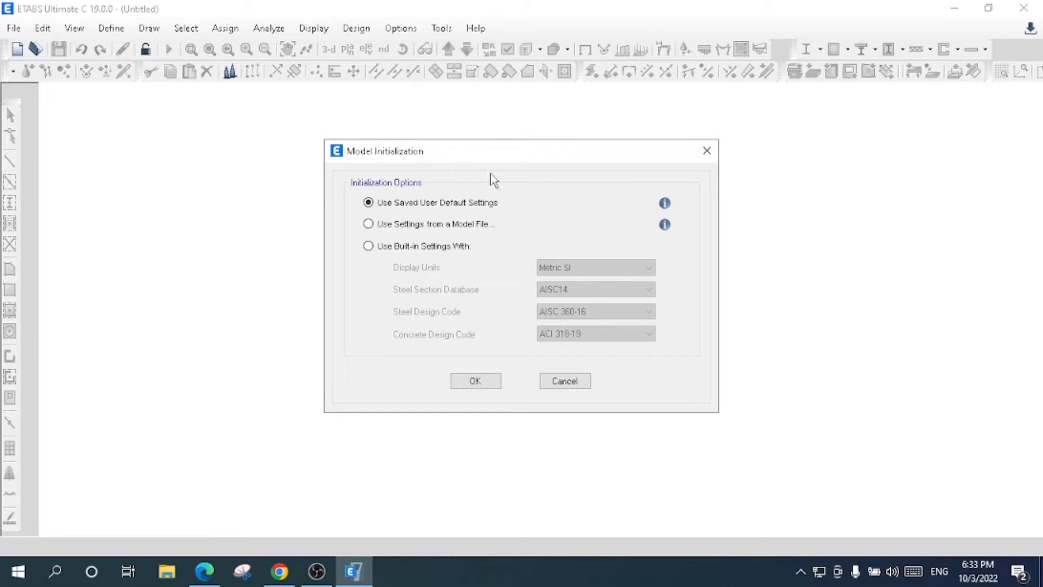
- Initialize the model with built-in settings: Metric SI units, AISC14 section database, AISC 360-16 steel code and ACI 318-19 concrete code
left_click(433, 248)
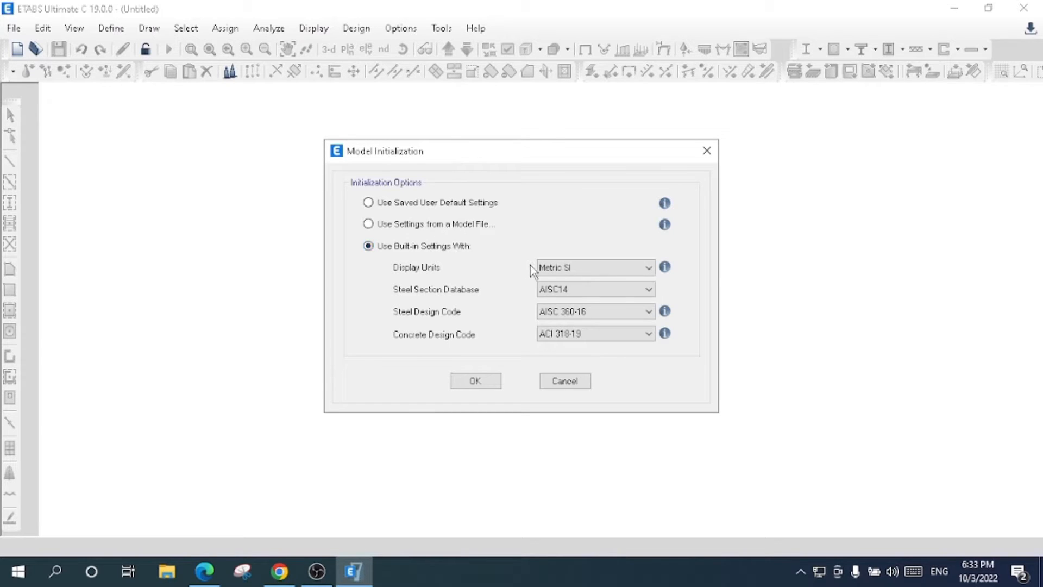
left_click(572, 272)
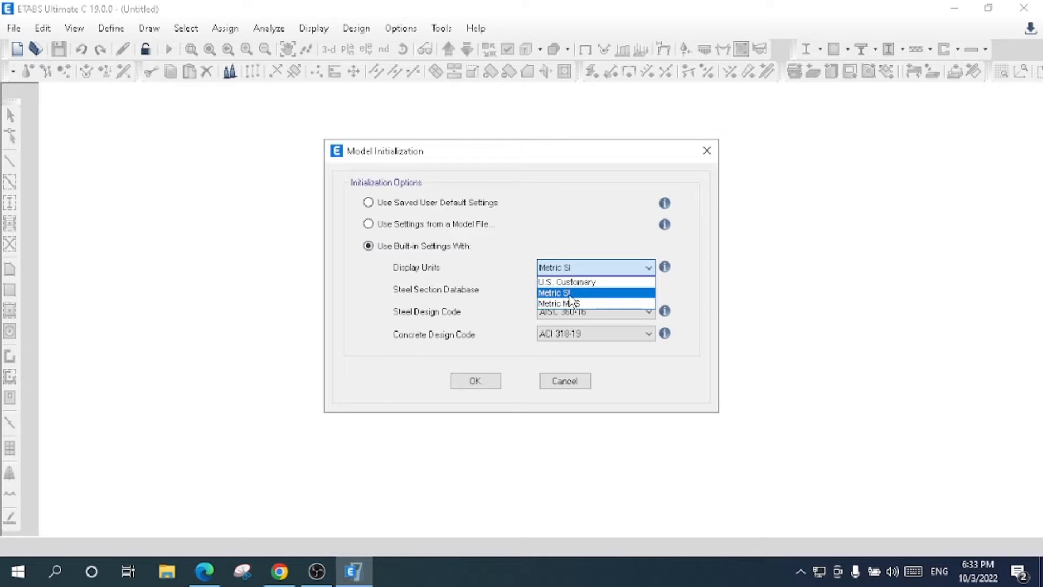
left_click(570, 294)
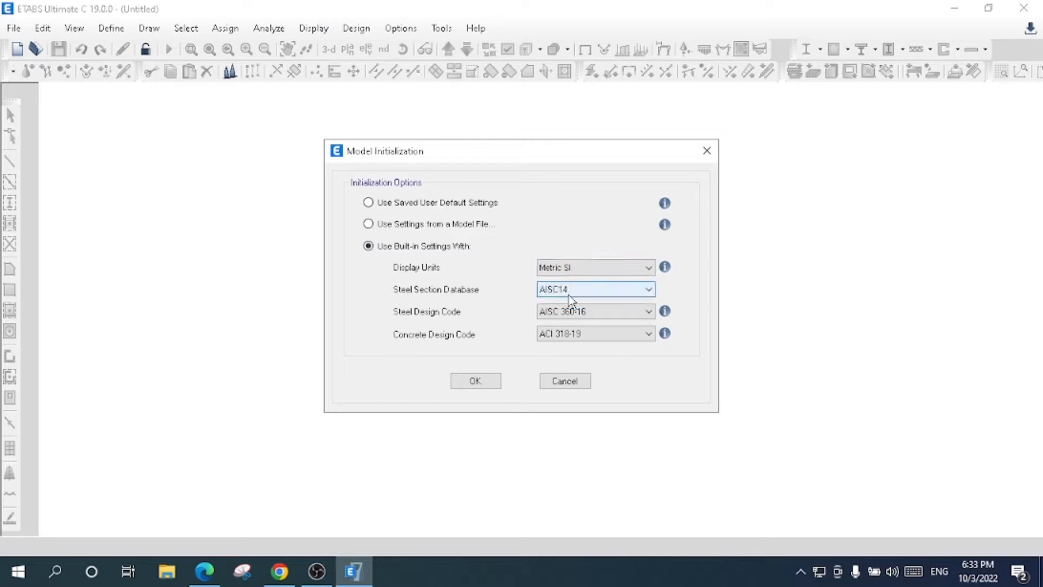
left_click(571, 291)
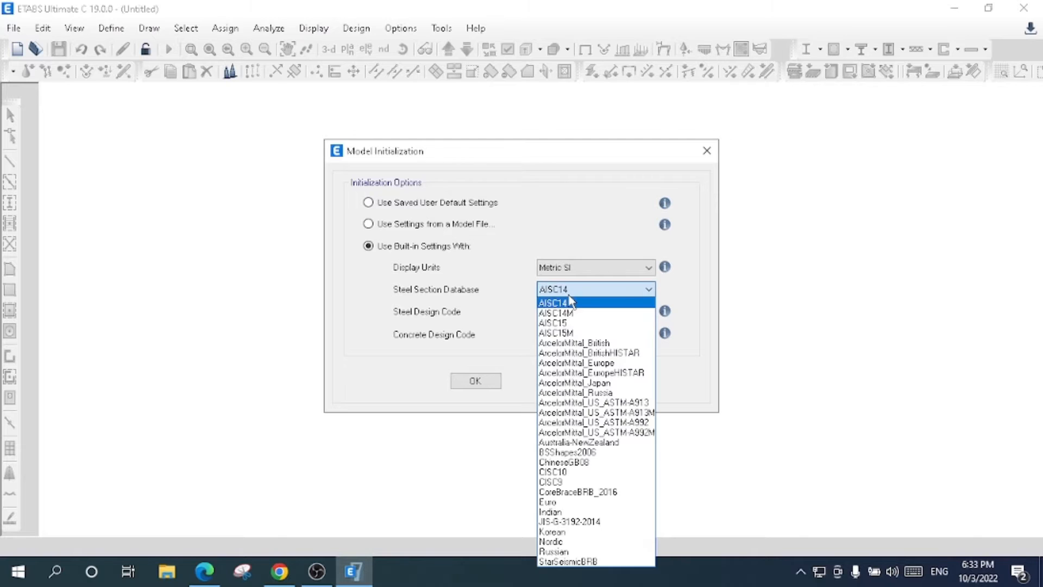
left_click(571, 302)
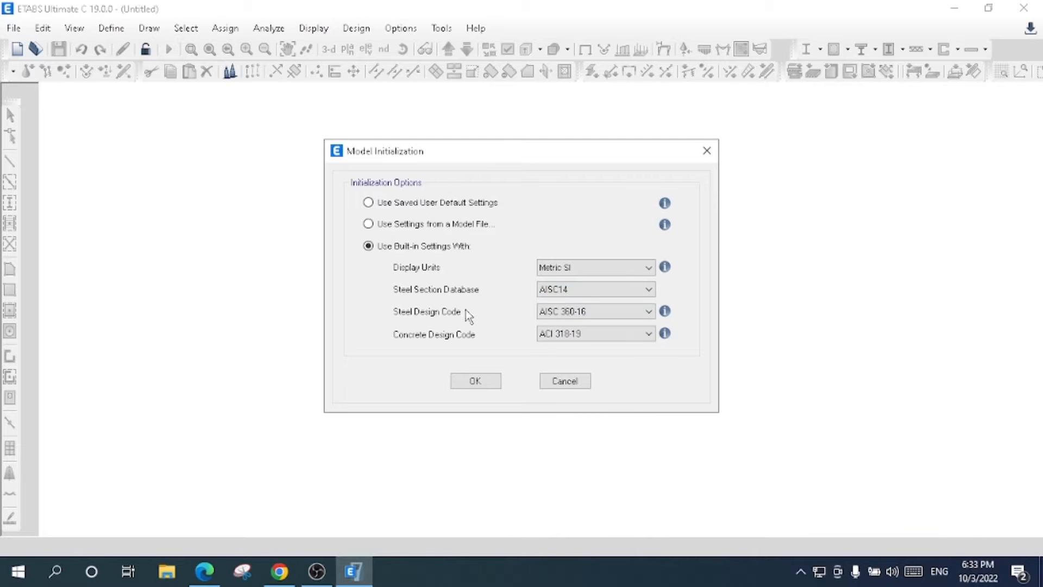
left_click(580, 313)
left_click(581, 311)
left_click(474, 385)
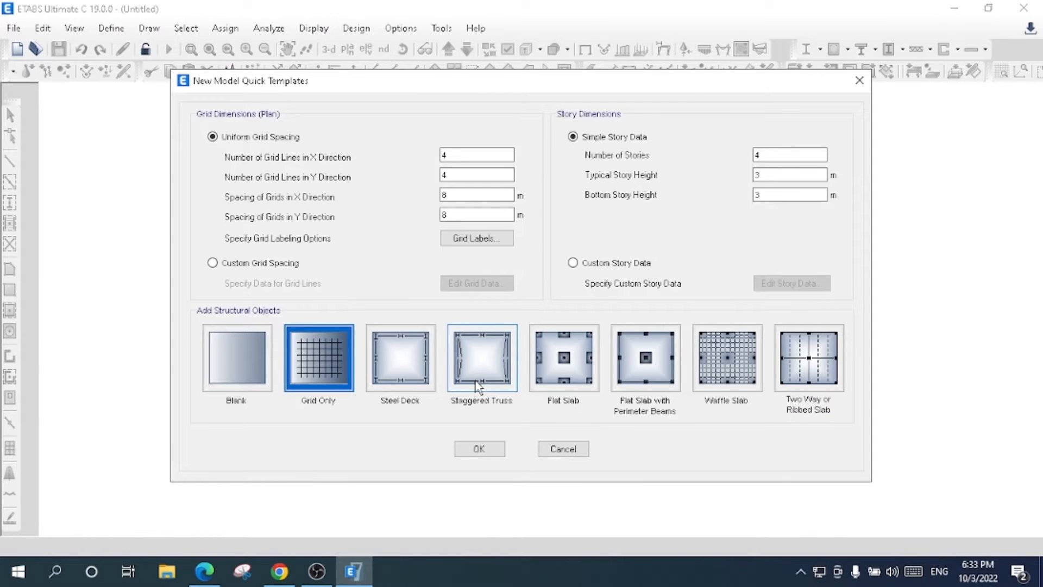
- Set the number of stories to 5, keeping the typical and bottom story heights at 3 m
double_click(772, 155)
type("5")
left_click(783, 172)
left_click(777, 194)
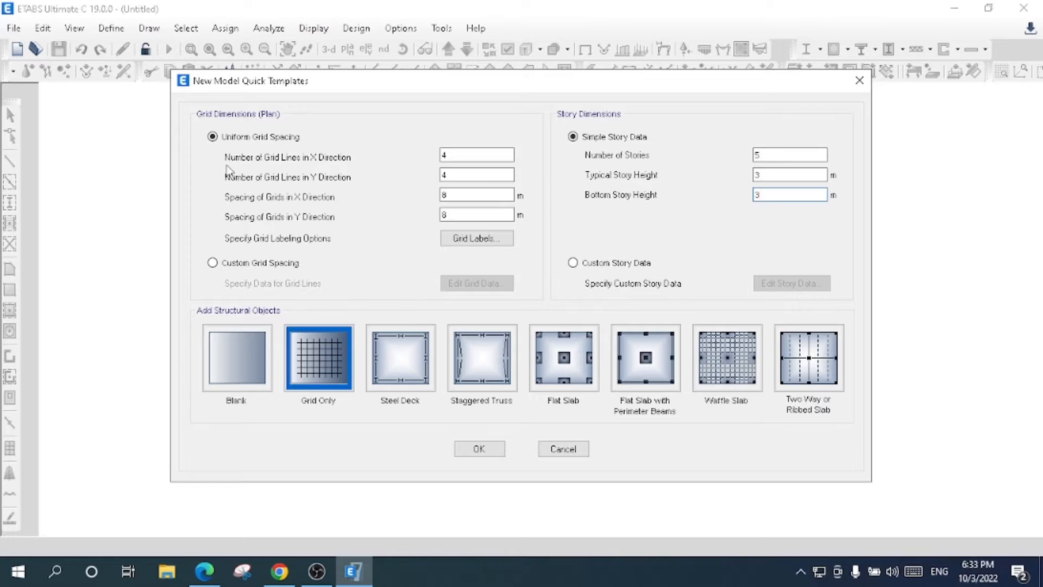
- Set the grid spacing to 3 m in both X and Y directions and create the model from the Grid Only template
left_click(484, 154)
left_click(448, 175)
double_click(447, 194)
type("3")
double_click(447, 215)
type("3")
left_click(314, 365)
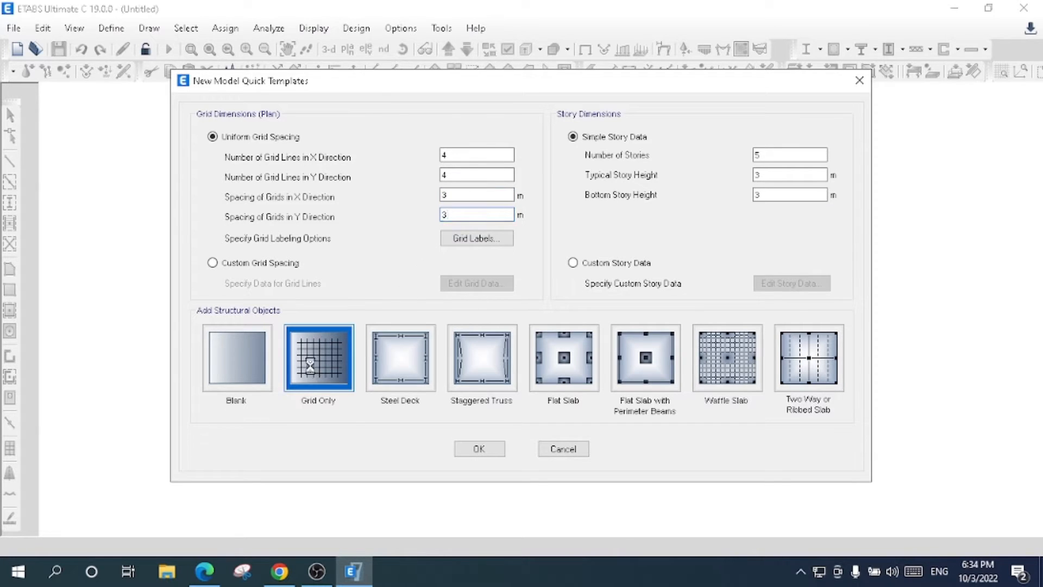
left_click(488, 451)
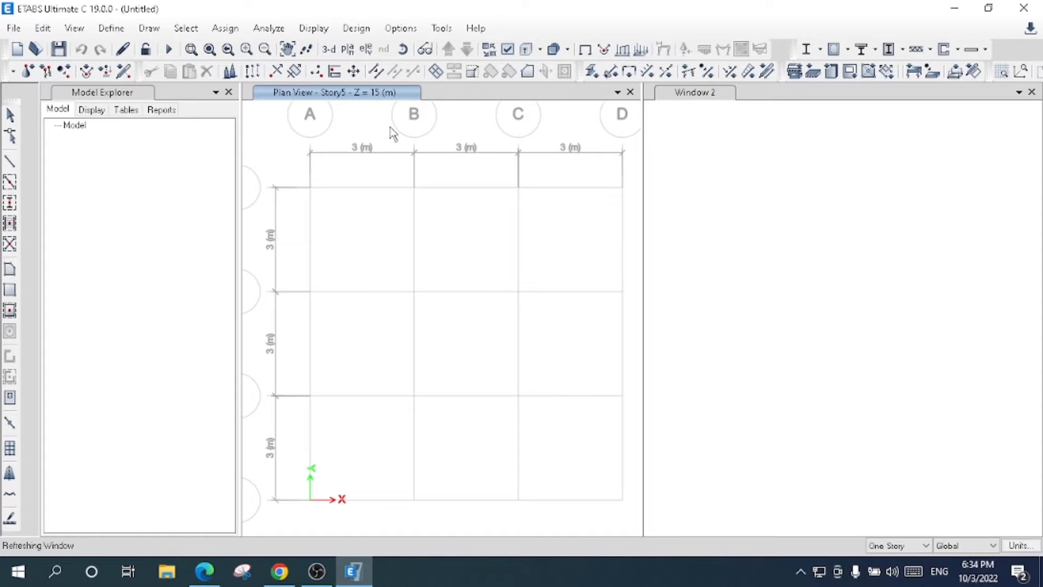
- Close the Model Explorer and set the height of Story5 to 5 m in the story data
left_click(229, 93)
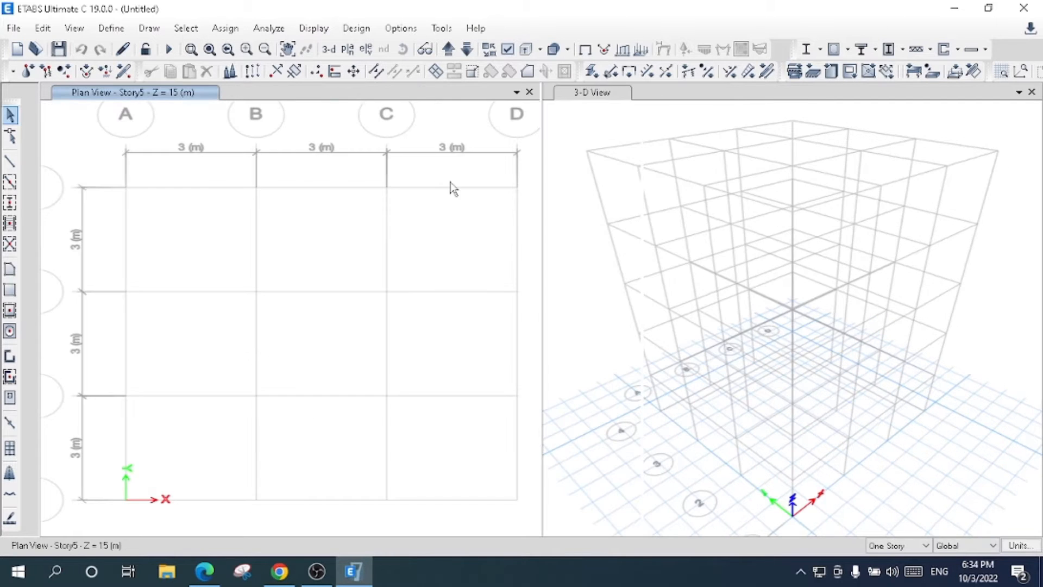
right_click(390, 246)
left_click(419, 249)
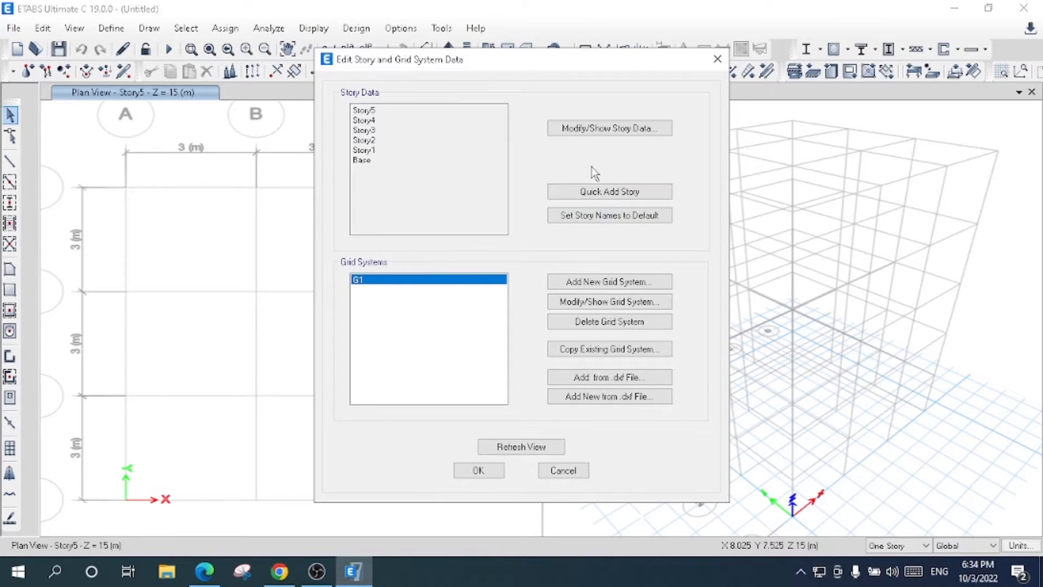
left_click(587, 131)
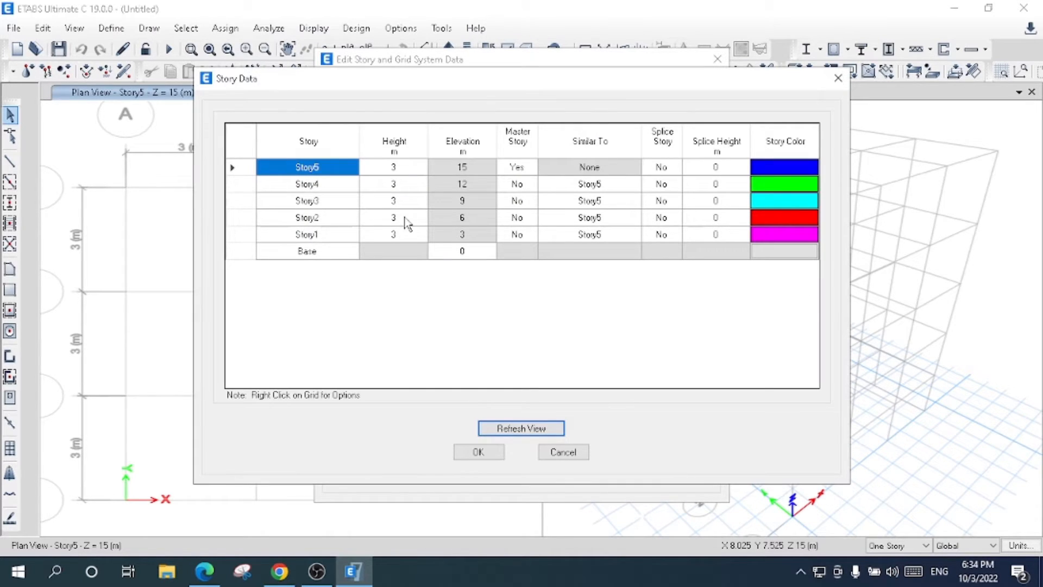
left_click(397, 167)
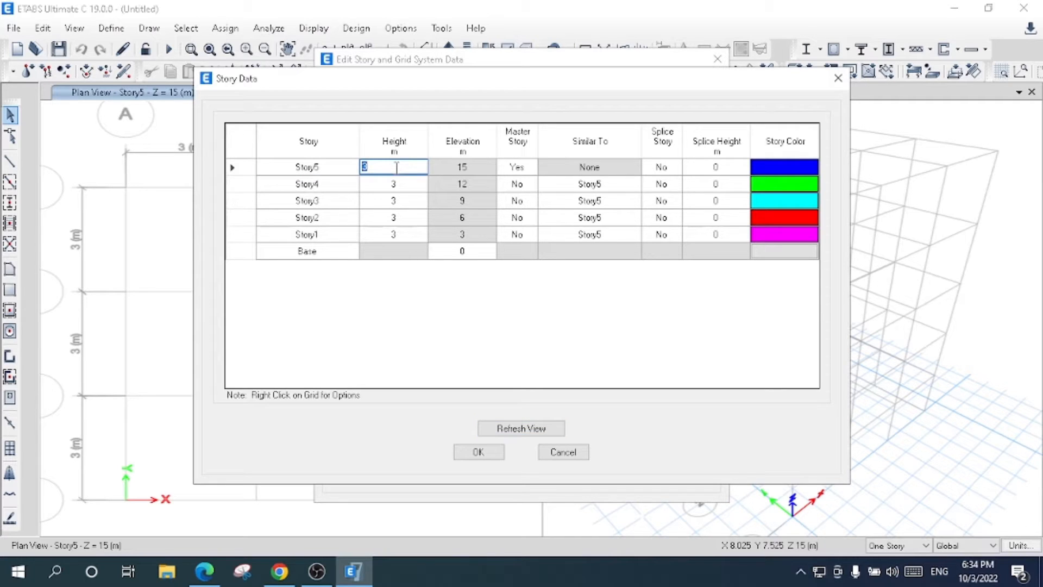
type("5")
left_click(401, 234)
key("Up")
key("Up")
key("Up")
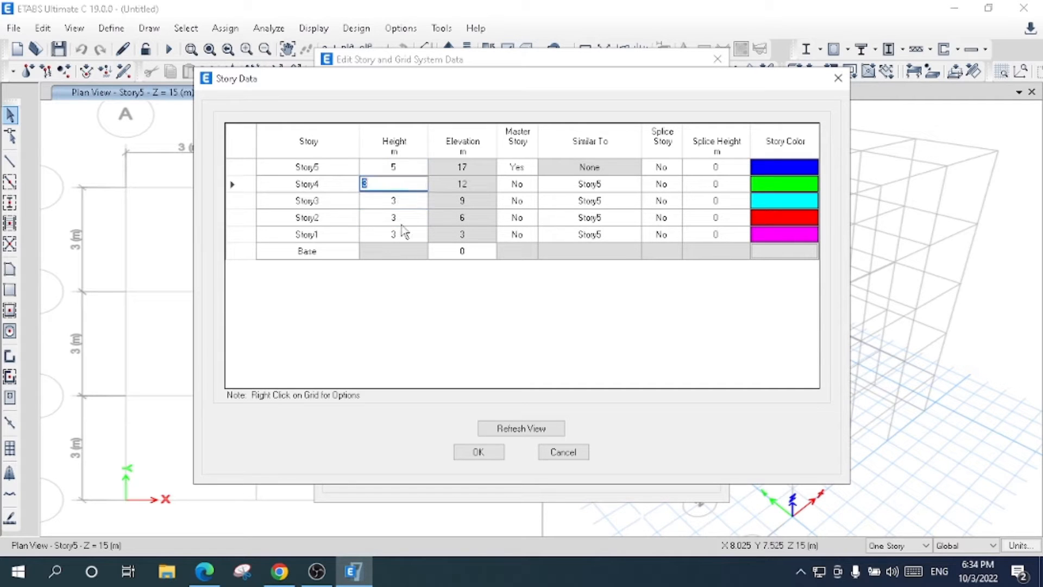
left_click(471, 169)
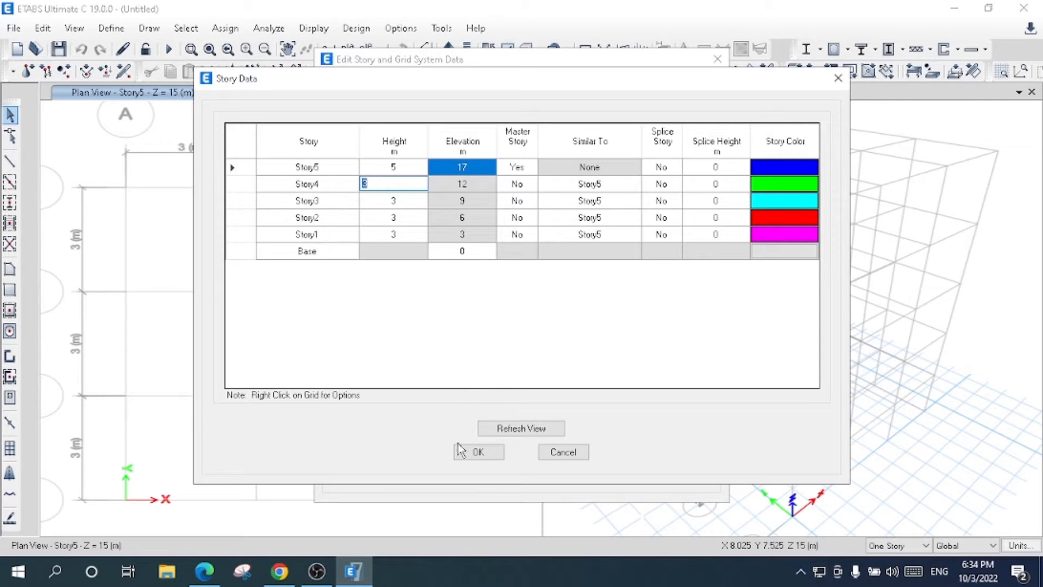
left_click(480, 452)
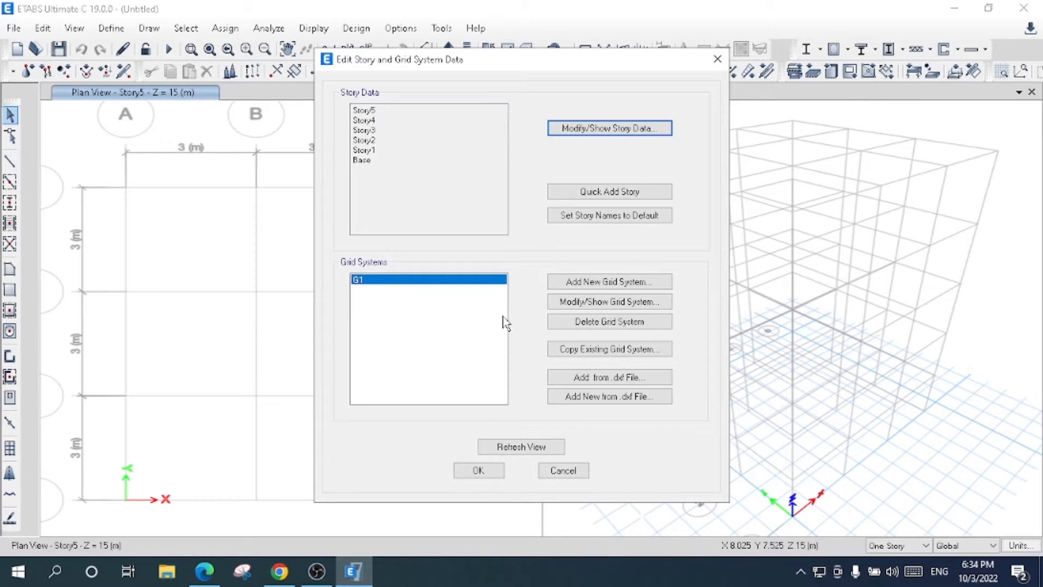
- Display the G1 grid data as spacing, enter 3.3 m for X grid lines A and B, and delete X grid line C
left_click(586, 303)
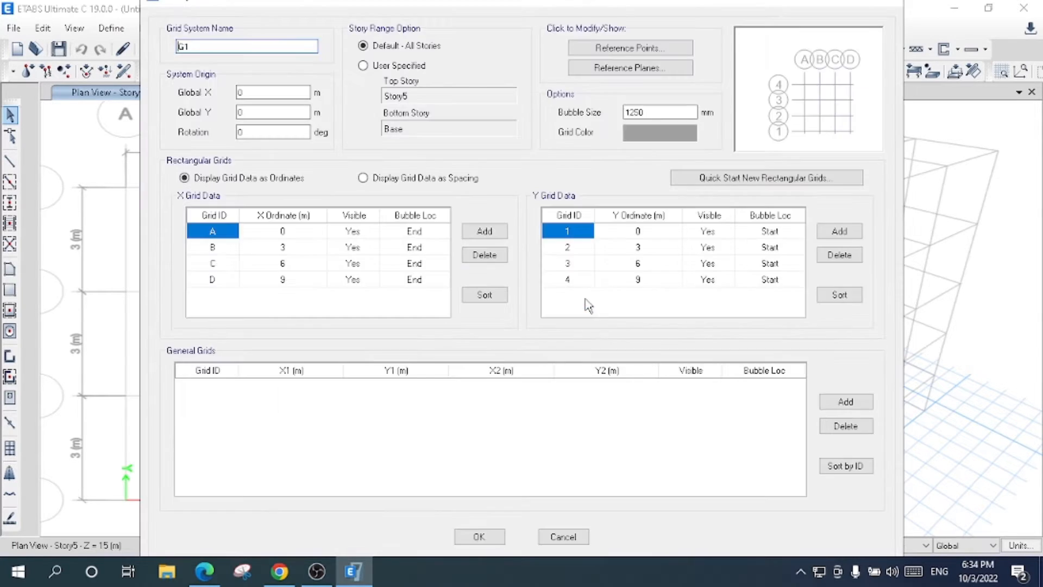
left_click(432, 180)
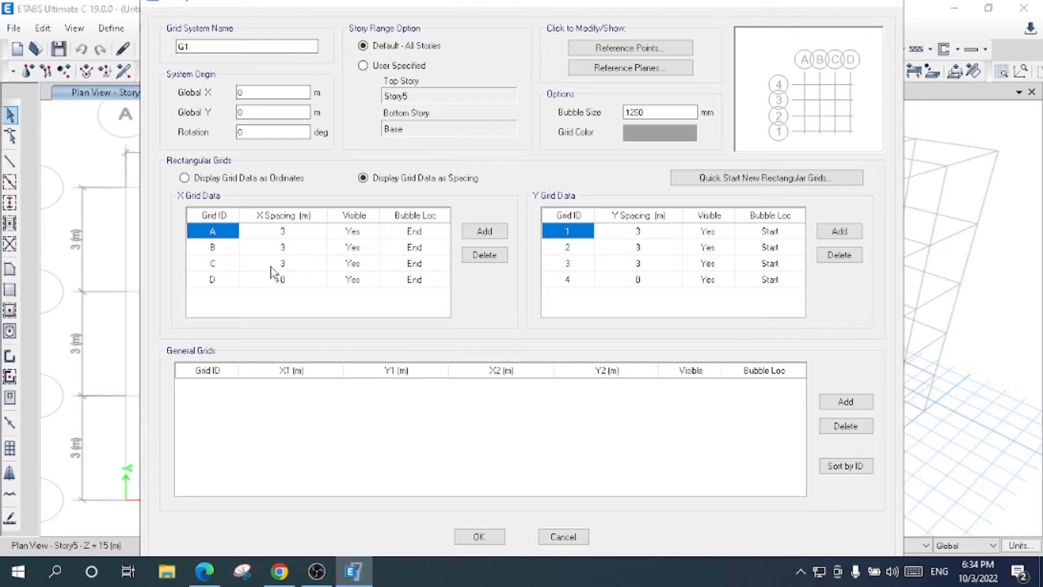
left_click(282, 233)
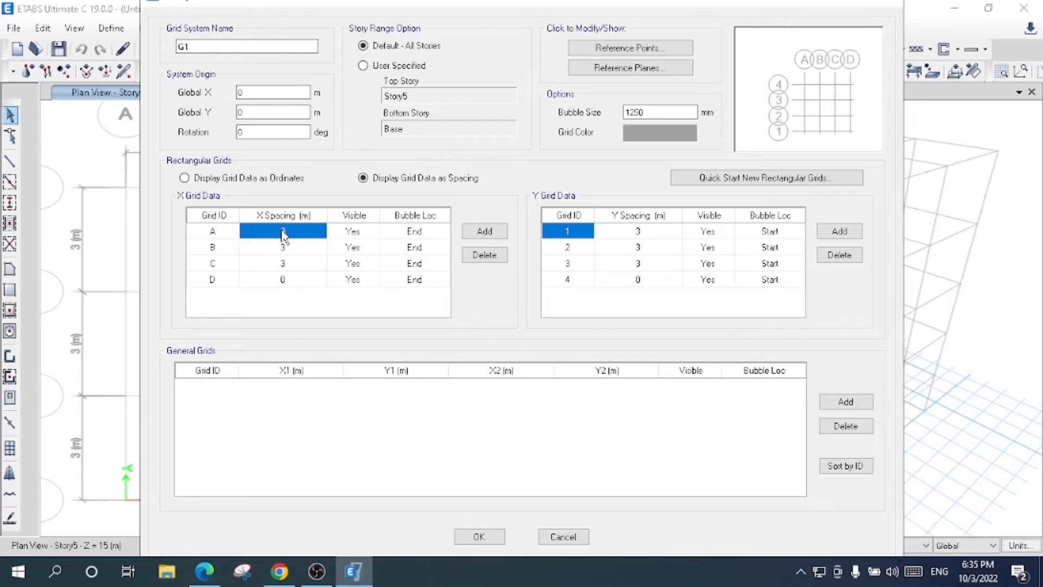
type("3.3")
left_click(283, 248)
type("3.3")
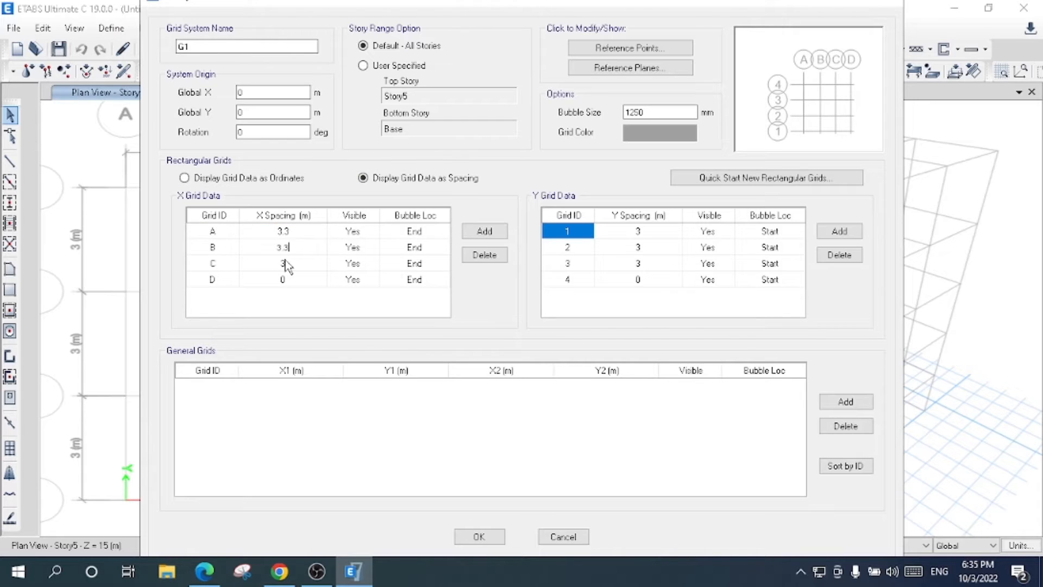
left_click(231, 264)
left_click(484, 255)
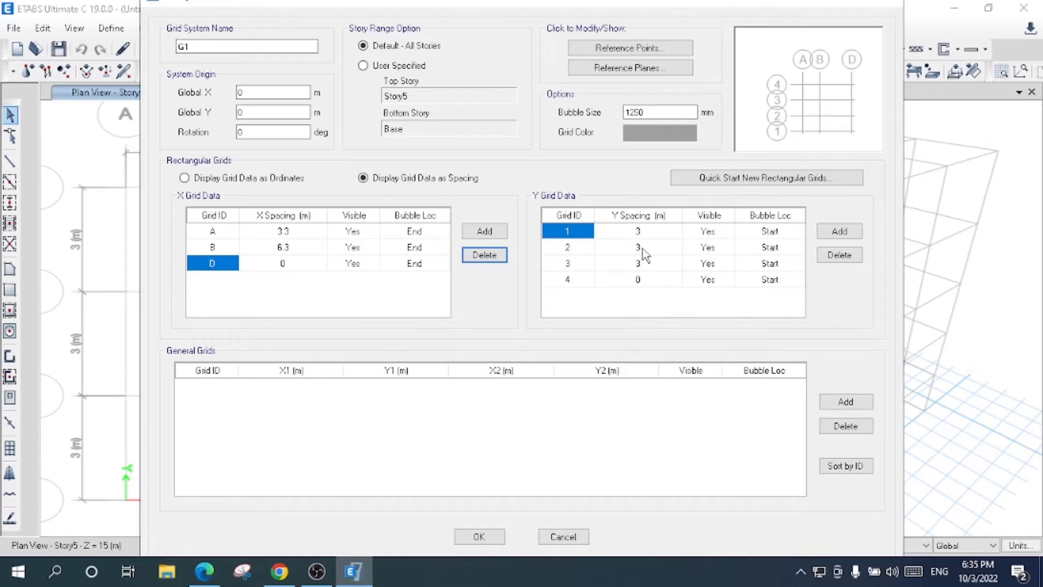
- Delete Y grid line 3 and set the spacing to 3 m for Y grid line 2 and 3.3 m for X grid line B
left_click(642, 235)
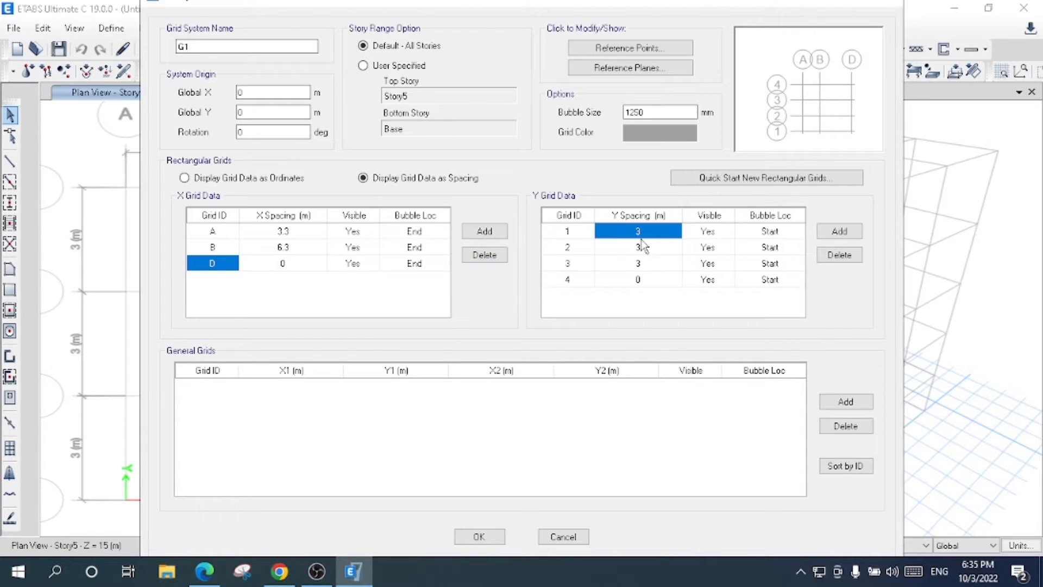
left_click(644, 248)
left_click(570, 265)
left_click(839, 255)
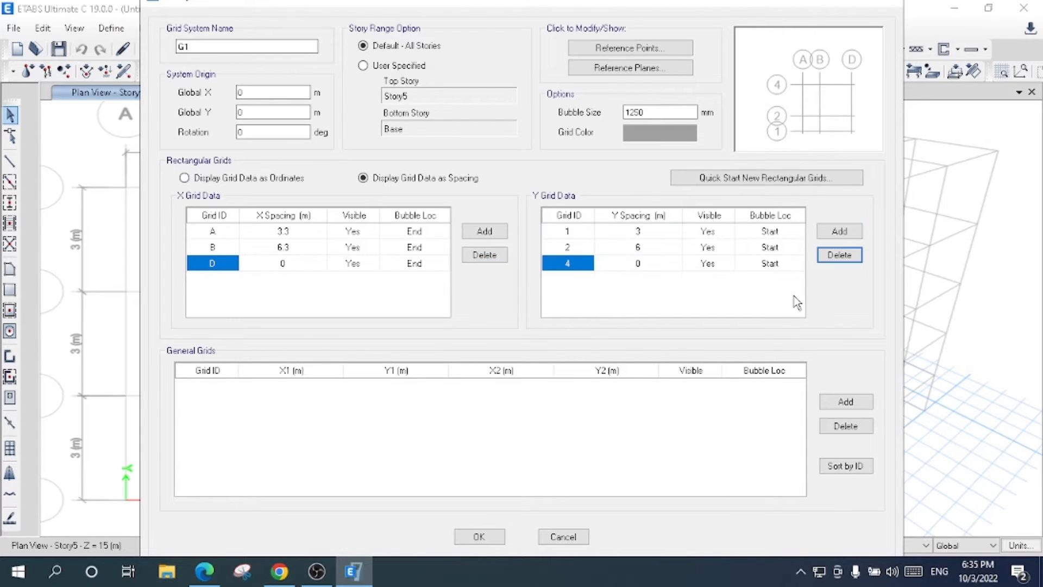
left_click(640, 248)
type("3")
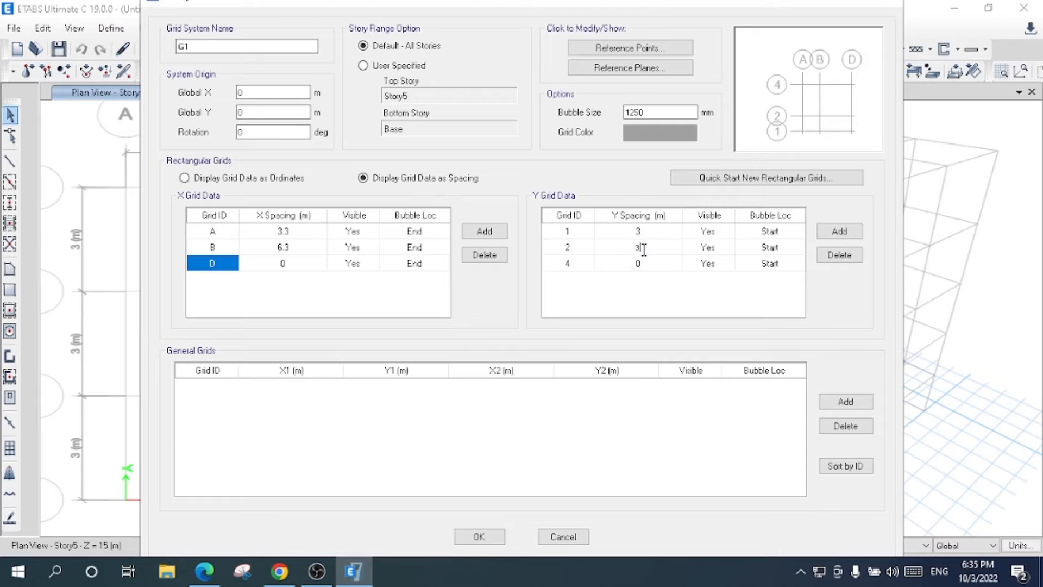
left_click(297, 251)
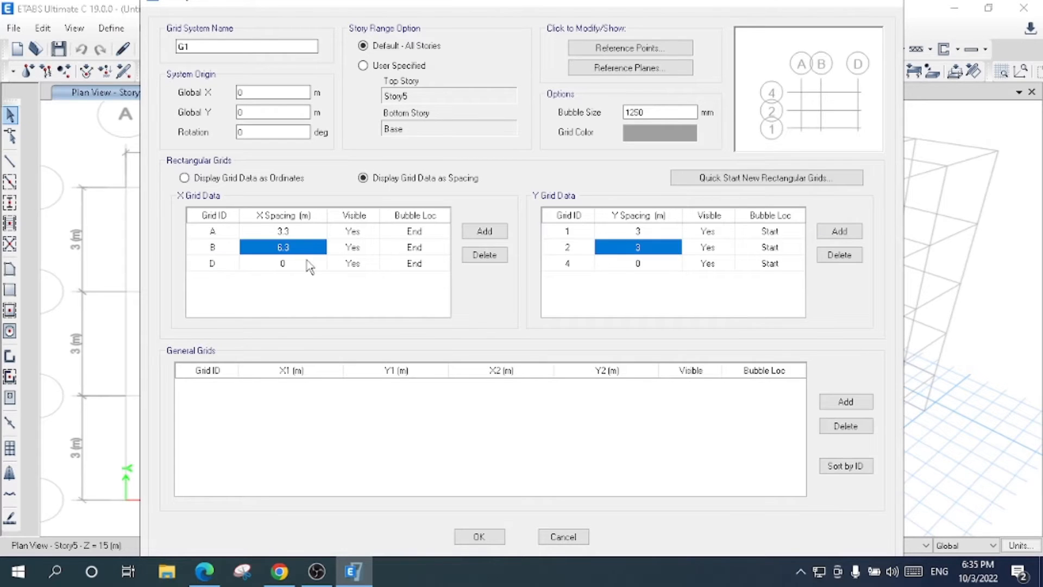
type("3.3")
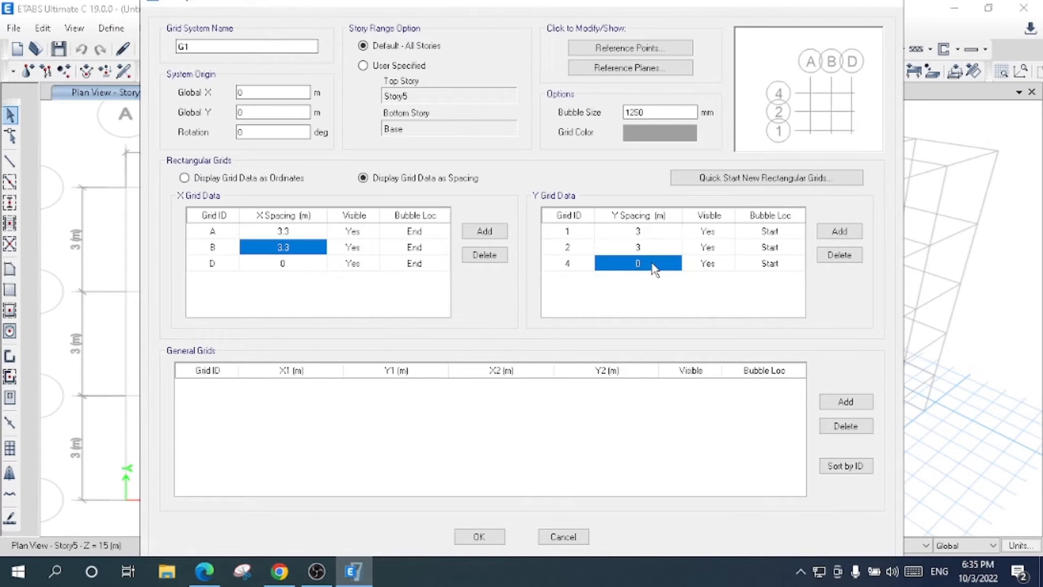
- Set the grid bubble size to 900 mm and apply the story and grid changes to the model
left_click(652, 264)
left_click(664, 248)
double_click(670, 112)
key("BackSpace")
key("ctrl+z")
type("900")
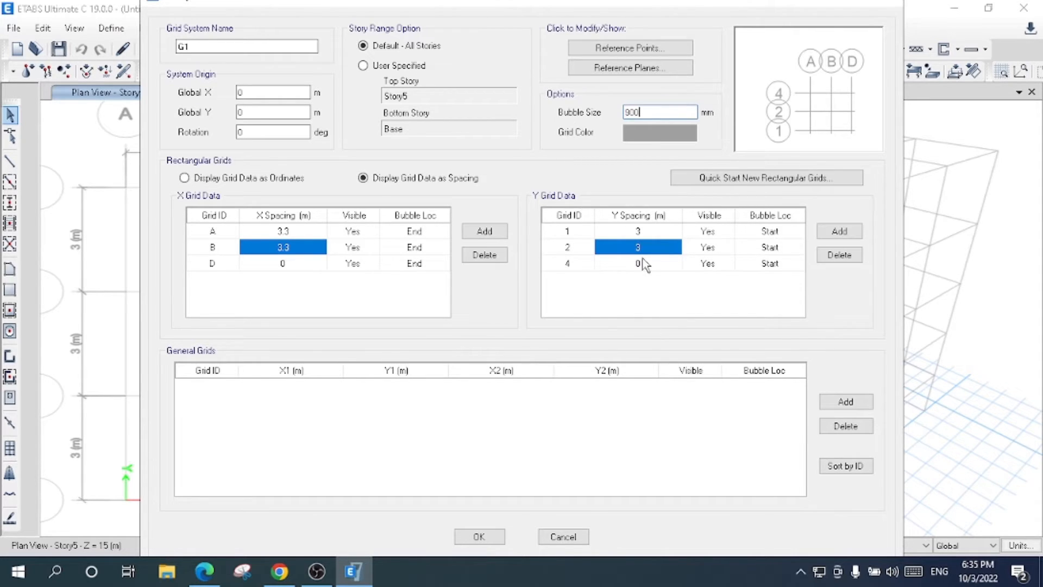
left_click(478, 535)
left_click(478, 471)
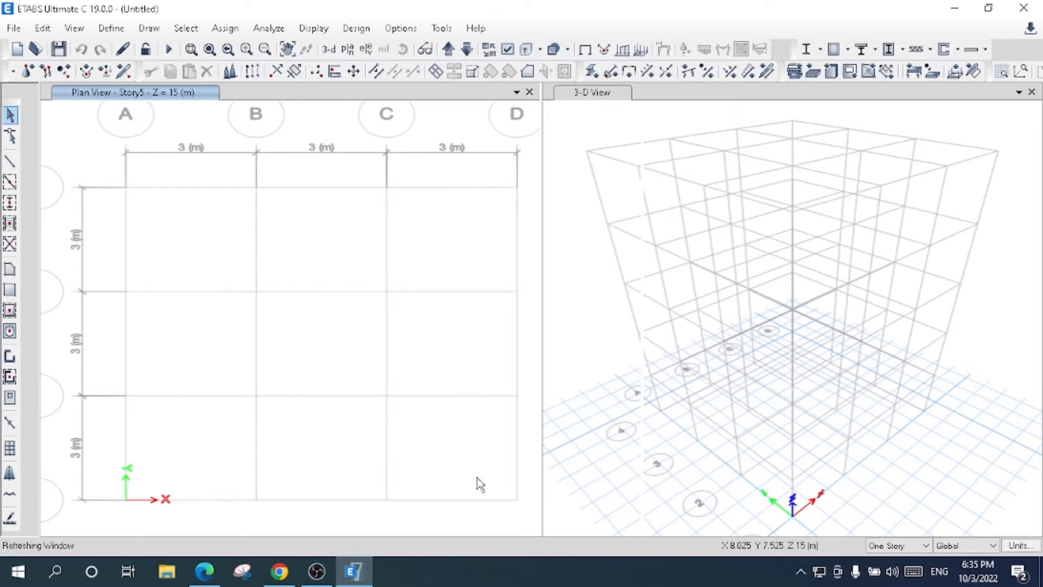
left_click(348, 50)
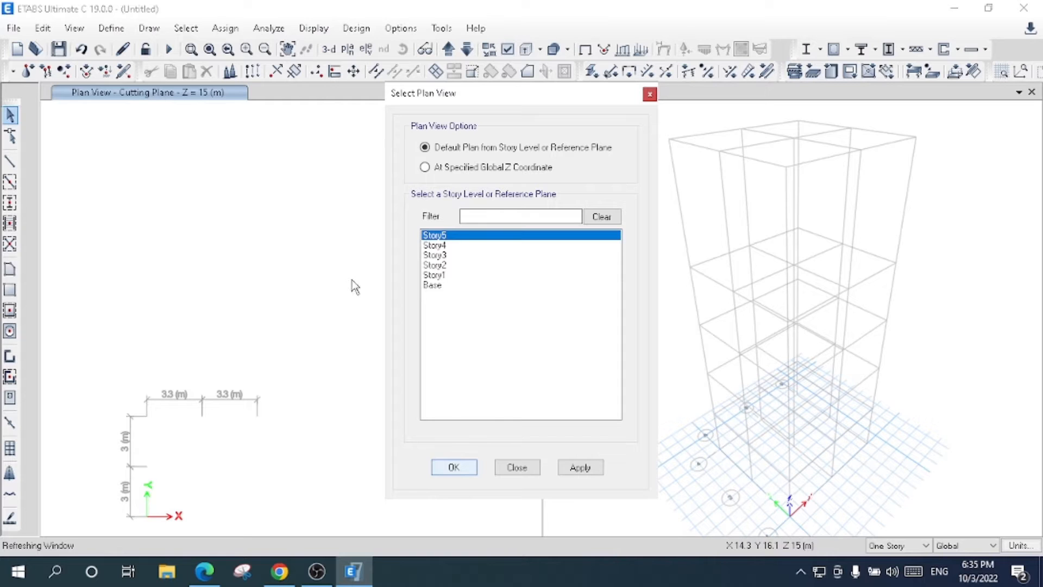
- Open the material definitions and select the 4000Psi concrete material
left_click(112, 28)
left_click(144, 50)
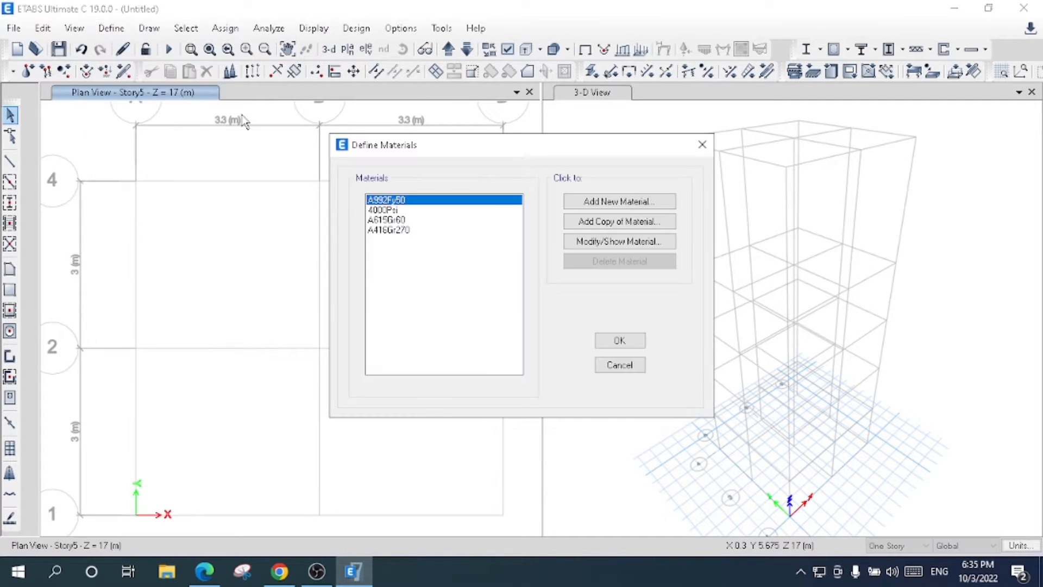
left_click(409, 211)
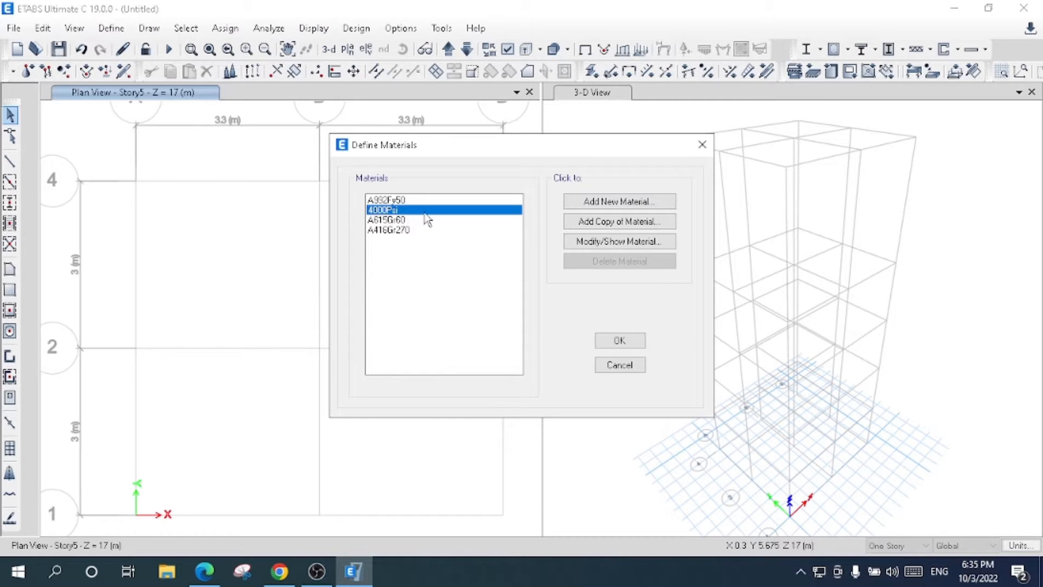
left_click(598, 249)
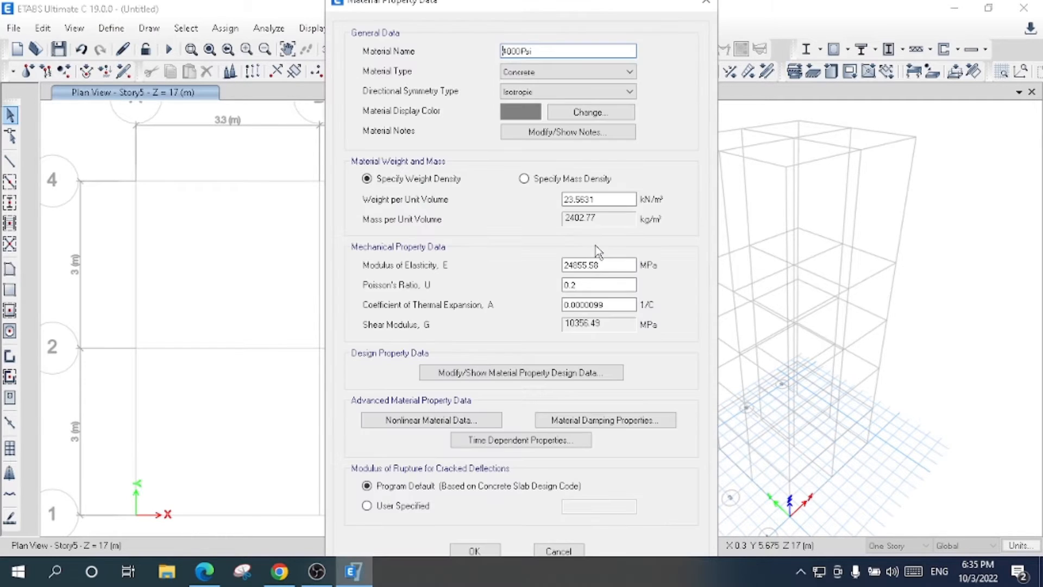
left_click_drag(445, 6, 459, 20)
left_click(534, 63)
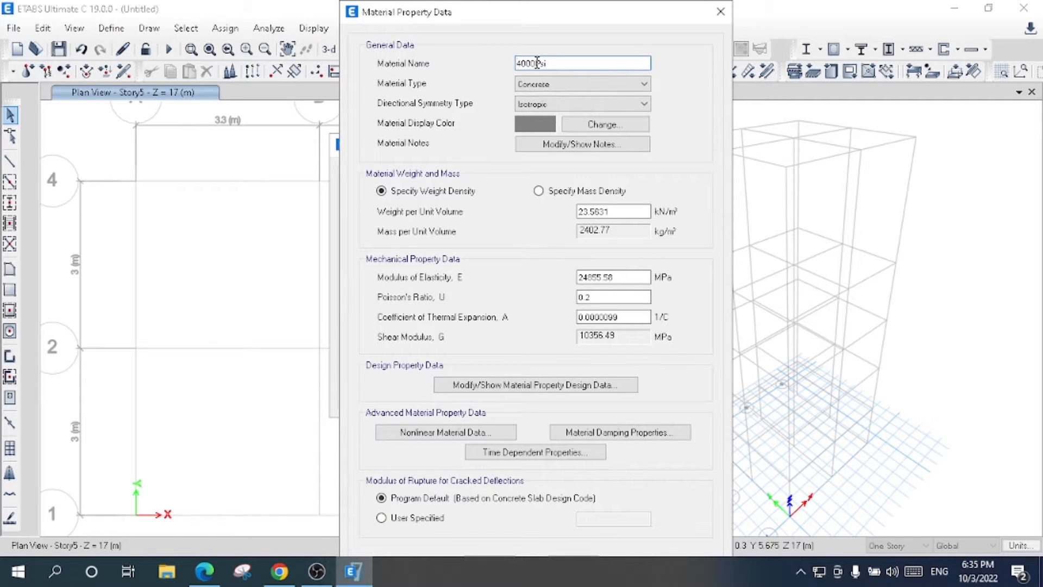
left_click(572, 65)
left_click_drag(619, 212, 491, 204)
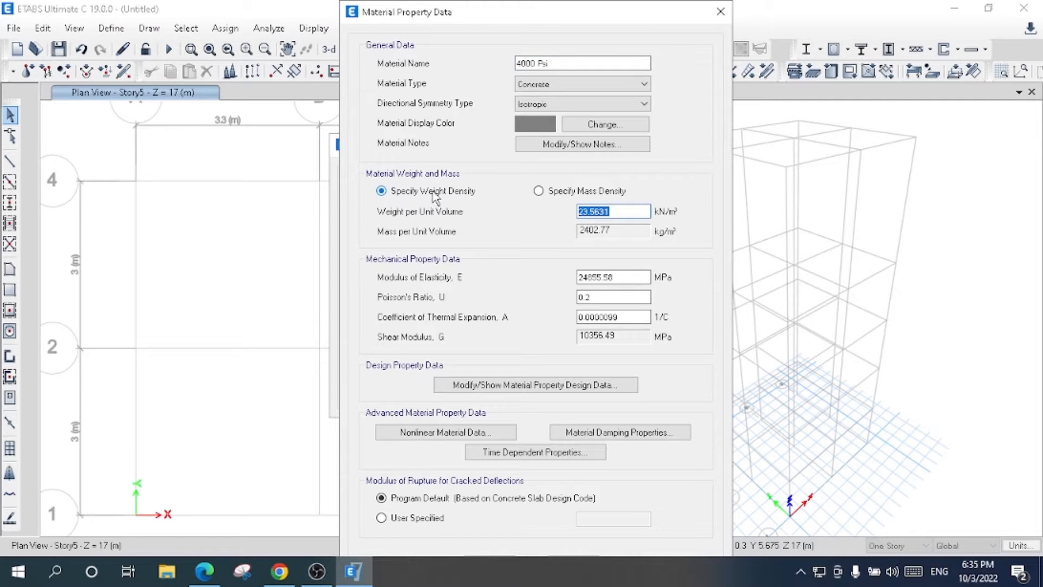
type("25")
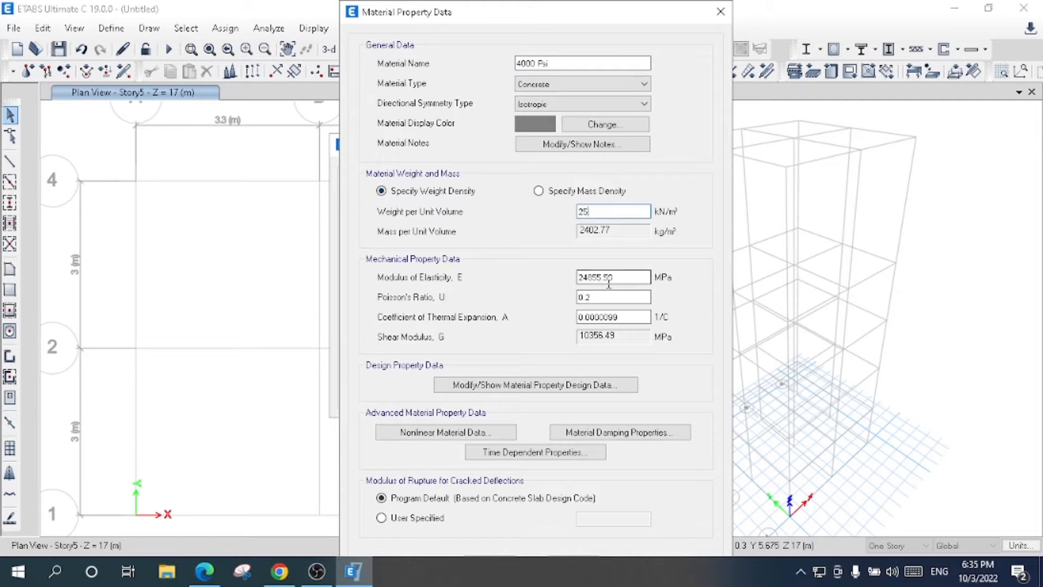
double_click(636, 277)
type("30000")
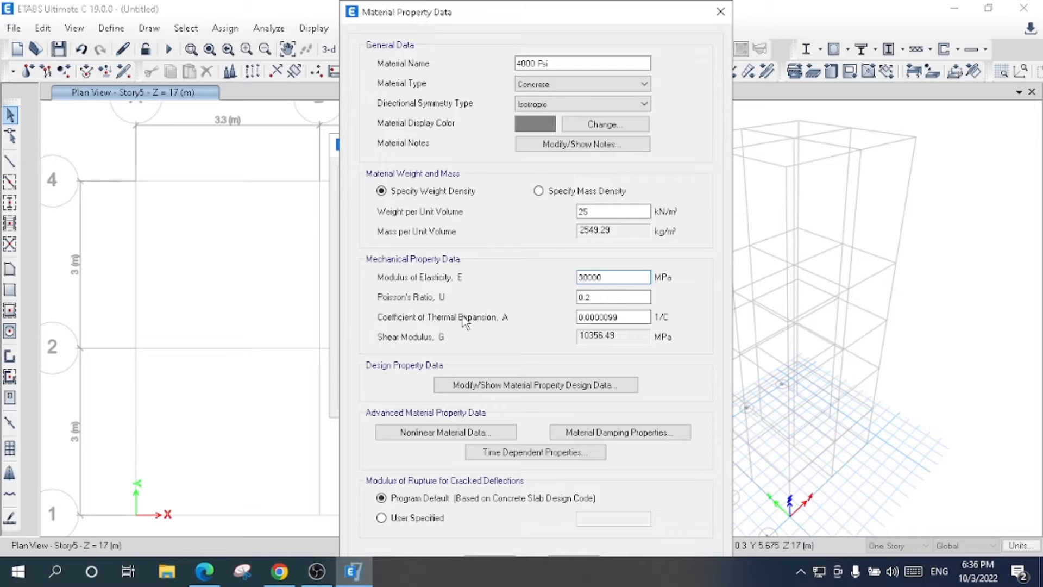
double_click(625, 297)
left_click_drag(475, 22, 445, 14)
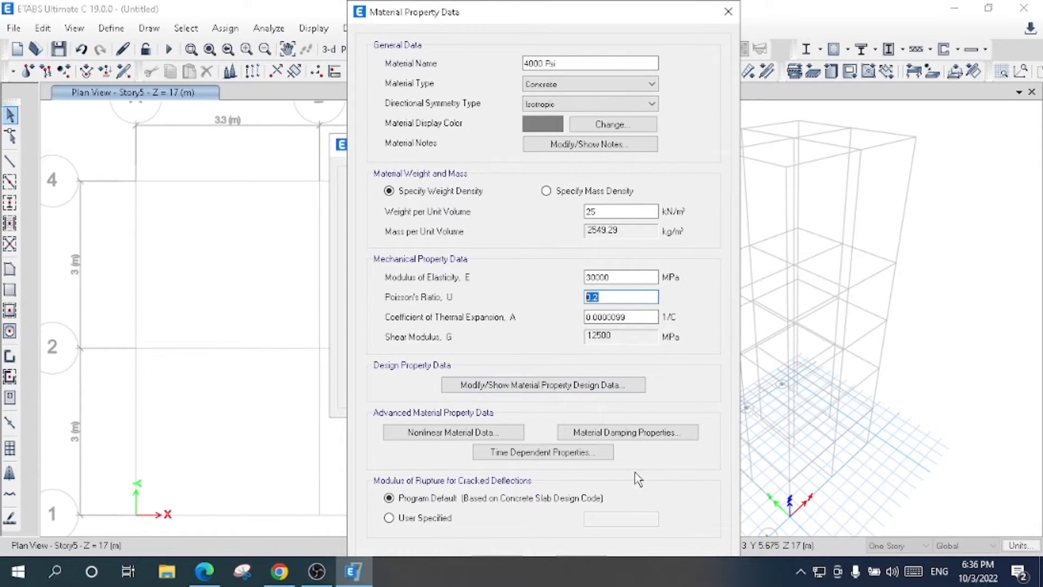
left_click_drag(426, 12, 428, 4)
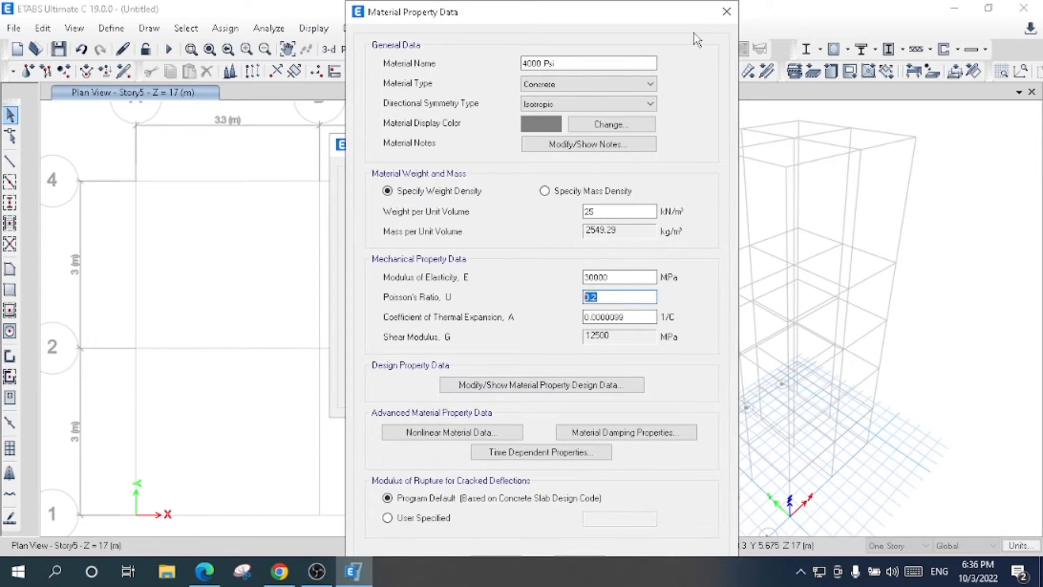
left_click(728, 12)
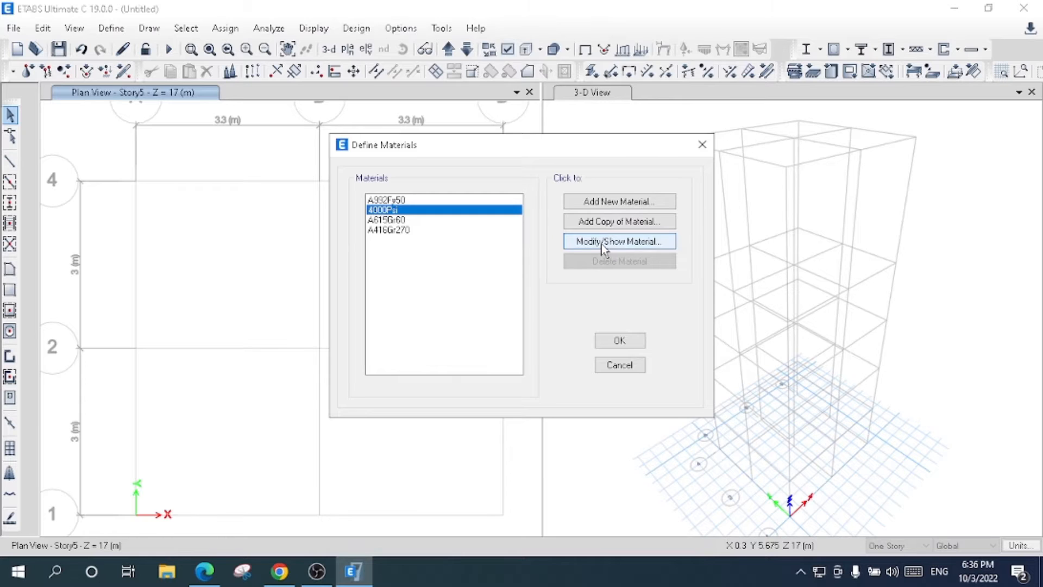
- Rename the 4000Psi concrete as 4000 Psi, with a weight per unit volume of 25 kN/m³ and a modulus of elasticity of 30000 MPa
left_click(604, 243)
left_click(550, 51)
key("BackSpace")
key("BackSpace")
key("BackSpace")
type("Psi")
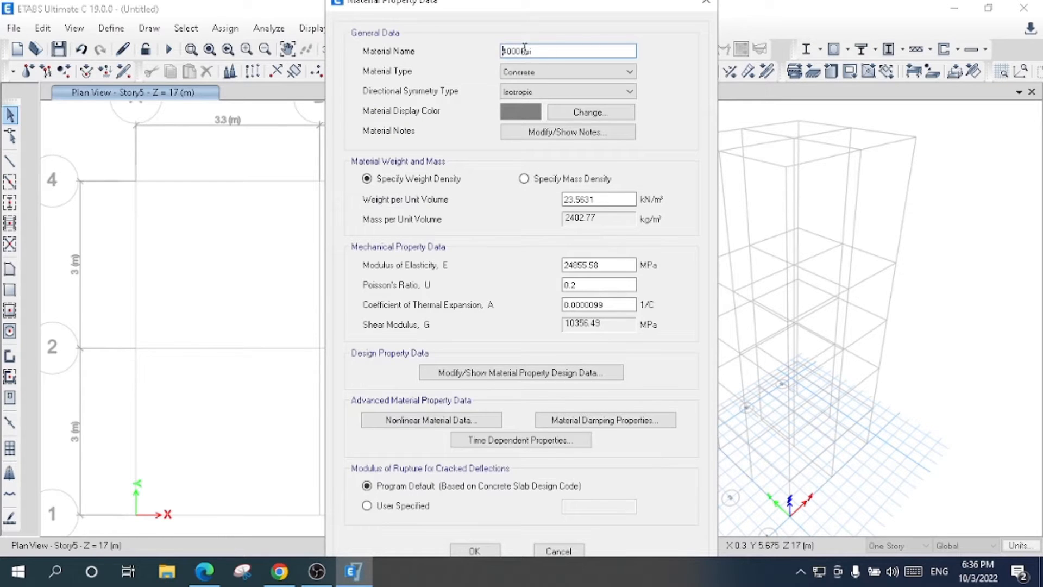
left_click_drag(608, 200, 434, 203)
type("25")
left_click_drag(607, 266, 427, 272)
type("30000")
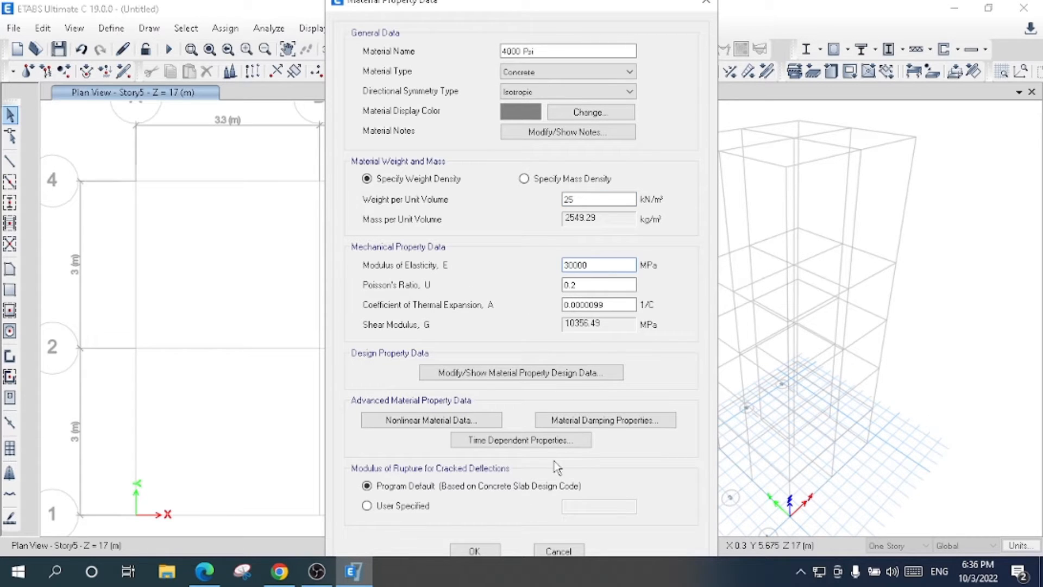
left_click(473, 550)
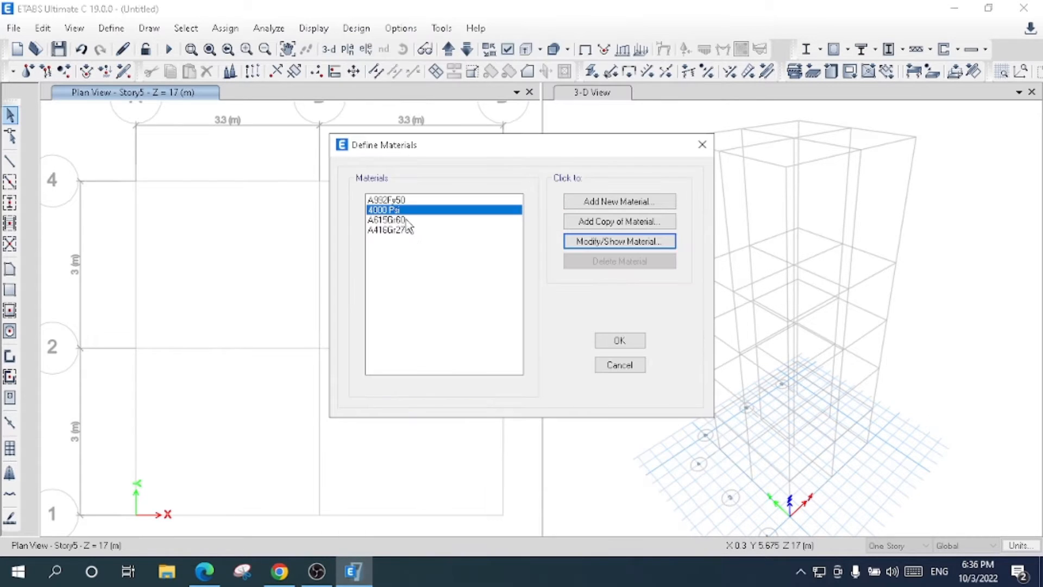
- Rename the A615Gr60 rebar material as A615Gr 60 and apply the material definitions
left_click(407, 220)
left_click(621, 241)
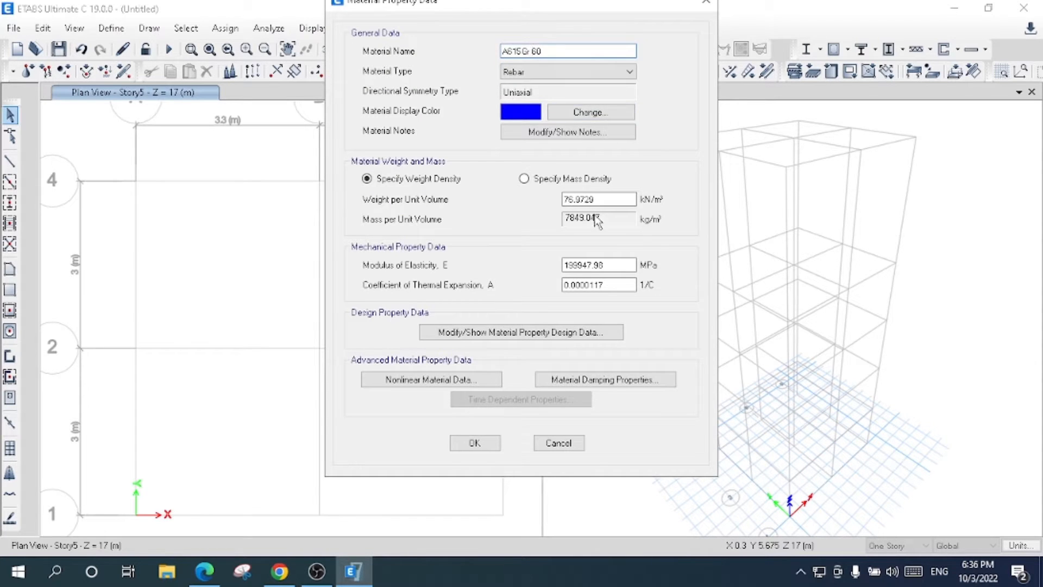
left_click(478, 443)
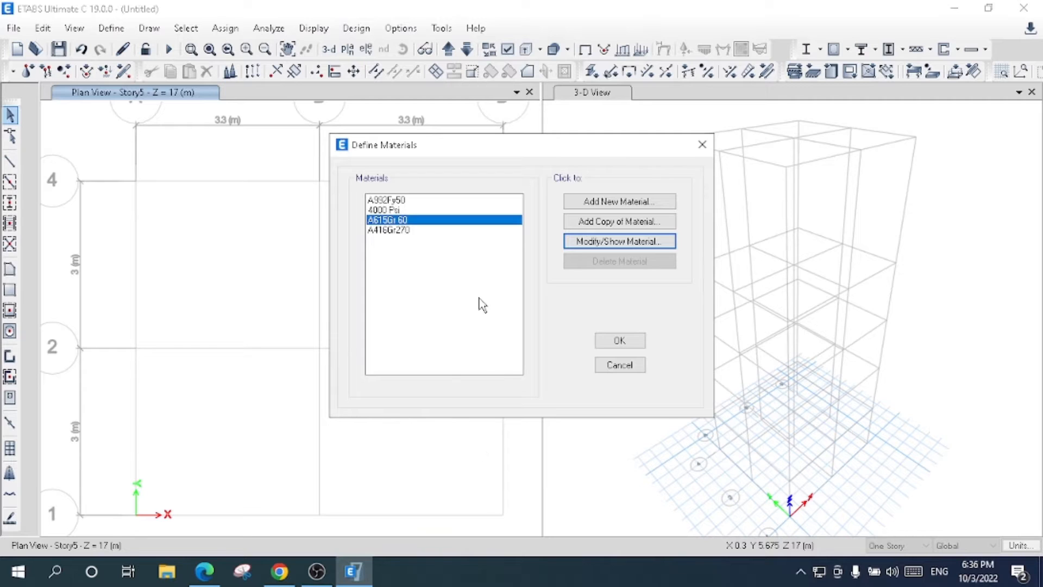
left_click(608, 342)
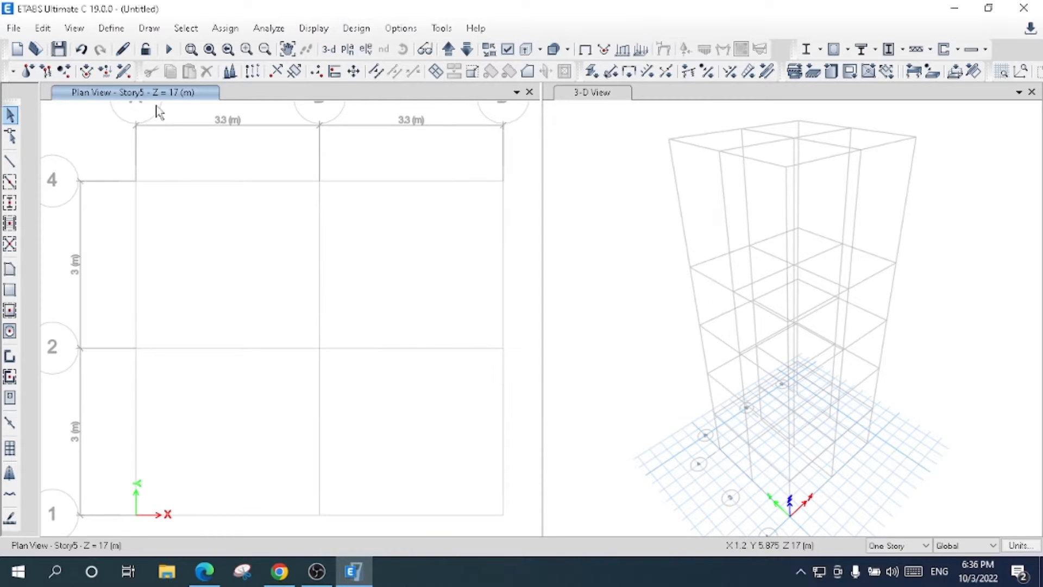
- Review the concrete and rebar entries in the list of defined materials
left_click(111, 28)
left_click(152, 47)
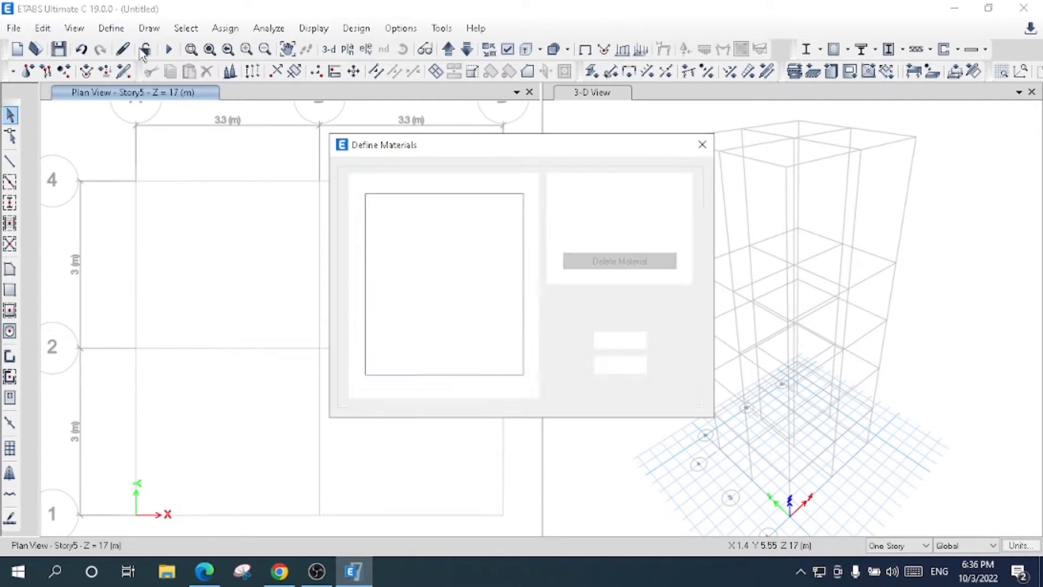
left_click(385, 213)
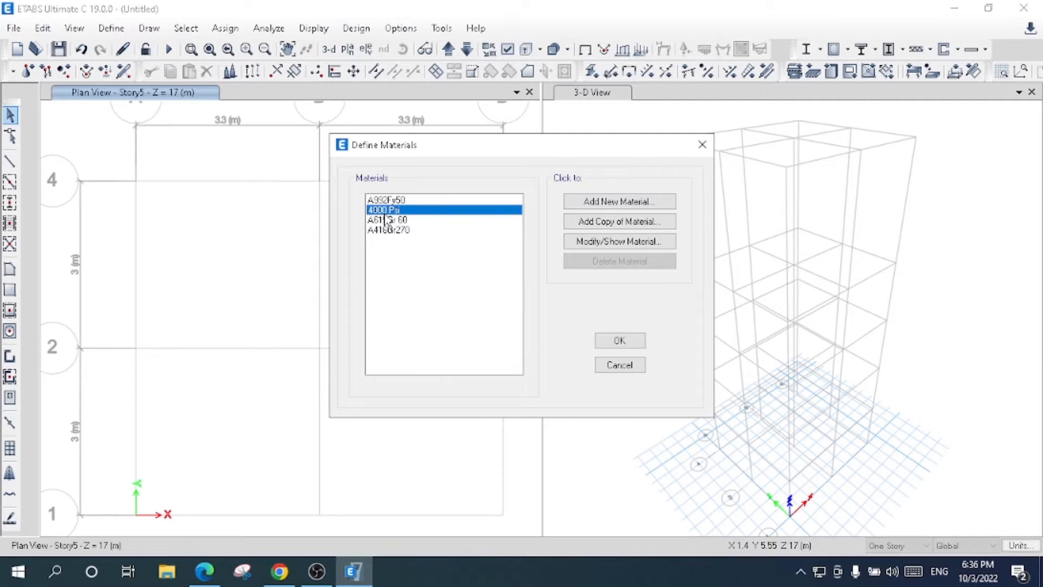
left_click(388, 220)
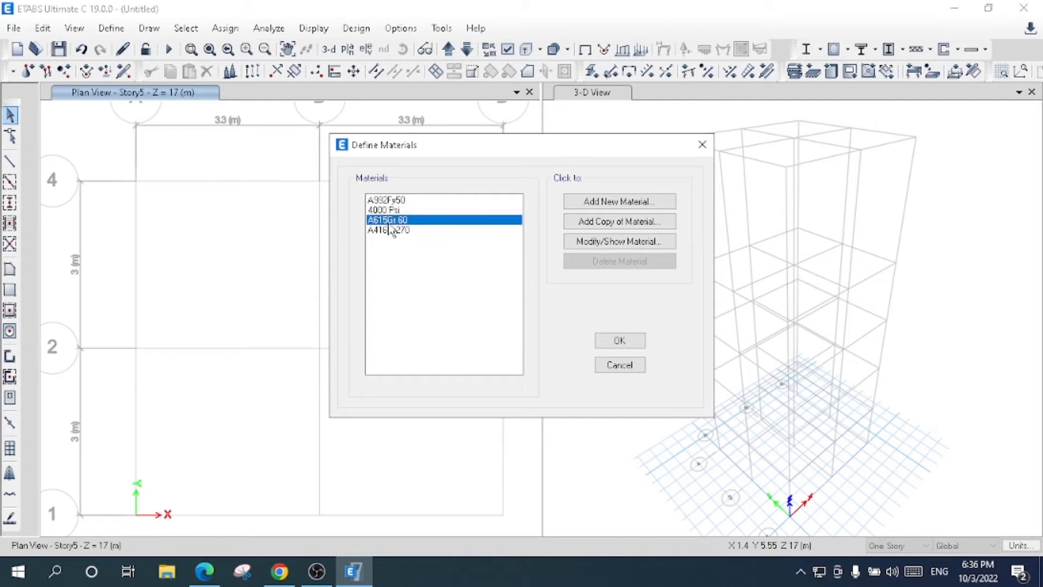
left_click(617, 341)
- Delete all predefined frame sections except W8X31
left_click(110, 30)
mouse_move(157, 72)
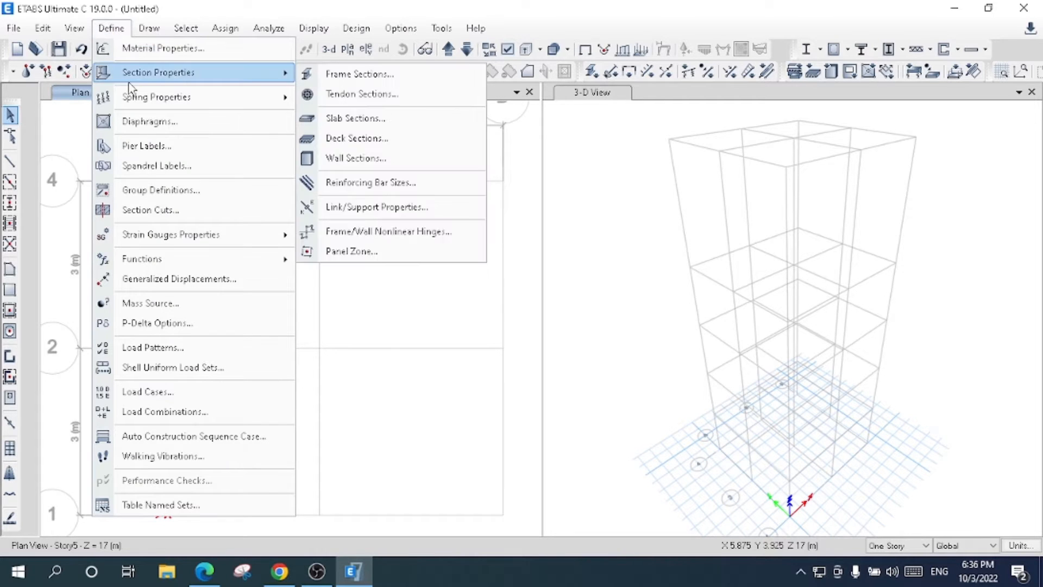
left_click(340, 73)
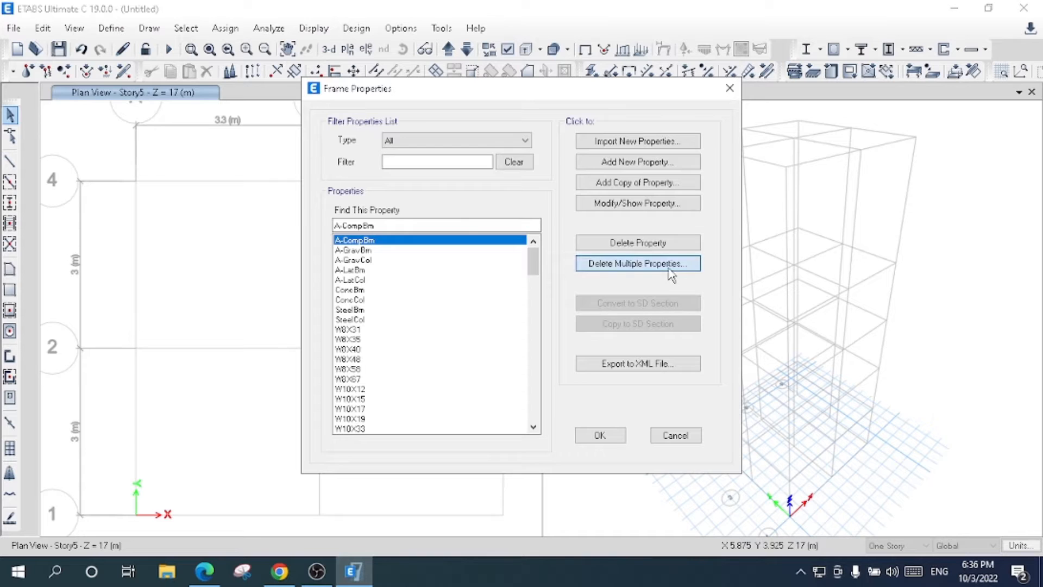
left_click(542, 271)
left_click_drag(503, 215, 473, 357)
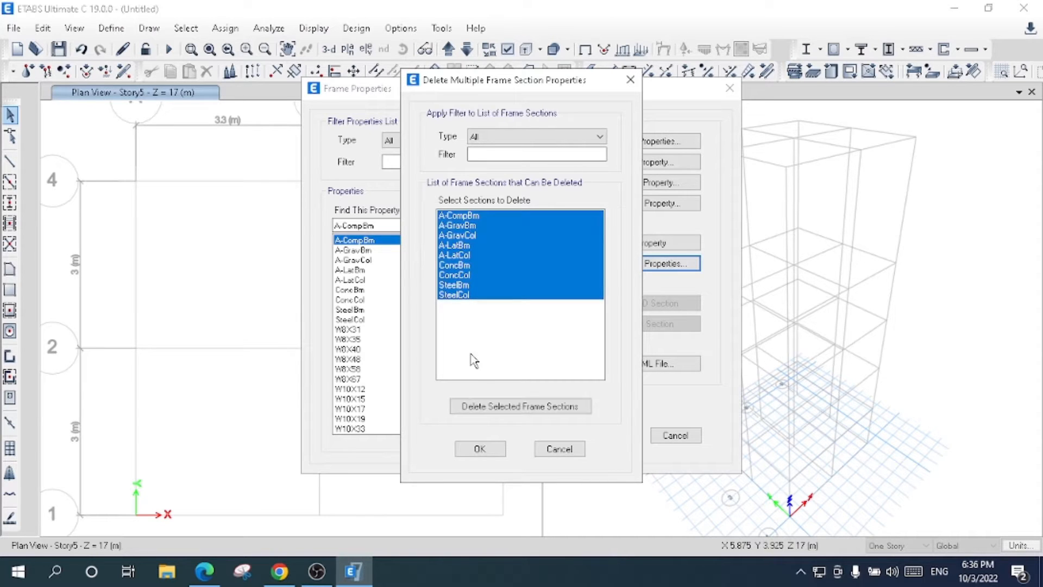
left_click(494, 408)
left_click_drag(493, 215, 515, 417)
left_click(514, 409)
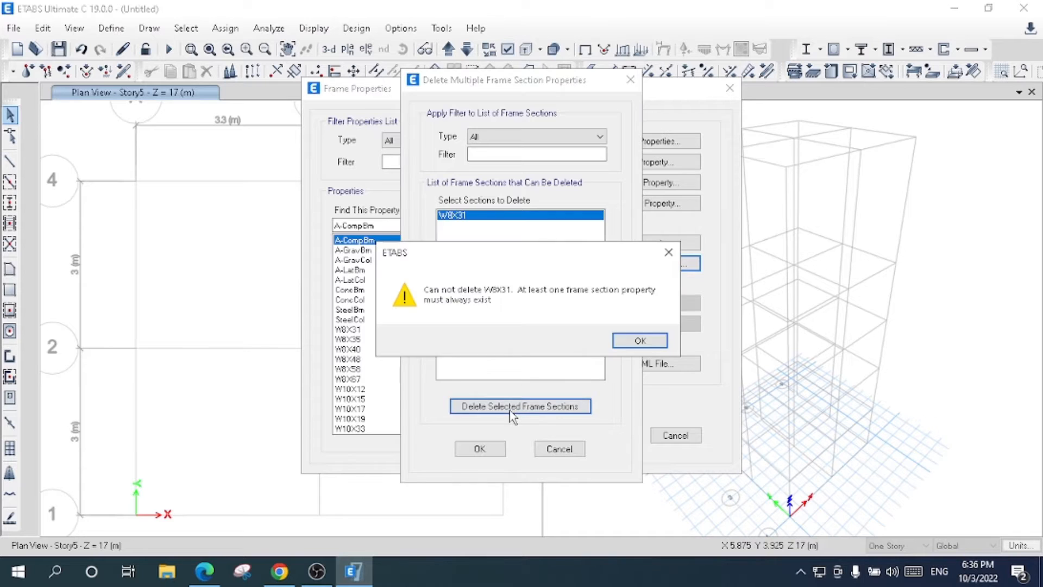
left_click(632, 340)
left_click(479, 449)
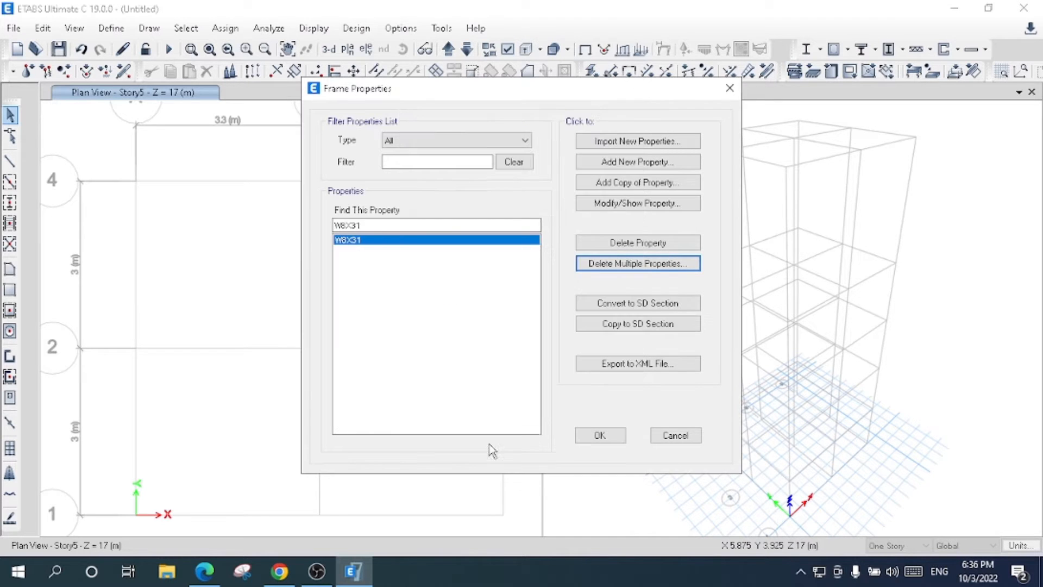
- Add a new concrete rectangular frame section named Column 0.5 X 0.5
left_click(625, 162)
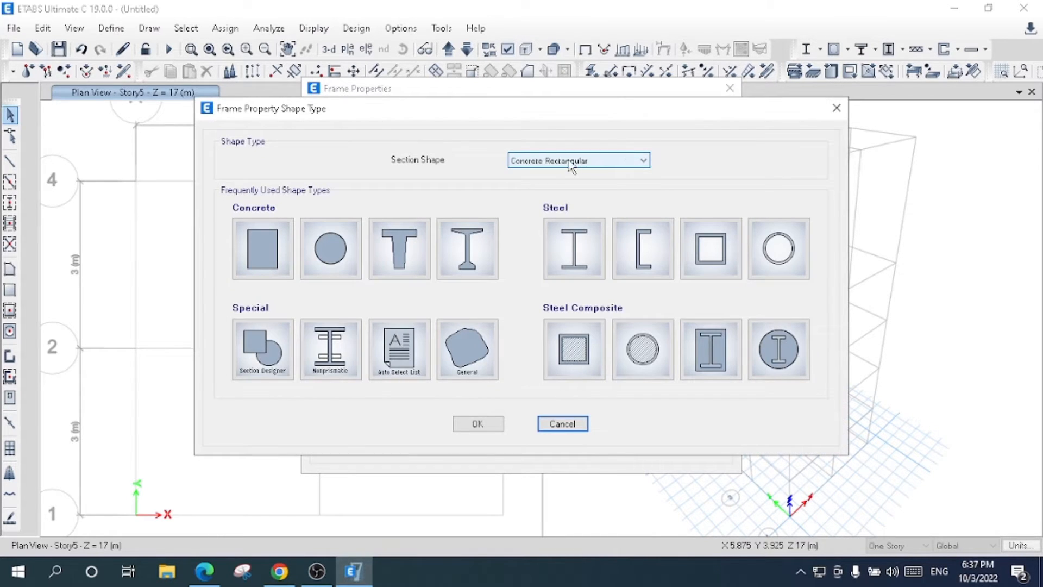
left_click(571, 161)
left_click(309, 253)
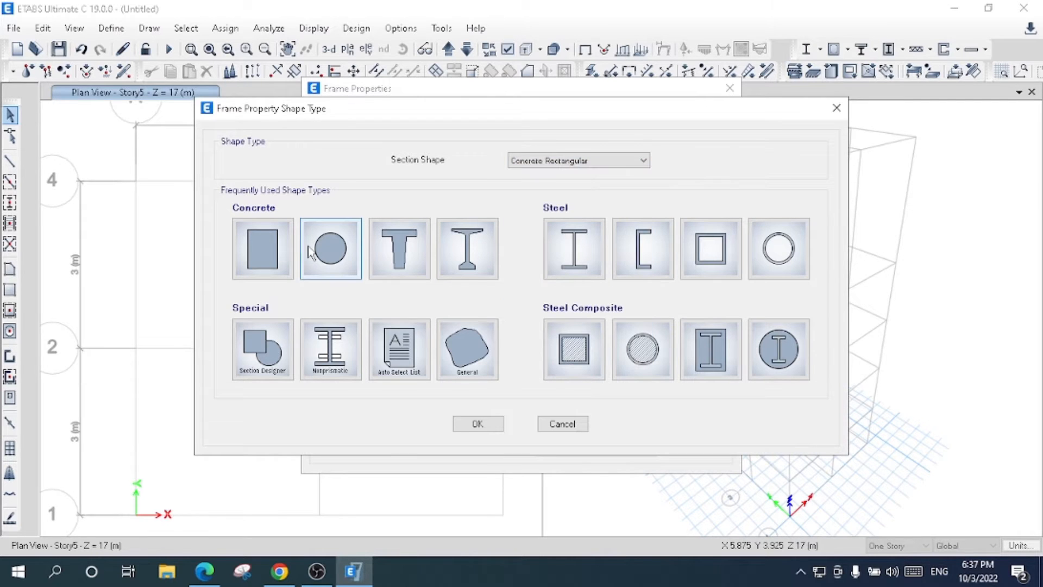
key("Escape")
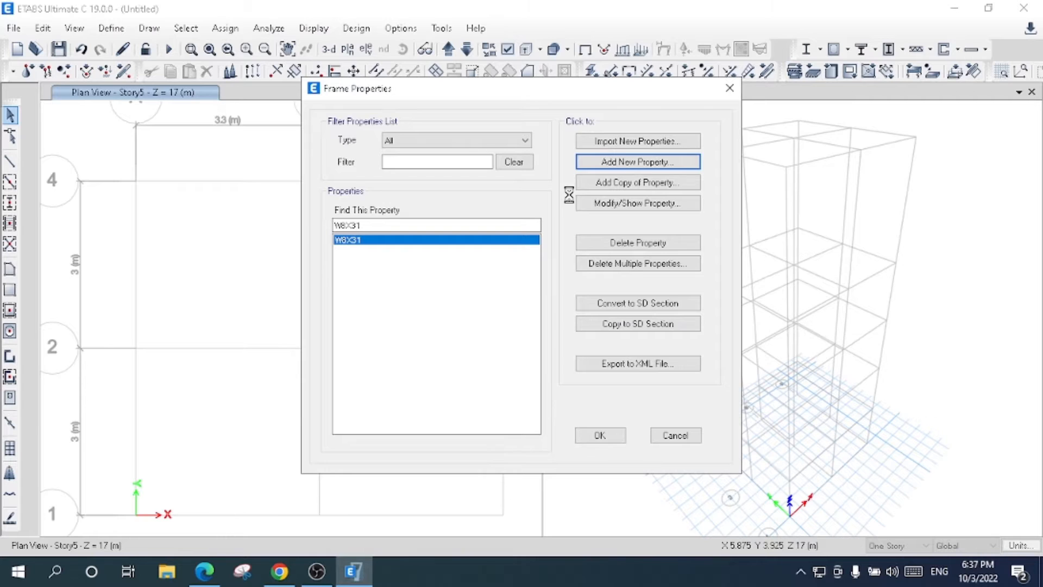
key("BackSpace")
type("Column 0.5 X 0.5")
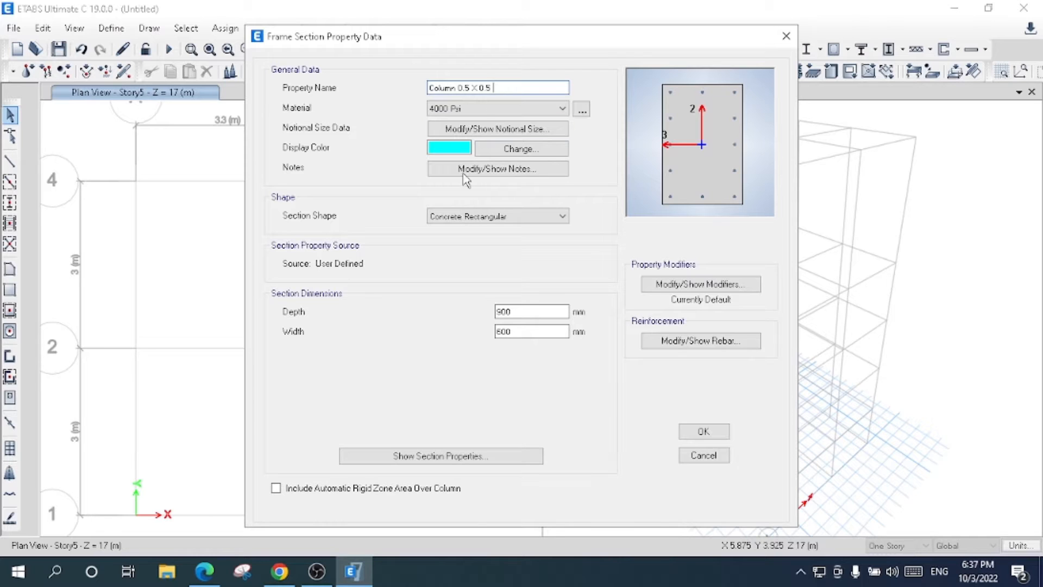
- Assign the 4000 Psi material to the column section and set its depth and width to 500 mm each
left_click(483, 111)
left_click(478, 134)
double_click(538, 311)
type("500")
key("Tab")
left_click(553, 313)
key("Tab")
type("500")
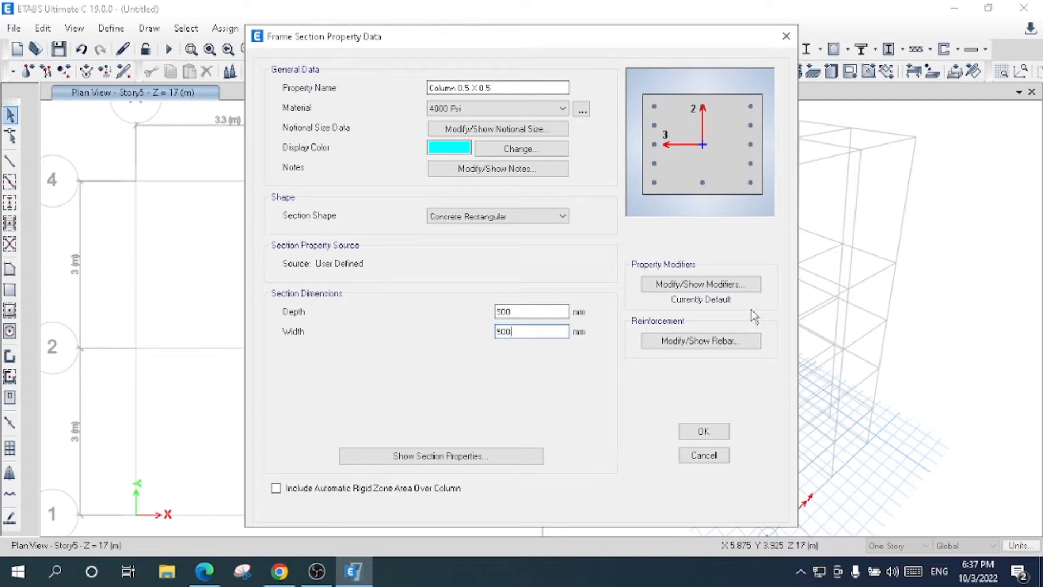
- Set the column section's stiffness modifiers for moment of inertia about the 2 and 3 axes to 0.7
left_click(749, 283)
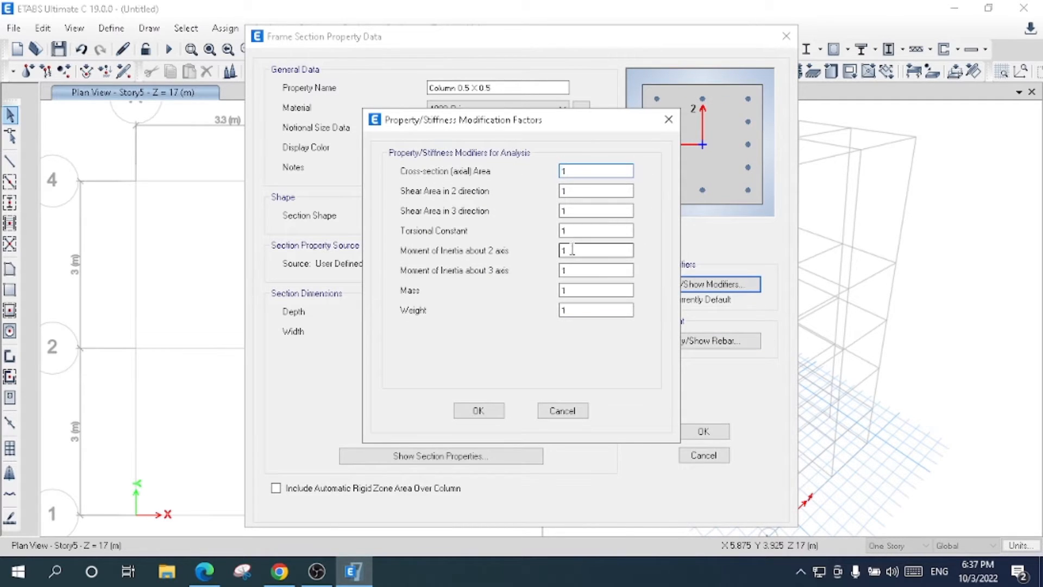
double_click(572, 249)
type("0.7")
key("Tab")
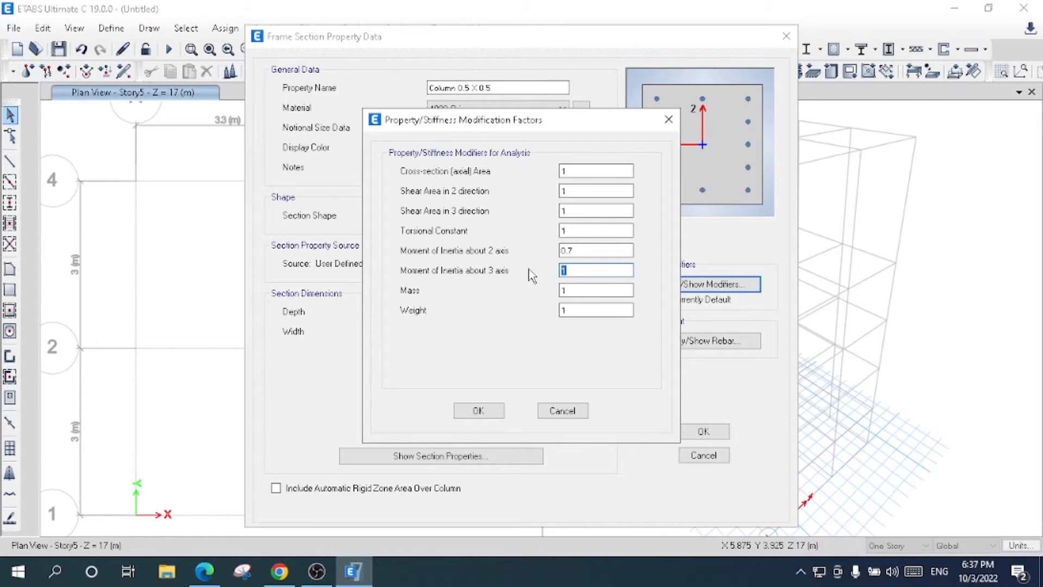
type("0.7")
left_click(478, 410)
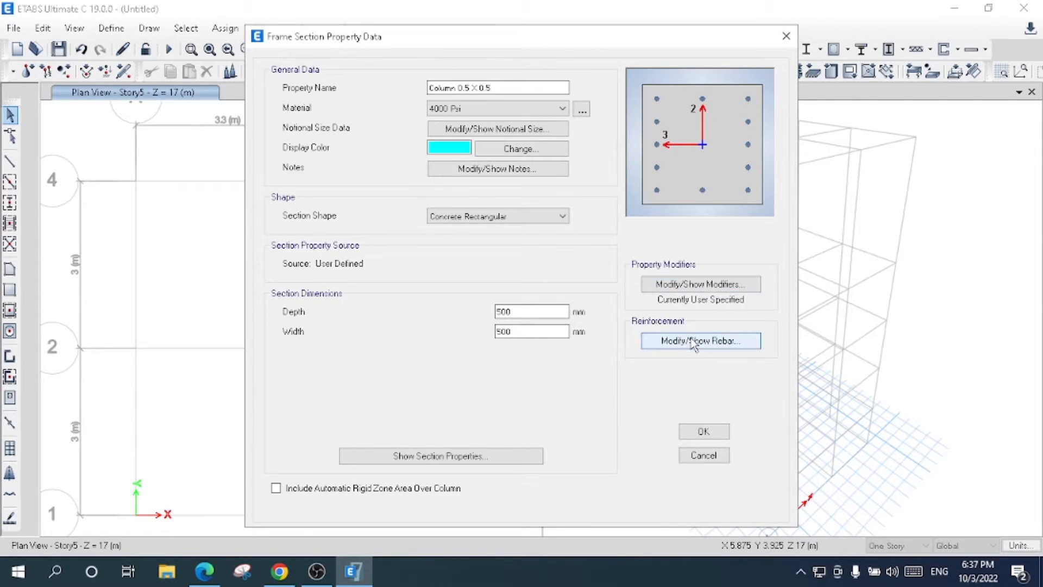
- Use A615Gr 60 rebar for the column's longitudinal bars and ties, and accept the column section
left_click(694, 341)
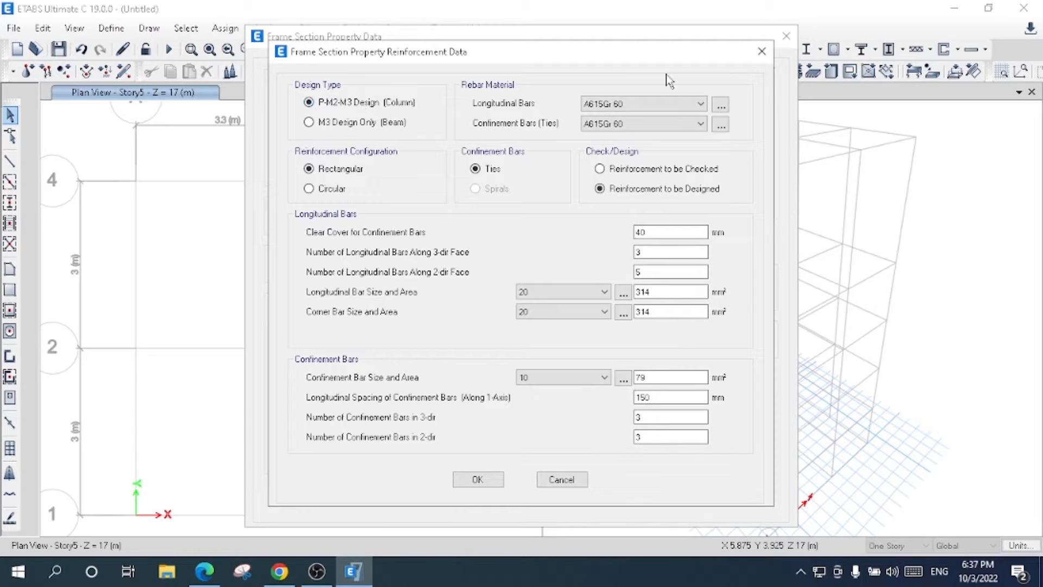
left_click(652, 104)
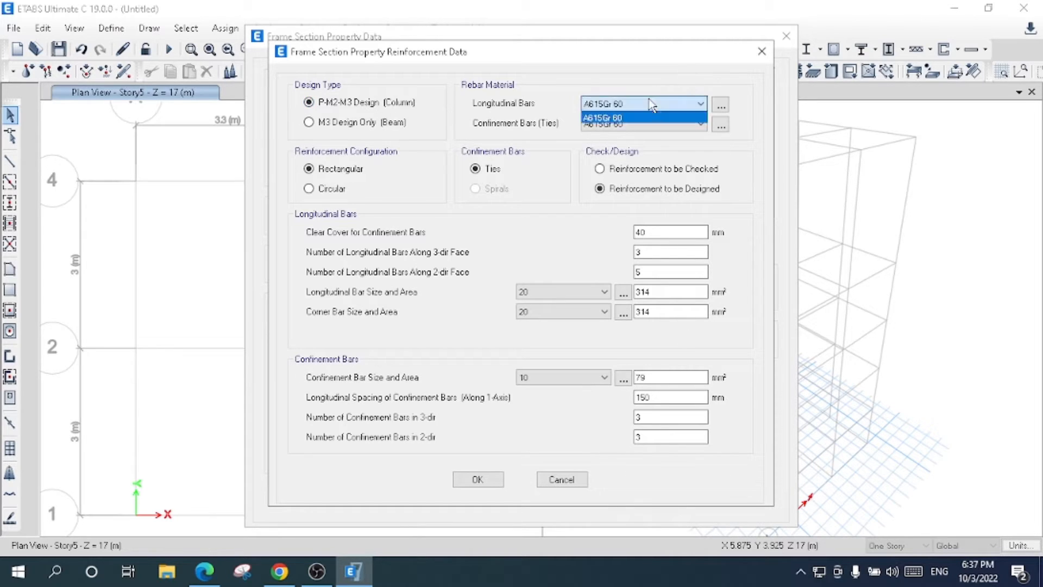
left_click(639, 128)
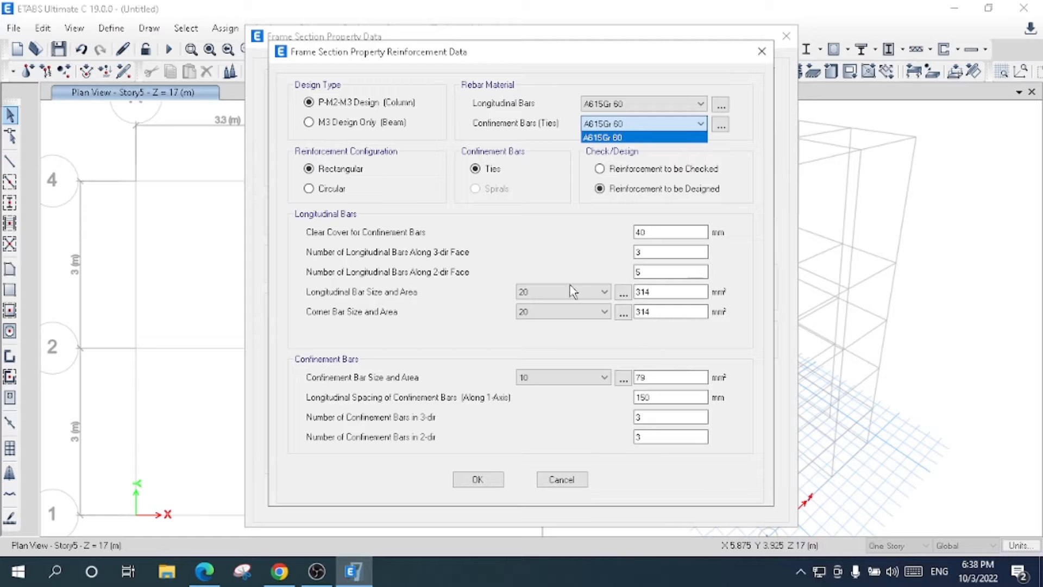
left_click(476, 478)
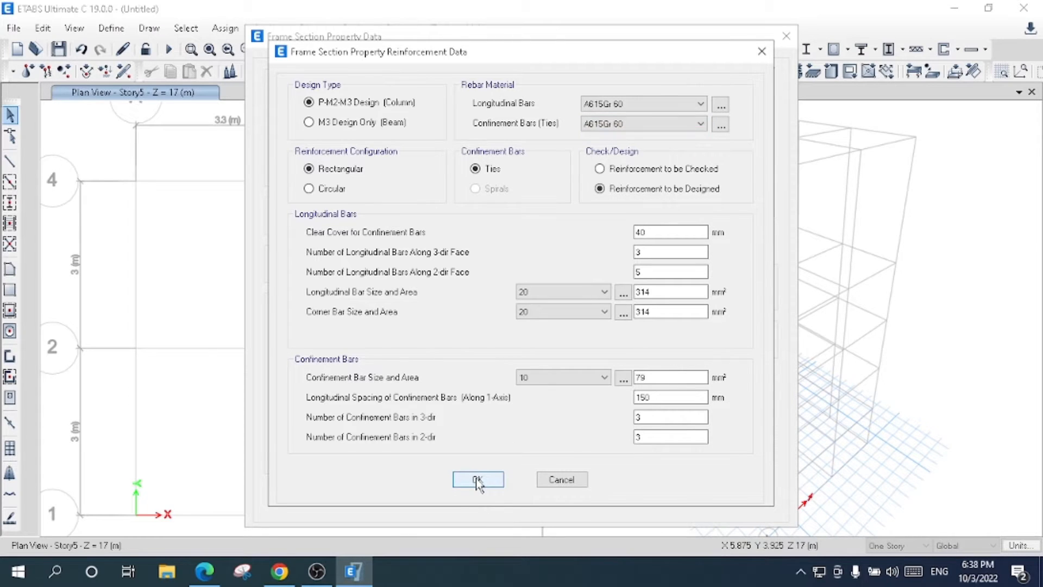
left_click(477, 480)
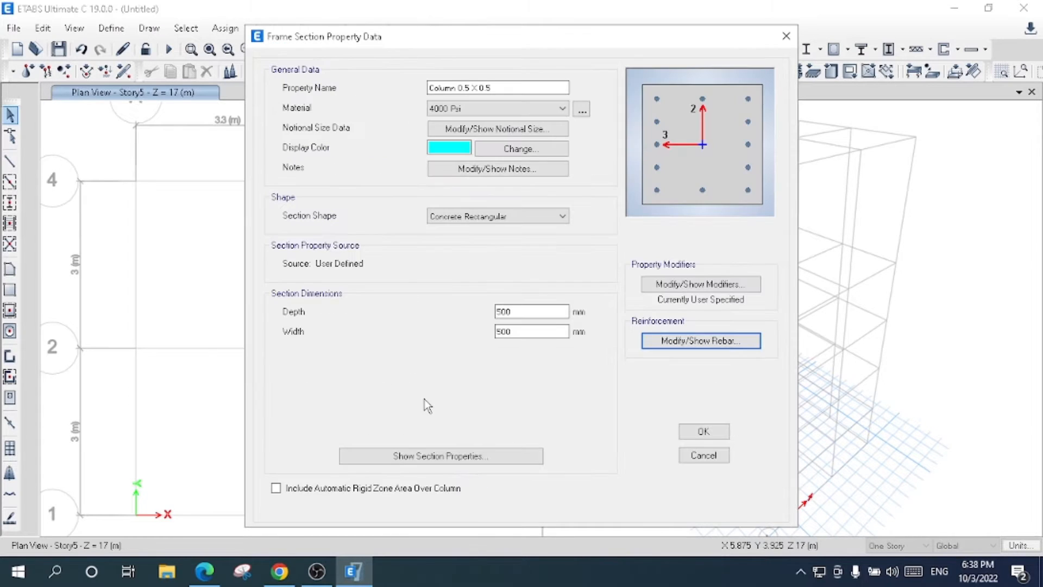
left_click(706, 430)
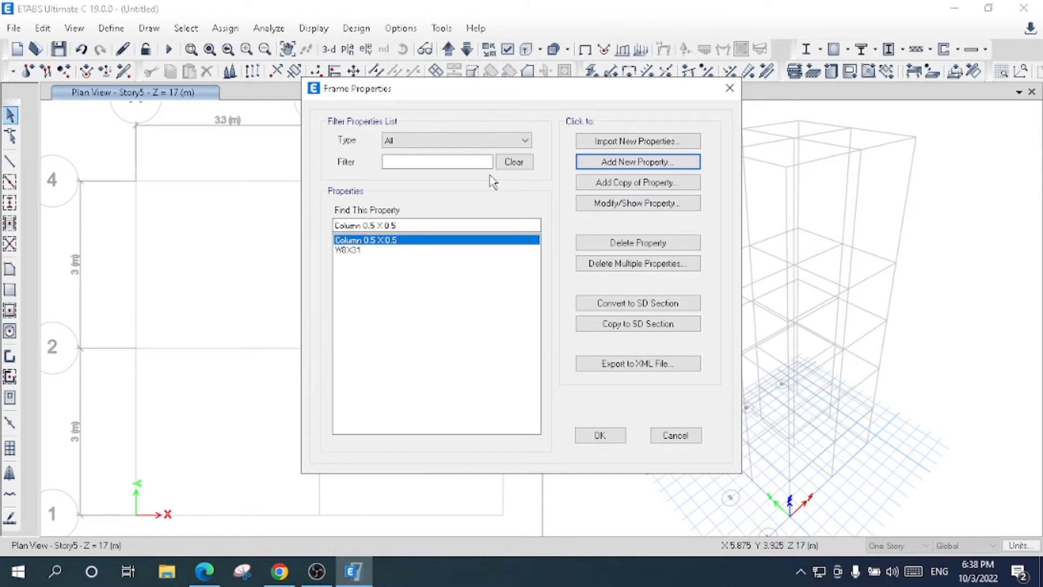
- Add a new concrete rectangular frame section named Beam 0.35 m X 0.35 m
left_click(620, 162)
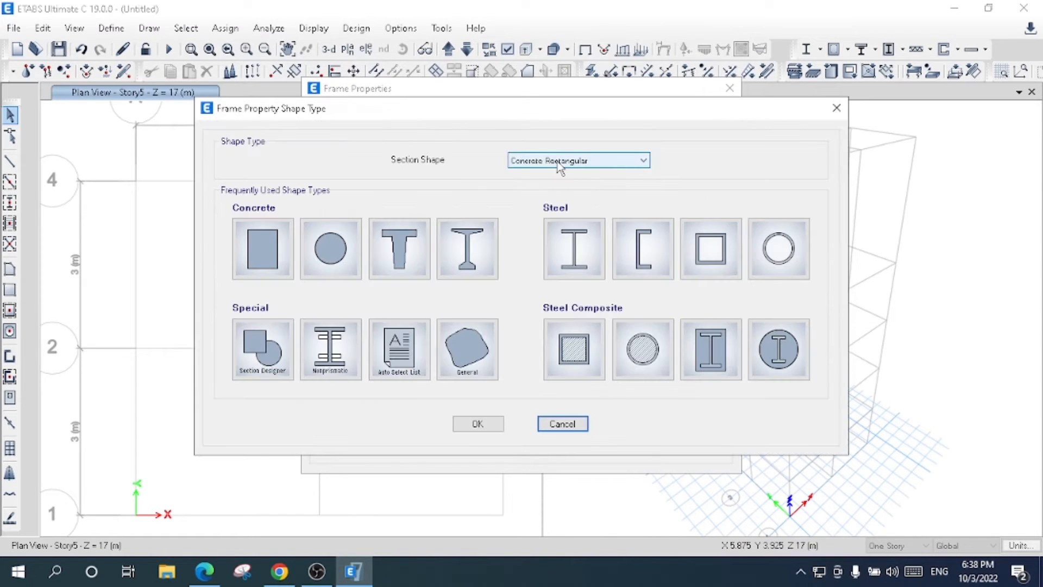
left_click(558, 163)
left_click(558, 163)
left_click(270, 239)
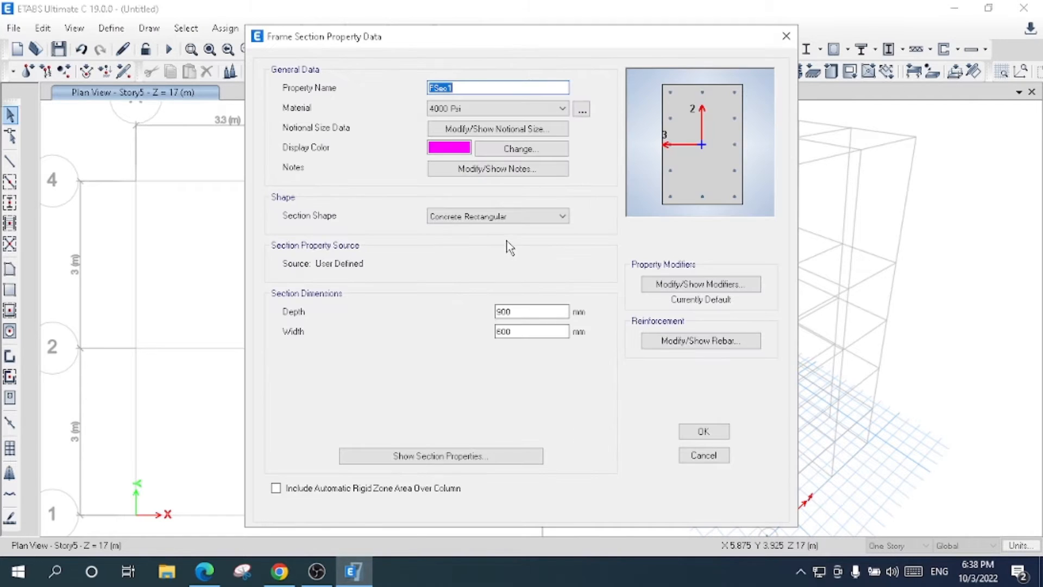
key("BackSpace")
type("Beam 0.35 m X 0.35 M")
key("BackSpace")
key("BackSpace")
type("m")
- Assign the 4000 Psi material to the beam section and set its depth and width to 350 mm each
left_click(483, 111)
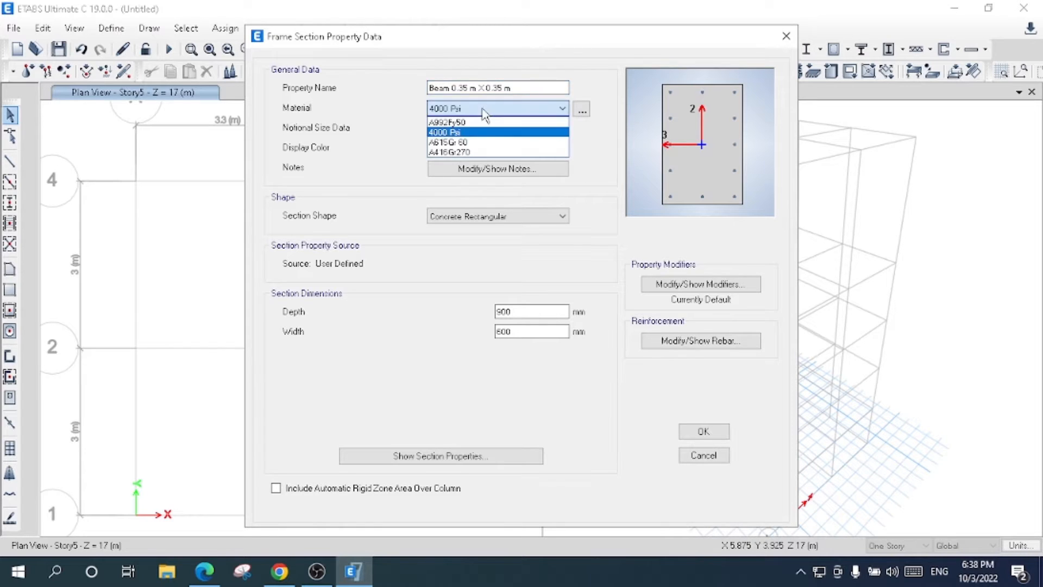
left_click(480, 133)
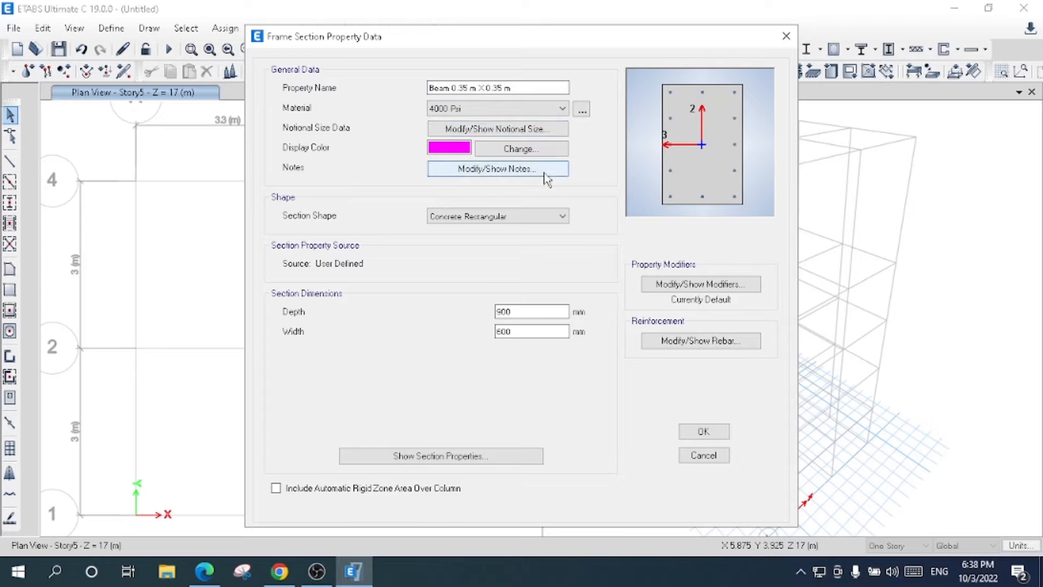
left_click_drag(547, 310, 447, 302)
type("350")
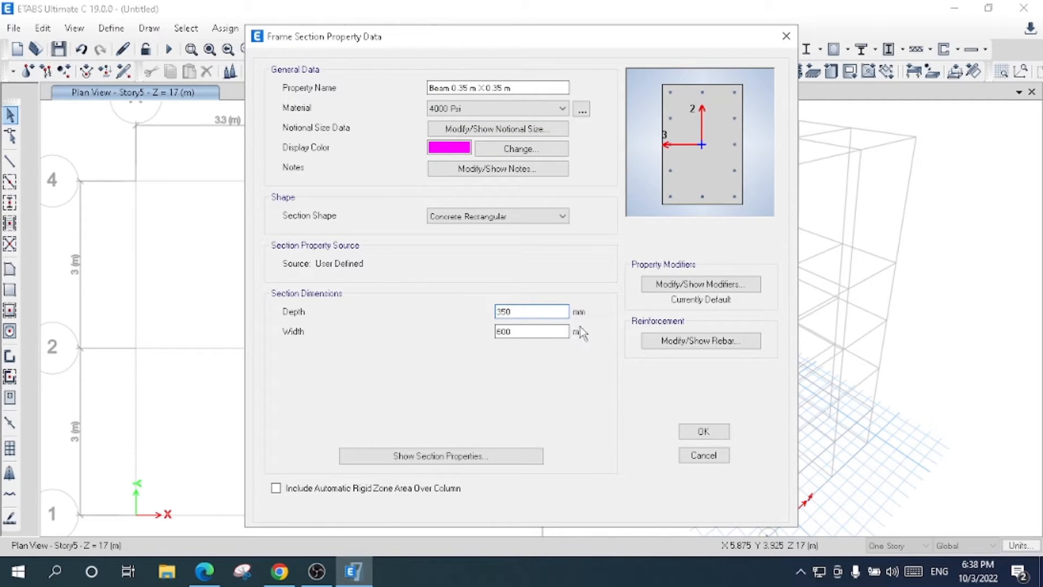
left_click_drag(552, 330, 277, 314)
type("350")
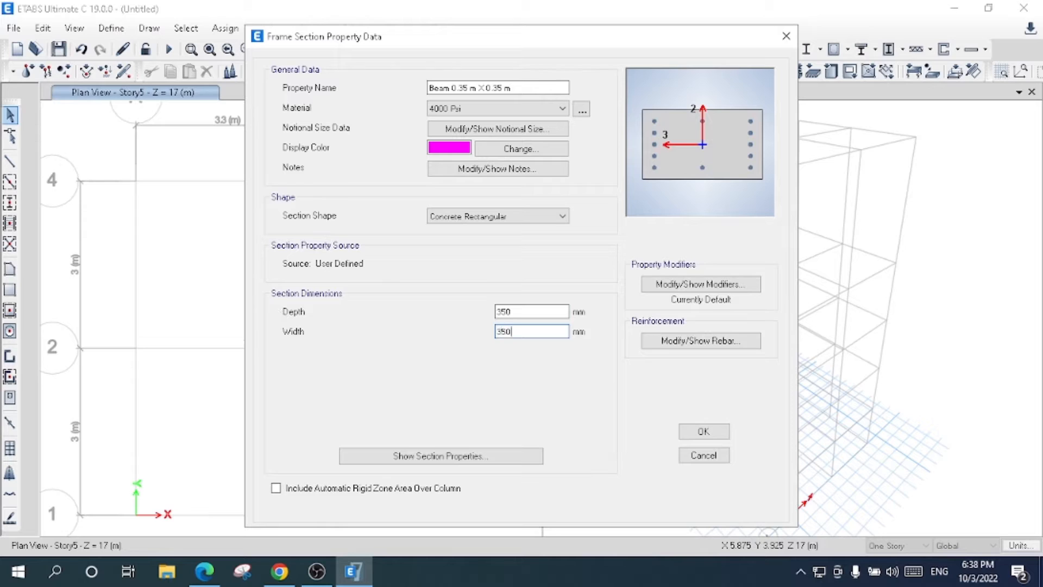
- Set the beam section's reinforcement to M3 Design Only (Beam) with A615Gr 60 ties, and accept the section
left_click(703, 283)
left_click(478, 410)
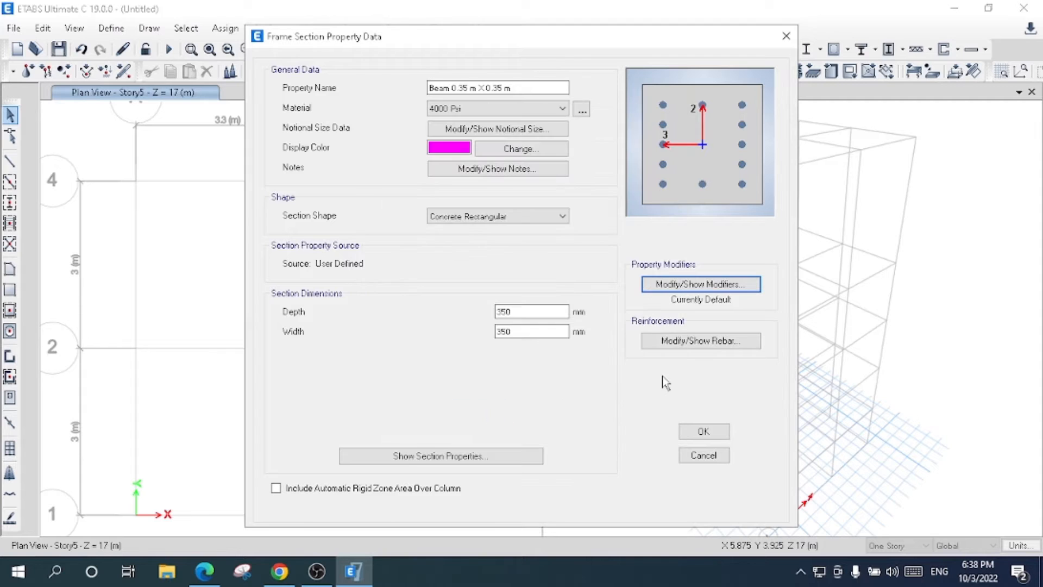
left_click(685, 342)
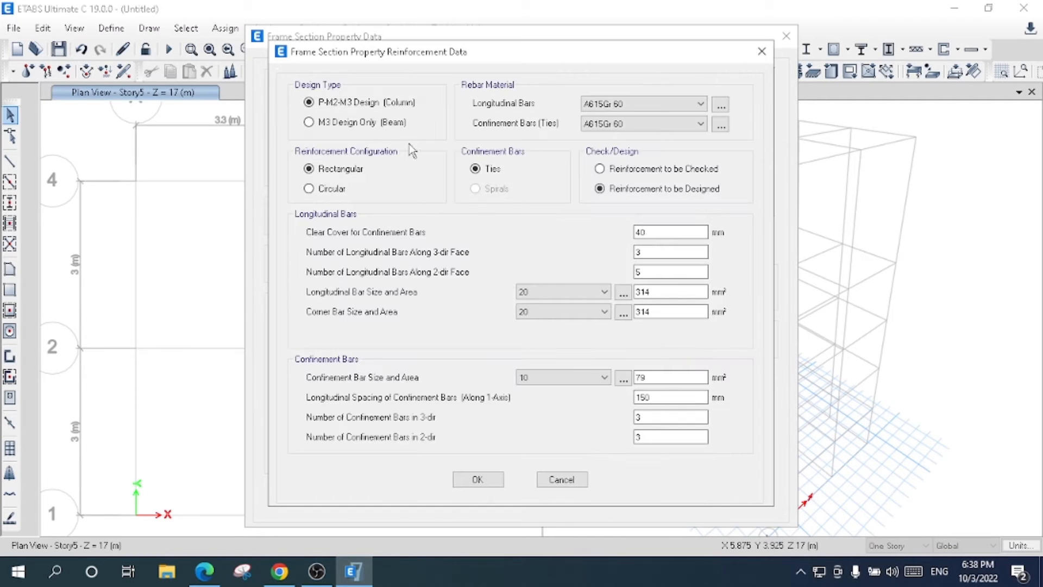
left_click(364, 123)
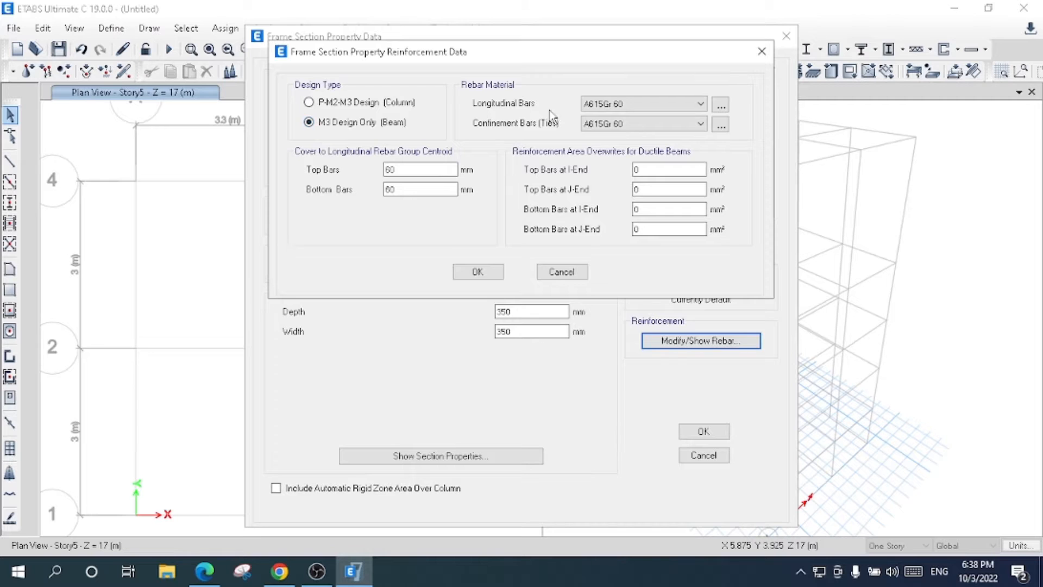
left_click(648, 126)
left_click(649, 133)
left_click(478, 271)
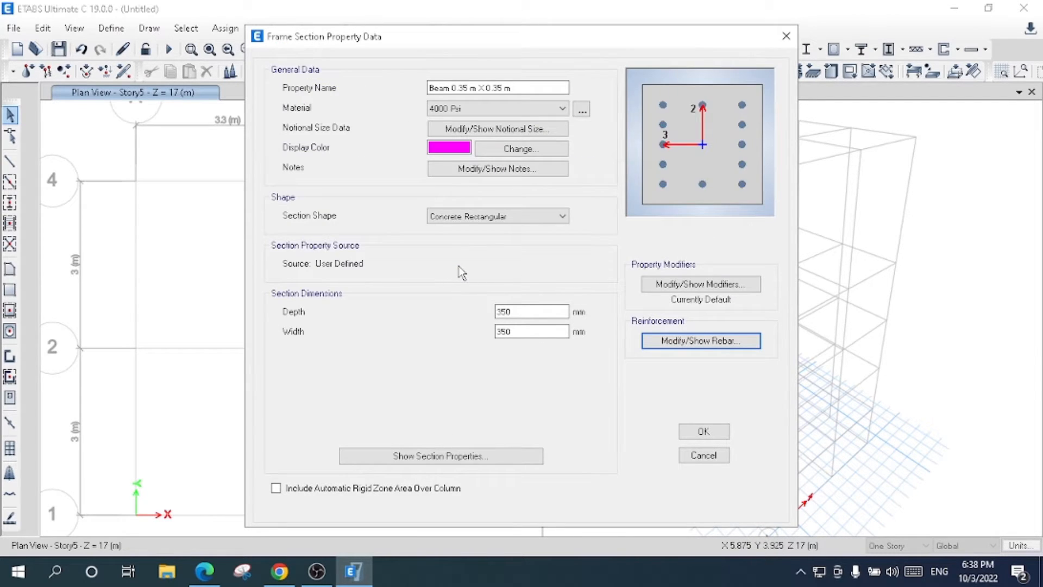
left_click(704, 431)
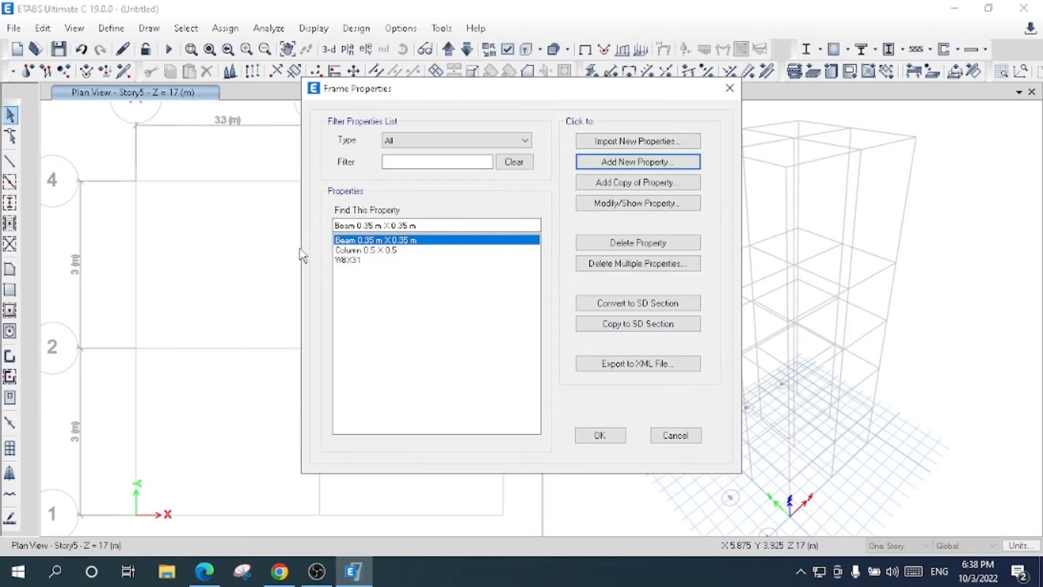
- Delete the W8X31 frame section and accept the frame properties list
left_click(356, 250)
left_click(380, 260)
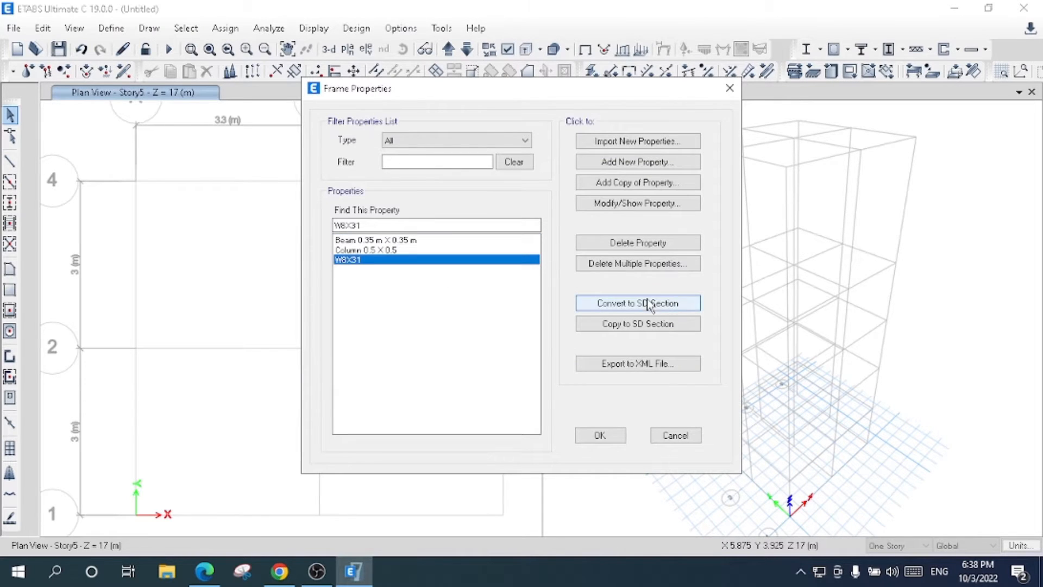
left_click(632, 264)
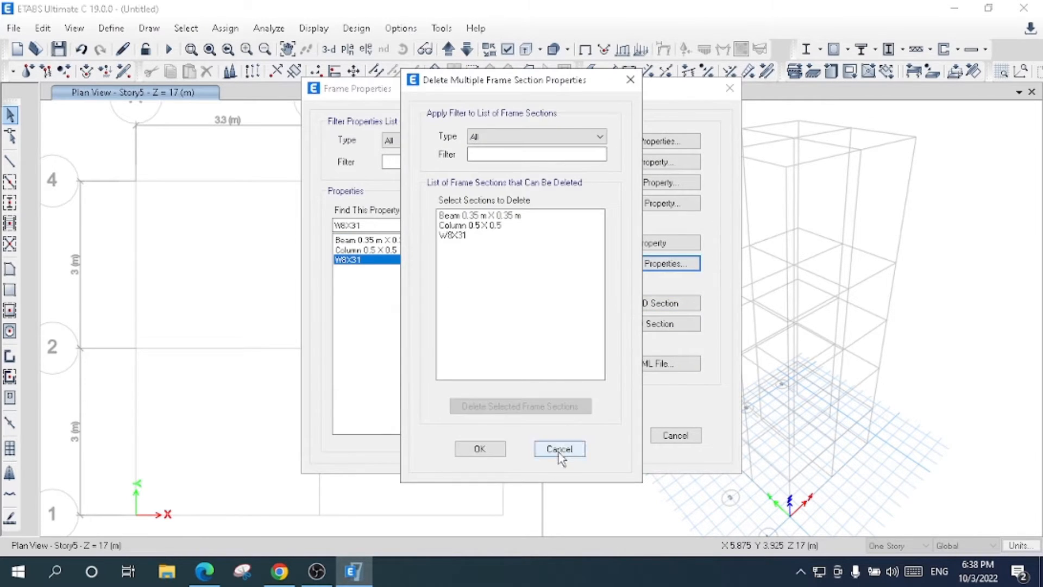
left_click(559, 449)
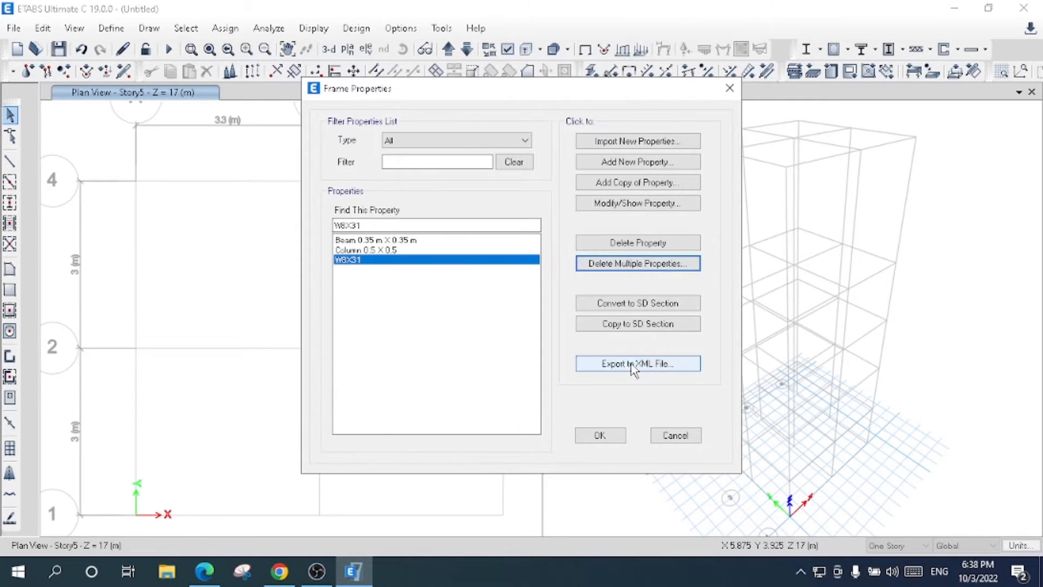
left_click(643, 242)
left_click(368, 249)
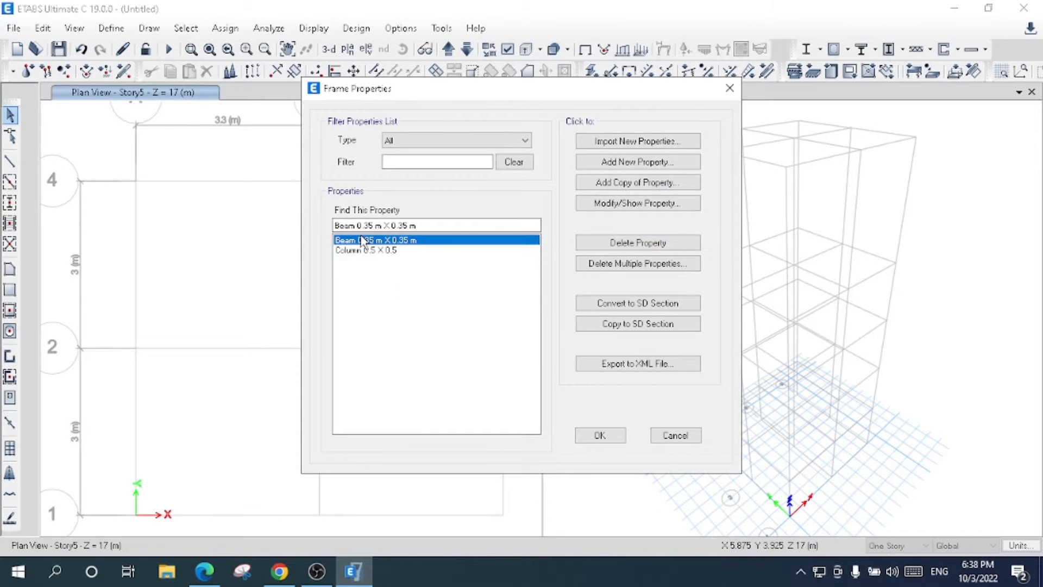
left_click(600, 435)
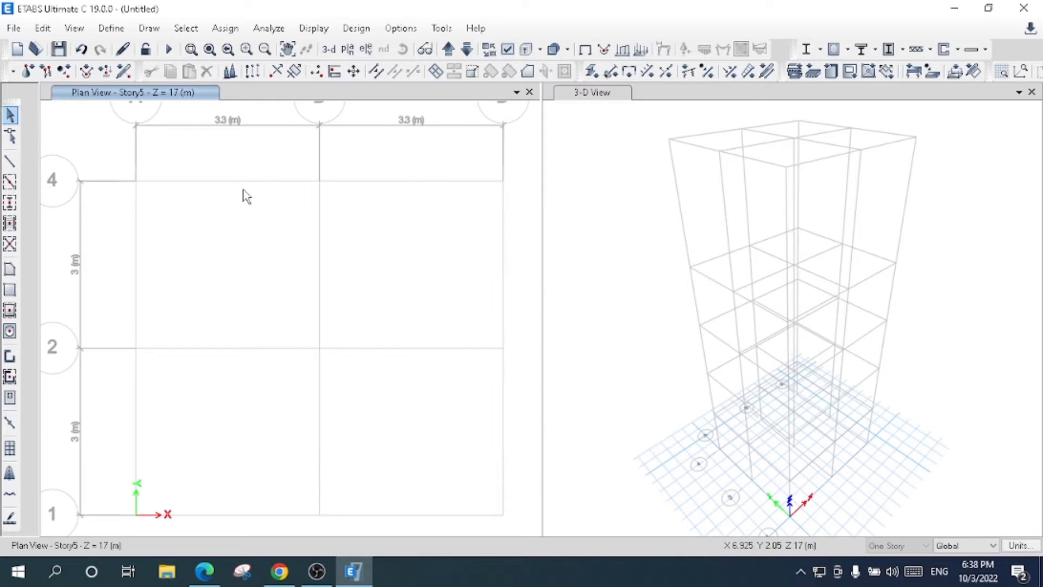
- Add a new wall section named Wall 250 mm
left_click(111, 28)
mouse_move(269, 76)
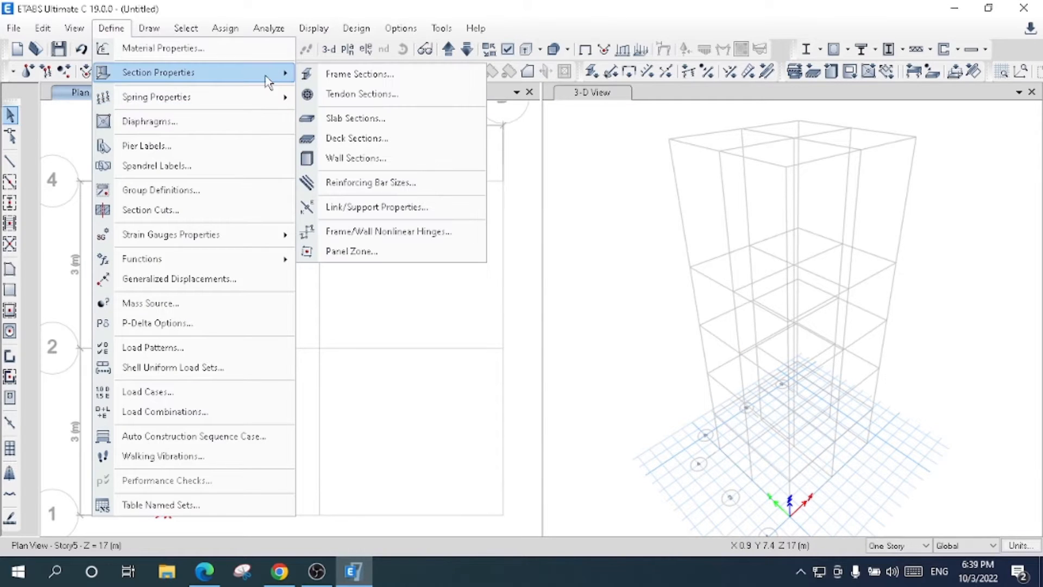
left_click(396, 157)
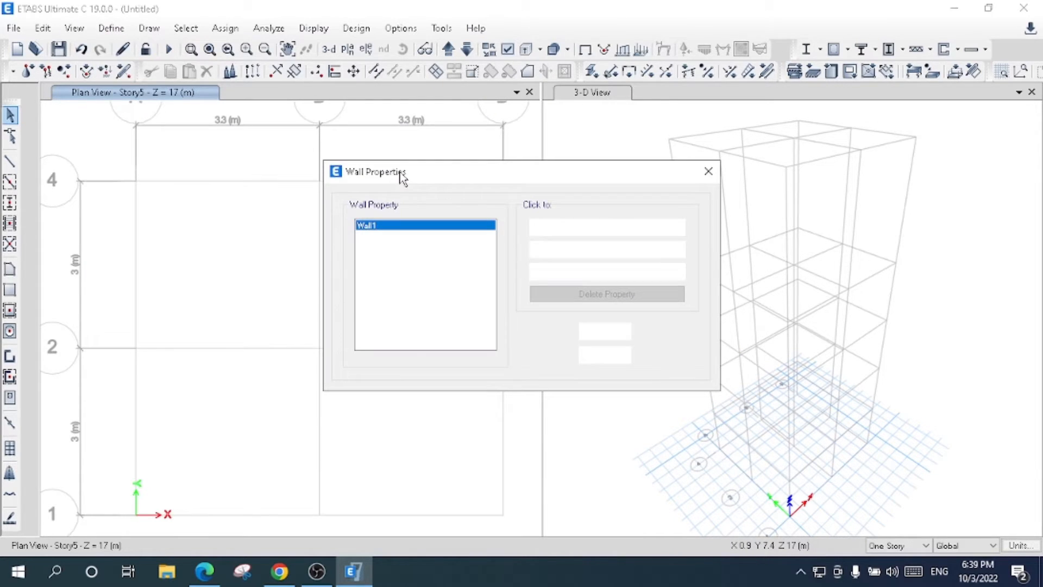
left_click(589, 228)
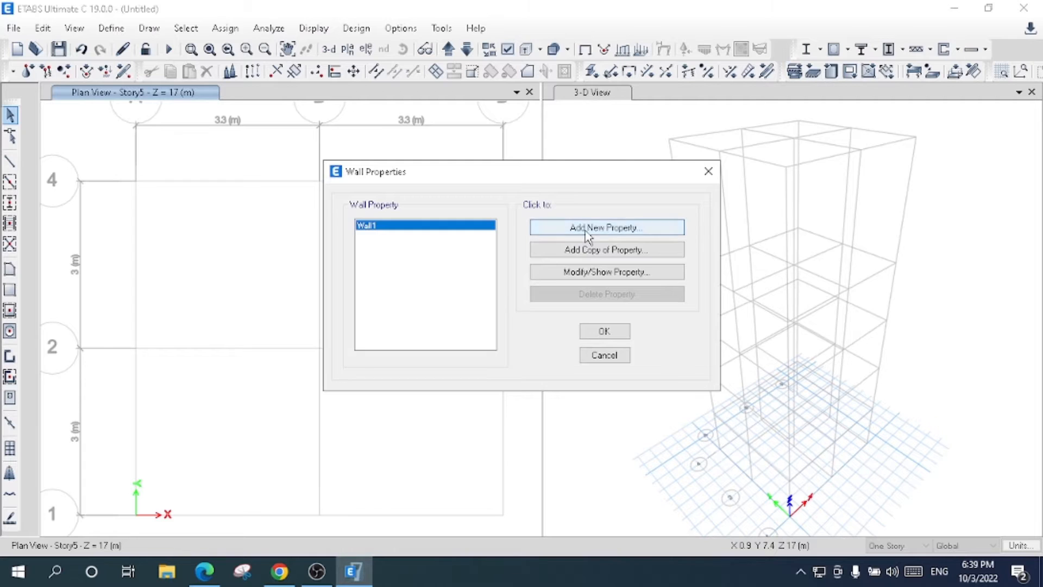
key("BackSpace")
type("250 mm")
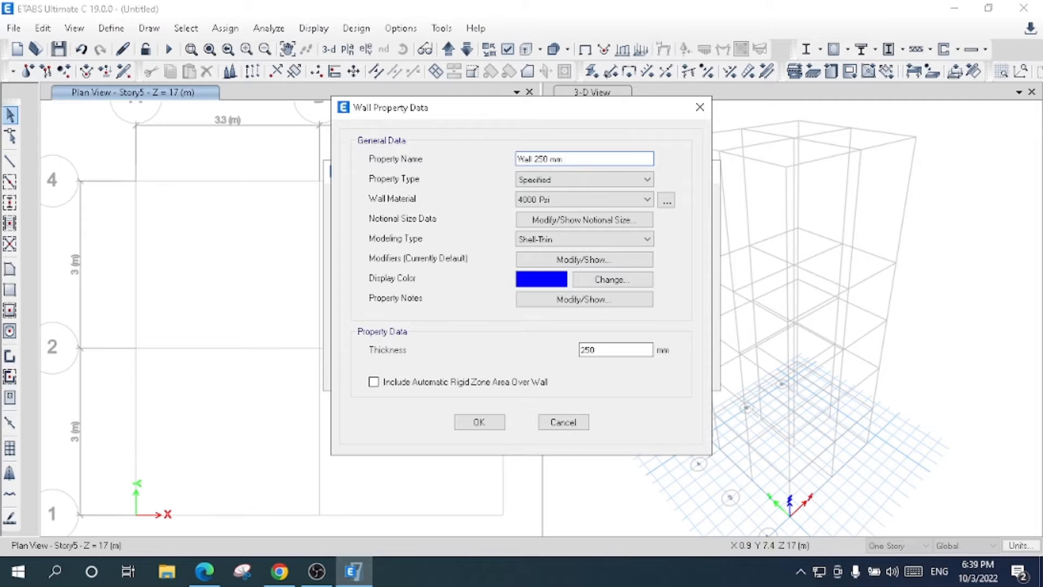
- Define the wall section with 4000 Psi material, Shell-Thin modeling type and 250 mm thickness
left_click(549, 199)
left_click(545, 224)
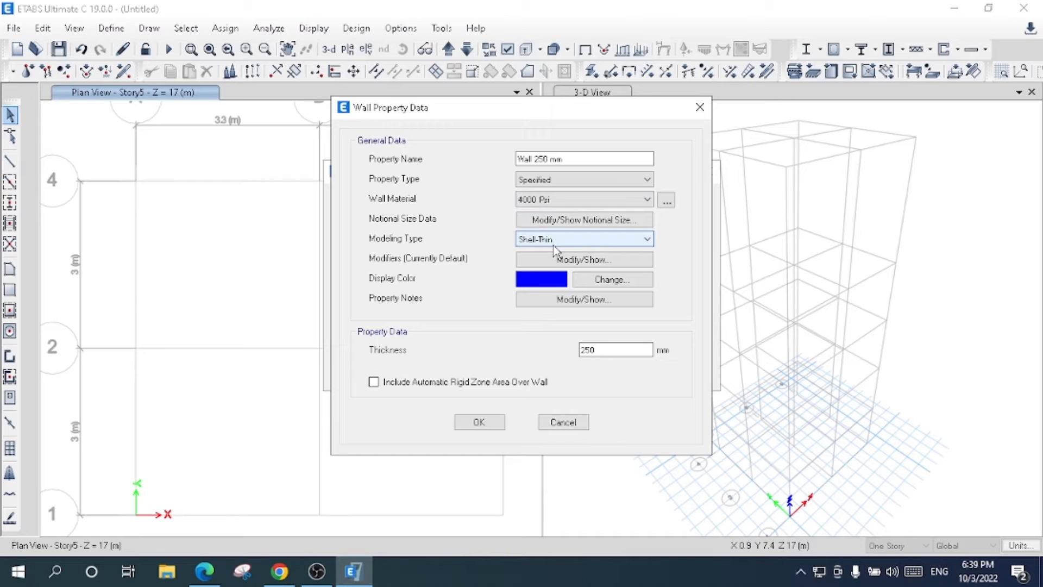
left_click(560, 241)
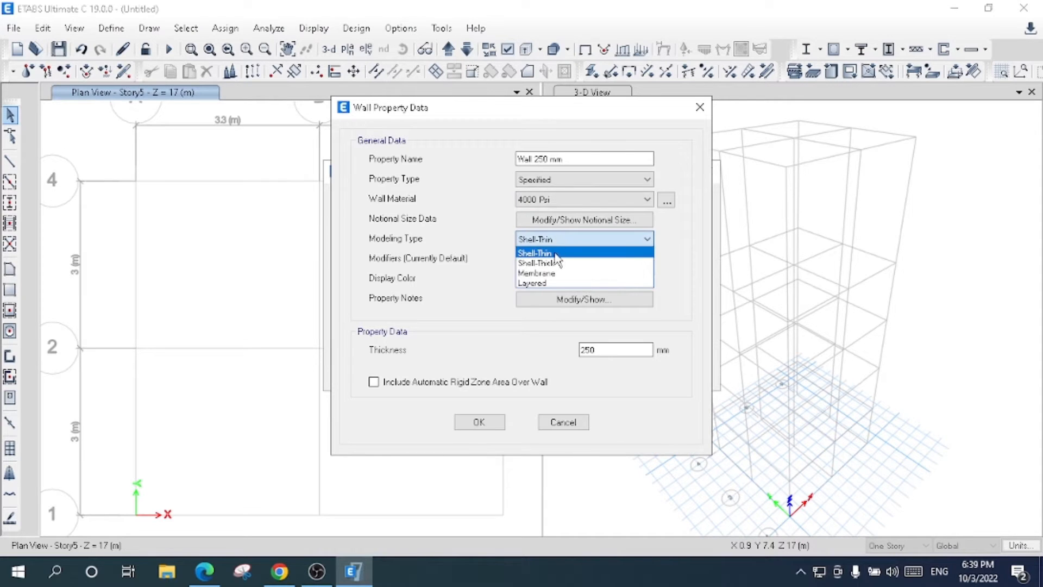
left_click(557, 253)
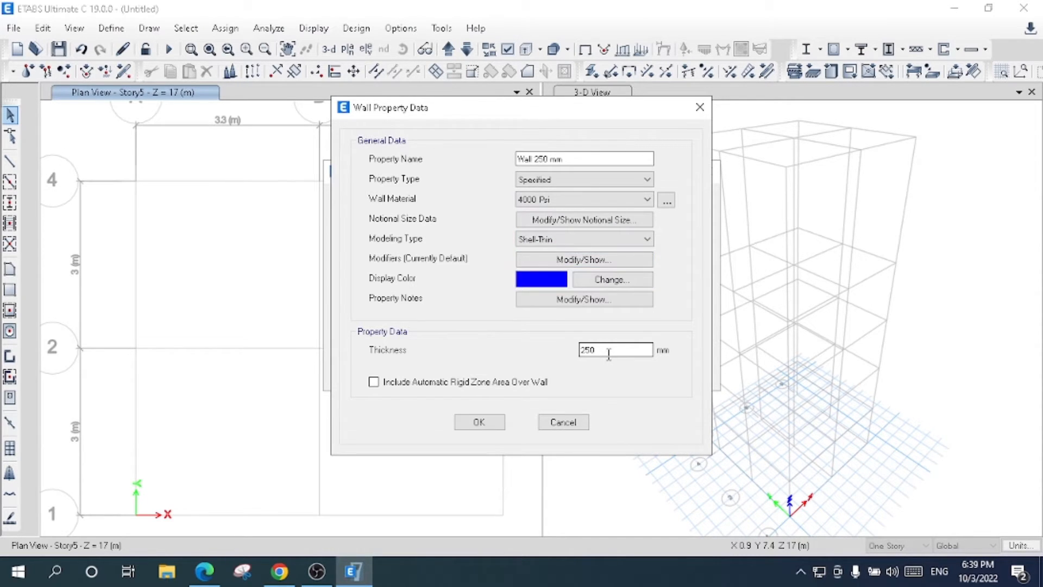
left_click_drag(604, 353, 551, 358)
type("250")
left_click(479, 422)
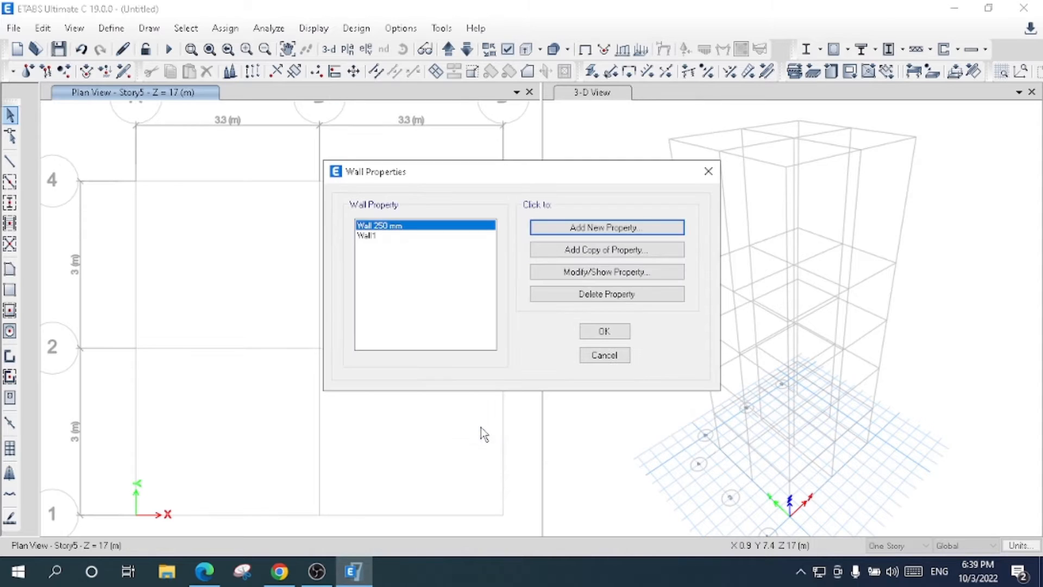
- Delete the predefined Wall1 property and accept the wall properties list
left_click(385, 236)
left_click(621, 297)
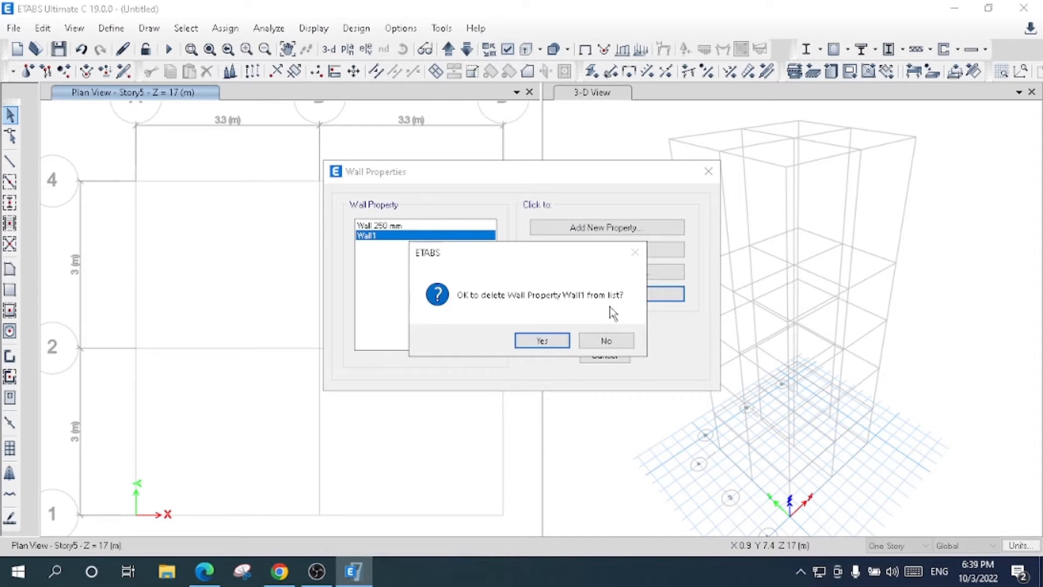
left_click(538, 341)
left_click(602, 332)
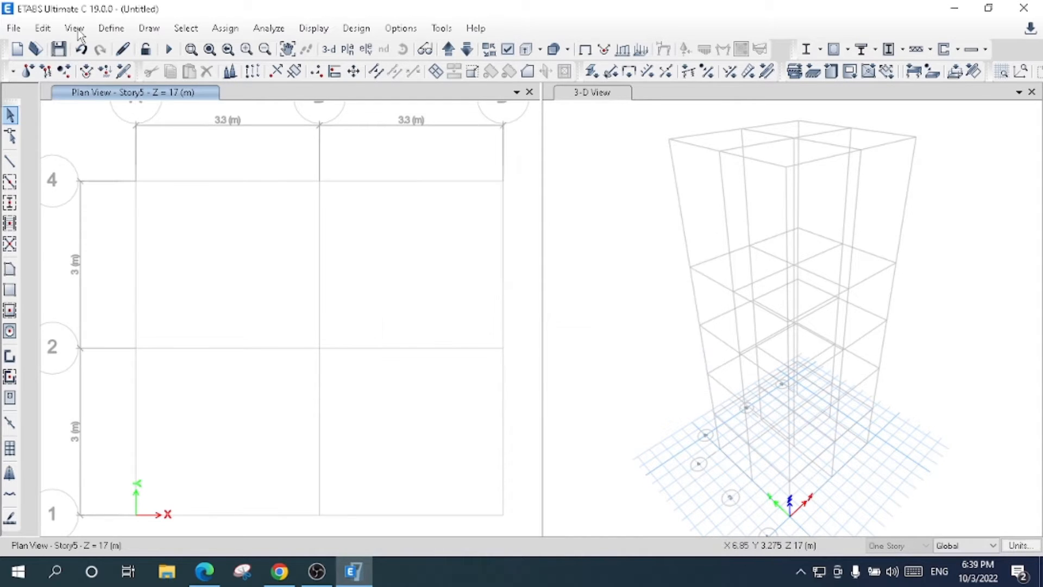
- Add a new slab section named Bottom Slab
left_click(111, 28)
mouse_move(275, 73)
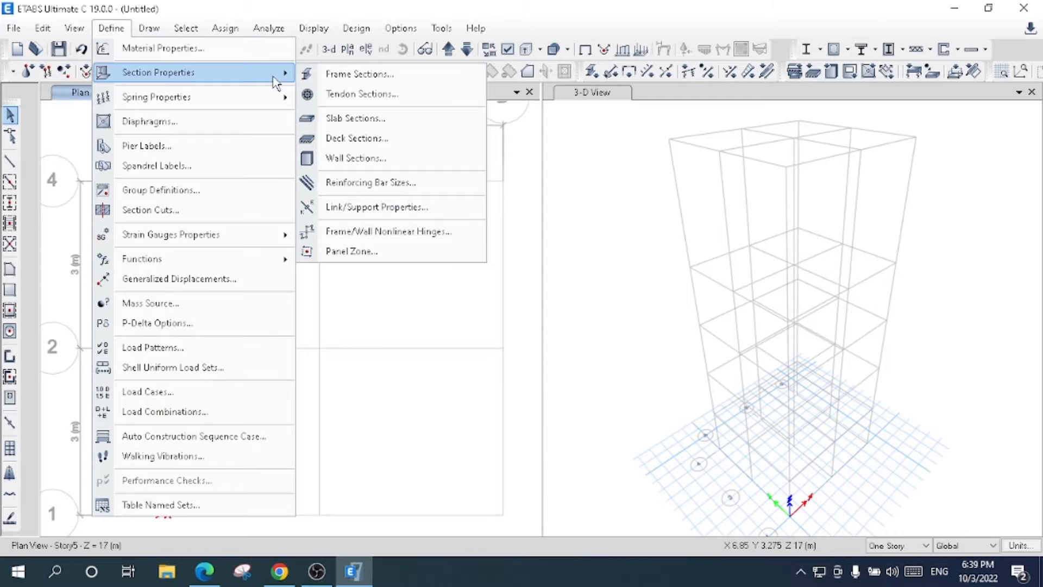
left_click(389, 119)
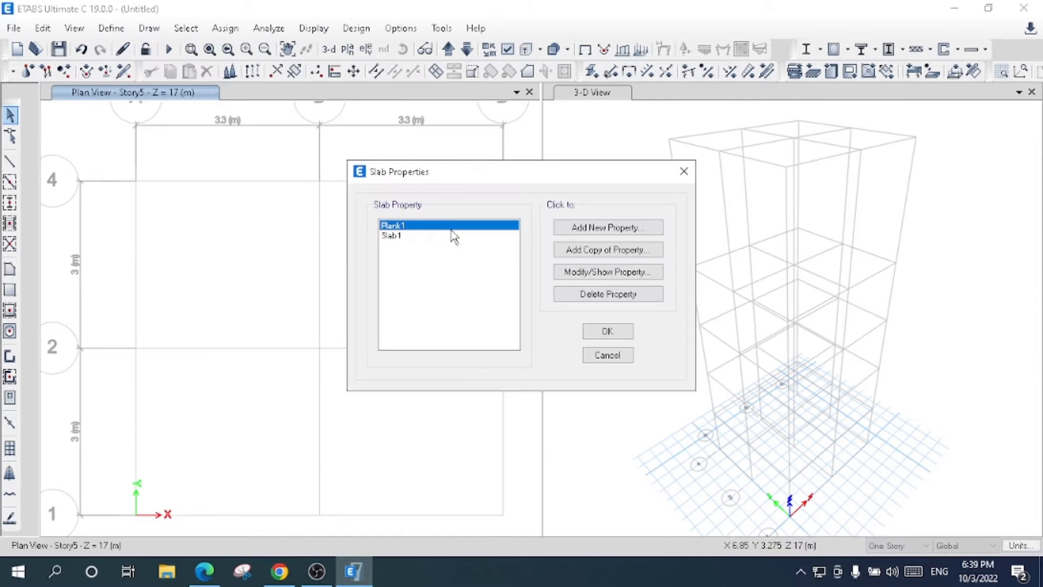
left_click(607, 228)
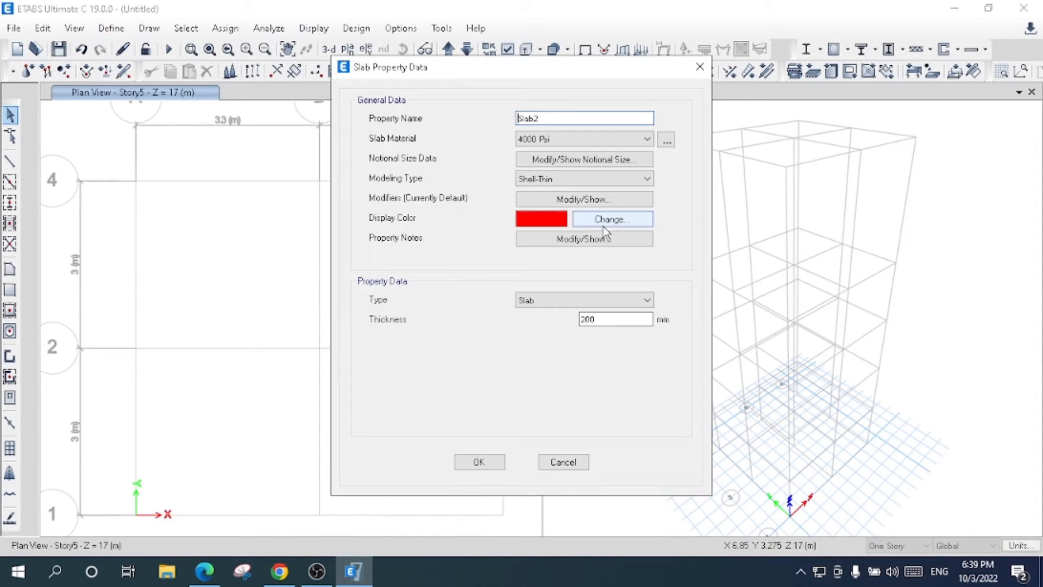
type("Bocom")
key("BackSpace")
key("BackSpace")
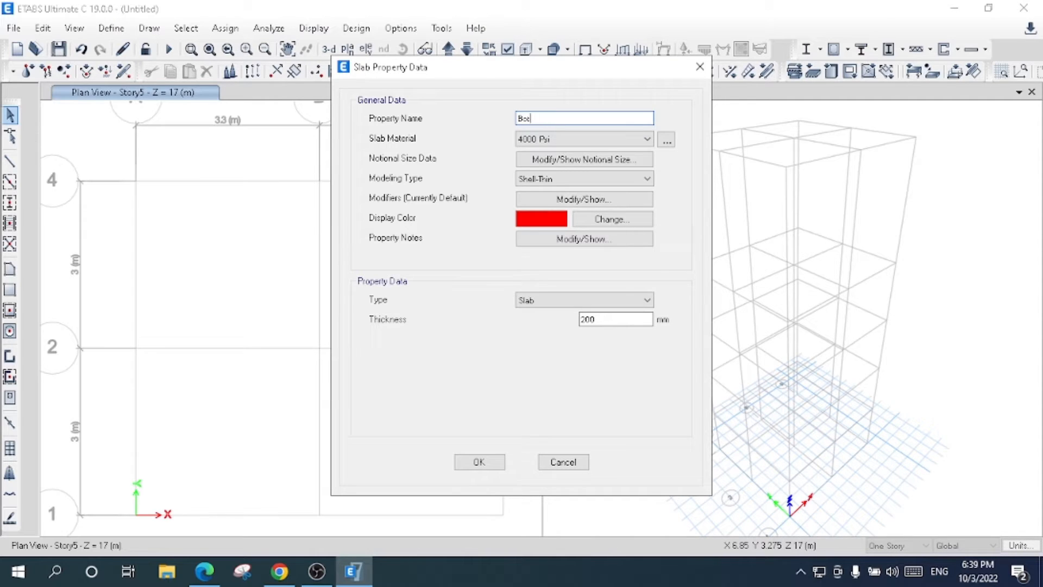
type("tom Slab")
- Define the bottom slab section with 4000 Psi material, Shell-Thin modeling type, Slab type and 300 mm thickness
left_click(574, 141)
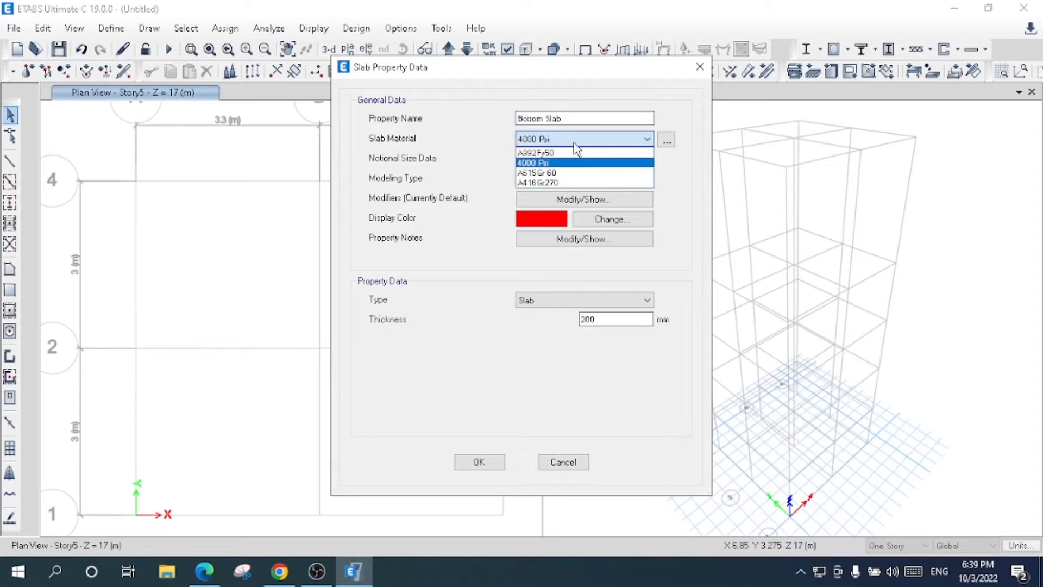
left_click(562, 163)
left_click(595, 319)
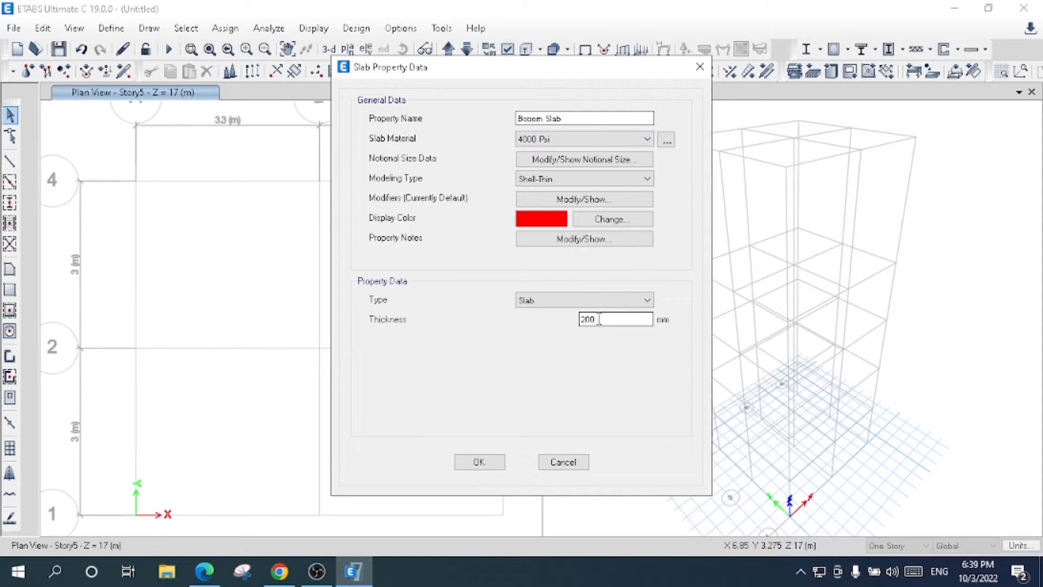
left_click(550, 175)
left_click(549, 175)
left_click(550, 178)
left_click(580, 299)
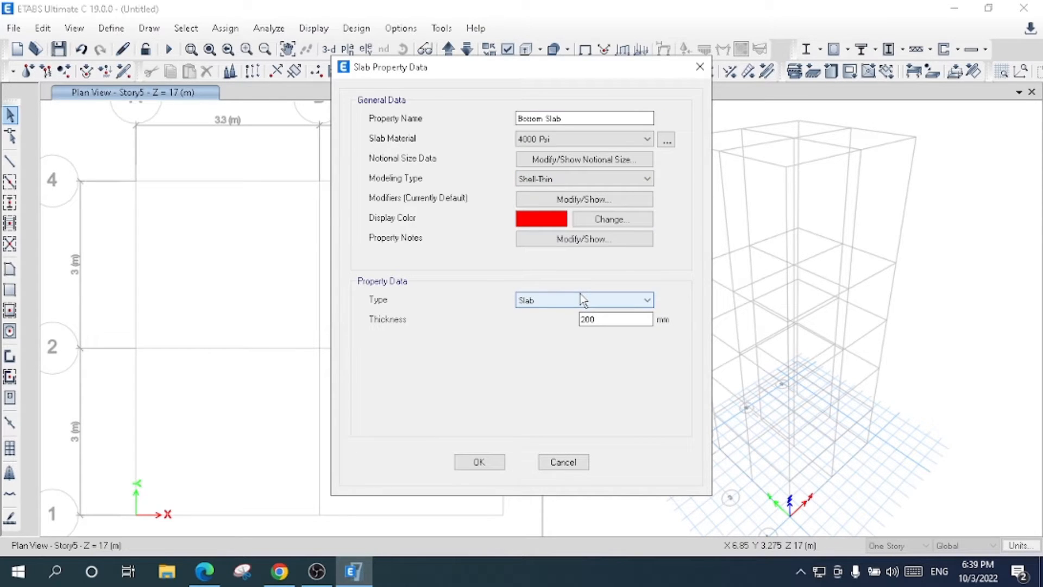
left_click(583, 299)
left_click(578, 319)
key("Tab")
type("300")
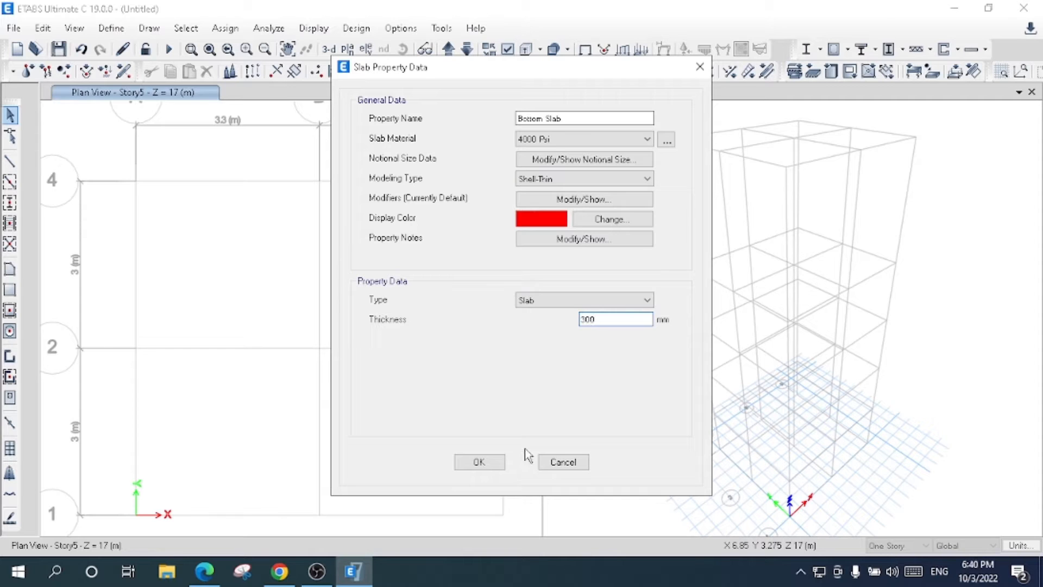
left_click(480, 462)
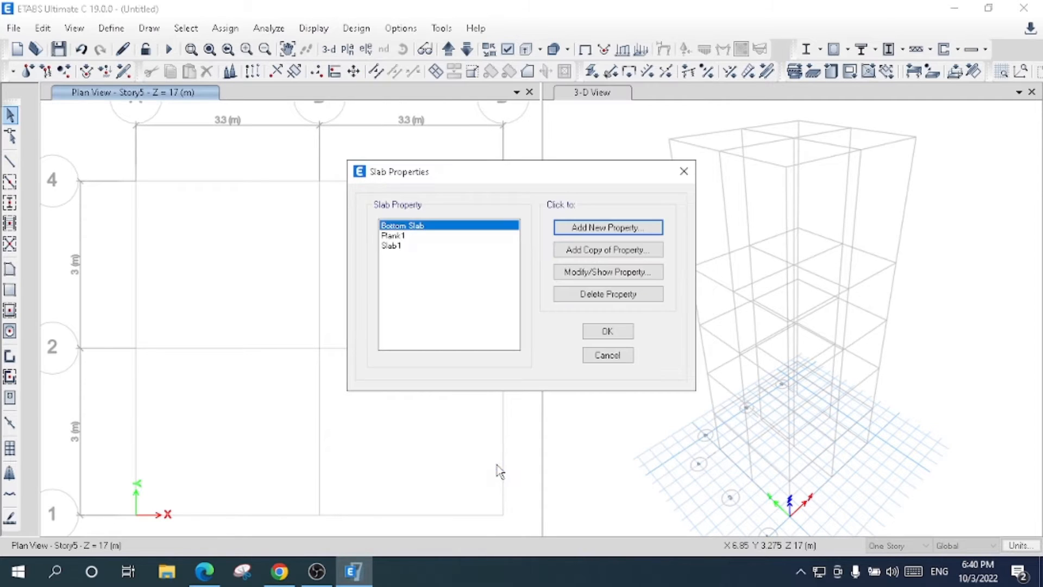
- Delete the predefined Slab1 and Plank1 slab properties
left_click(393, 246)
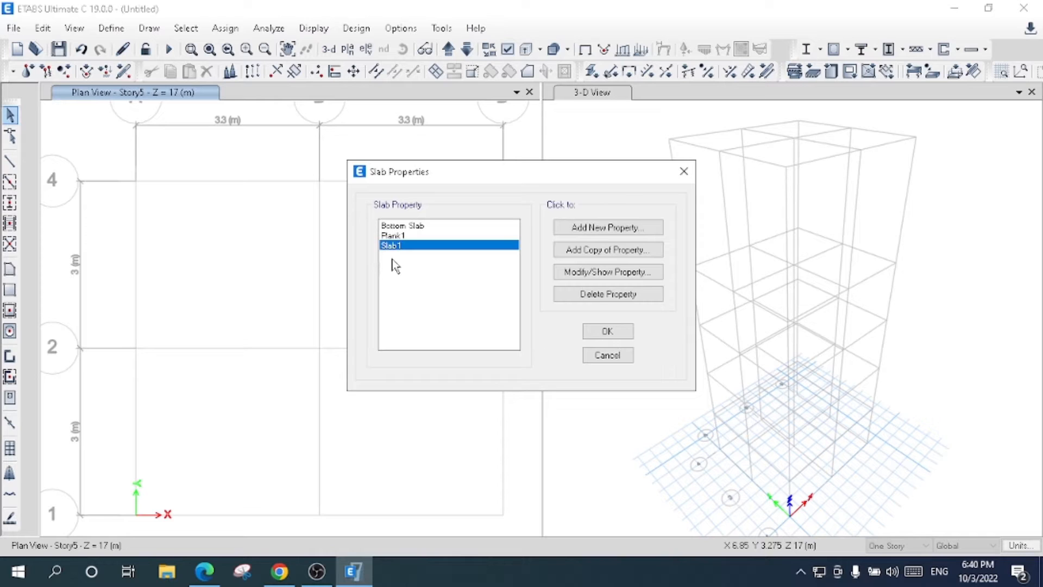
left_click(599, 296)
left_click(547, 337)
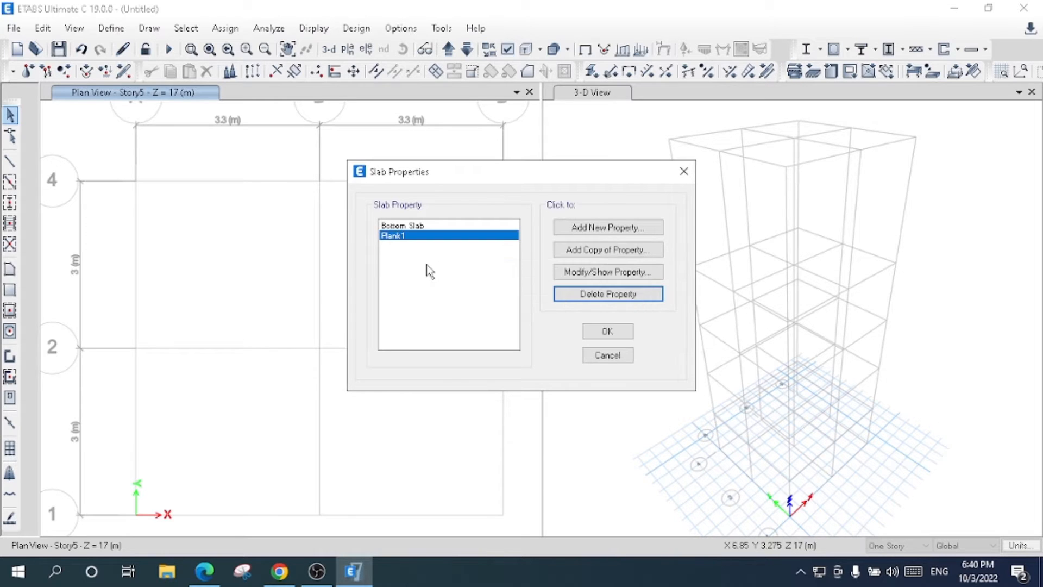
left_click(633, 296)
left_click(541, 343)
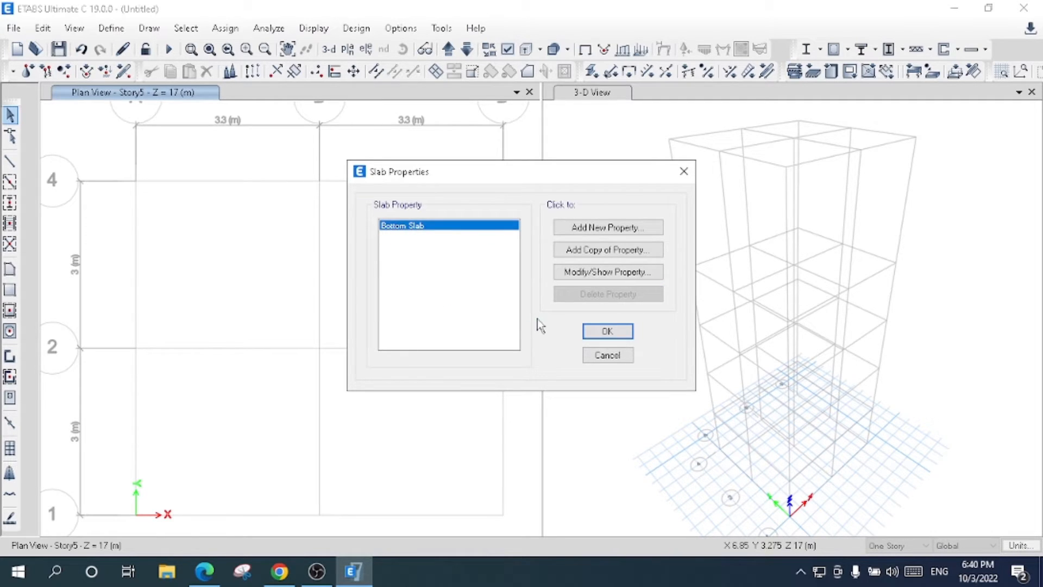
- Add another slab section named ROOF Slab 150 mm
left_click(601, 229)
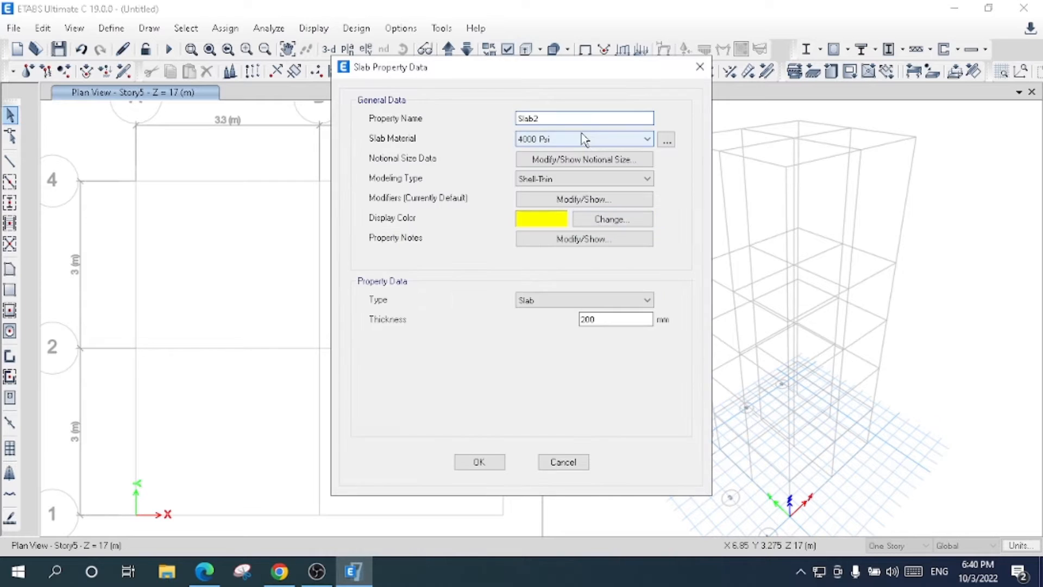
type("ROOF Slab 150 mm")
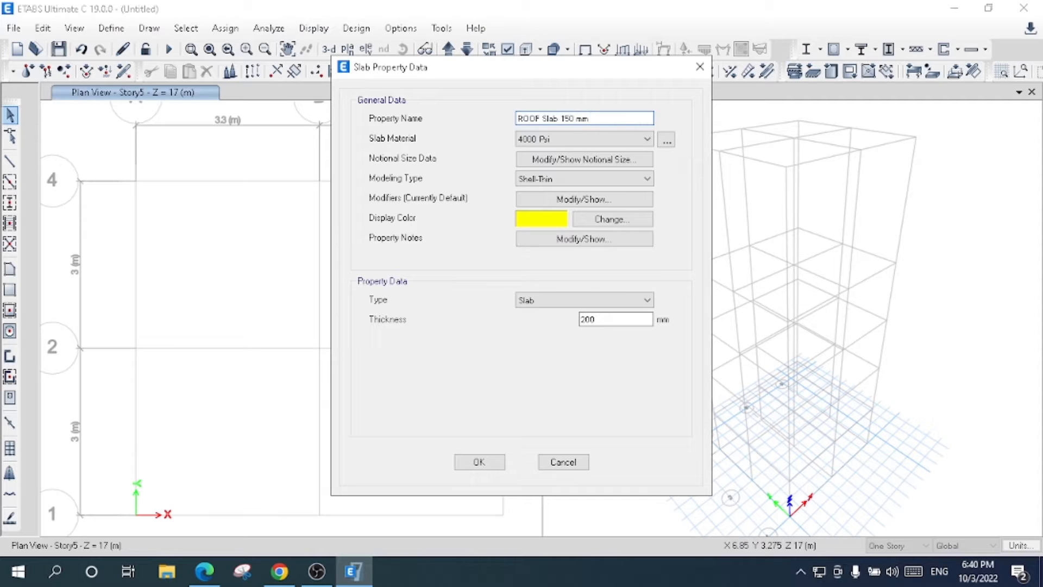
- Define the roof slab with 4000 Psi material, Shell-Thin modeling, Slab type and 150 mm thickness, and accept the slab properties list
left_click(581, 138)
left_click(543, 150)
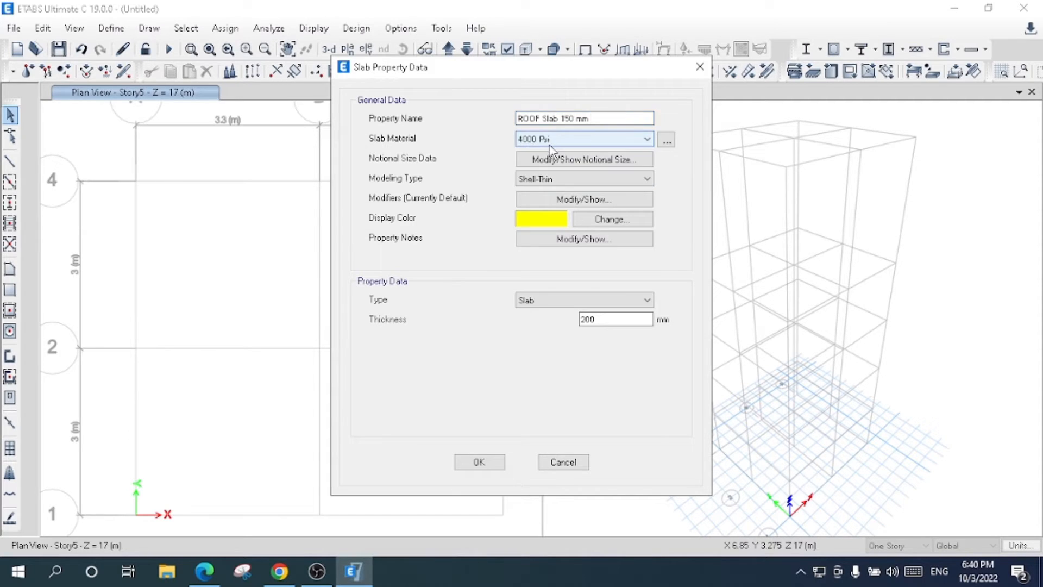
left_click(559, 178)
left_click(556, 196)
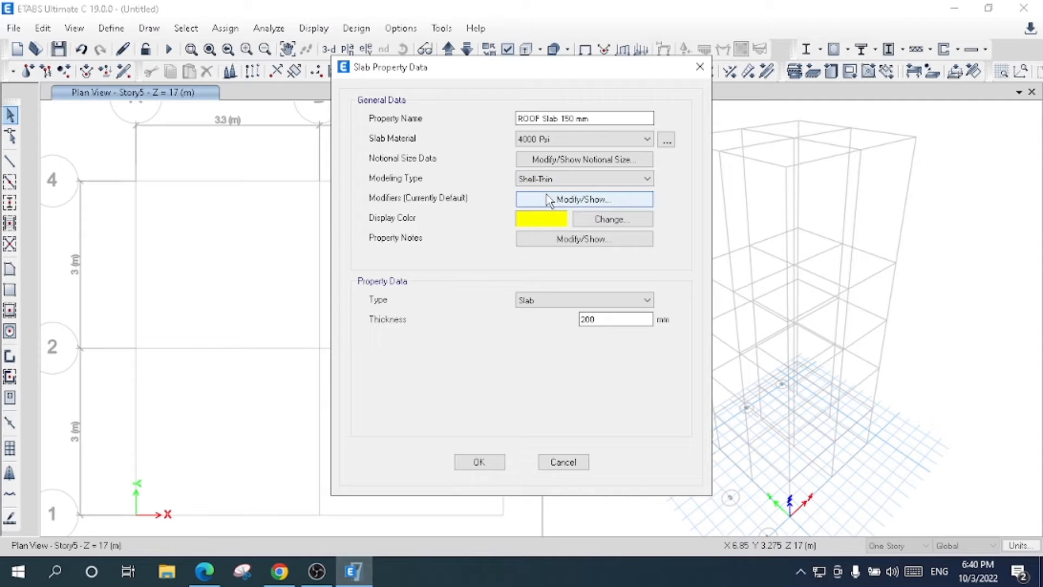
left_click(596, 303)
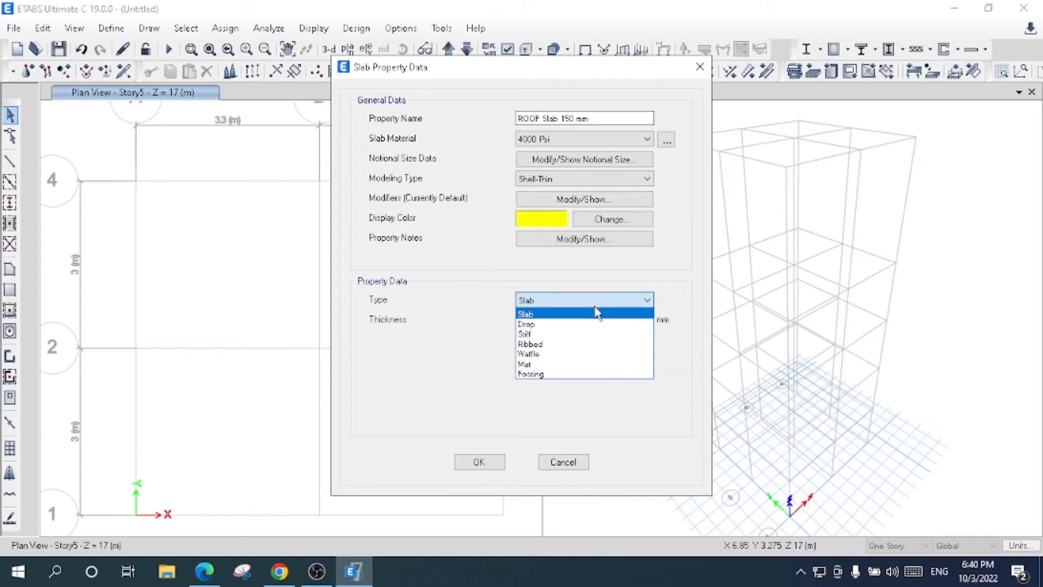
left_click(590, 314)
left_click_drag(637, 319, 548, 329)
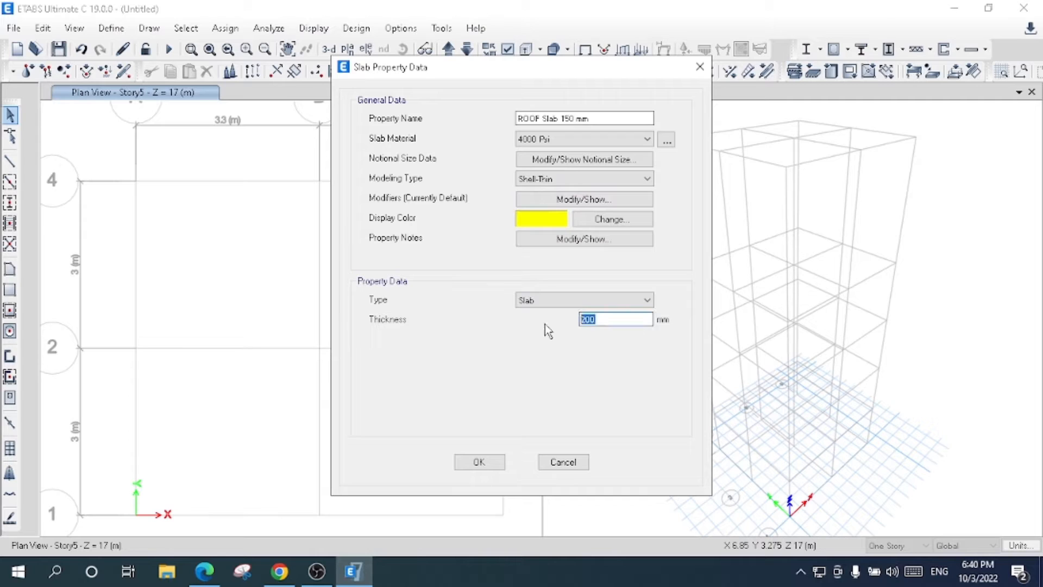
type("150")
left_click(485, 463)
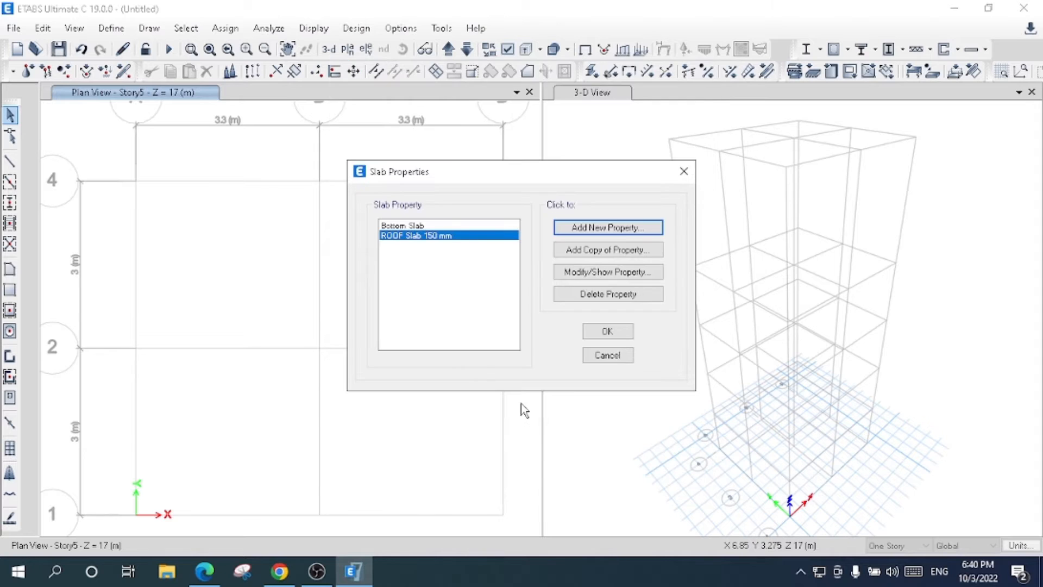
left_click(614, 331)
left_click(112, 28)
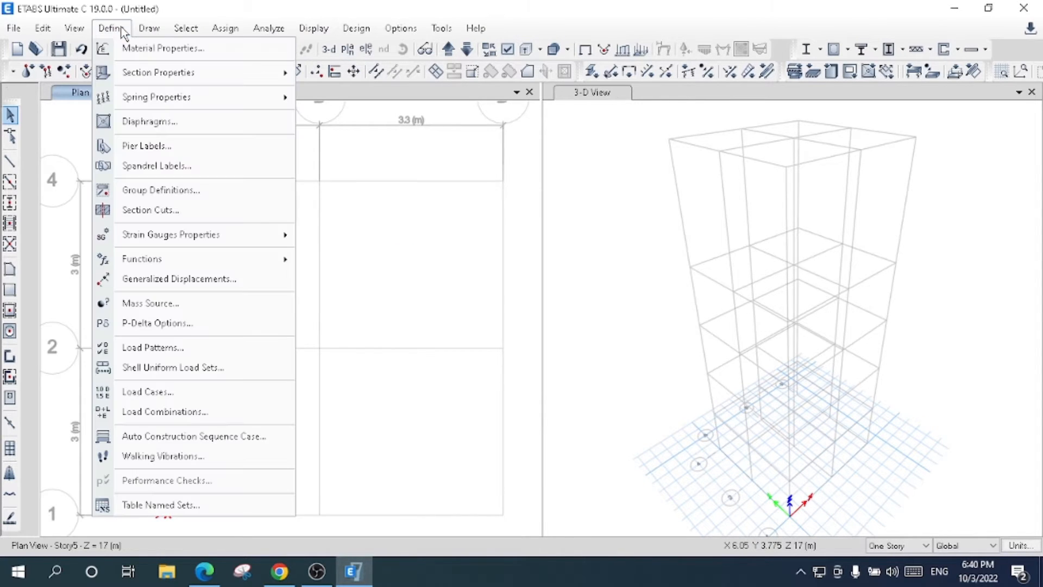
left_click(165, 8)
left_click(149, 28)
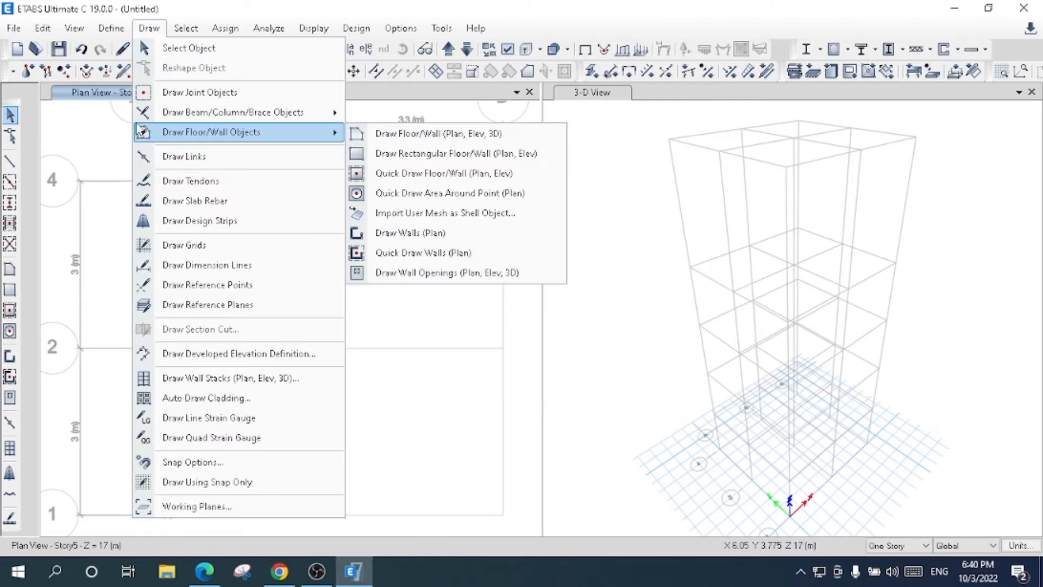
mouse_move(109, 31)
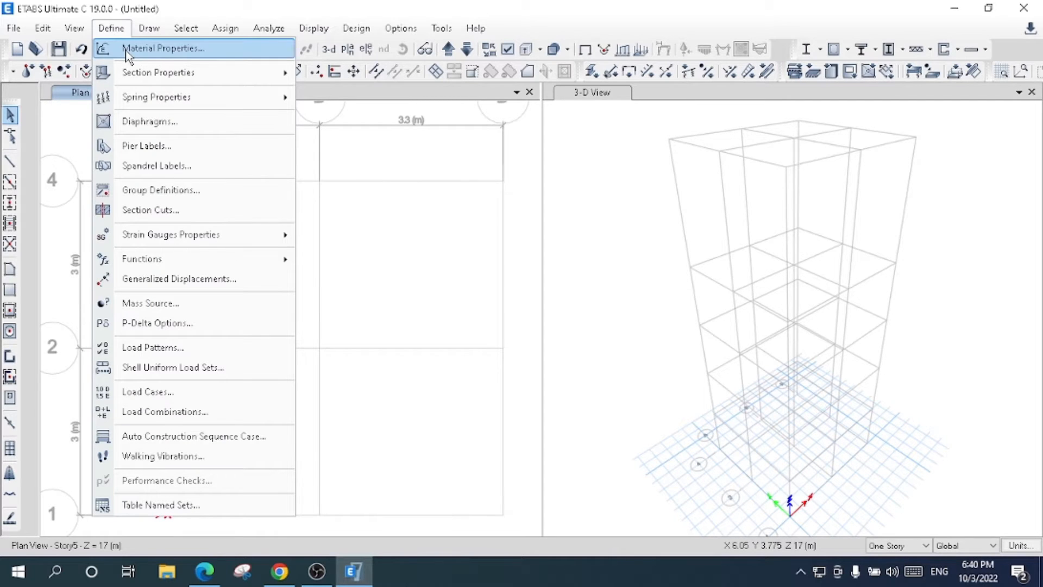
mouse_move(141, 72)
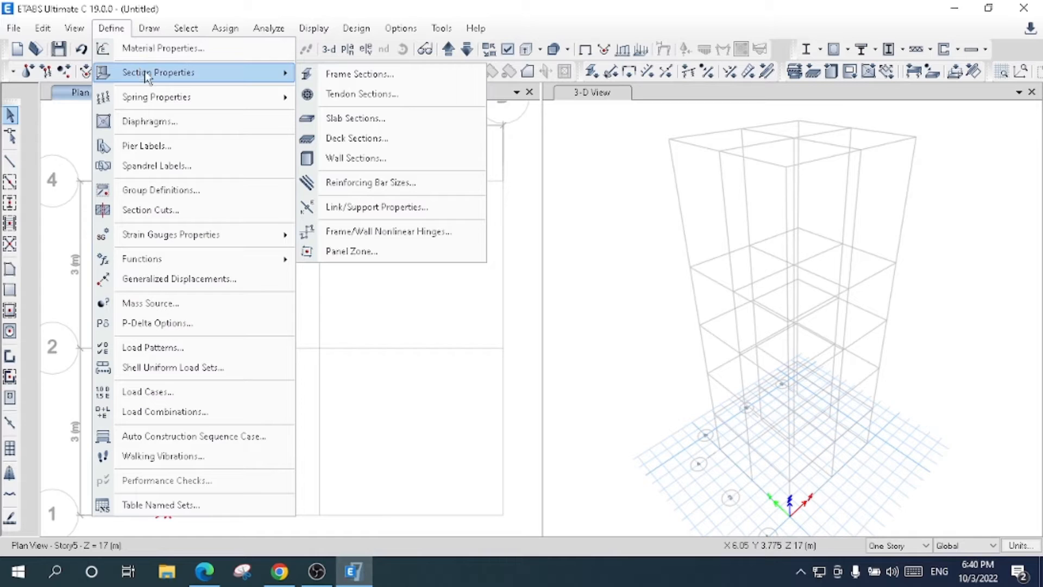
mouse_move(159, 107)
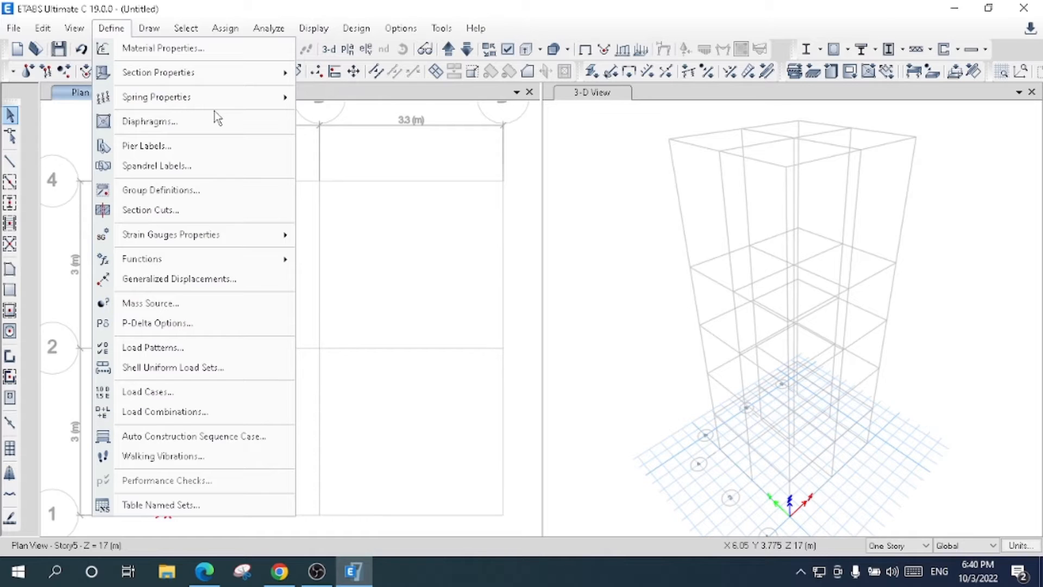
left_click(419, 156)
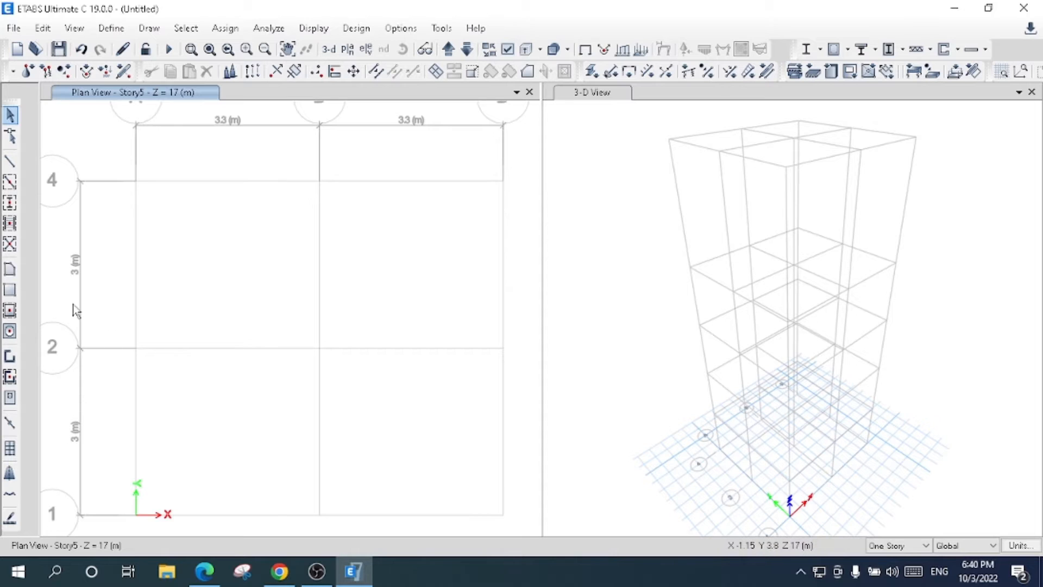
- Start the Draw Walls command in plan with the Wall 250 mm property
left_click(12, 357)
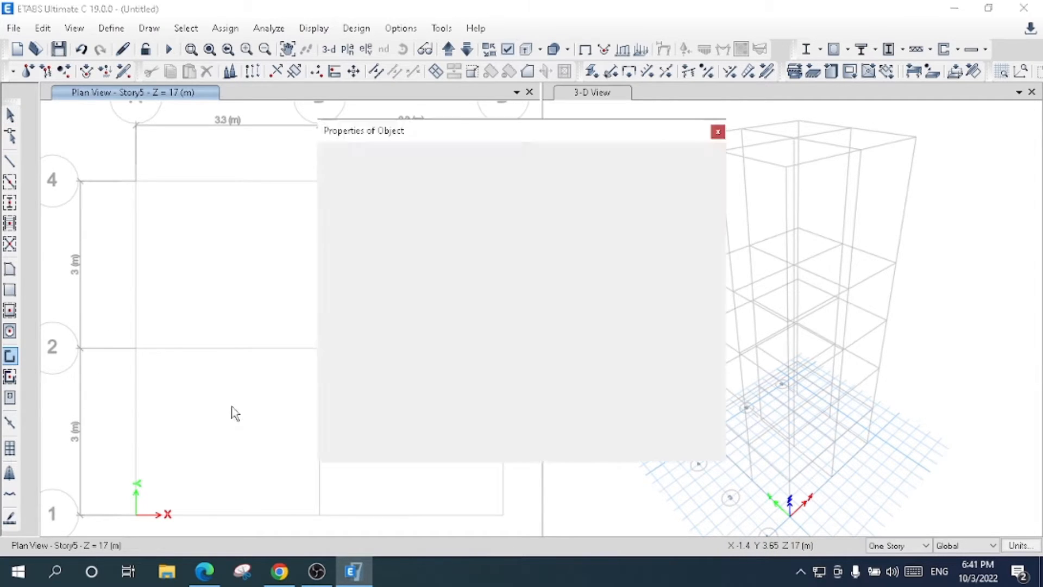
left_click(604, 162)
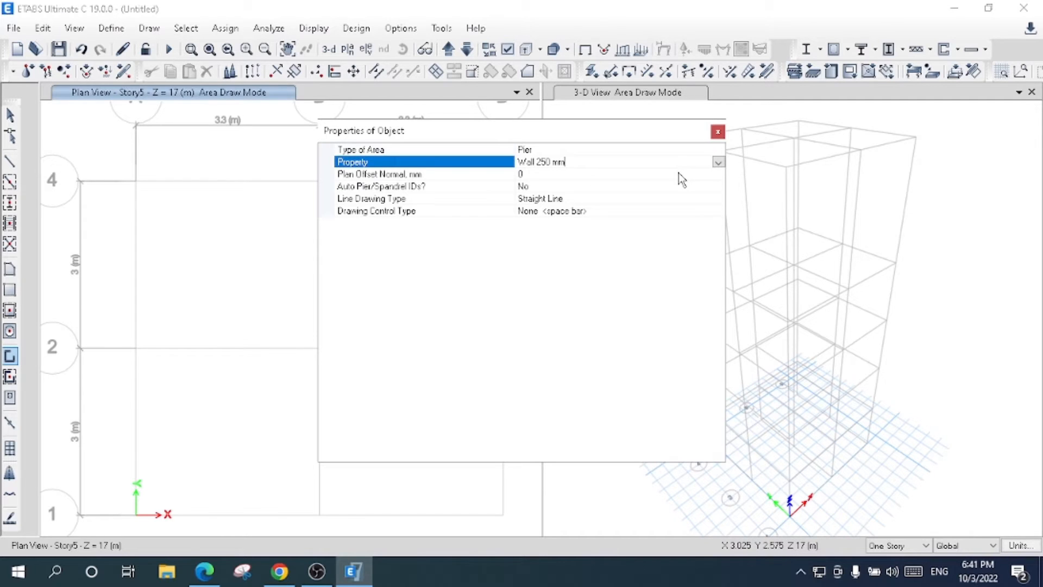
left_click(719, 162)
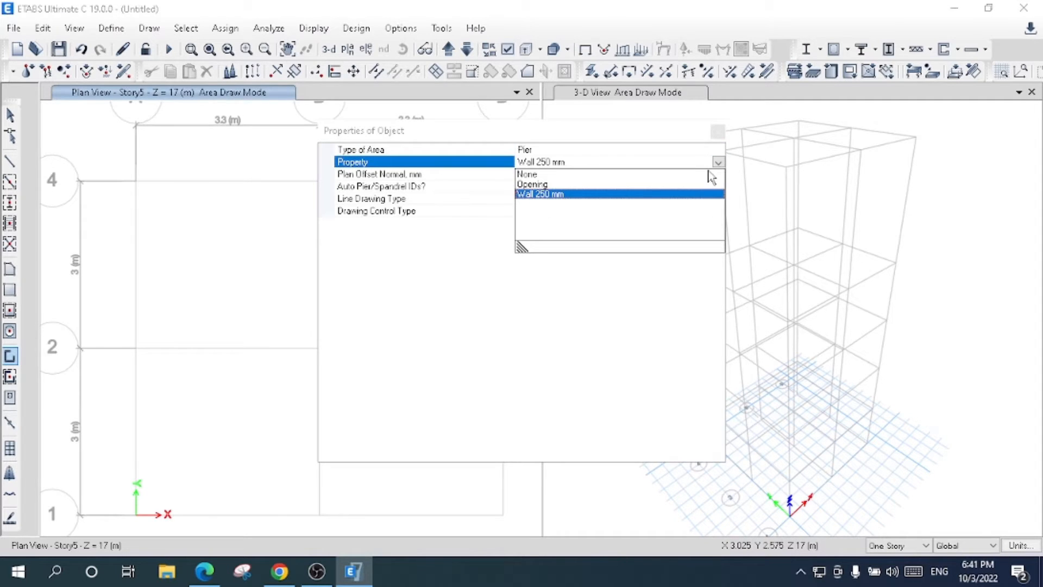
left_click(547, 195)
left_click(718, 133)
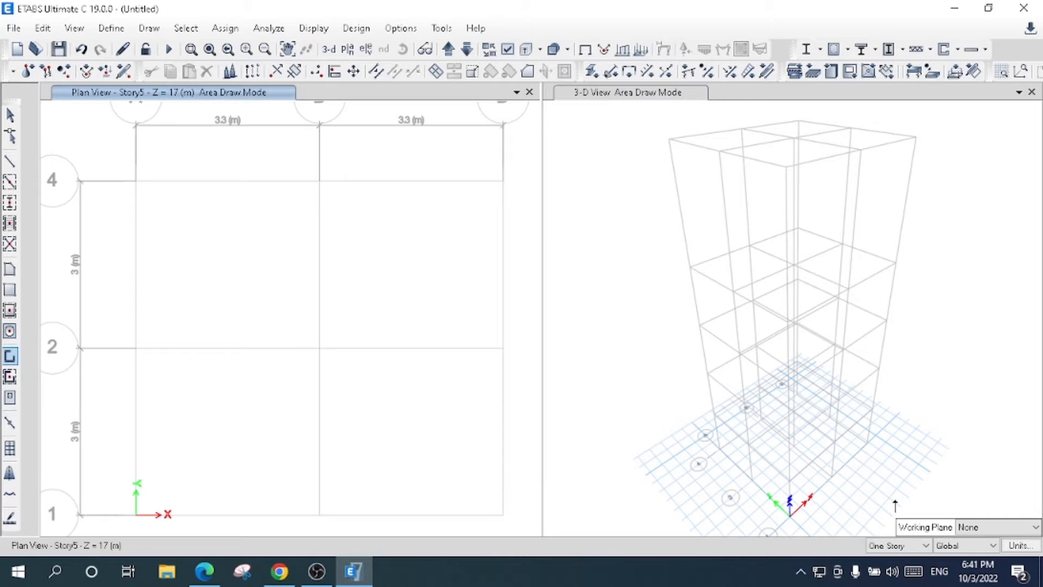
- With drawing limited to One Story, draw Story5 walls along grid line 4 from grid A across both 3.3 m bays
left_click(902, 541)
left_click(892, 559)
left_click(347, 49)
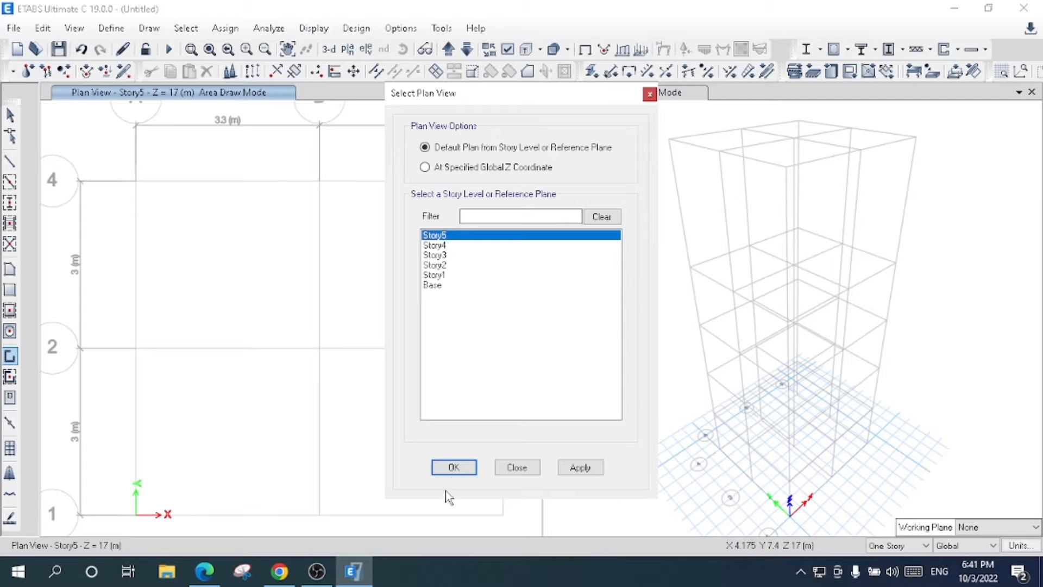
left_click(579, 468)
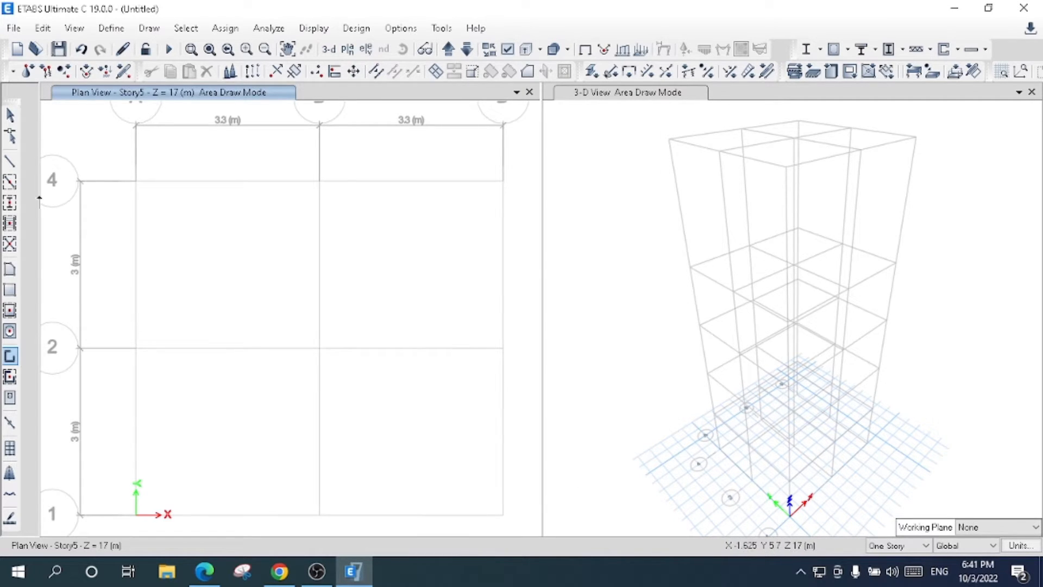
left_click(13, 361)
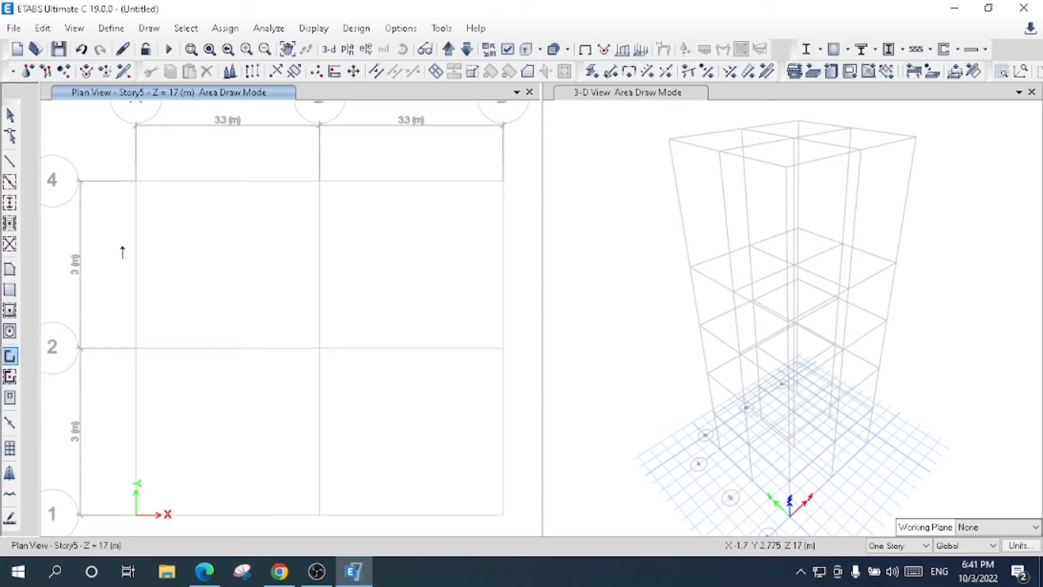
left_click(136, 182)
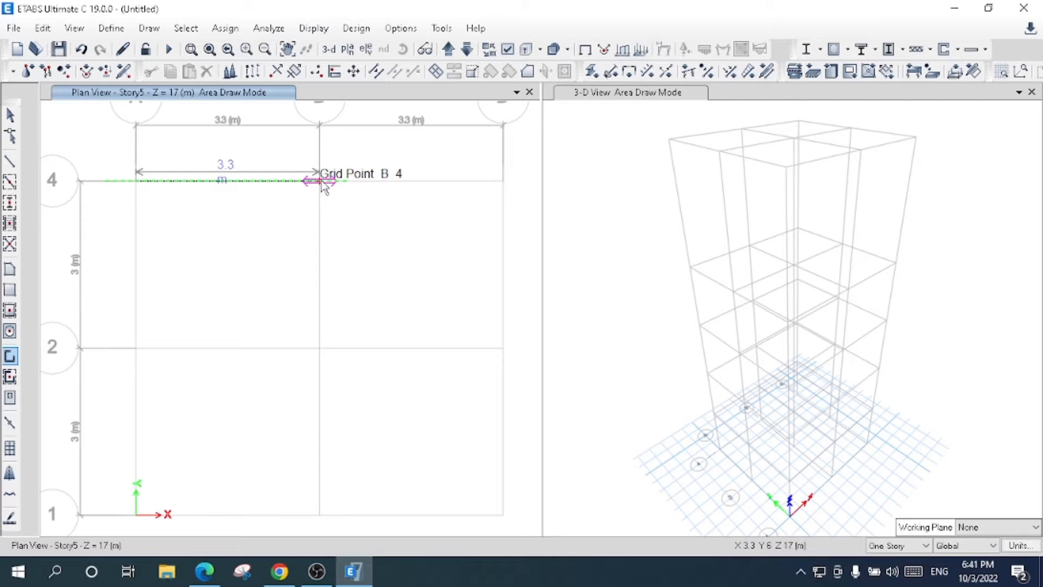
left_click(322, 182)
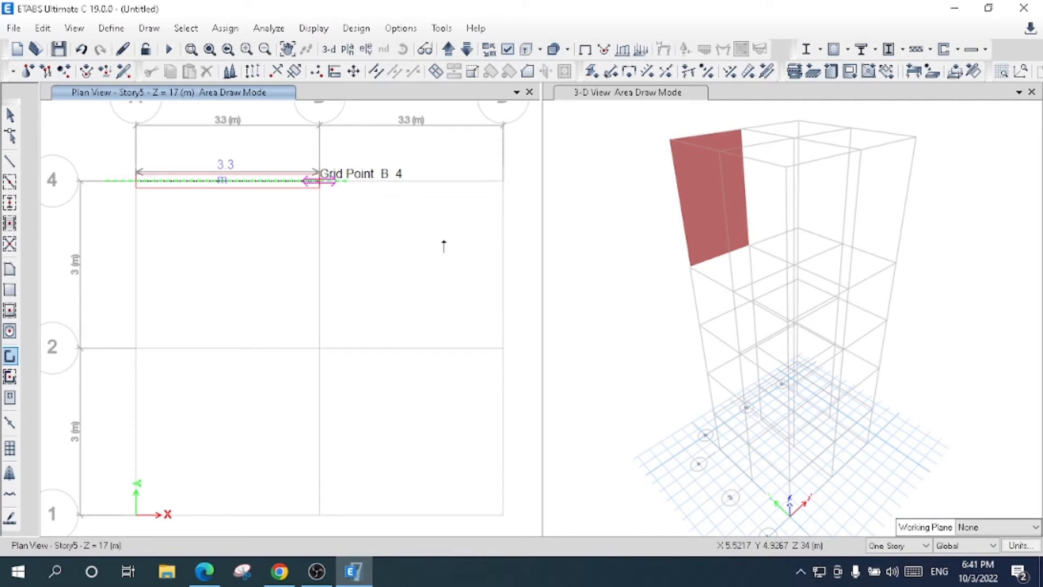
left_click(502, 181)
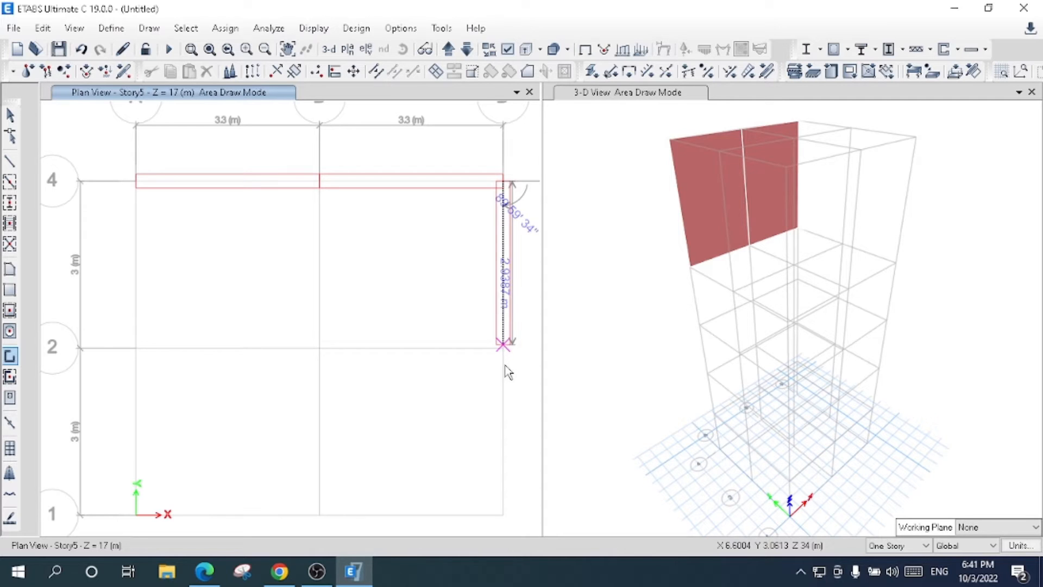
left_click(504, 345)
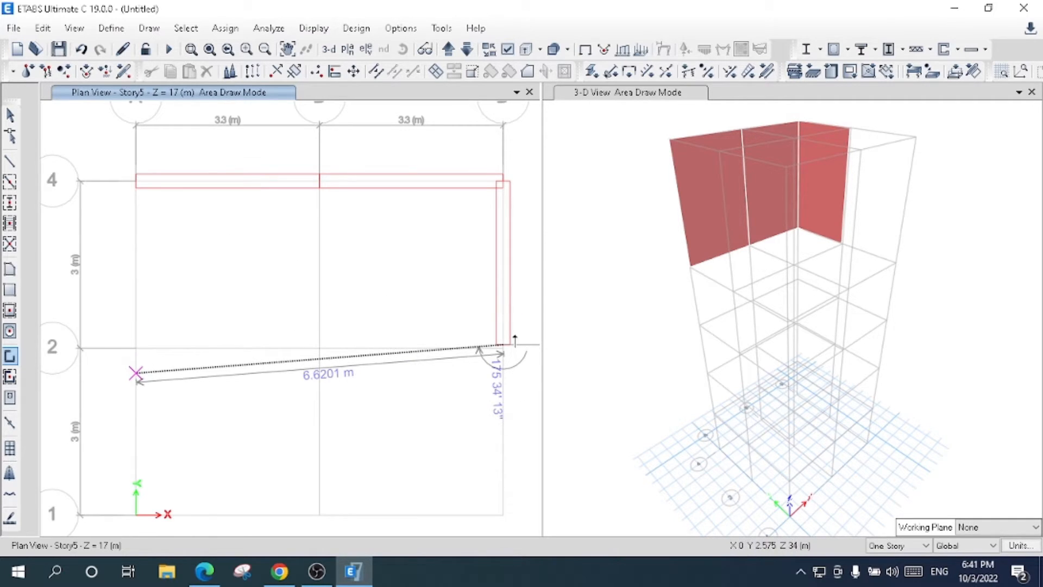
key("Escape")
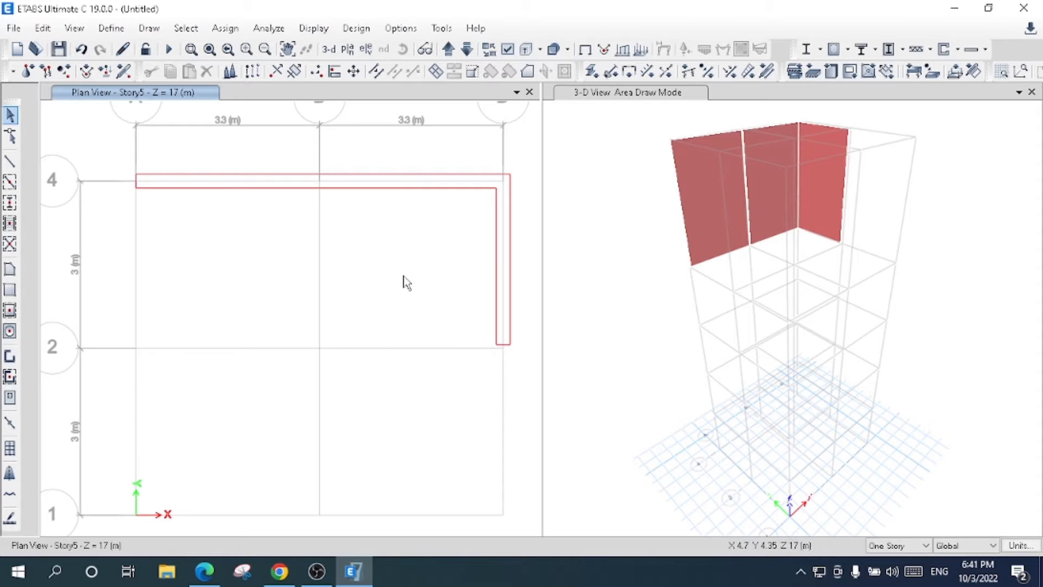
left_click(81, 27)
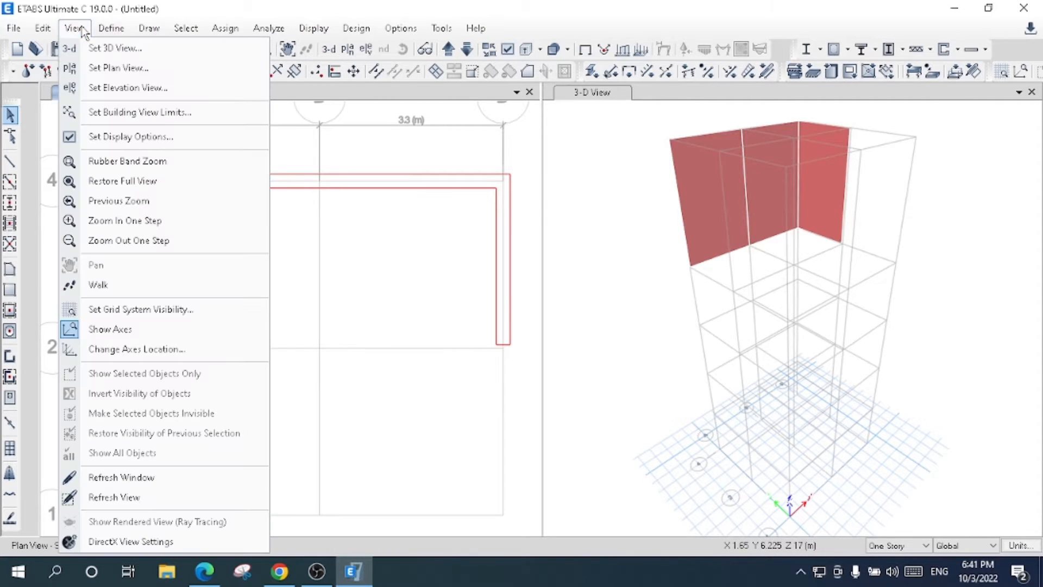
mouse_move(47, 35)
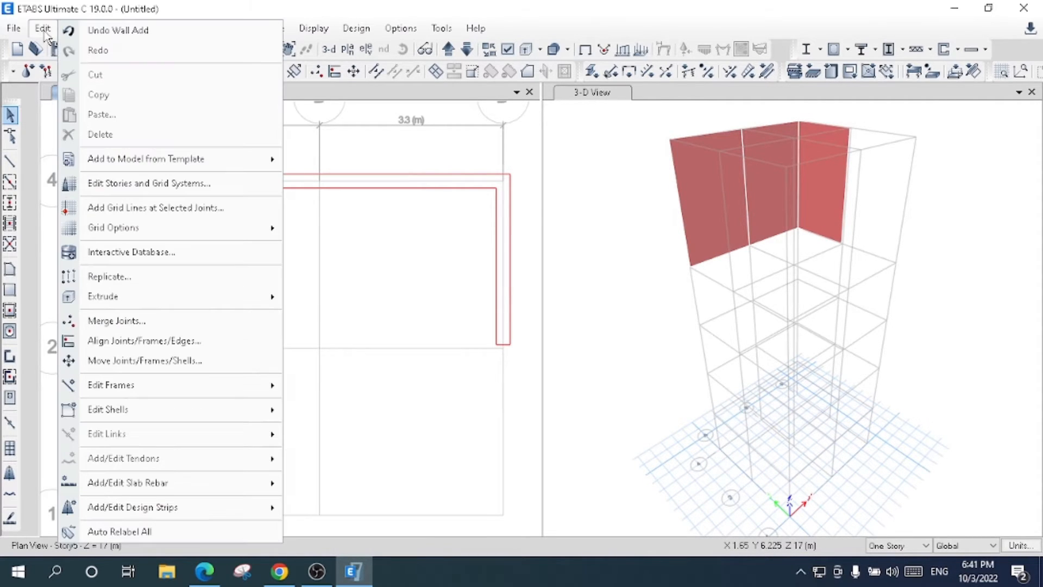
left_click(102, 32)
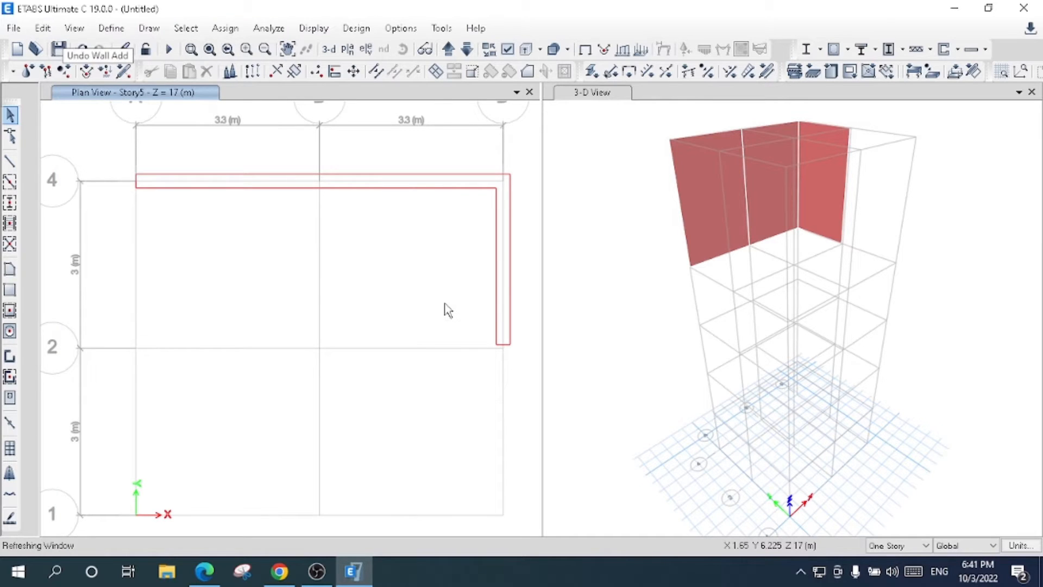
- Draw a Wall 250 mm segment on the outer grid line opposite grid A, from grid line 4 to grid line 2
left_click(10, 358)
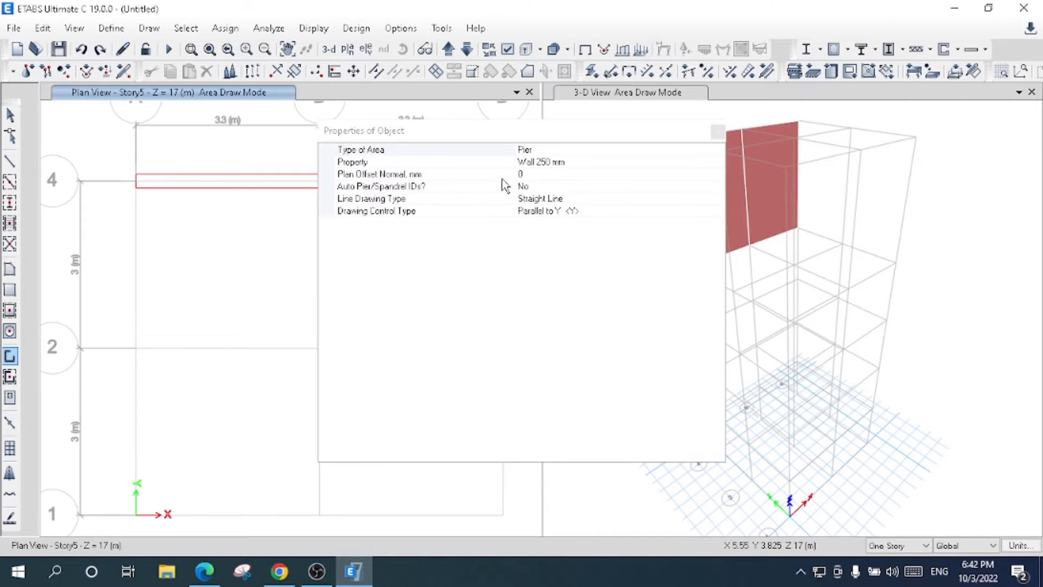
left_click(718, 132)
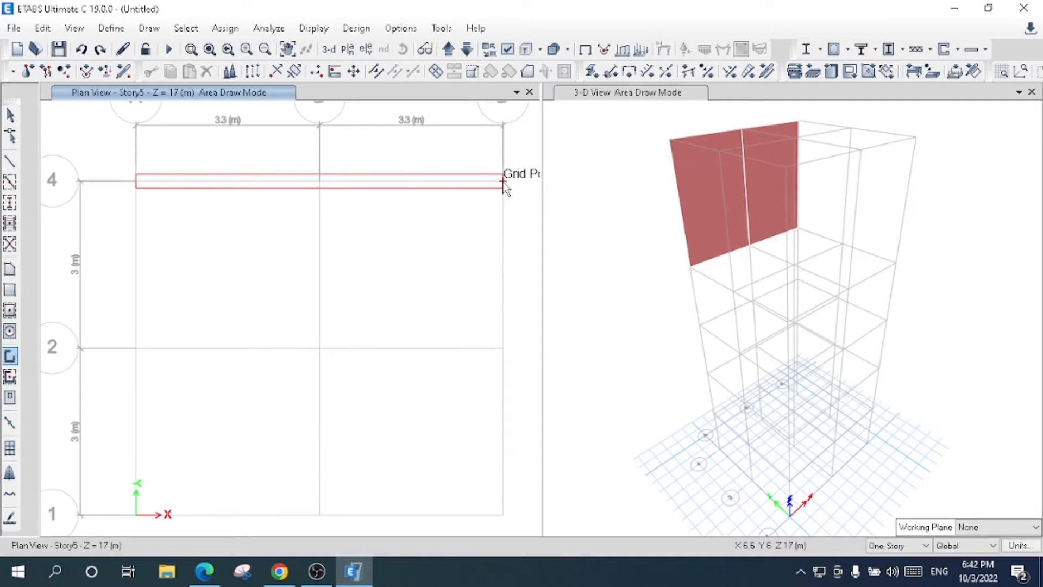
left_click(503, 348)
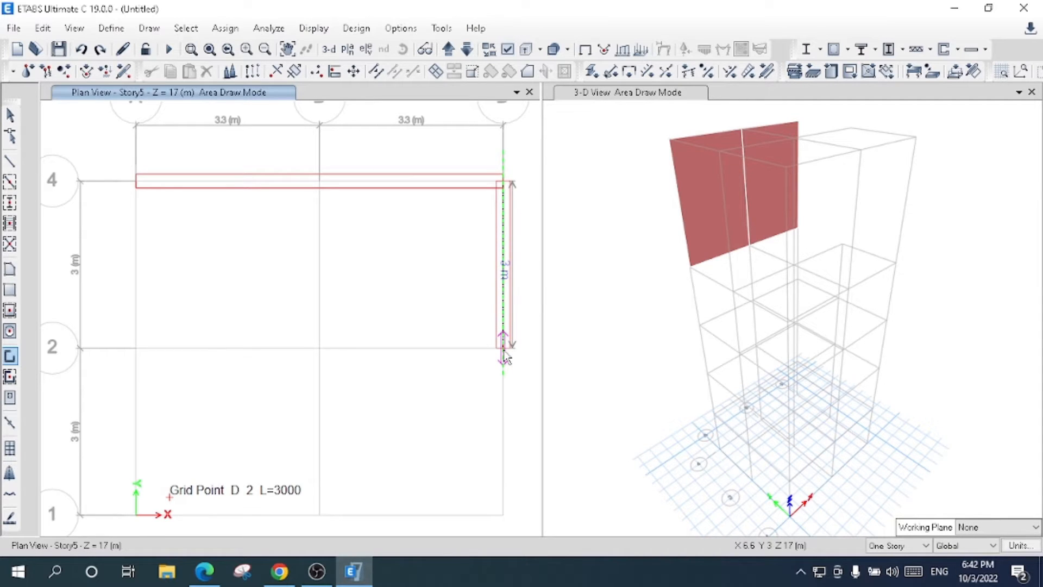
- Use Quick Draw Walls with Wall 250 mm to close the Story5 perimeter on the remaining edge segments, grid line 1 and grid line A
left_click(12, 377)
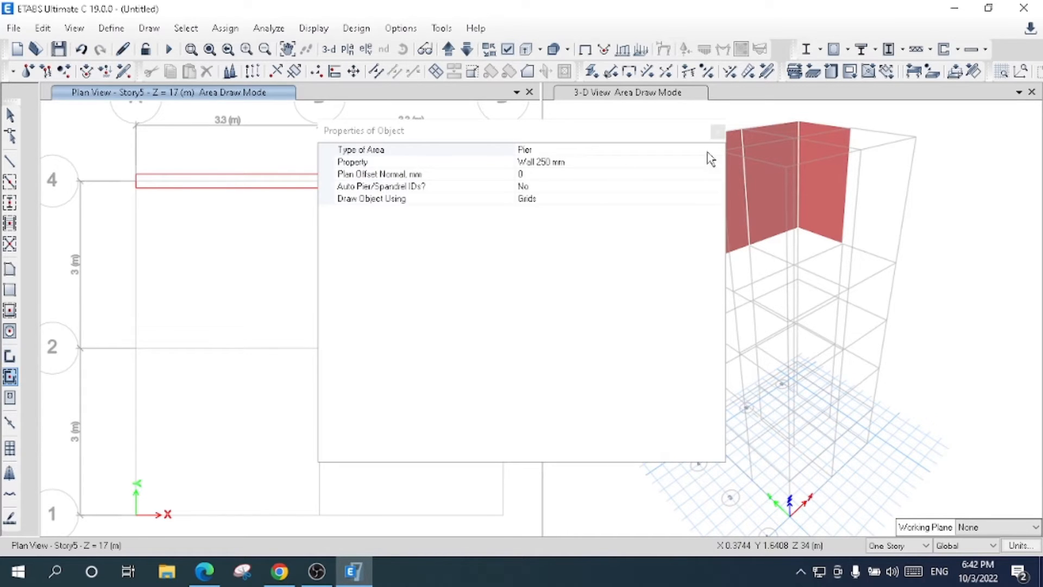
left_click(718, 133)
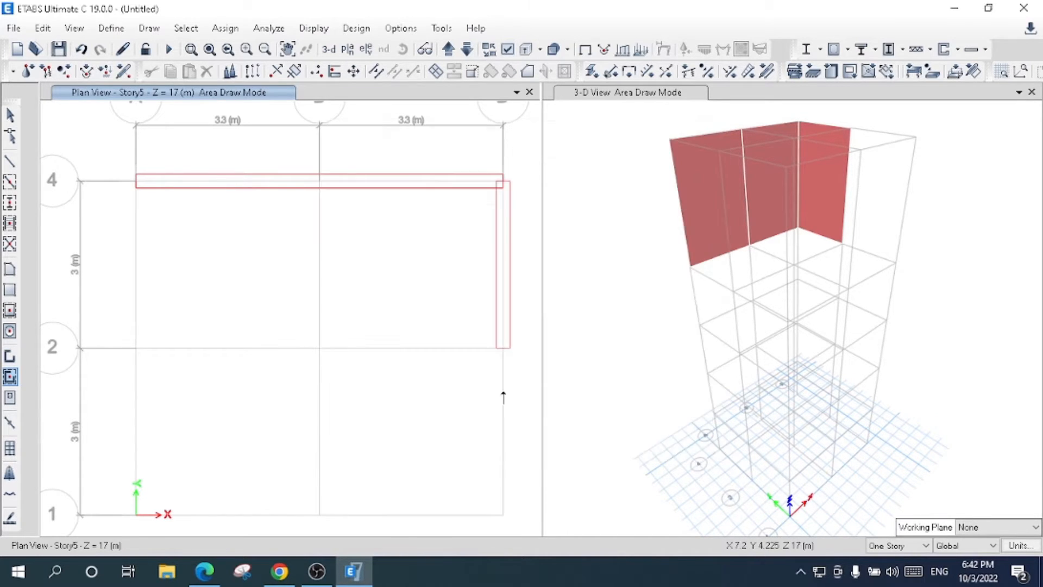
left_click(506, 435)
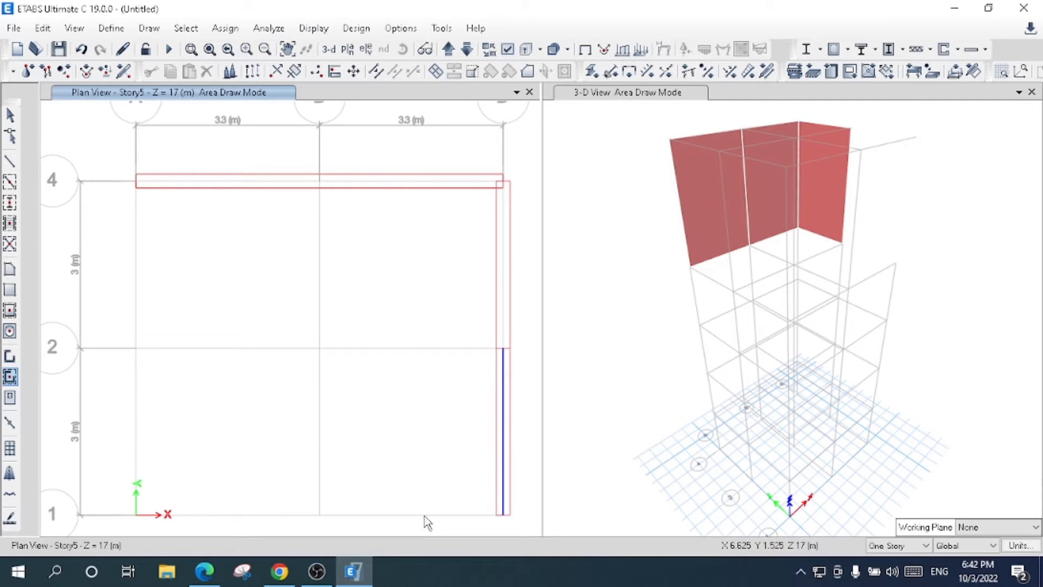
left_click(372, 521)
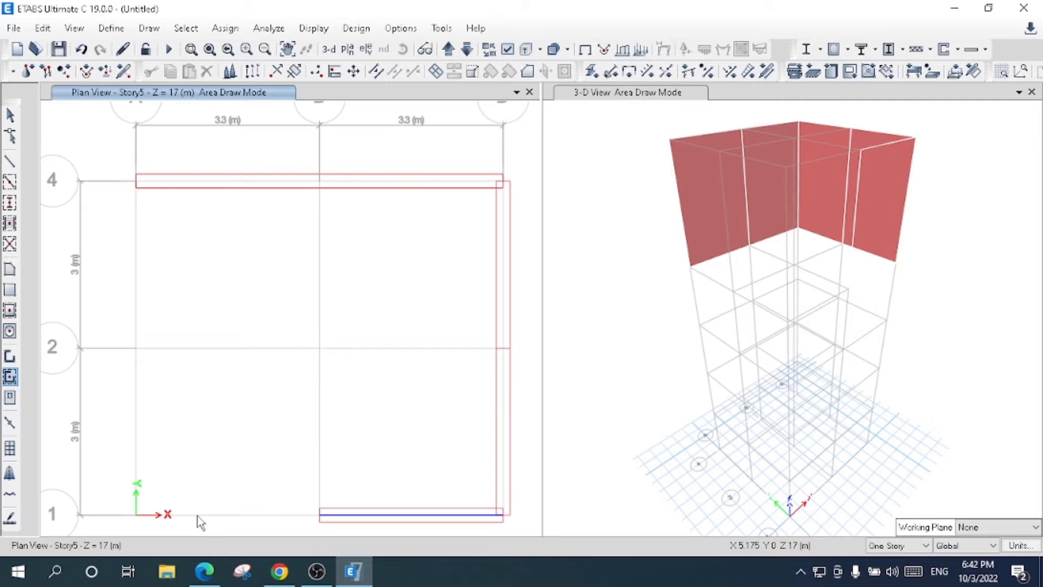
left_click(202, 520)
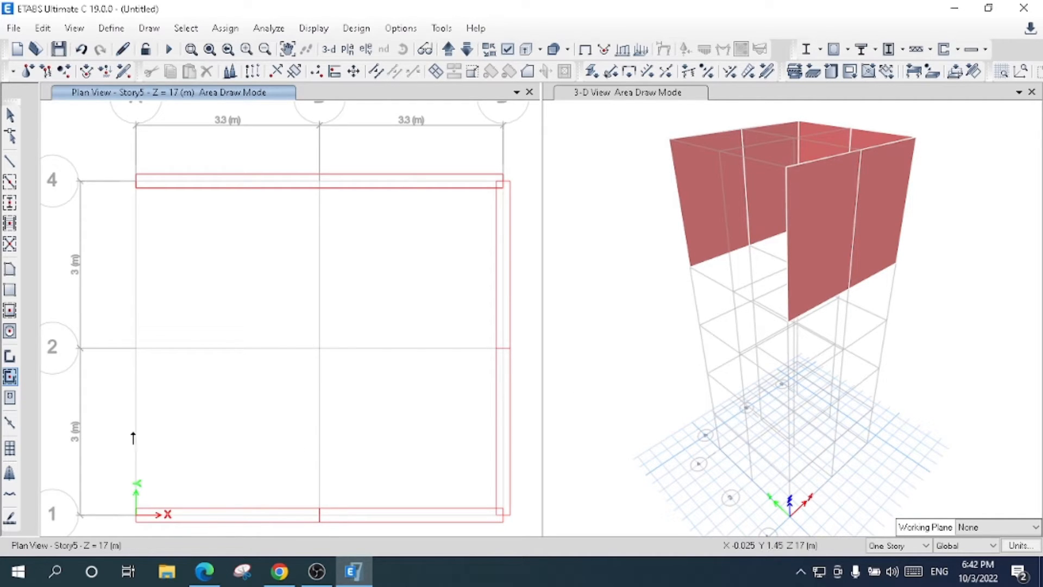
left_click(135, 424)
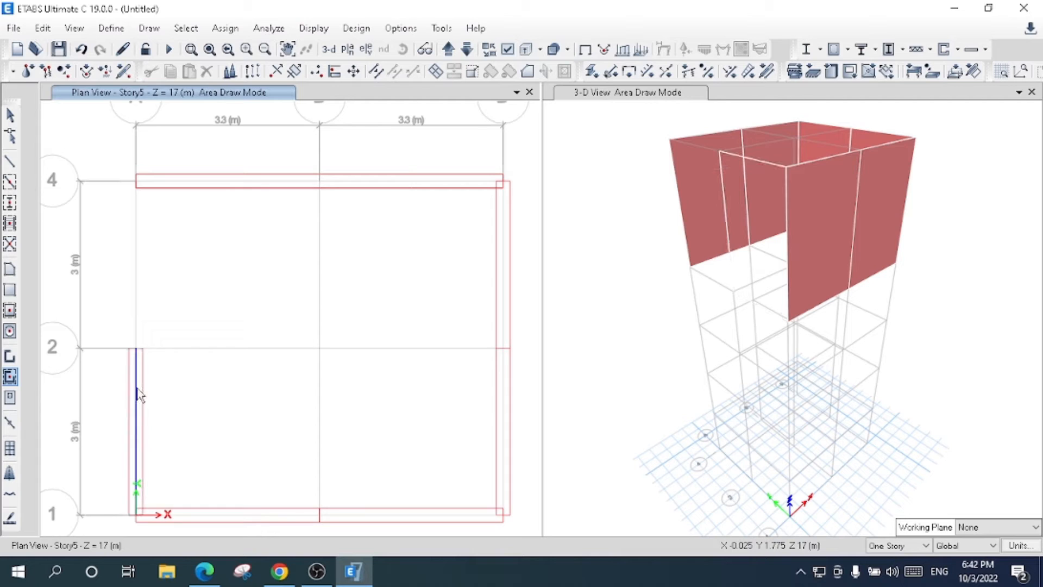
left_click(137, 282)
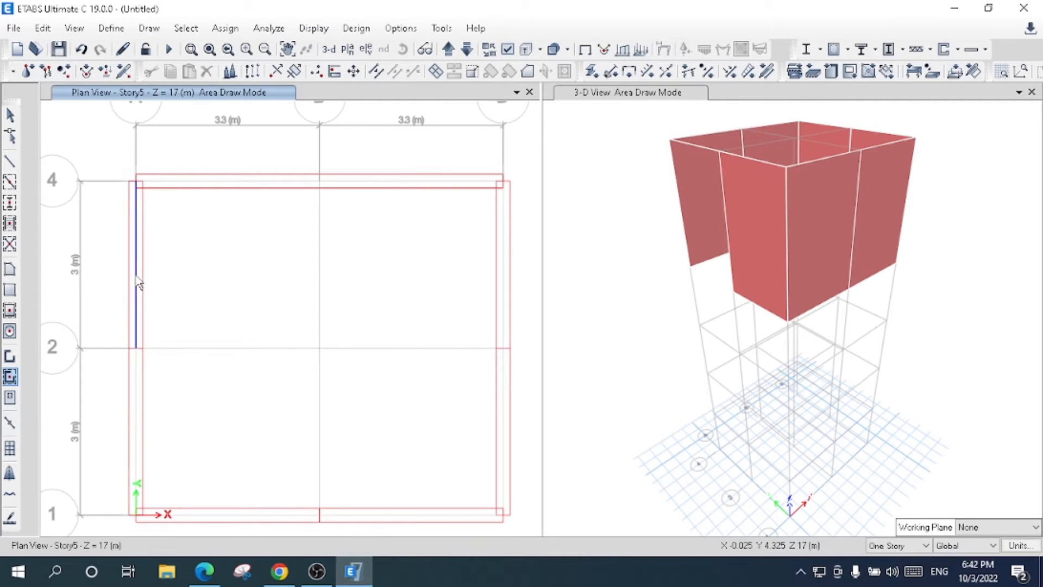
left_click(136, 278)
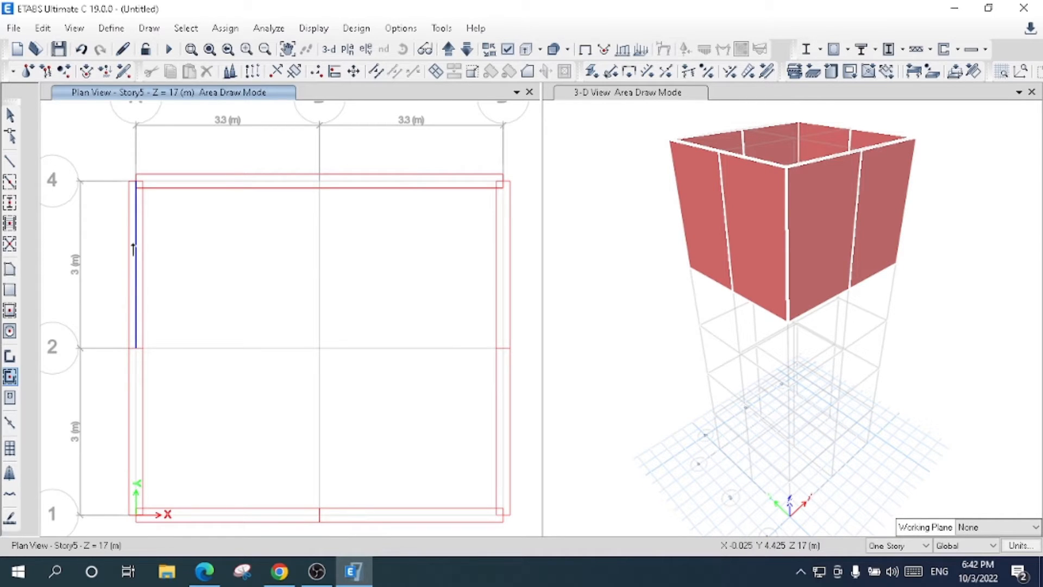
left_click(12, 114)
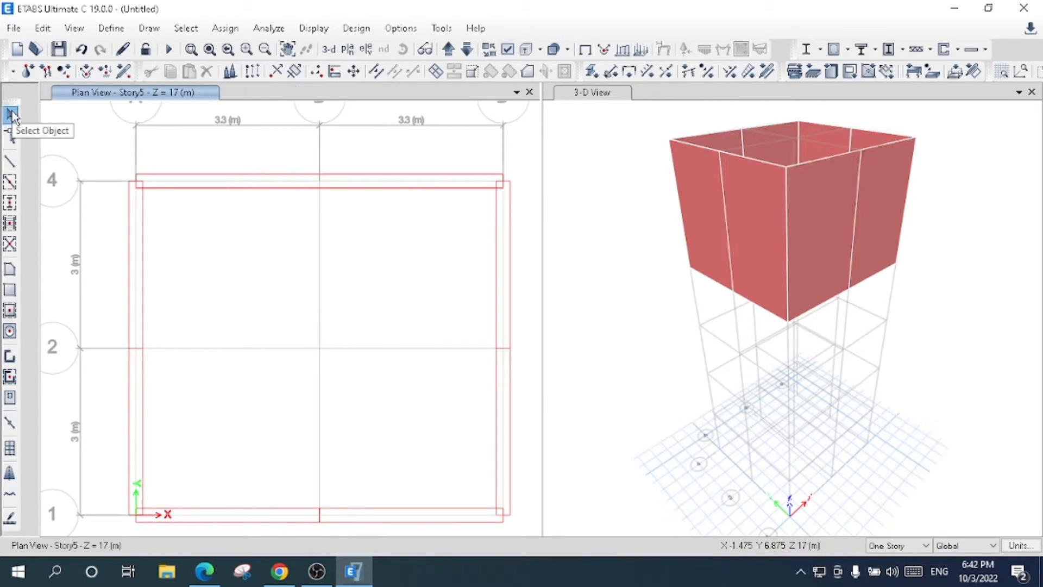
- Examine the Story5 perimeter walls from another angle in the 3-D view and in the Story5 plan
left_click(593, 92)
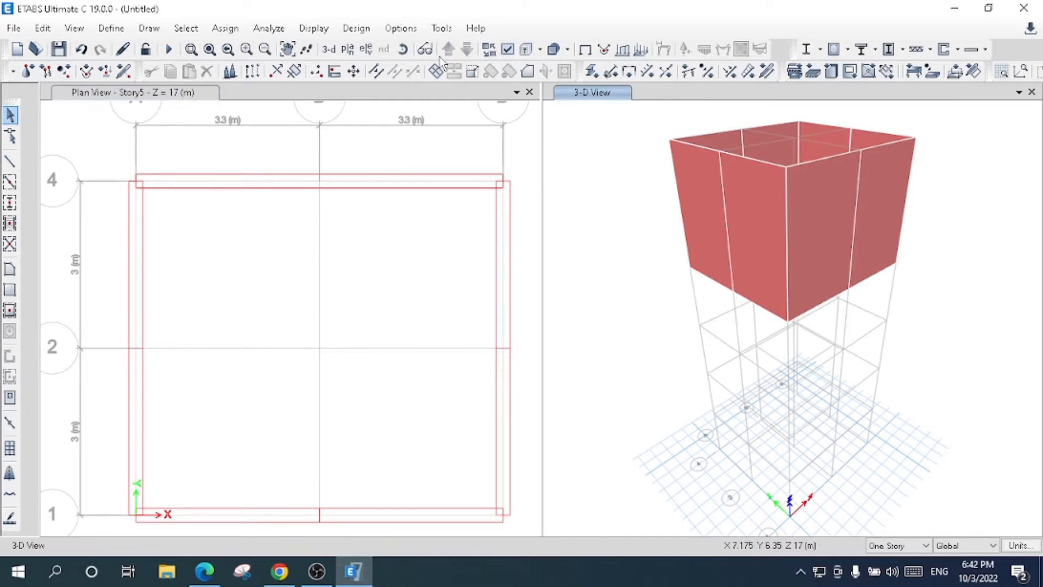
left_click(403, 48)
left_click_drag(919, 313, 772, 323)
left_click(400, 302)
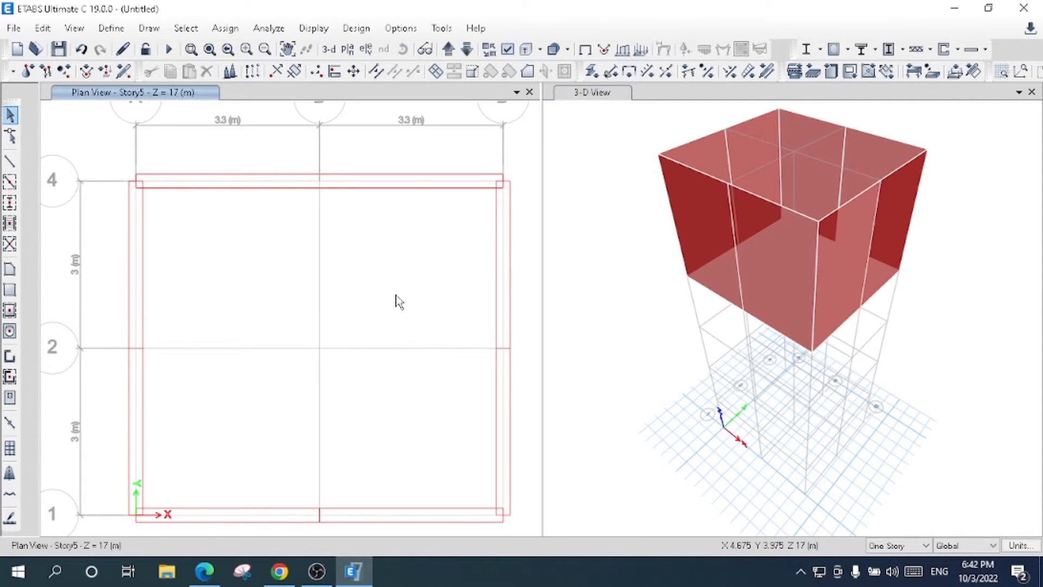
left_click(348, 49)
left_click(454, 467)
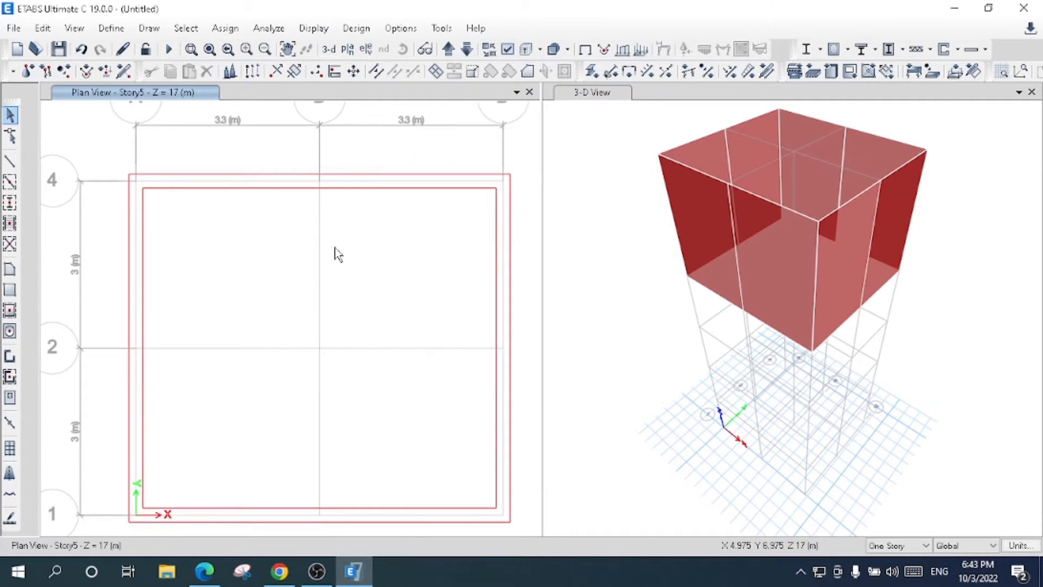
left_click(288, 50)
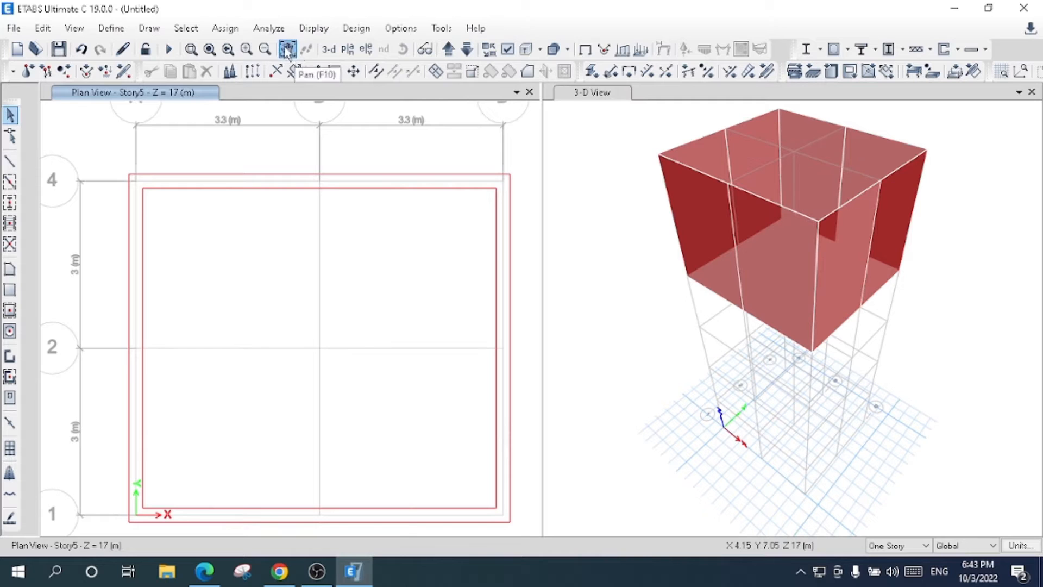
left_click_drag(358, 348, 356, 344)
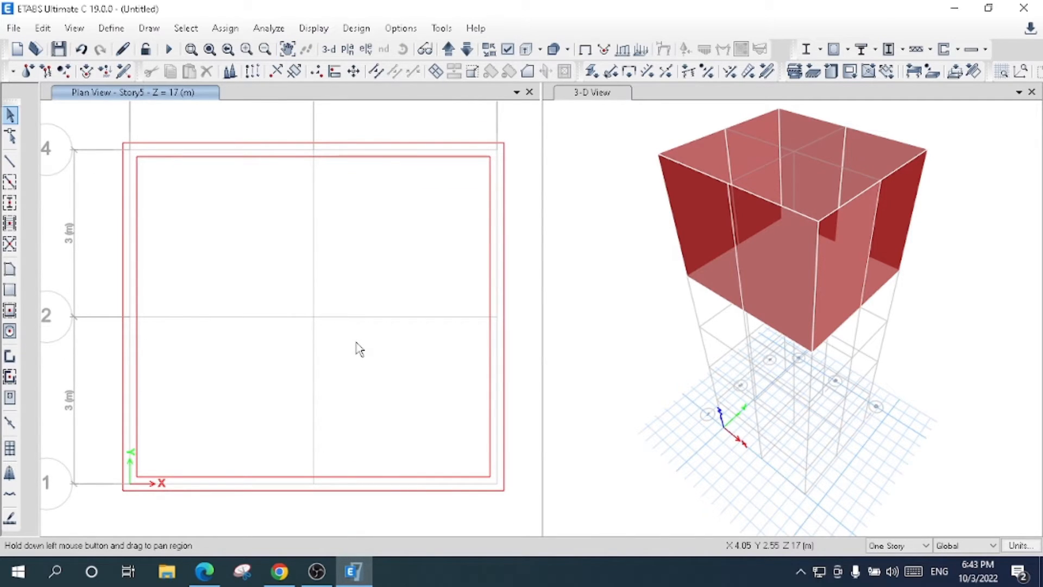
- With drawing set to All Stories, place Column 0.5 X 0.5 columns at the four corner grid points of the plan
left_click(12, 205)
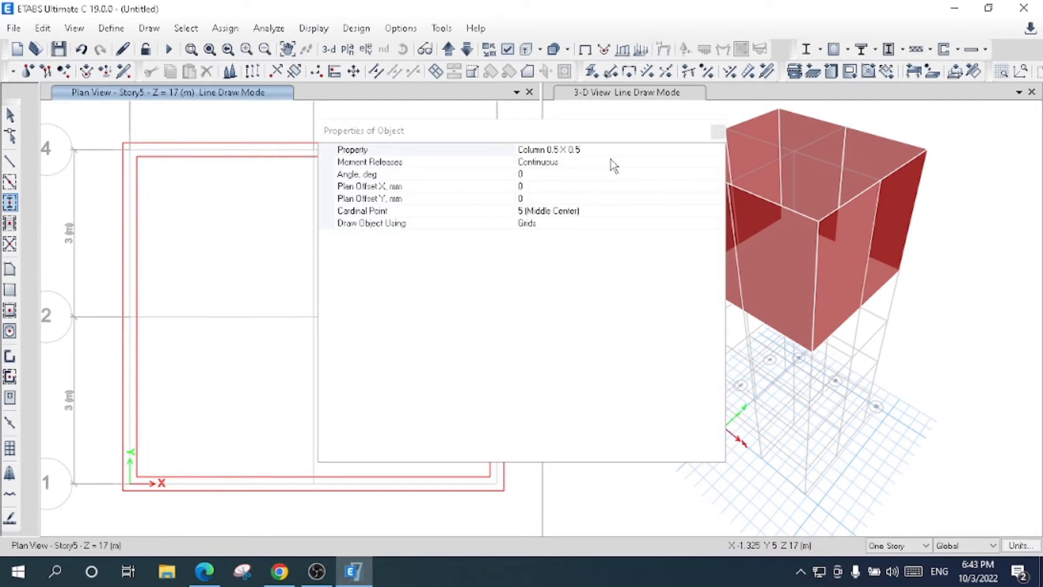
left_click(686, 147)
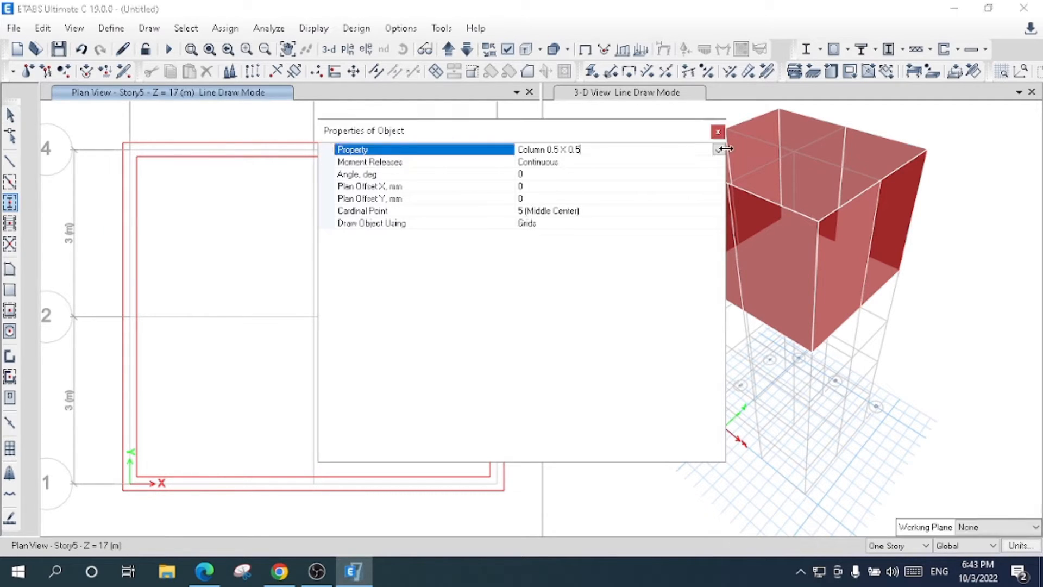
left_click(719, 151)
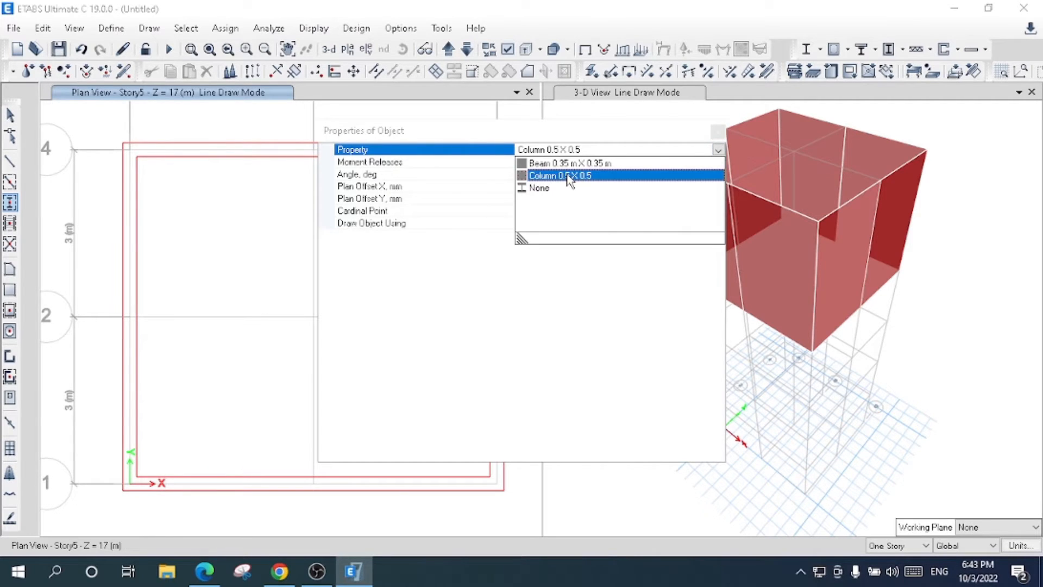
left_click(568, 175)
left_click(717, 132)
left_click(904, 545)
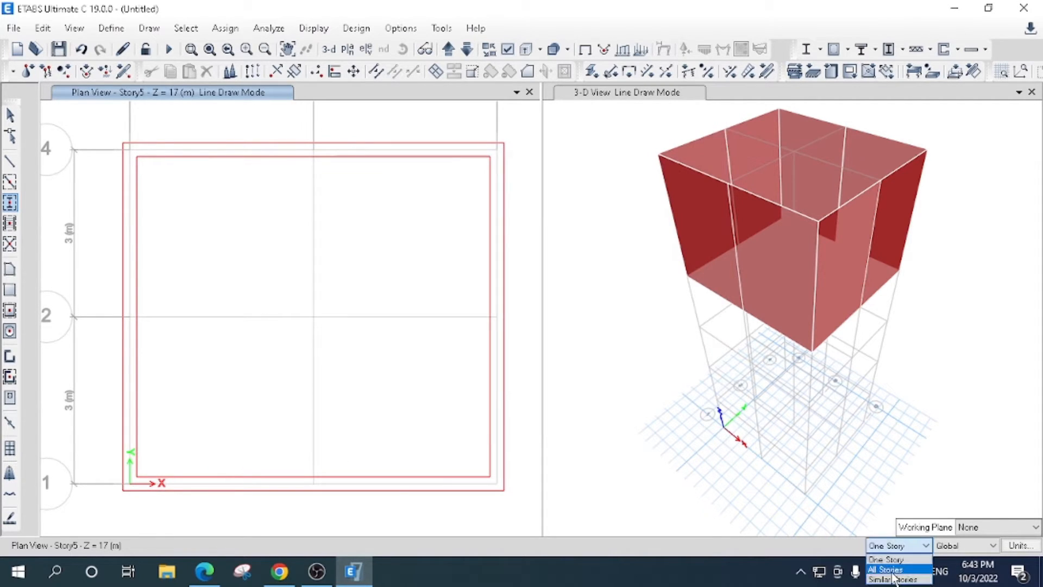
left_click(891, 571)
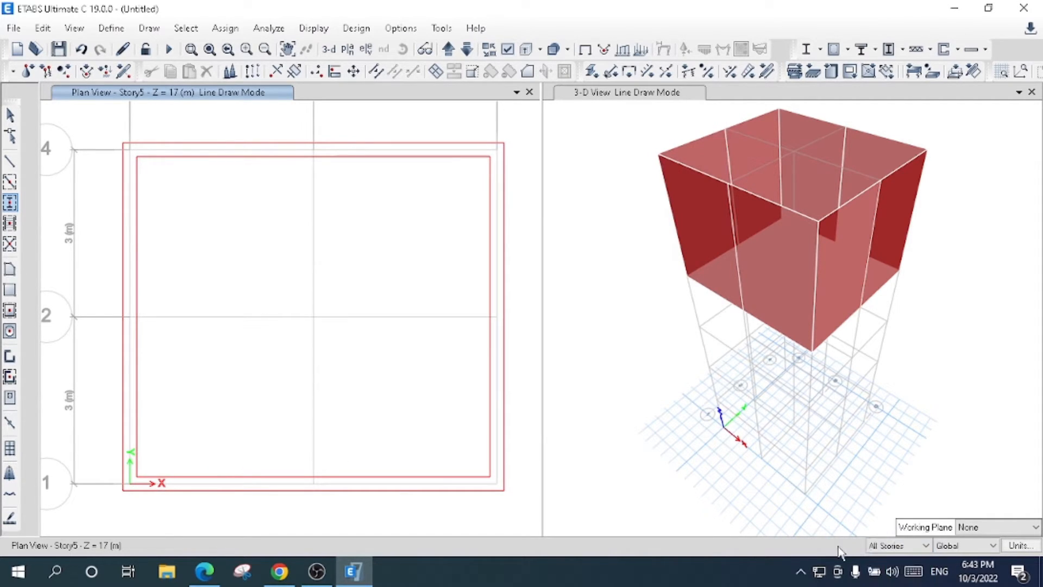
left_click(130, 150)
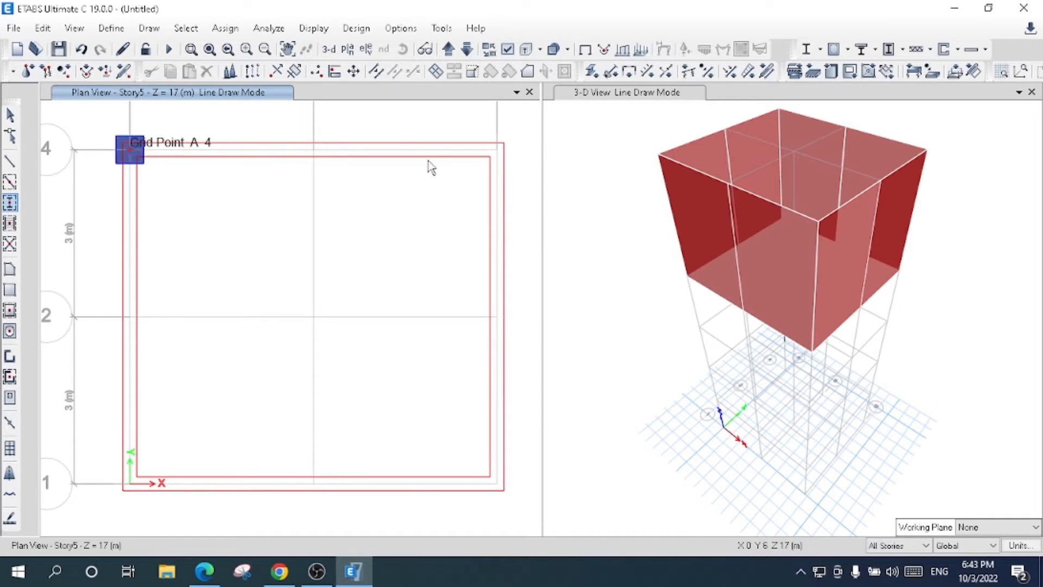
left_click(497, 149)
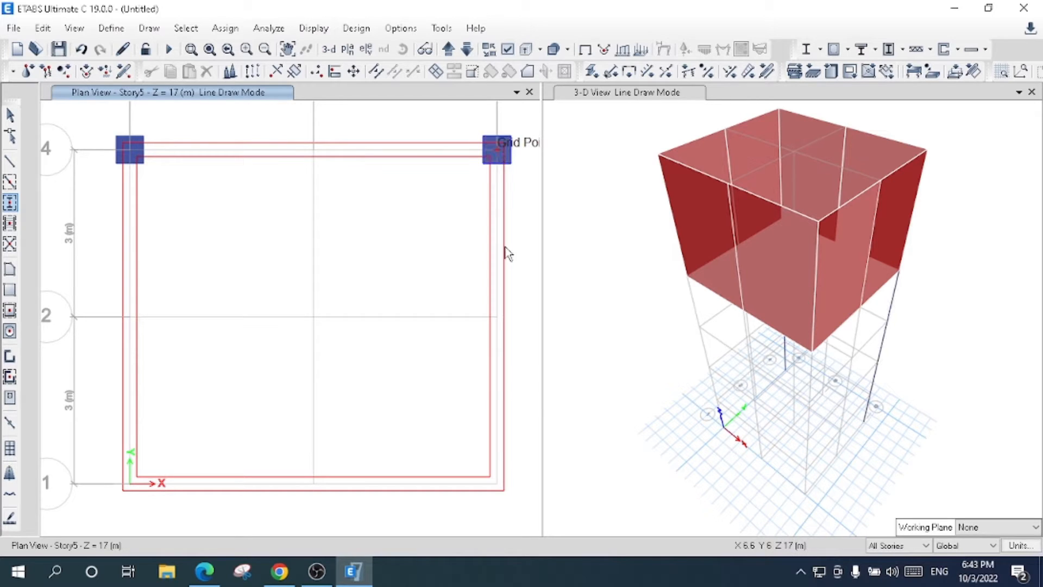
left_click(499, 488)
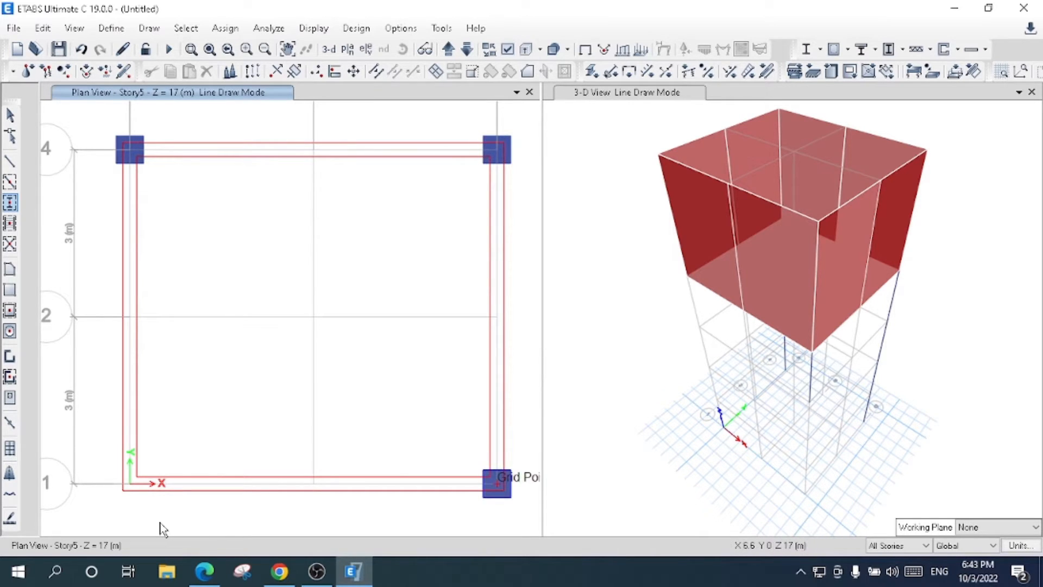
left_click(137, 487)
- Add Column 0.5 X 0.5 columns at both outer ends of grid line 2 and bring up the Story4 plan
left_click(129, 318)
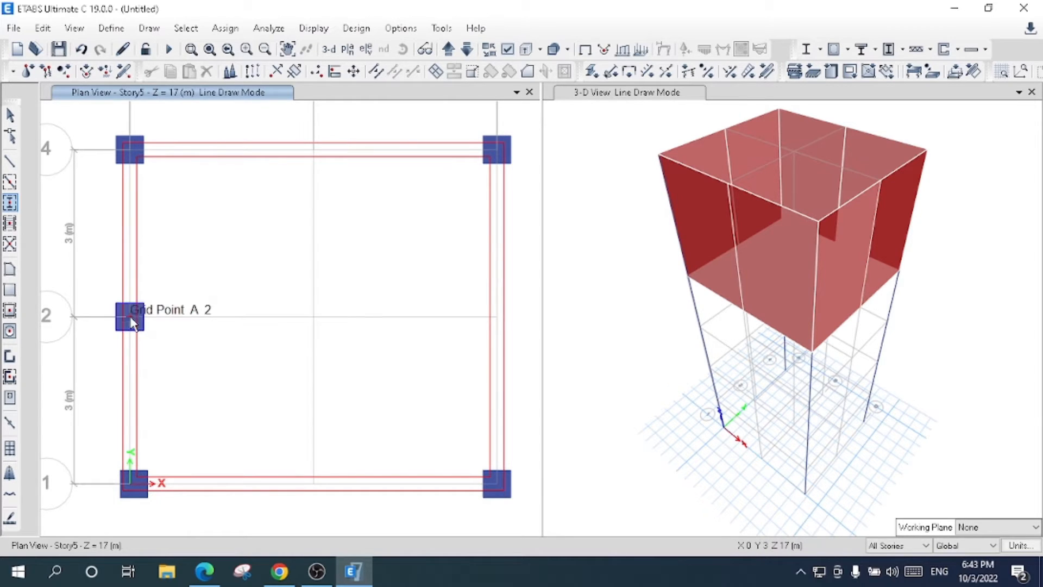
left_click(497, 316)
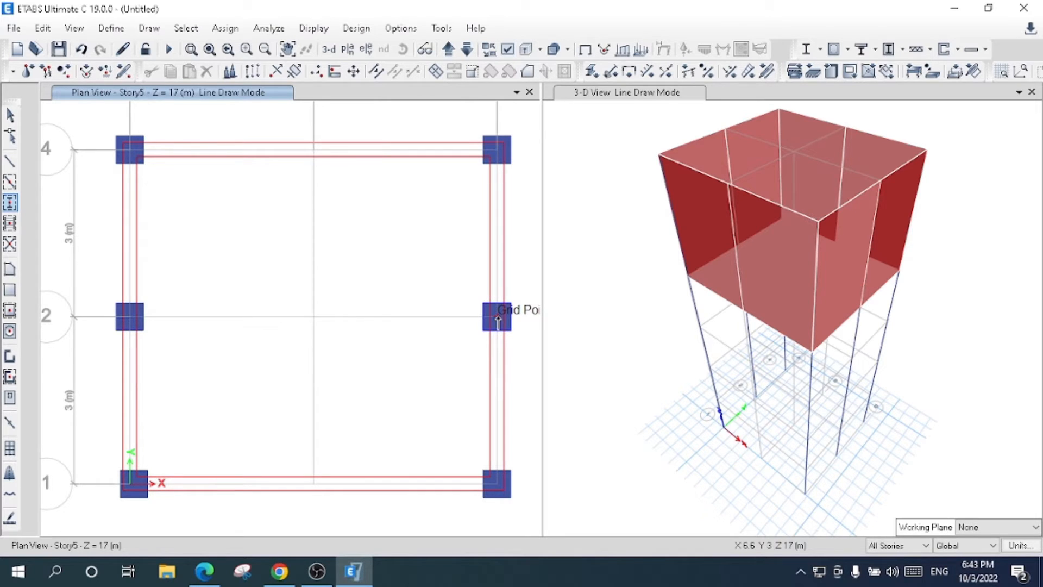
left_click(10, 114)
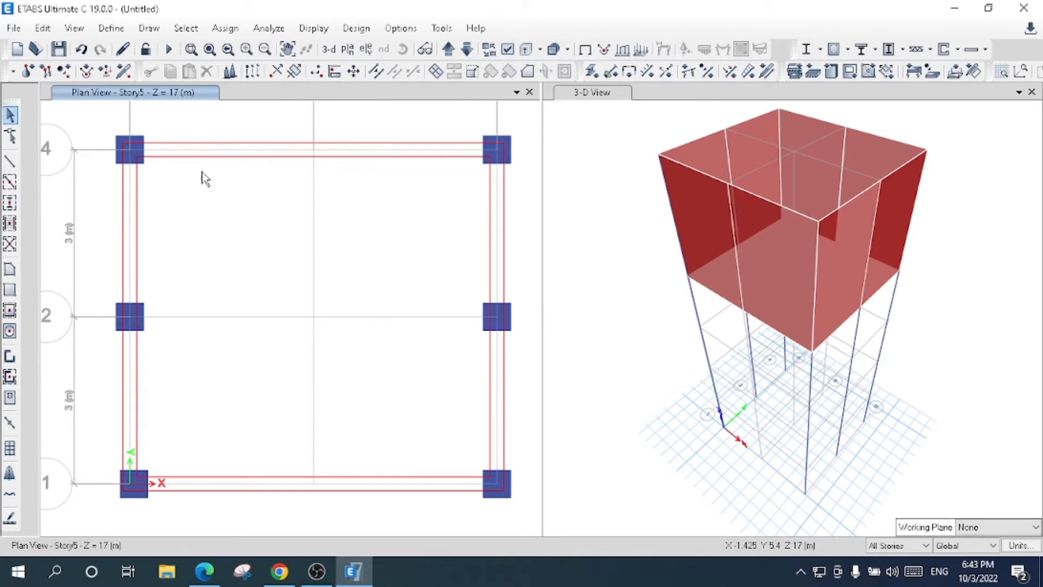
left_click(597, 97)
left_click(407, 51)
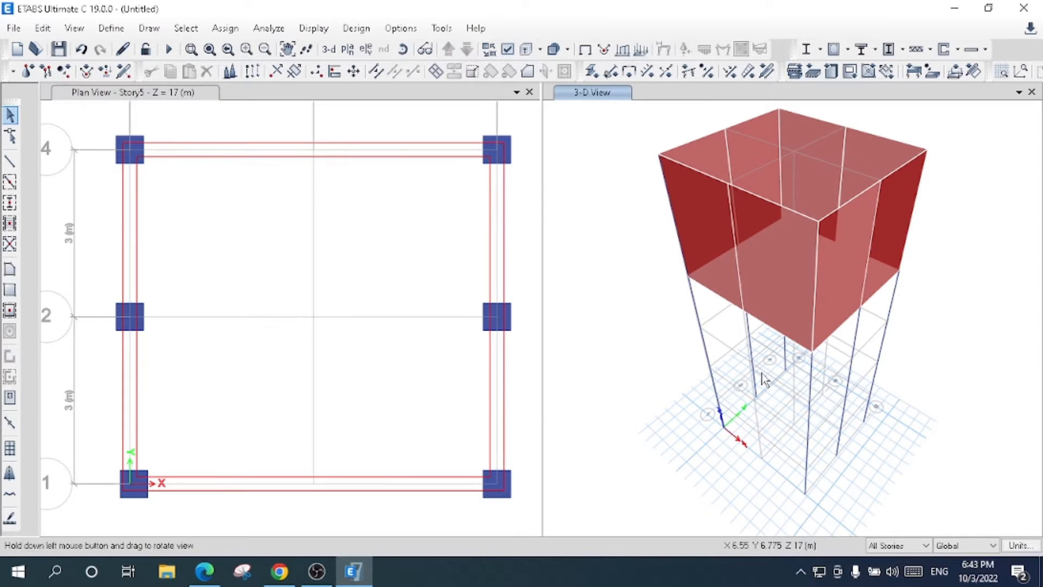
left_click_drag(687, 379, 953, 328)
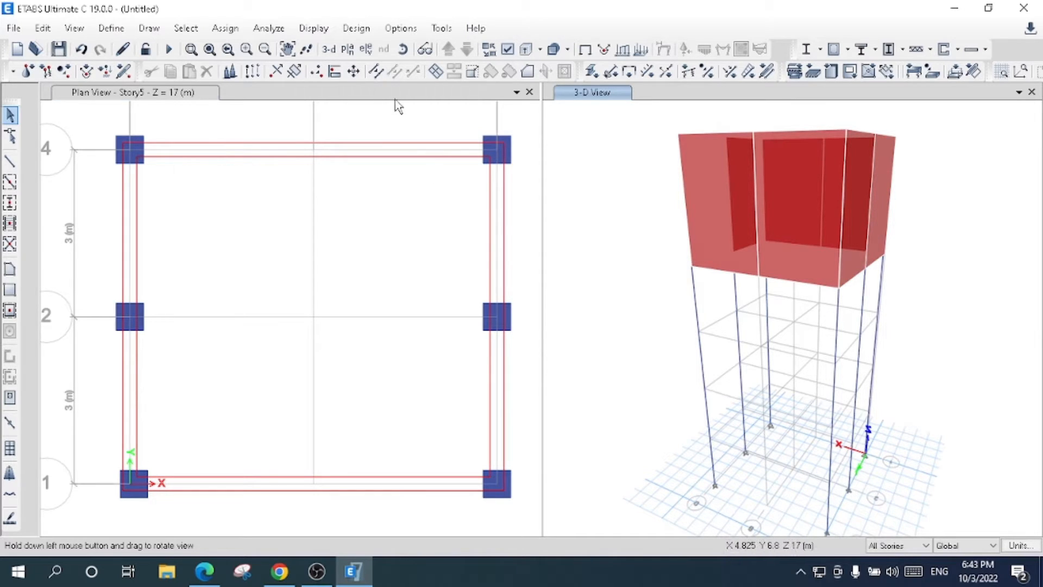
left_click(396, 106)
left_click(468, 50)
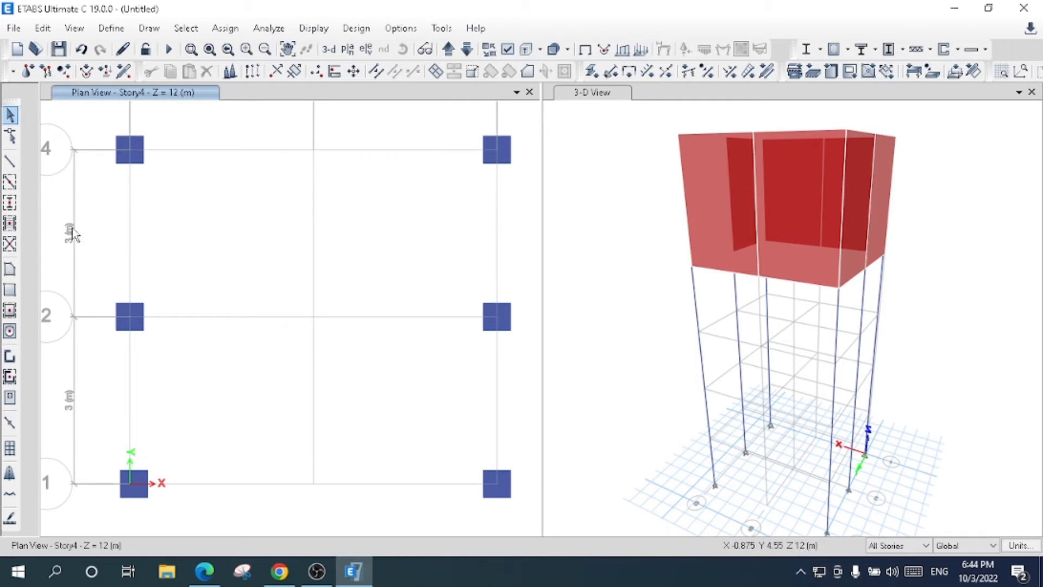
left_click(10, 161)
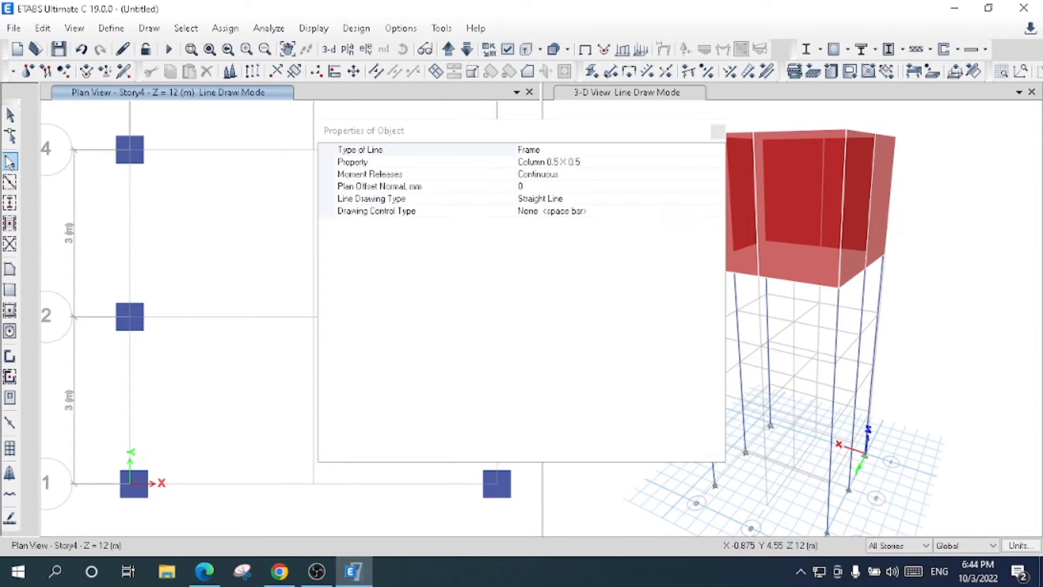
left_click(656, 160)
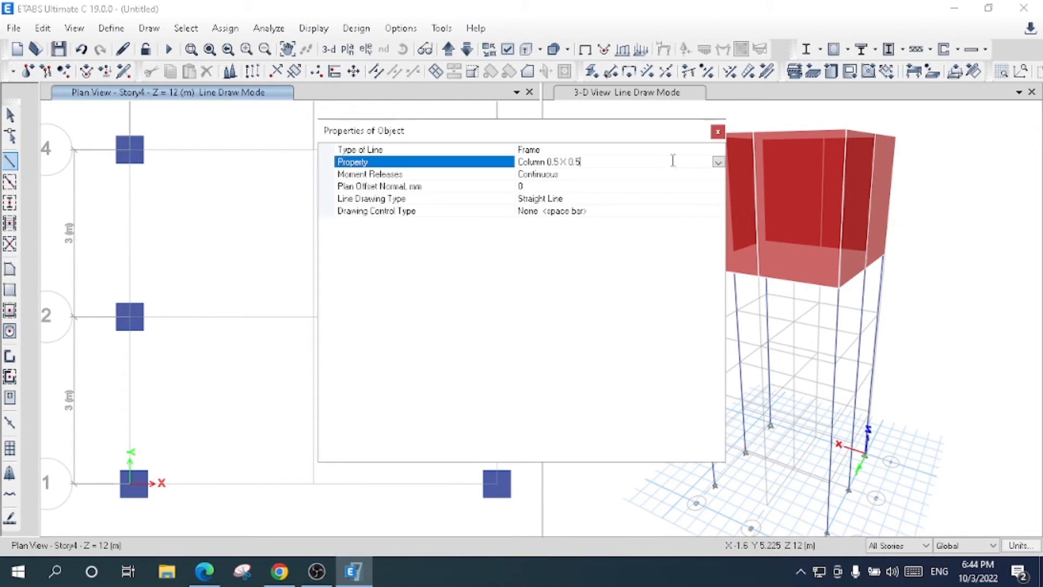
left_click(718, 161)
left_click(559, 173)
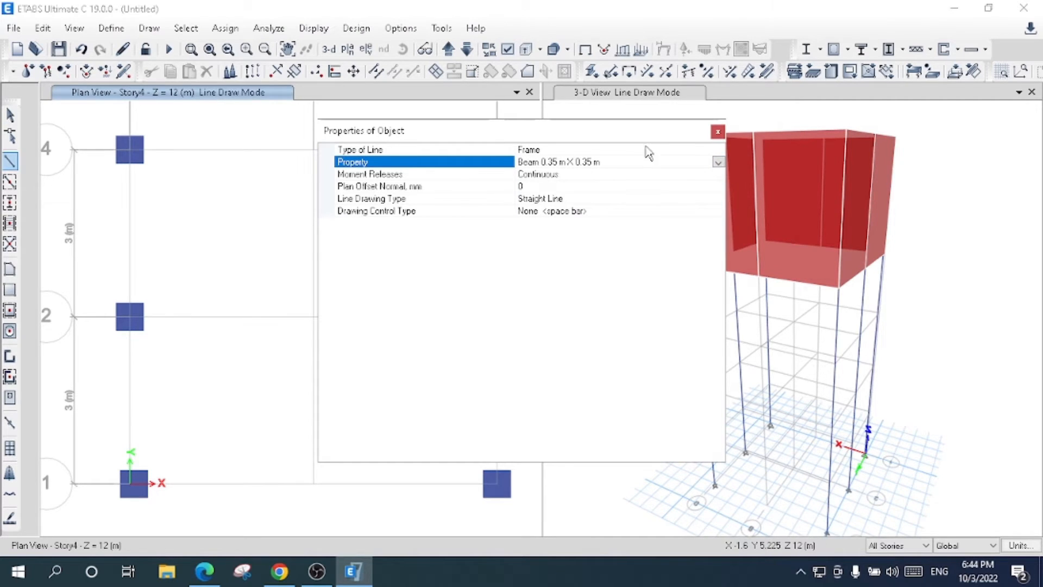
left_click(718, 132)
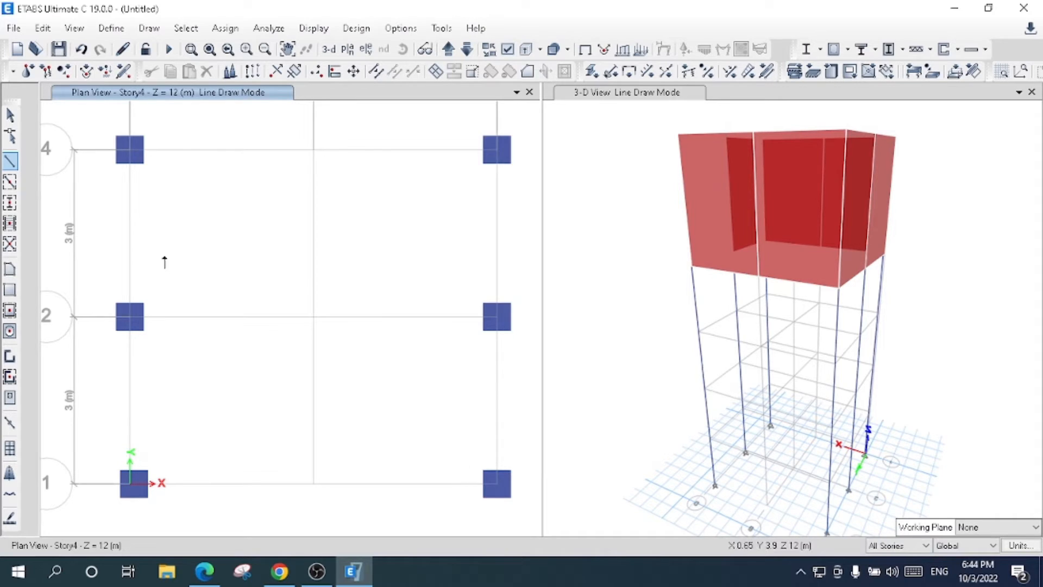
left_click(106, 127)
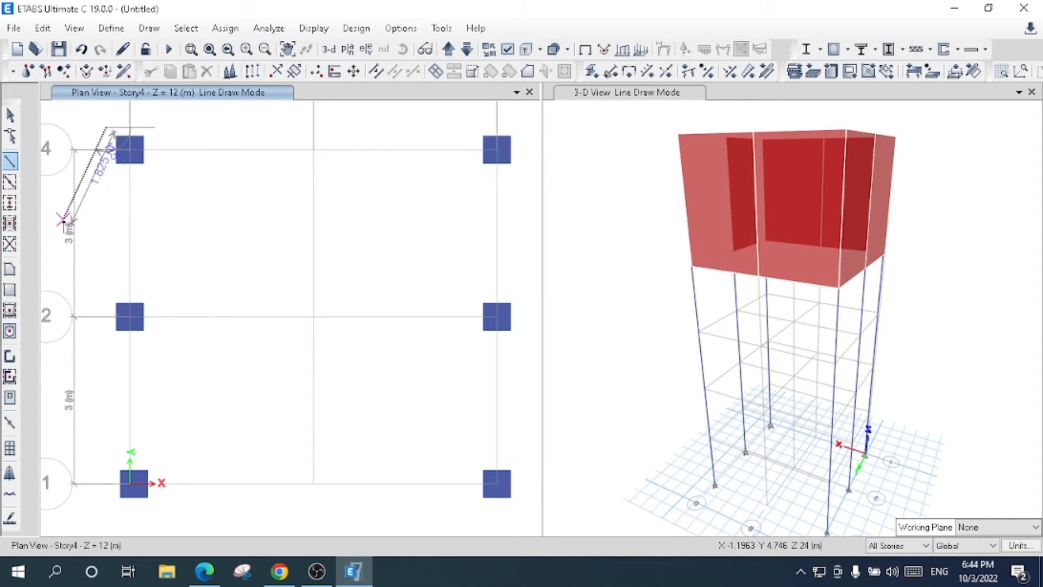
key("Escape")
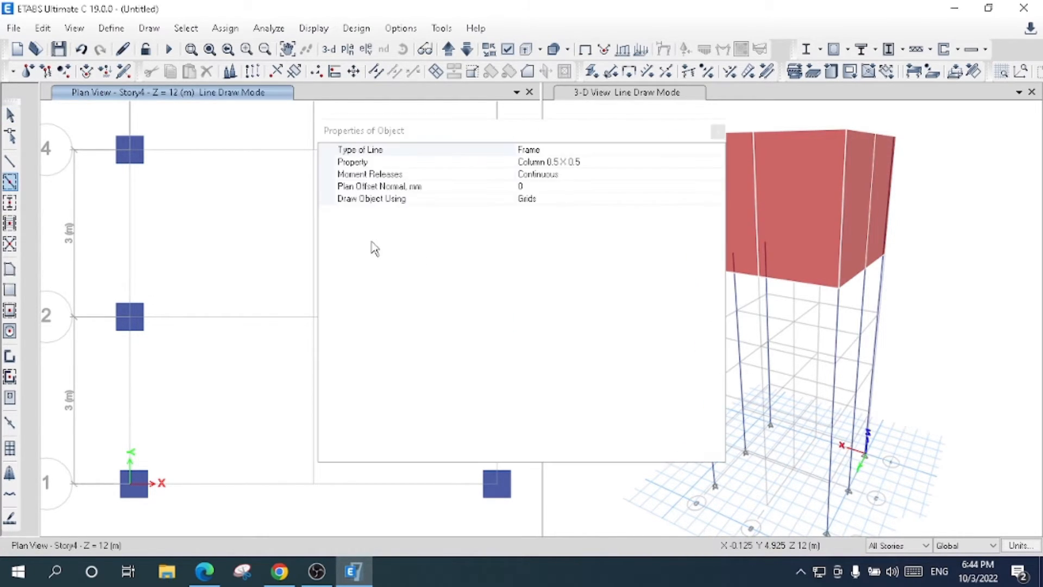
- Quick-draw Beam 0.35 m X 0.35 m beams on all grid lines within a window around the whole Story4 plan, for all stories
left_click(607, 162)
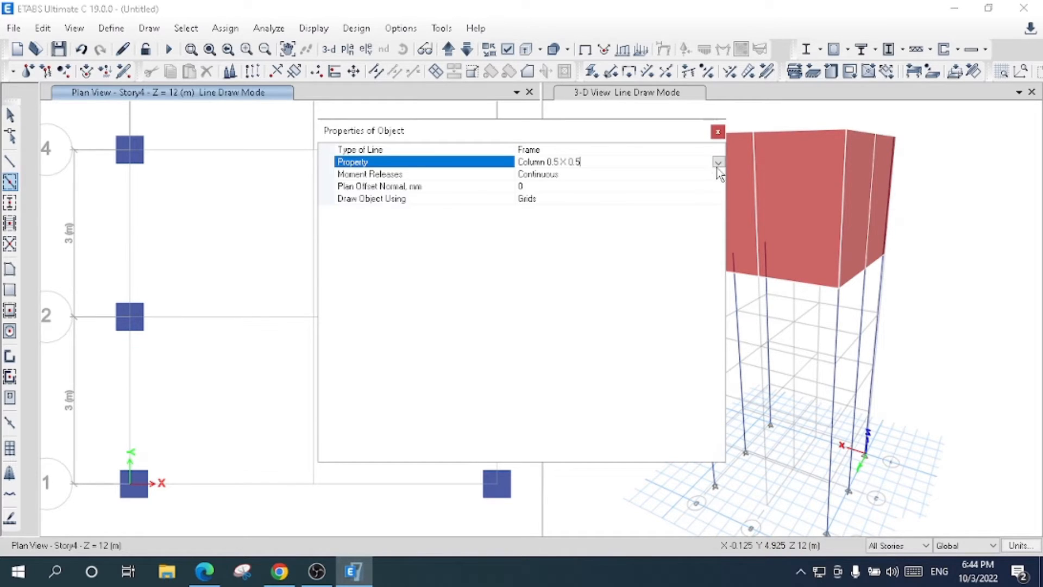
left_click(717, 162)
left_click(572, 183)
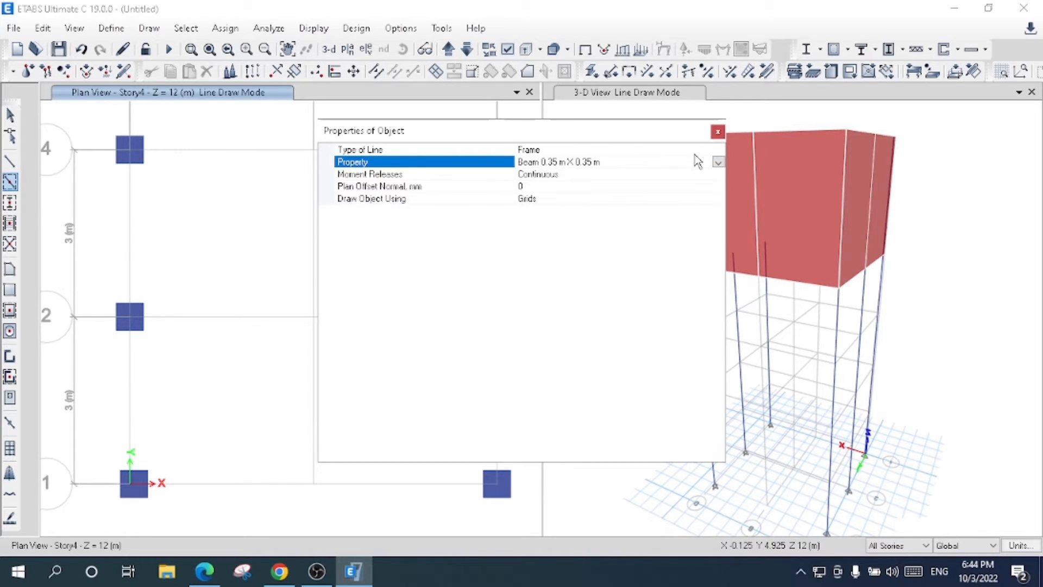
left_click(717, 132)
mouse_move(100, 115)
left_mouse_down()
mouse_move(161, 205)
mouse_move(272, 316)
mouse_move(520, 511)
left_mouse_up()
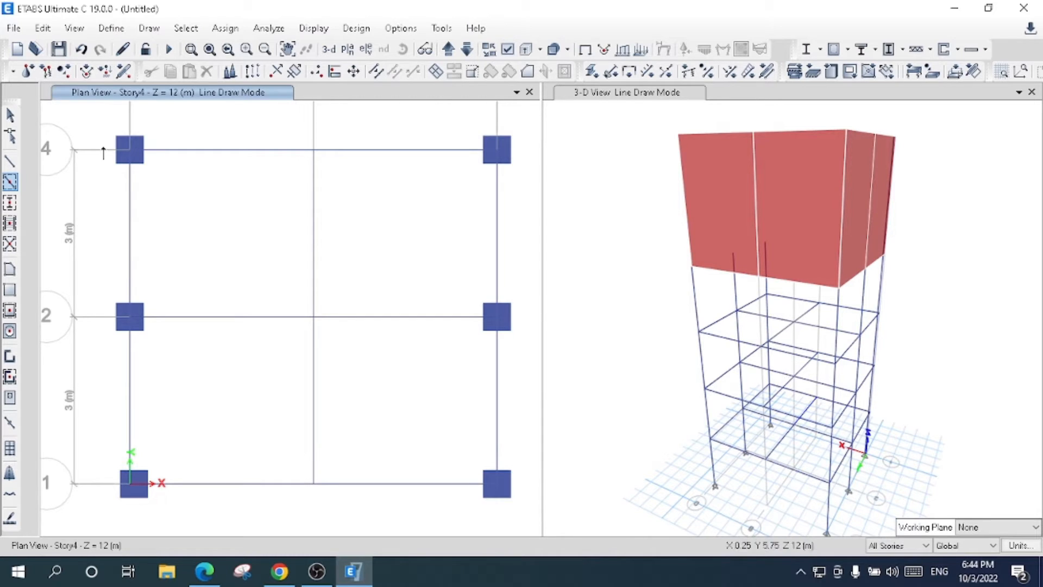
left_click(10, 114)
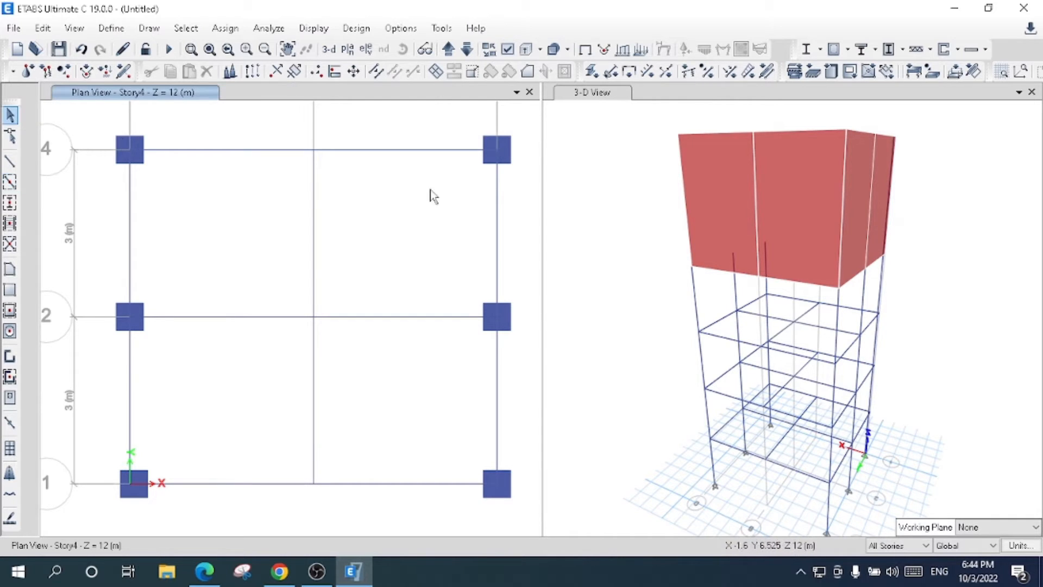
- Examine the new beams from another angle in the 3-D view and compare the Story5 and Story4 plans
left_click(583, 95)
left_click(403, 49)
left_click_drag(661, 294, 763, 314)
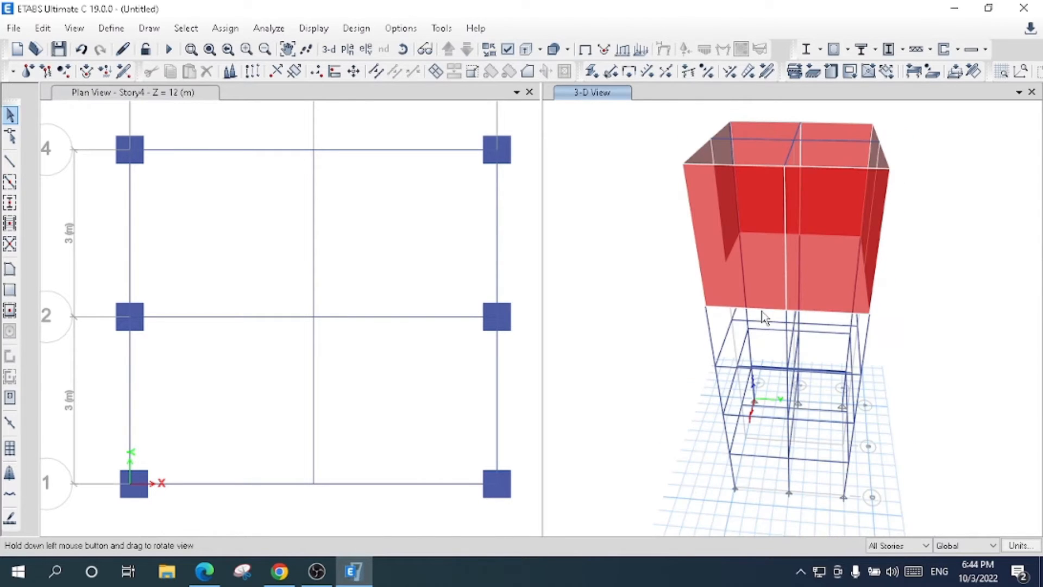
left_click(420, 92)
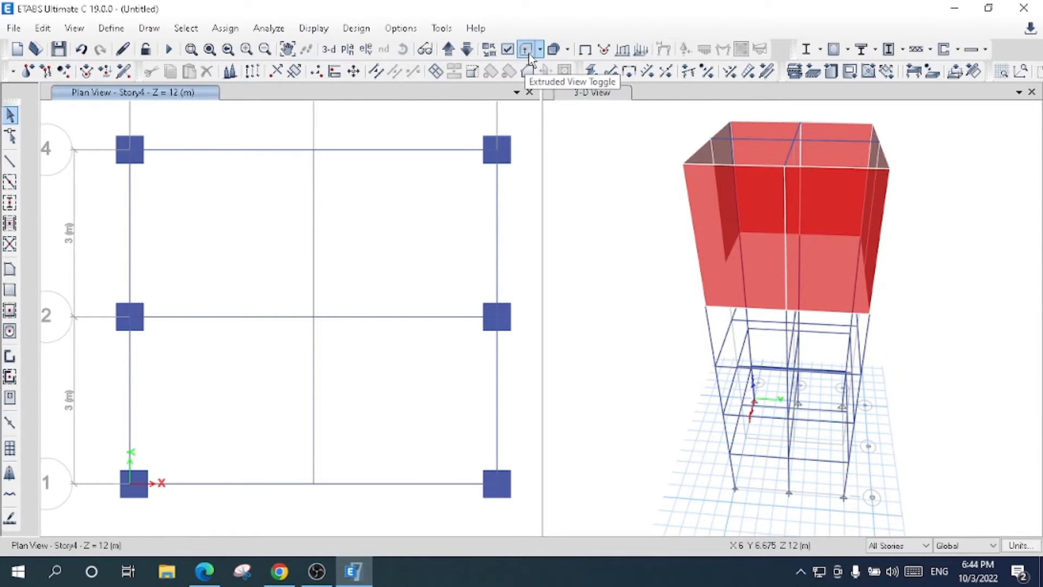
left_click(449, 50)
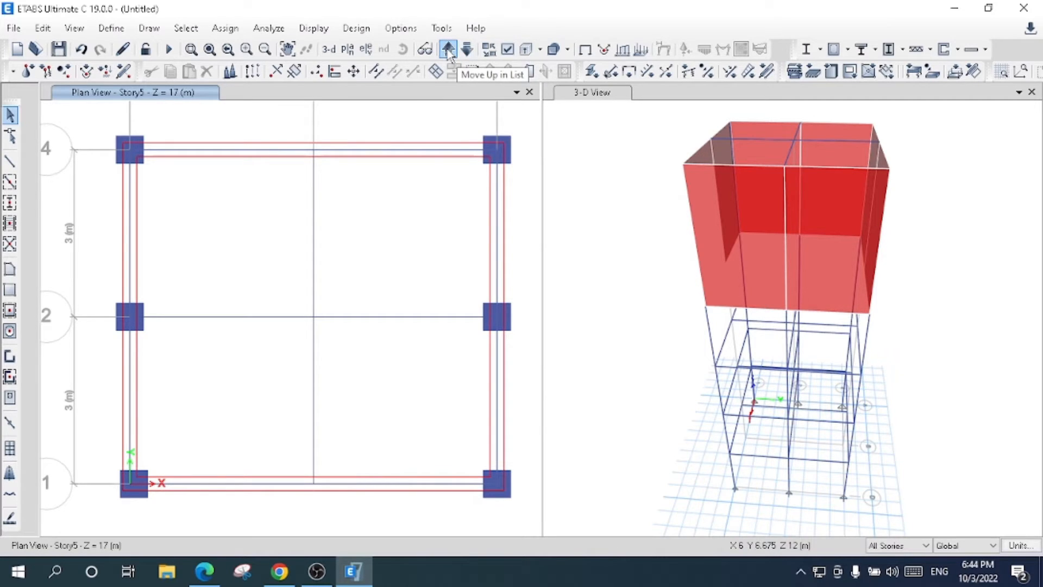
left_click(467, 50)
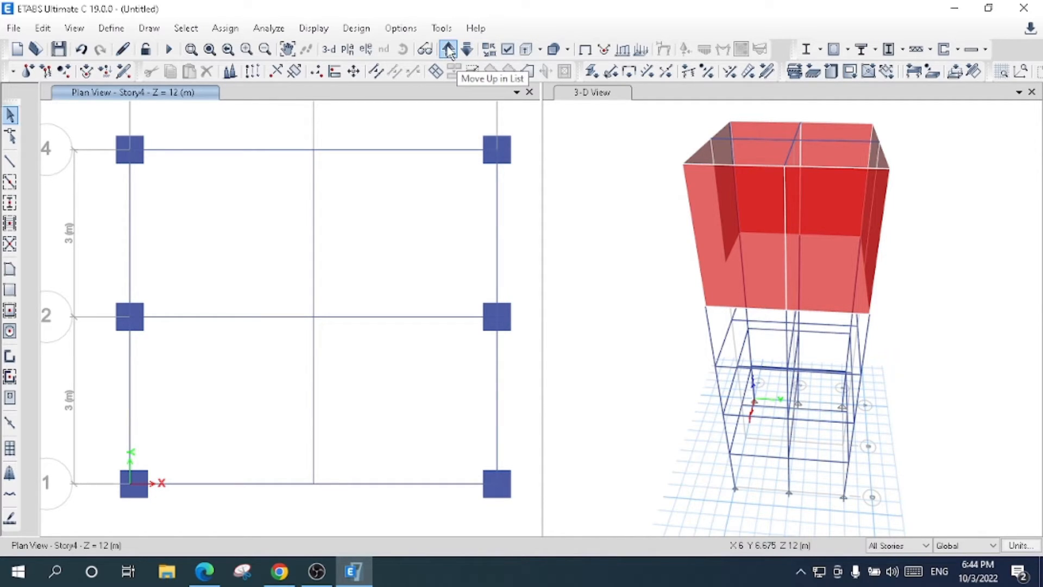
- In the Story5 plan with One Story active, delete all eight perimeter beam segments along the walls, and check them against Story4
left_click(448, 50)
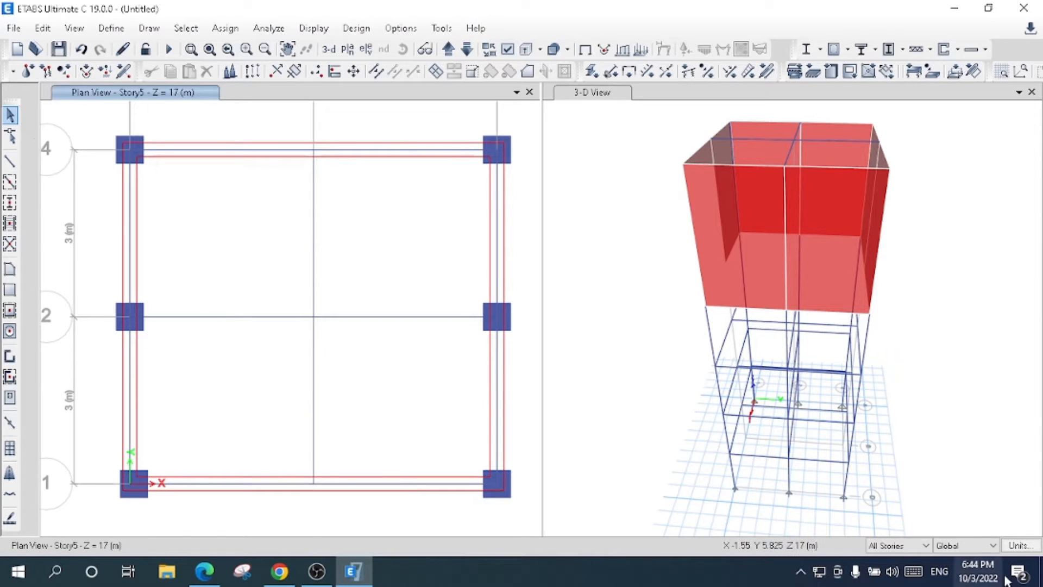
left_click(897, 545)
left_click(896, 555)
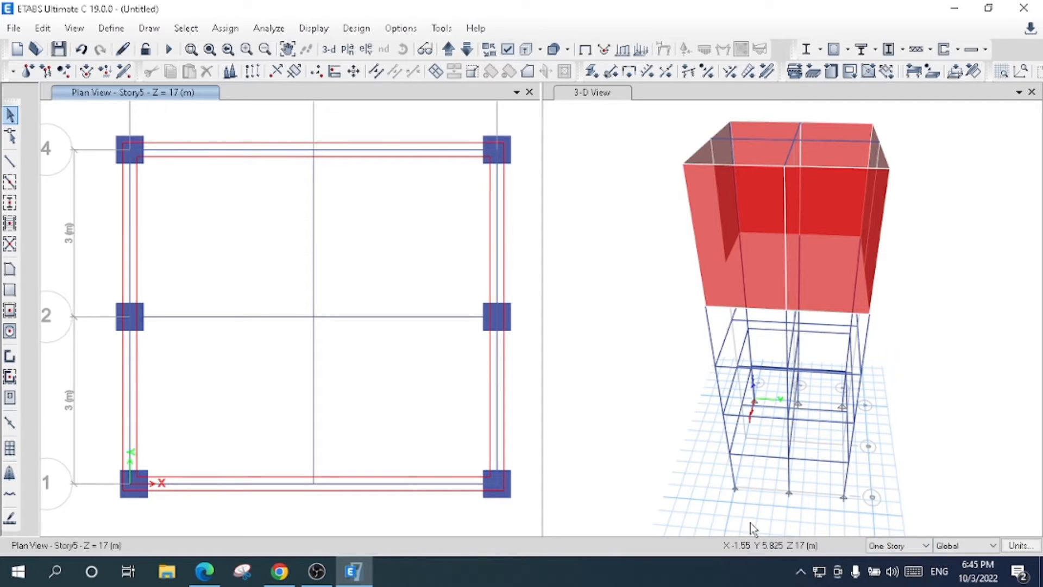
left_click(280, 151)
left_click(431, 156)
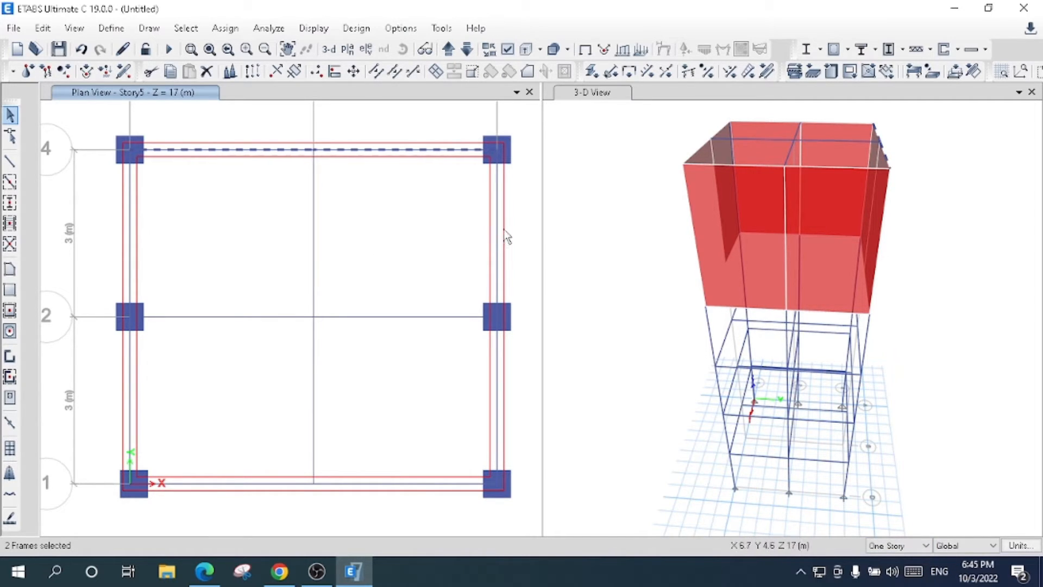
left_click(497, 315)
left_click(496, 403)
left_click(353, 489)
left_click(236, 487)
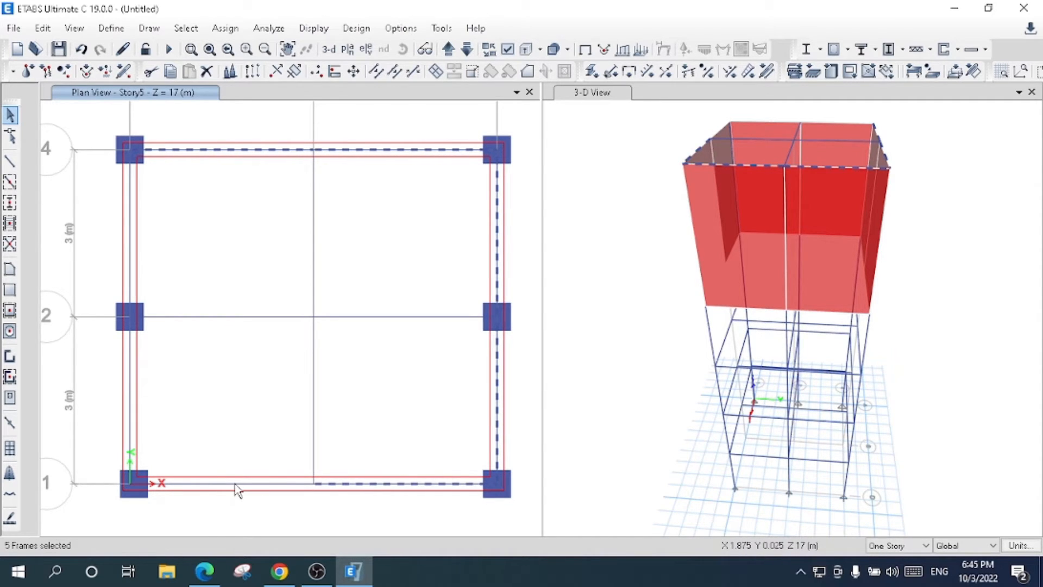
left_click(130, 402)
left_click(131, 255)
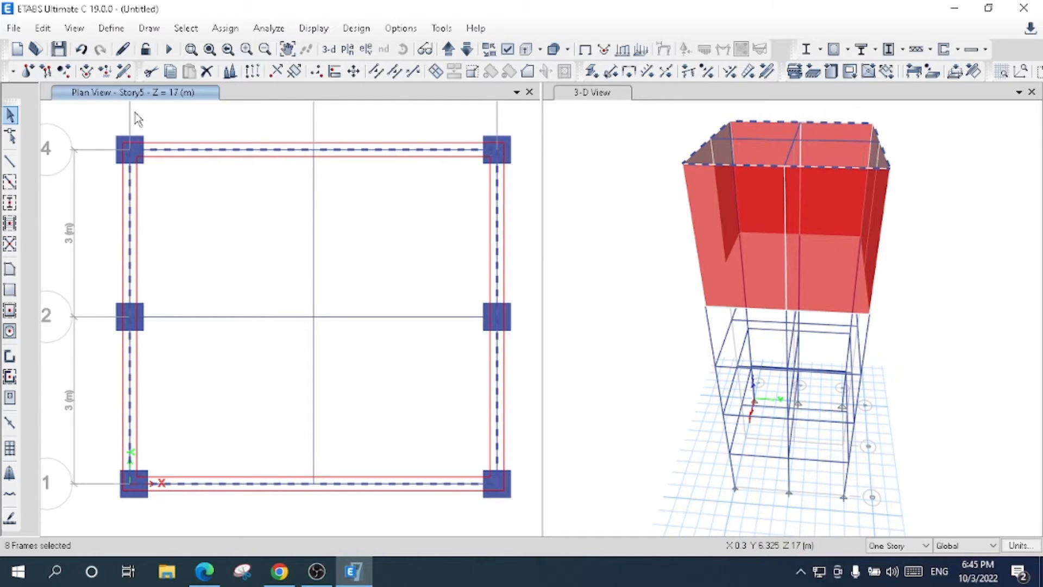
left_click(211, 74)
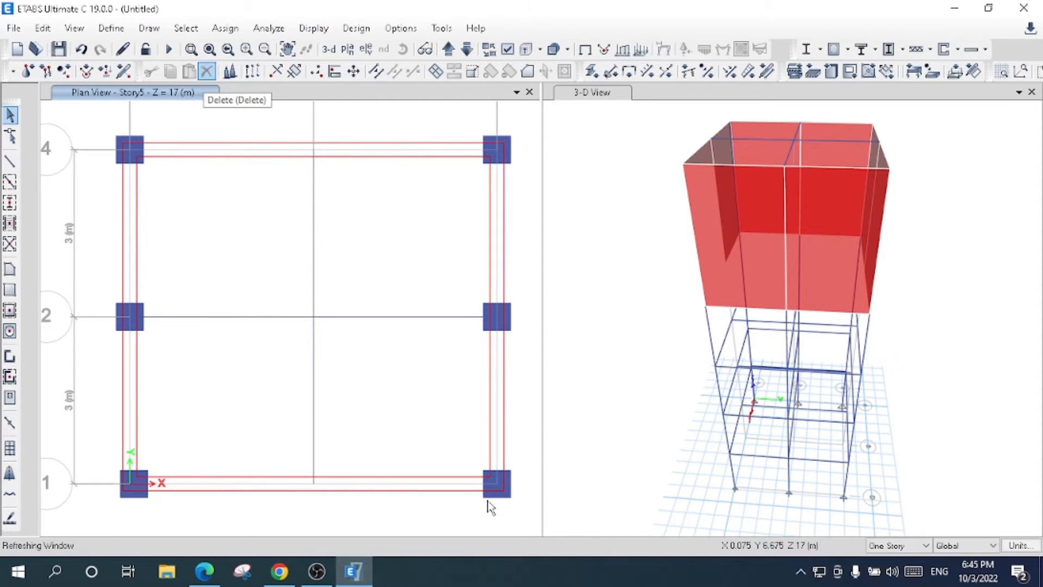
left_click(468, 50)
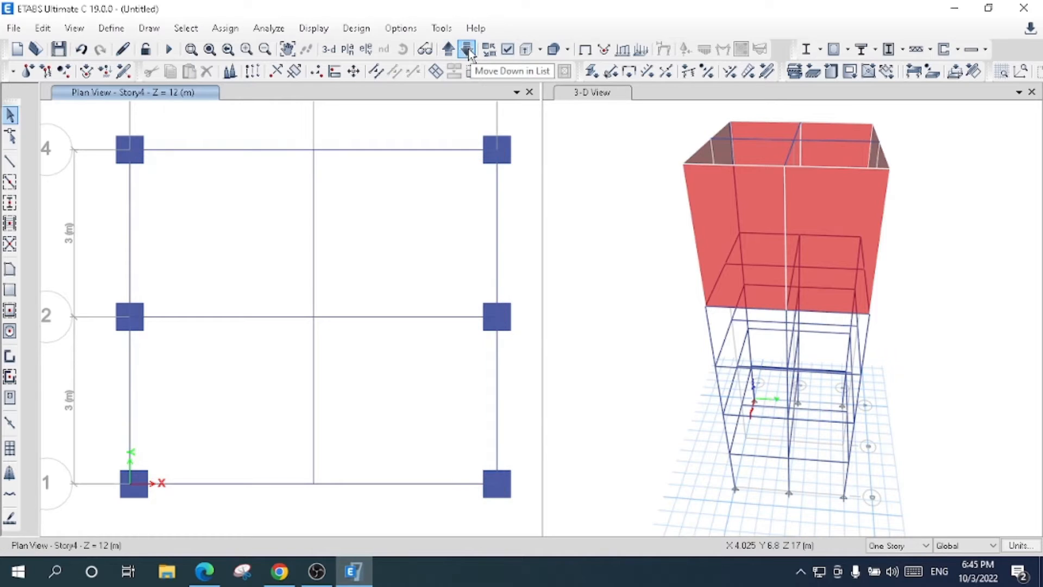
left_click(450, 50)
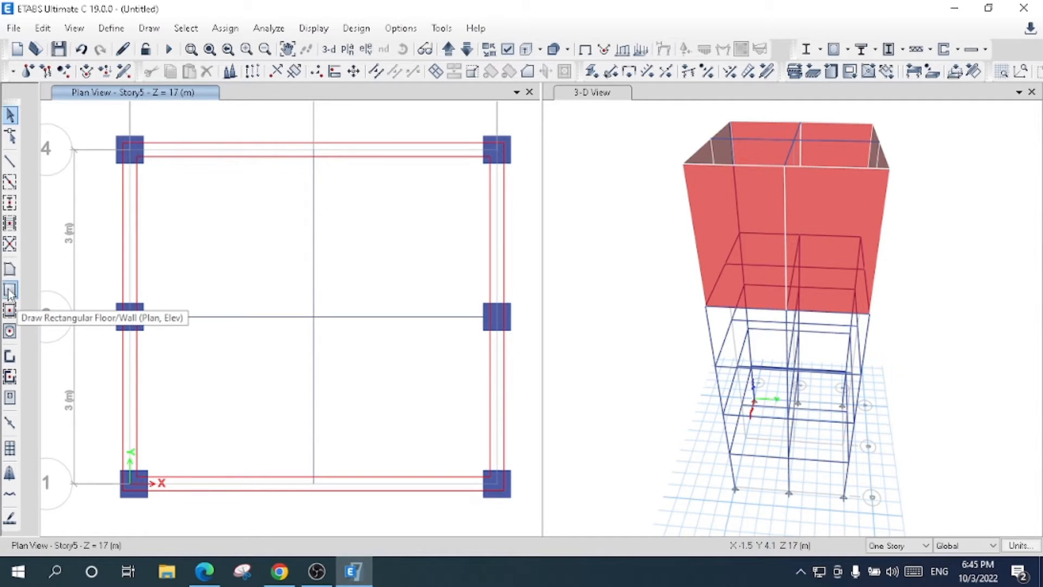
- Draw a ROOF Slab 150 mm floor over the whole Story5 plan, tracing the outer grid points and the ends of grid line 2
left_click(9, 271)
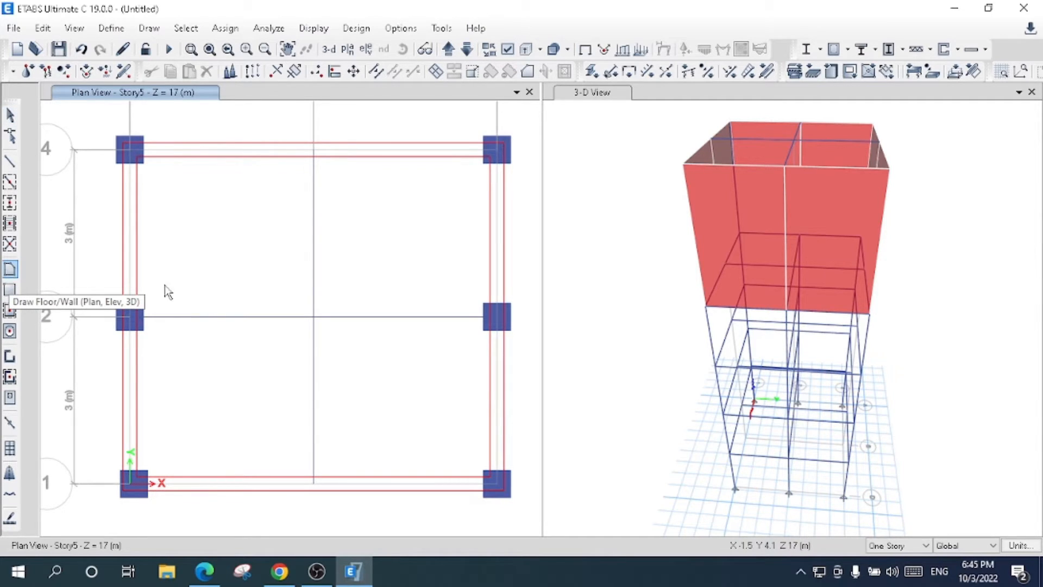
left_click(576, 152)
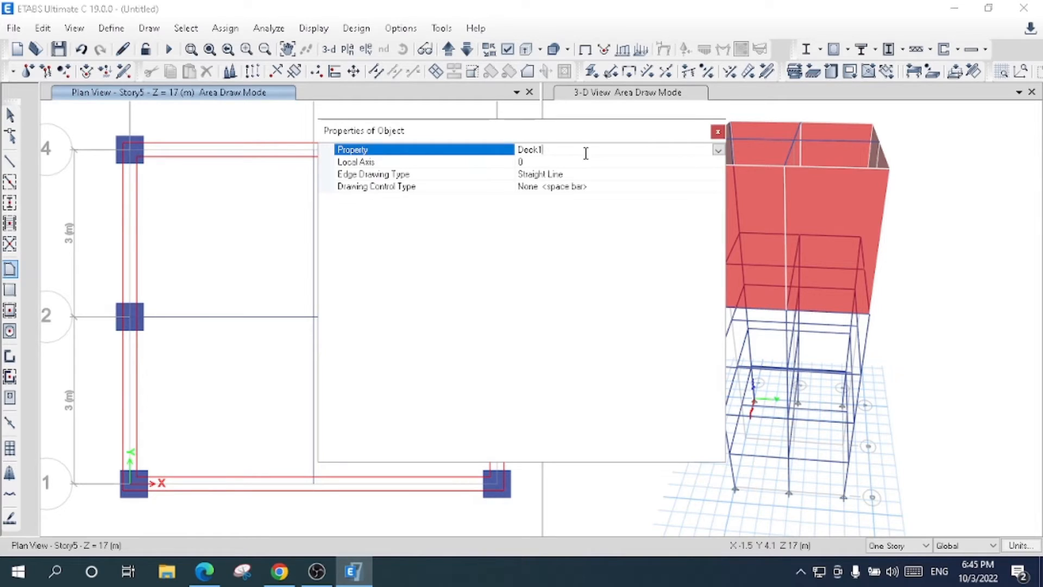
left_click(718, 151)
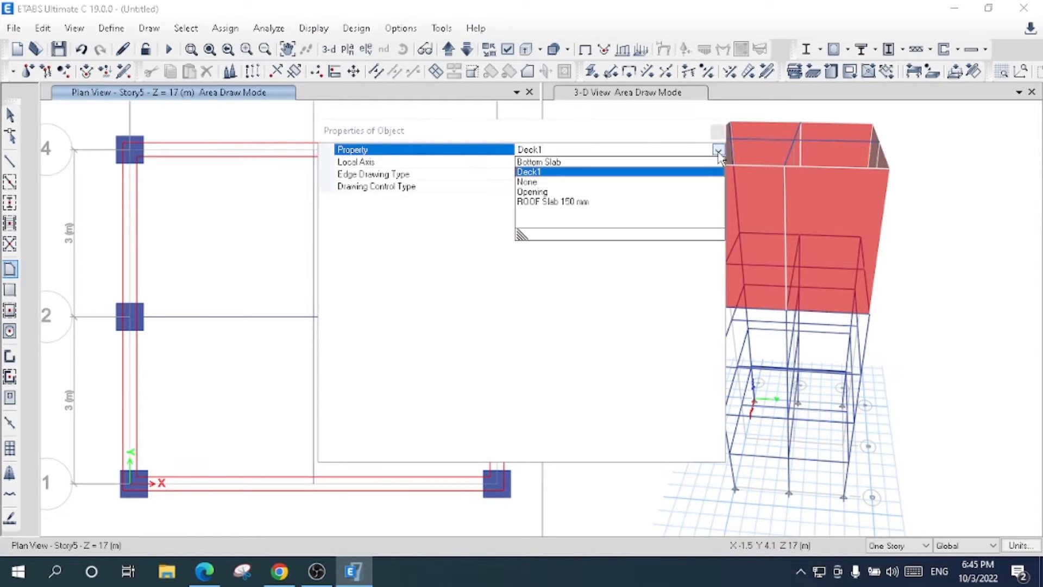
left_click(556, 202)
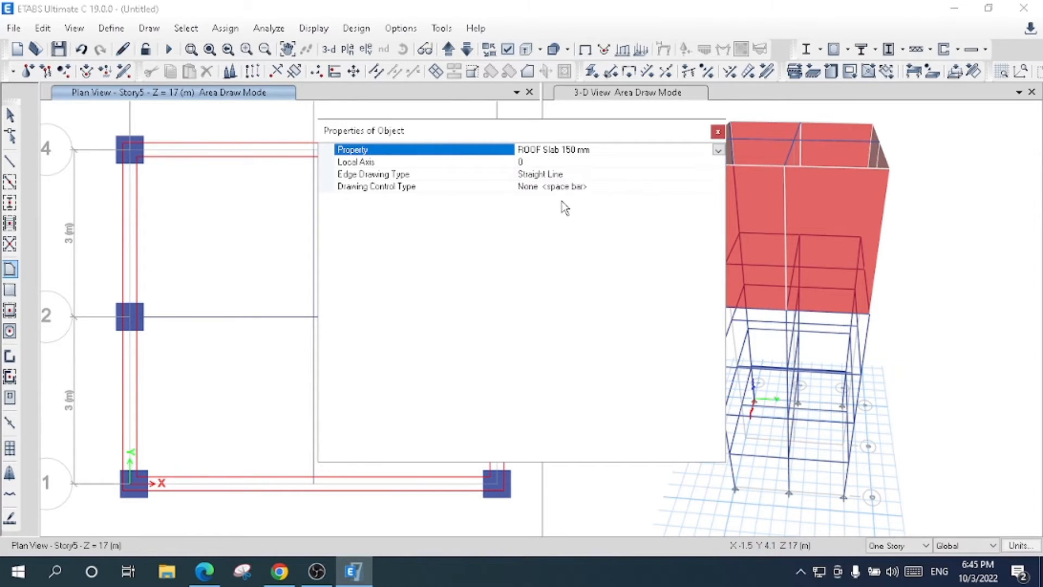
left_click(718, 131)
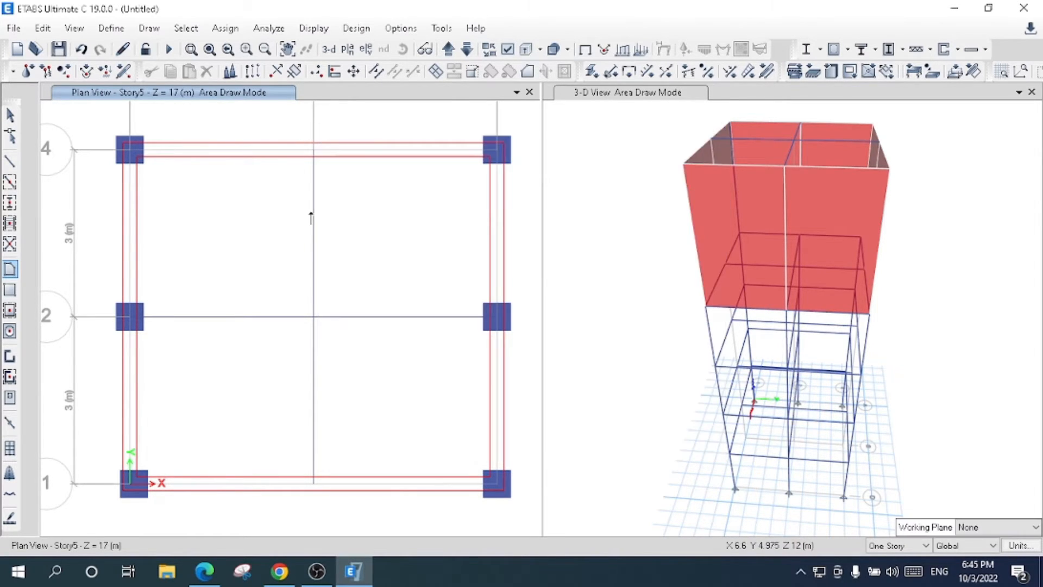
left_click(130, 152)
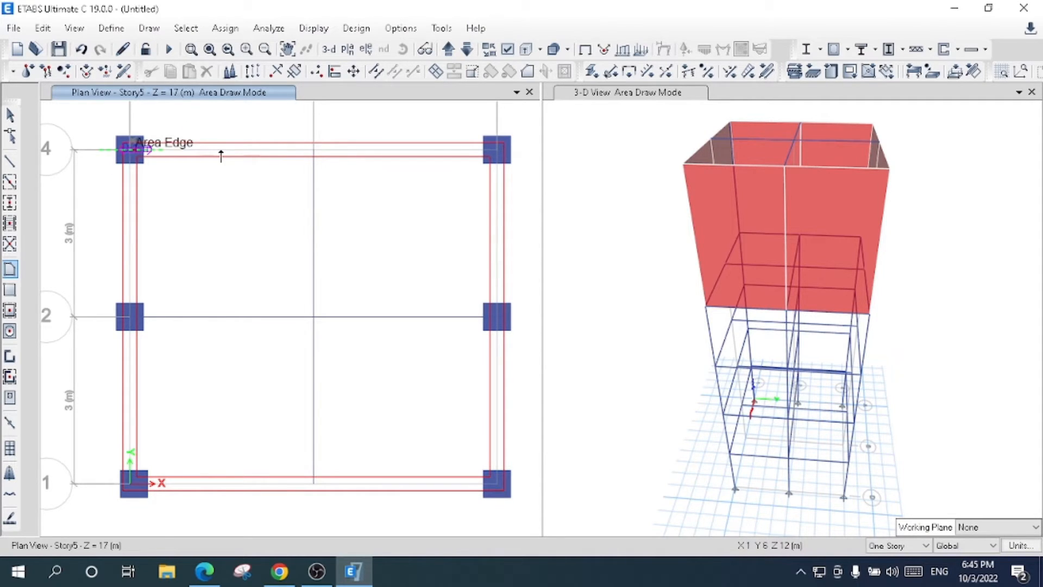
left_click(497, 150)
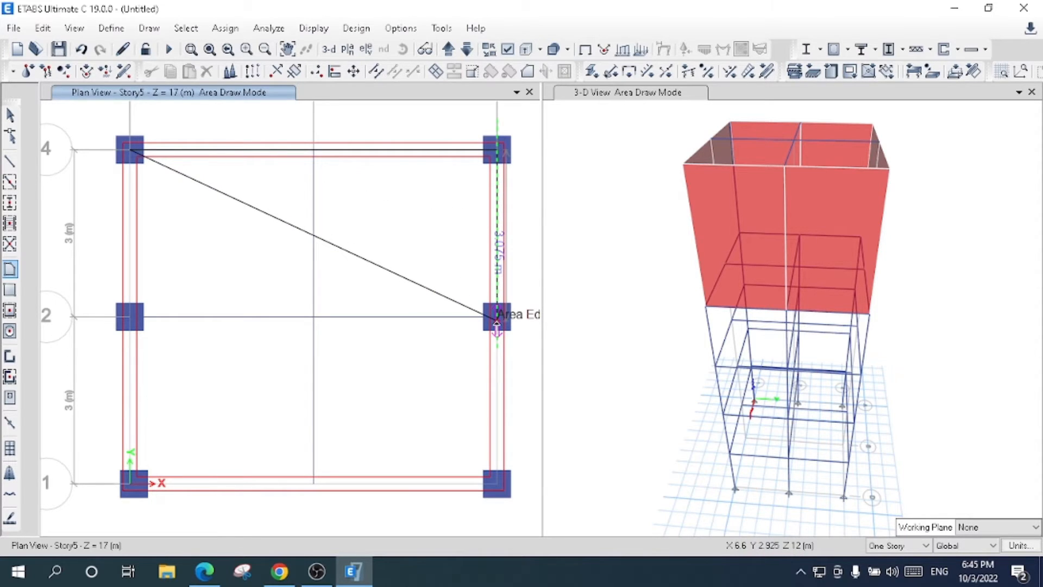
left_click(497, 318)
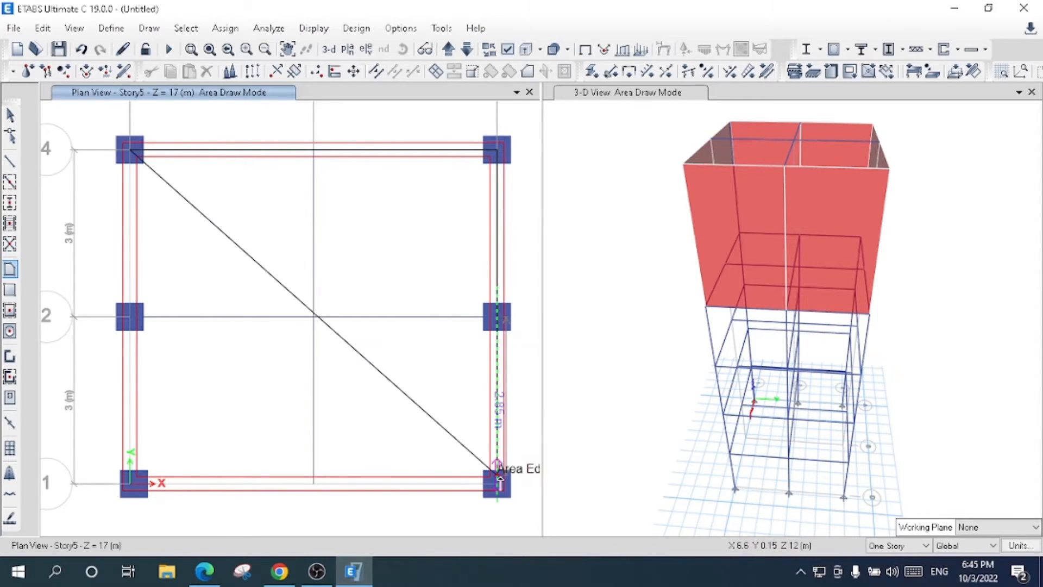
left_click(498, 487)
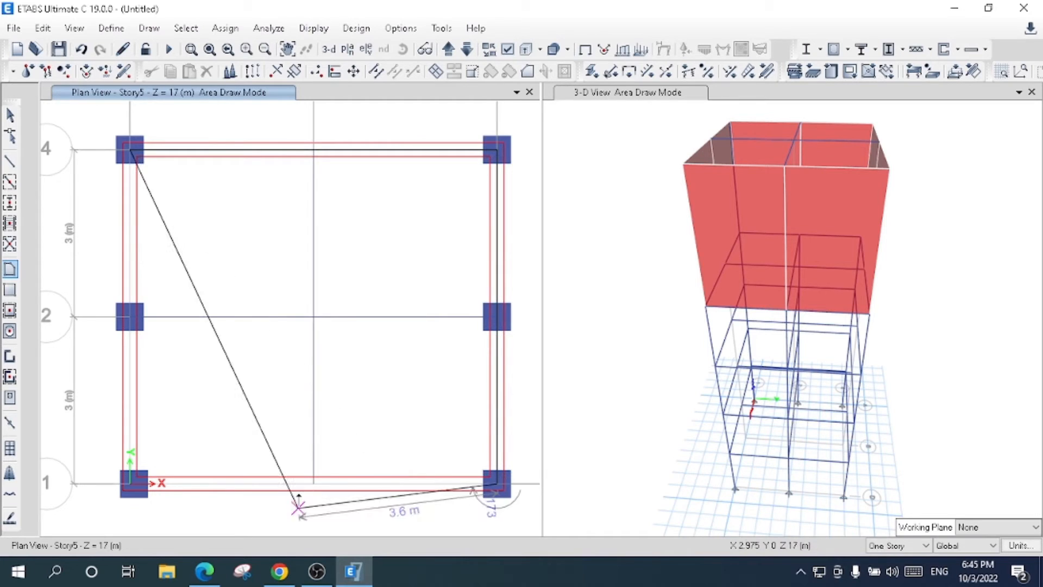
left_click(130, 483)
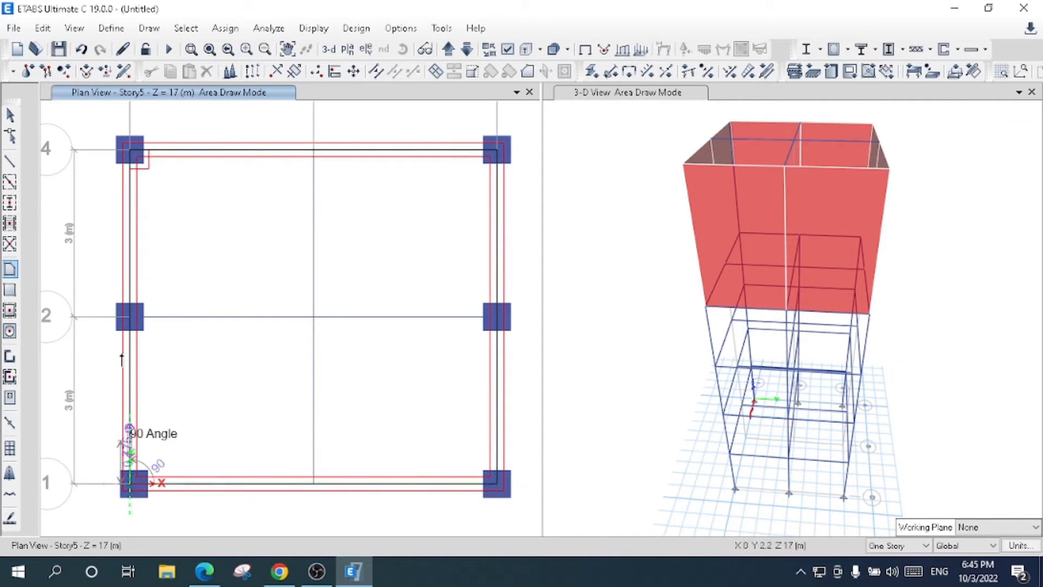
left_click(129, 320)
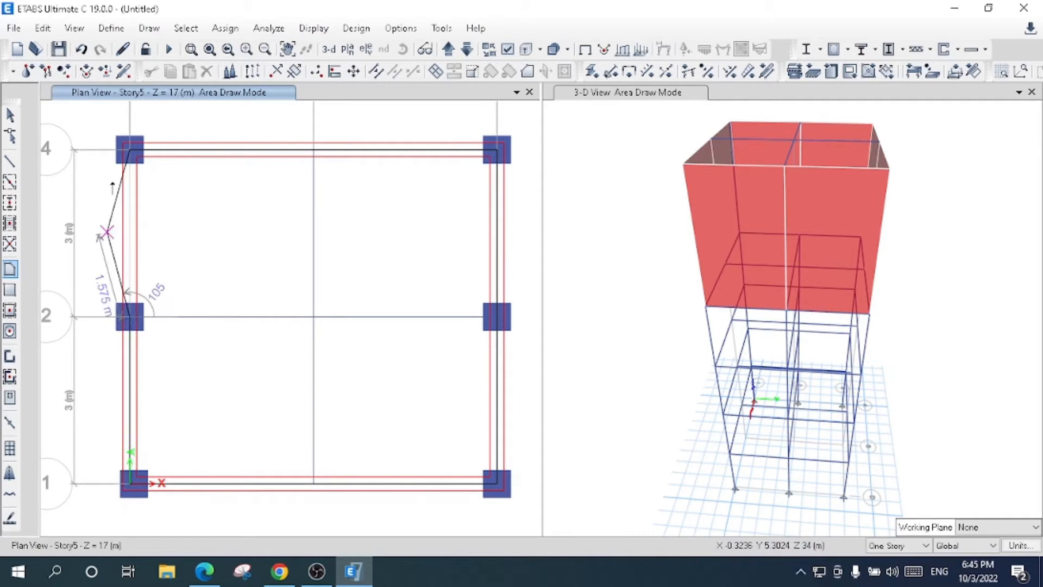
left_click(130, 150)
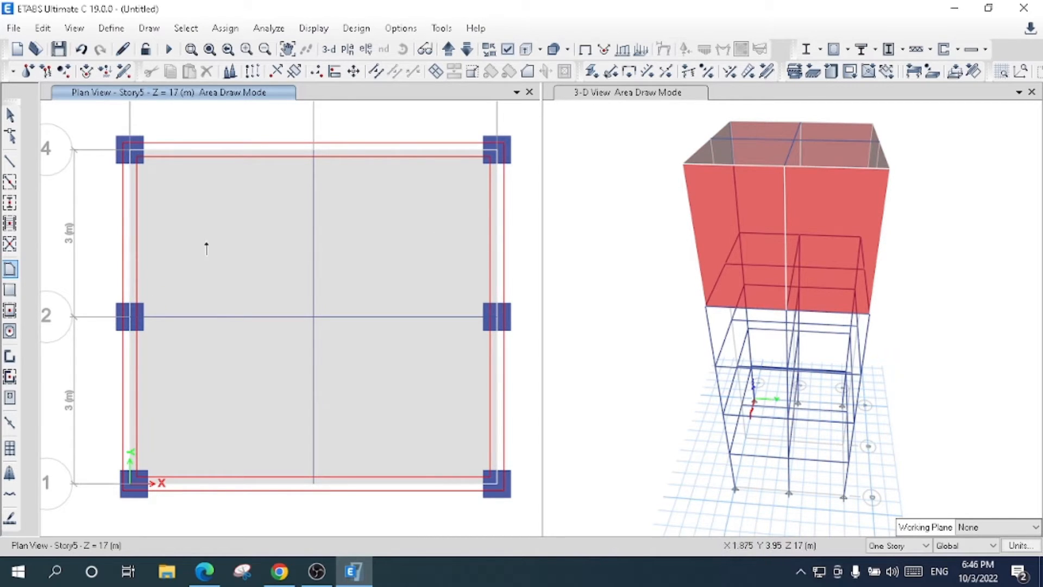
left_click(10, 116)
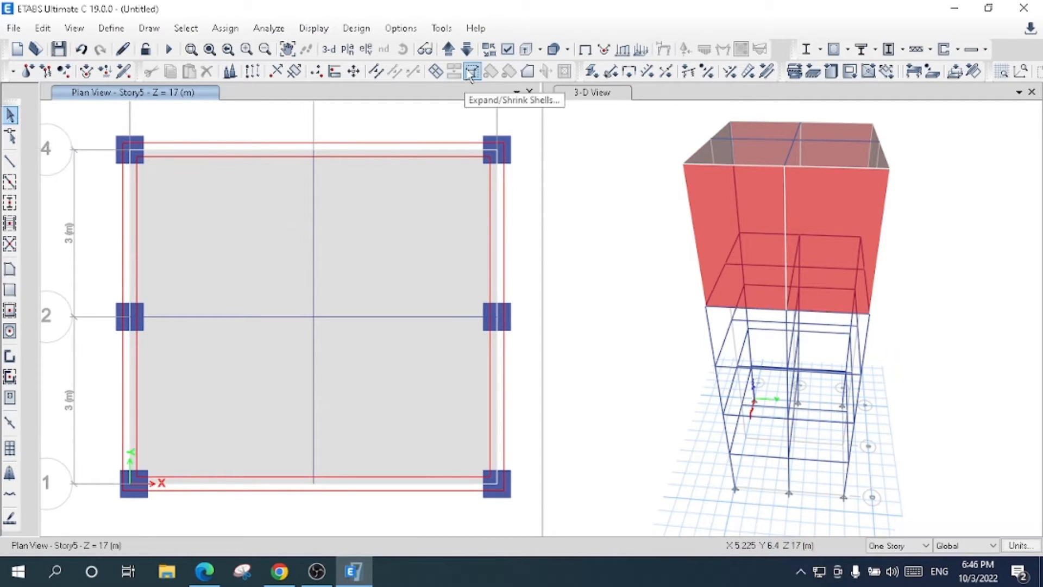
- In the Story4 plan, draw a rectangular Bottom Slab floor from grid point A-4 to the diagonally opposite corner on grid line 1
left_click(468, 51)
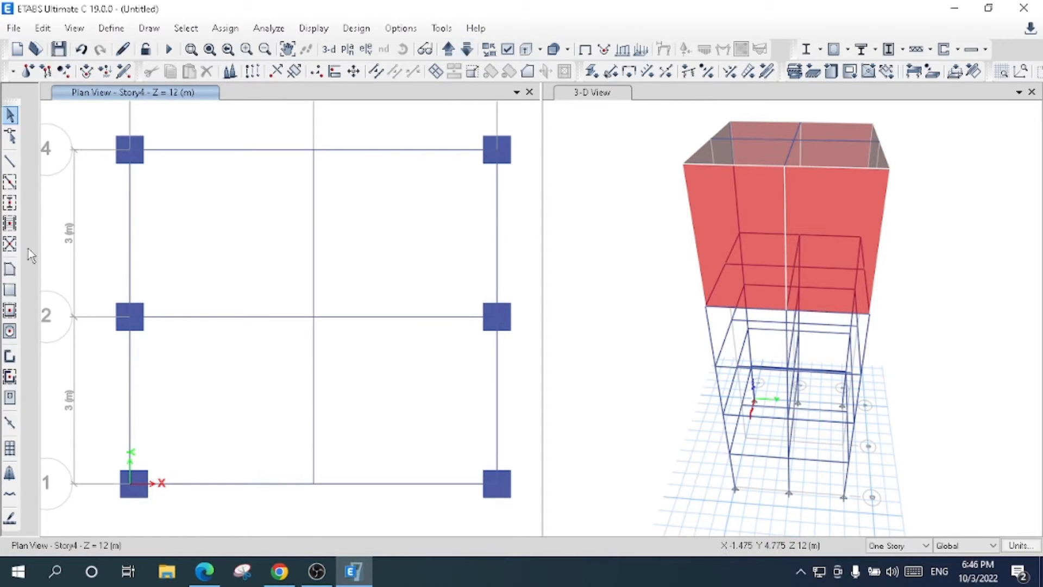
left_click(9, 289)
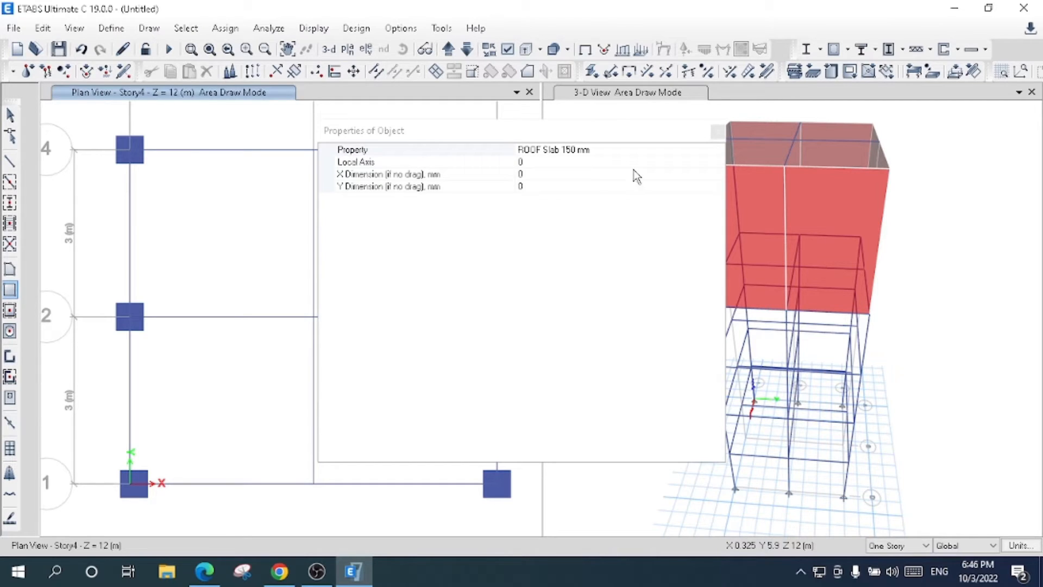
left_click_drag(534, 130, 794, 126)
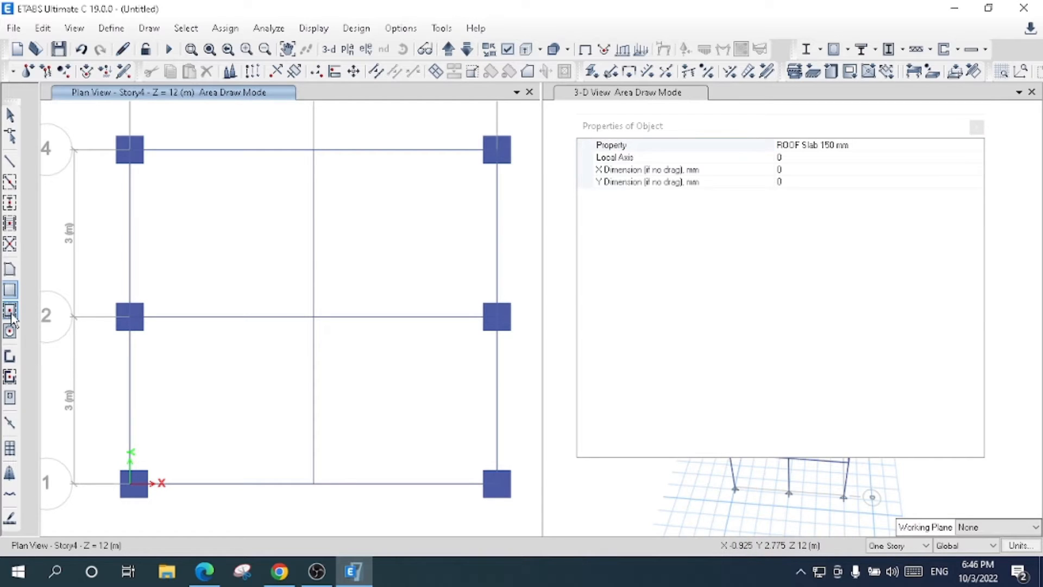
left_click(869, 144)
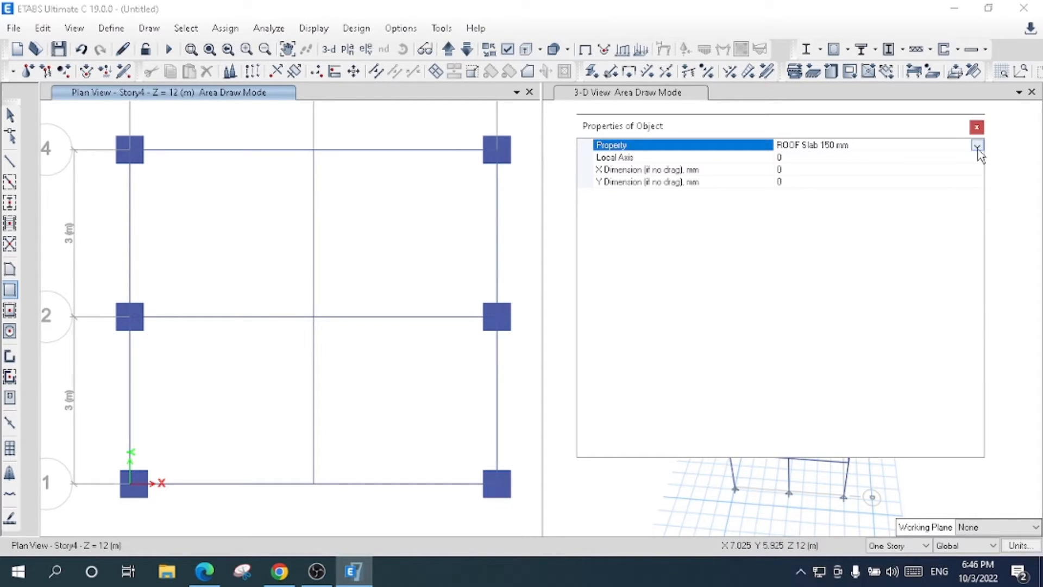
left_click(977, 145)
left_click(799, 158)
left_click(977, 128)
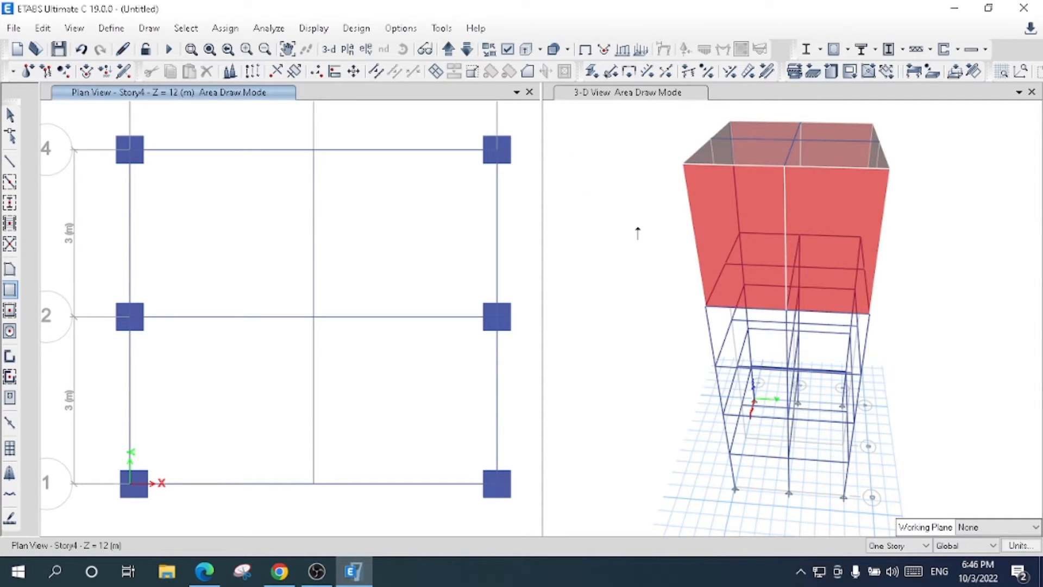
left_click(128, 153)
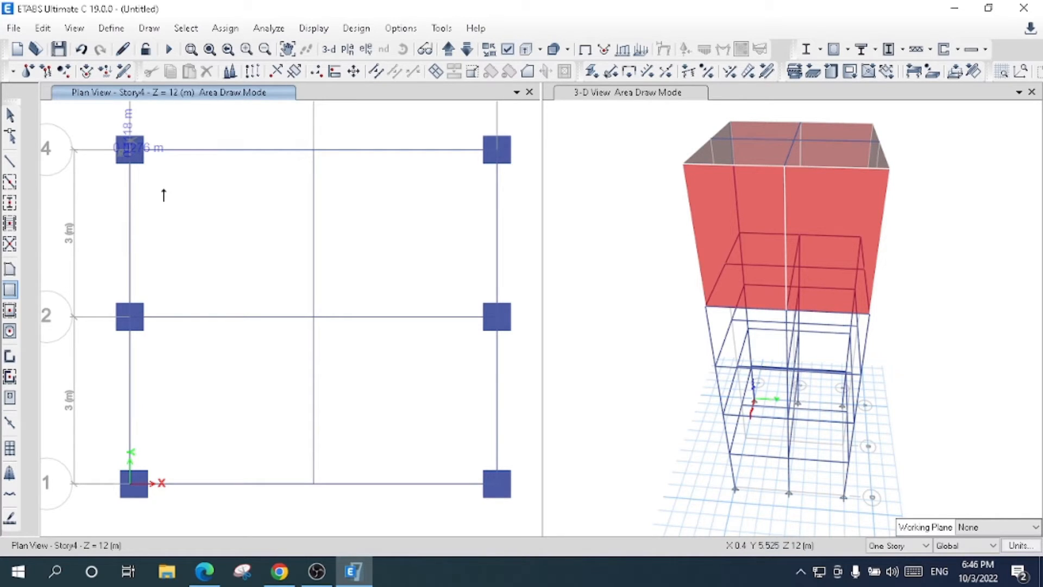
left_click(497, 488)
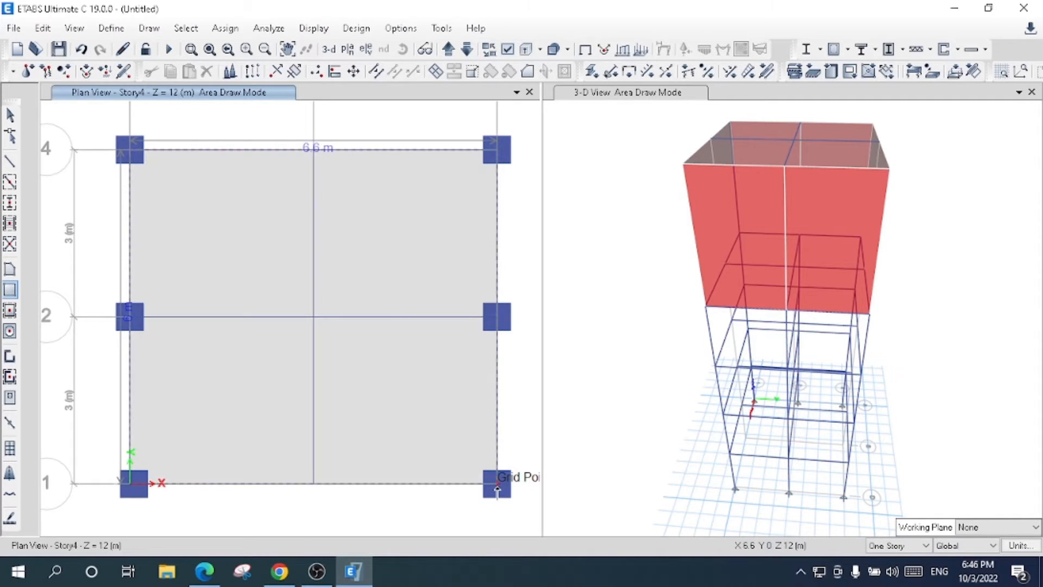
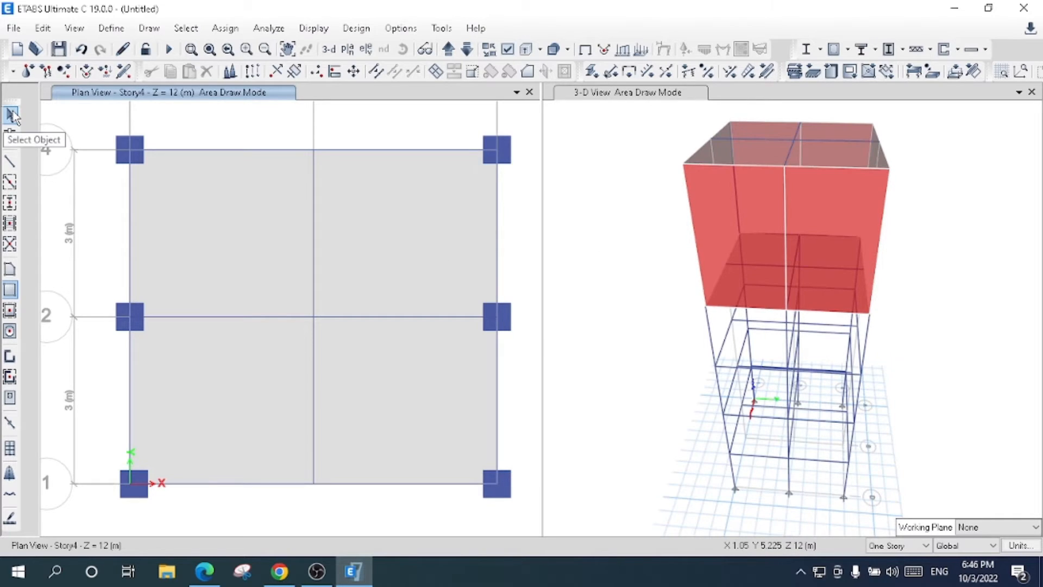
- Leave the slab drawing mode and examine the walls and slabs from another angle in the 3-D view
left_click(12, 115)
left_click(608, 93)
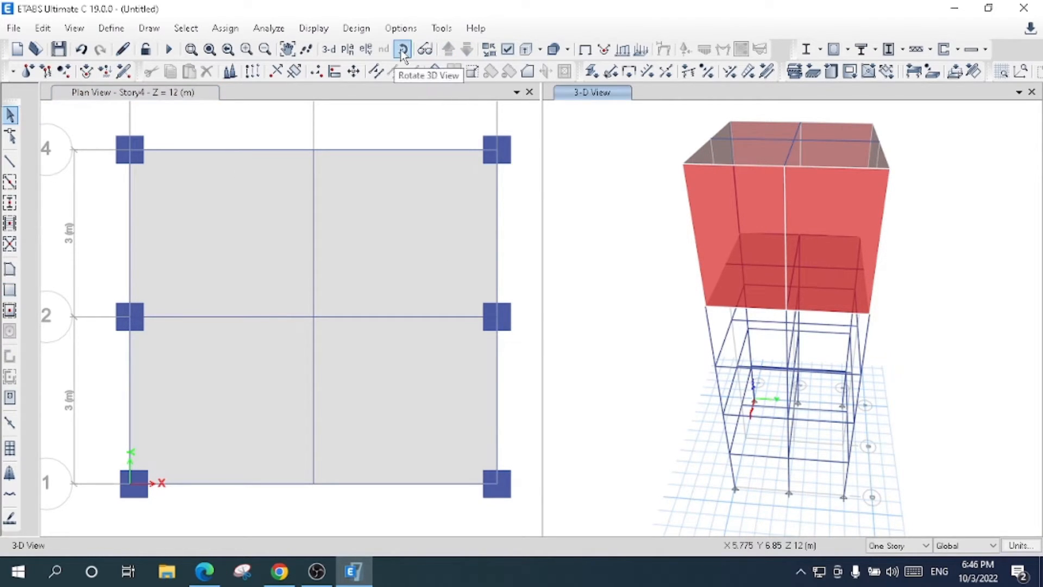
left_click(403, 49)
left_click_drag(633, 345, 815, 342)
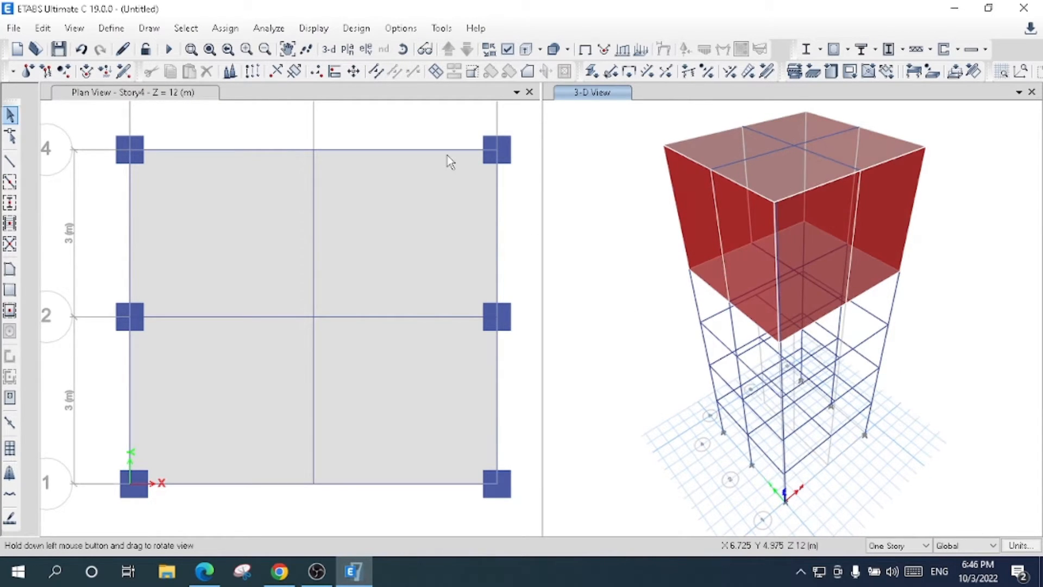
left_click(349, 49)
left_click(434, 286)
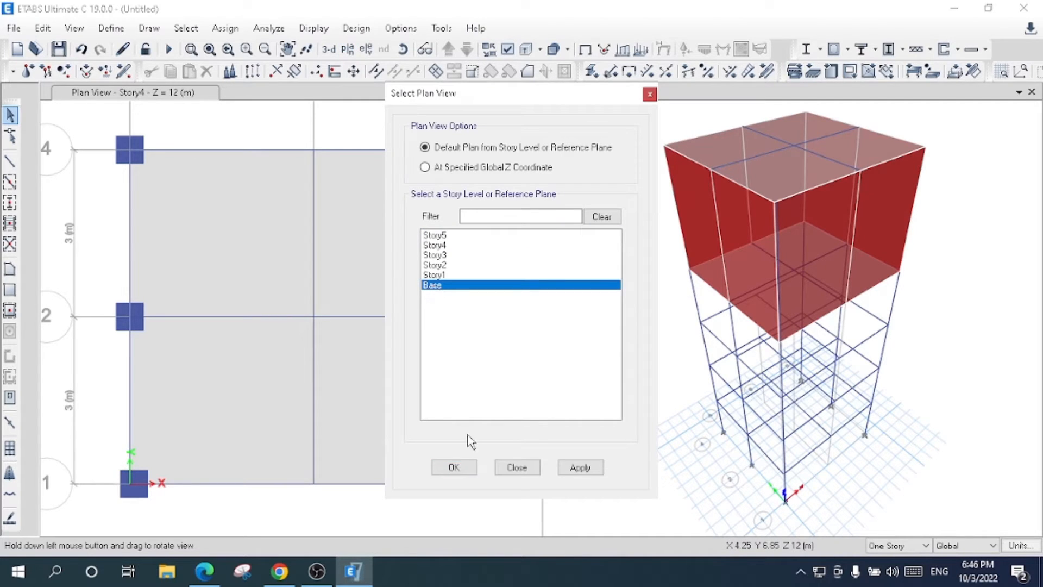
left_click(454, 467)
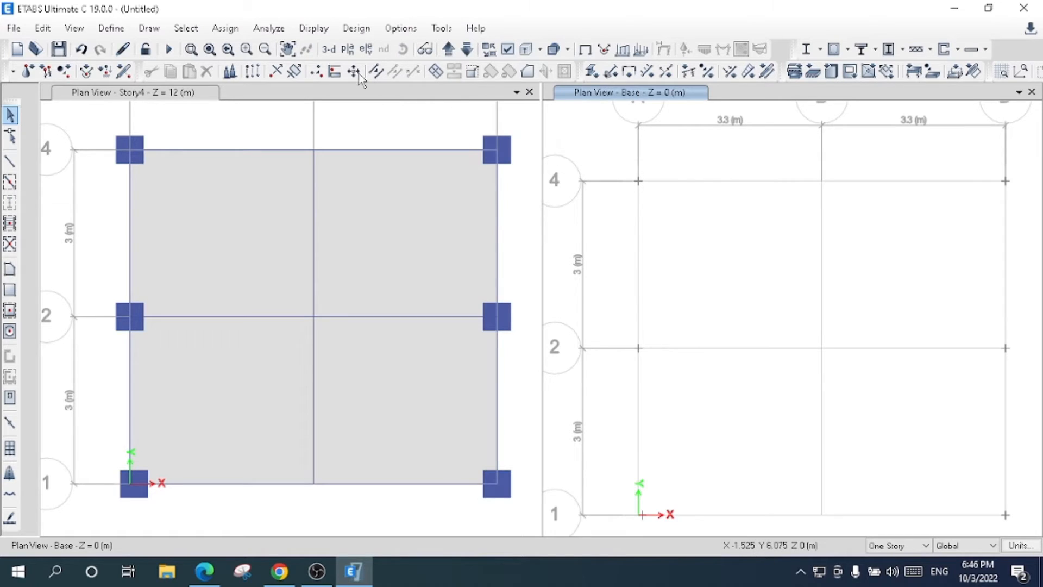
left_click(329, 50)
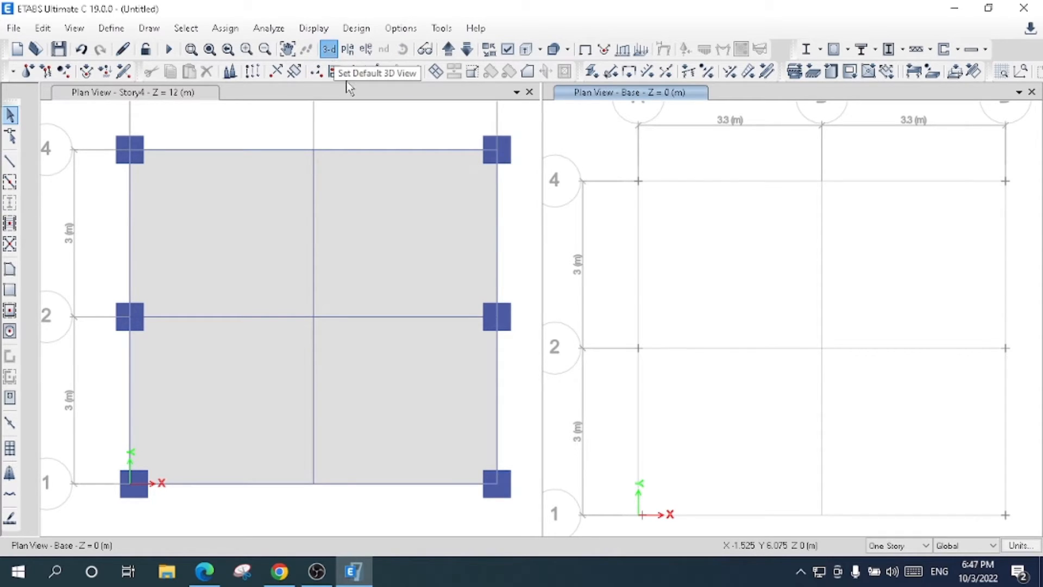
left_click(368, 51)
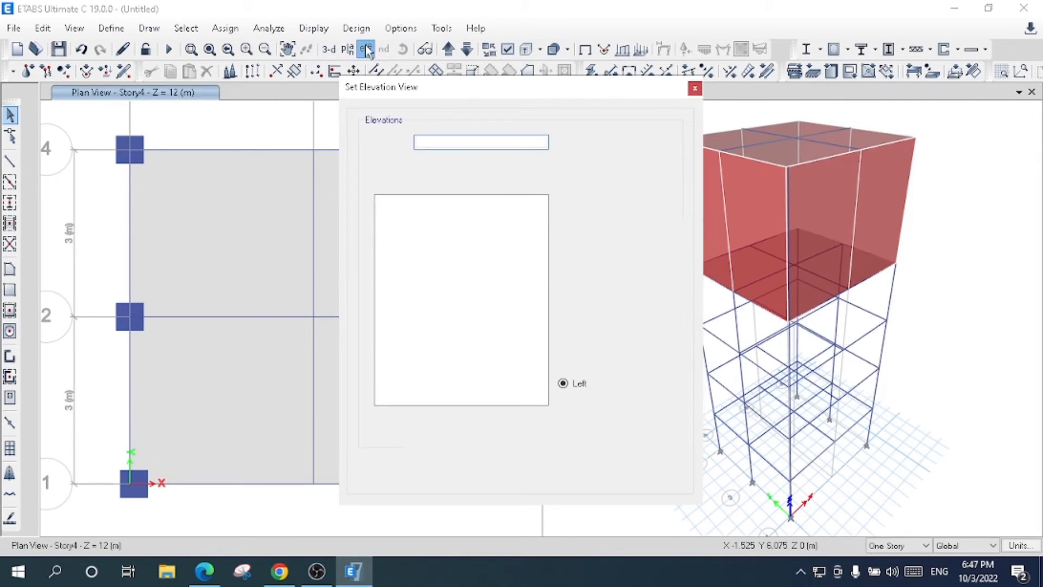
left_click(699, 86)
- In the Base plan, select all the base joints and assign them fixed restraints in all translations and rotations
left_click(348, 50)
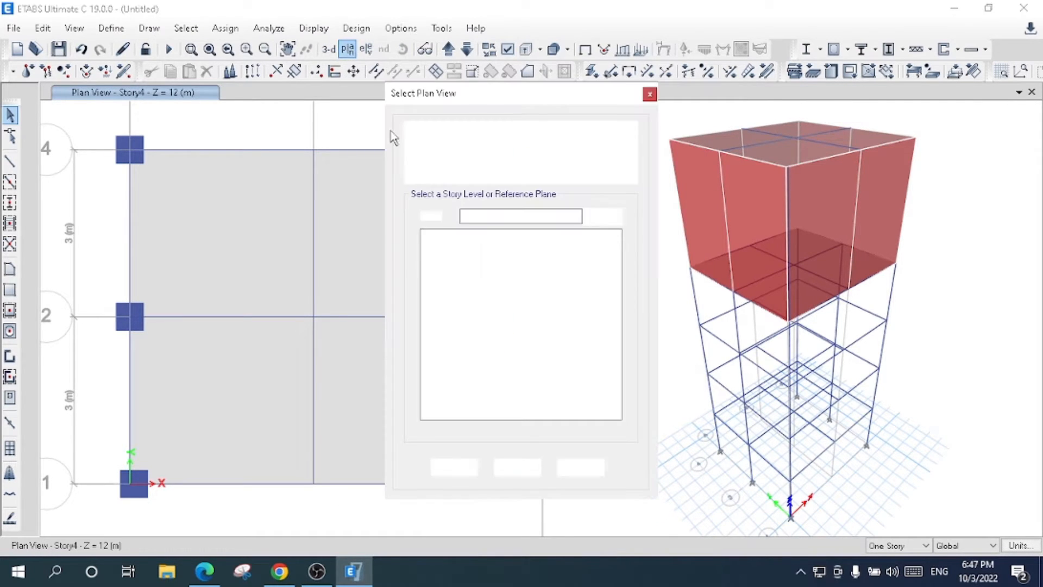
left_click(451, 277)
left_click(451, 285)
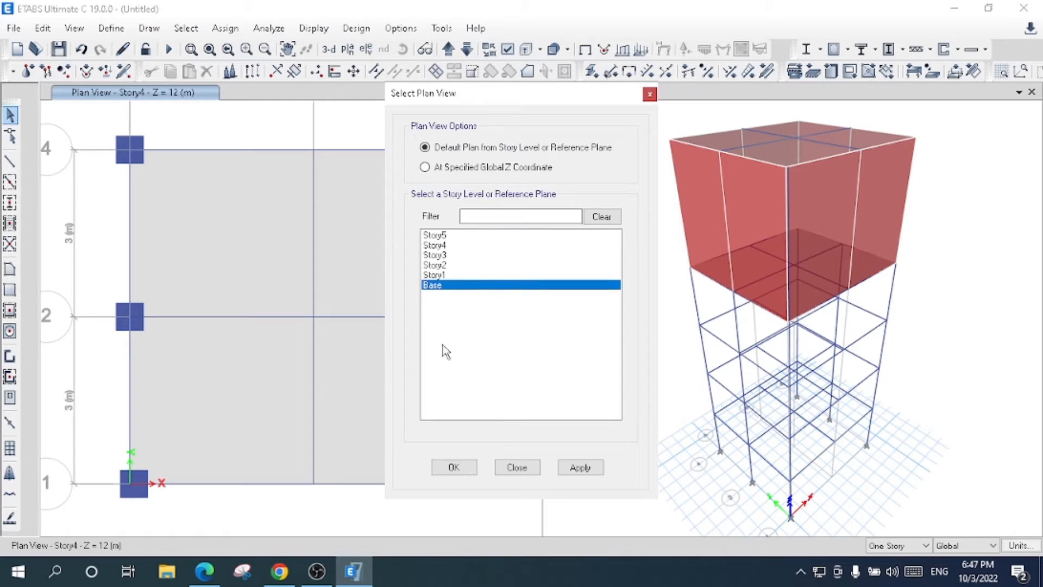
left_click(455, 468)
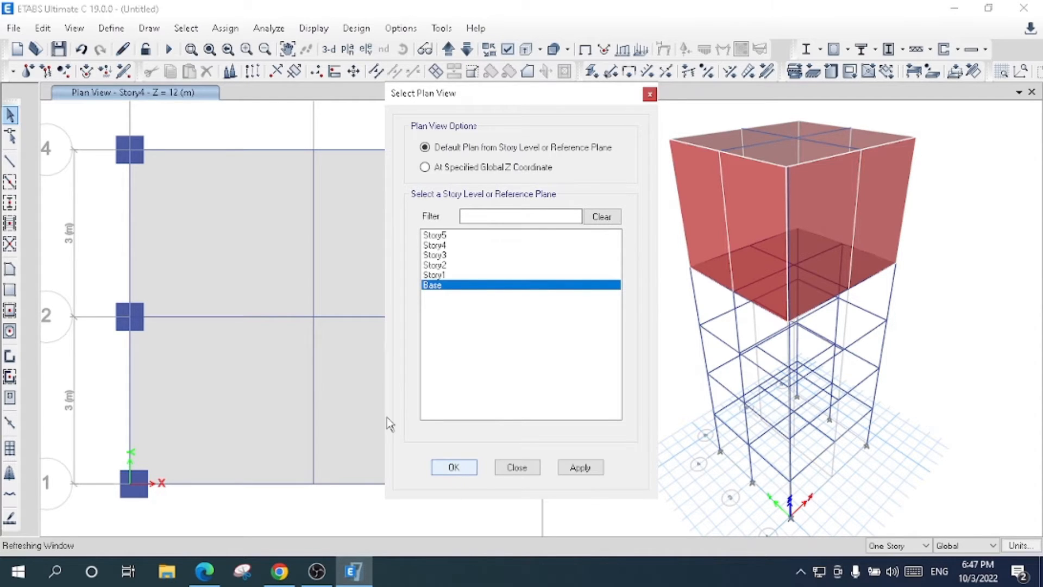
left_click_drag(109, 147, 523, 527)
left_click(225, 28)
mouse_move(263, 49)
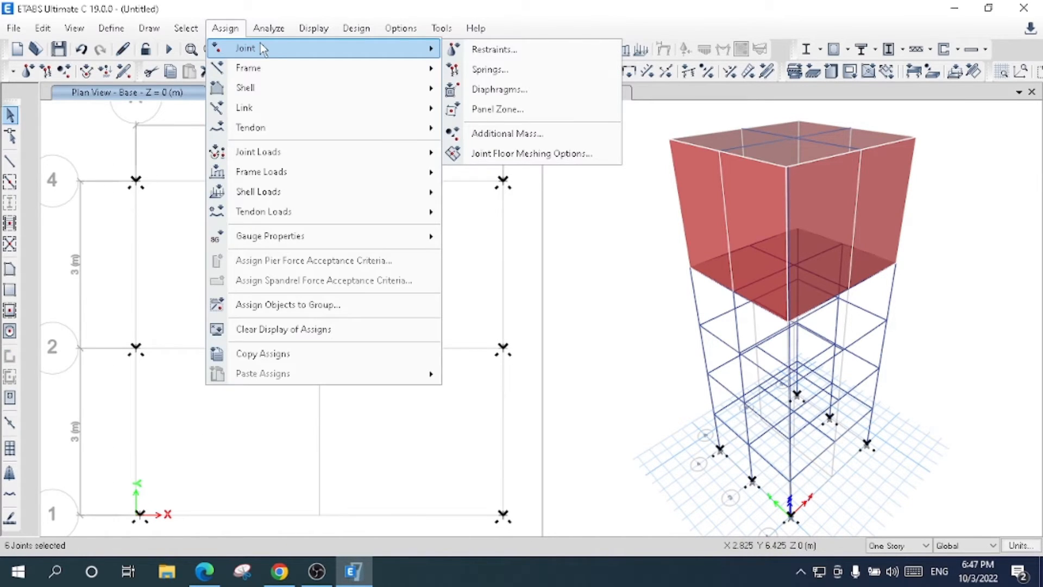
left_click(495, 49)
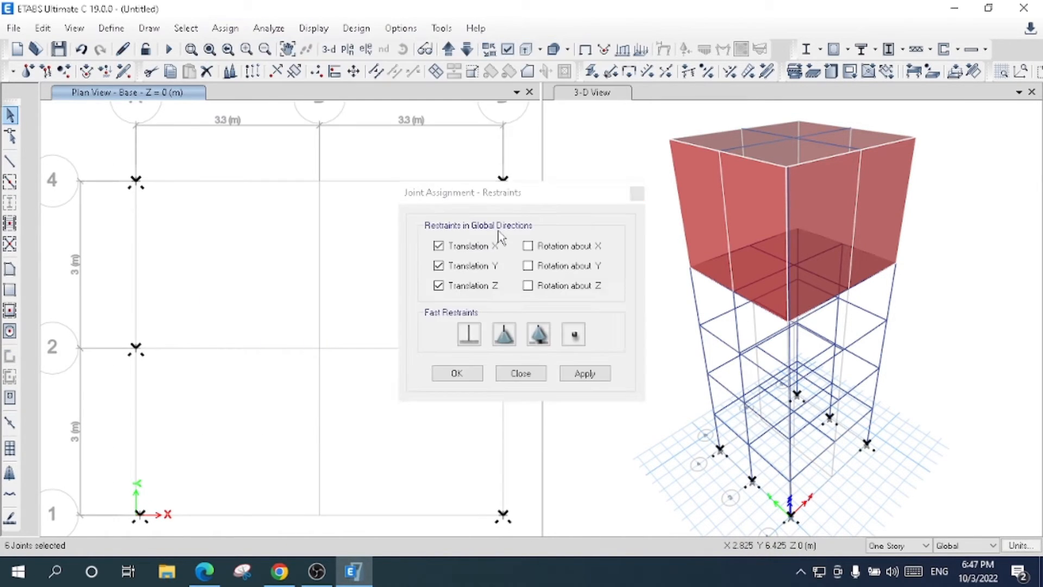
left_click(469, 335)
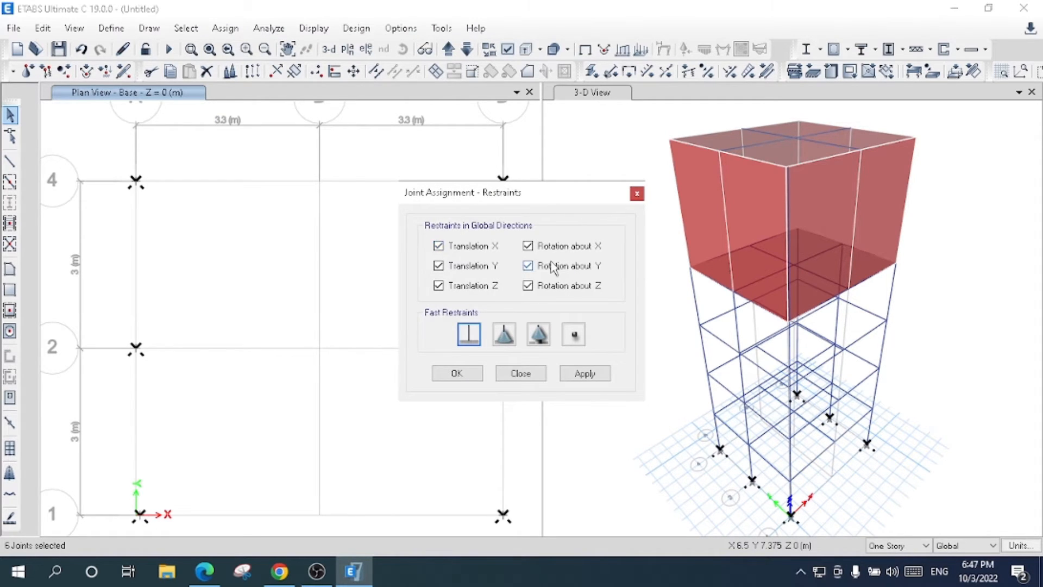
left_click(576, 376)
left_click(457, 375)
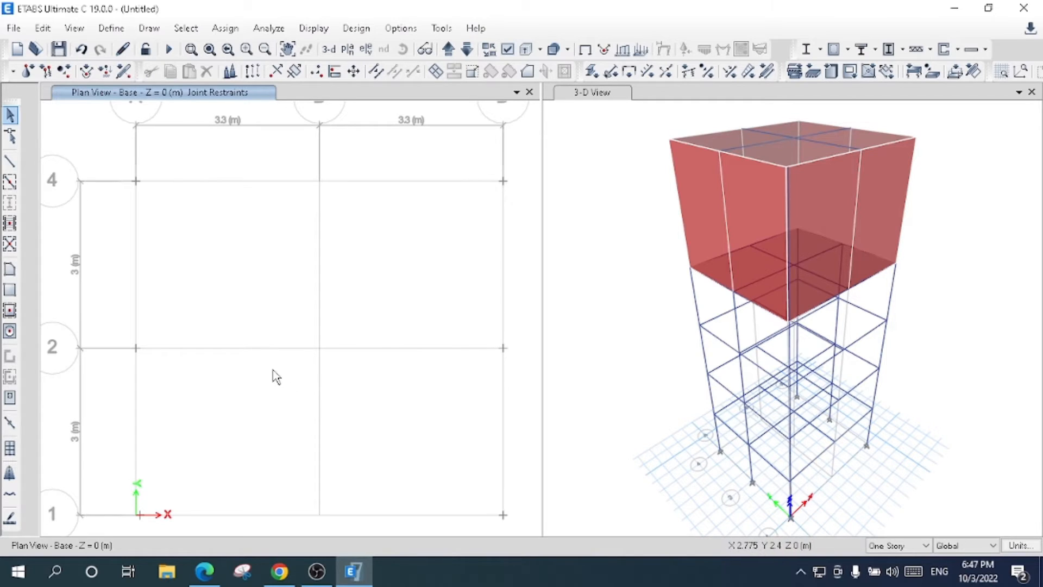
- Define a new load pattern EQ X of type Seismic with the ASCE 7-16 auto lateral load
left_click(111, 28)
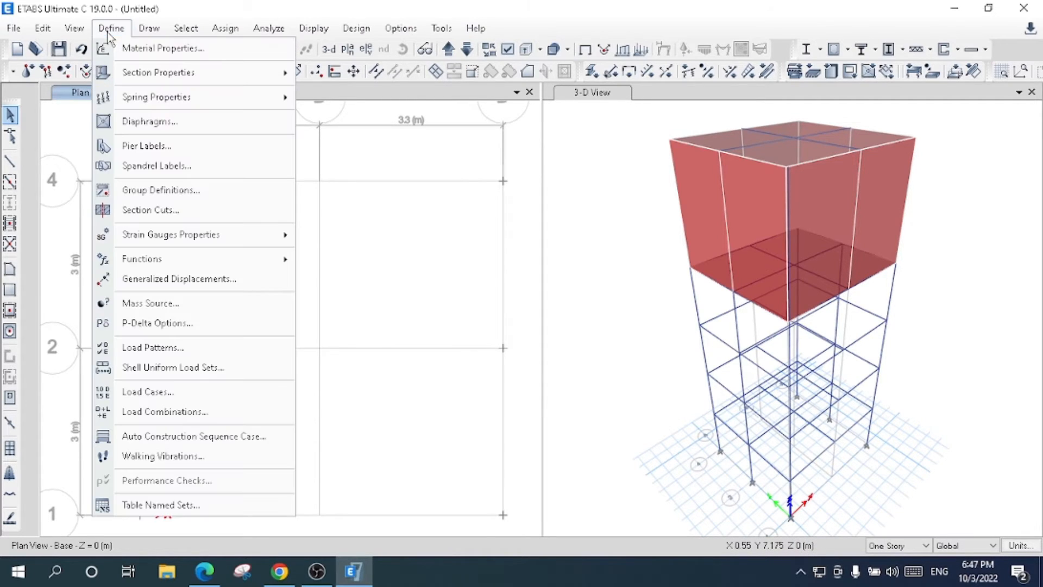
left_click(186, 346)
left_click(302, 261)
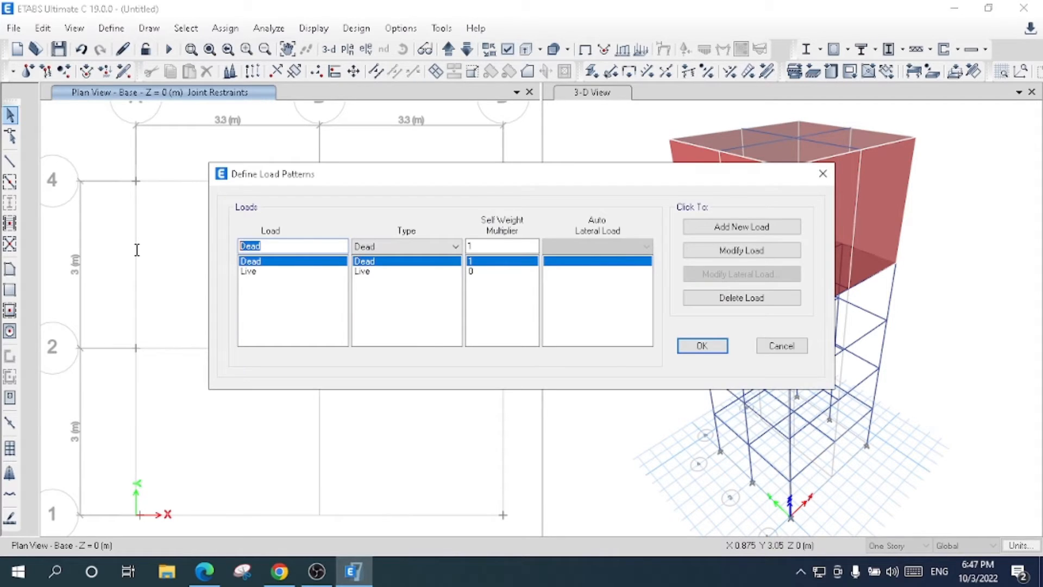
type("EQ X")
left_click(405, 246)
left_click(404, 330)
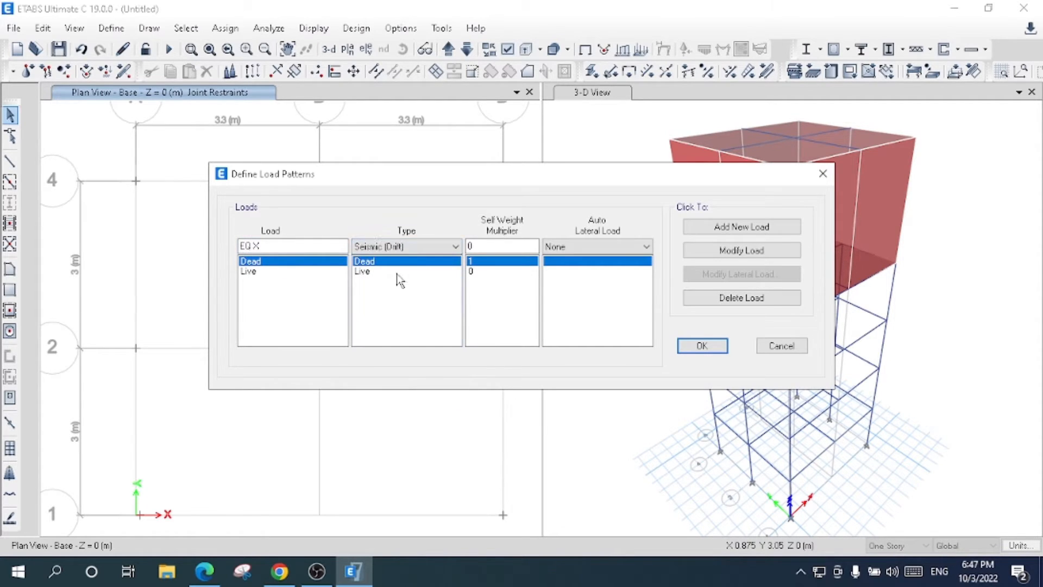
left_click(380, 246)
left_click(367, 320)
left_click(593, 250)
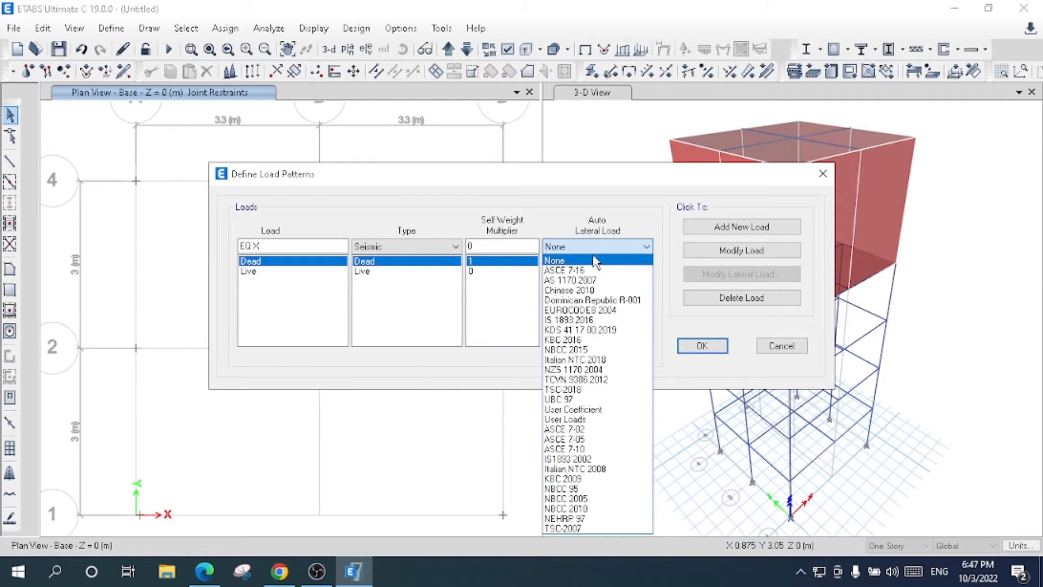
left_click(599, 271)
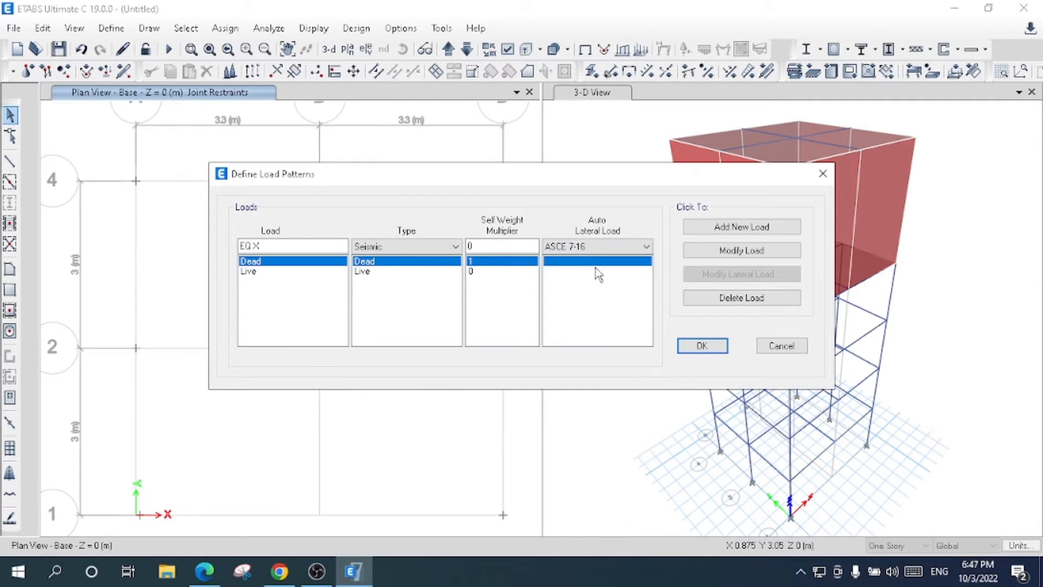
left_click(728, 226)
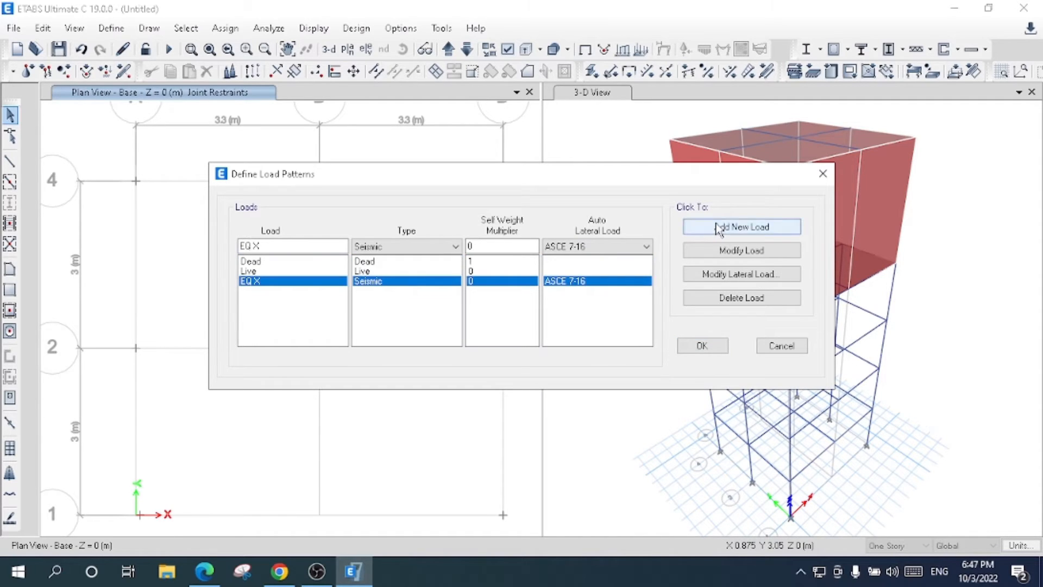
- Add the seismic load patterns EQ X -, EQ Y and EQ Y -, each with the ASCE 7-16 auto lateral load
type("-")
left_click(732, 228)
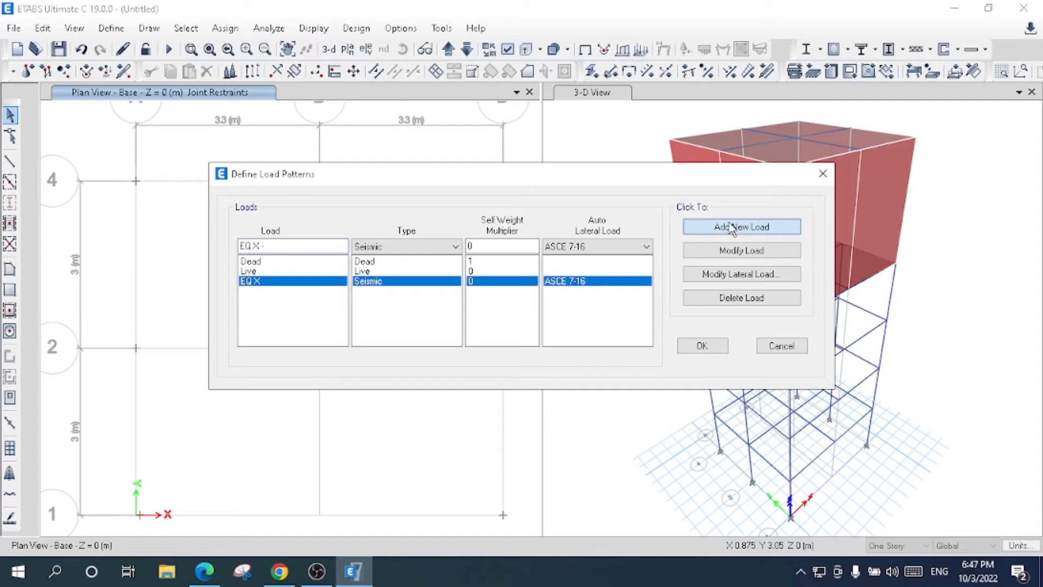
double_click(259, 246)
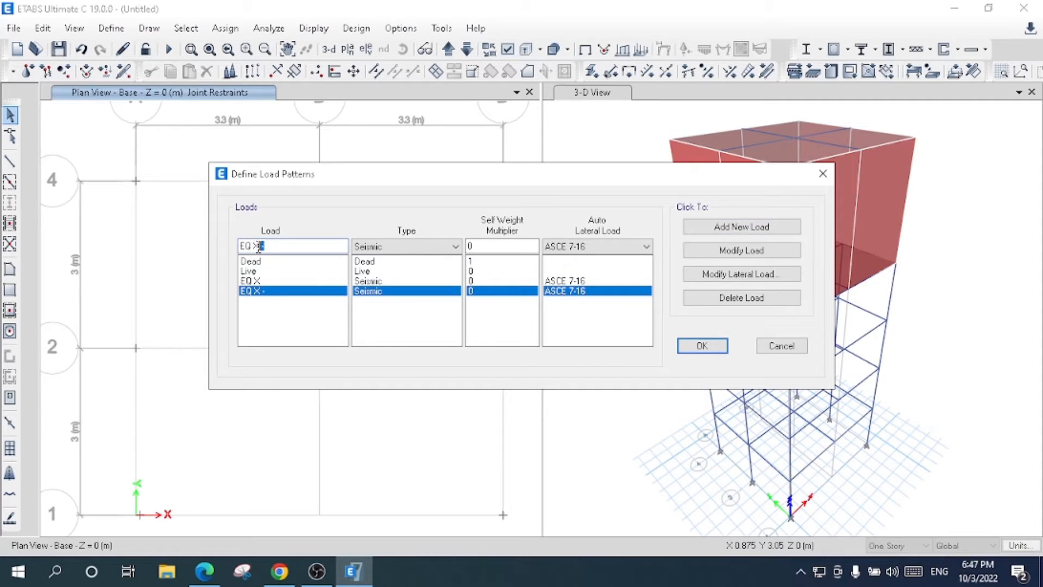
left_click_drag(263, 246, 253, 246)
key("BackSpace")
type("Y")
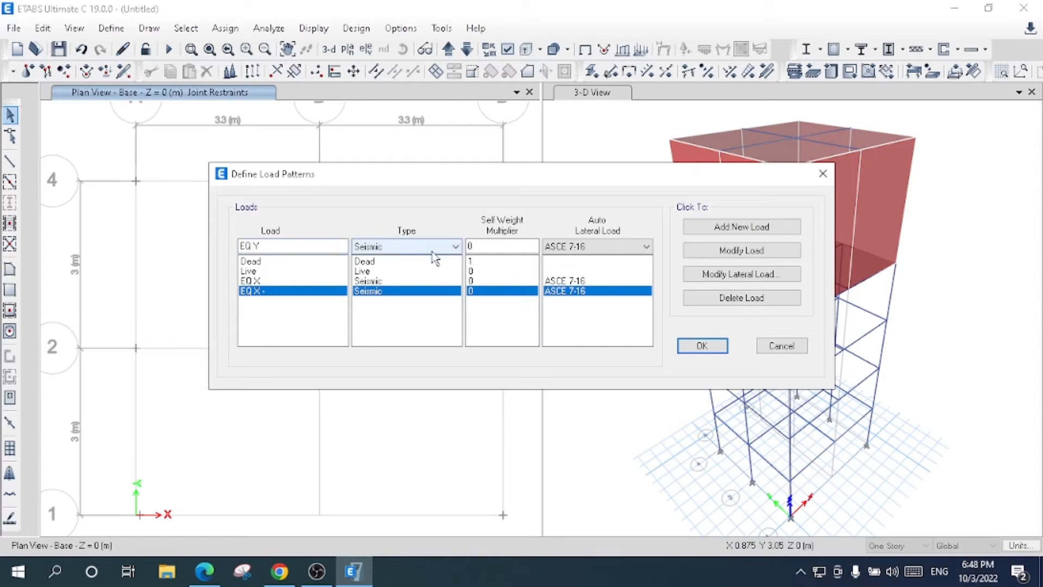
left_click(723, 232)
left_click(275, 244)
type("-")
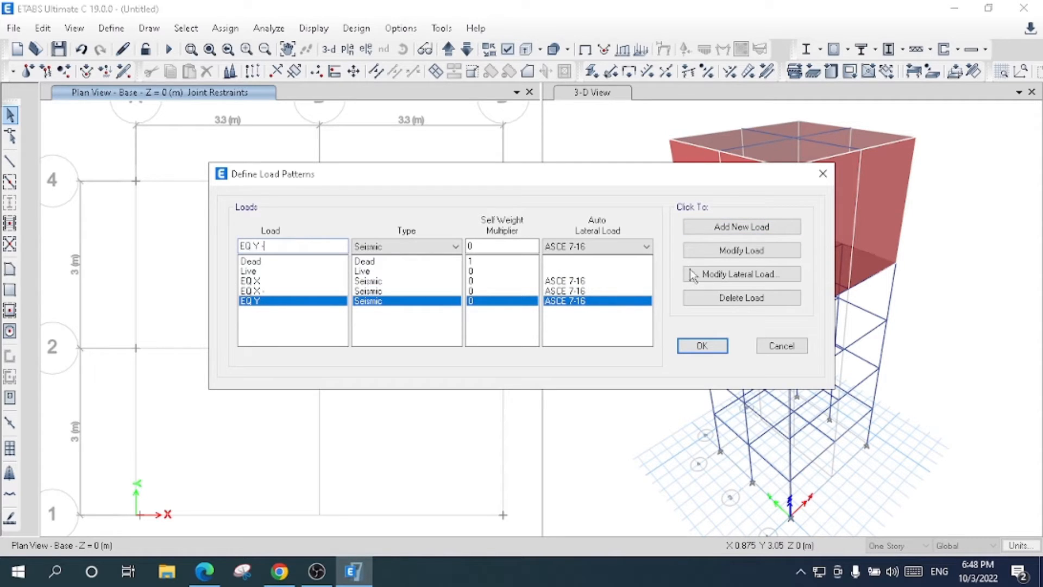
left_click(706, 227)
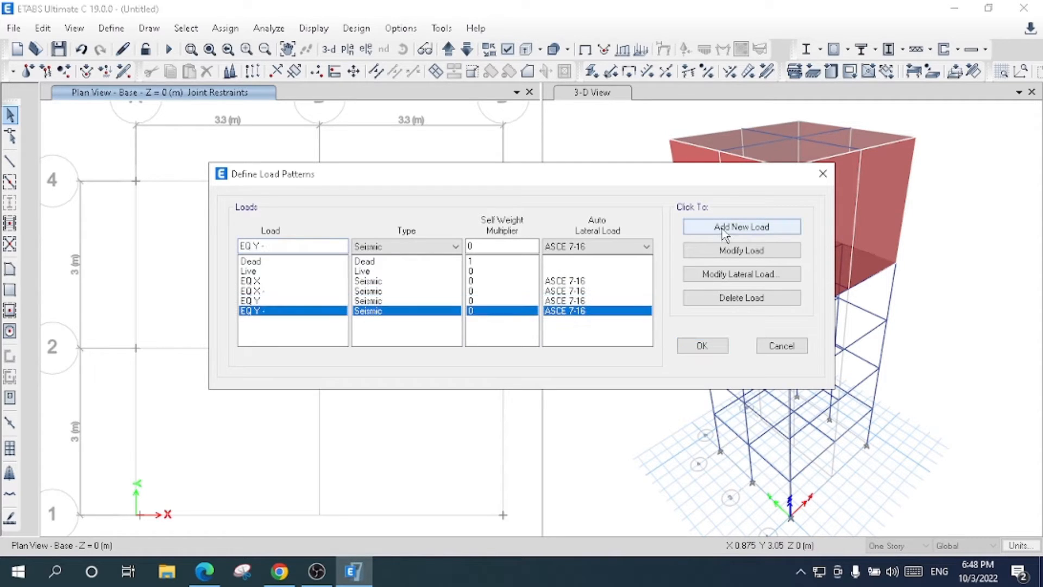
- Add a load pattern WIND X of type Wind with the ASCE 7-16 auto lateral load
left_click_drag(283, 244, 157, 257)
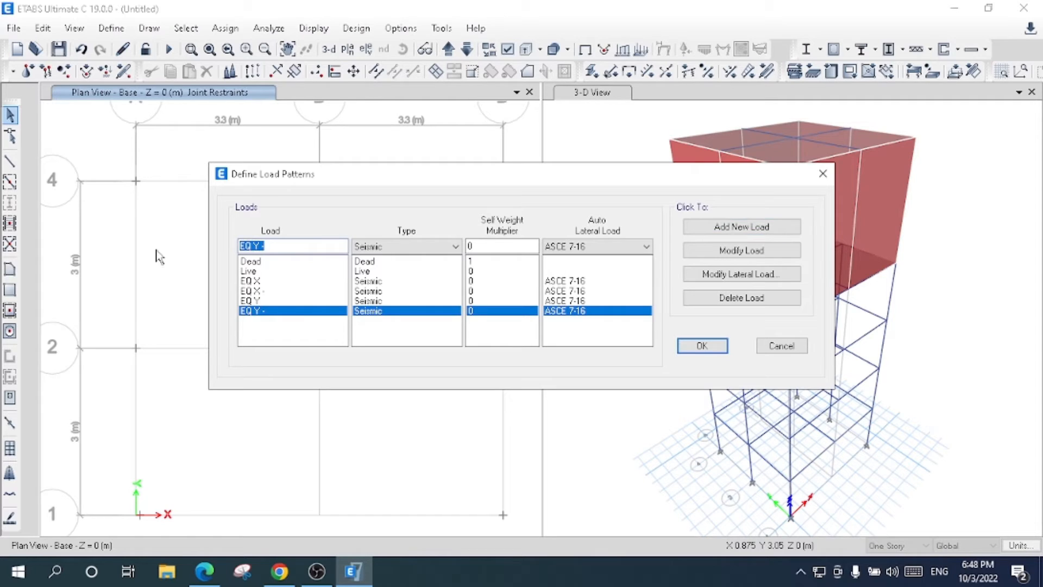
type("WIND X")
left_click(398, 247)
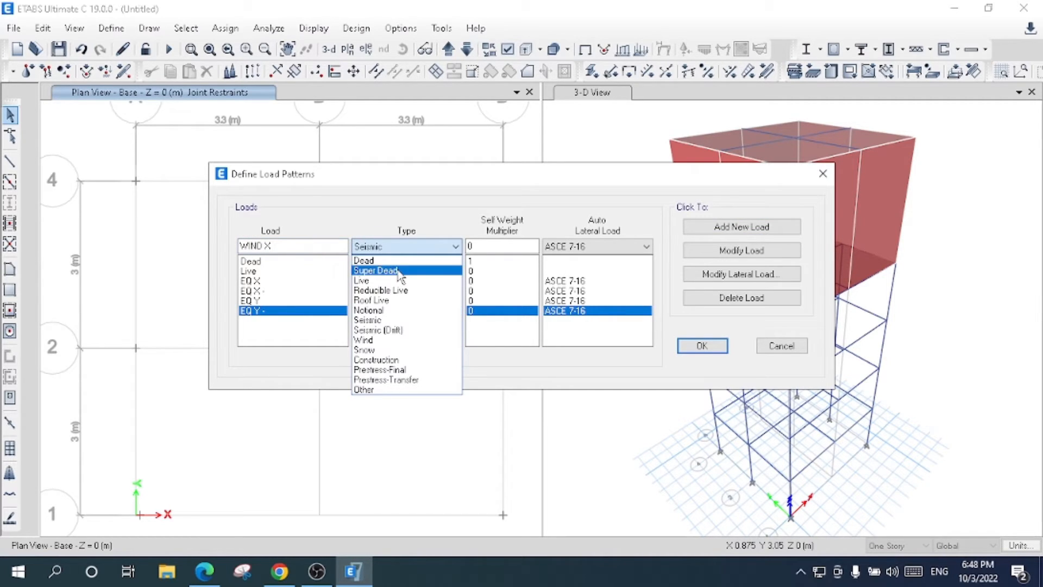
left_click(375, 340)
left_click(610, 246)
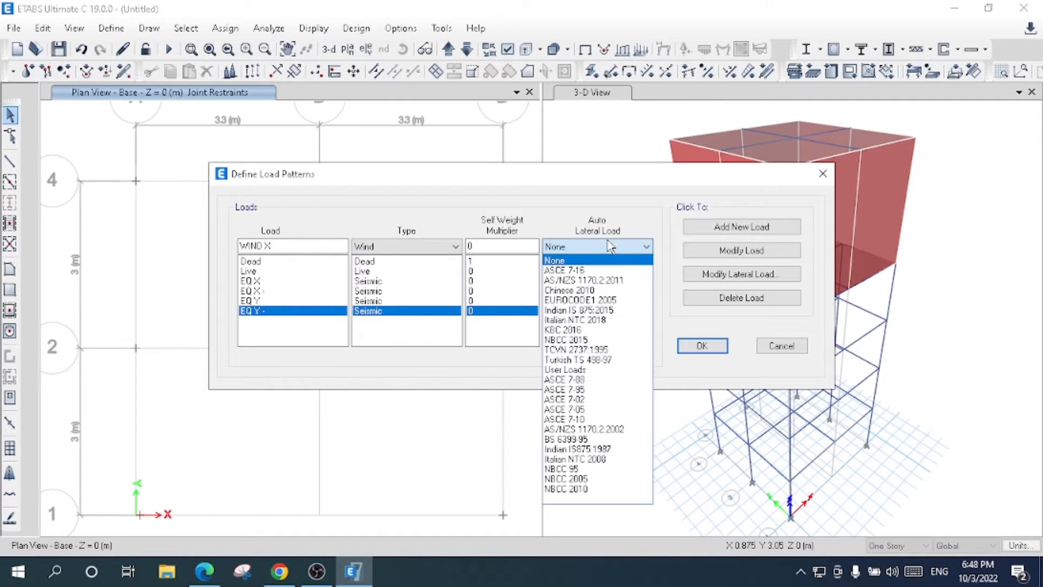
left_click(617, 268)
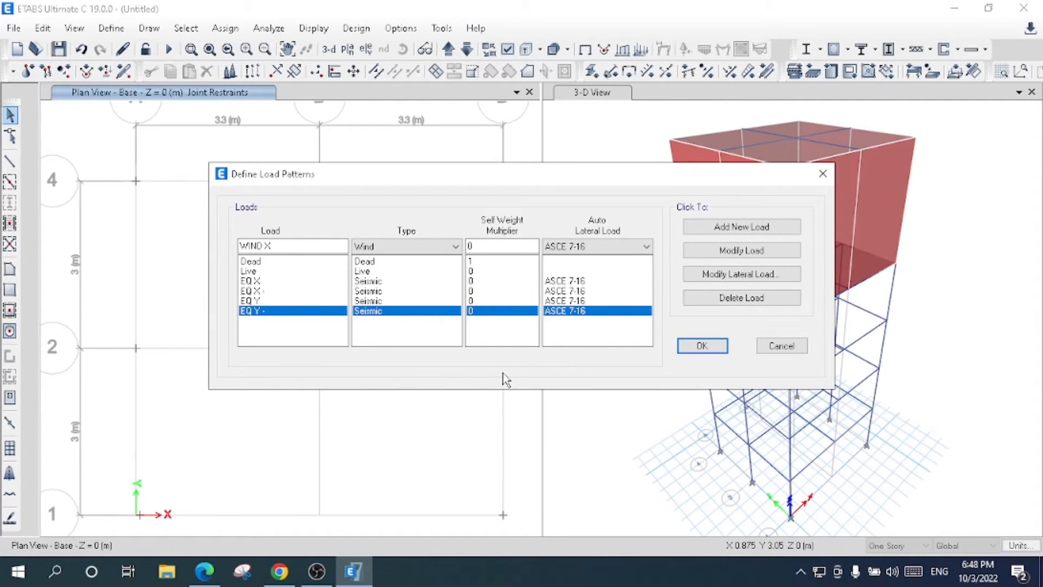
left_click(754, 230)
- Add a load pattern WIND Y with the same Wind type and ASCE 7-16 auto lateral load
left_click(318, 246)
key("BackSpace")
type("Y")
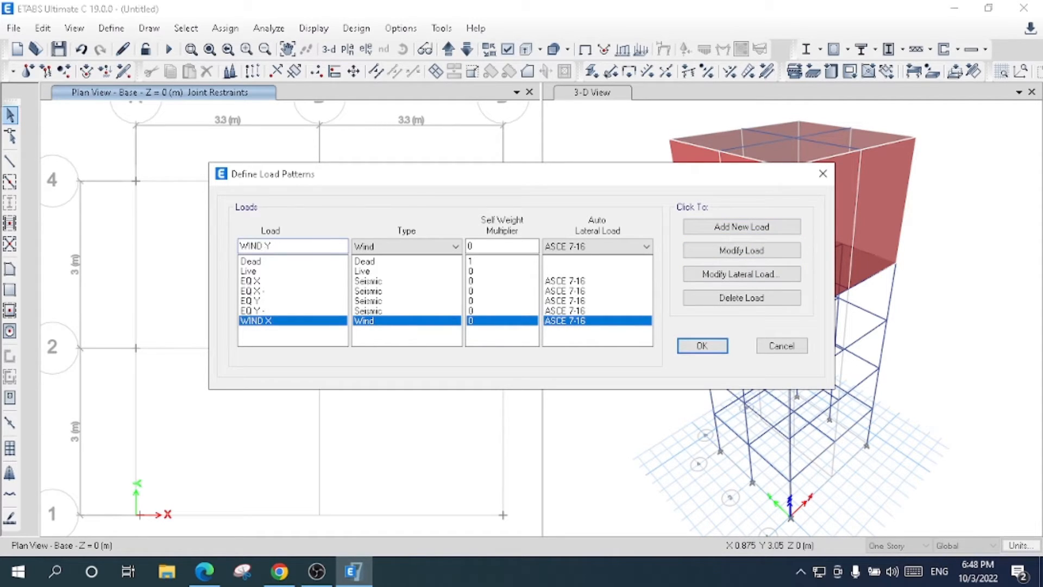
left_click(723, 226)
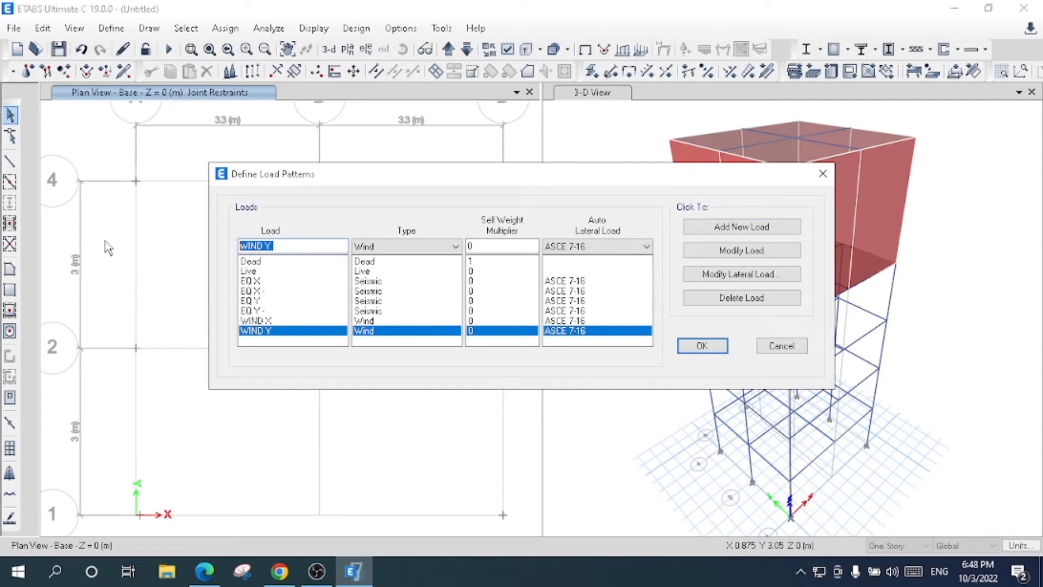
- Add a load pattern named Water Pressure of type Other
type("WIN")
key("BackSpace")
key("BackSpace")
key("BackSpace")
type("Water Pressure")
left_click(399, 247)
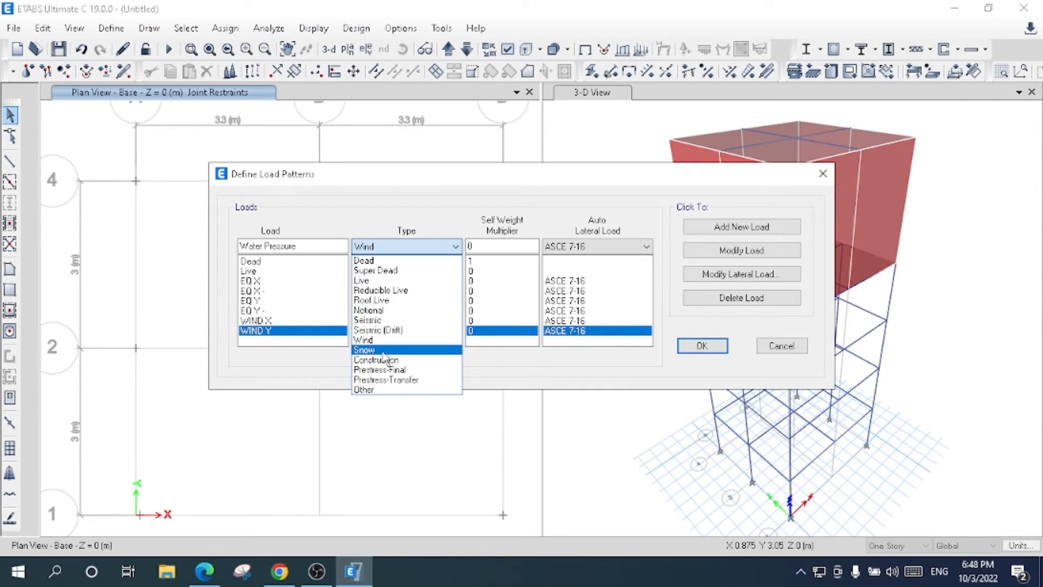
left_click(378, 390)
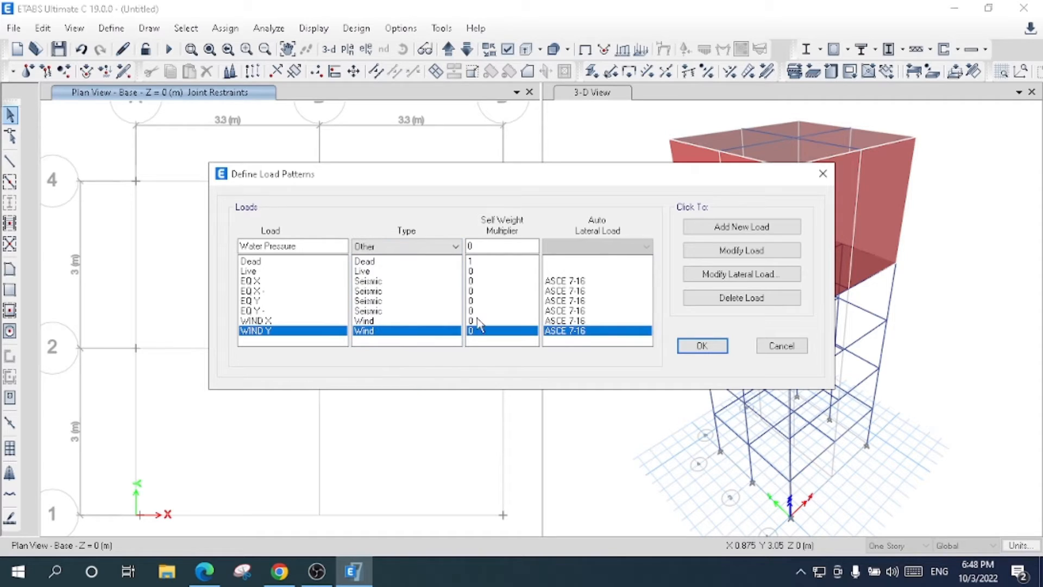
left_click(695, 231)
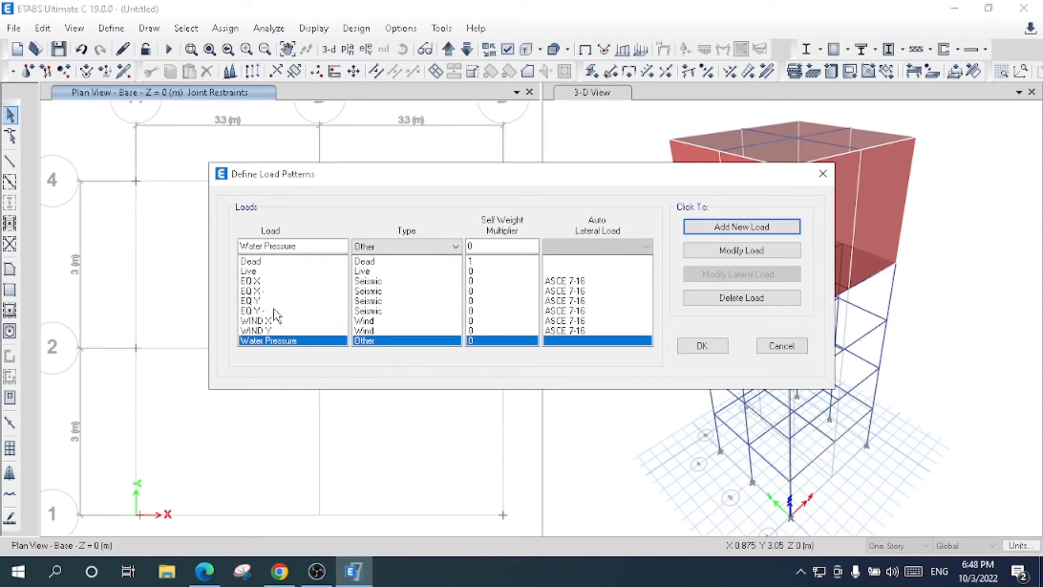
- Open the lateral load settings of EQ X and leave only X Dir + Eccentricity enabled
left_click(251, 281)
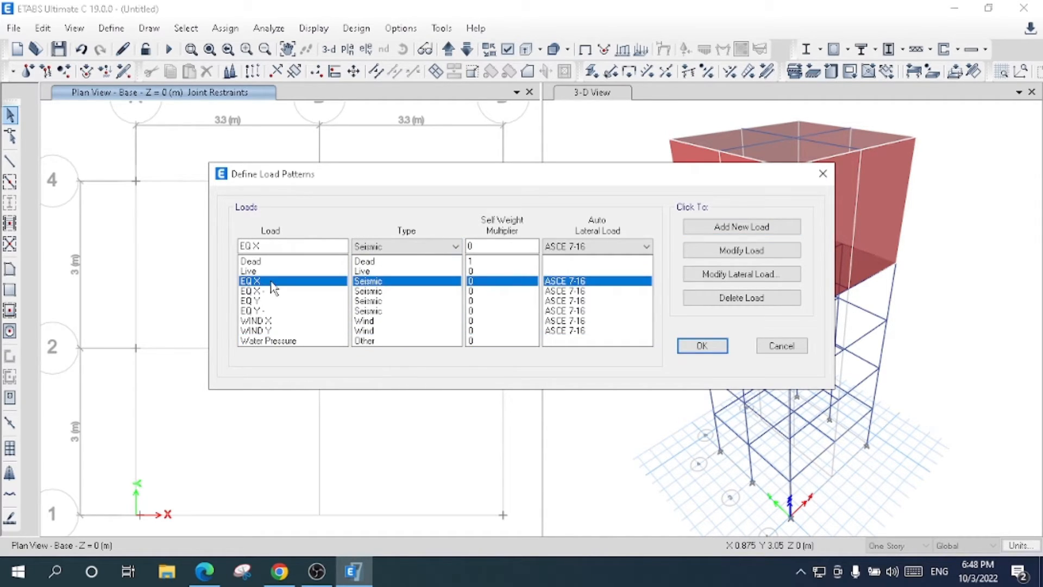
left_click(716, 275)
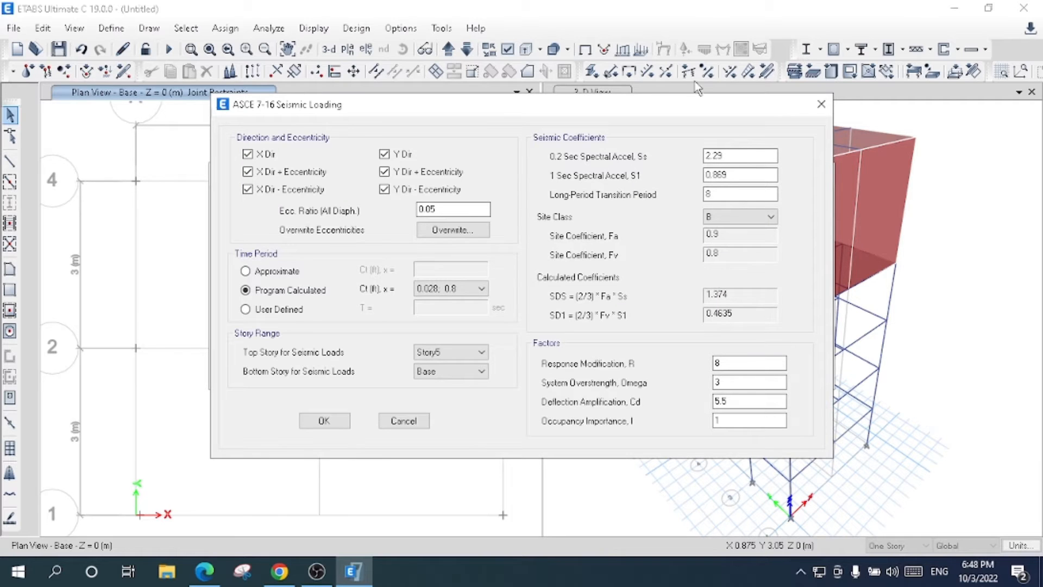
left_click_drag(463, 111, 563, 120)
left_click(382, 200)
left_click(360, 167)
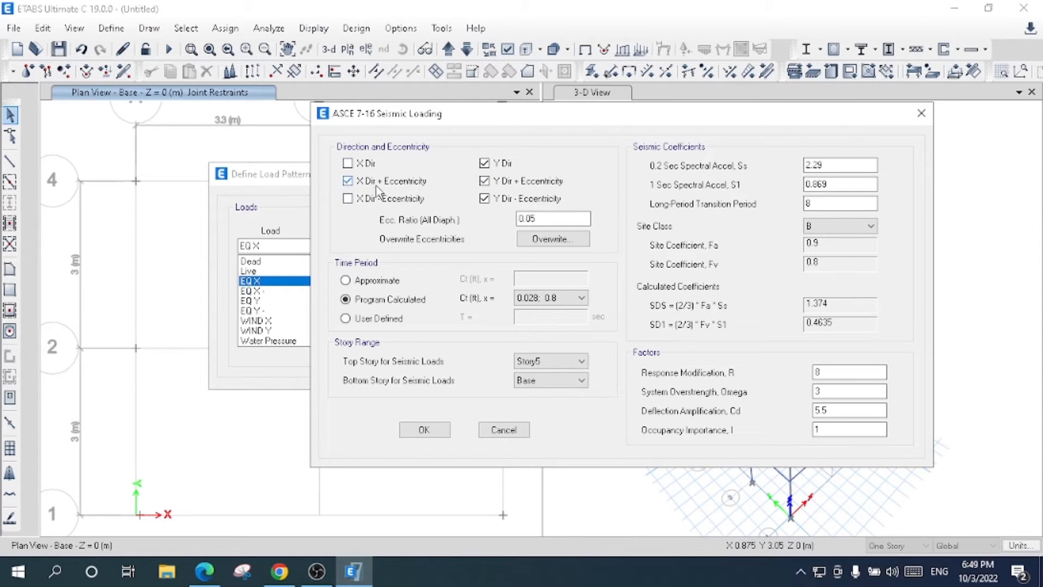
left_click(485, 199)
left_click(496, 164)
left_click(500, 182)
- Set EQ X's seismic coefficients to Ss 1.15, S1 0.5 and site class C, and accept the loading
left_click(827, 166)
left_click_drag(827, 166, 783, 169)
type("1.15")
left_click_drag(866, 184, 734, 181)
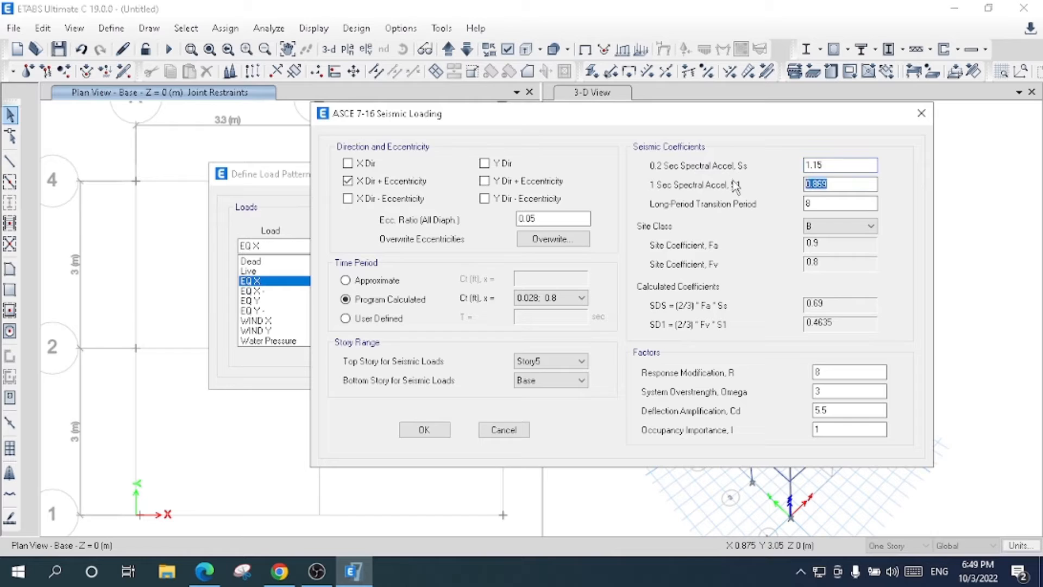
type("0.5")
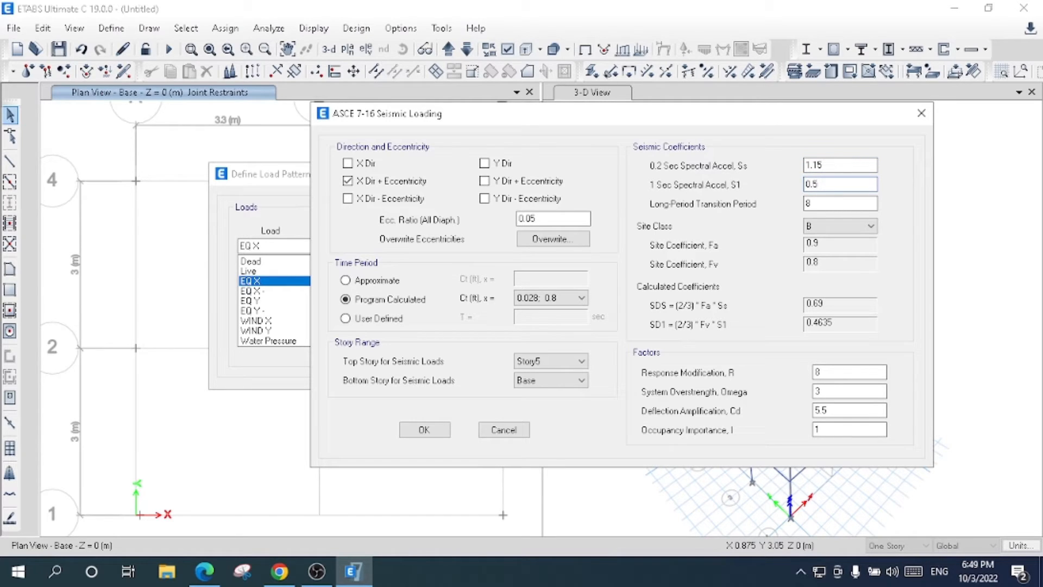
left_click(864, 226)
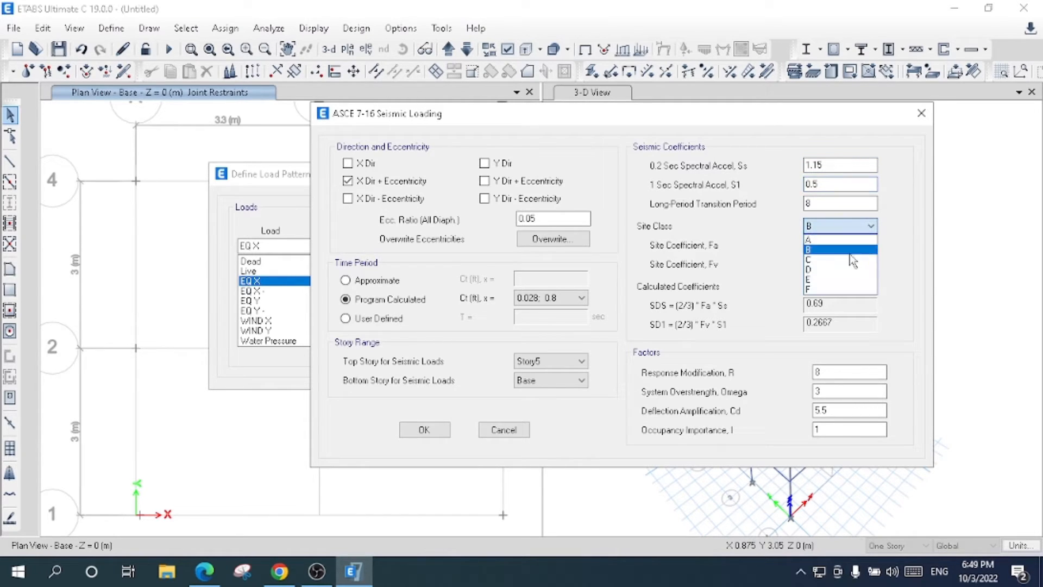
left_click(846, 260)
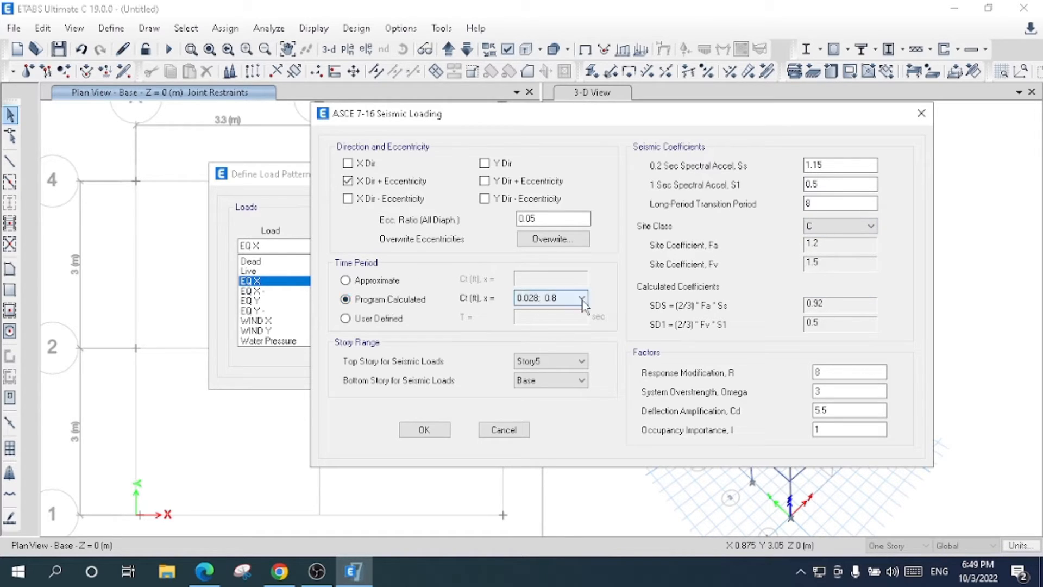
double_click(832, 373)
left_click(825, 390)
left_click(829, 410)
left_click(835, 426)
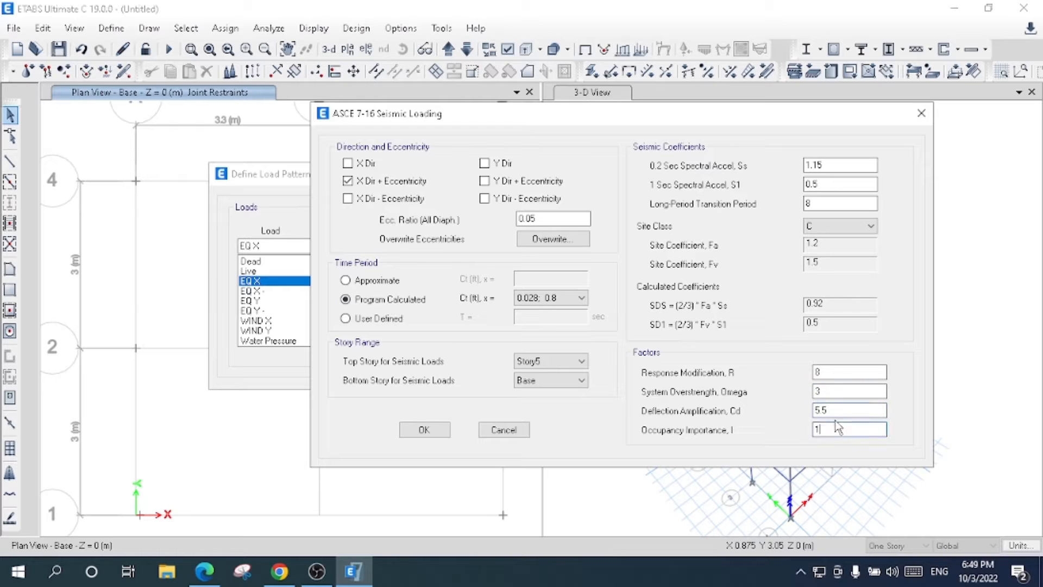
left_click(419, 433)
- Open the lateral load settings of EQ X - and leave only X Dir - Eccentricity enabled
left_click(286, 292)
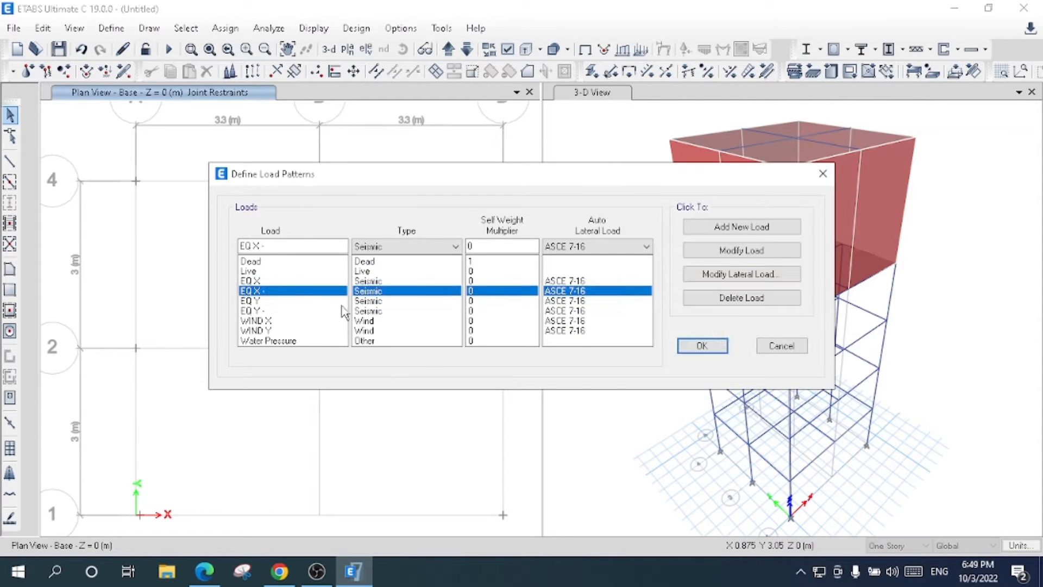
left_click(726, 277)
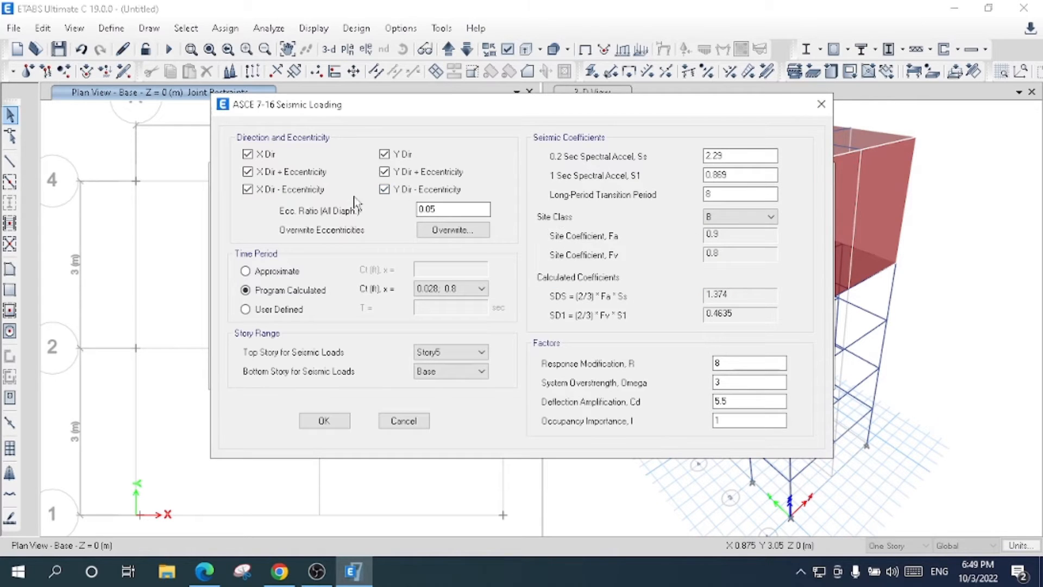
left_click(278, 173)
left_click(264, 155)
left_click(384, 190)
left_click(388, 156)
left_click(386, 172)
- Give EQ X - an Ss of 1.15, an S1 of 0.5 and site class C, and accept the loading
left_click(738, 158)
type("1.15")
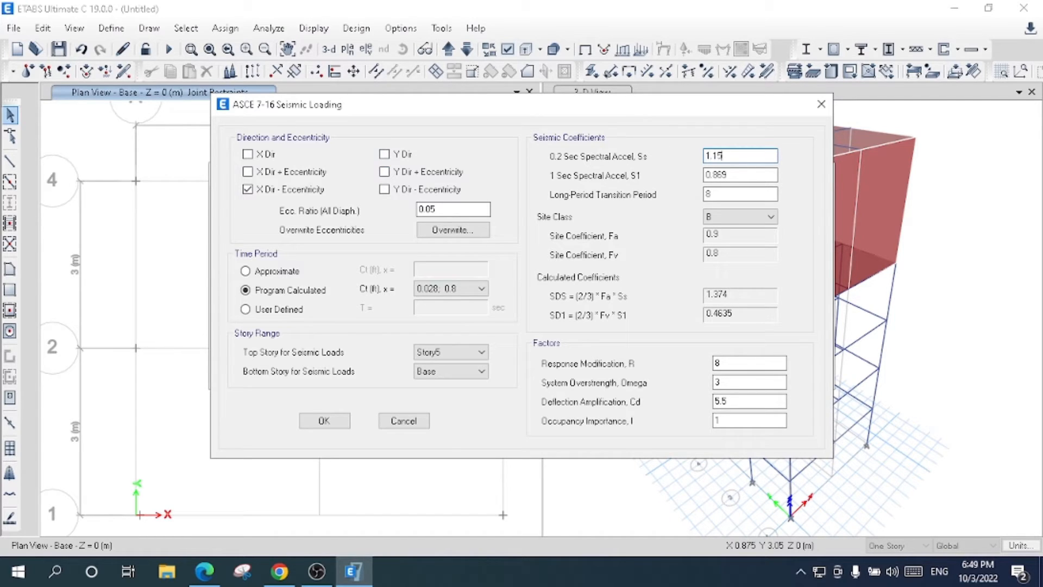
key("Tab")
type("0.5")
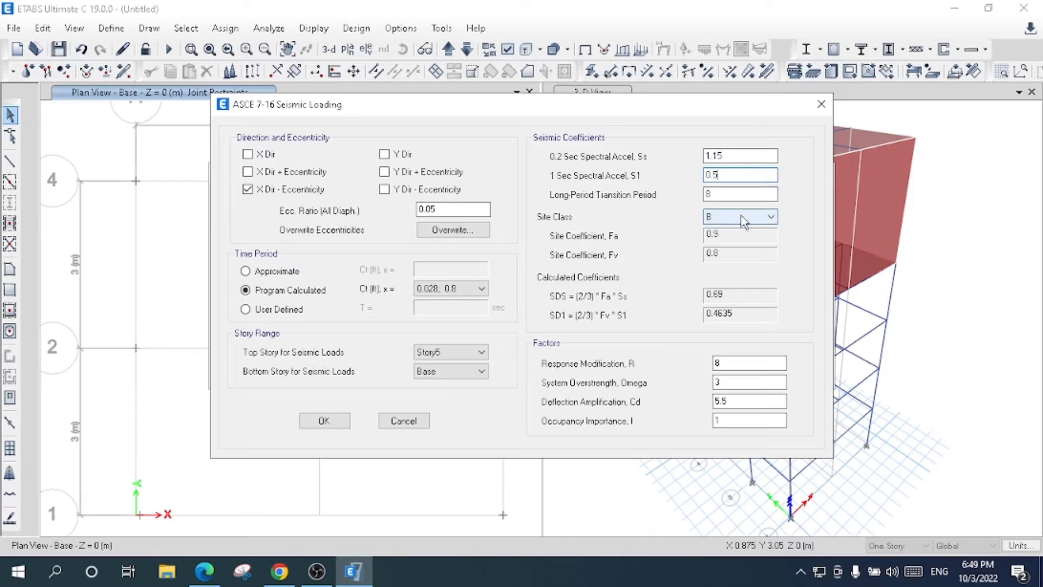
left_click(744, 222)
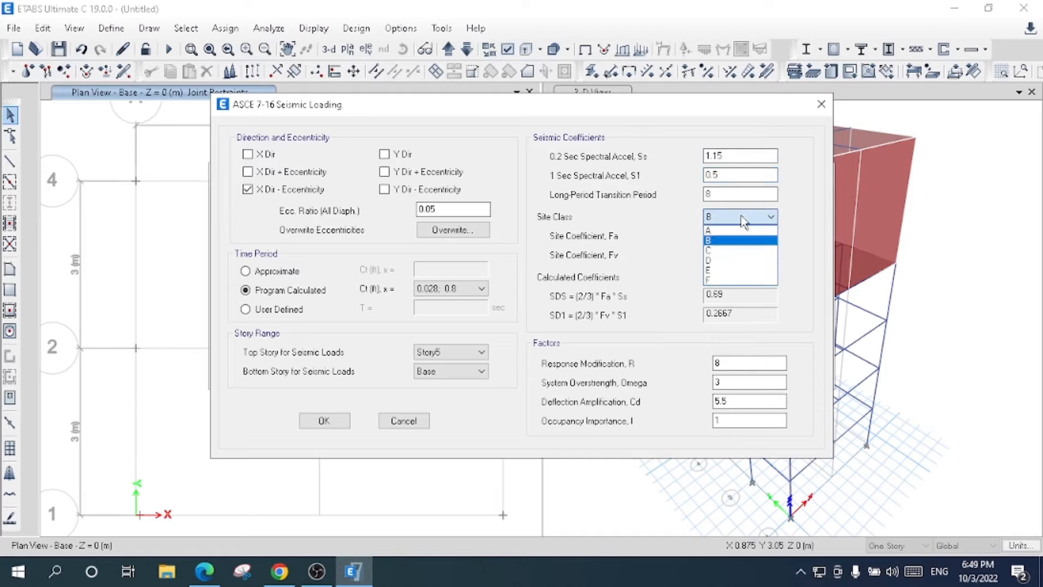
left_click(739, 249)
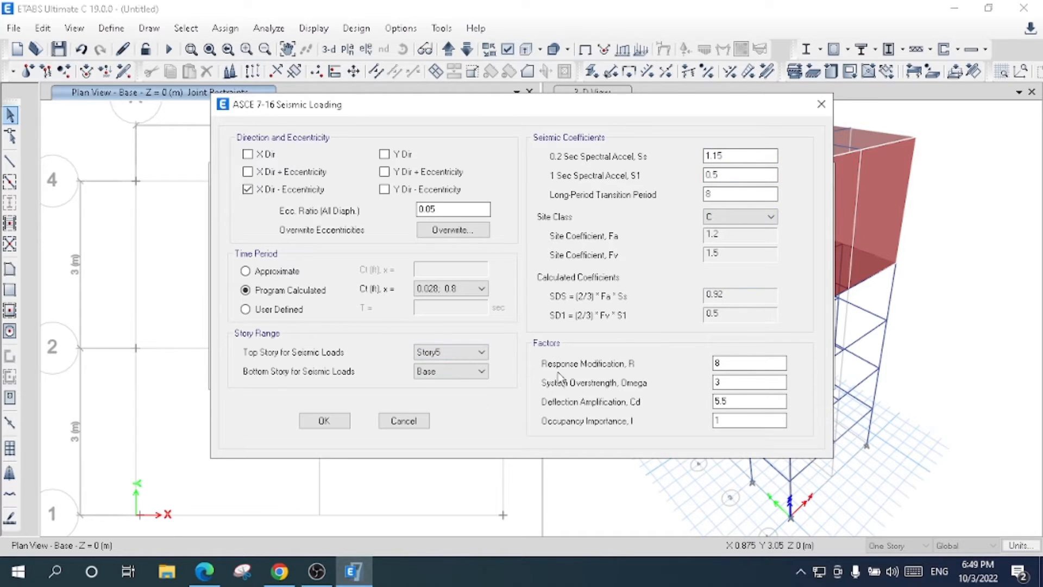
left_click(324, 421)
- Open the lateral load settings of EQ Y and leave only Y Dir + Eccentricity enabled
left_click(277, 302)
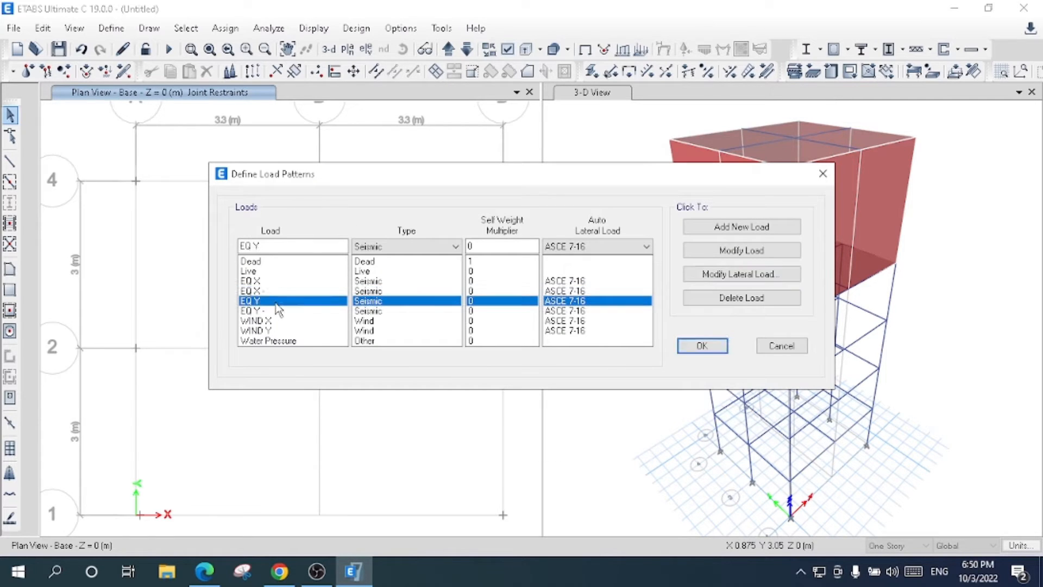
left_click(717, 279)
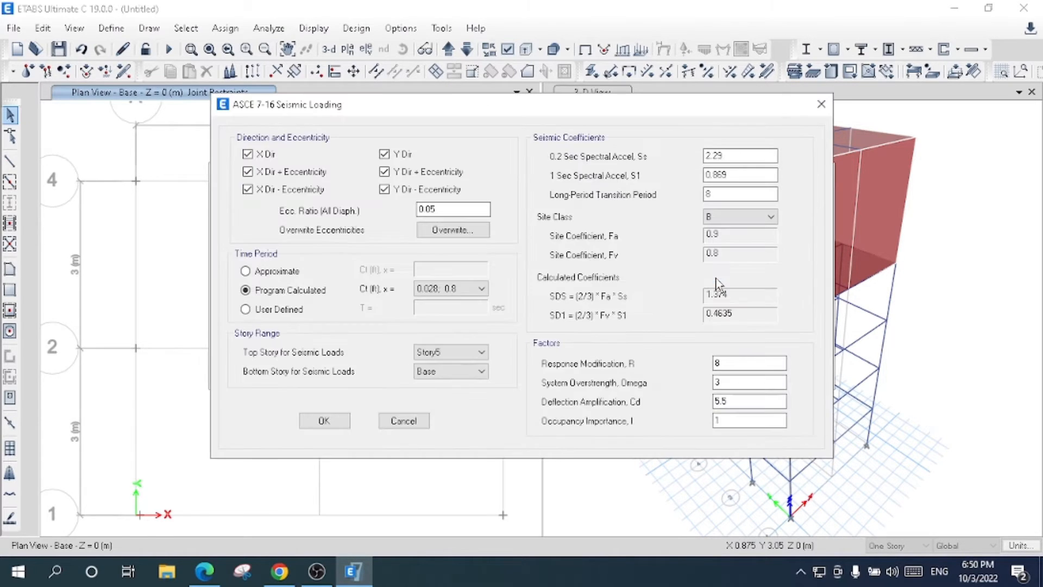
left_click(297, 154)
left_click(403, 191)
left_click(401, 156)
- Set EQ Y's seismic coefficients to Ss 1.15, S1 0.5 and site class C, and accept the loading
double_click(715, 156)
type("1.15")
left_click(745, 175)
double_click(745, 175)
type("0.5")
left_click(728, 216)
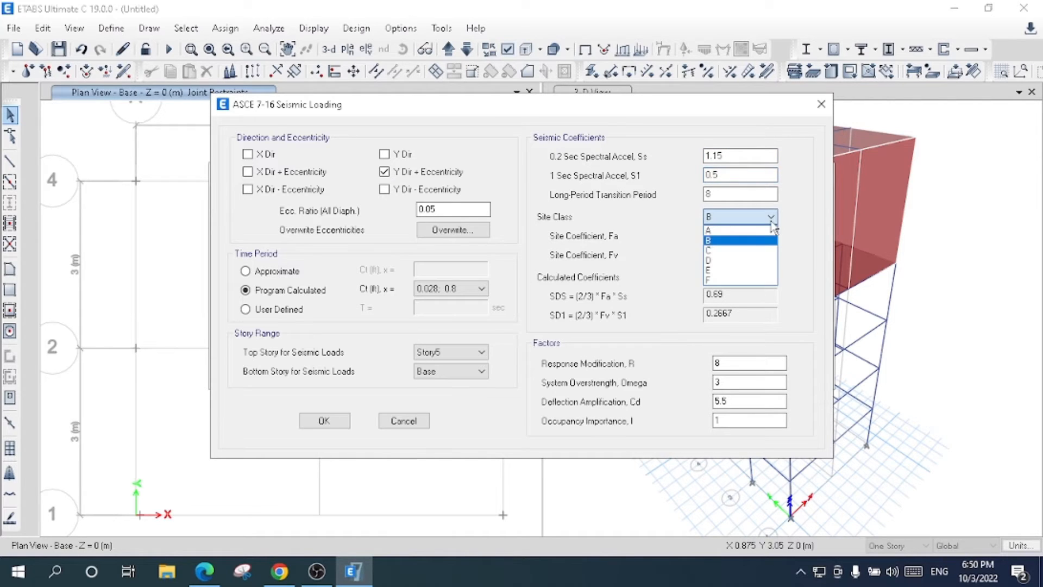
left_click(754, 242)
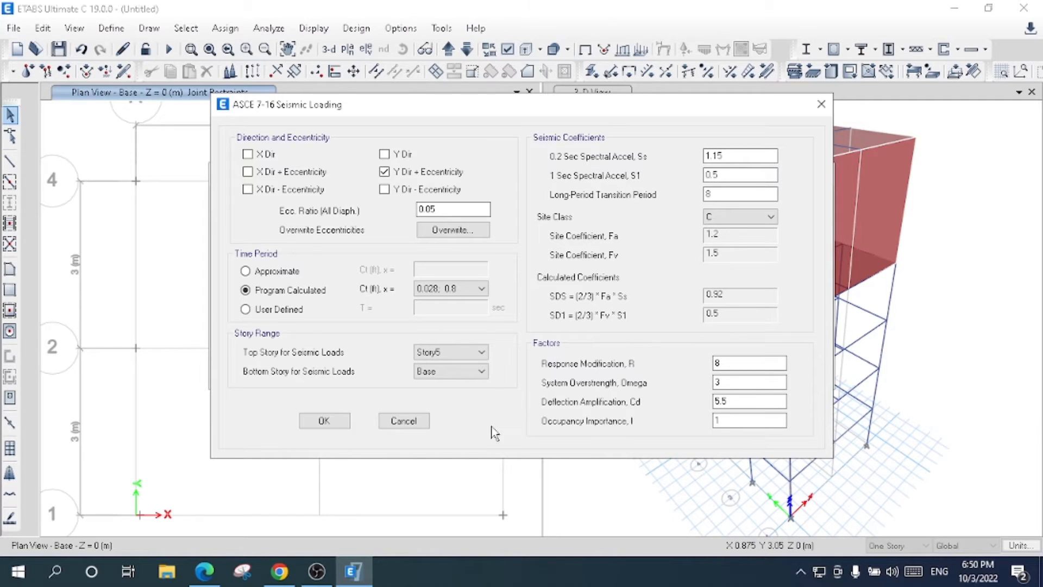
left_click(324, 421)
- Open the lateral load settings of EQ Y - and leave only Y Dir - Eccentricity enabled
left_click(304, 311)
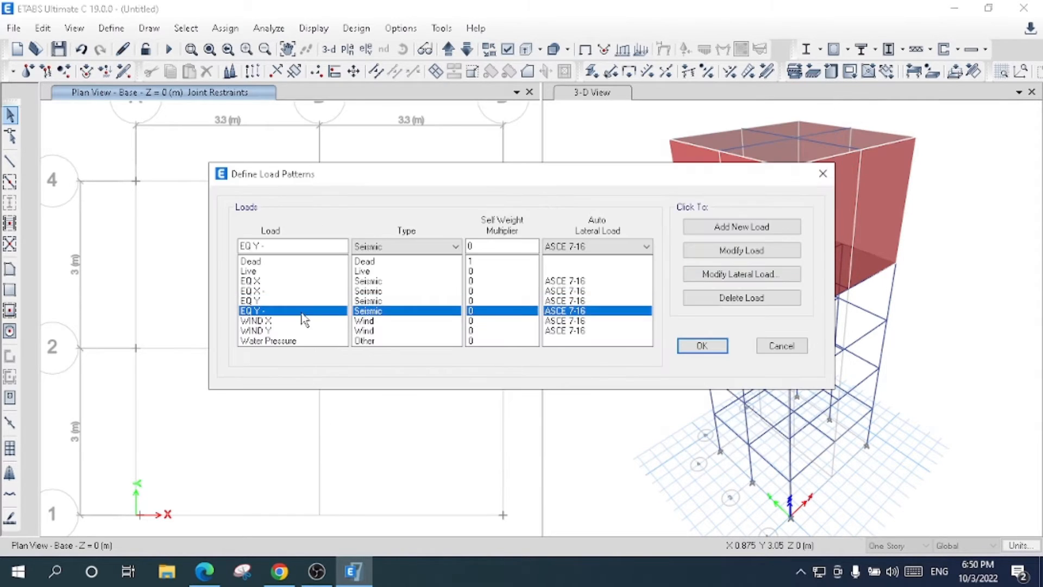
left_click(709, 277)
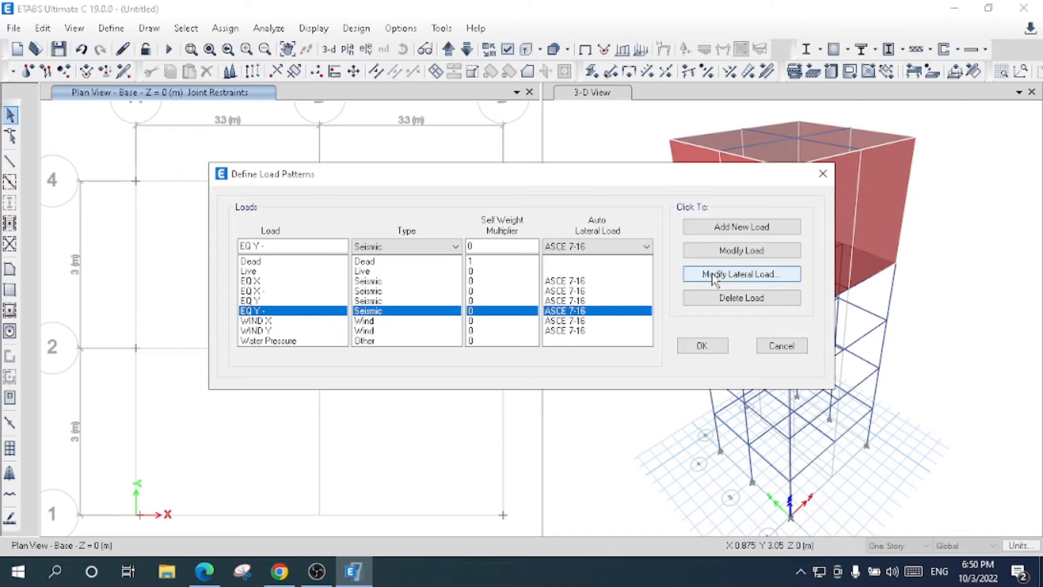
left_click(271, 189)
left_click(271, 172)
left_click(270, 154)
left_click(389, 171)
left_click(386, 155)
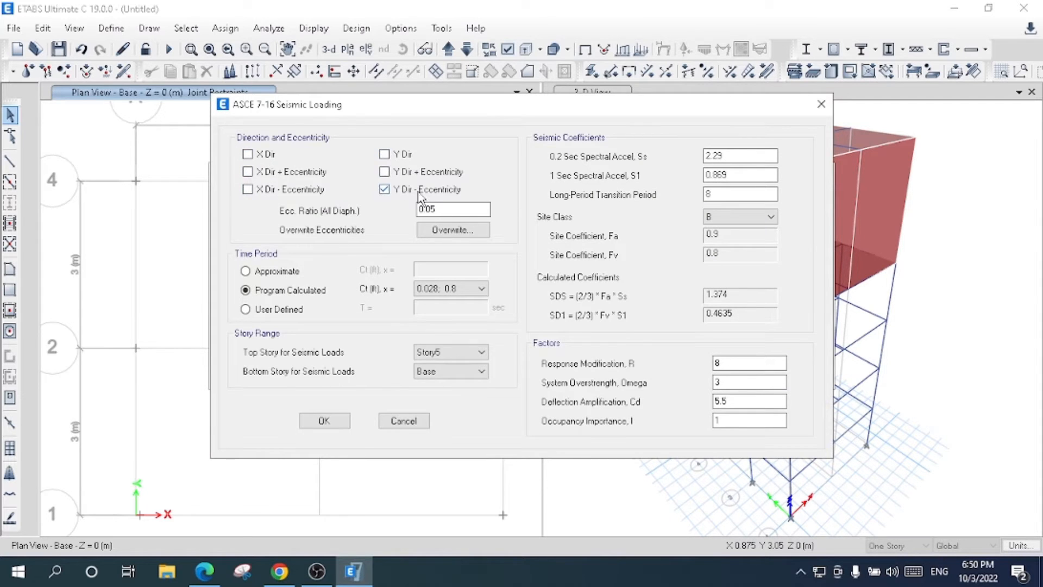
left_click(453, 191)
left_click(454, 194)
- Give EQ Y - an Ss of 1.15, an S1 of 0.5 and site class C, and accept the loading
double_click(715, 156)
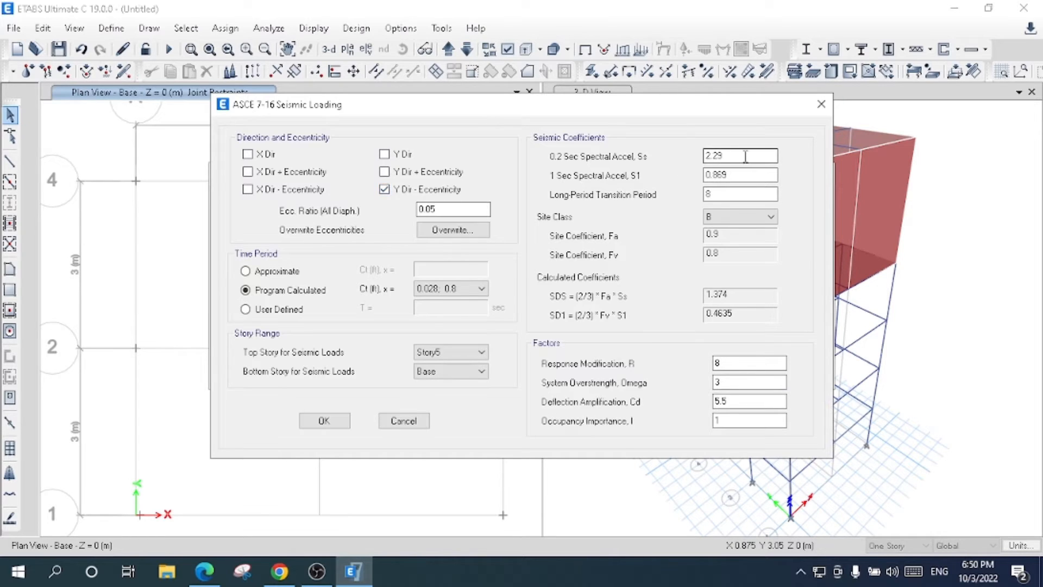
type("1.15")
left_click(739, 174)
double_click(730, 174)
type("0.5")
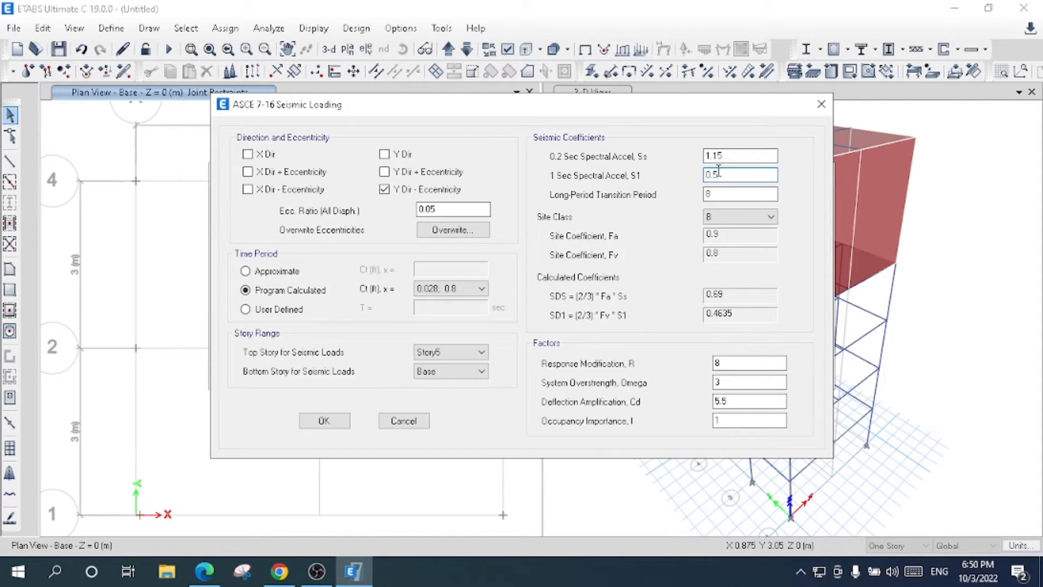
left_click(761, 216)
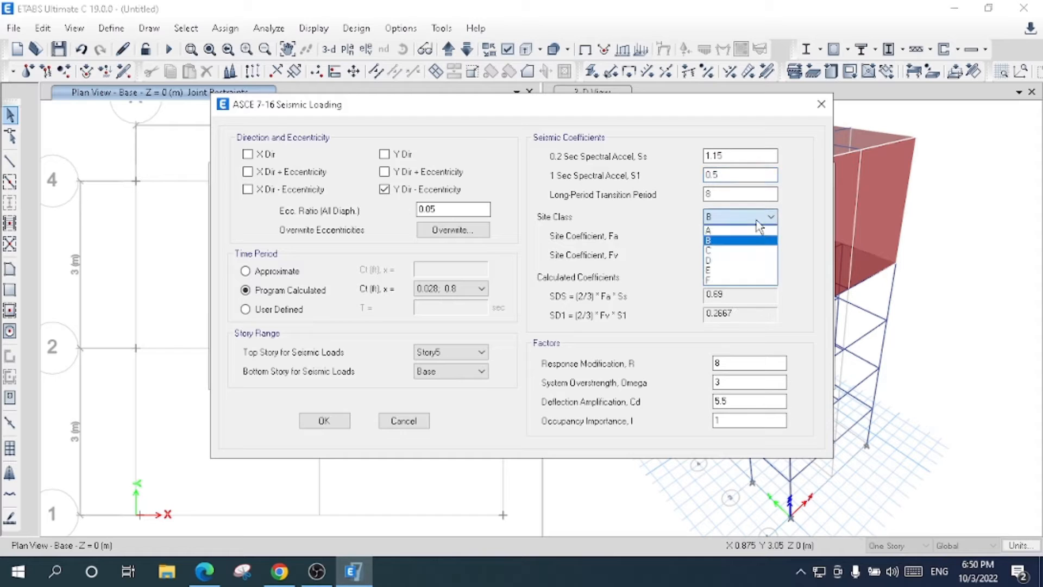
left_click(750, 251)
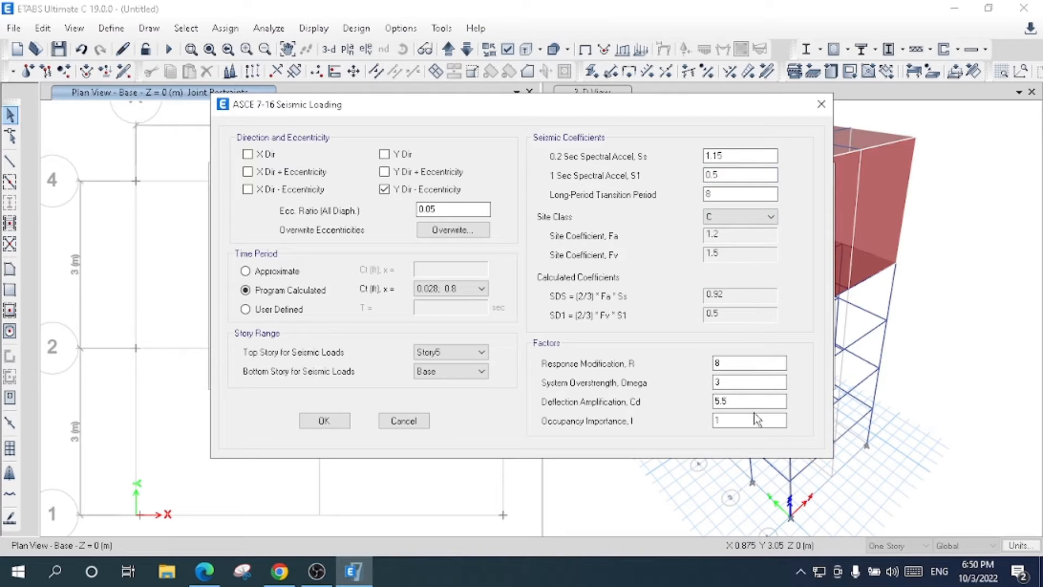
double_click(736, 419)
left_click(324, 421)
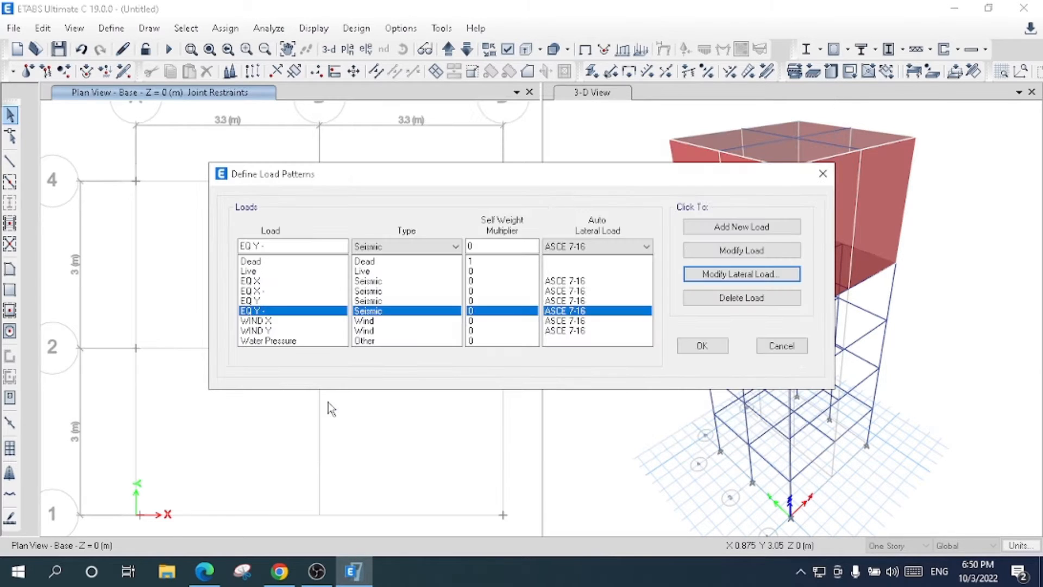
- Modify the WIND X lateral load to a wind speed of 100 mph, exposure type B and bottom story Story1
left_click(291, 321)
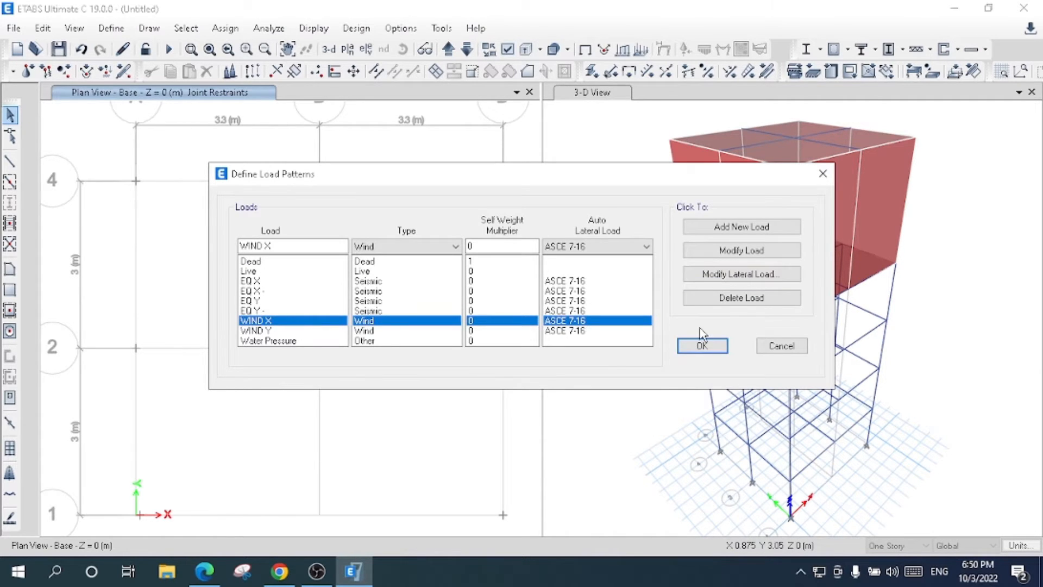
left_click(744, 275)
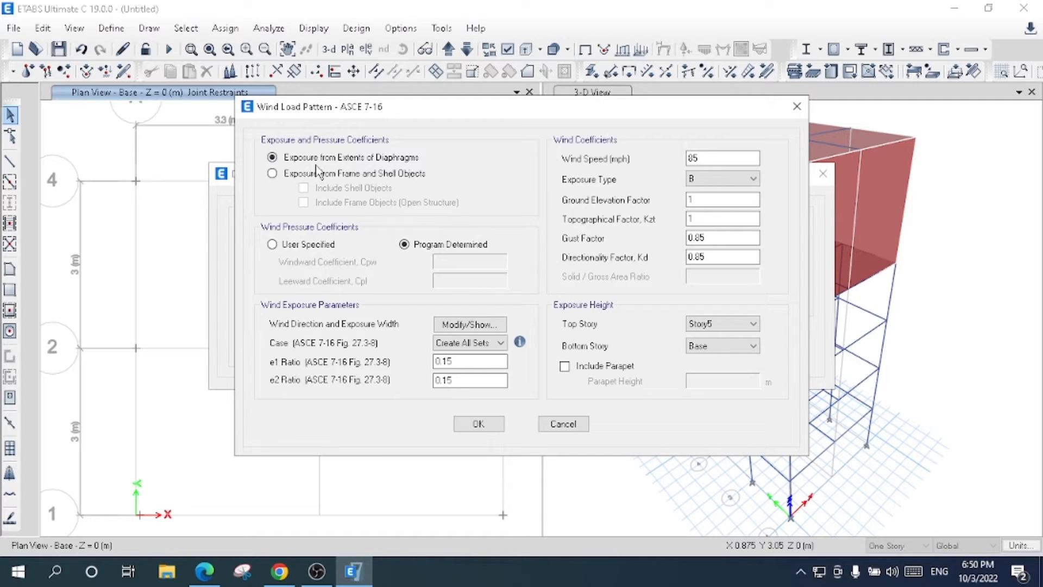
double_click(716, 158)
type("100")
left_click(715, 180)
left_click(706, 192)
left_click(716, 347)
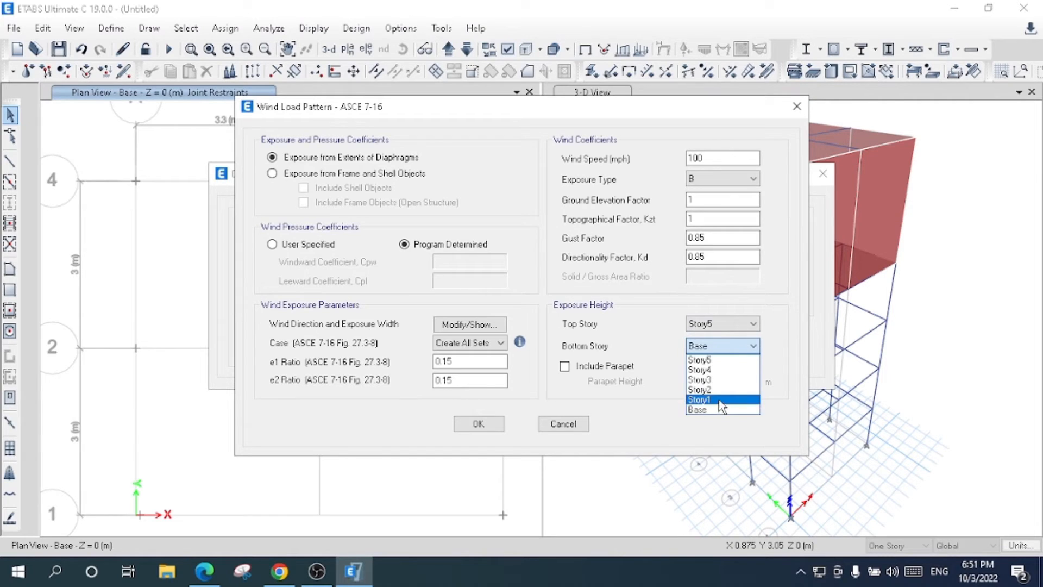
left_click(701, 400)
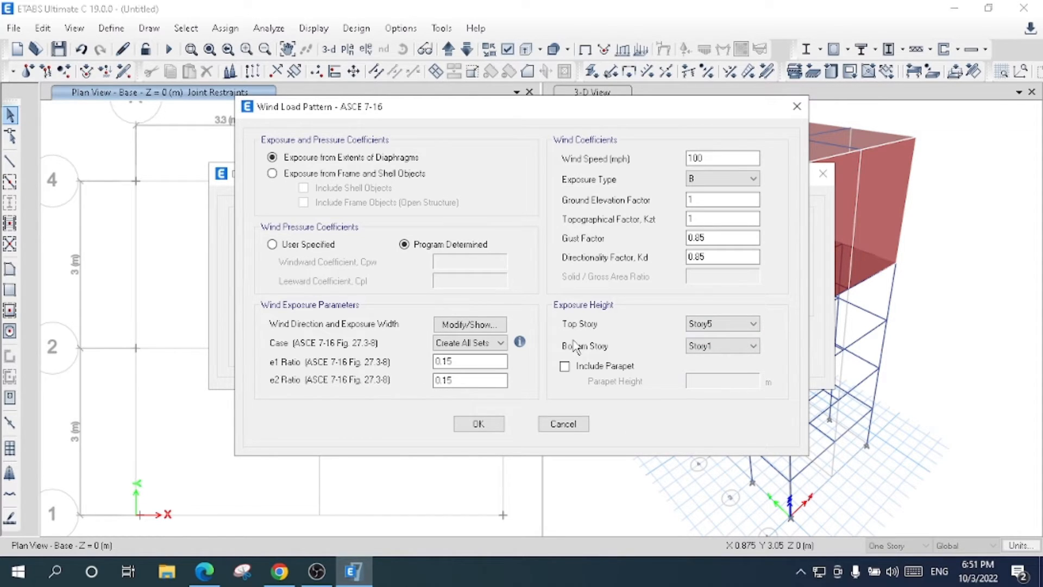
left_click(478, 425)
- Modify the WIND Y lateral load to a wind speed of 100 mph and bottom story Story1, and accept the load patterns
left_click(705, 278)
double_click(706, 158)
type("100")
left_click(735, 347)
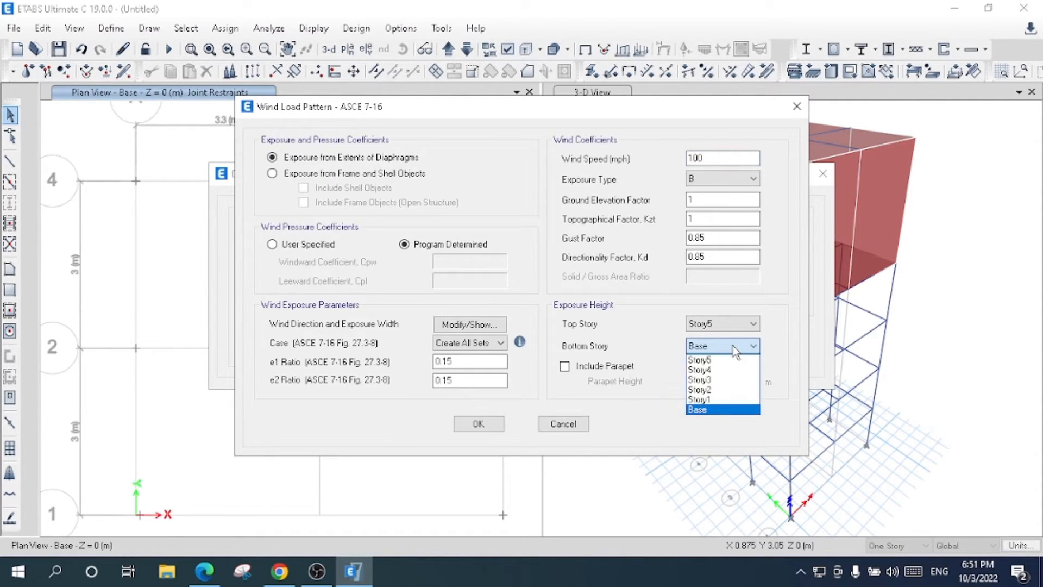
left_click(713, 399)
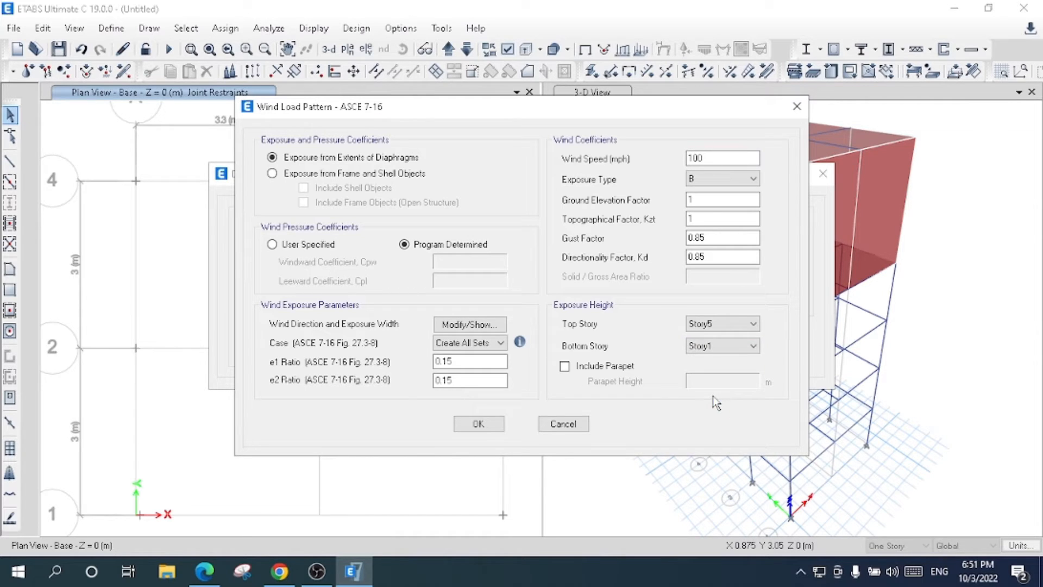
left_click(488, 424)
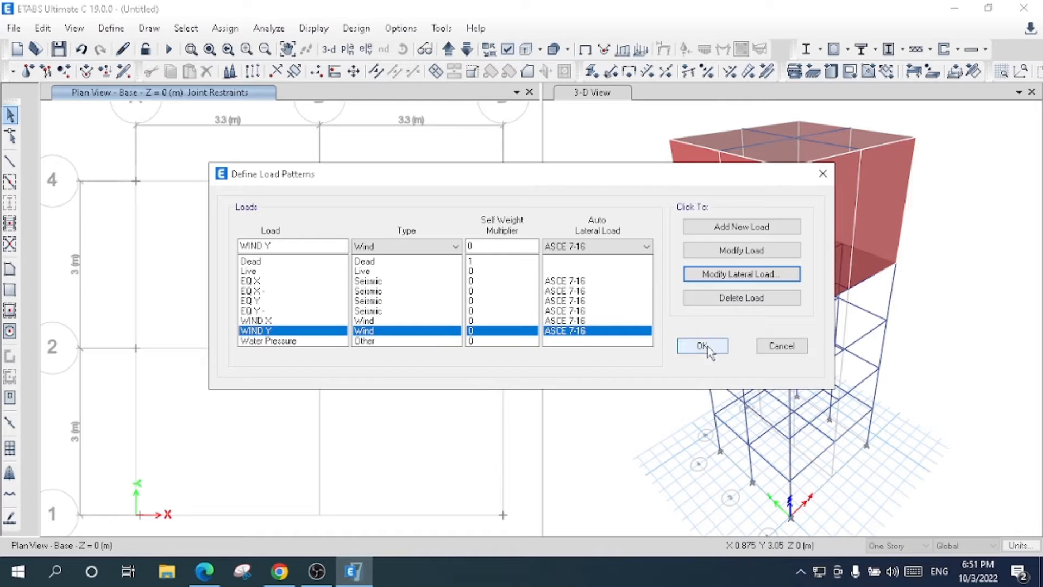
left_click(411, 342)
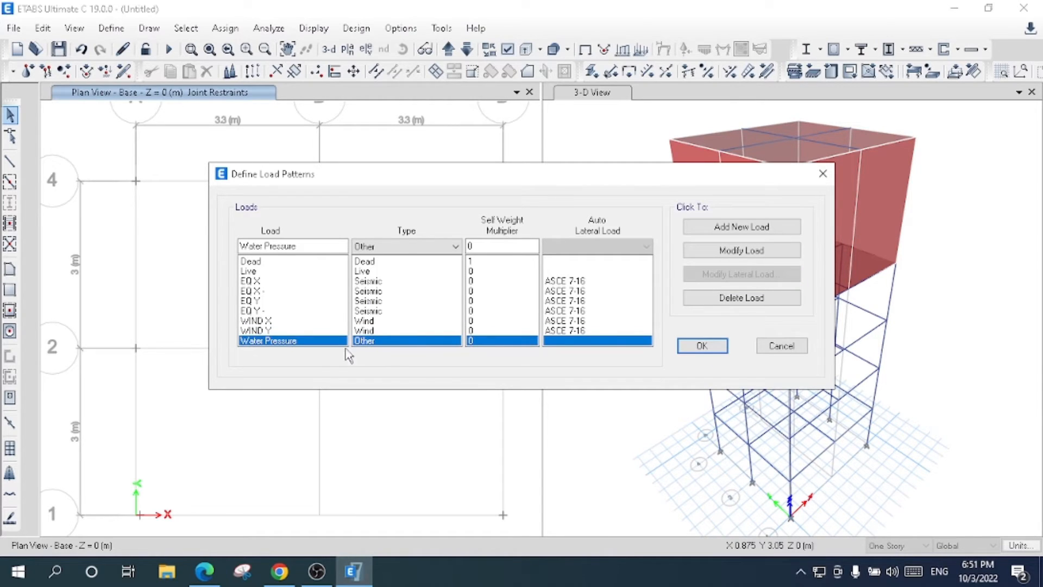
left_click(702, 346)
- Add the default concrete frame design load combinations, look through the generated list and accept it
left_click(112, 28)
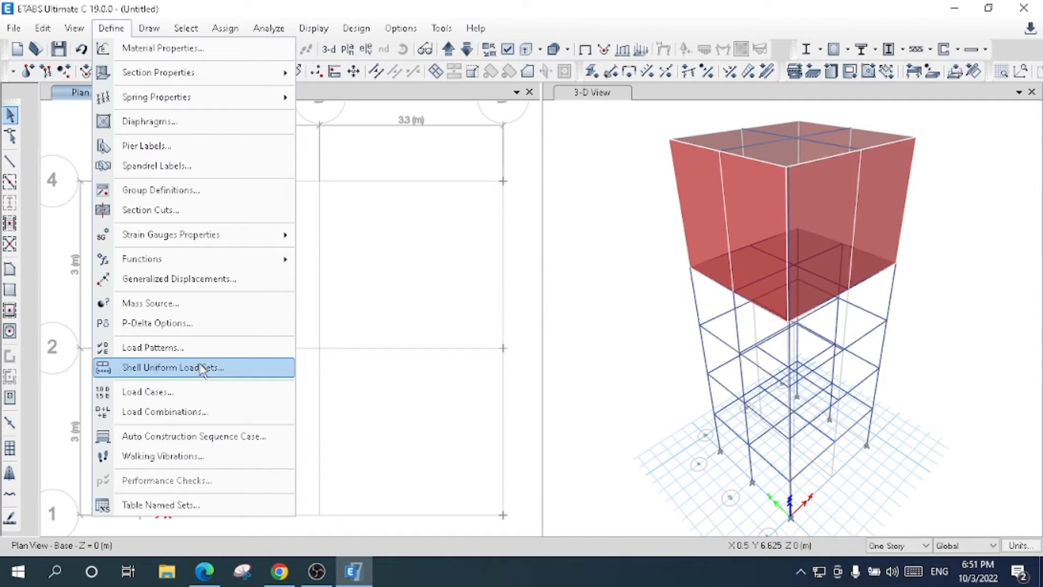
left_click(193, 416)
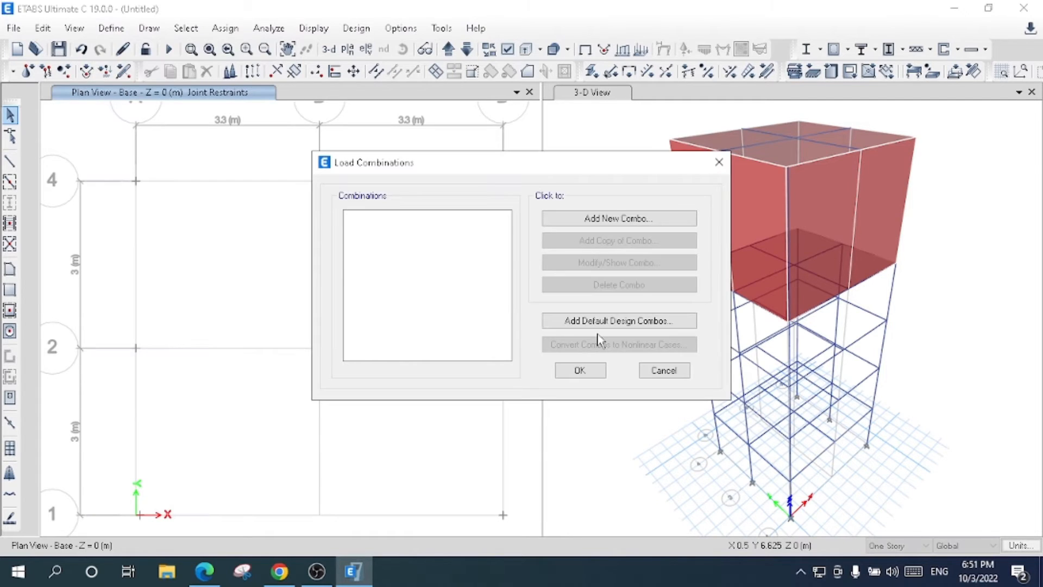
left_click(606, 323)
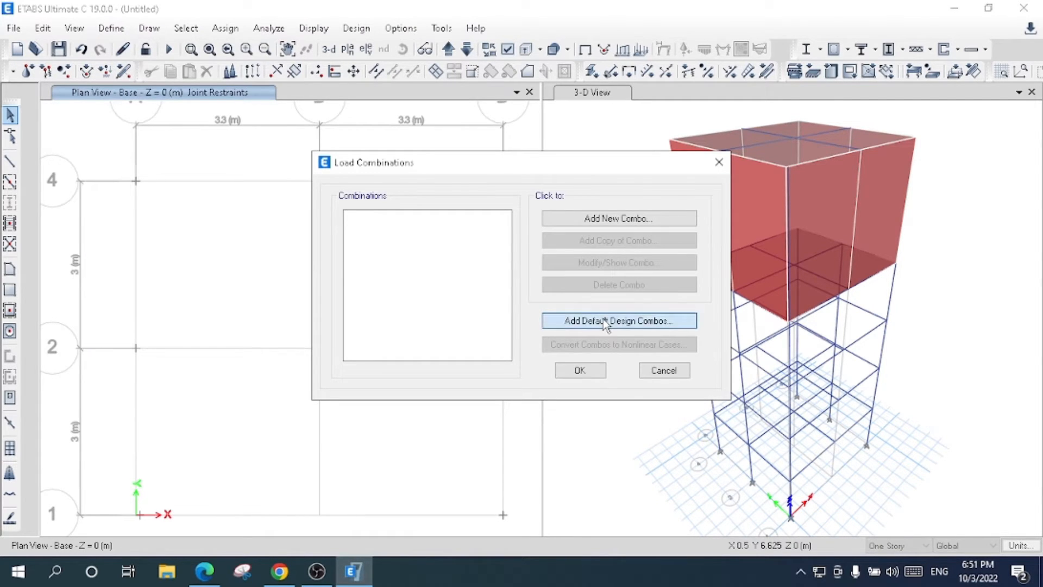
left_click(462, 263)
left_click(481, 362)
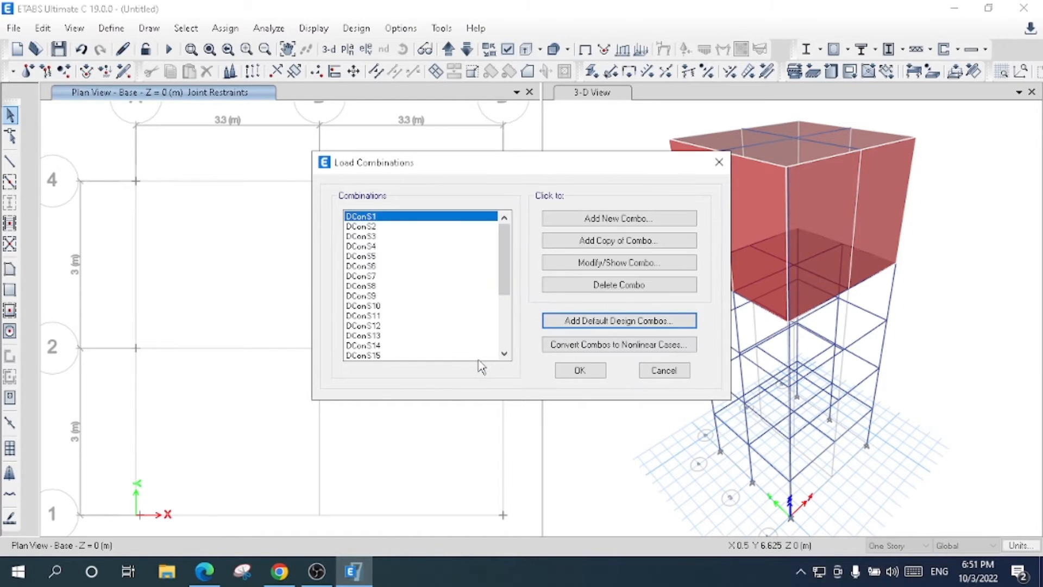
left_click_drag(510, 253, 499, 314)
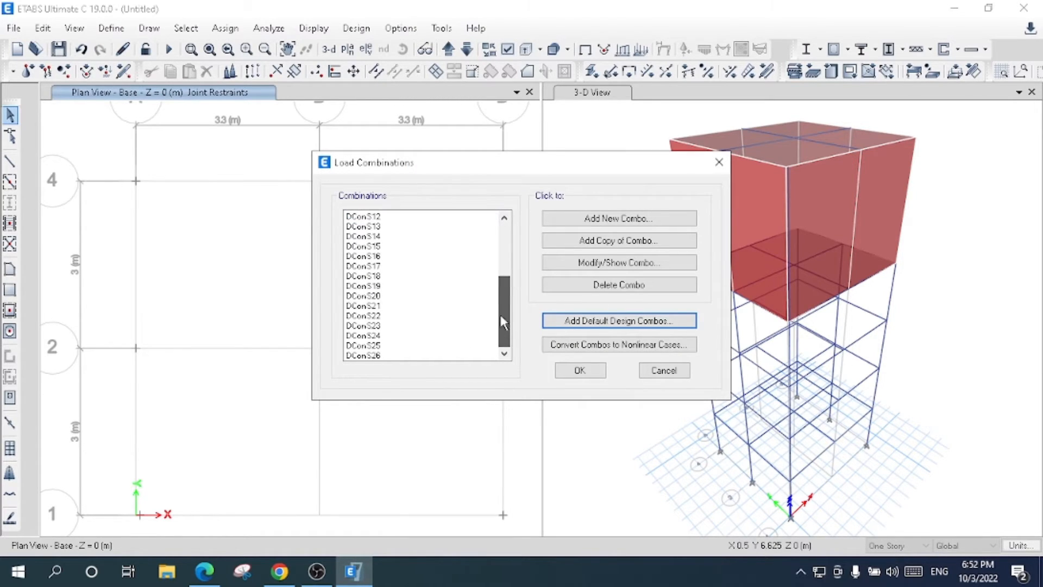
left_click(380, 354)
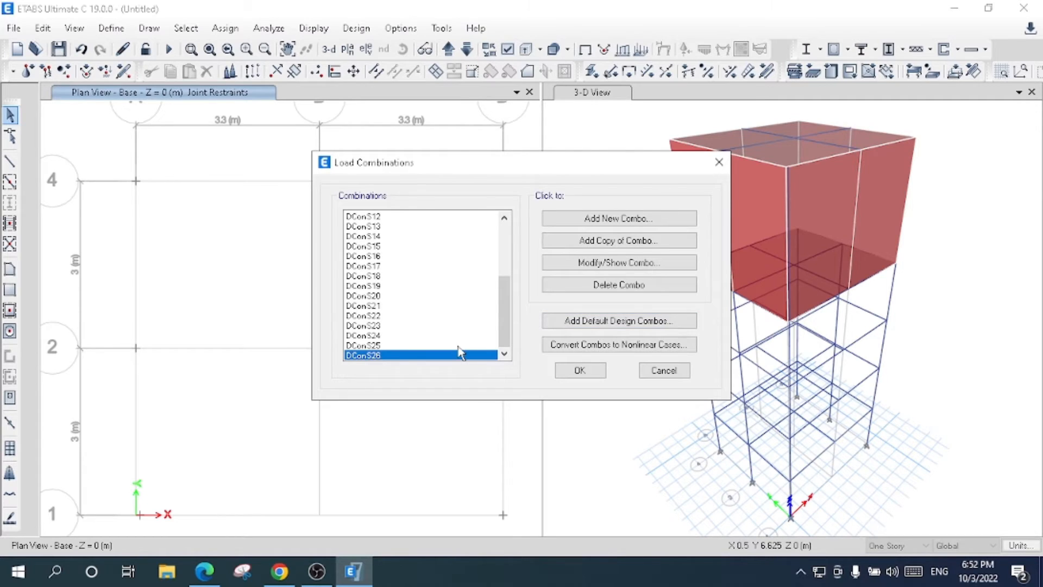
left_click_drag(503, 323, 495, 251)
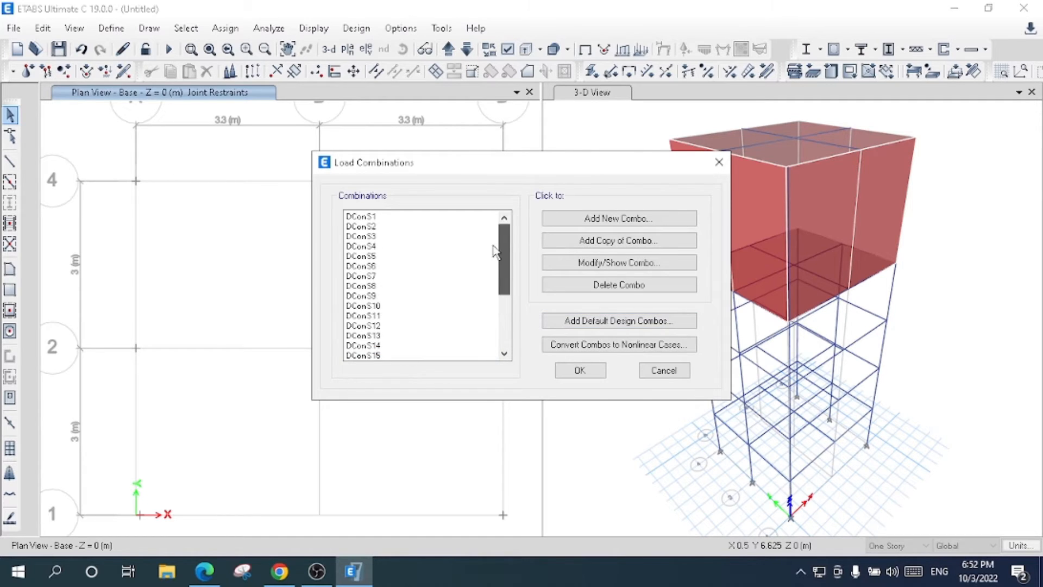
left_click(593, 374)
- Add a new mass source named Mass Source based only on specified load patterns, excluding element self mass and additional mass
left_click(111, 27)
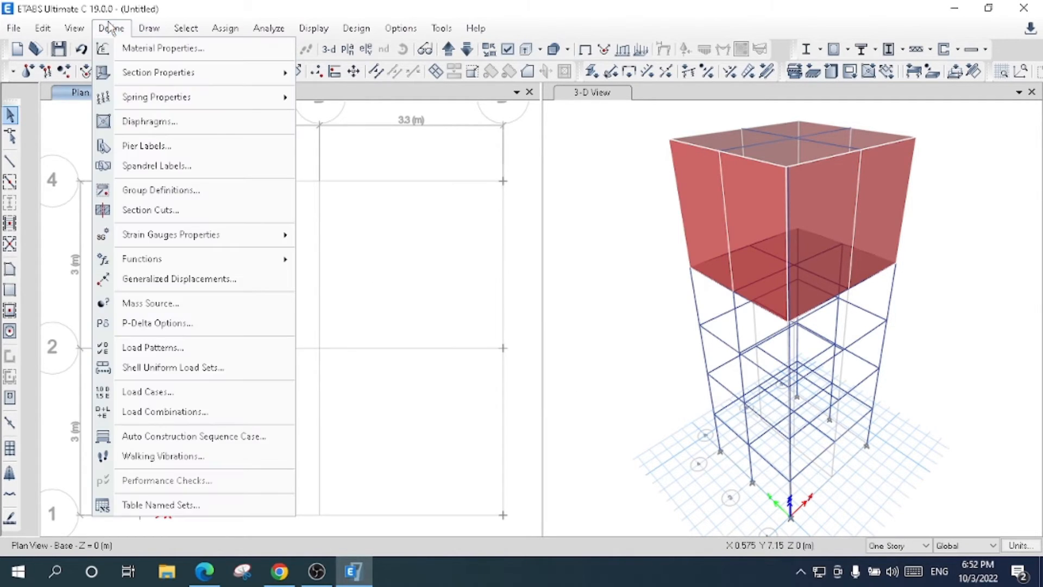
left_click(207, 314)
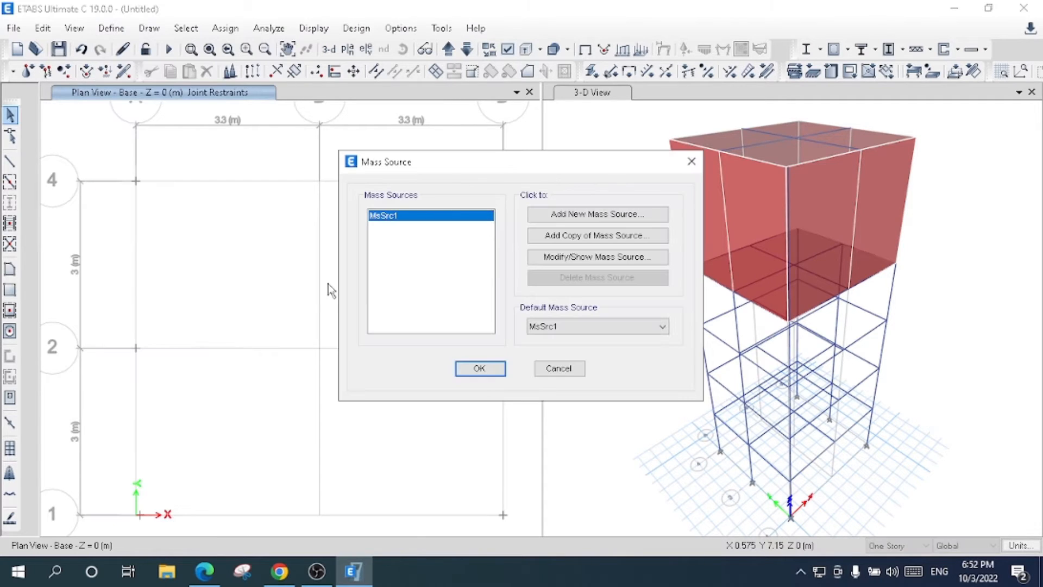
left_click(601, 217)
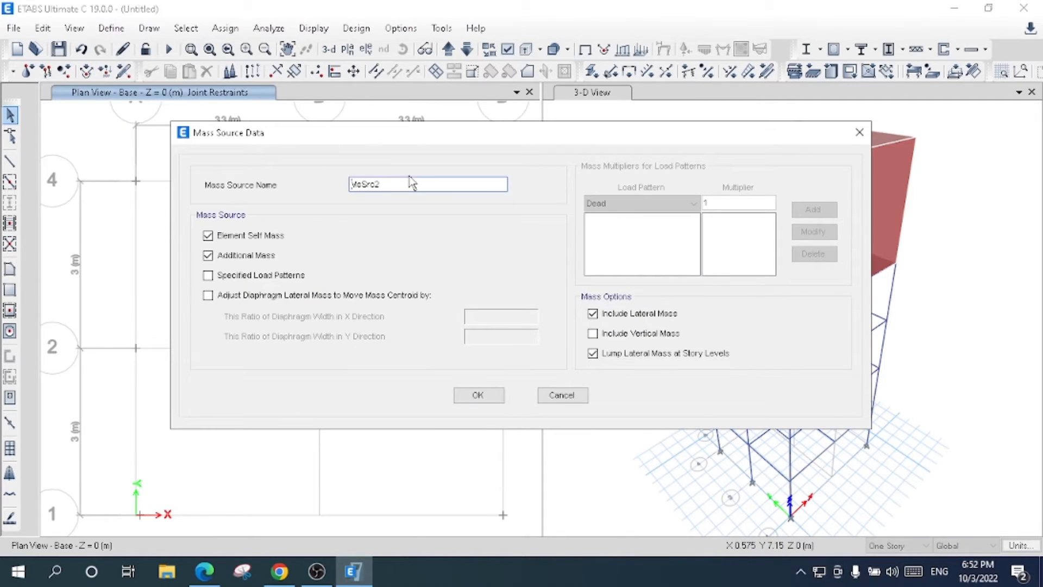
type("Mass Source")
left_click(241, 238)
left_click(246, 275)
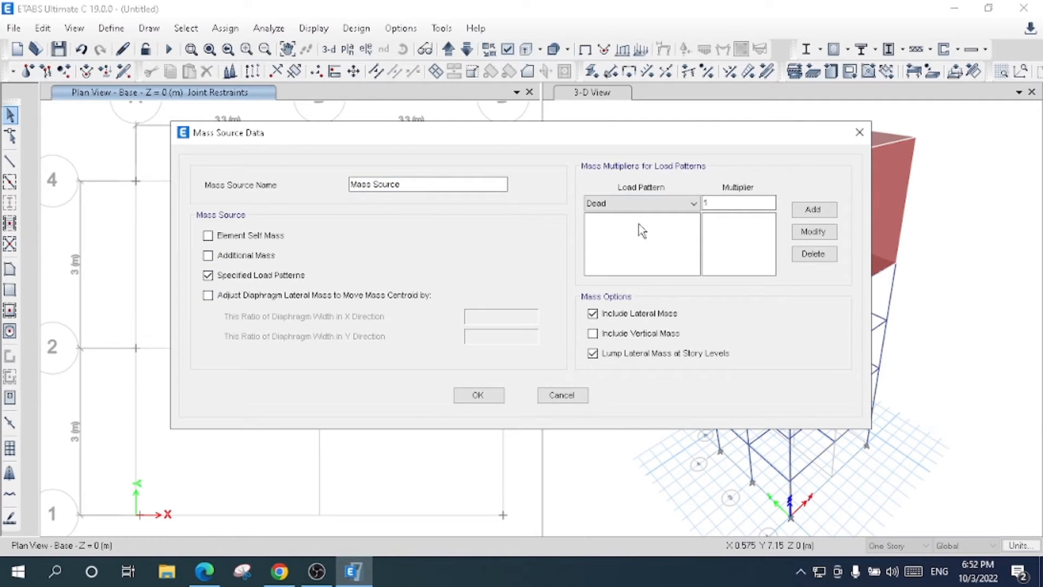
- Give the mass source multipliers of 1 for Dead and 0.25 for Live, and accept its data
left_click(814, 209)
left_click(672, 204)
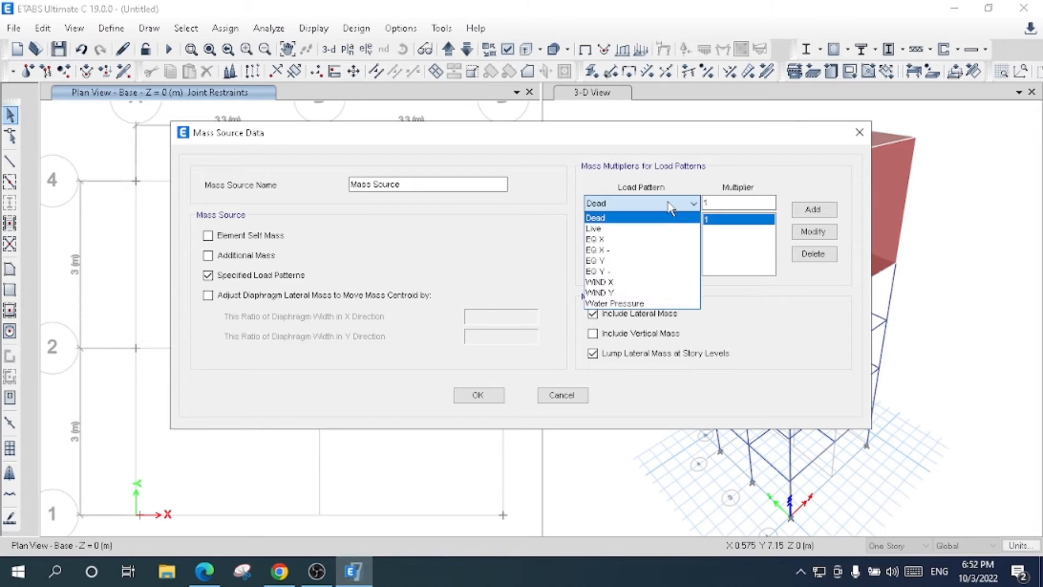
left_click(643, 229)
left_click(723, 203)
type("0.")
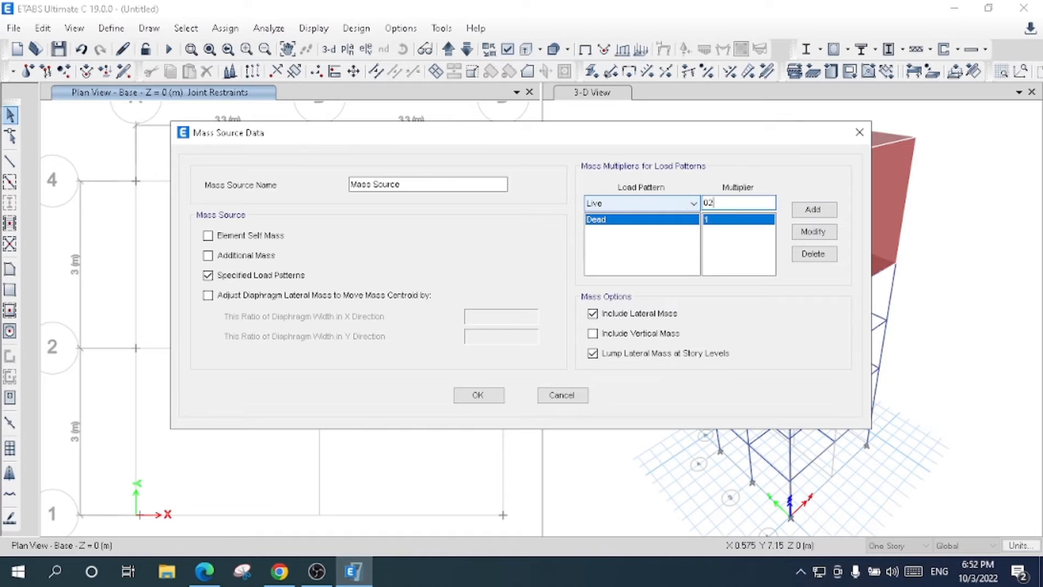
type("2")
key("BackSpace")
type(".25")
left_click(818, 209)
left_click(478, 395)
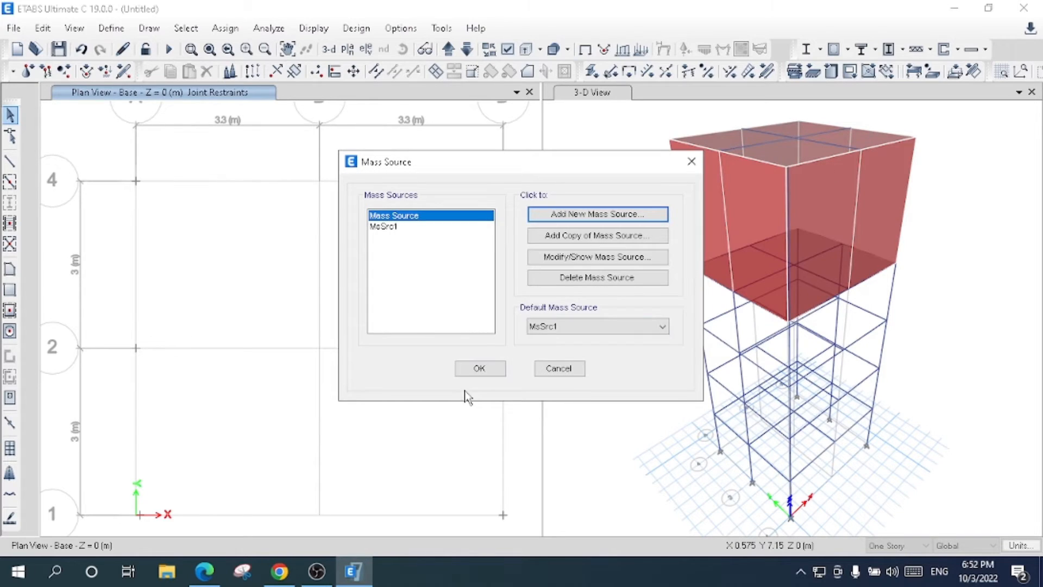
- Make Mass Source the default mass source, delete MsSrc1 and accept the mass source definitions
left_click(553, 326)
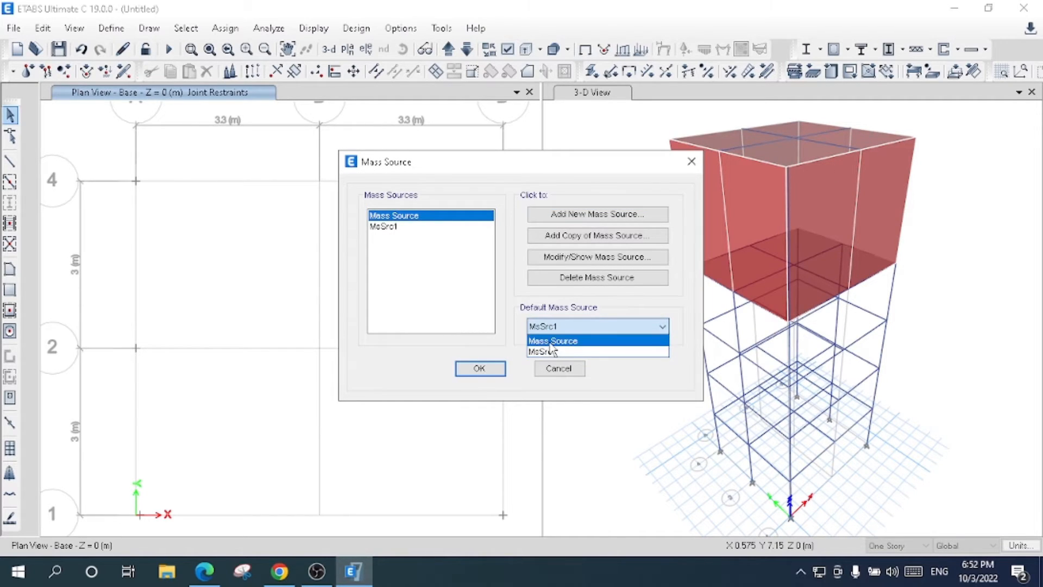
left_click(553, 340)
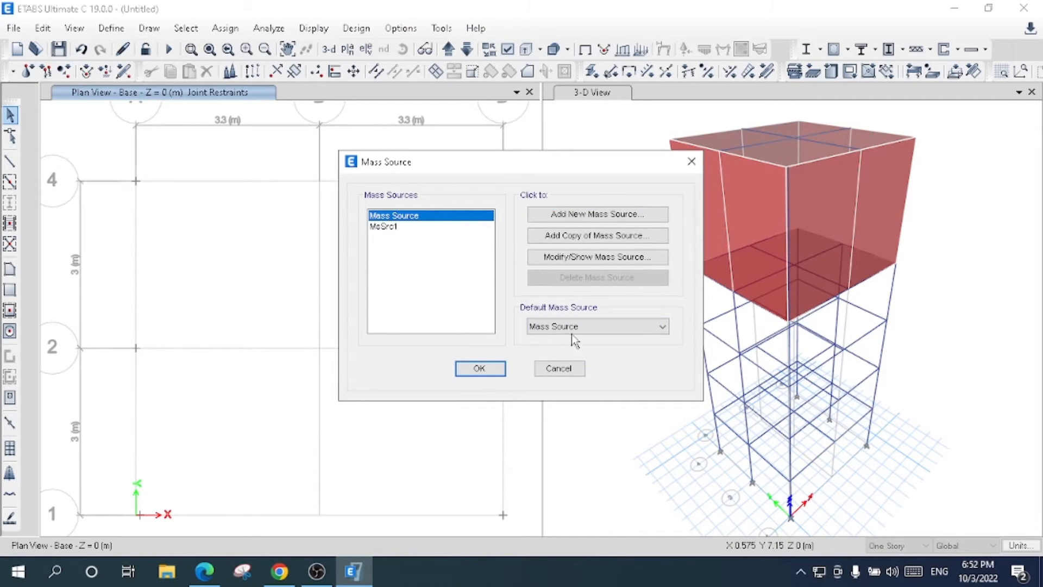
left_click(384, 226)
left_click(586, 281)
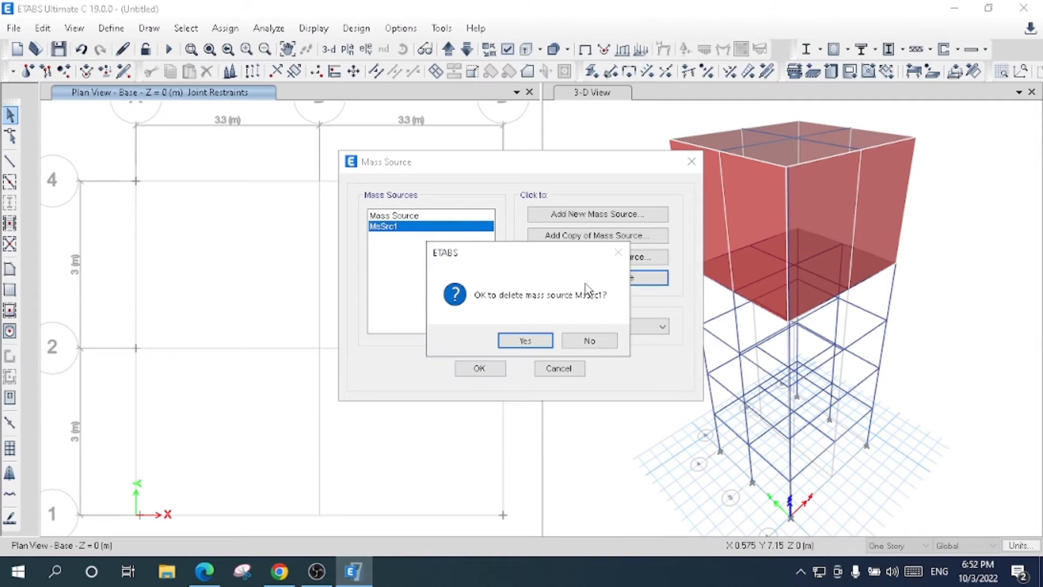
left_click(523, 341)
left_click(480, 369)
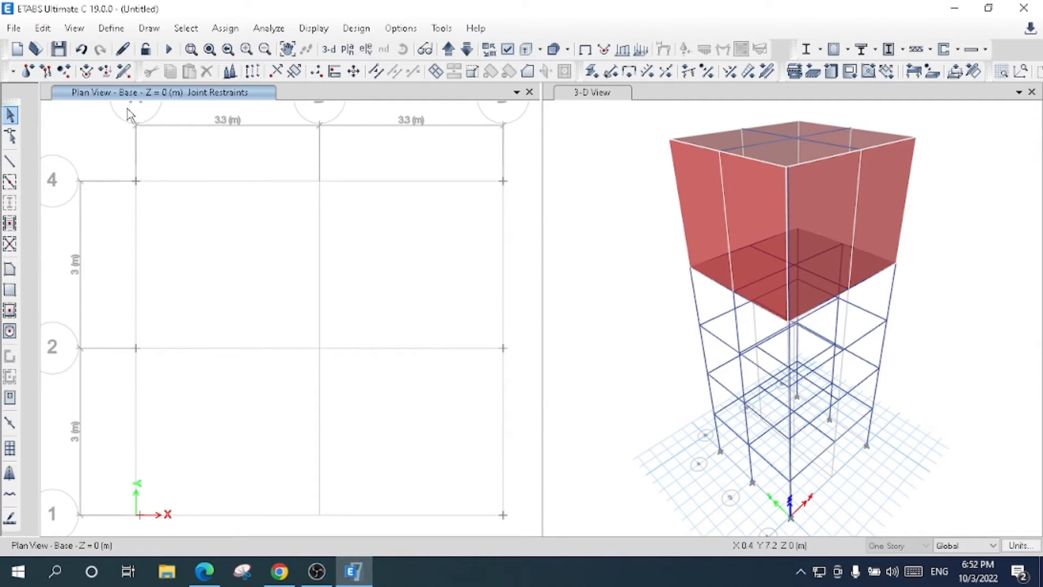
- Add a new ASCE 7-16 response spectrum function named Targett Response Spectrum
left_click(112, 28)
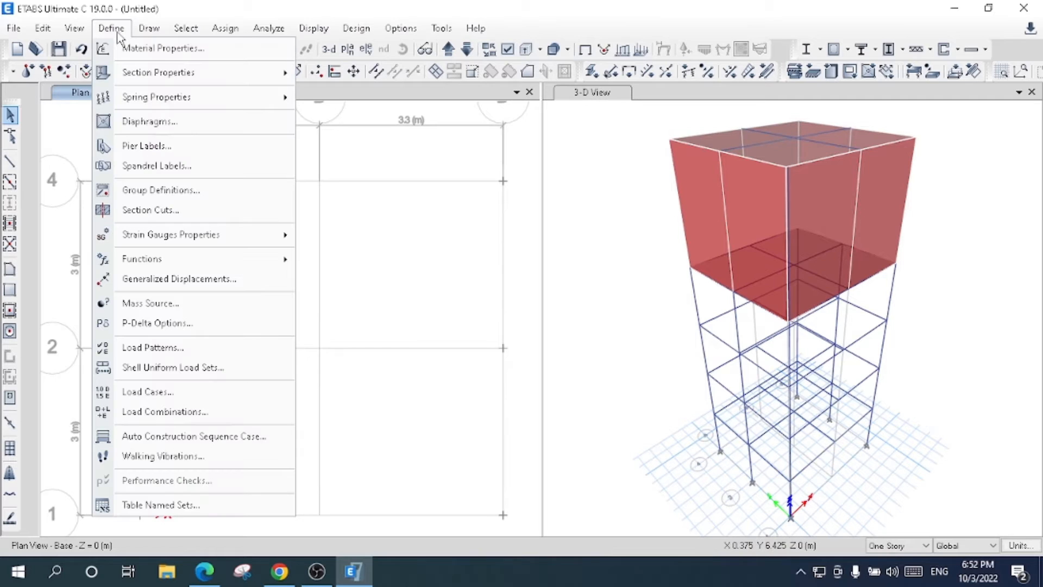
mouse_move(202, 259)
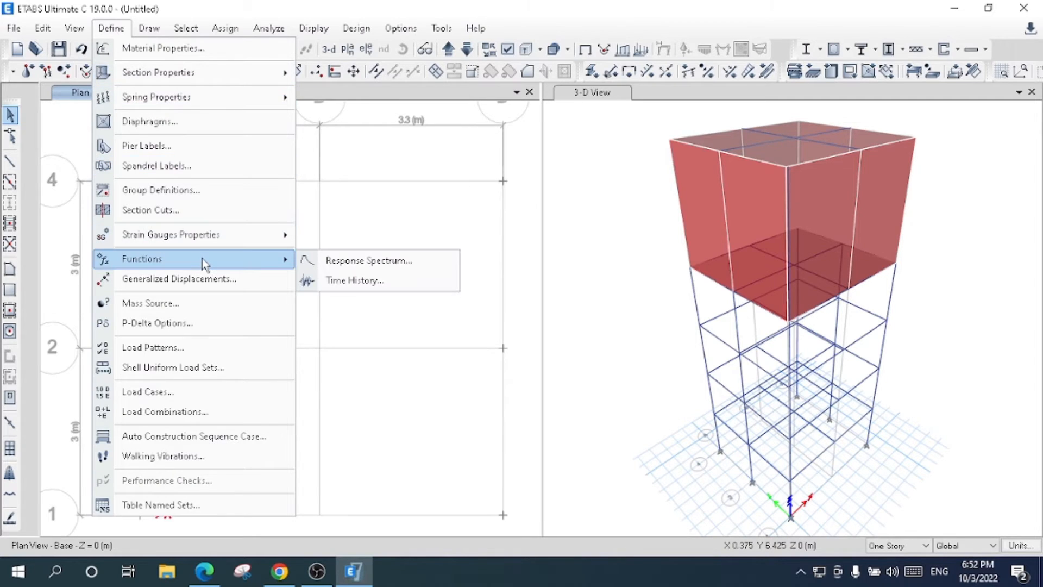
left_click(378, 261)
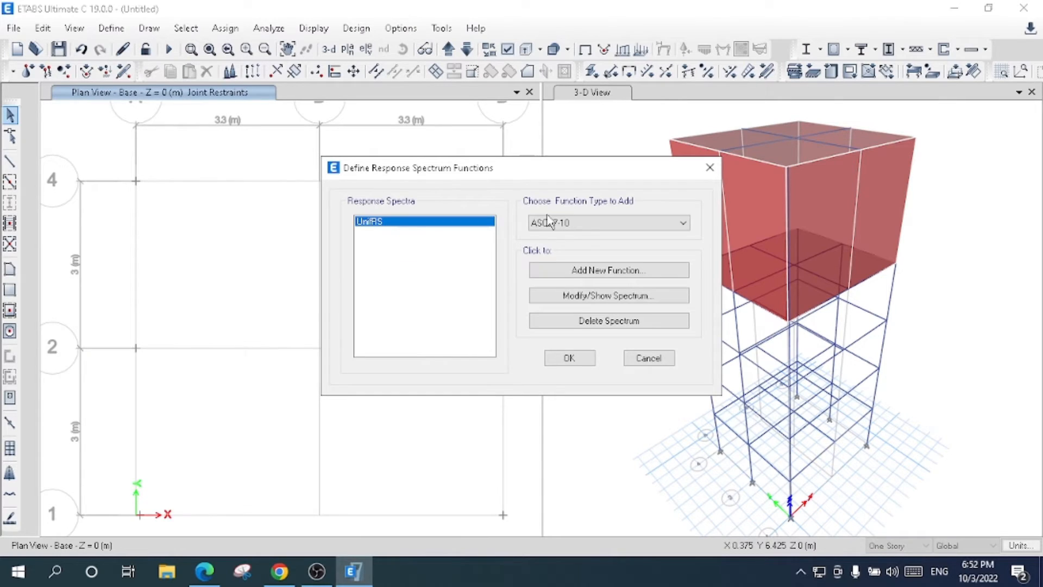
left_click(567, 224)
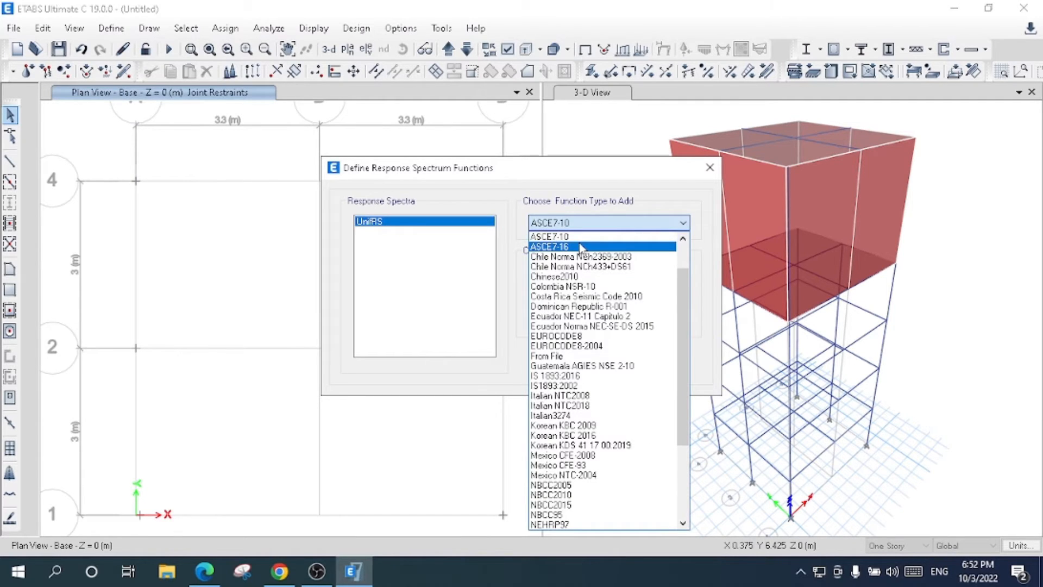
left_click(581, 248)
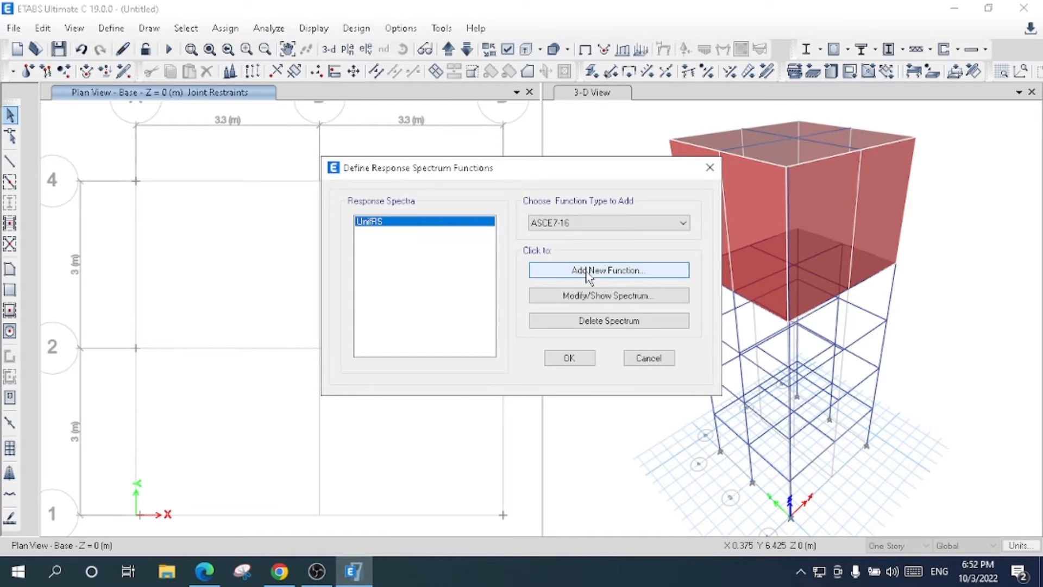
left_click(590, 270)
key("BackSpace")
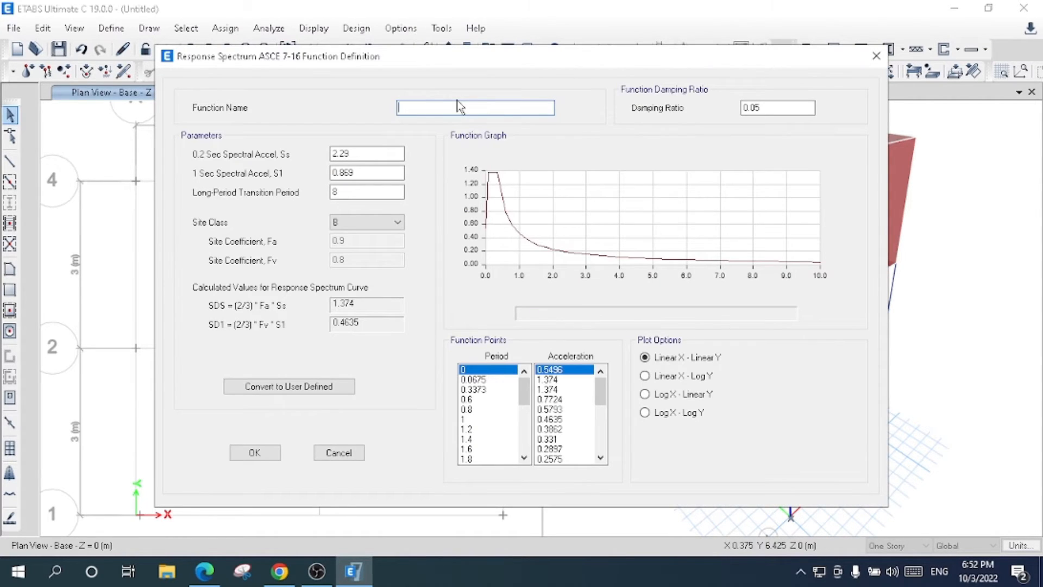
type("Targett Response Spectrum")
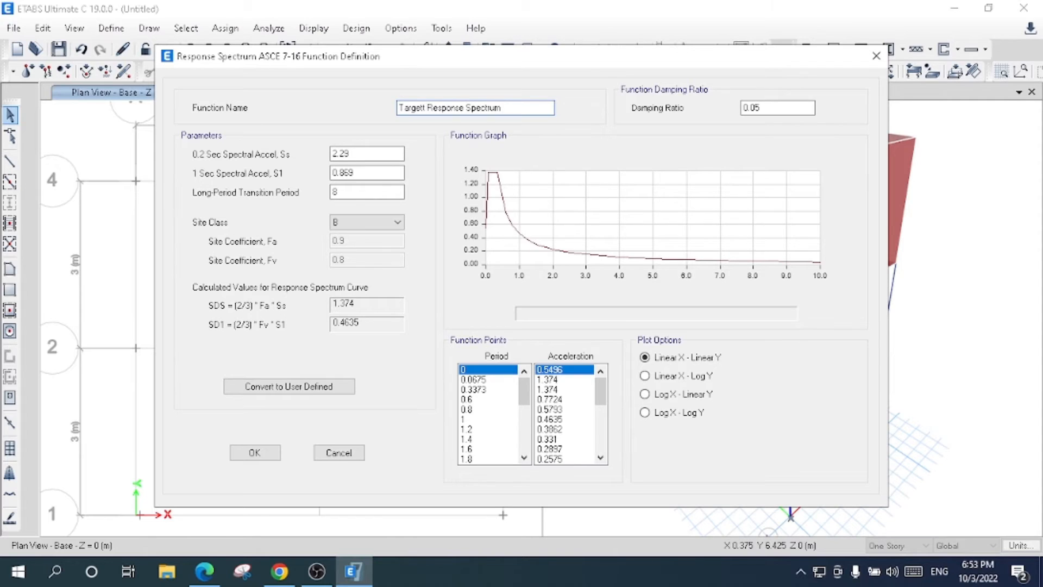
- Set the response spectrum function's Ss to 1.15, S1 to 0.5 and site class to C, and check its damping ratio and function points
left_click_drag(377, 153, 305, 147)
type("1.")
type("15")
left_click_drag(369, 174, 340, 174)
key("BackSpace")
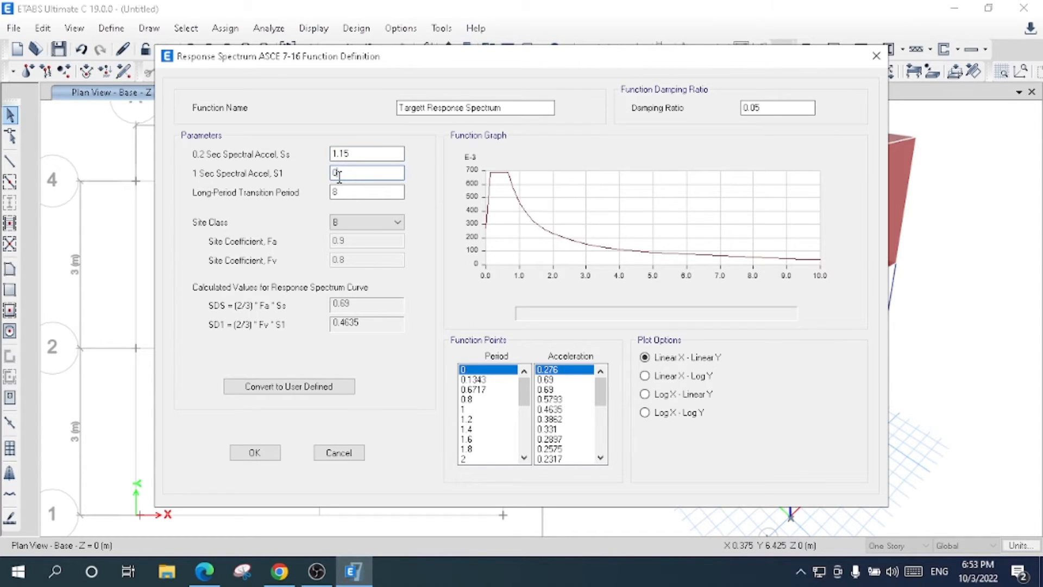
type(".5")
left_click(384, 222)
left_click(370, 254)
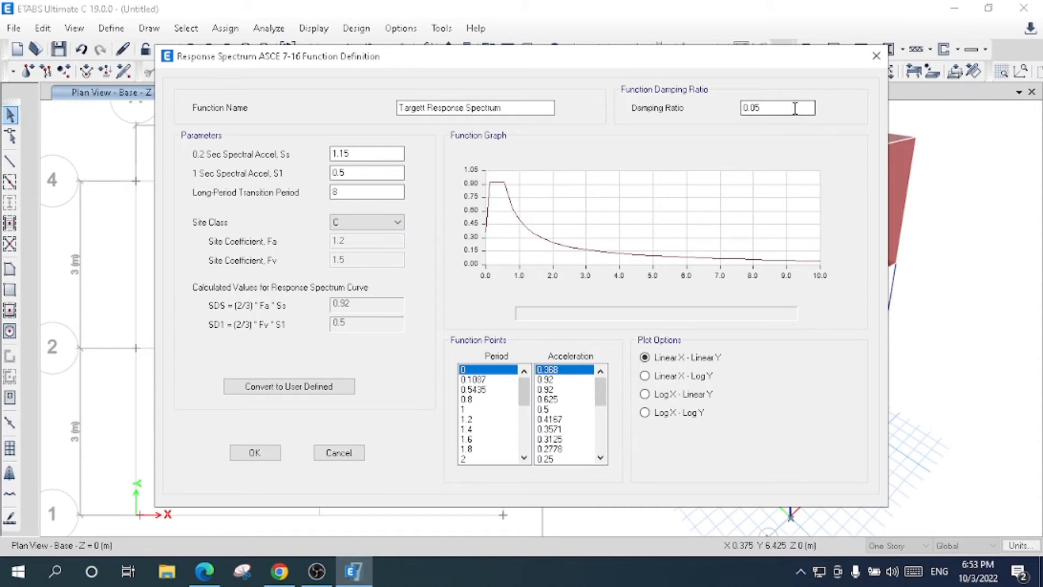
left_click_drag(793, 107, 742, 108)
left_click_drag(527, 394, 527, 444)
left_click_drag(600, 438, 603, 388)
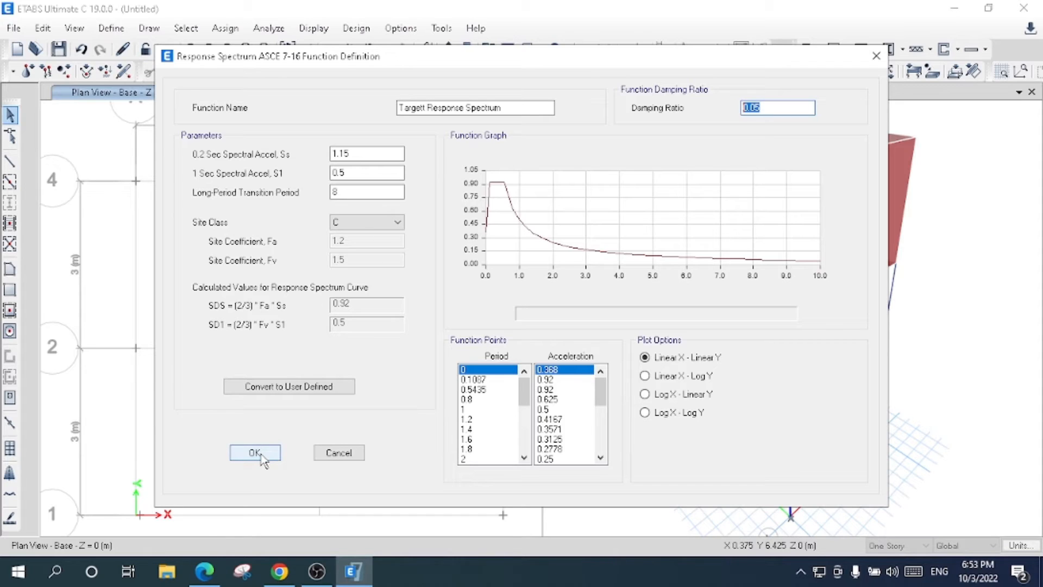
- Correct the response spectrum function's name to Target Response Spectrum and accept its definition
left_click(426, 107)
key("BackSpace")
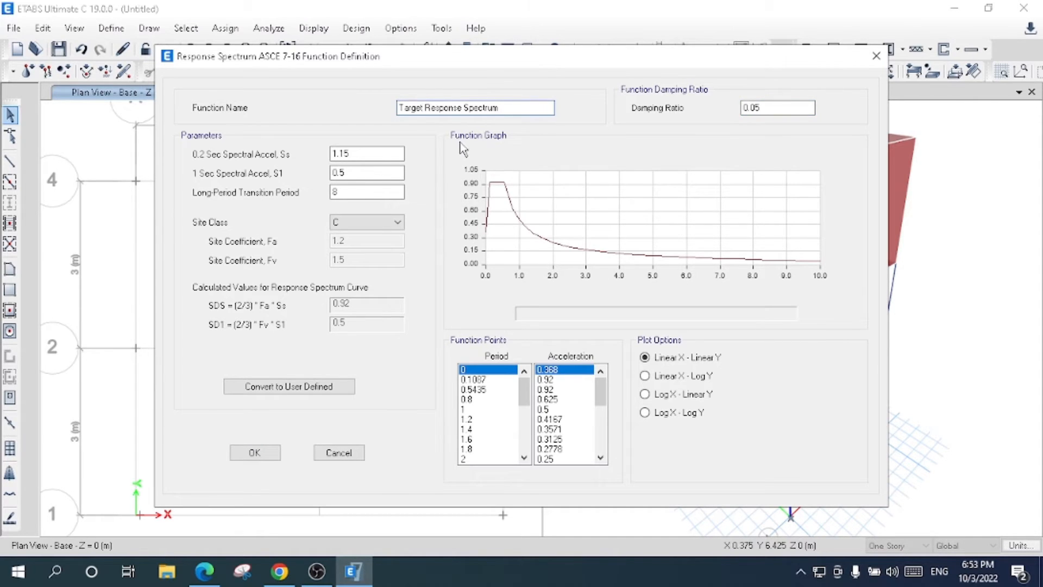
left_click(254, 452)
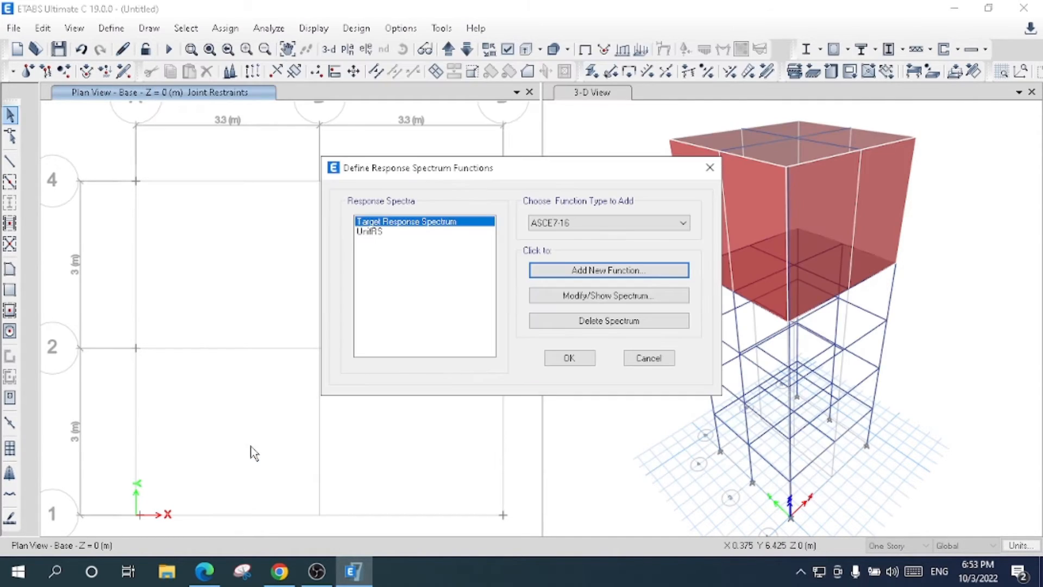
- Delete the UnifRS spectrum and accept the response spectrum function list
left_click(433, 233)
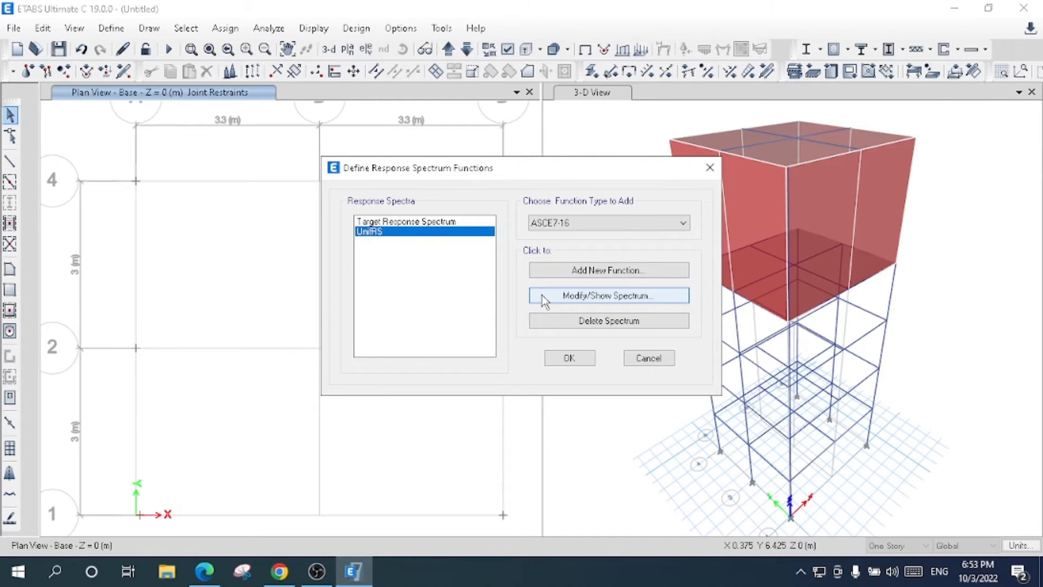
left_click(591, 325)
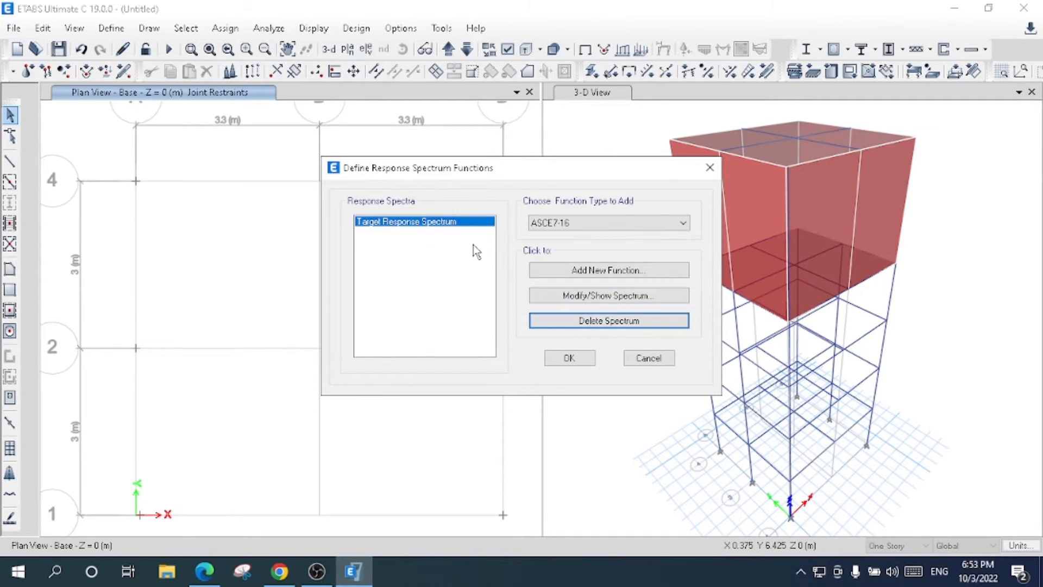
left_click(558, 361)
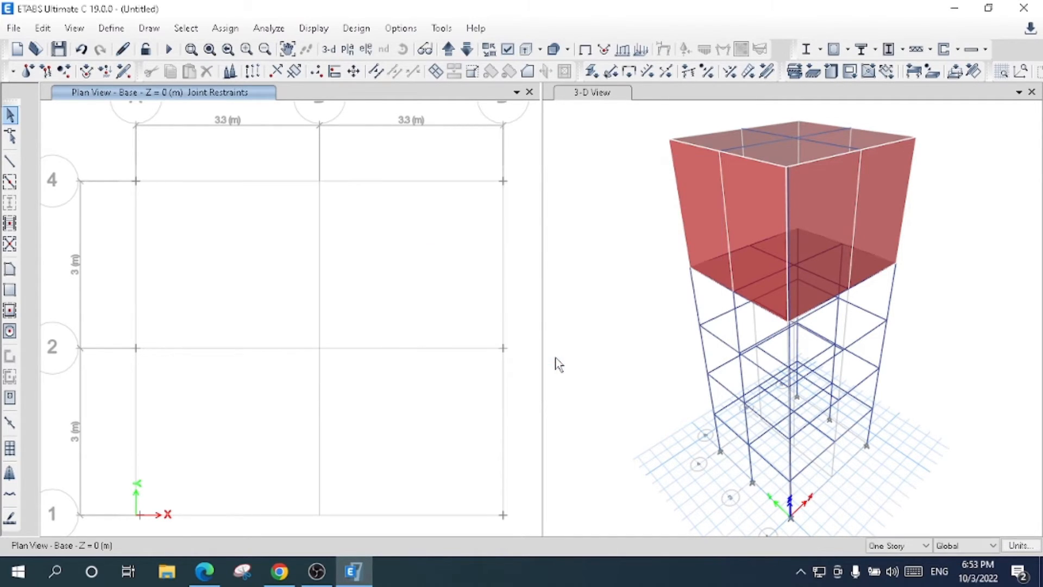
left_click(114, 28)
mouse_move(228, 263)
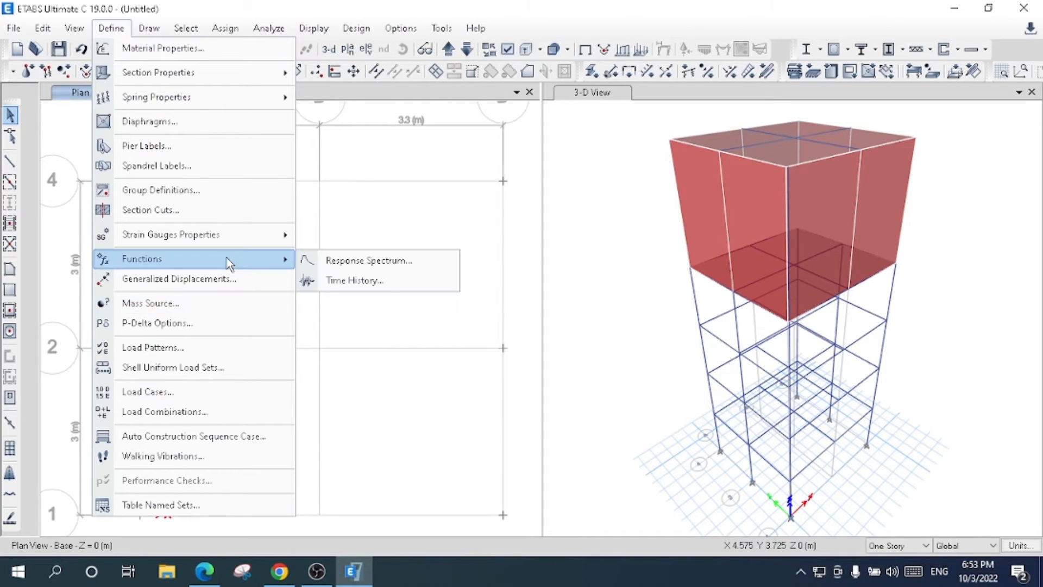
left_click(334, 282)
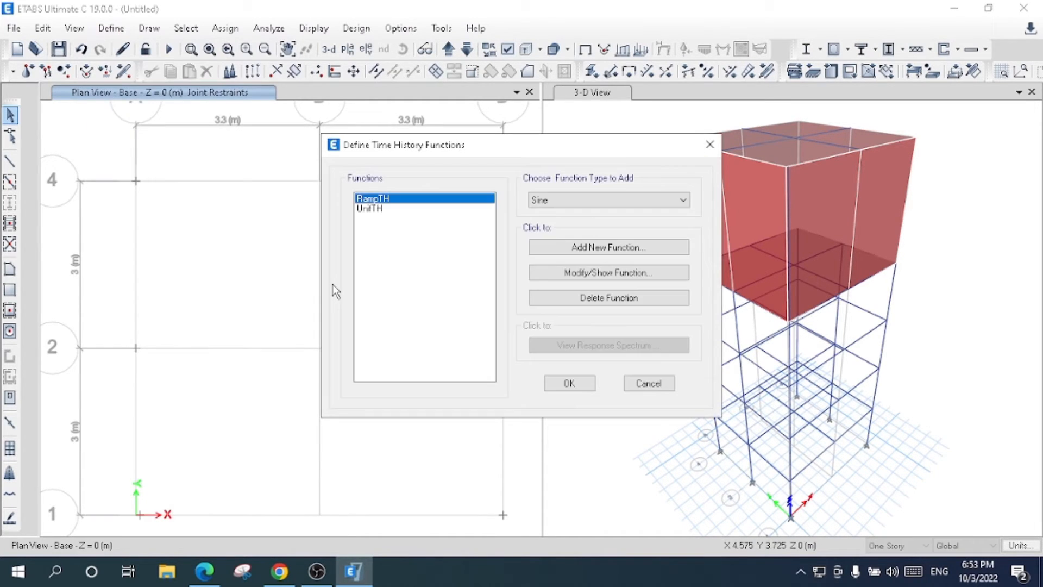
left_click(609, 200)
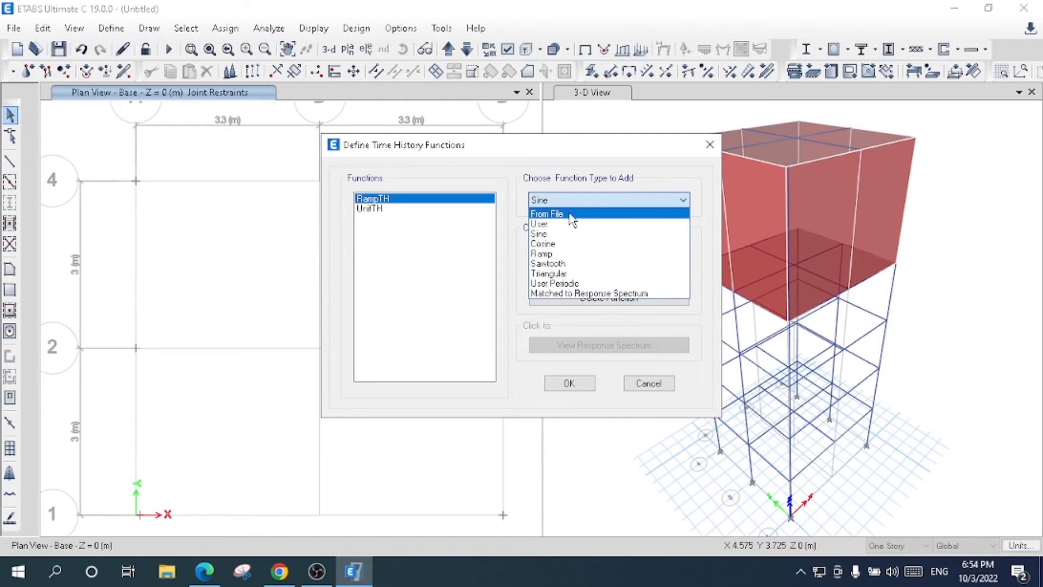
left_click(570, 214)
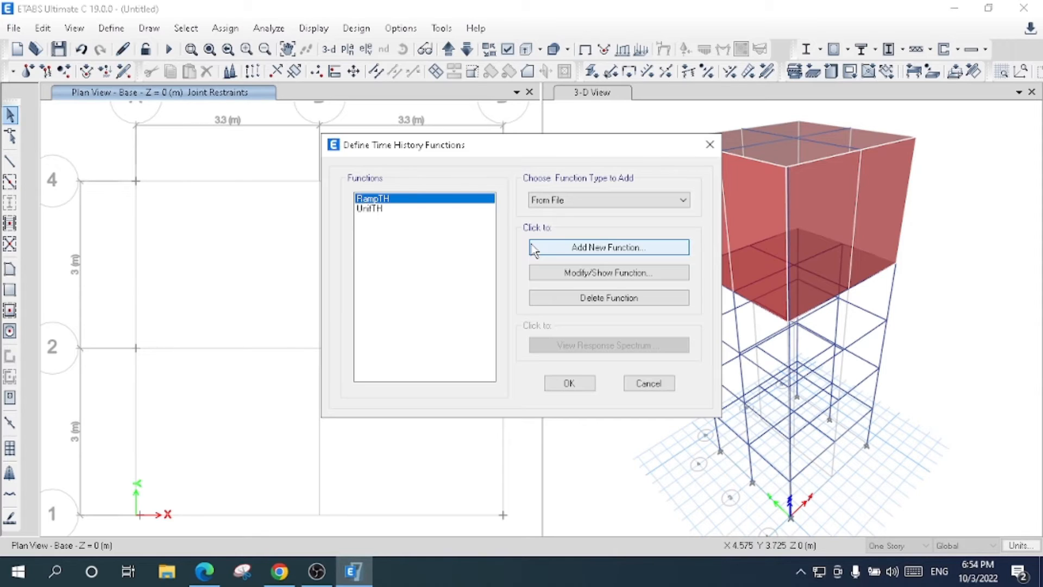
left_click(709, 147)
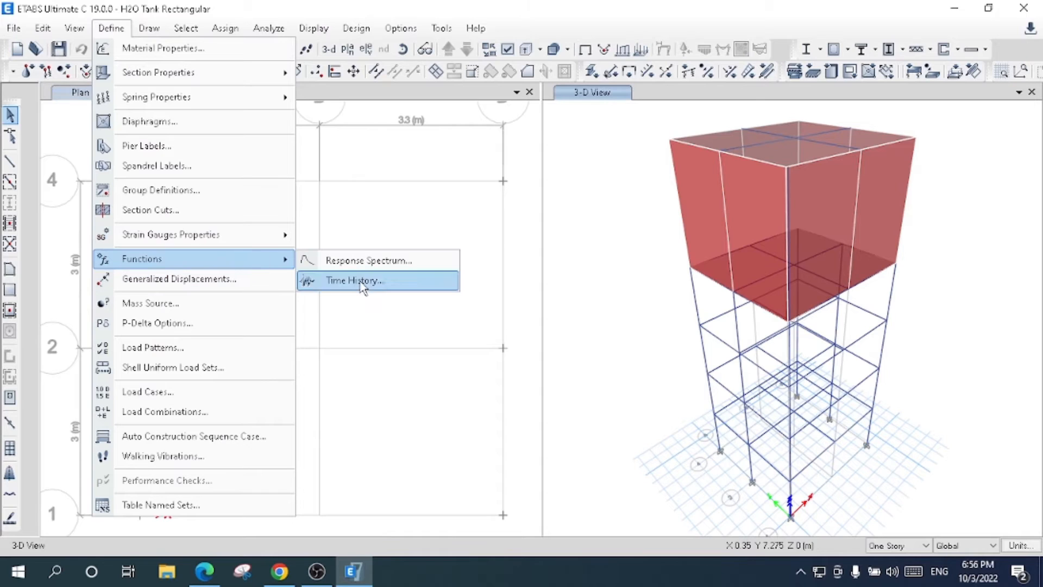
- Add a new From File time history function and load the ITALY_X record from the Rectangular Water Tank folder
left_click(362, 283)
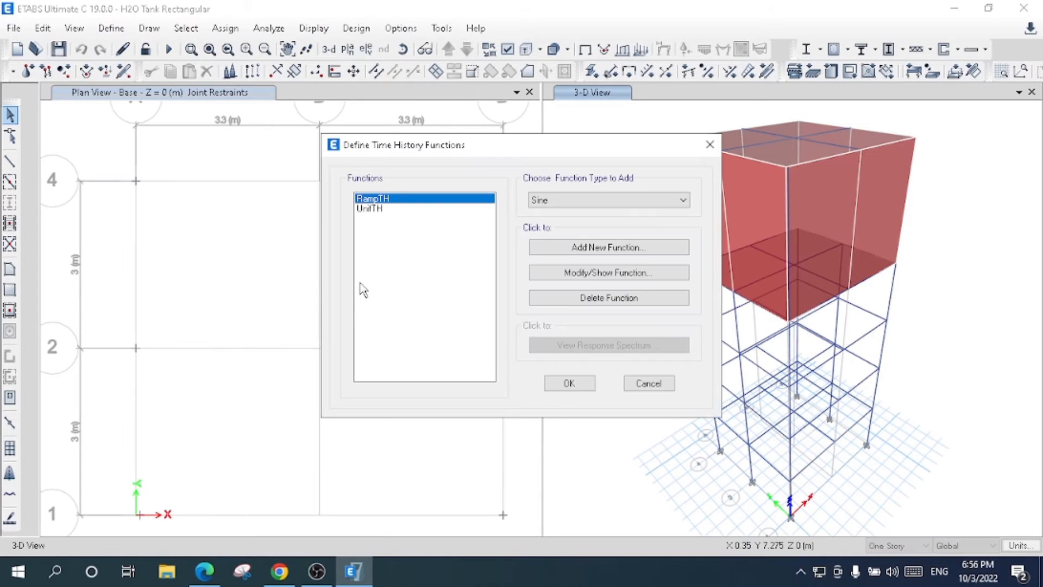
left_click(583, 201)
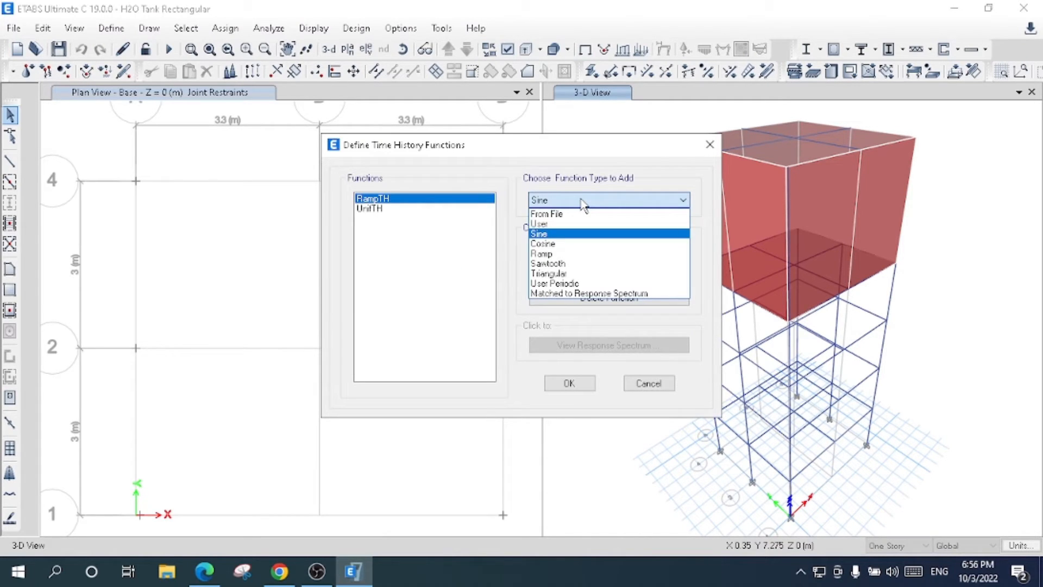
left_click(584, 214)
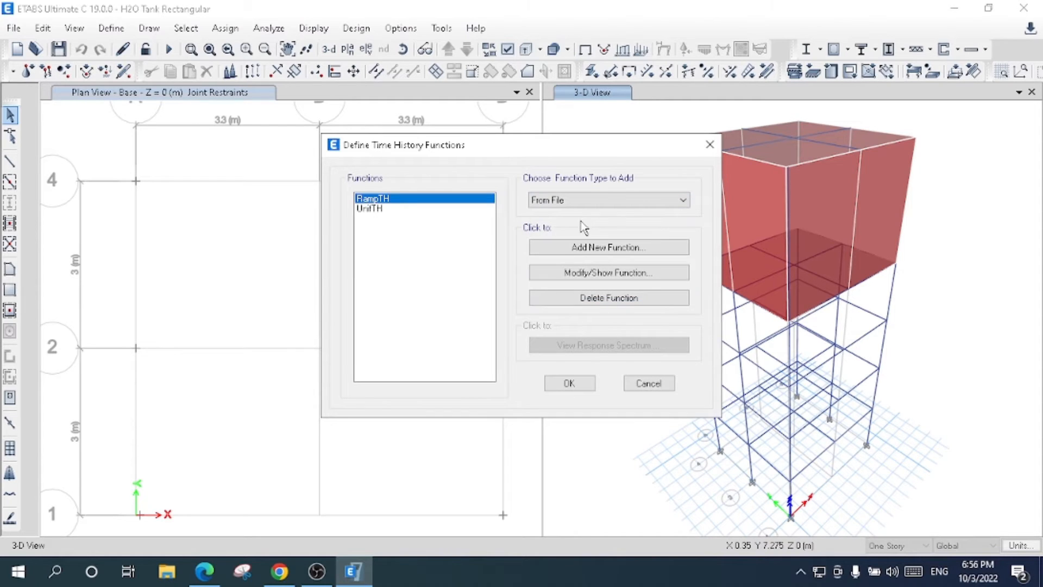
left_click(577, 248)
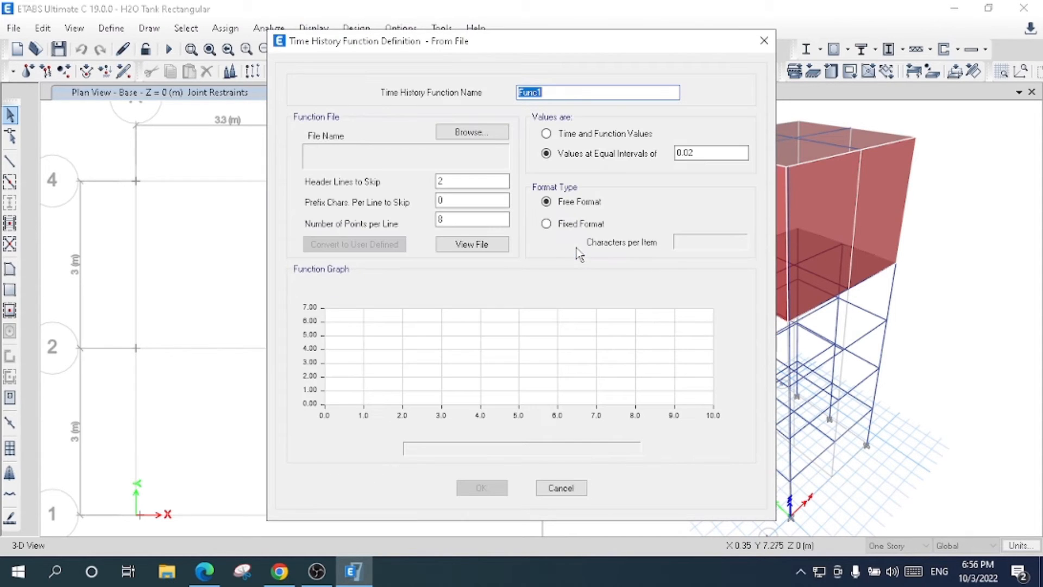
left_click(474, 137)
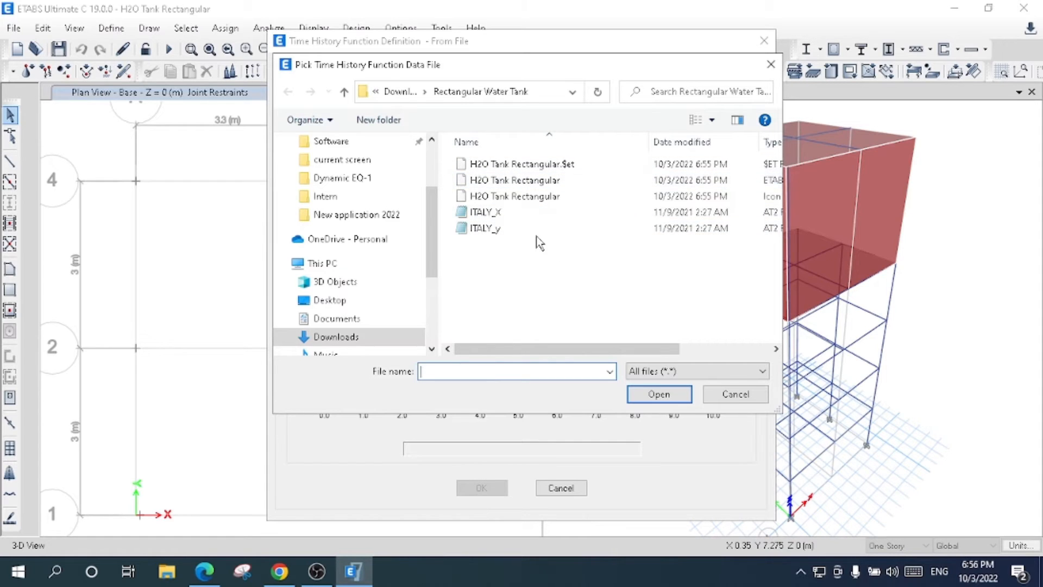
left_click(522, 214)
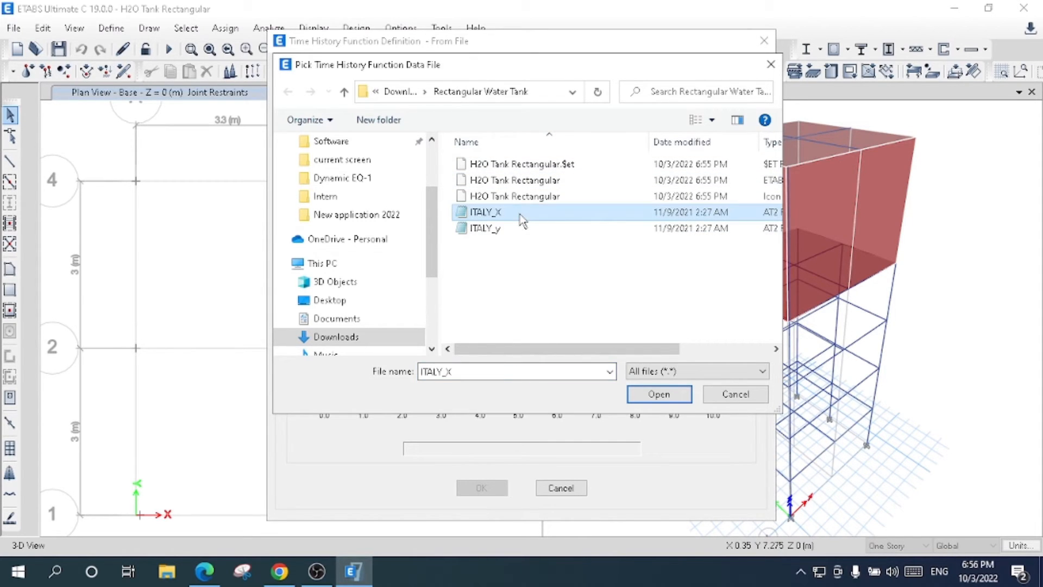
left_click(658, 394)
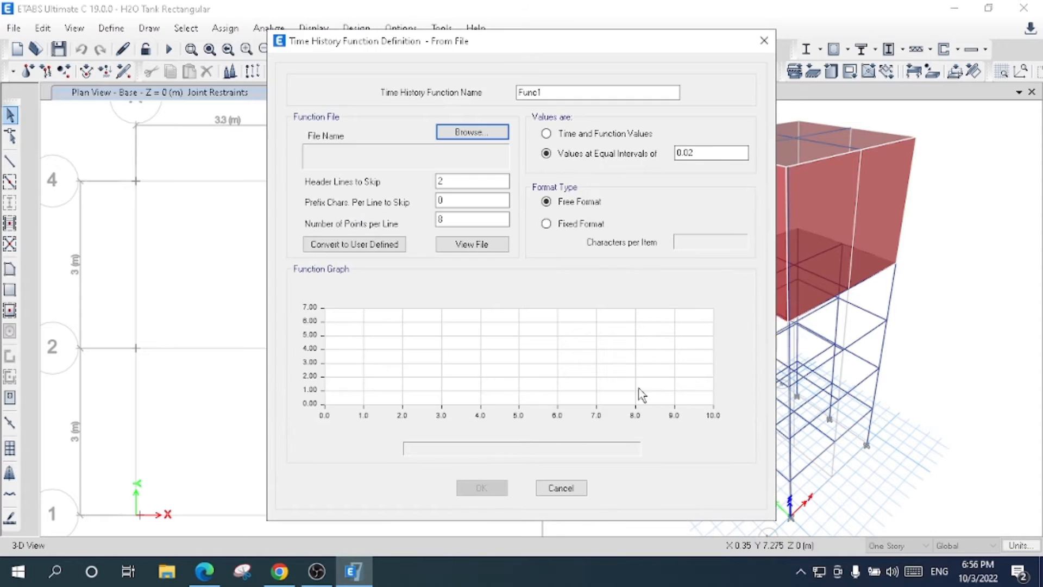
- View the ITALY_X record in WordPad to count its header lines, and set the header lines to skip to 4
left_click(481, 249)
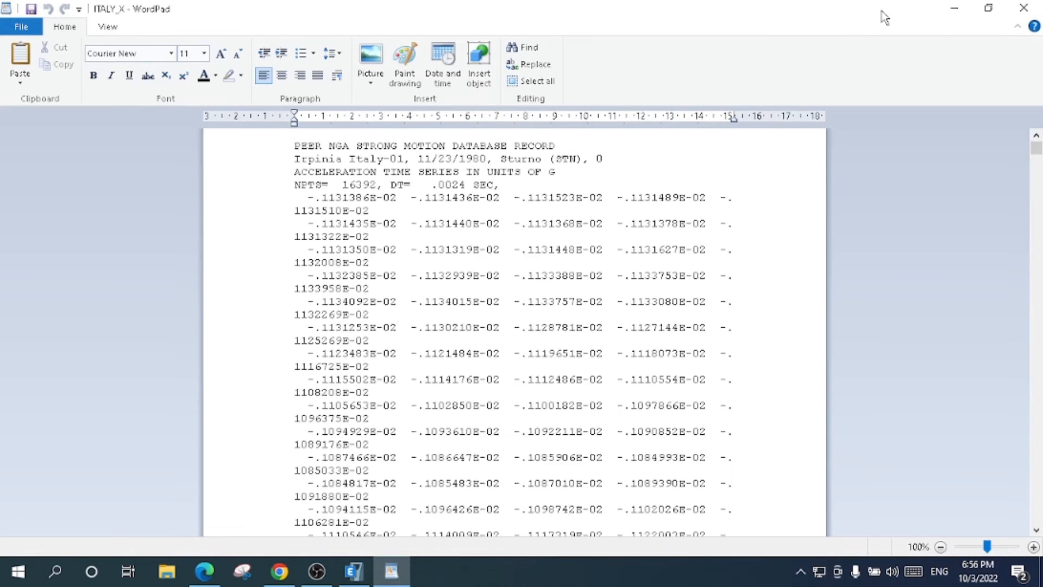
left_click(948, 7)
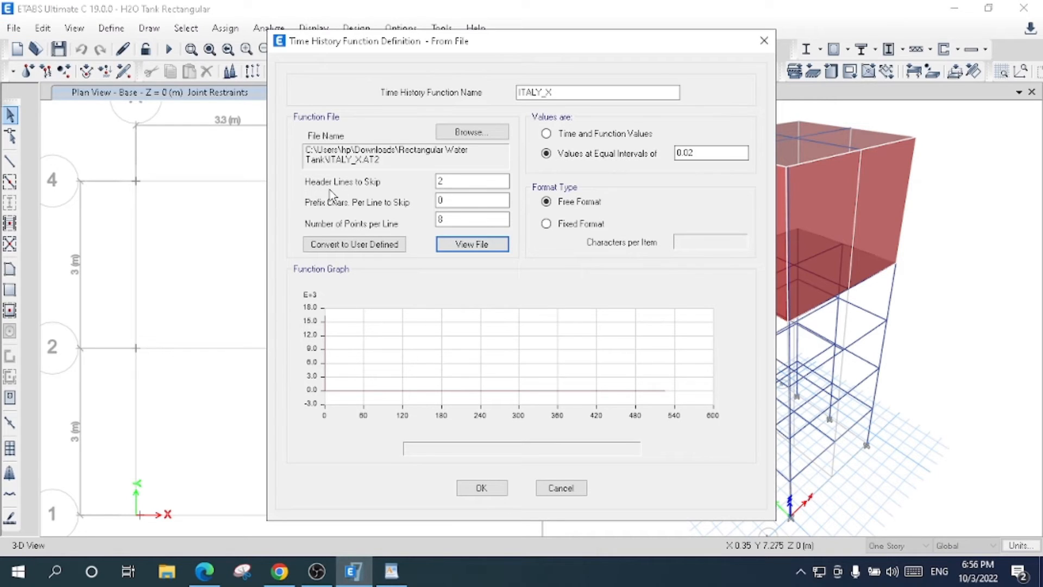
left_click(391, 571)
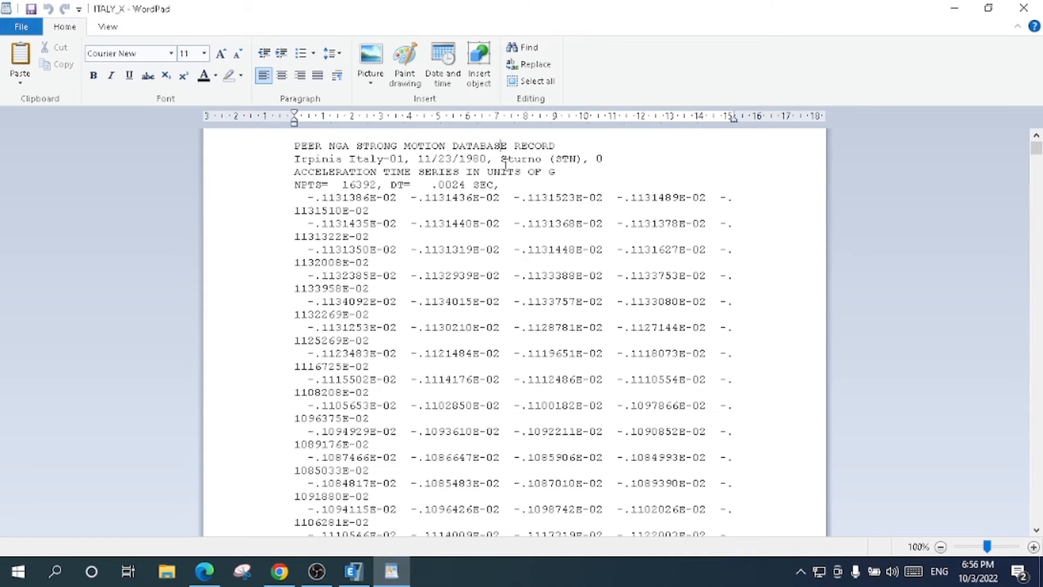
left_click(501, 183)
left_click(955, 8)
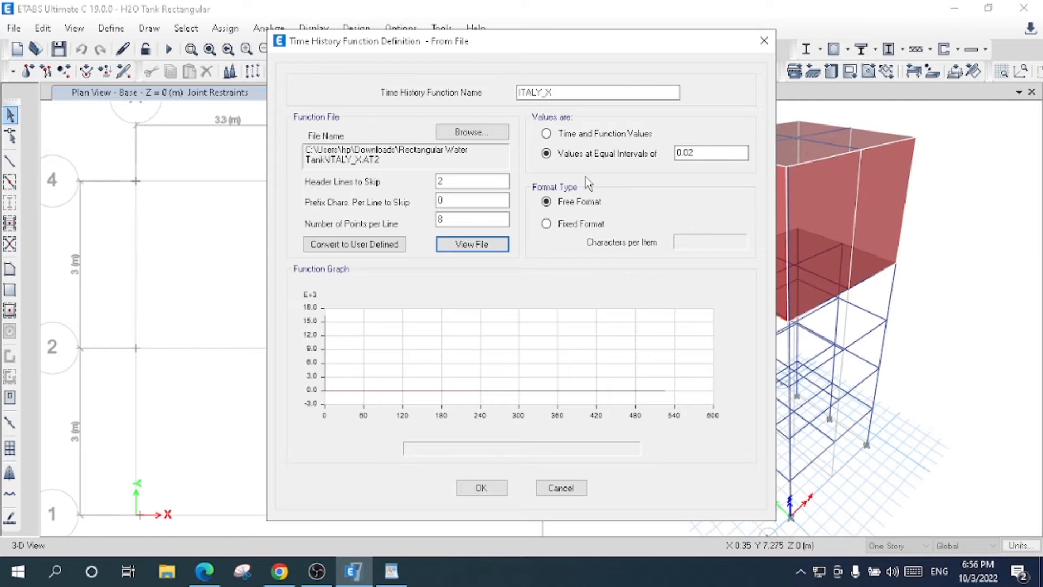
left_click_drag(470, 182, 354, 182)
type("4")
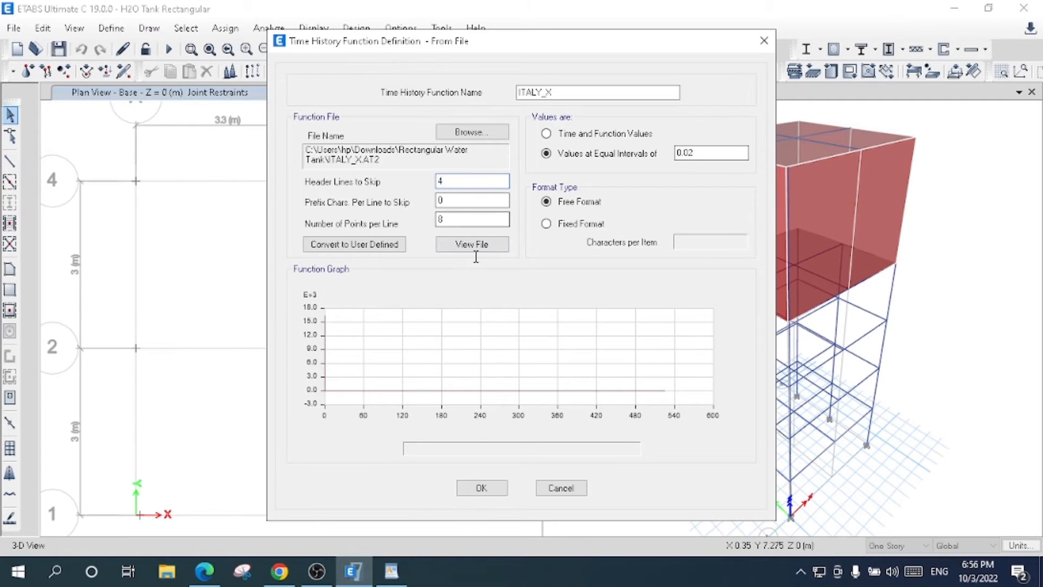
- Check how many acceleration values each line of the ITALY_X record holds, and set the number of points per line to 5
left_click(391, 571)
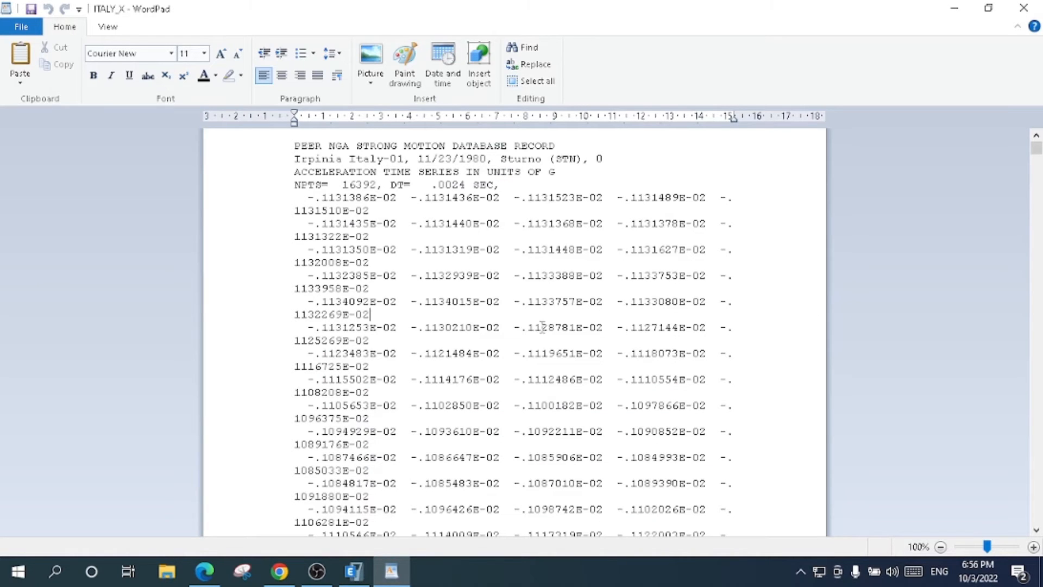
left_click(652, 328)
left_click_drag(721, 198, 348, 340)
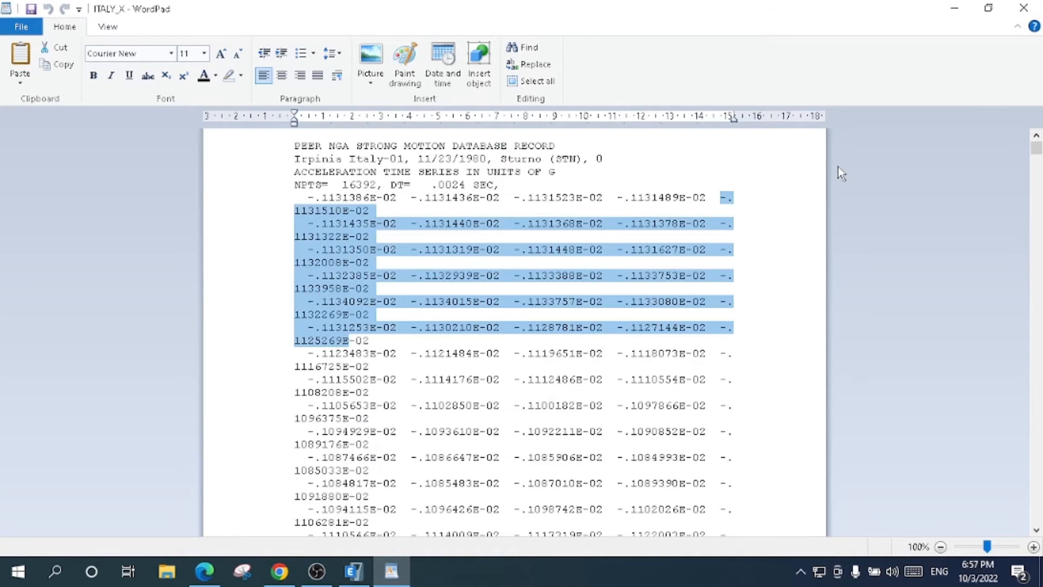
left_click(955, 9)
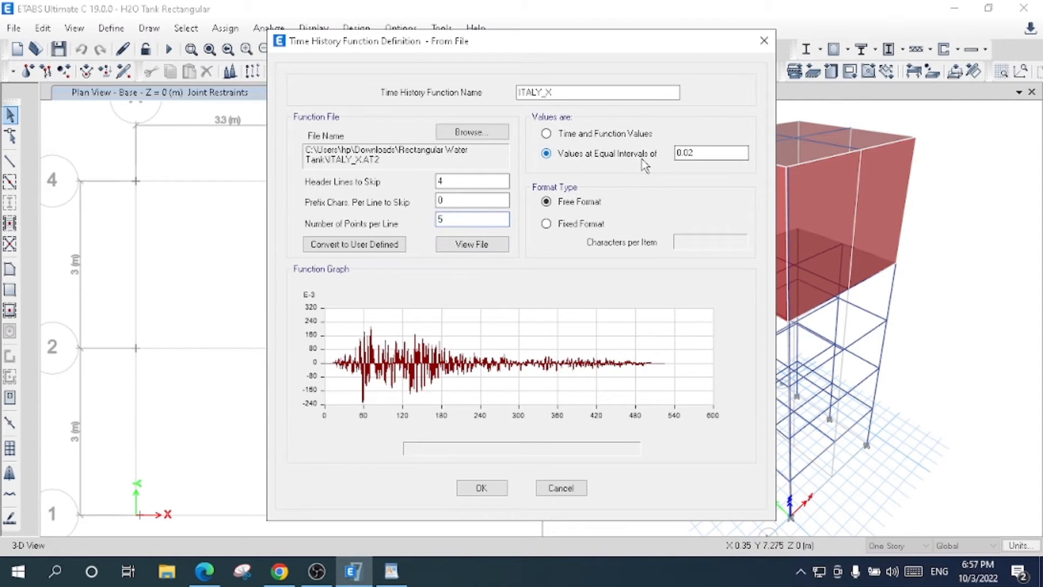
- Look up the record's time step in WordPad and set the function's equal value interval to 0.0024
left_click(391, 570)
left_click(562, 232)
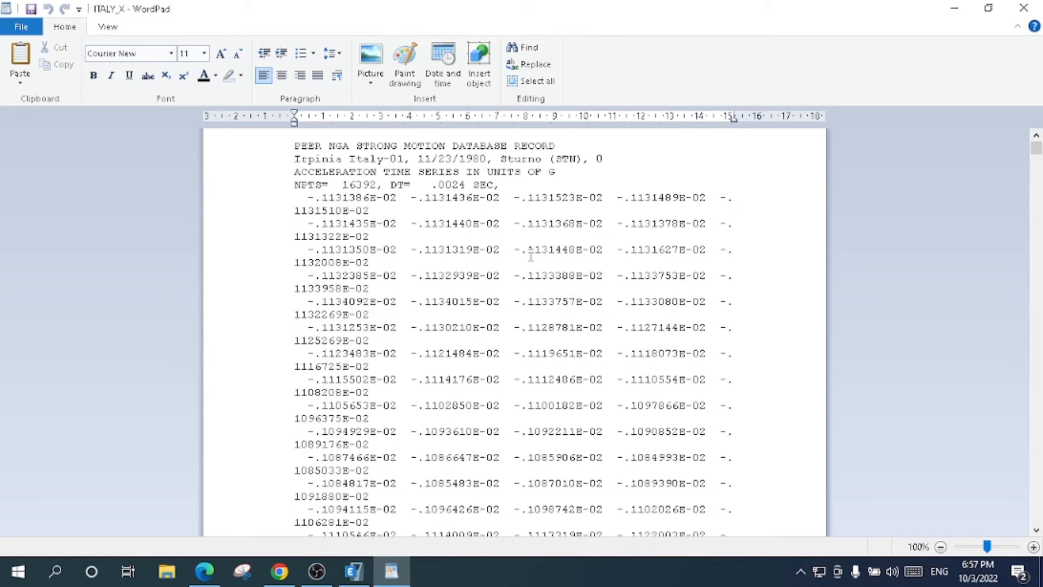
left_click(402, 571)
double_click(686, 153)
type("0.0024")
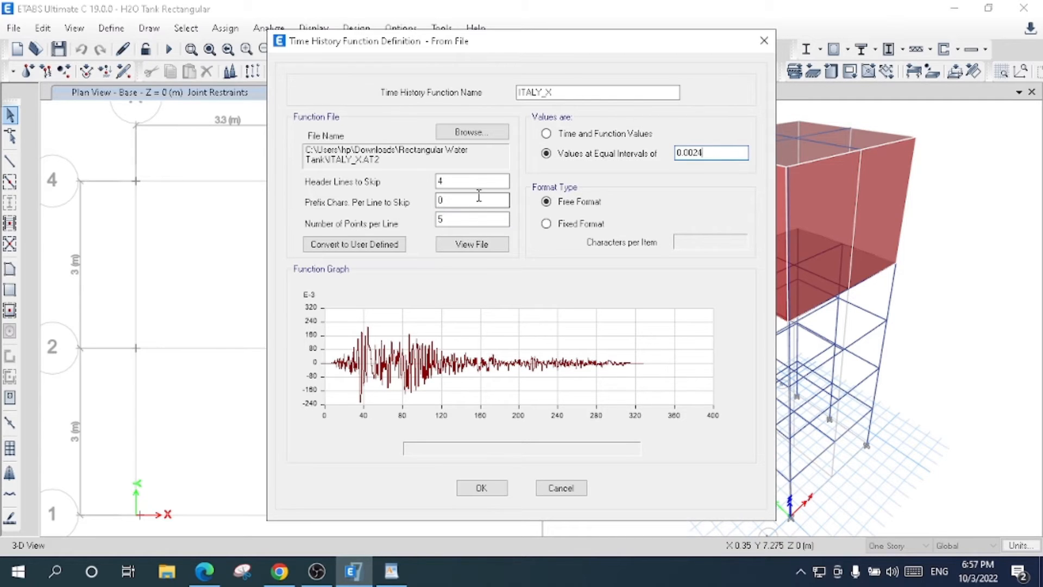
left_click(479, 197)
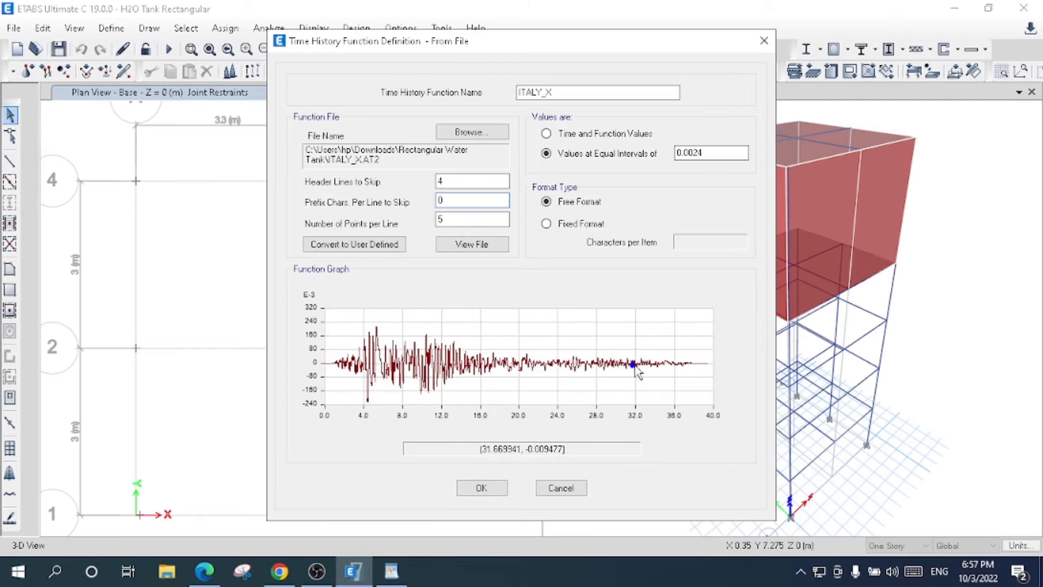
- Rename the time history function as THA_ ITALY_EQ X and accept its definition
left_click(523, 92)
type("THA")
key("BackSpace")
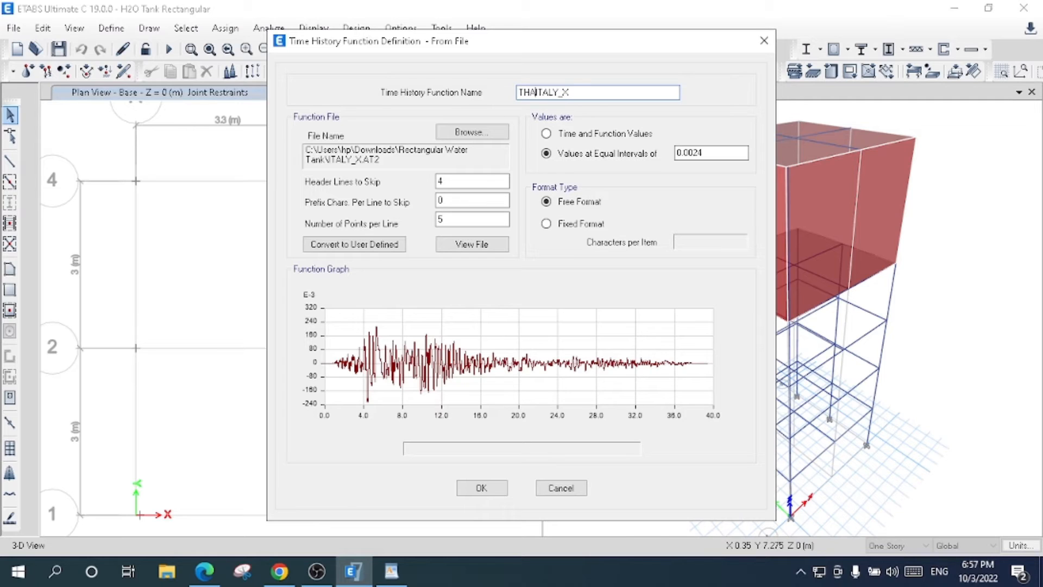
type("_")
left_click(573, 94)
type("EQ")
left_click(482, 488)
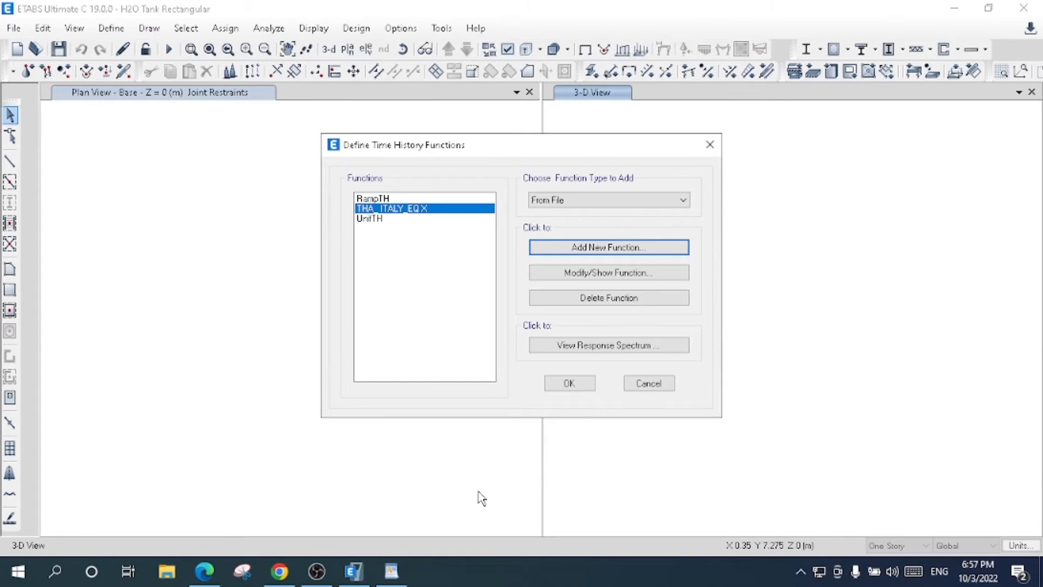
- Delete the default time history functions UnifTH and RampTH
left_click(375, 219)
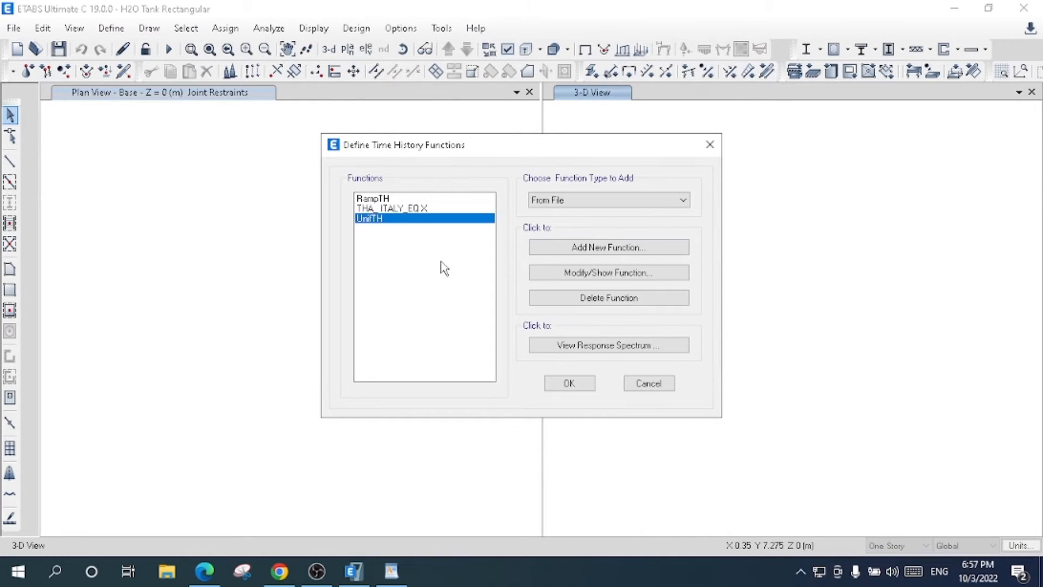
left_click(573, 300)
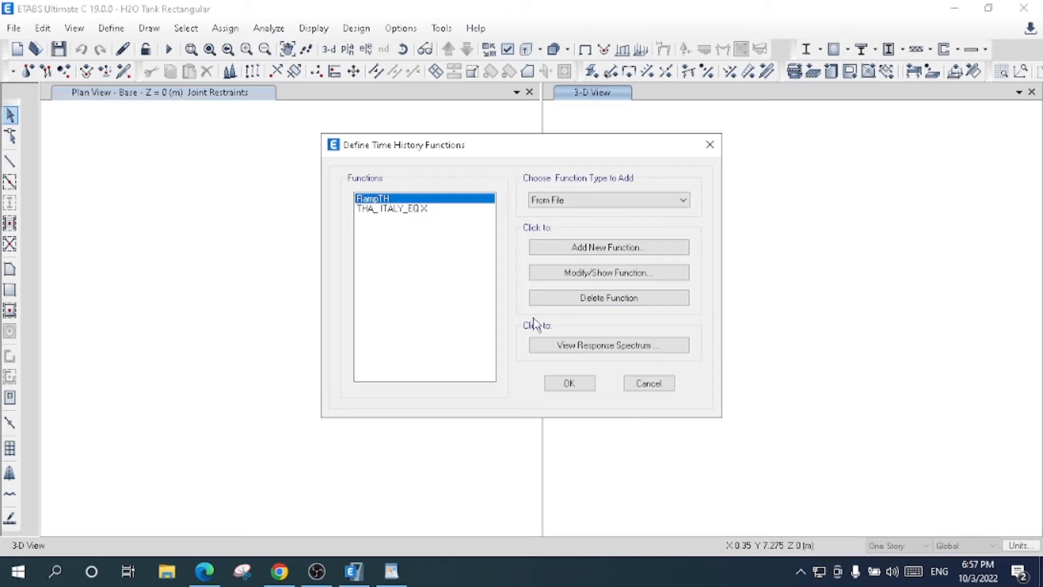
left_click(557, 300)
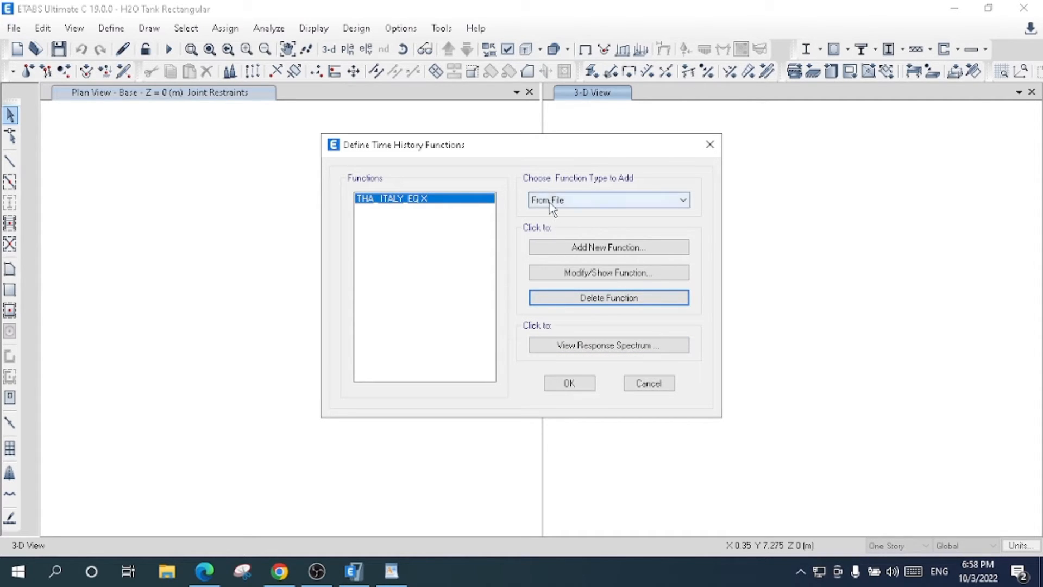
- Add another from-file time history function and load the ITALY_y record from the Rectangular Water Tank folder
left_click(579, 249)
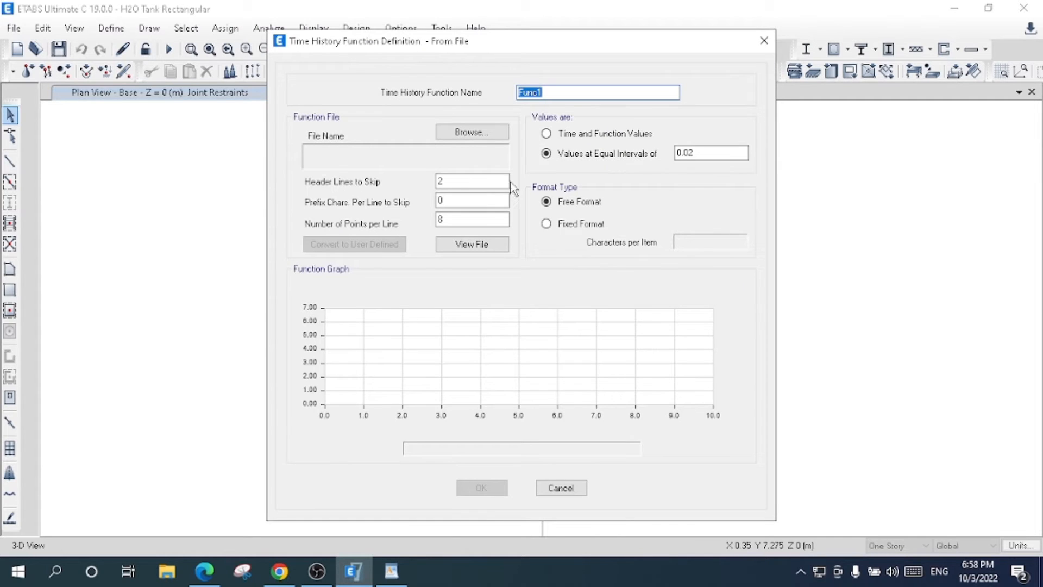
left_click(471, 133)
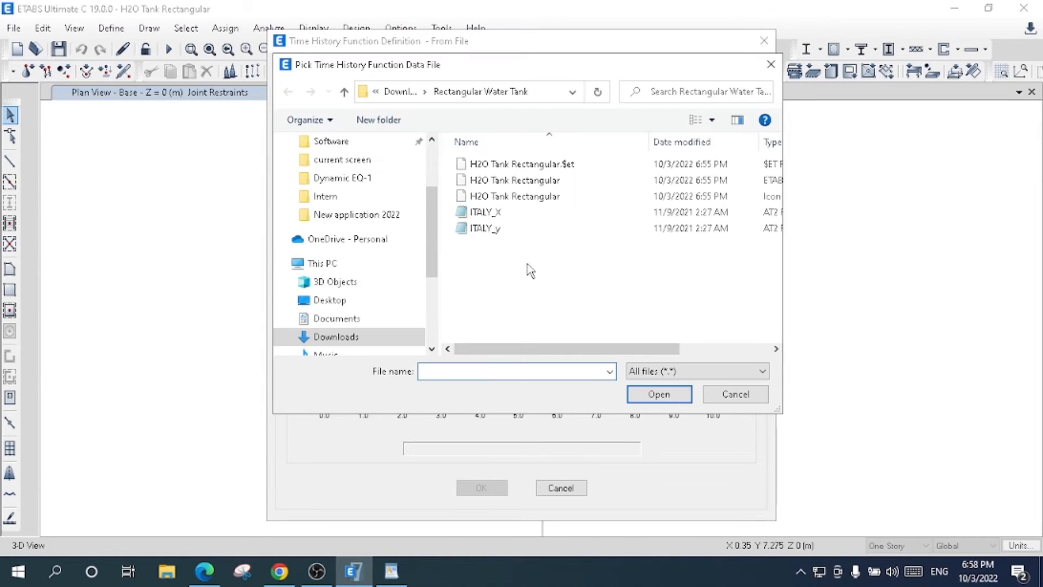
left_click(506, 233)
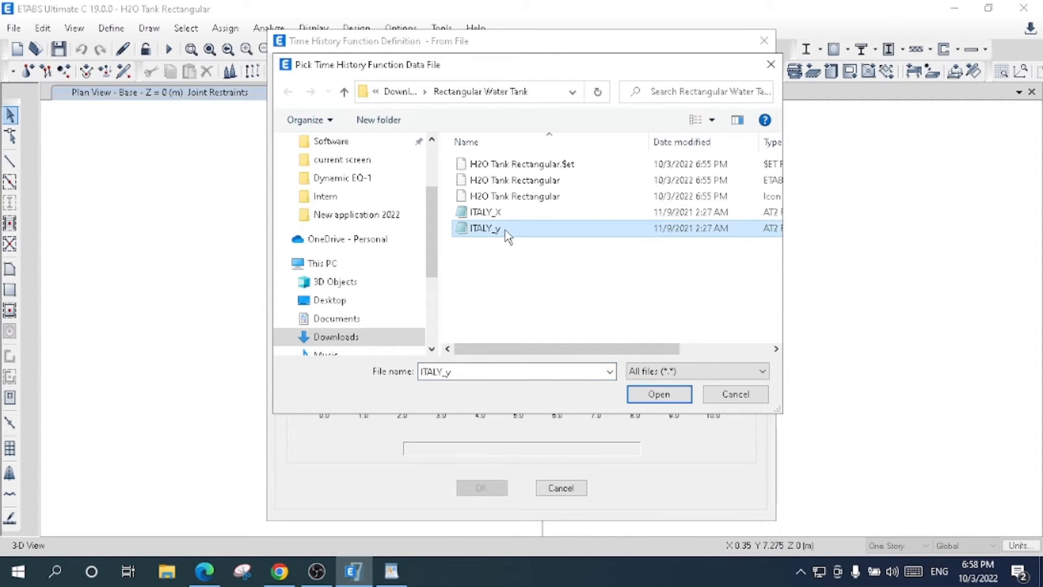
left_click(658, 394)
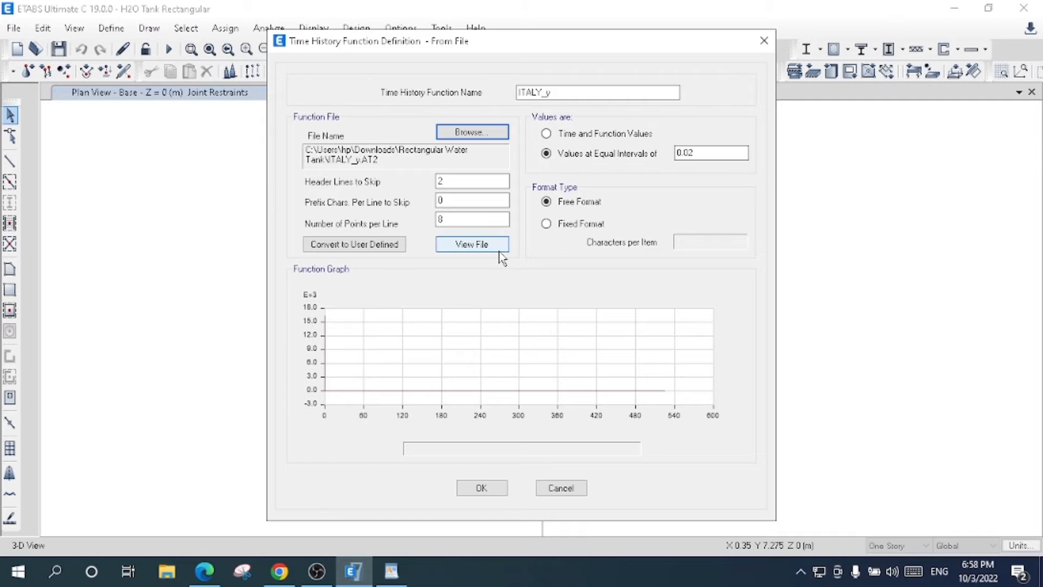
- Set the ITALY_y function to skip 4 header lines and read 5 points per line
left_click(449, 183)
double_click(448, 182)
type("4")
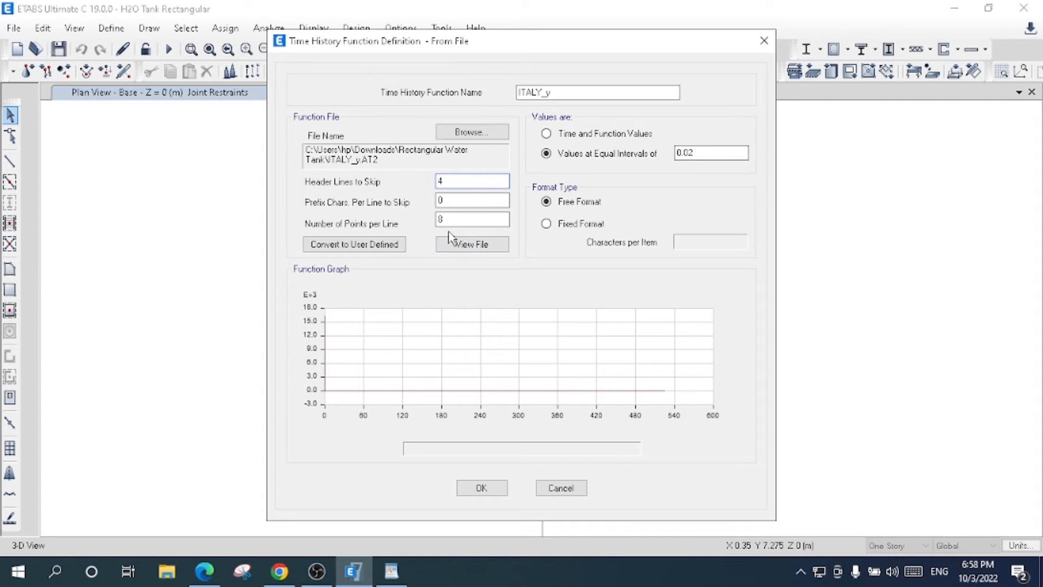
left_click_drag(448, 219, 428, 219)
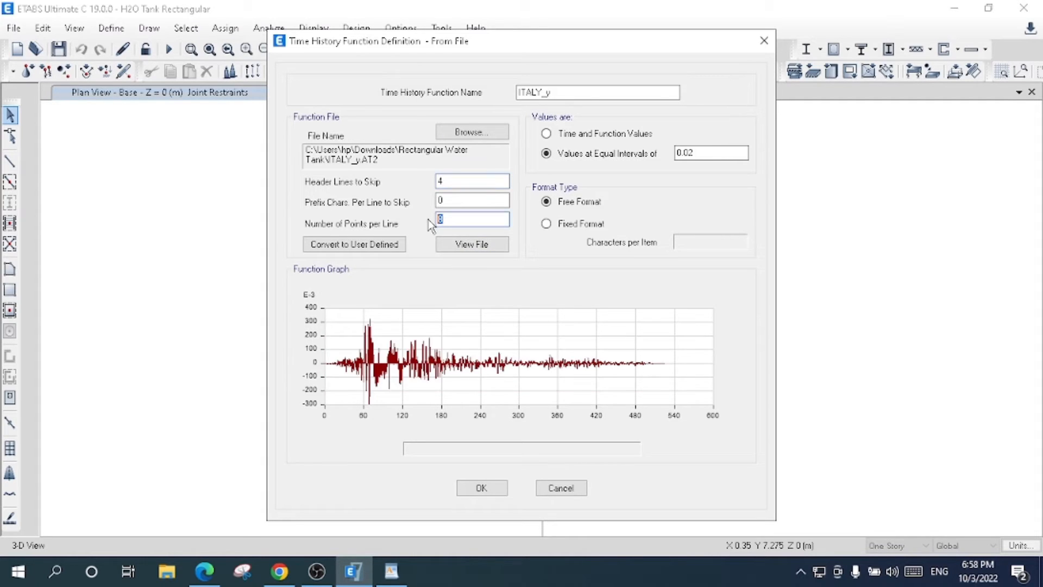
type("5")
left_click(465, 200)
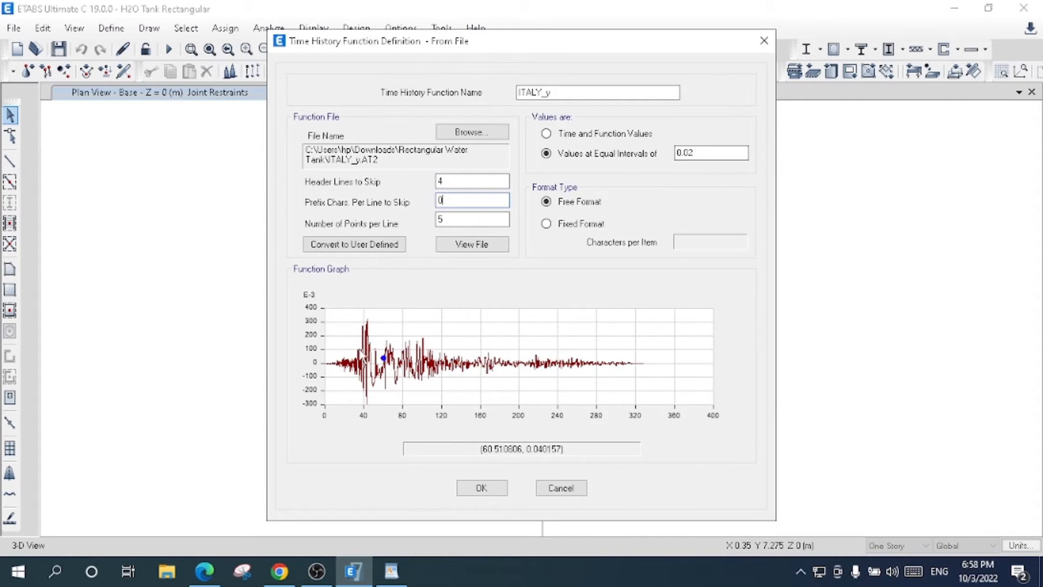
- Set the equal value interval of the ITALY_y function to 0.0024
left_click(699, 154)
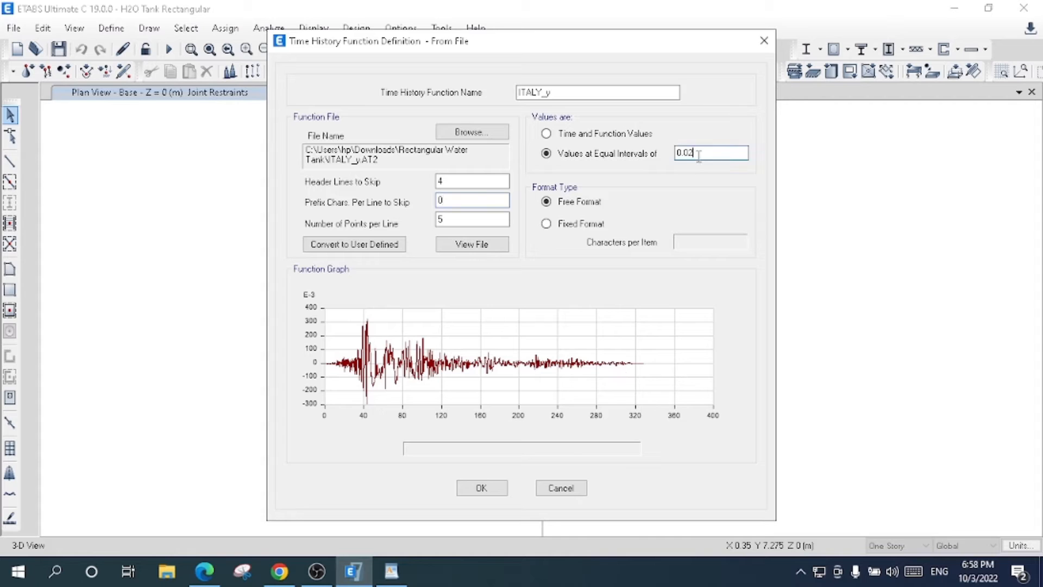
key("BackSpace")
type("024")
left_click(500, 202)
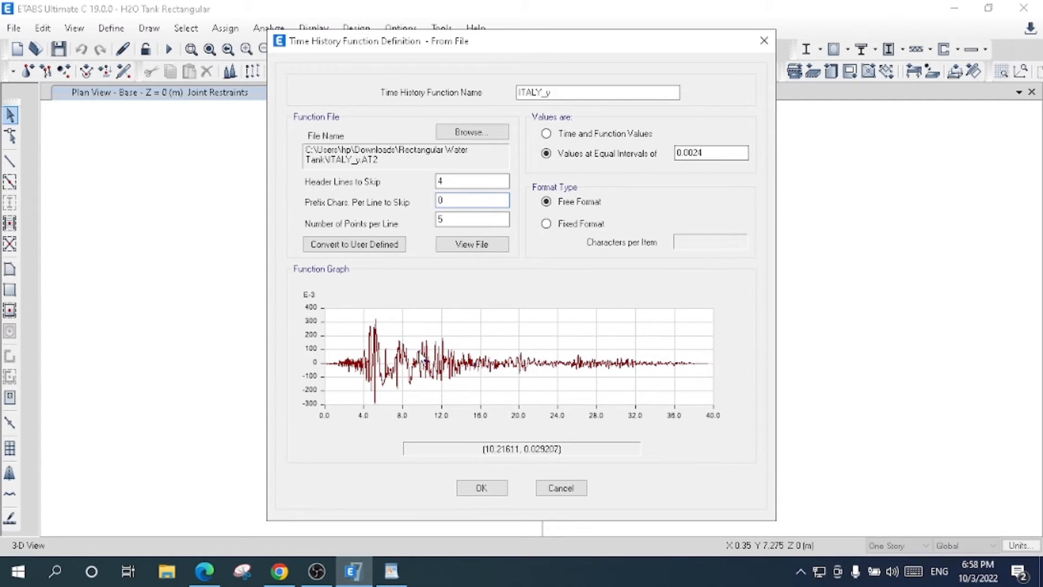
- Rename the ITALY_y function as THA _ ITALY_EQ y and accept its definition
left_click(519, 93)
type("THA_")
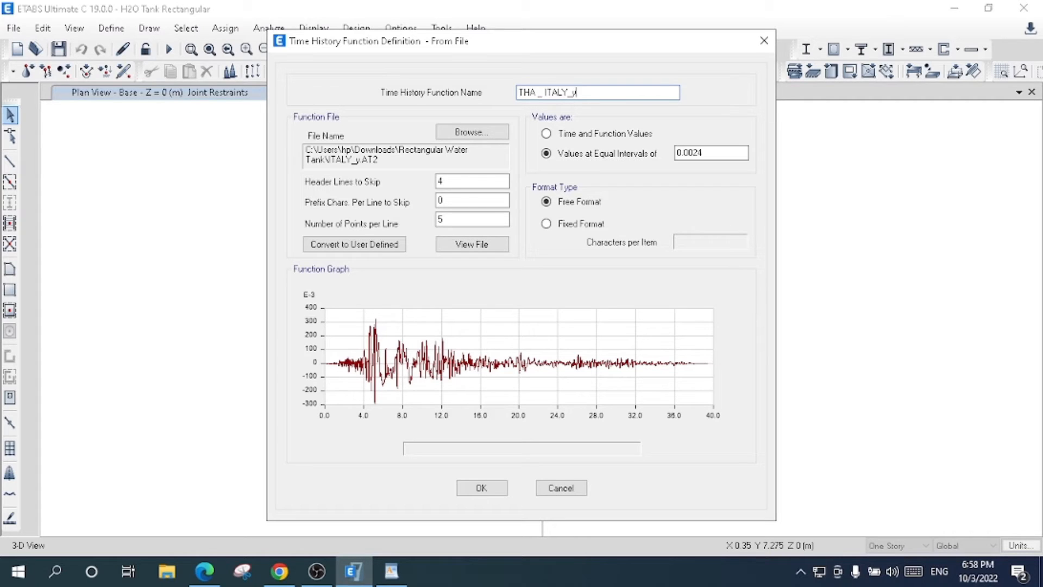
type("EQ")
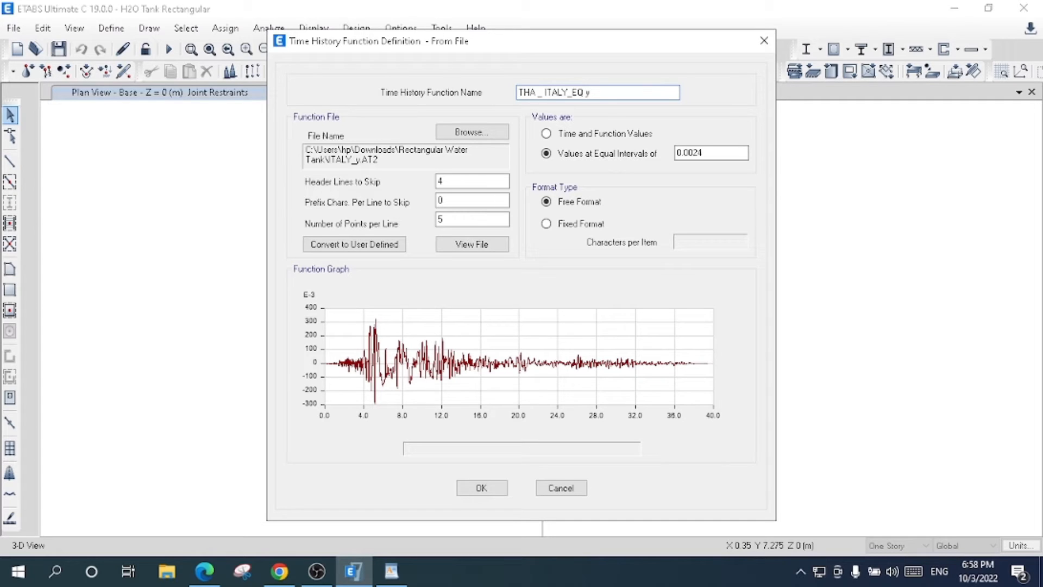
left_click(480, 495)
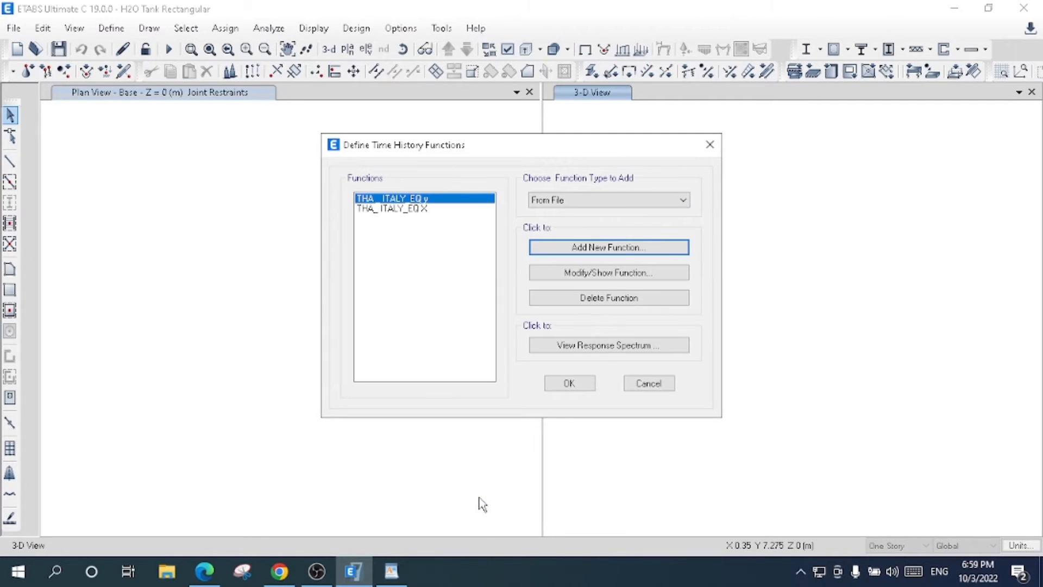
left_click(420, 210)
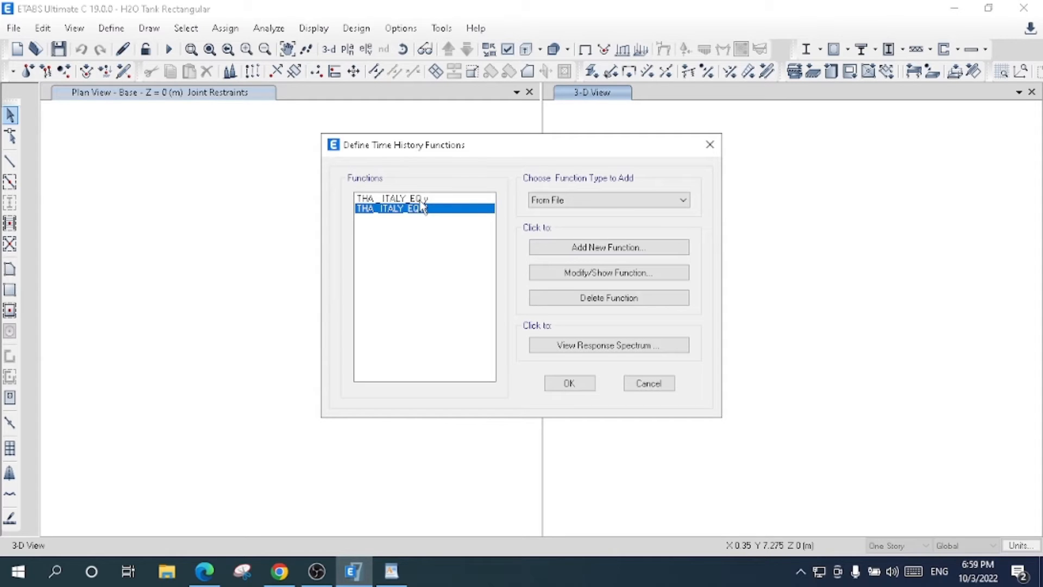
left_click(422, 199)
- Add a time history function of type Matched to Response Spectrum and name it Matched RS with EQ_X
left_click(612, 202)
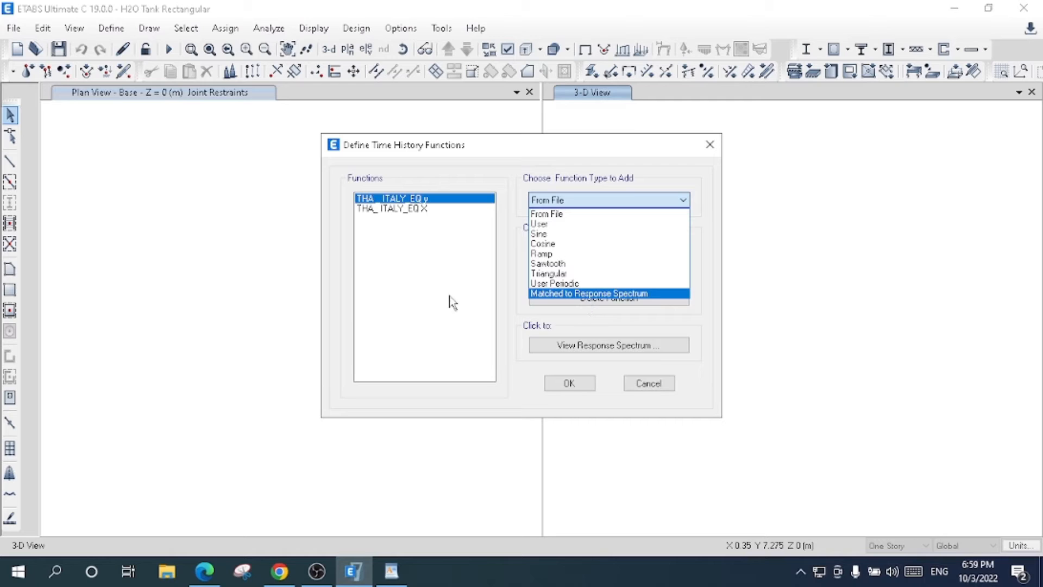
left_click(556, 295)
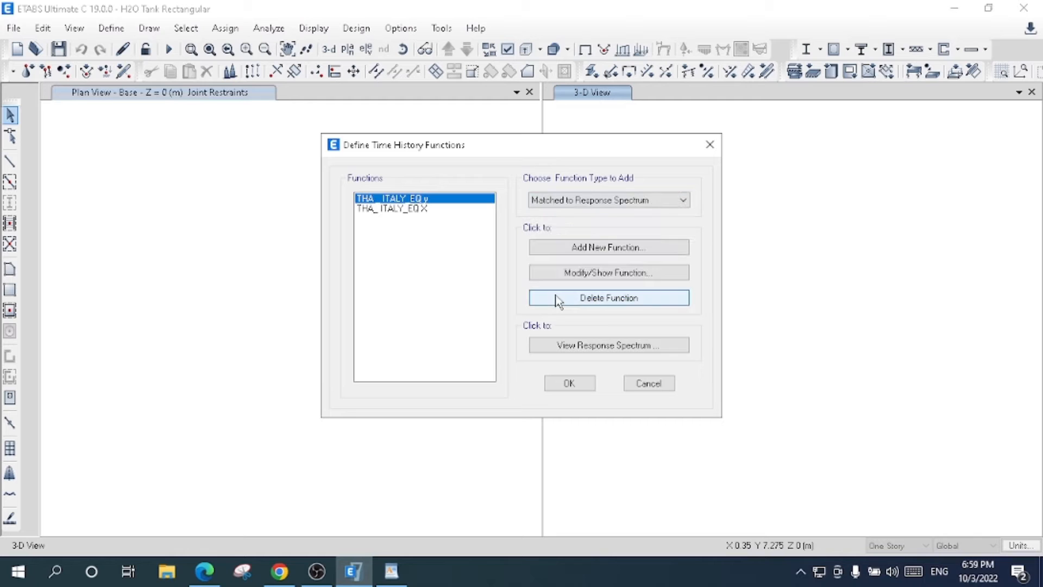
left_click(597, 252)
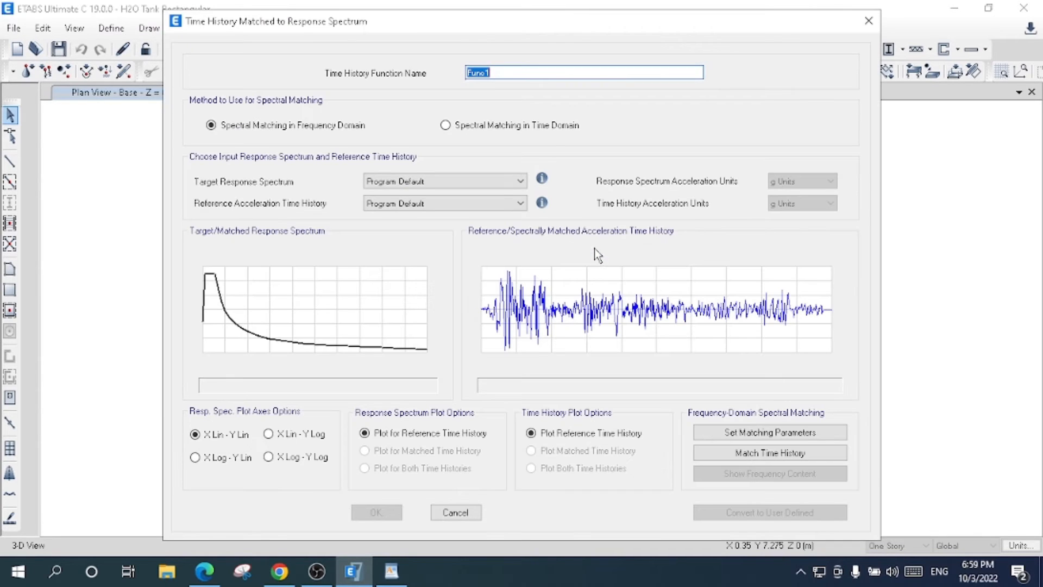
key("BackSpace")
type("Matched RS with EQ_X")
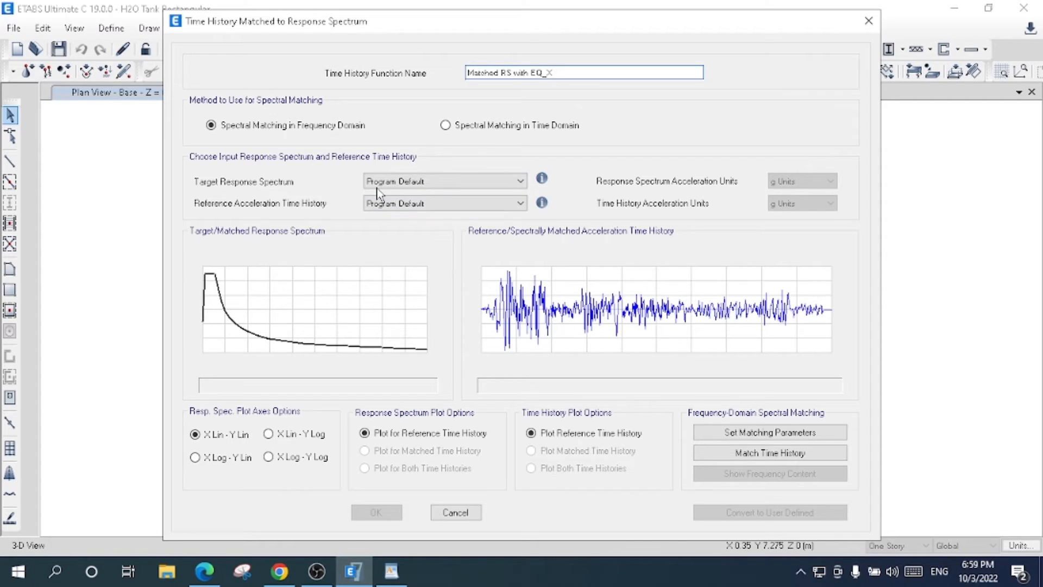
- Use Target Response Spectrum as the target and THA_ ITALY_EQ X as the reference acceleration time history, both in g units
left_click(439, 181)
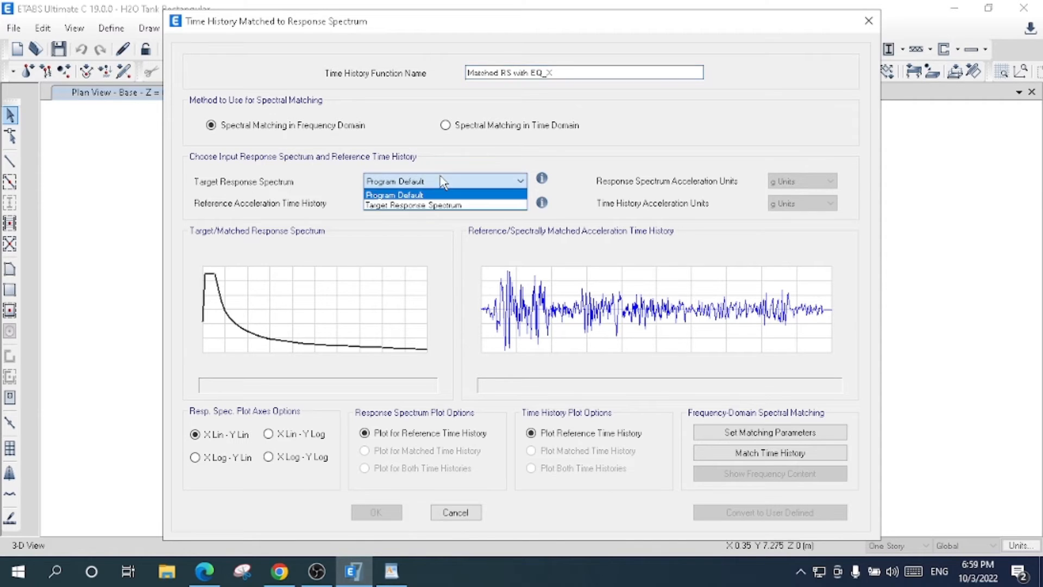
left_click(438, 201)
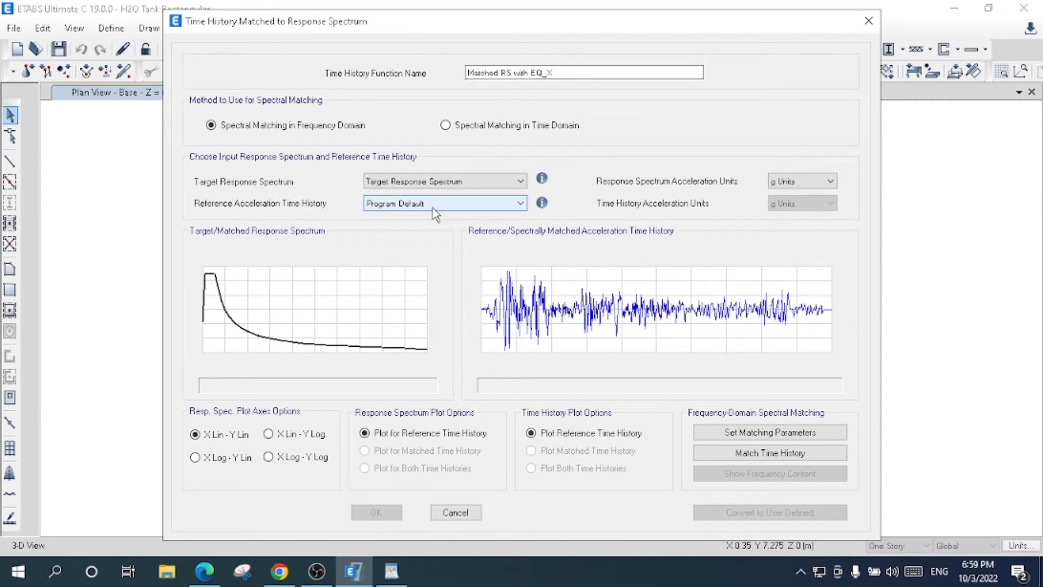
left_click(433, 209)
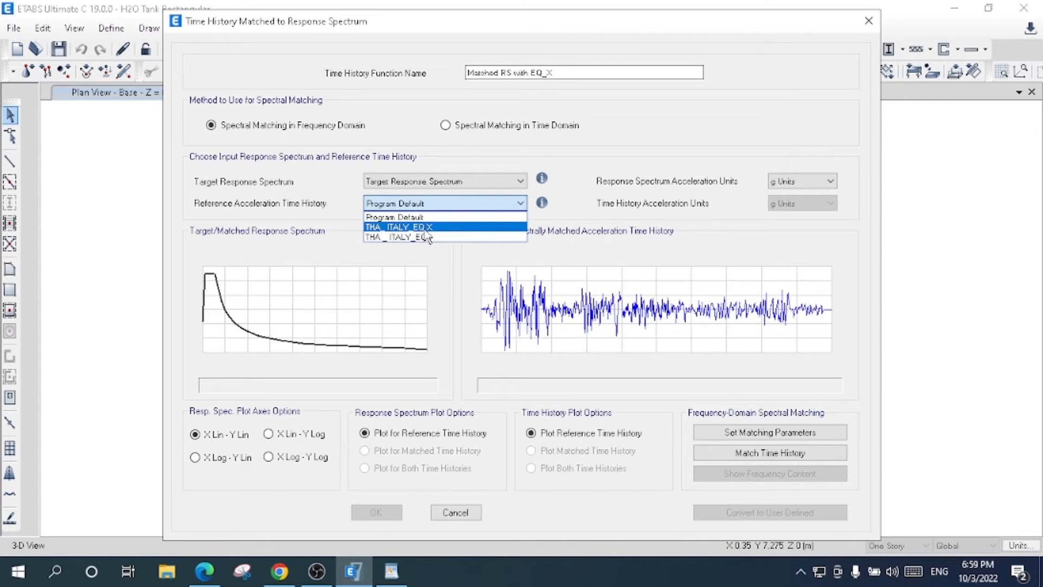
left_click(425, 227)
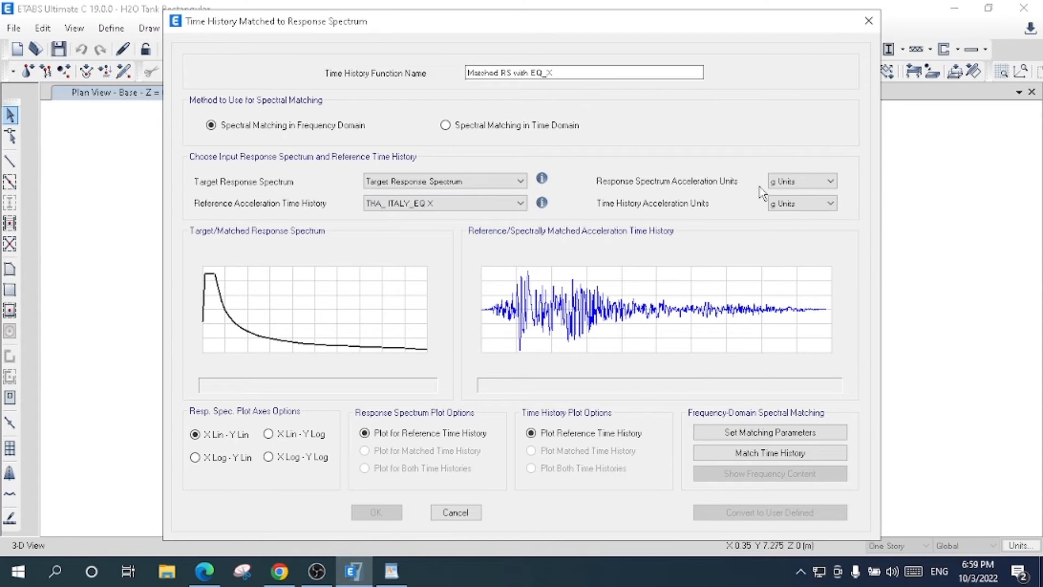
left_click(818, 181)
left_click(817, 181)
- Accept the program determined frequency range, match the X time history by spectral matching in the time domain, and accept the function
left_click(813, 432)
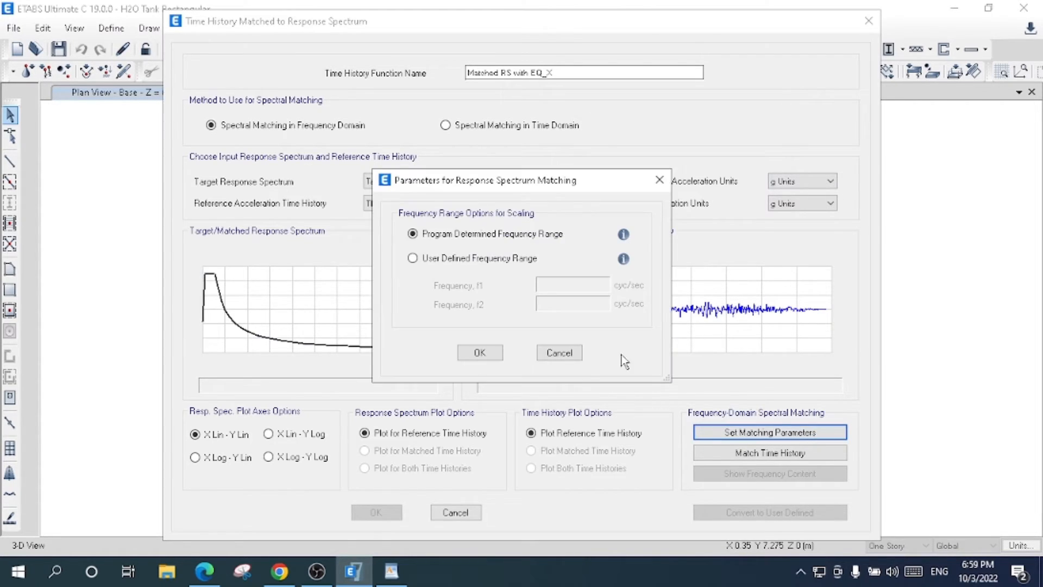
left_click(477, 352)
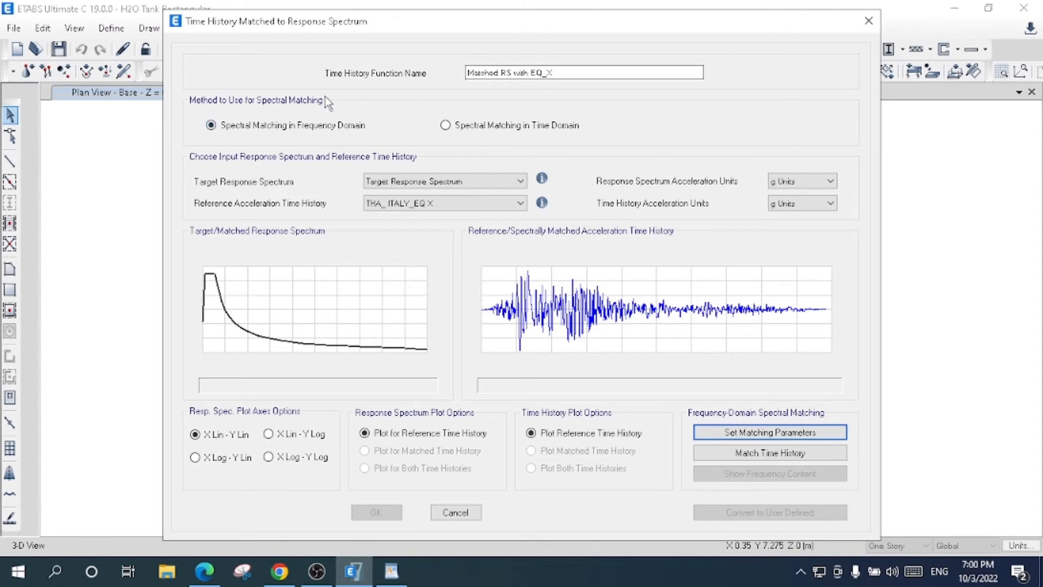
left_click(508, 128)
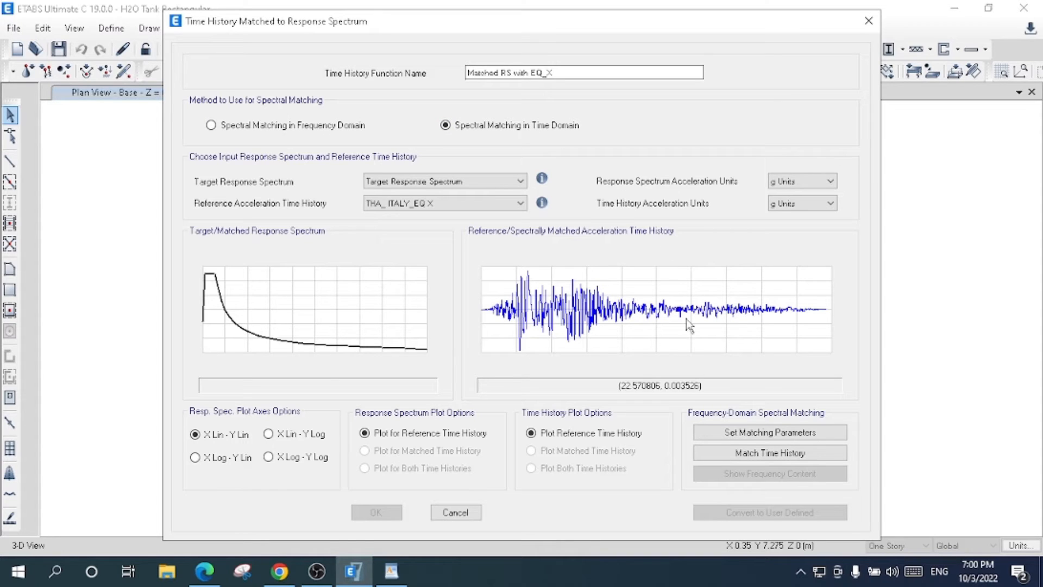
left_click(732, 455)
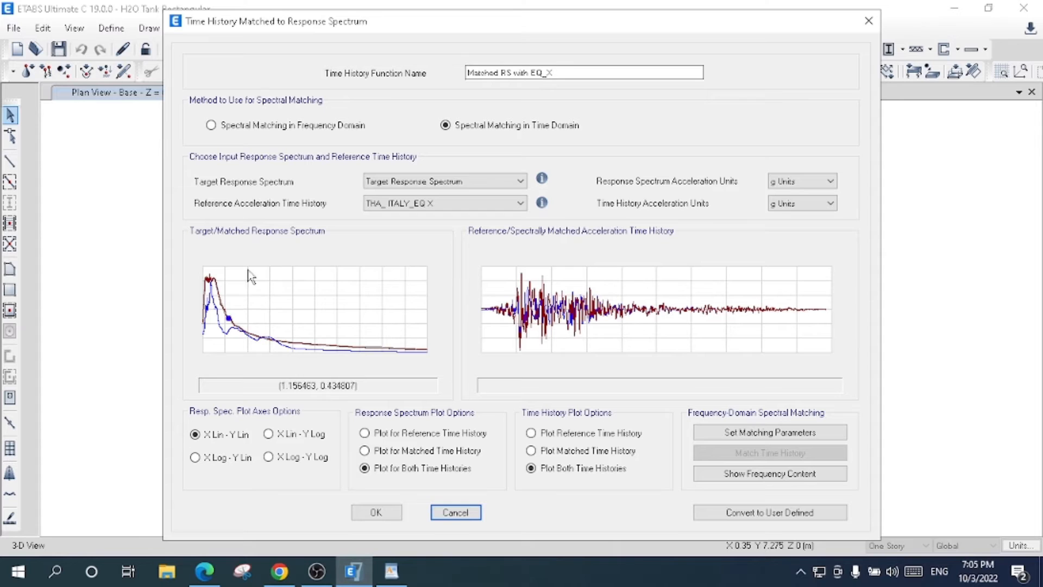
left_click(377, 514)
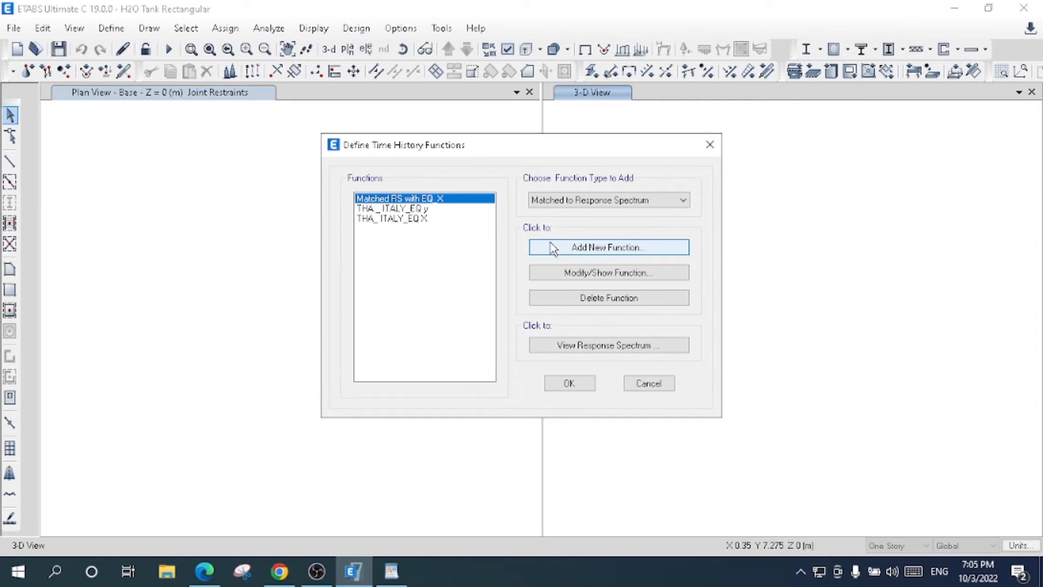
- Add a second response-spectrum-matched time history function and name it MAtched RS with EQ y
left_click(575, 251)
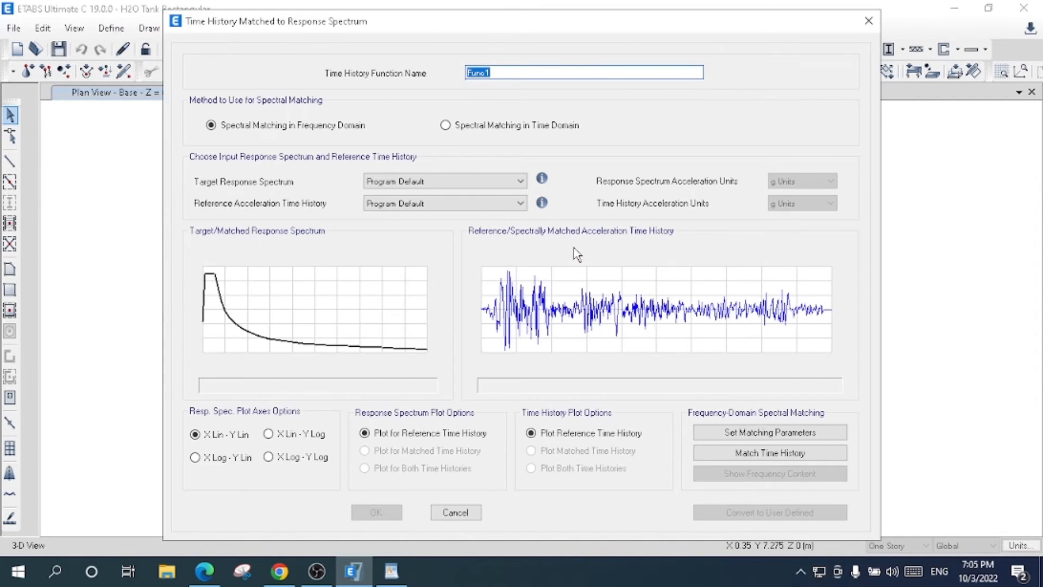
key("BackSpace")
type("Matched RS with EQ y")
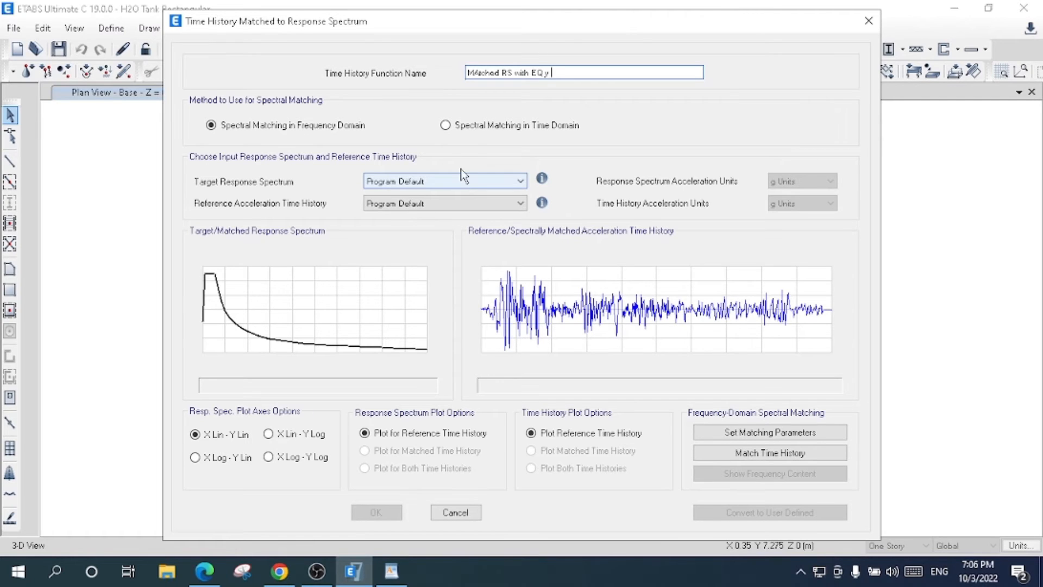
- Choose time domain spectral matching with Target Response Spectrum as target and THA _ ITALY_EQ y as reference time history
left_click(481, 125)
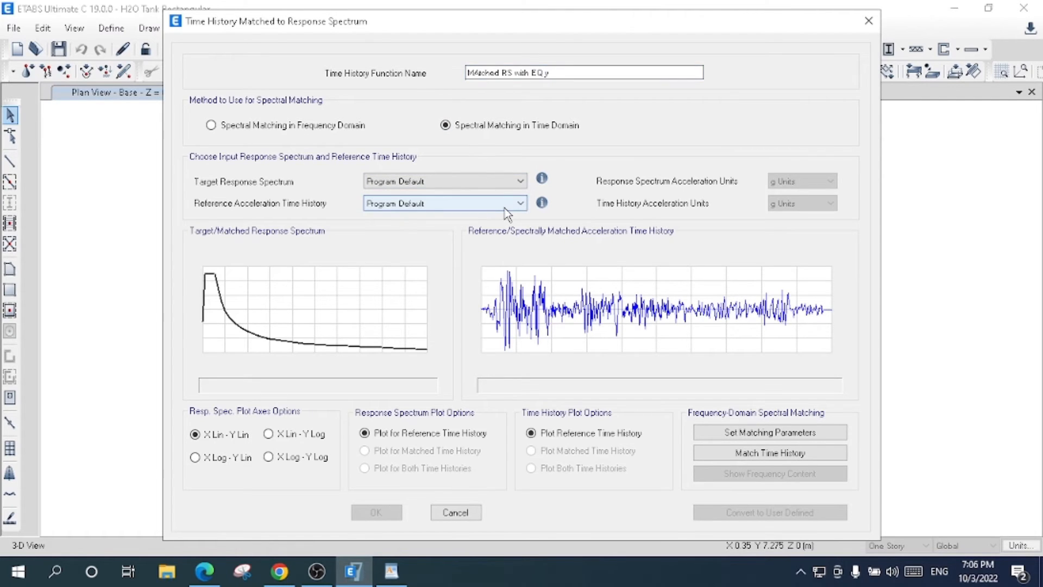
left_click(490, 187)
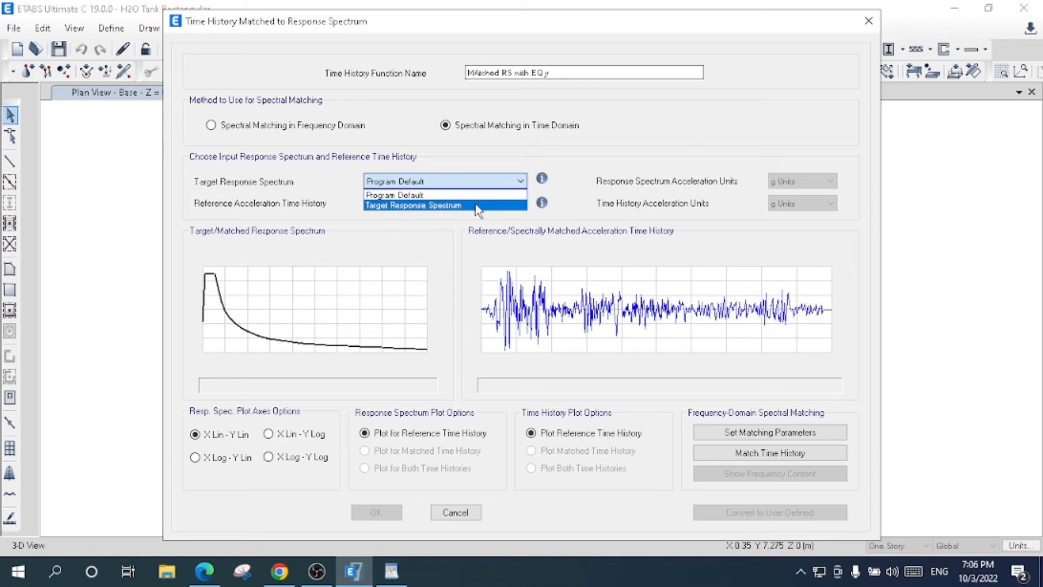
left_click(478, 207)
left_click(402, 204)
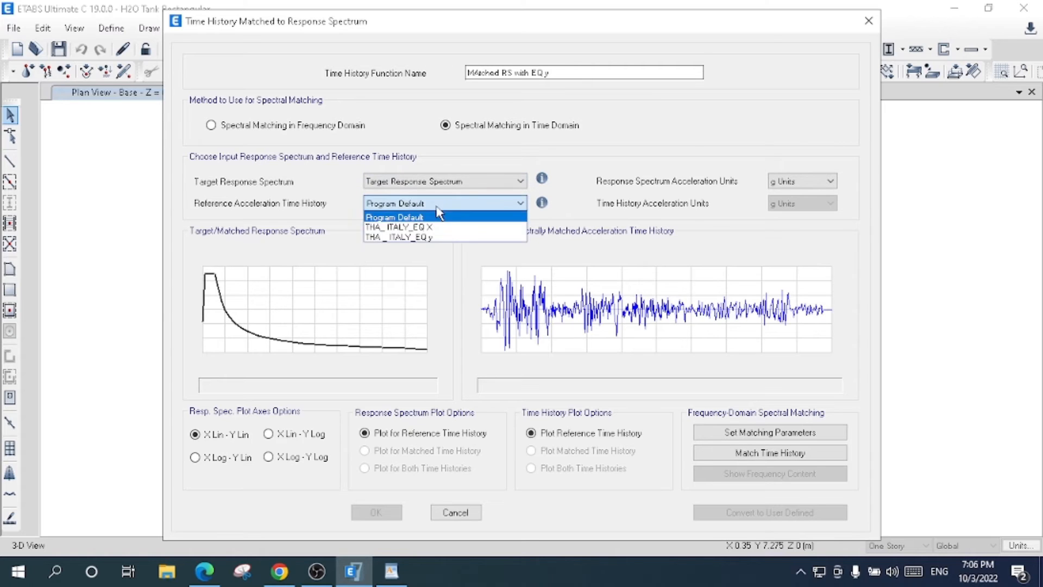
left_click(425, 239)
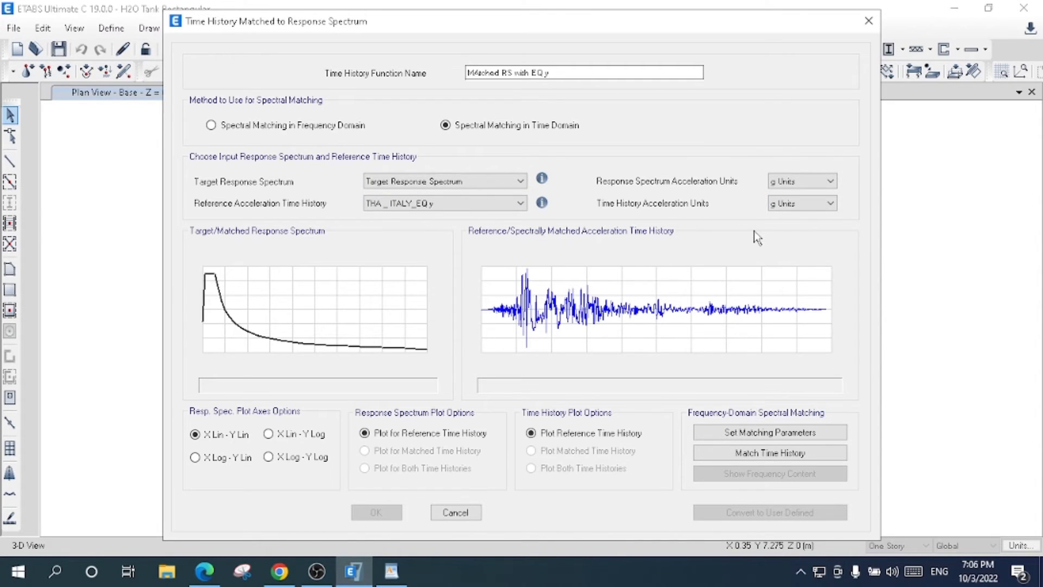
- Match the Y time history to the target spectrum and accept the function into the time history function list
left_click(774, 456)
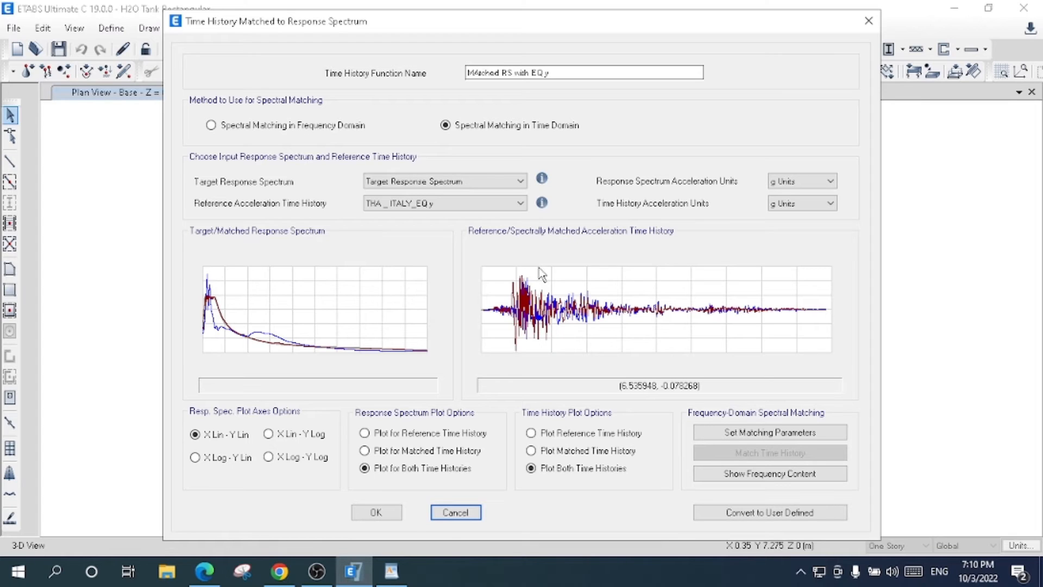
left_click(375, 512)
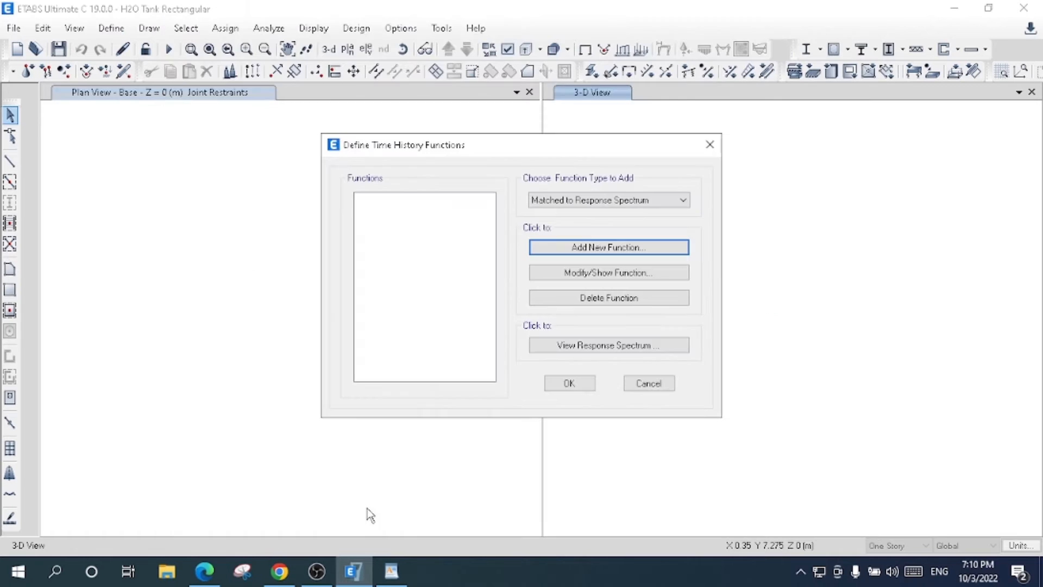
left_click(442, 238)
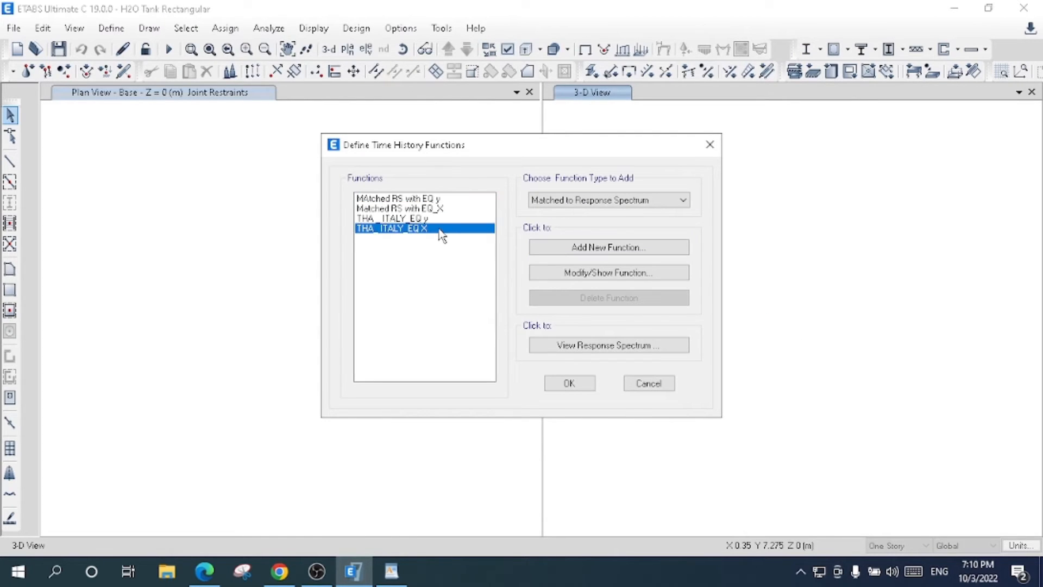
- Review the two Italy earthquake functions and the two spectrum-matched functions, and accept the time history function list
left_click(439, 218)
left_click(436, 209)
left_click(435, 201)
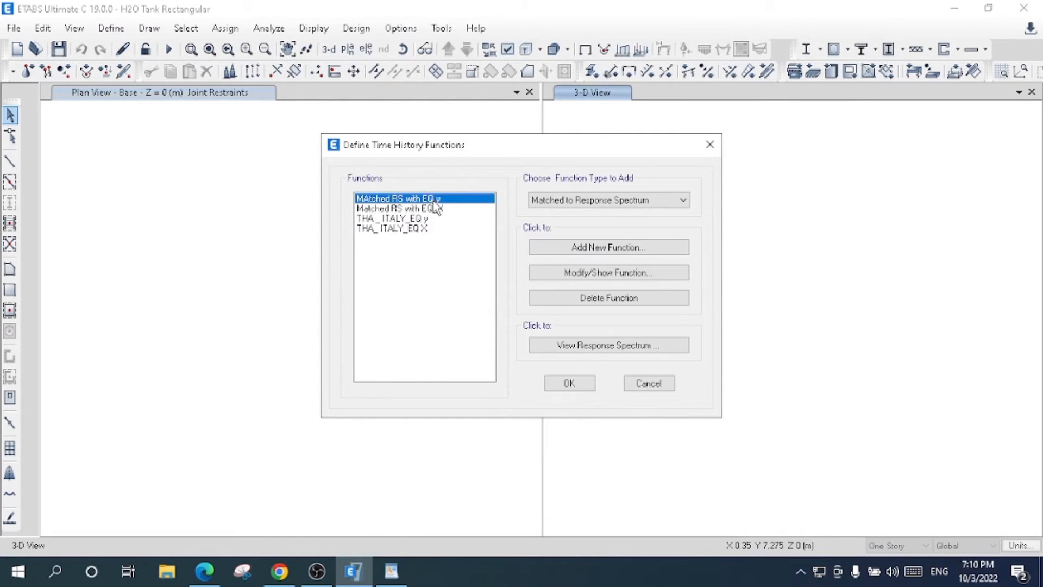
left_click(435, 209)
left_click(432, 219)
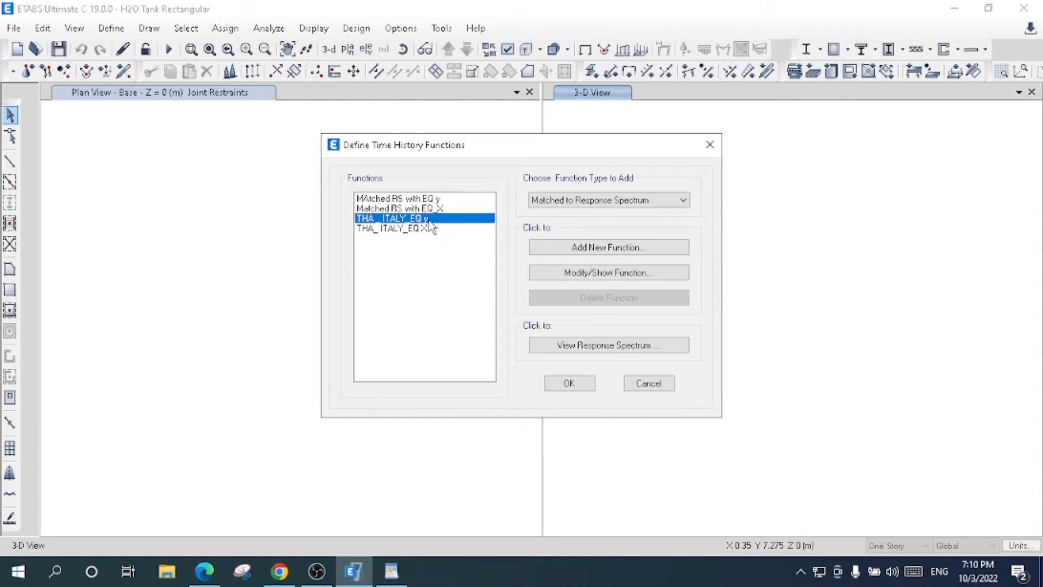
left_click(426, 229)
left_click(427, 220)
left_click(425, 231)
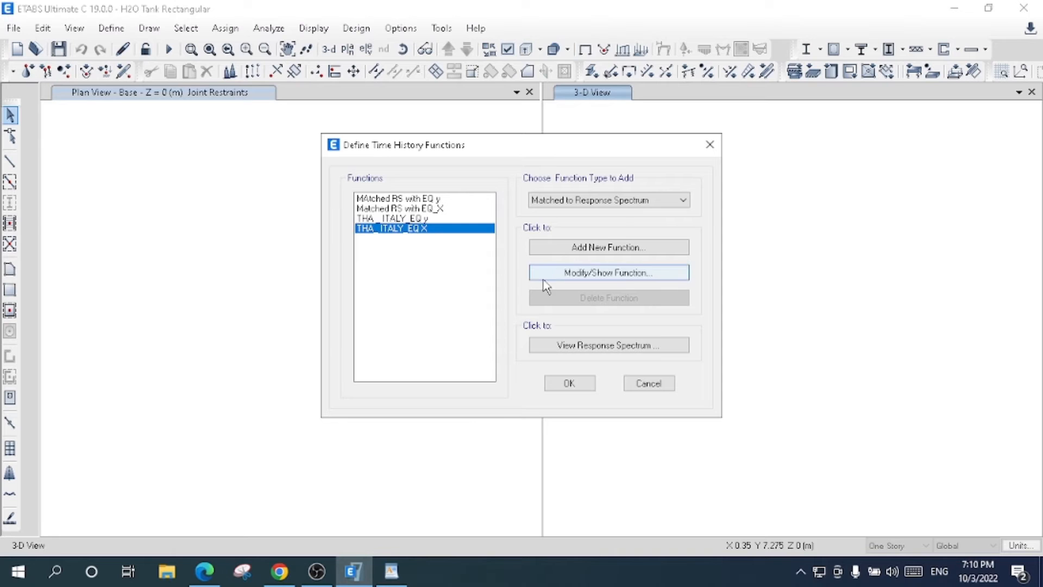
left_click(570, 384)
left_click(111, 27)
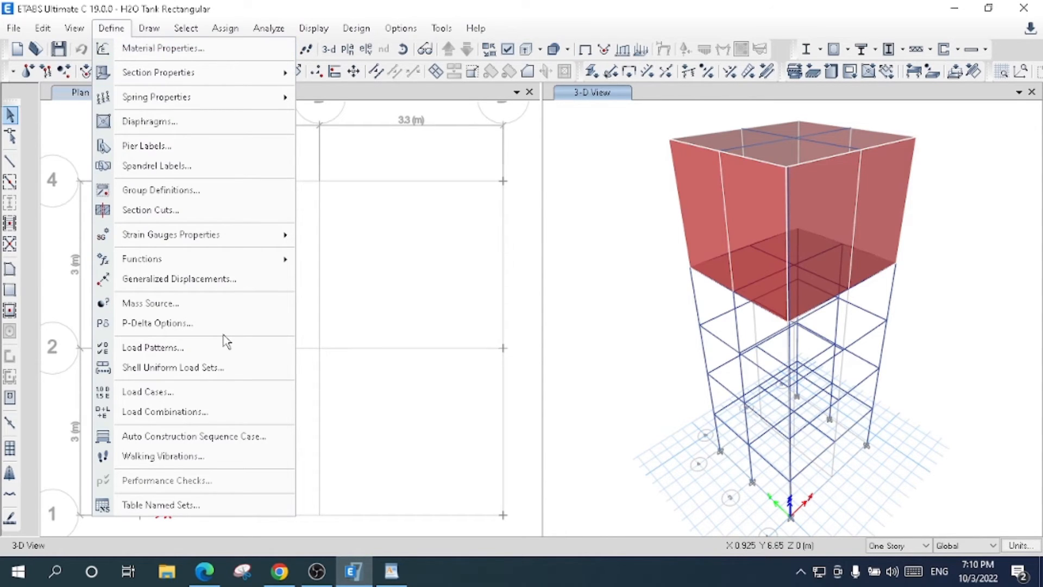
mouse_move(232, 263)
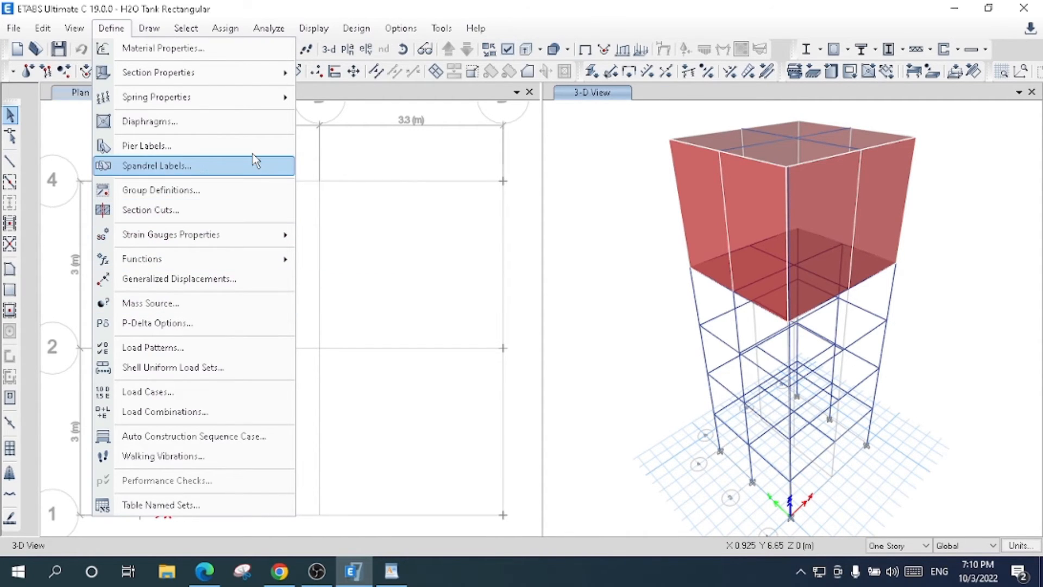
left_click(536, 296)
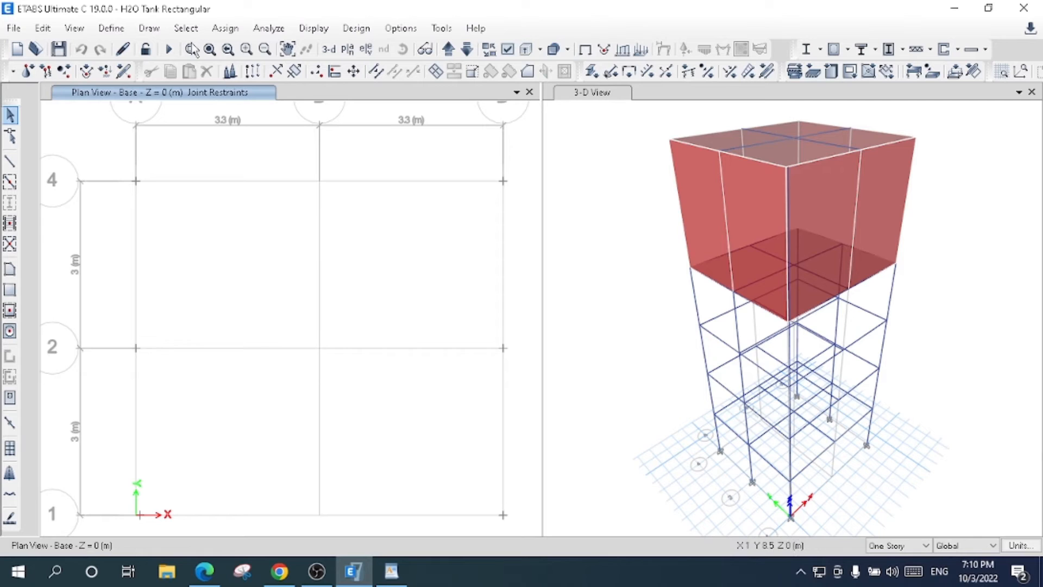
- Select all columns in the model by object type
left_click(187, 29)
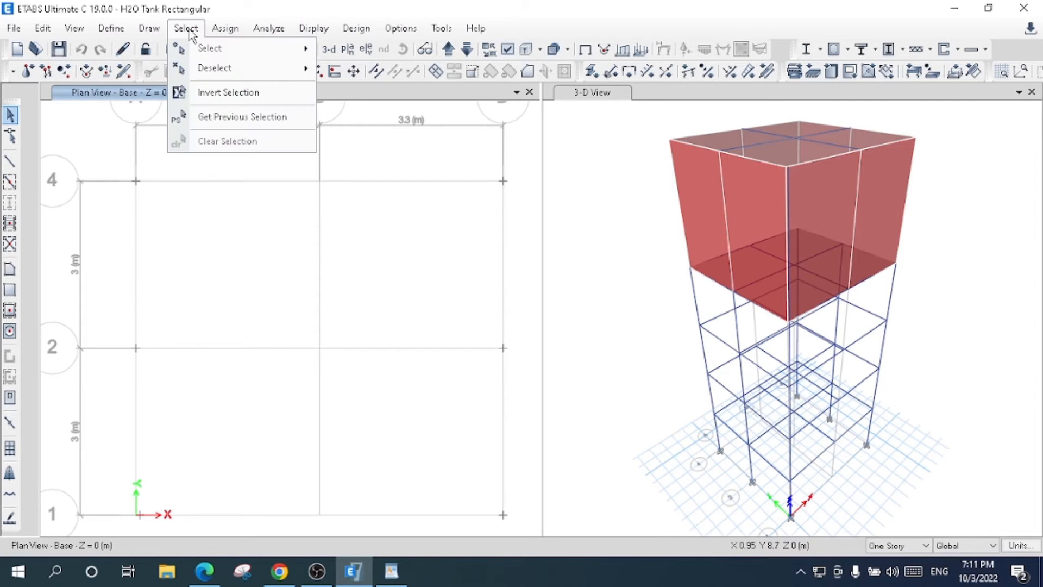
mouse_move(242, 50)
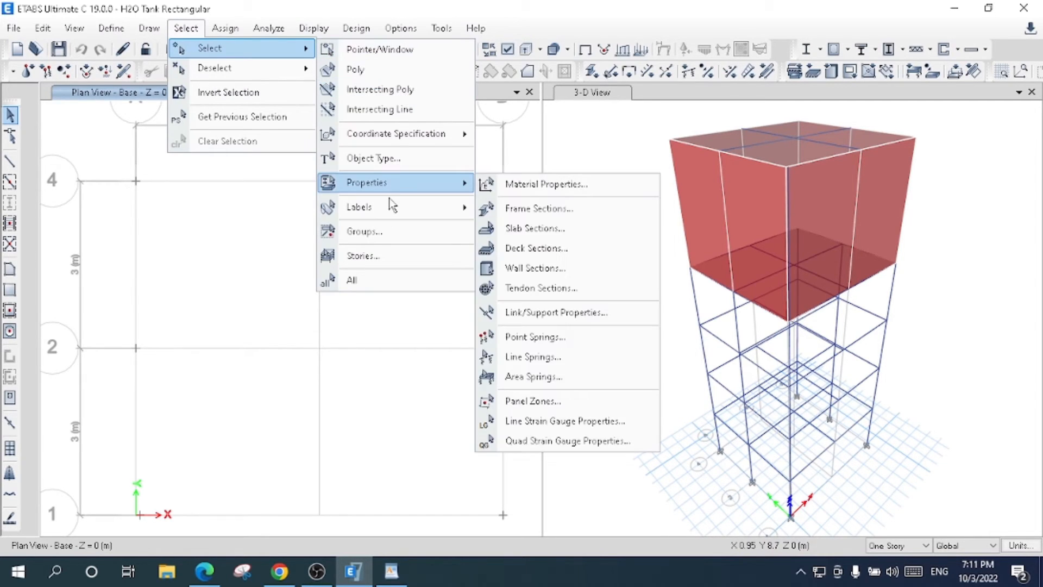
left_click(396, 162)
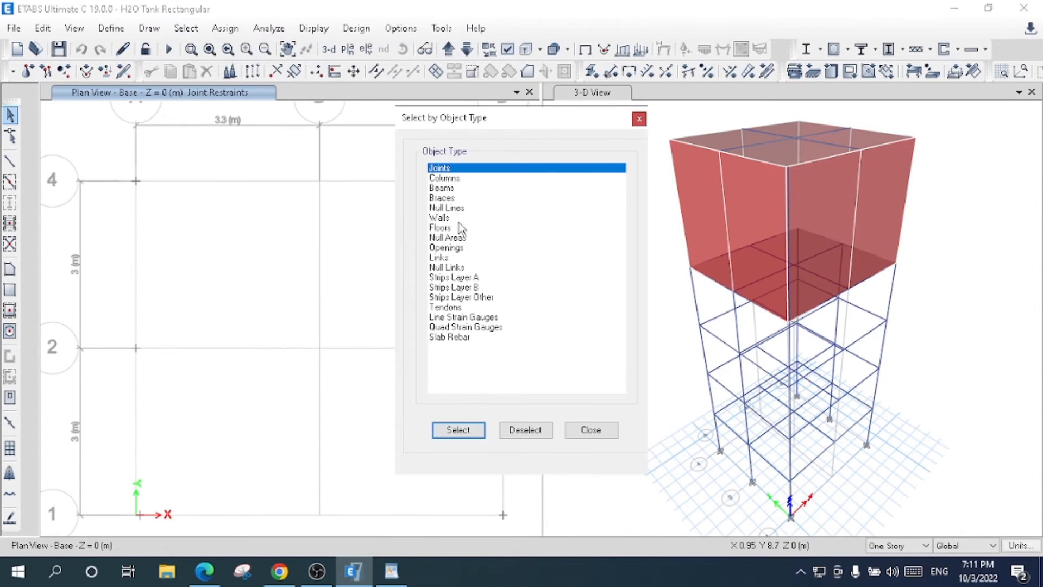
left_click(466, 179)
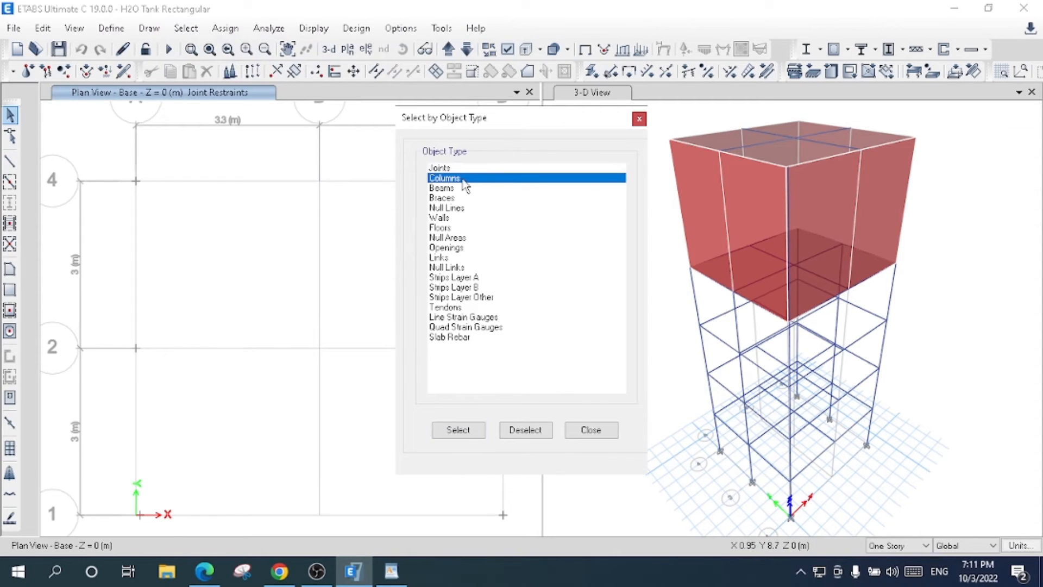
left_click_drag(497, 131, 408, 124)
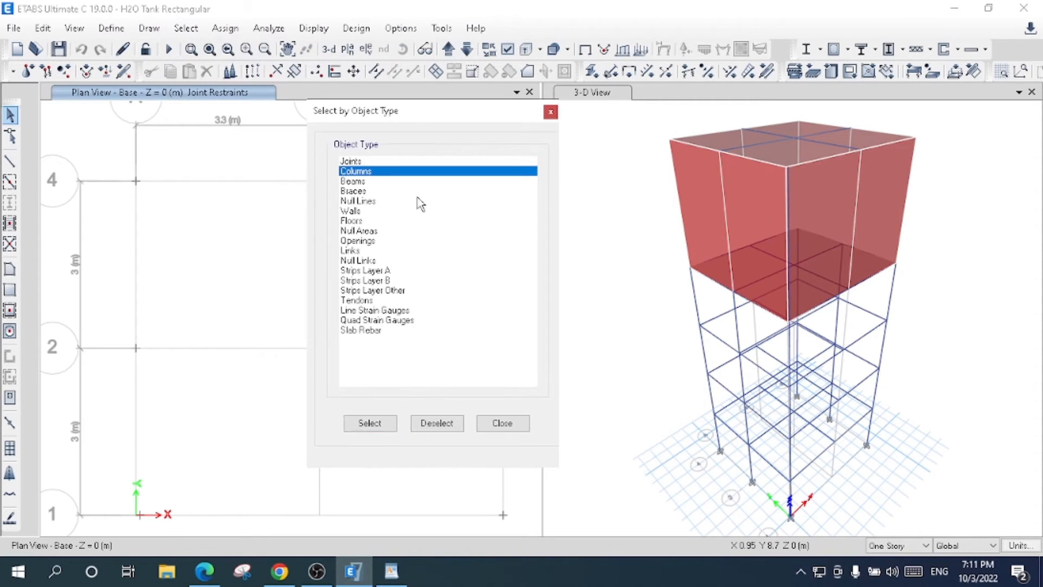
left_click(369, 423)
left_click(502, 423)
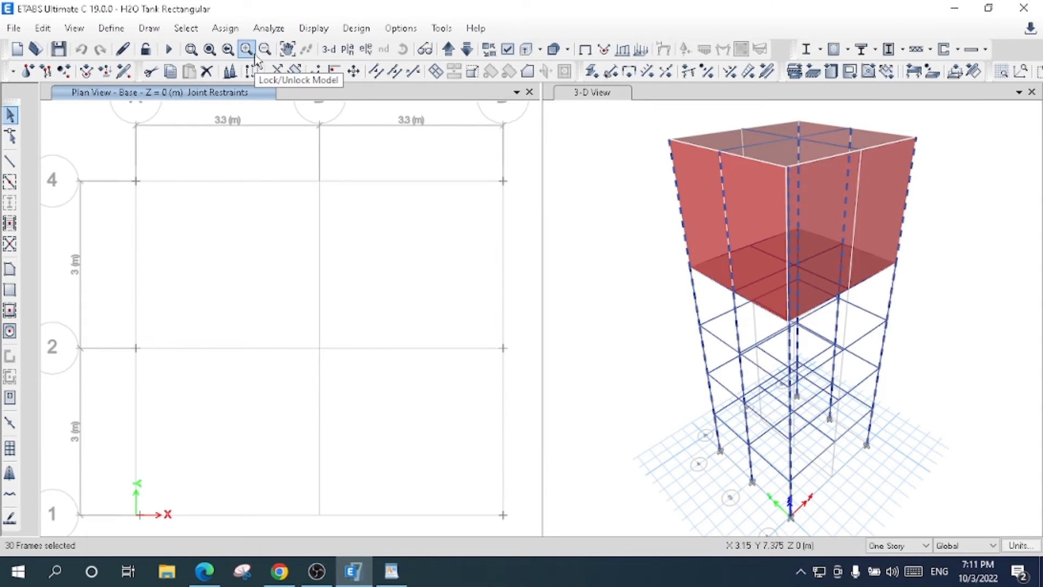
- Start a distributed frame load assignment for the selected columns with the Dead load pattern
left_click(239, 33)
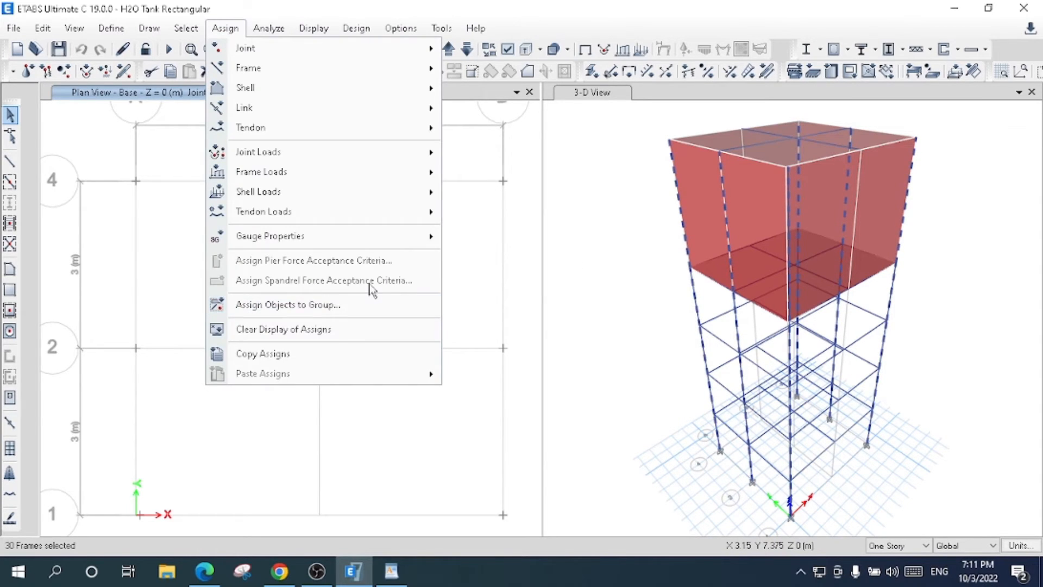
mouse_move(374, 180)
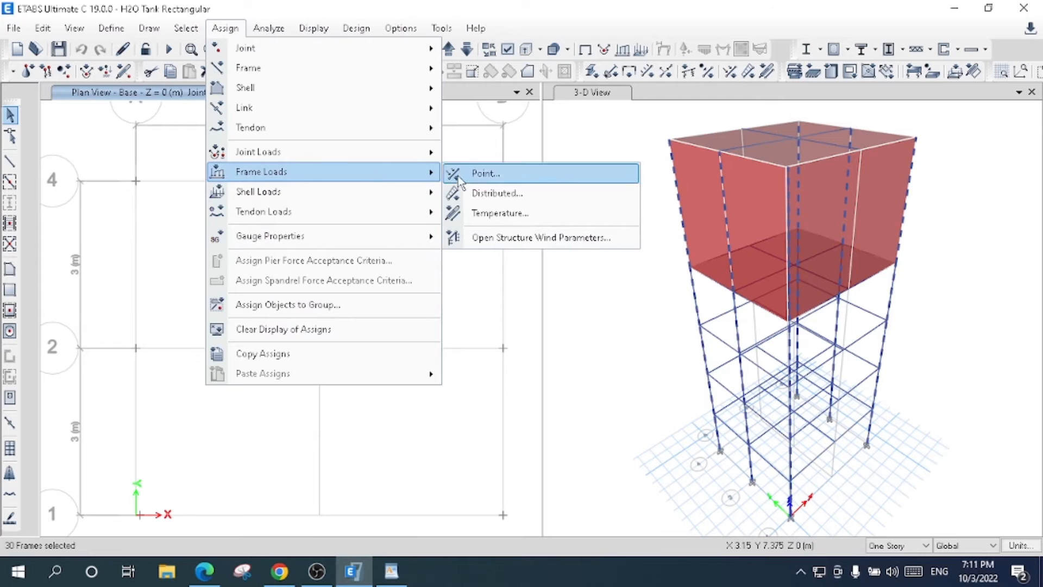
left_click(480, 200)
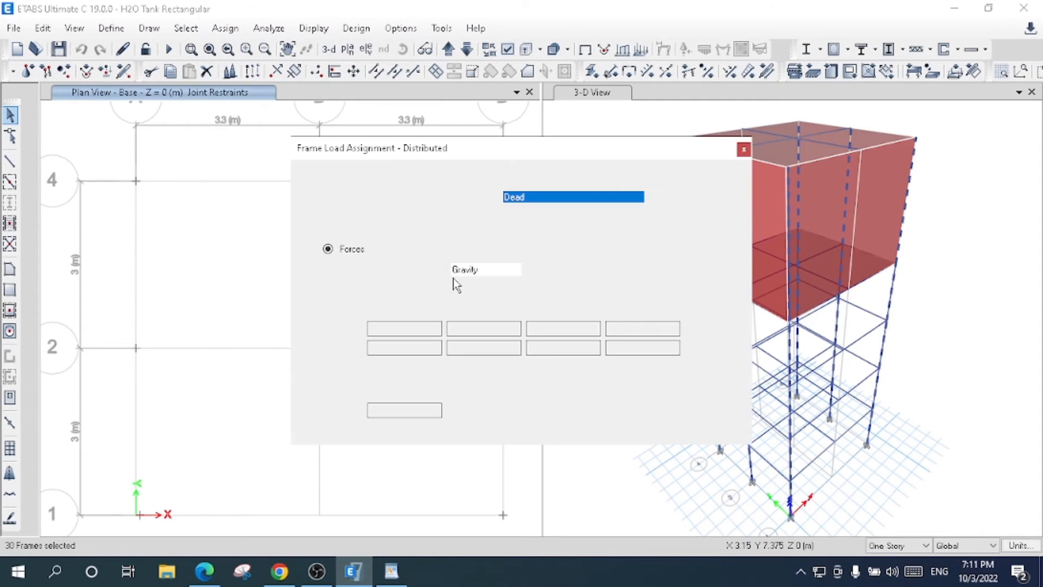
left_click(530, 199)
left_click(530, 210)
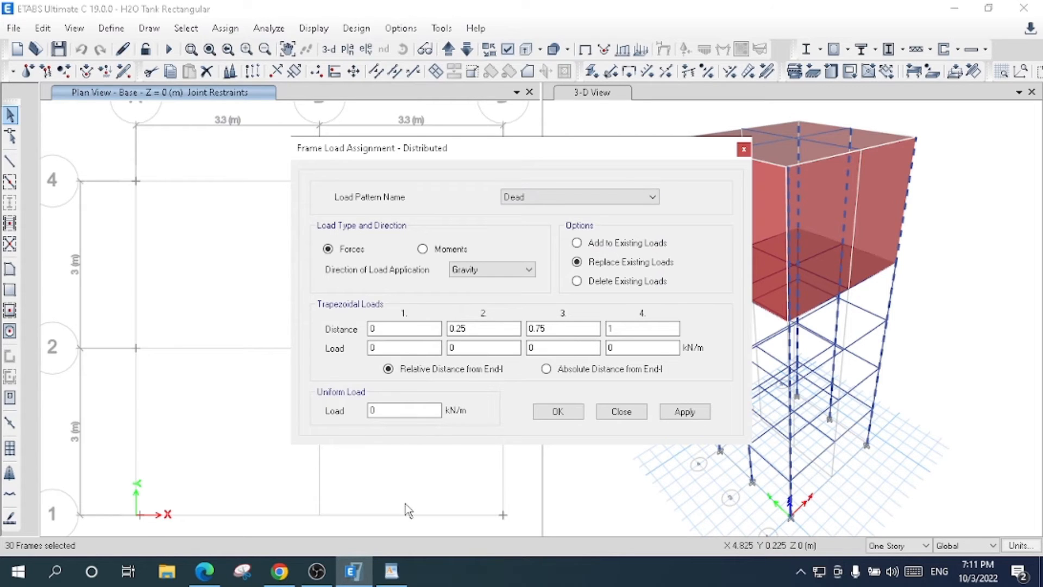
- Find and open the Windows Calculator and bring it in front of the load assignment
left_click(57, 572)
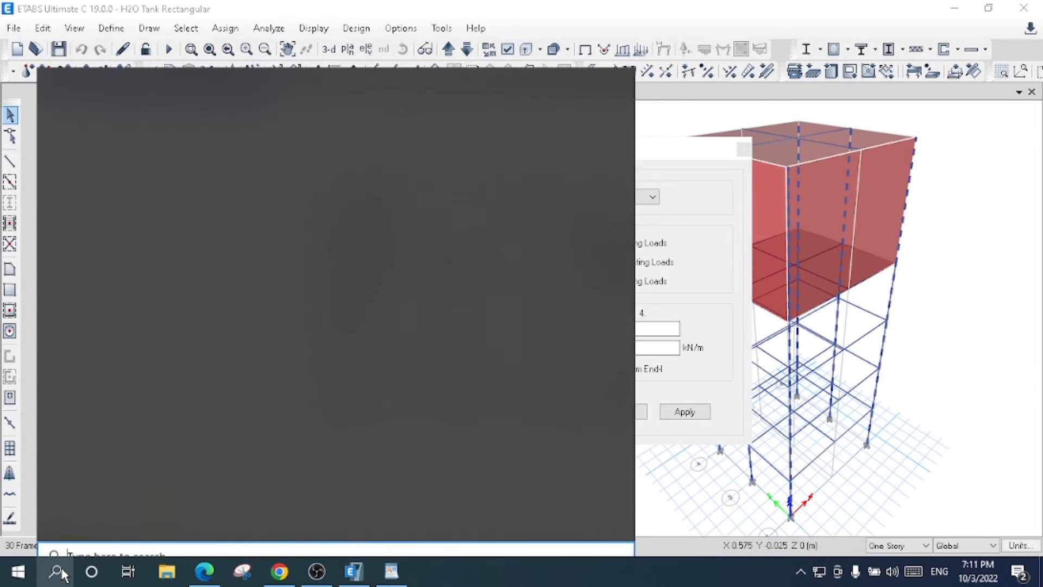
type("cal")
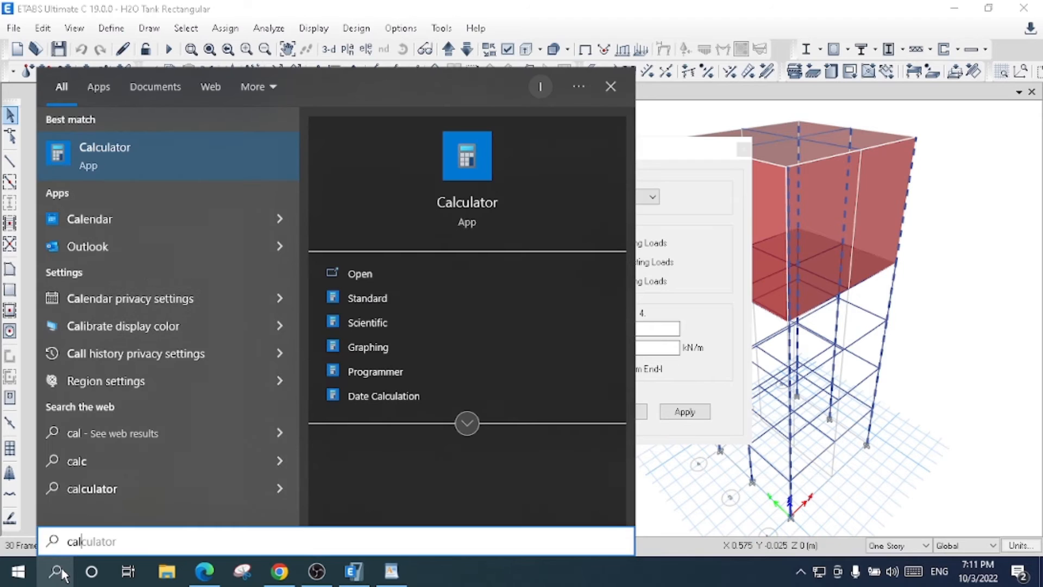
left_click(473, 197)
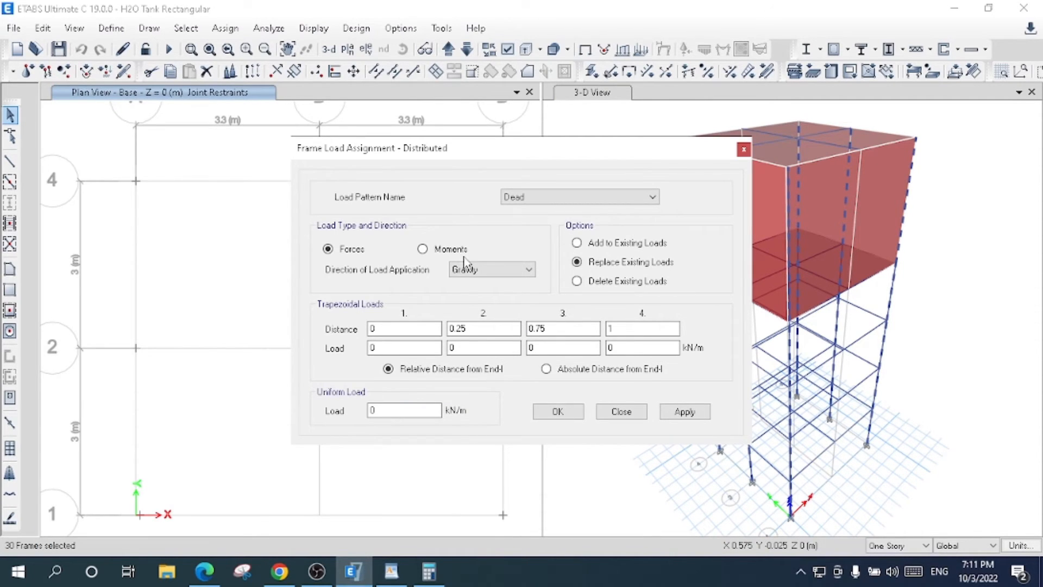
left_click(422, 580)
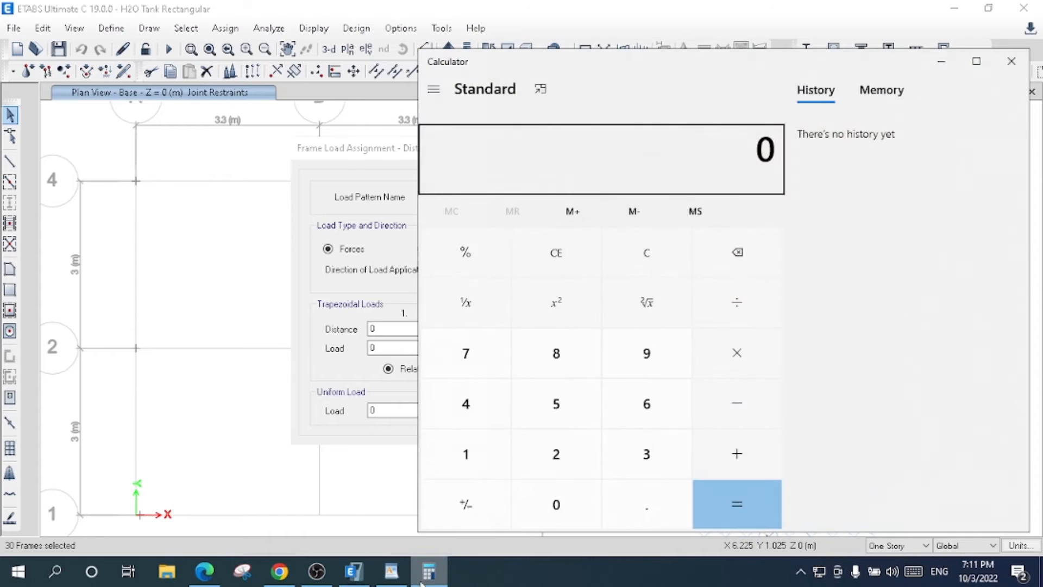
- Calculate 0.5 × 0.5 × 25 for the column load per metre and return to the ETABS load assignment
left_click(564, 502)
left_click(641, 499)
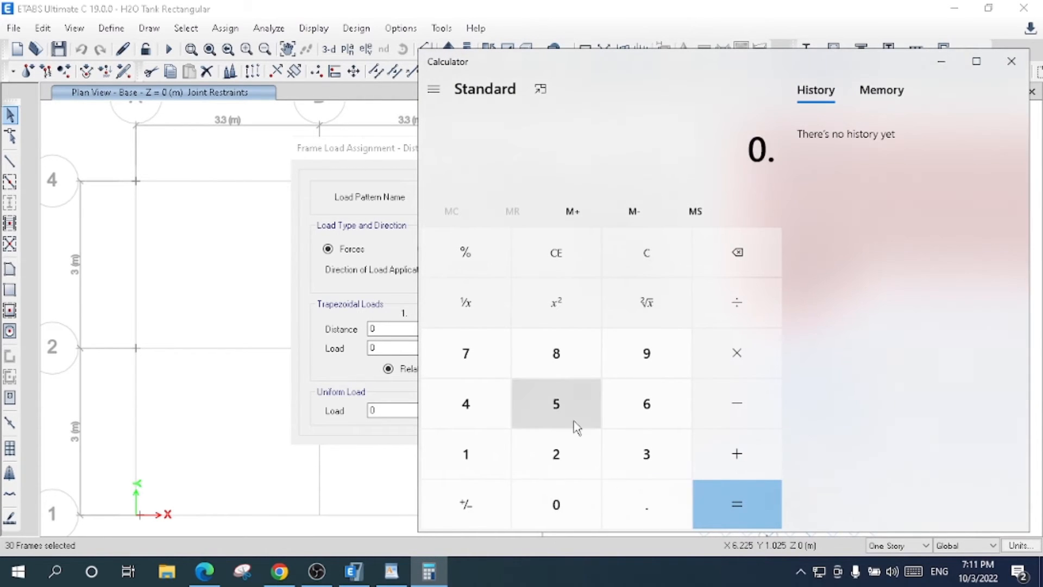
left_click(567, 408)
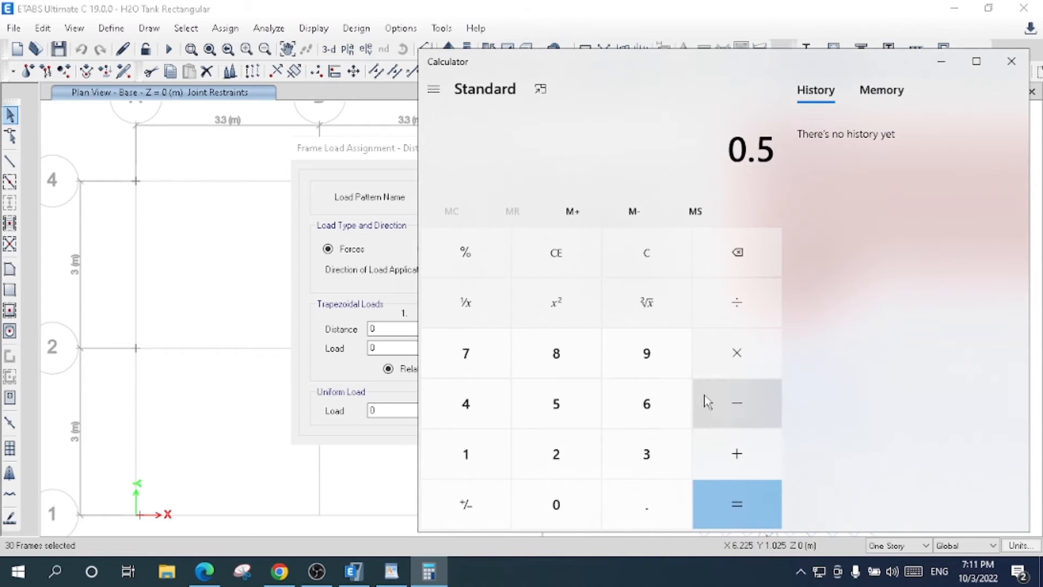
left_click(740, 369)
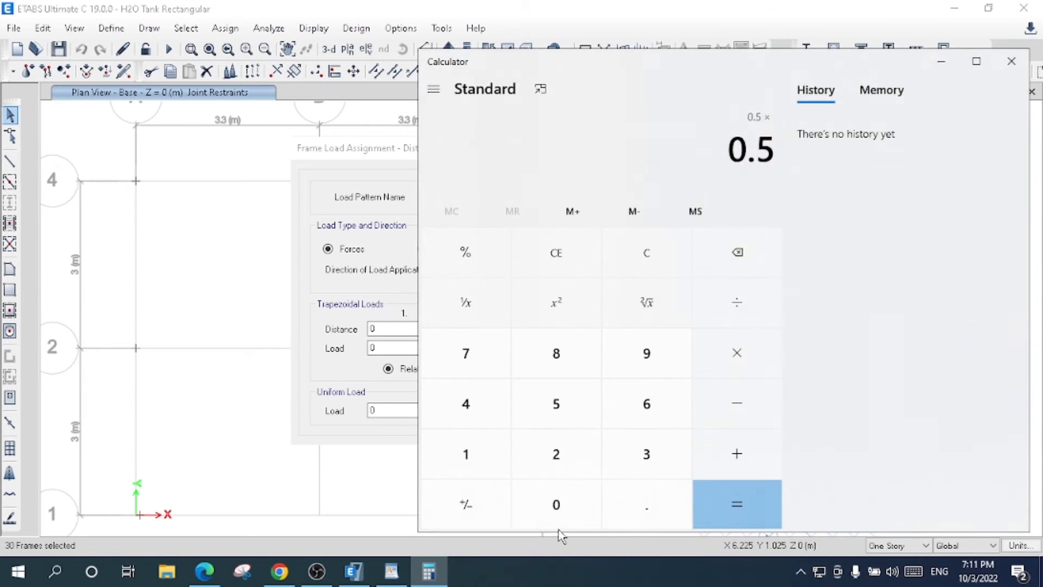
left_click(563, 499)
left_click(619, 508)
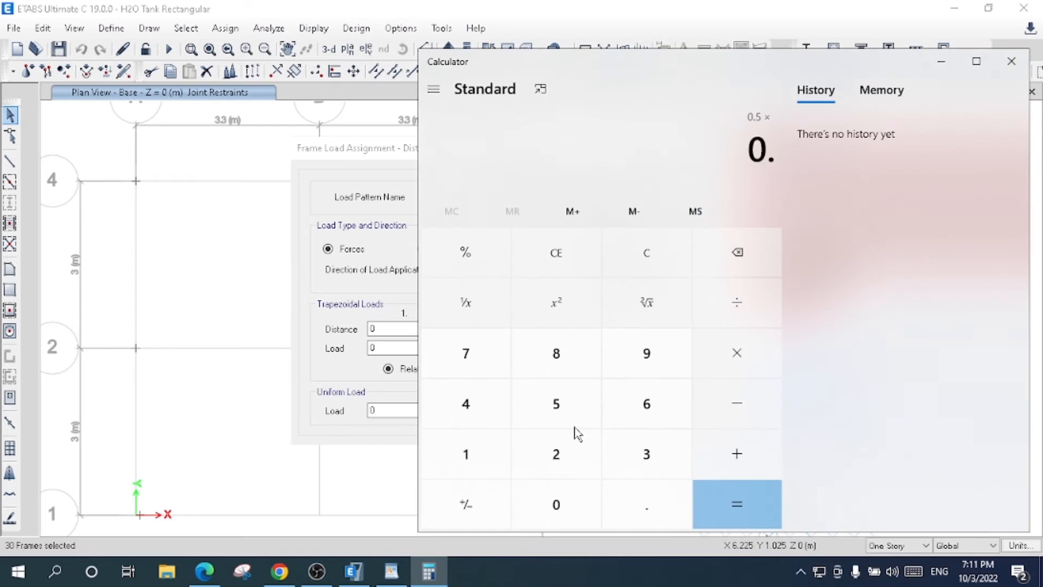
left_click(554, 396)
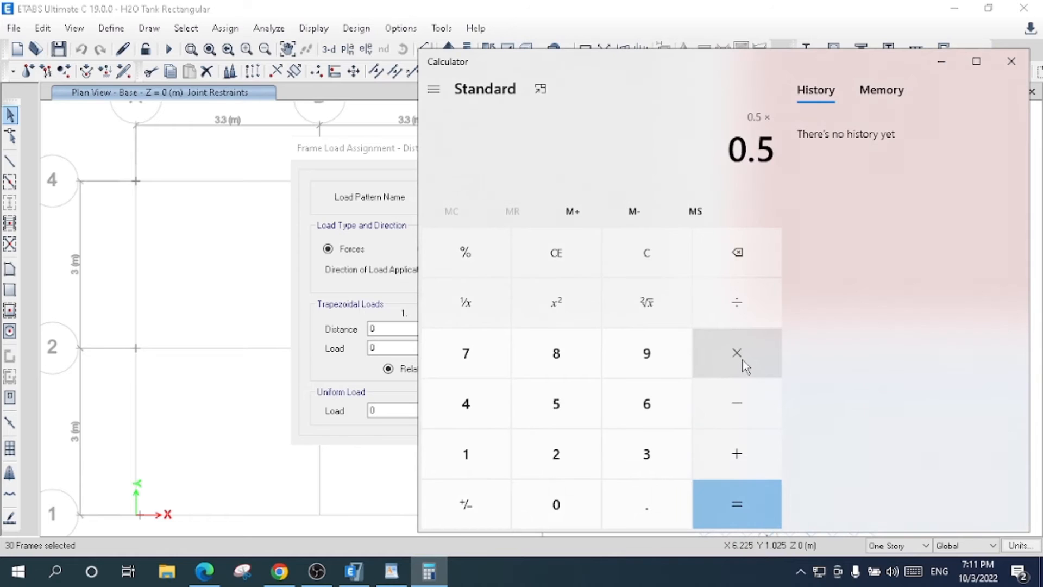
left_click(743, 360)
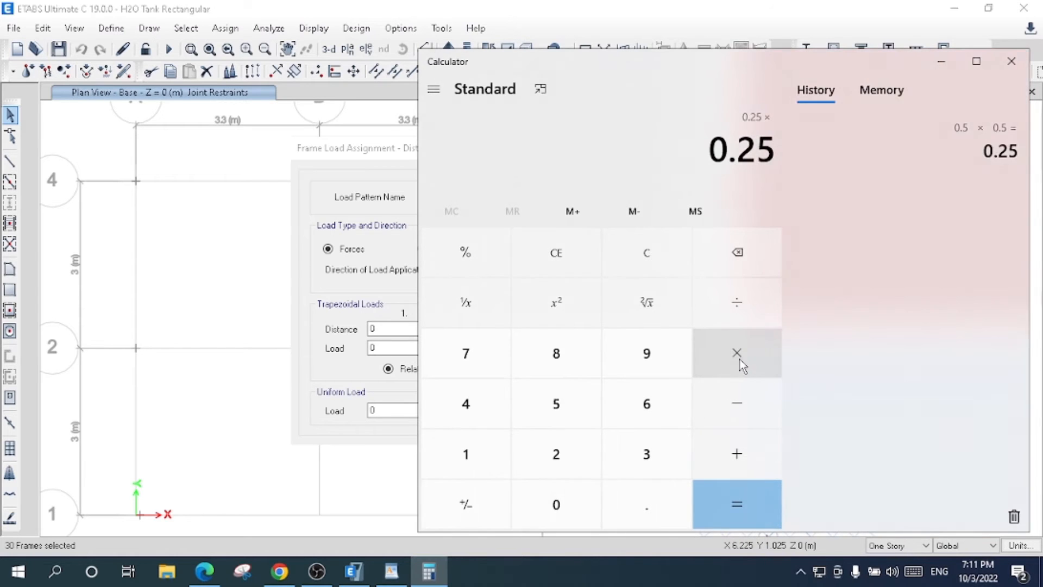
left_click(554, 458)
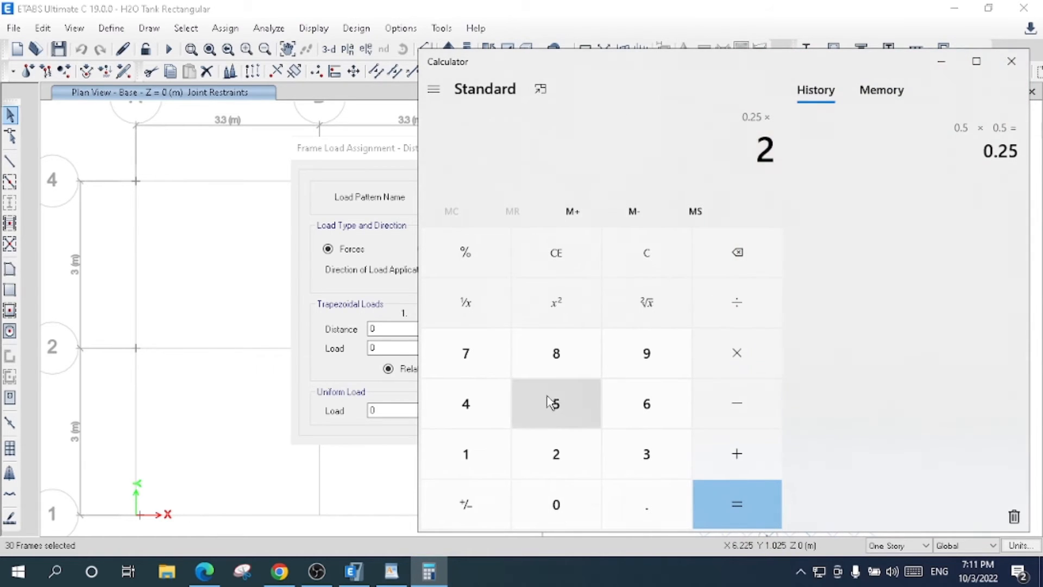
left_click(550, 402)
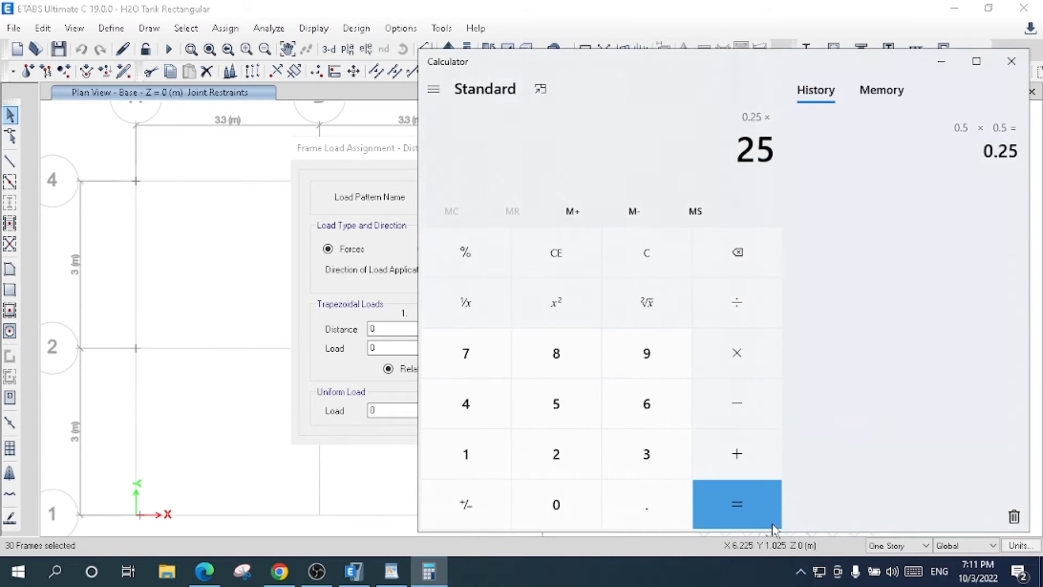
left_click(735, 507)
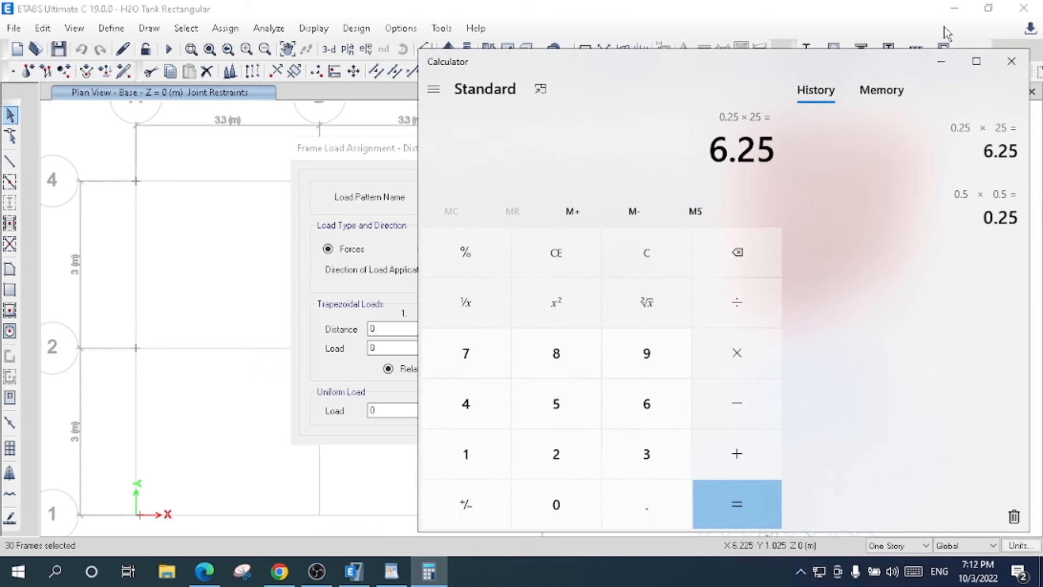
left_click(942, 61)
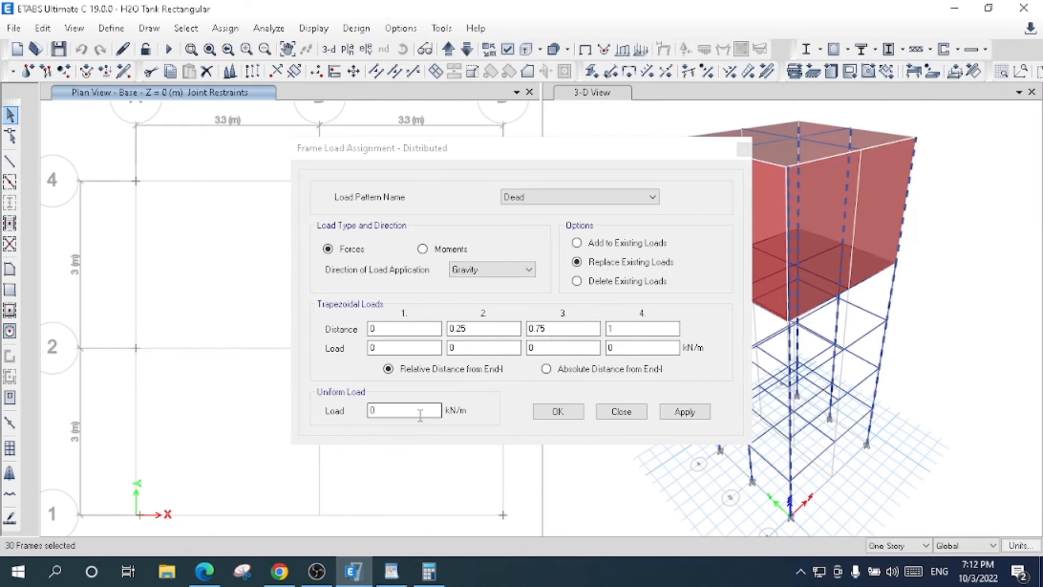
- Assign a uniform Dead load of 6.25 kN/m in the gravity direction to the selected columns, replacing existing loads
left_click_drag(420, 416, 341, 411)
type("6.25")
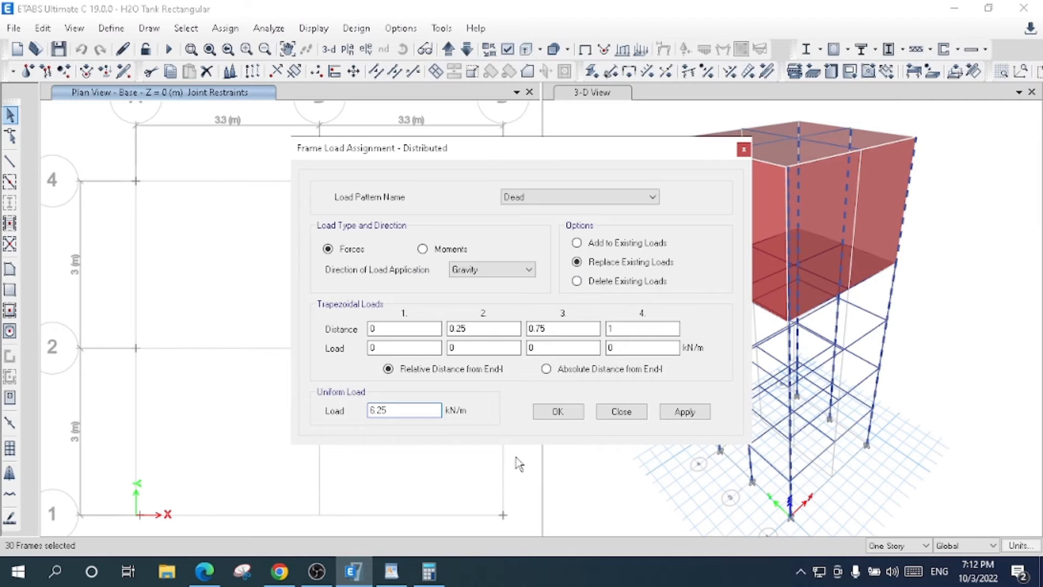
left_click(684, 411)
left_click(683, 412)
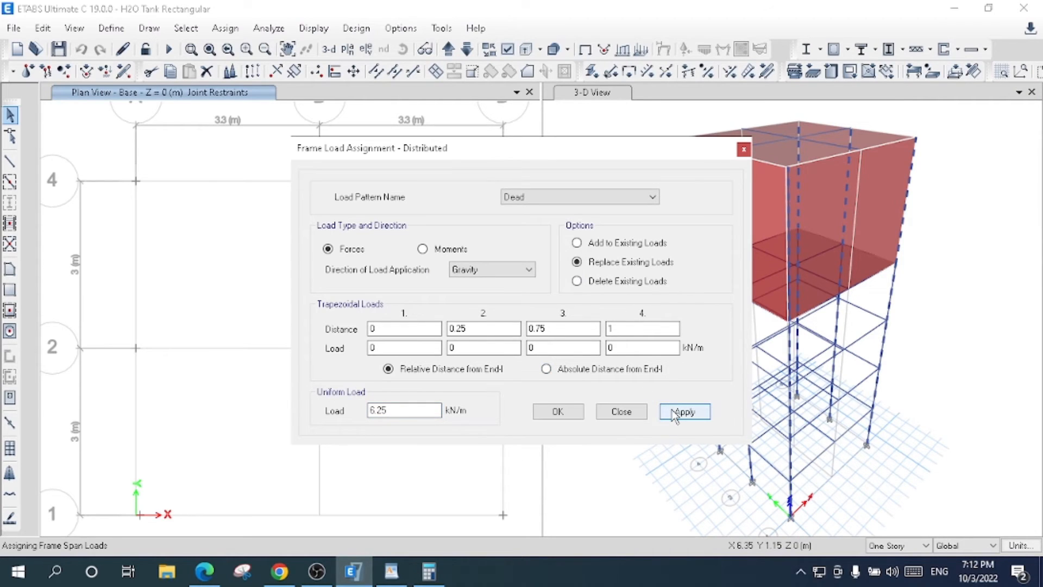
left_click(558, 413)
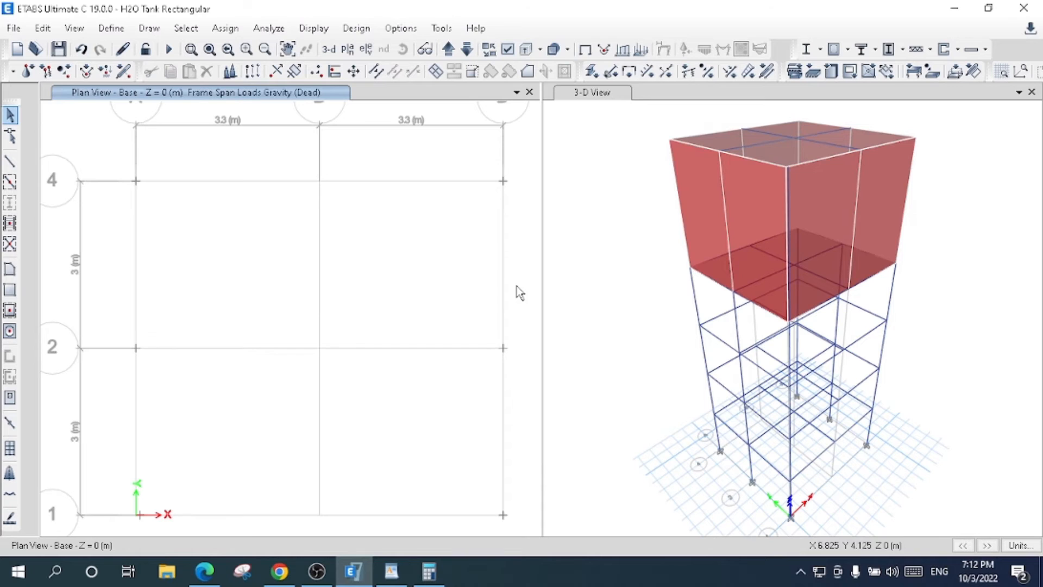
- Select all beams of the model by object type in the 3-D view
left_click(594, 98)
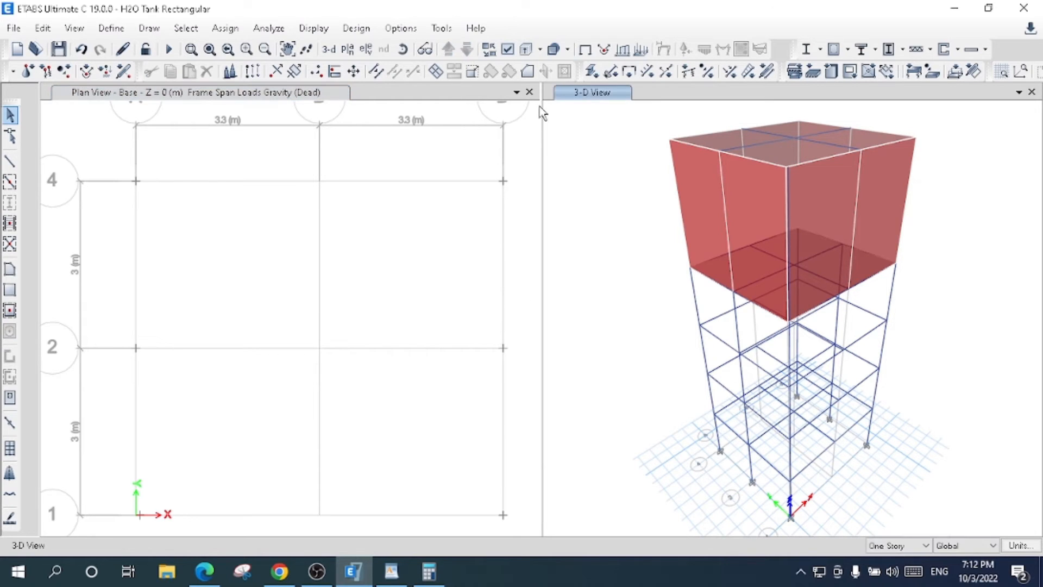
left_click(185, 28)
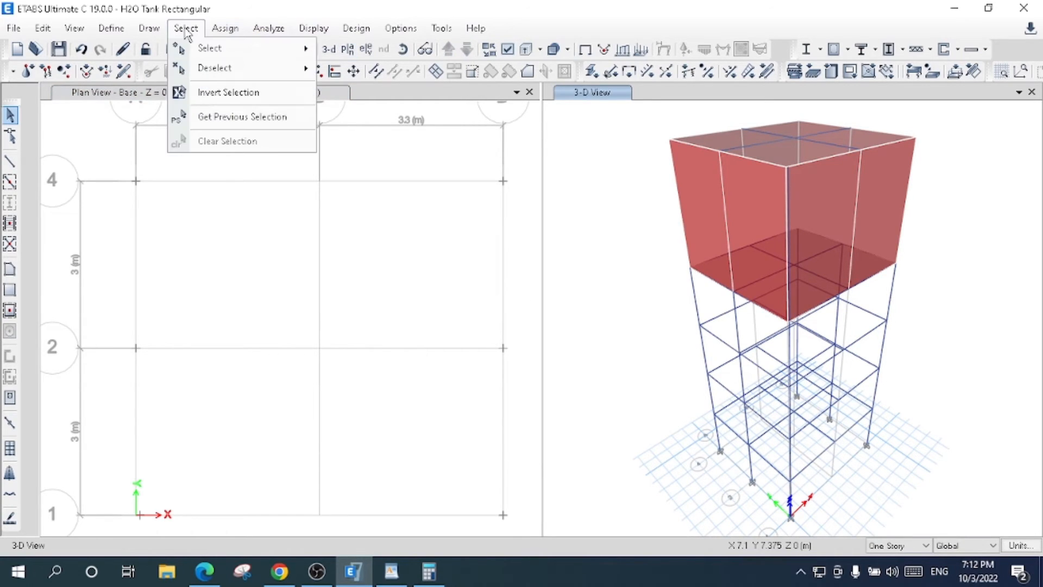
mouse_move(304, 49)
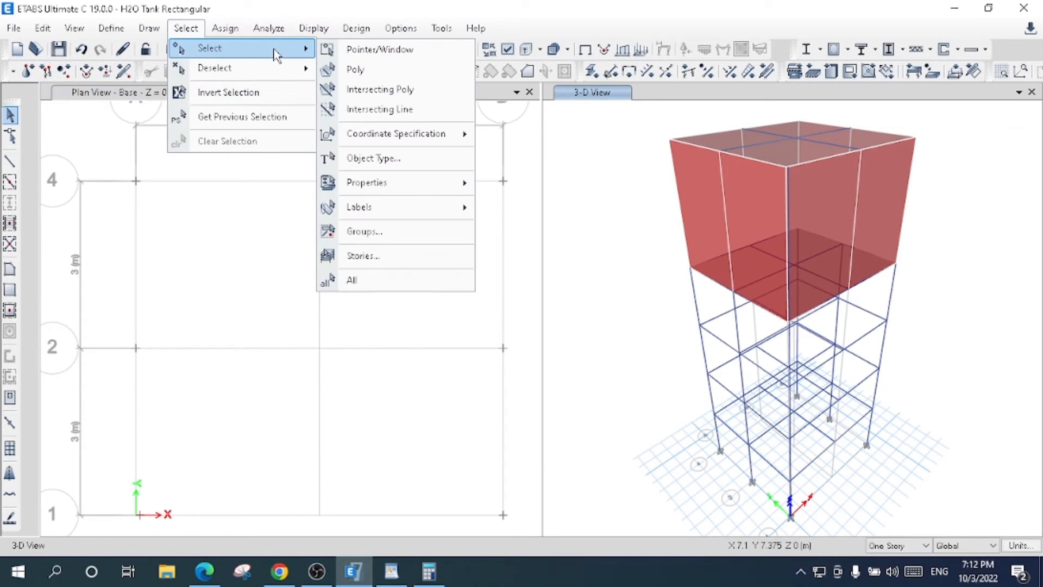
left_click(401, 159)
left_click(374, 184)
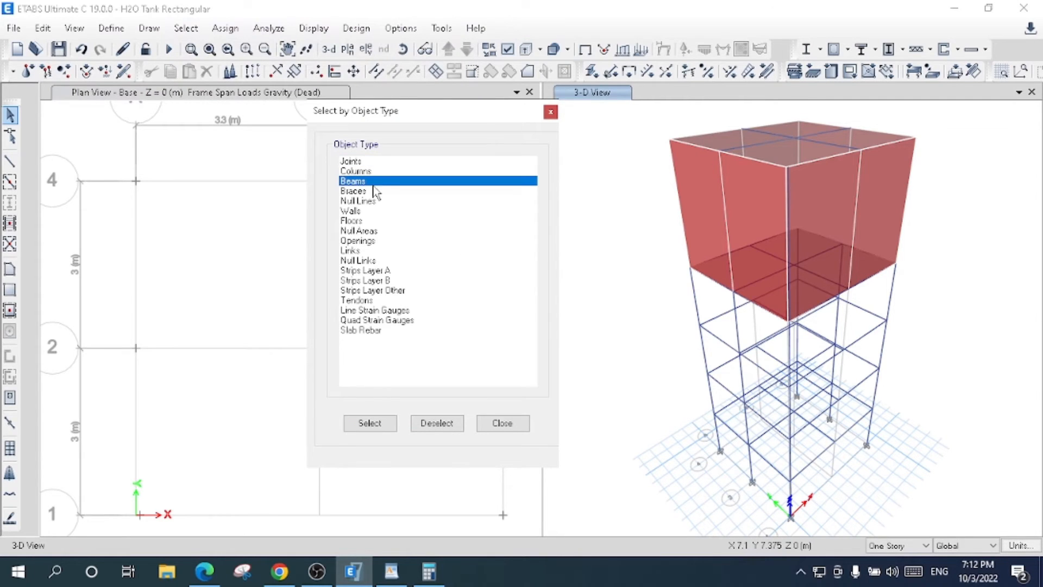
left_click(371, 423)
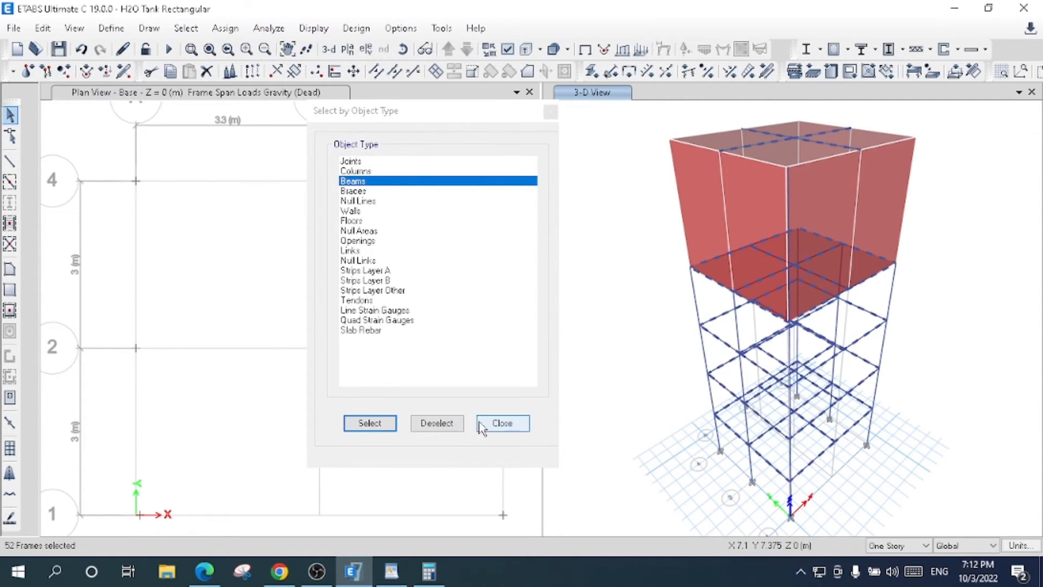
left_click(481, 426)
- Start a distributed frame load assignment for the selected beams
left_click(226, 28)
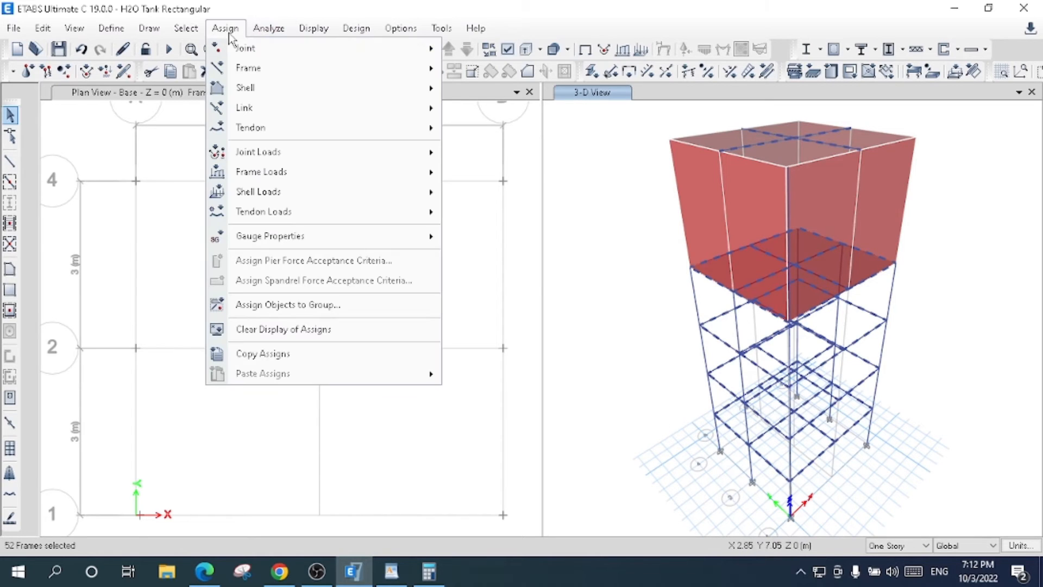
mouse_move(364, 172)
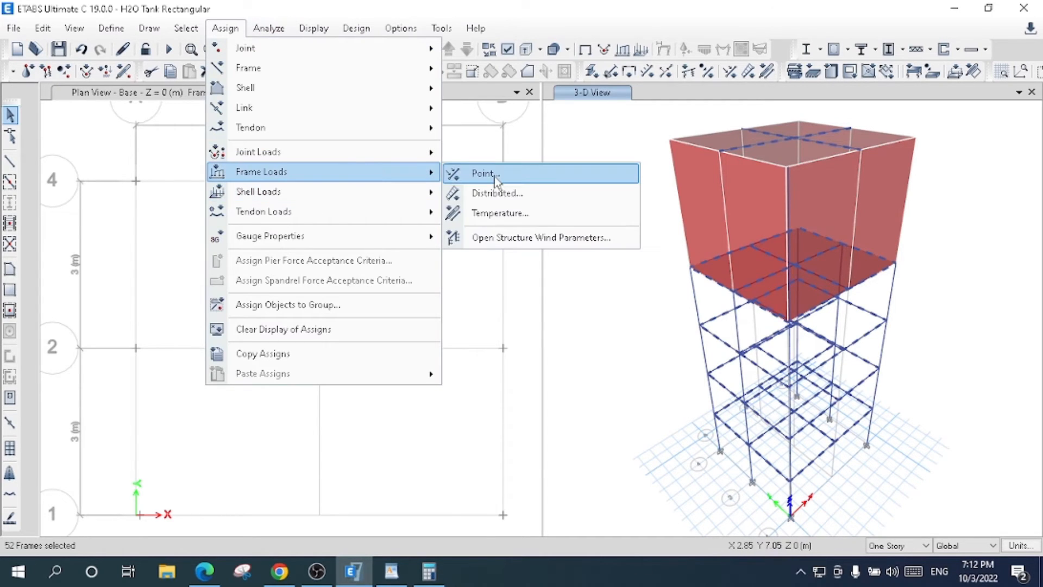
left_click(496, 189)
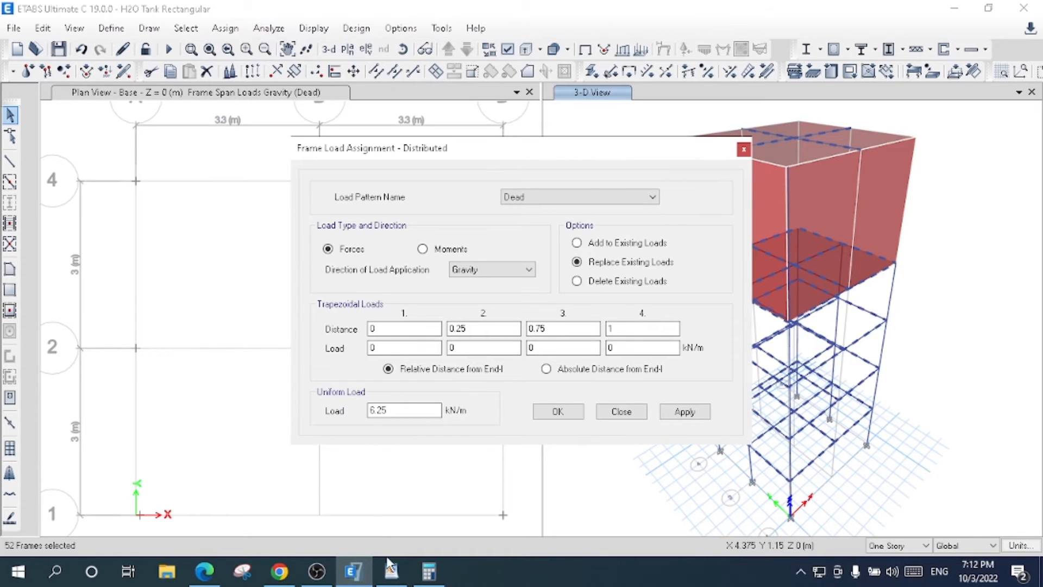
- Switch to the Windows Calculator and compute 0.35 × 0.35 × 25 for the beam load per metre
left_click(435, 569)
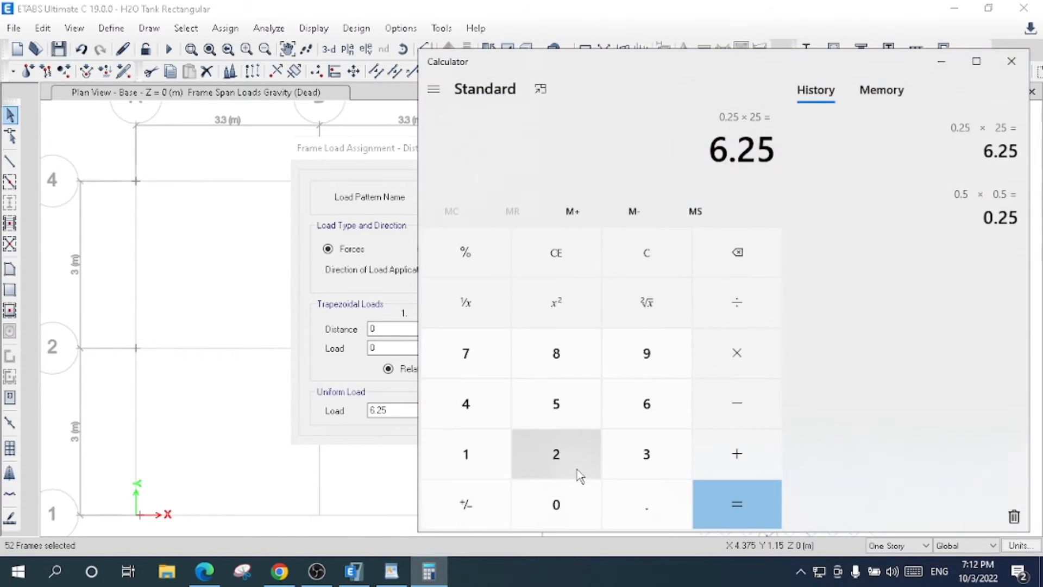
left_click(553, 202)
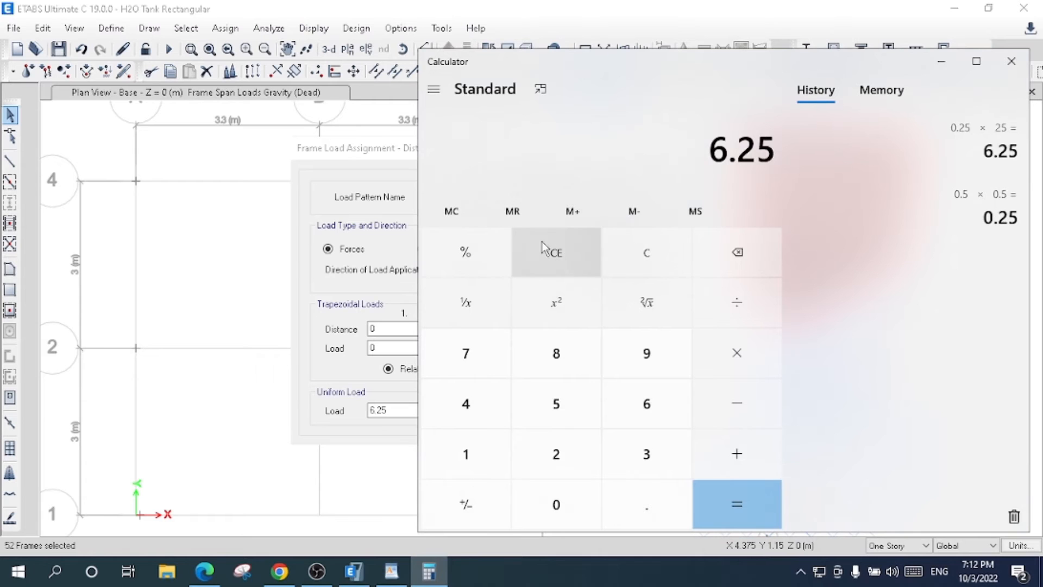
left_click(545, 254)
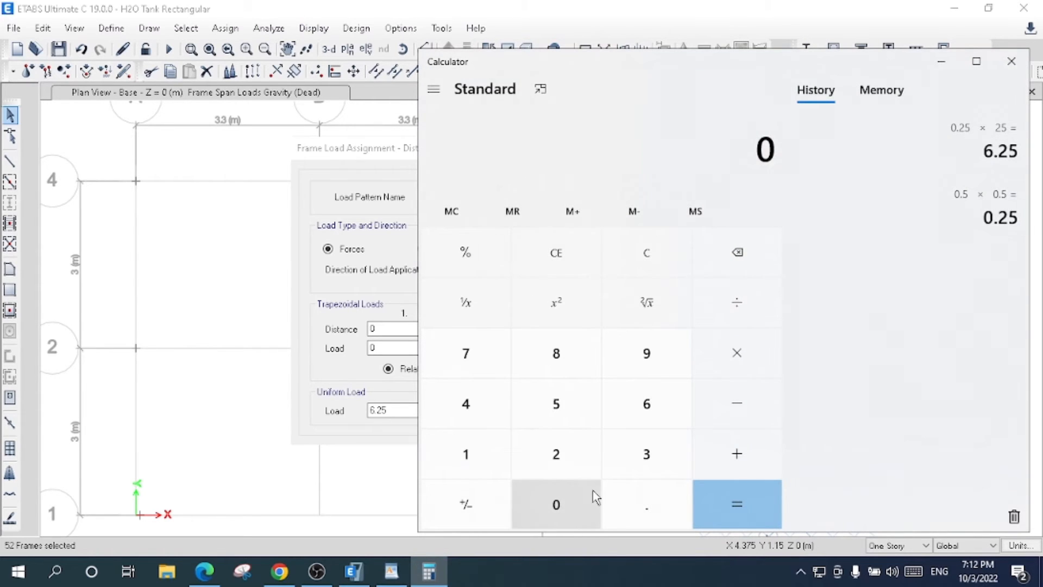
left_click(631, 499)
left_click(641, 461)
left_click(563, 413)
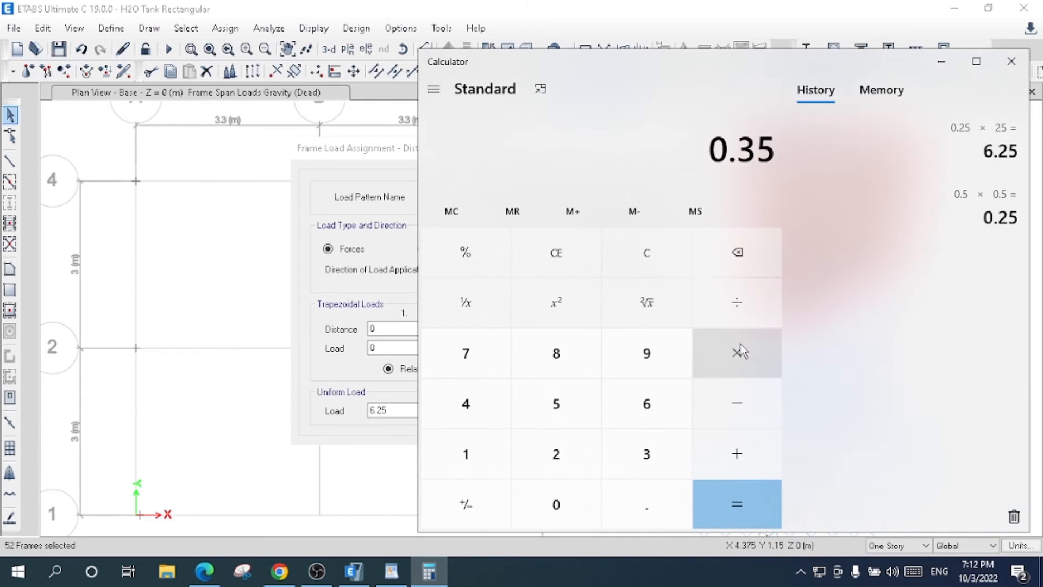
left_click(744, 350)
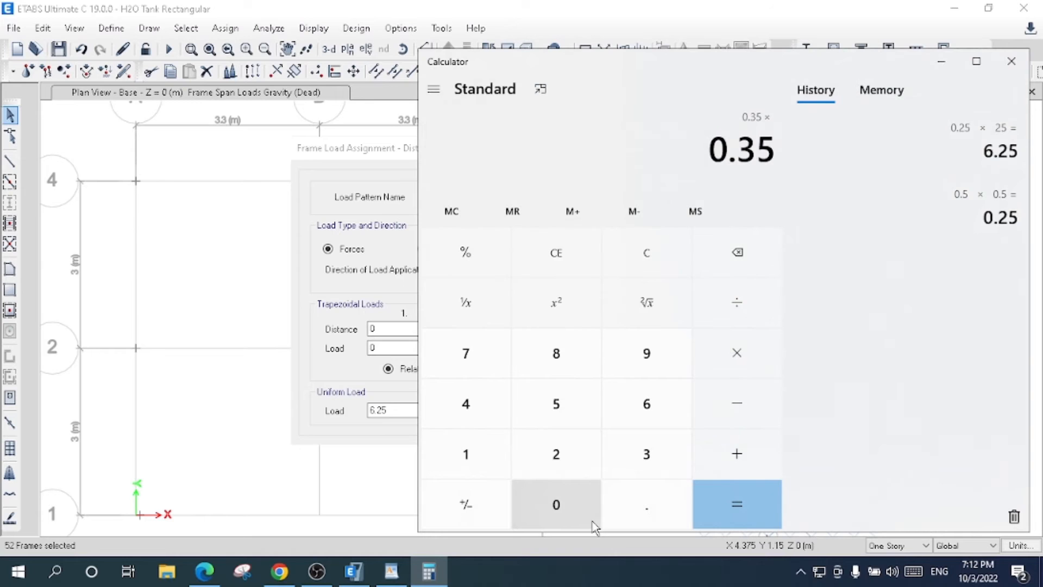
left_click(582, 508)
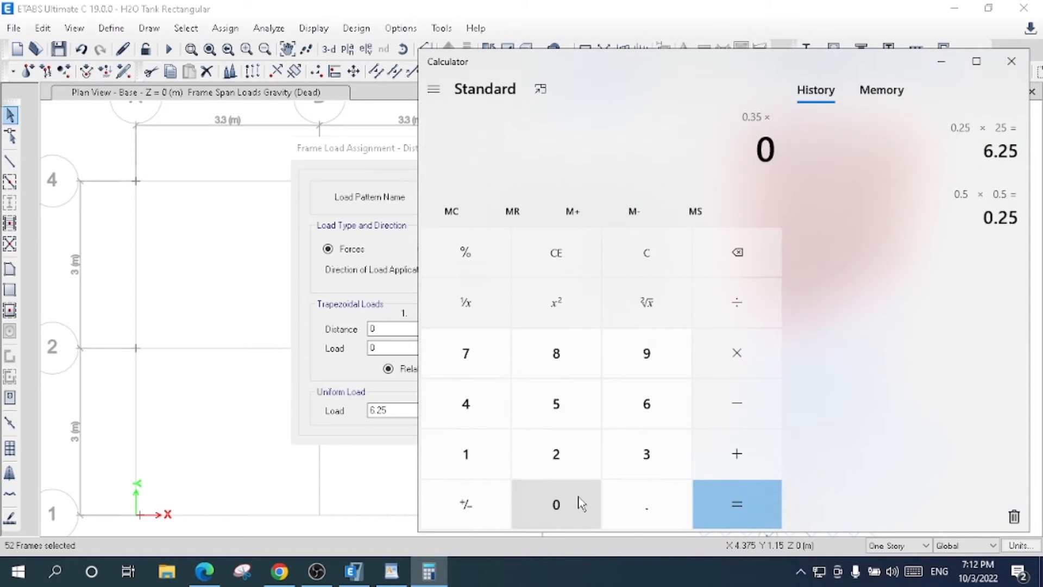
left_click(668, 516)
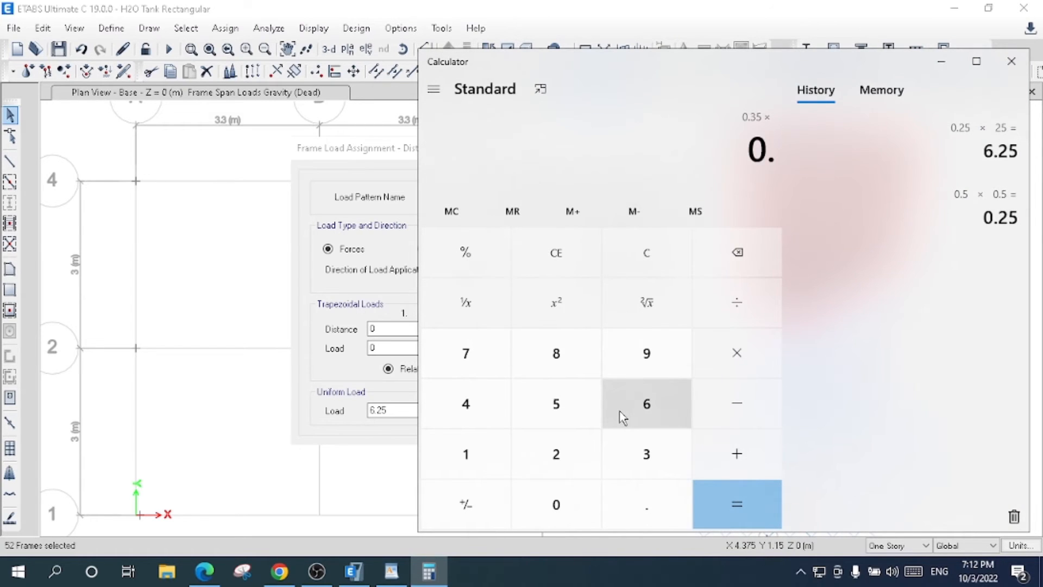
left_click(629, 440)
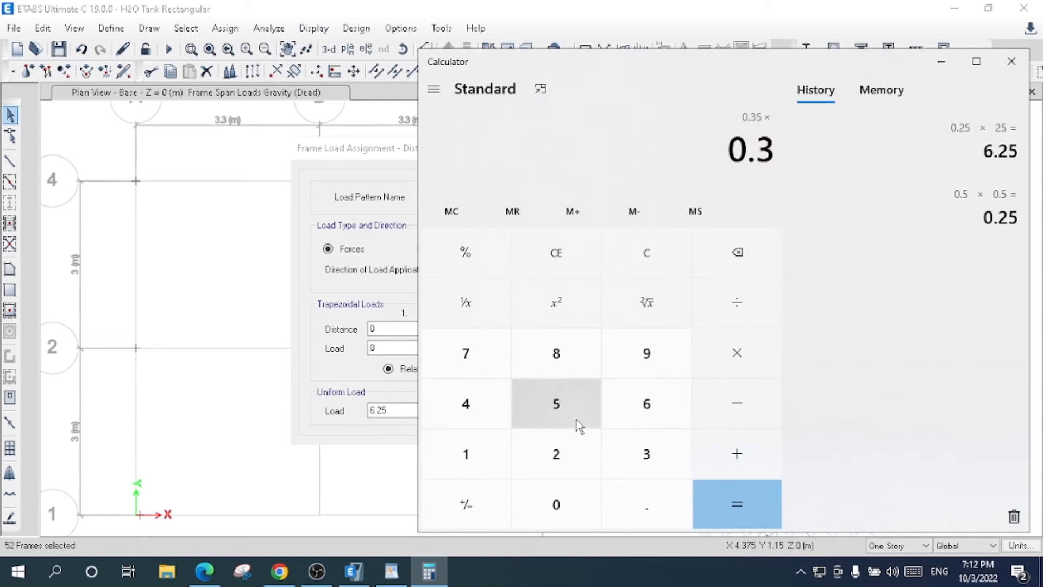
left_click(561, 396)
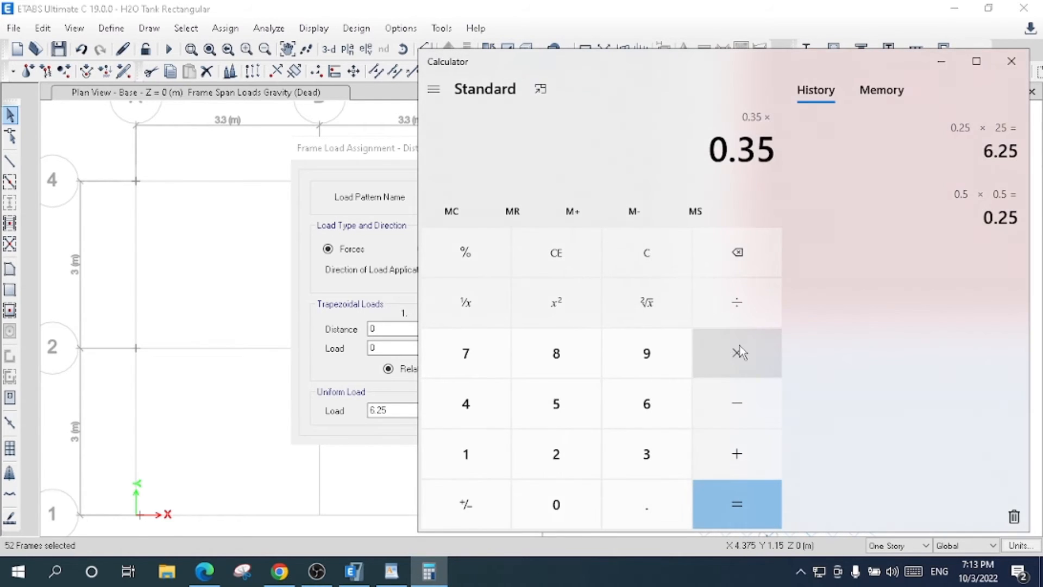
left_click(740, 352)
left_click(556, 454)
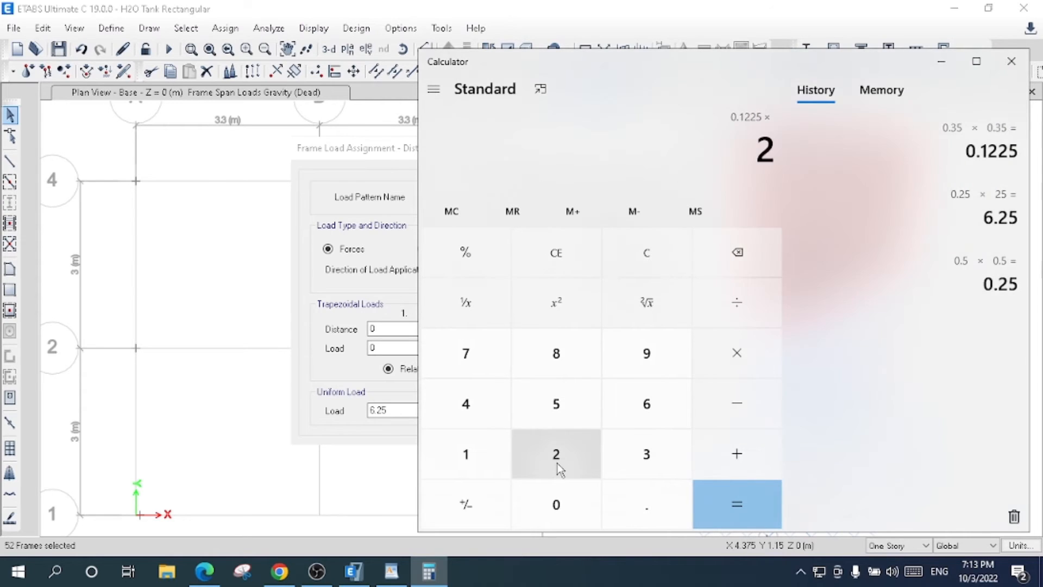
left_click(560, 403)
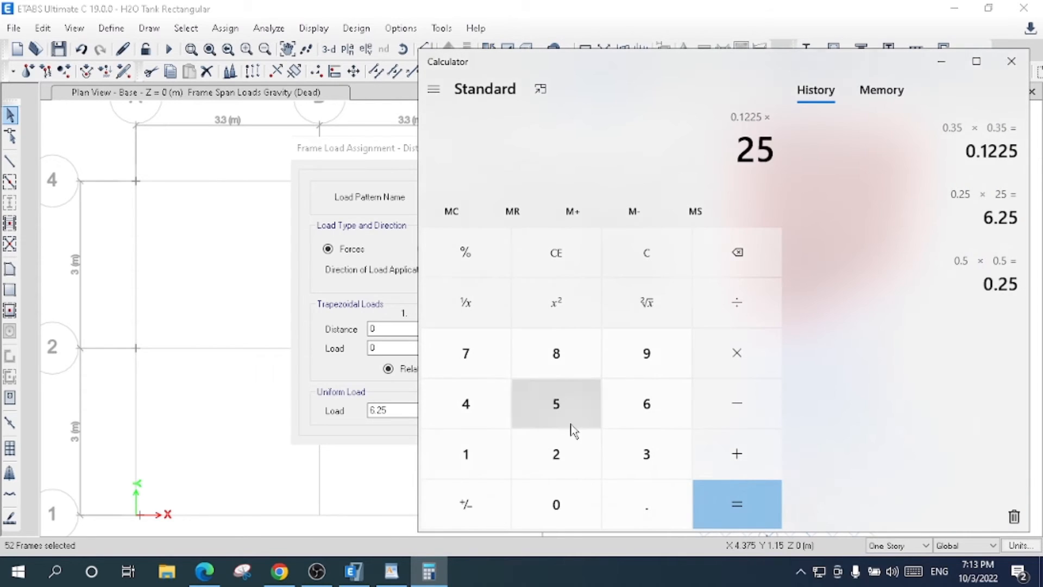
left_click(735, 512)
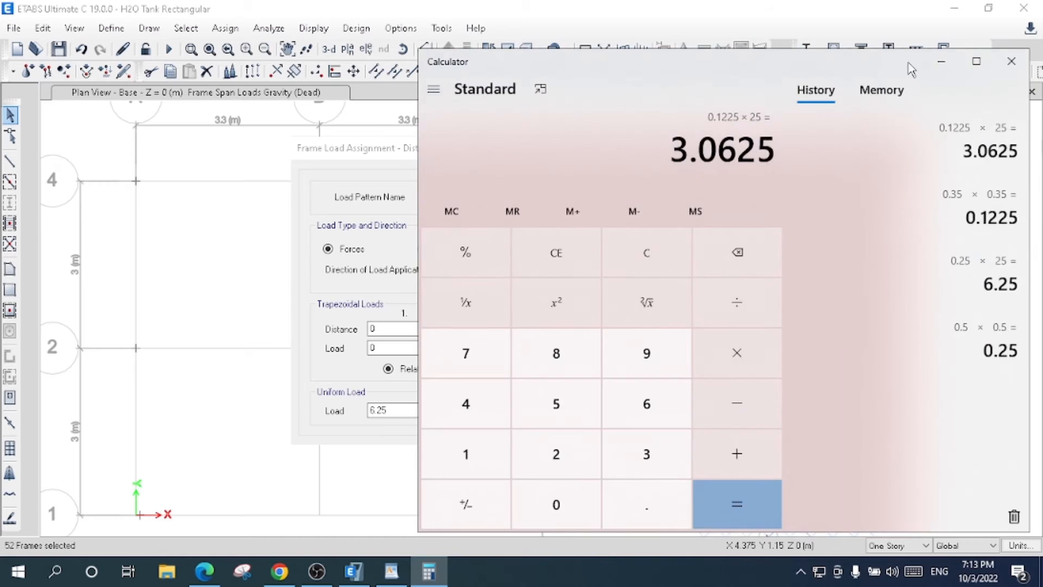
- Return to ETABS and assign a uniform Dead load of 3.06 kN/m in the gravity direction to the selected beams, replacing existing loads
left_click(941, 62)
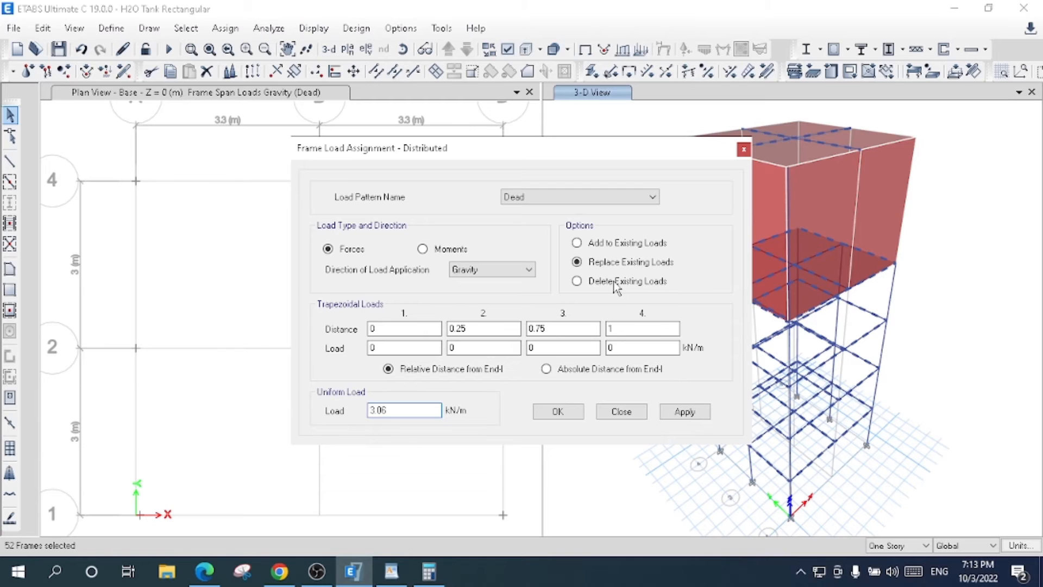
left_click(683, 412)
left_click(553, 414)
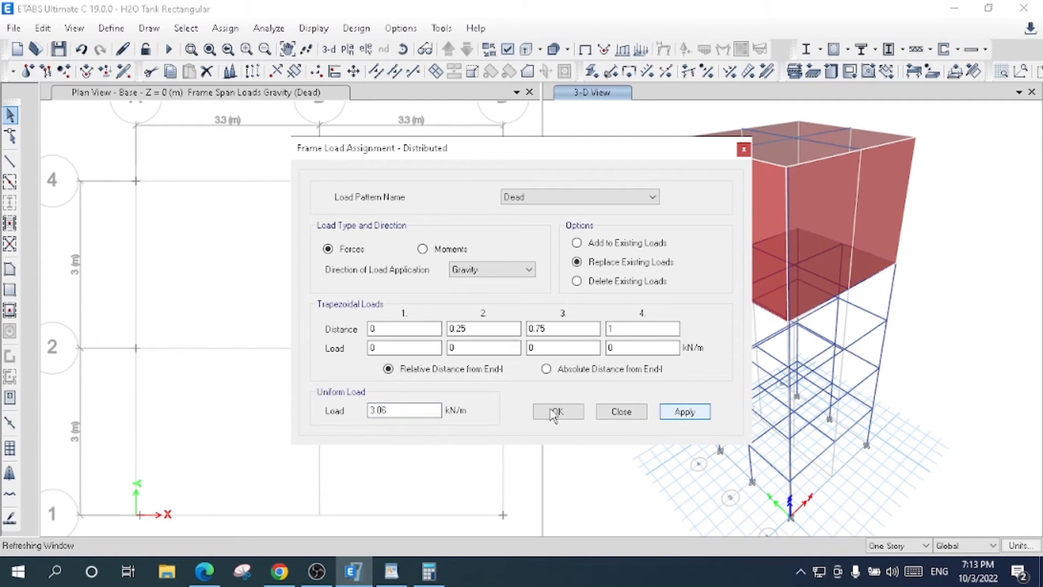
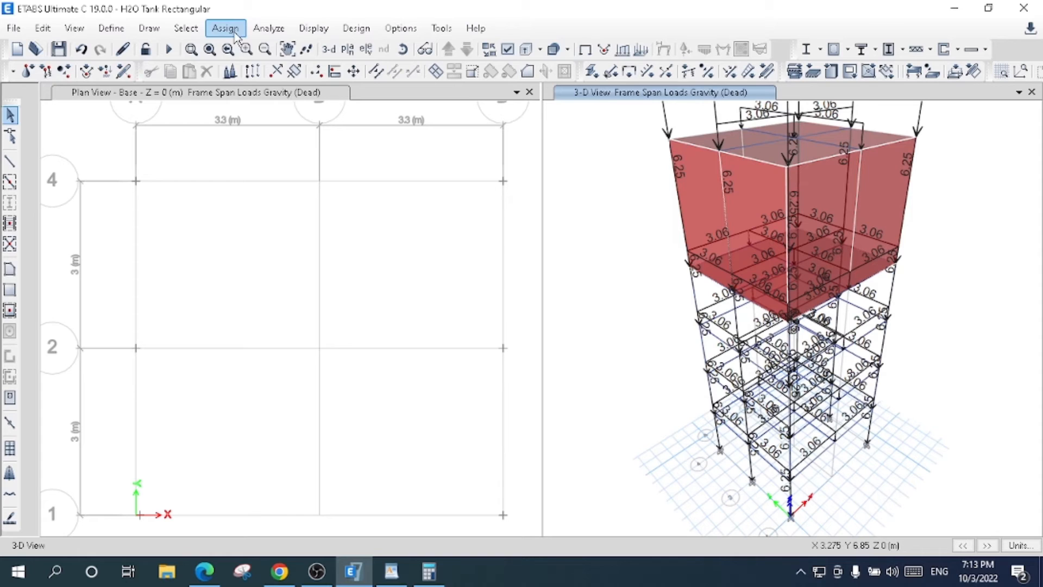
- Select all walls of the model by object type in the 3-D view
left_click(188, 32)
mouse_move(228, 48)
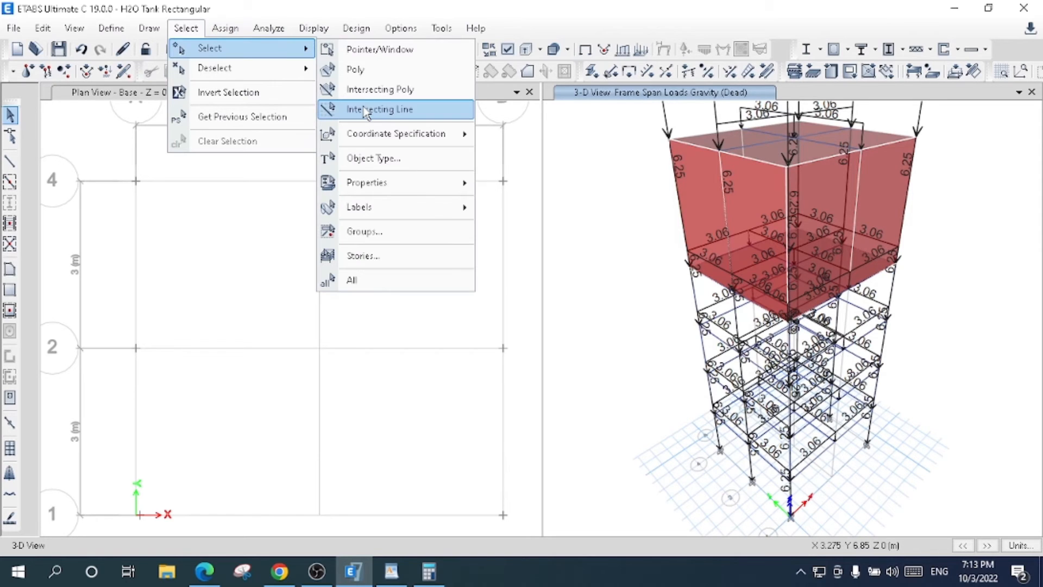
left_click(362, 159)
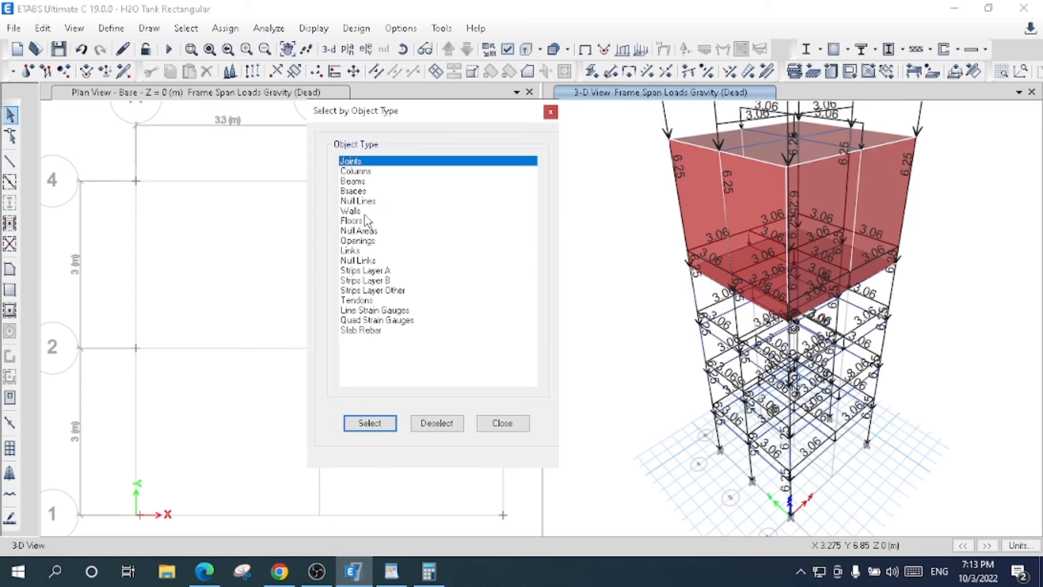
left_click(363, 211)
left_click(370, 424)
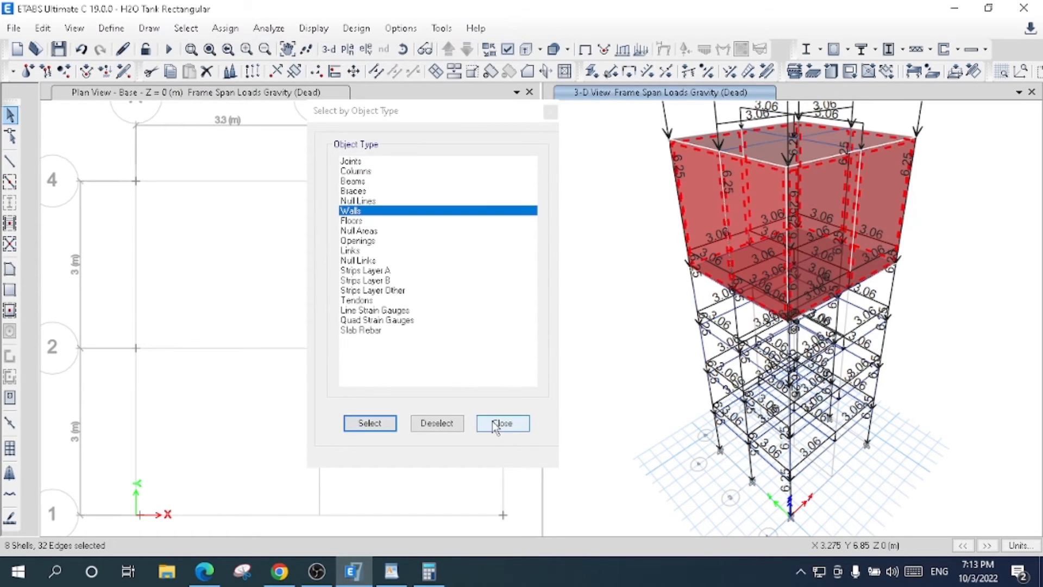
left_click(496, 424)
- Start a uniform shell load assignment for the selected walls under the Dead load pattern
left_click(225, 28)
mouse_move(301, 197)
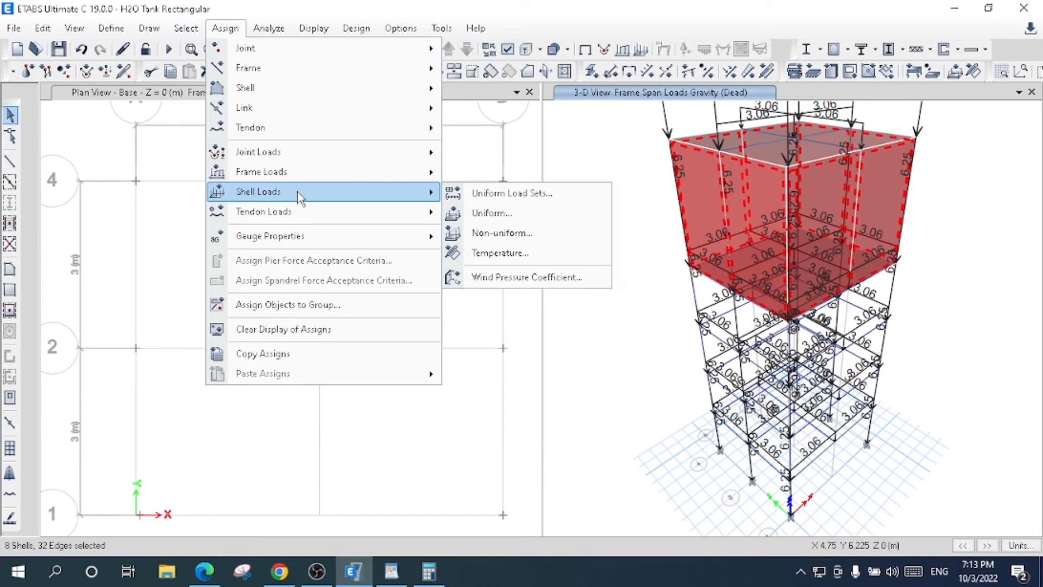
left_click(501, 213)
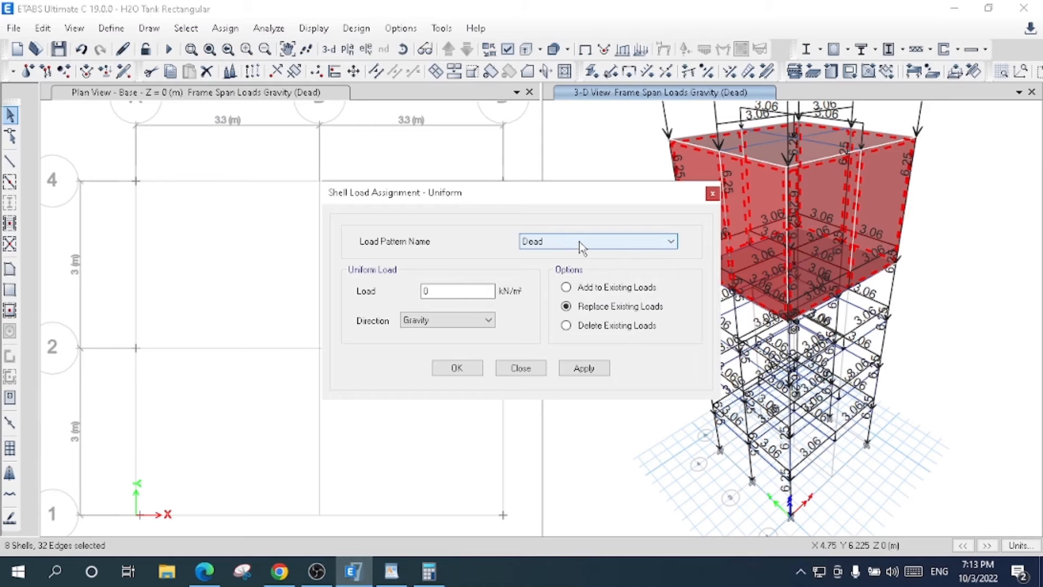
left_click_drag(461, 293, 392, 304)
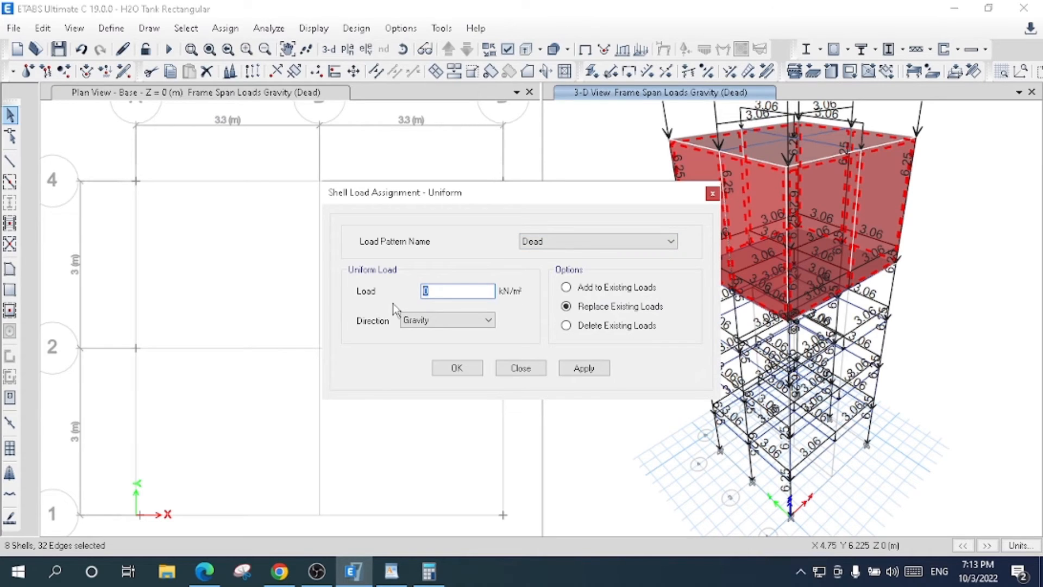
- Switch to the Windows Calculator and compute 0.25 × 25 for the wall load per square metre
left_click(429, 572)
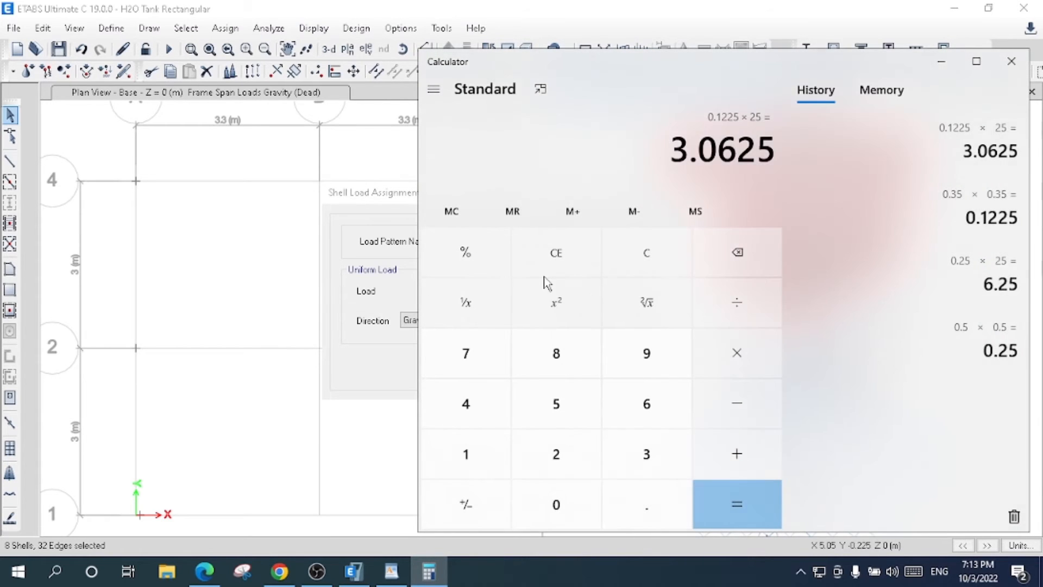
left_click(550, 257)
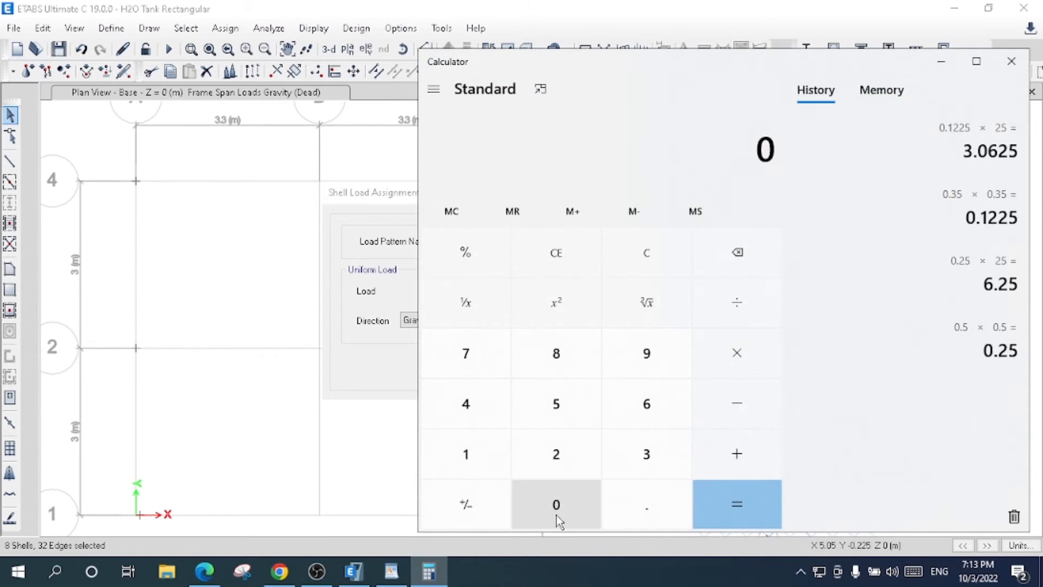
left_click(633, 508)
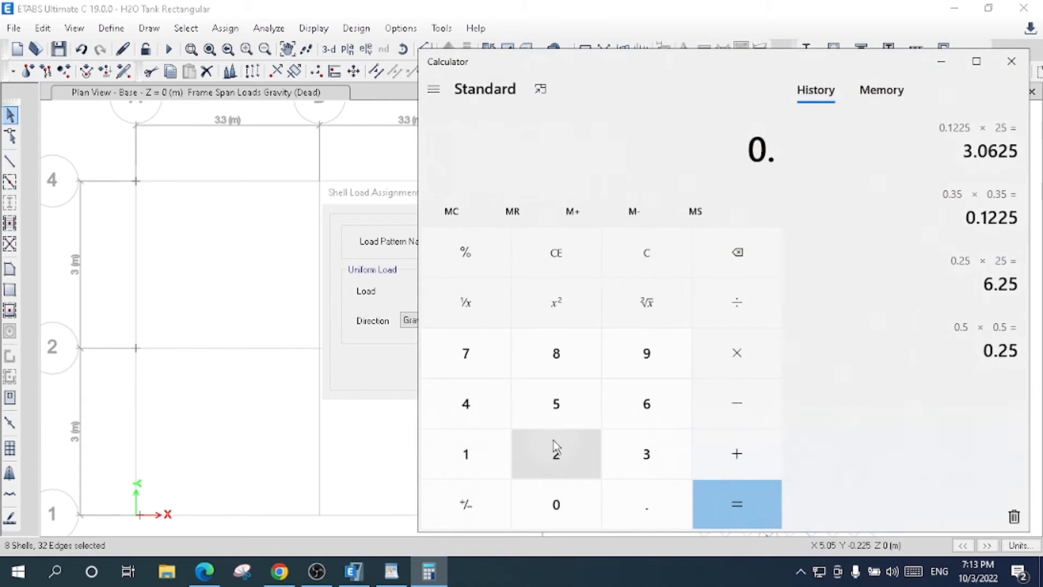
left_click(555, 451)
left_click(557, 407)
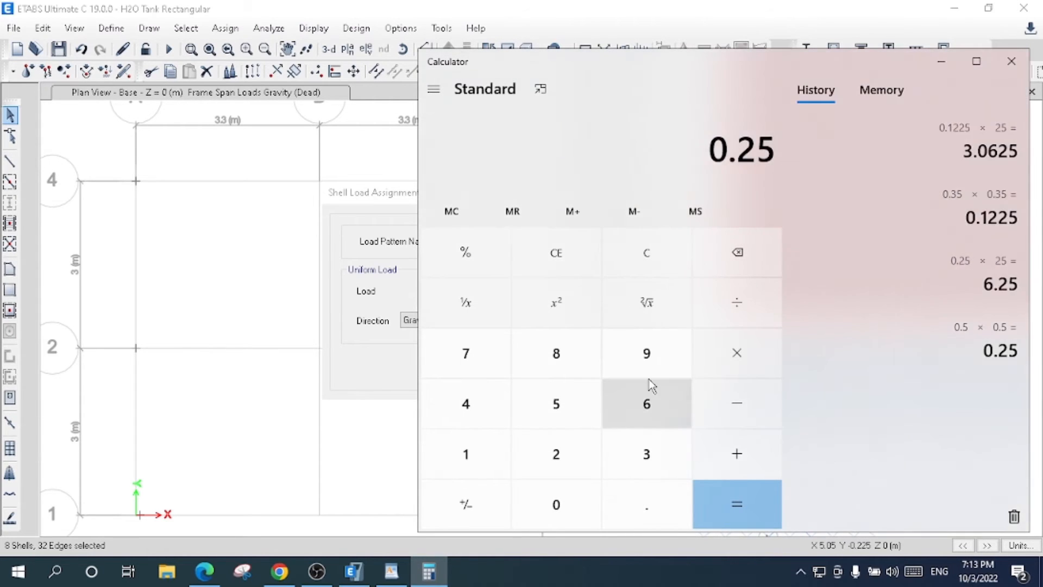
left_click(716, 361)
left_click(561, 454)
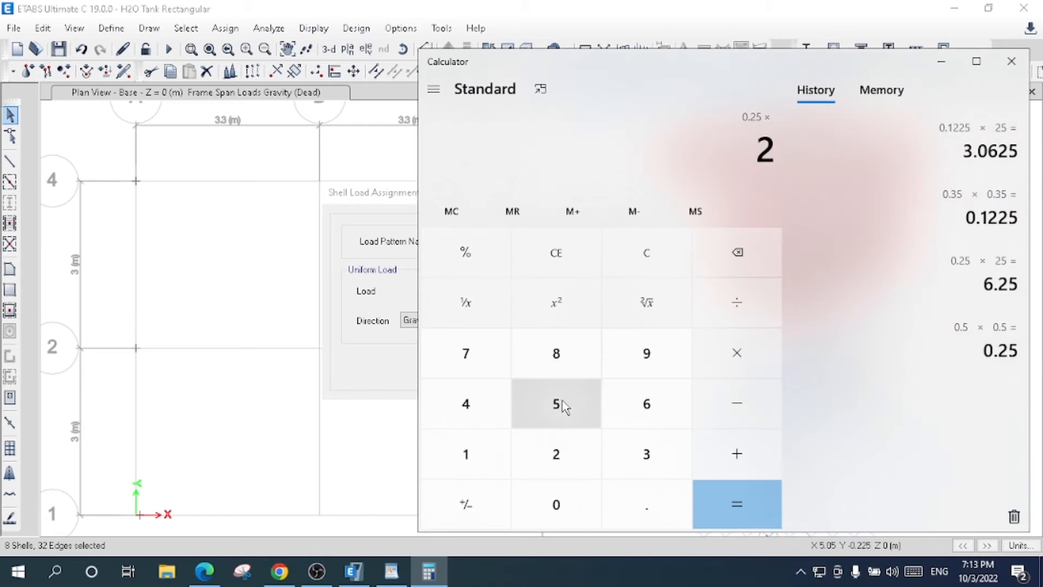
left_click(559, 409)
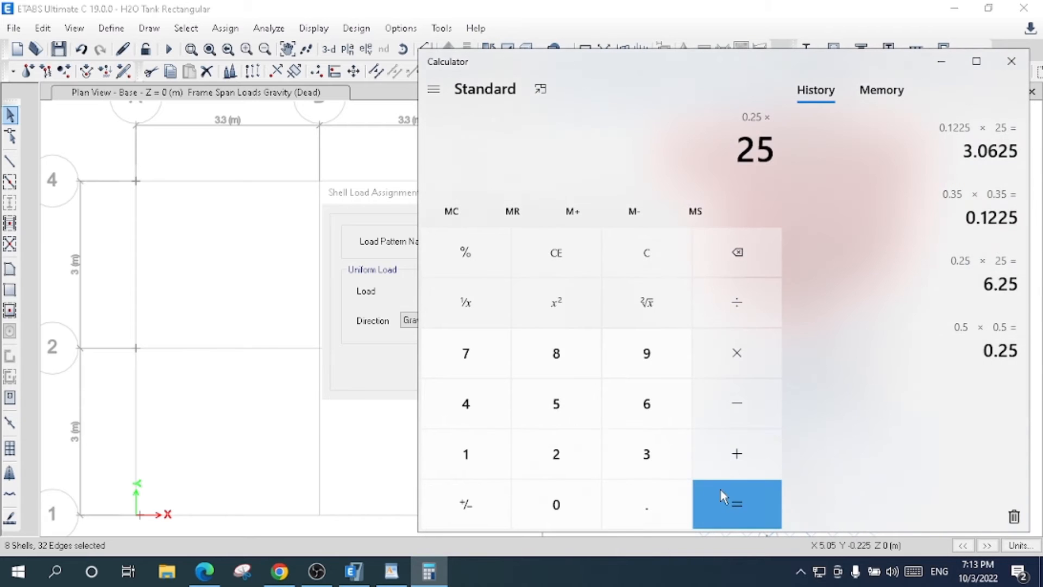
left_click(728, 505)
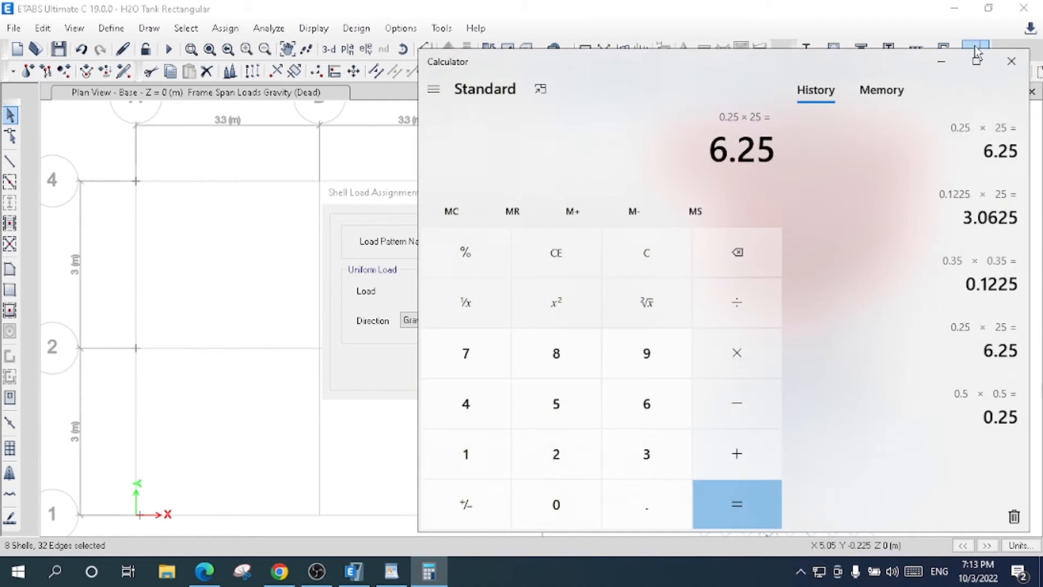
- Return to ETABS and assign a uniform Dead load of 6.25 kN/m² in the gravity direction to the selected walls, replacing existing loads
left_click(945, 70)
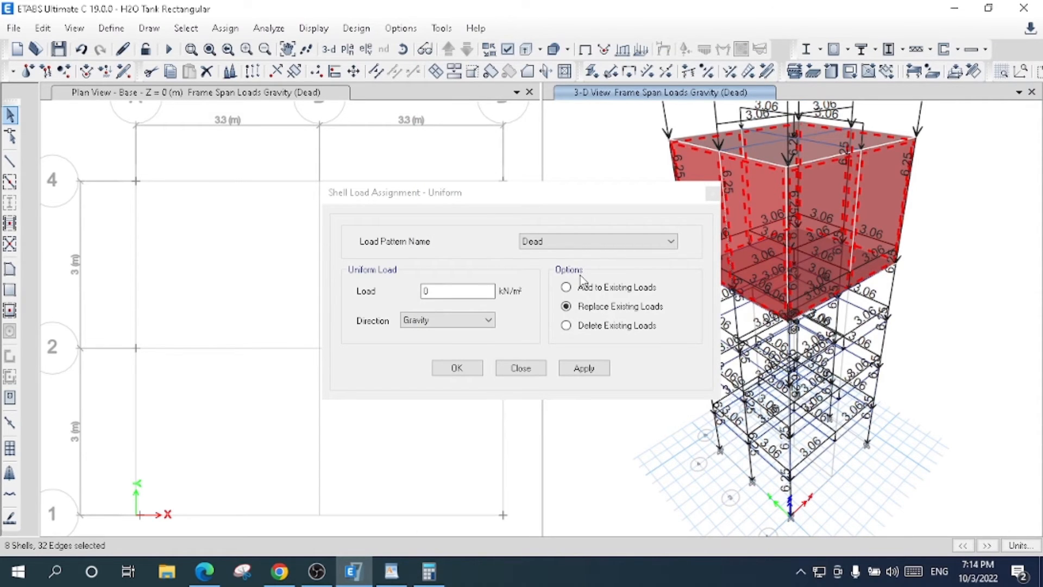
double_click(429, 292)
type("6.25")
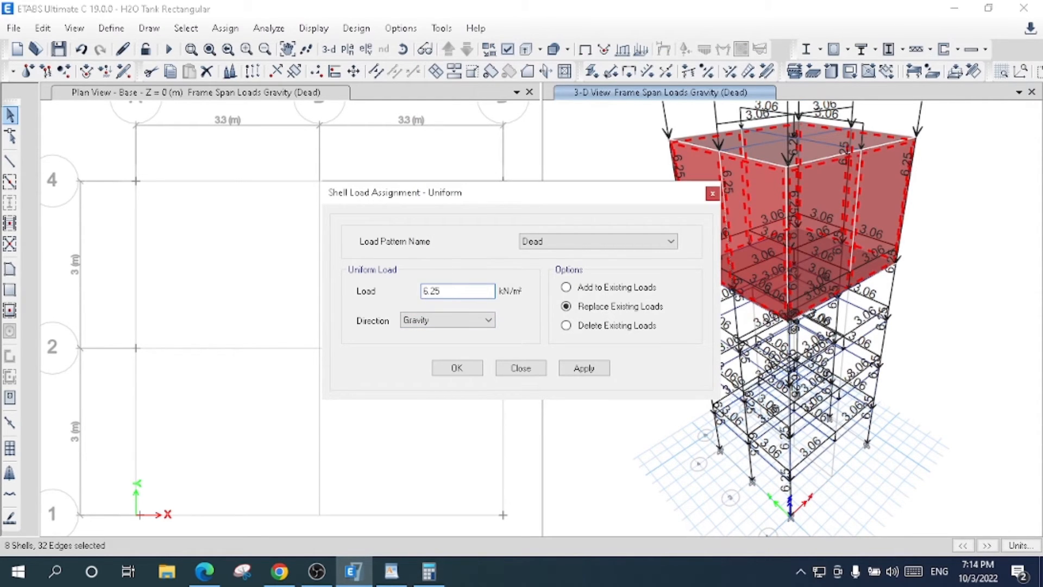
left_click(584, 368)
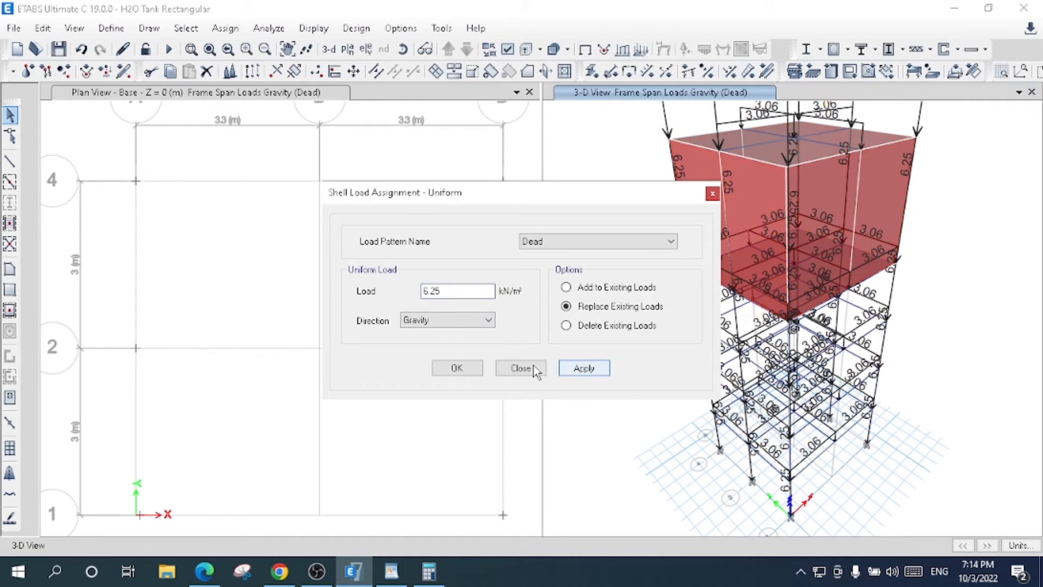
left_click(457, 368)
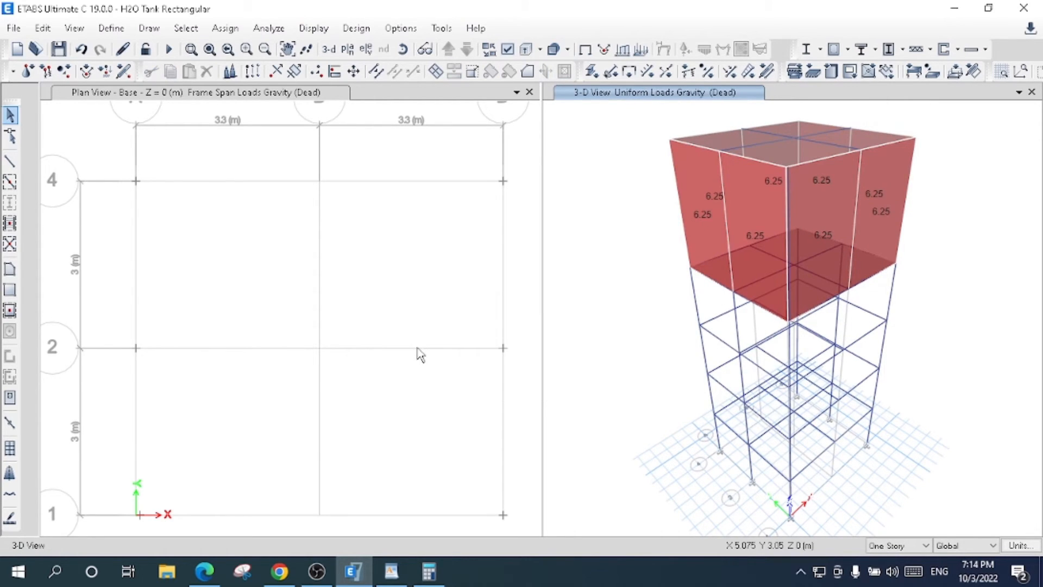
- Select the tank's bottom slab by its slab section property, Bottom Slab
left_click(201, 33)
mouse_move(248, 53)
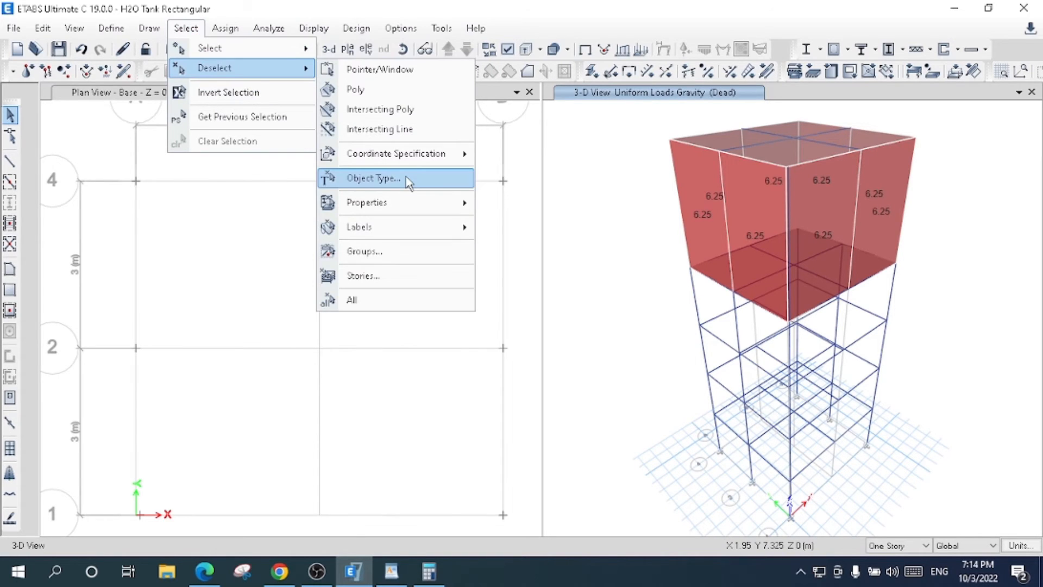
mouse_move(380, 202)
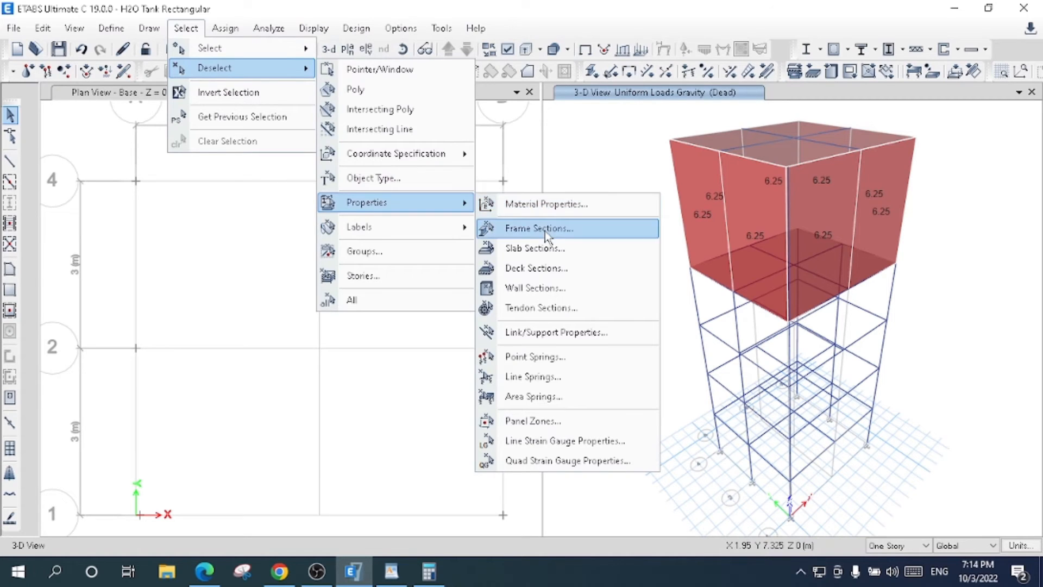
left_click(550, 250)
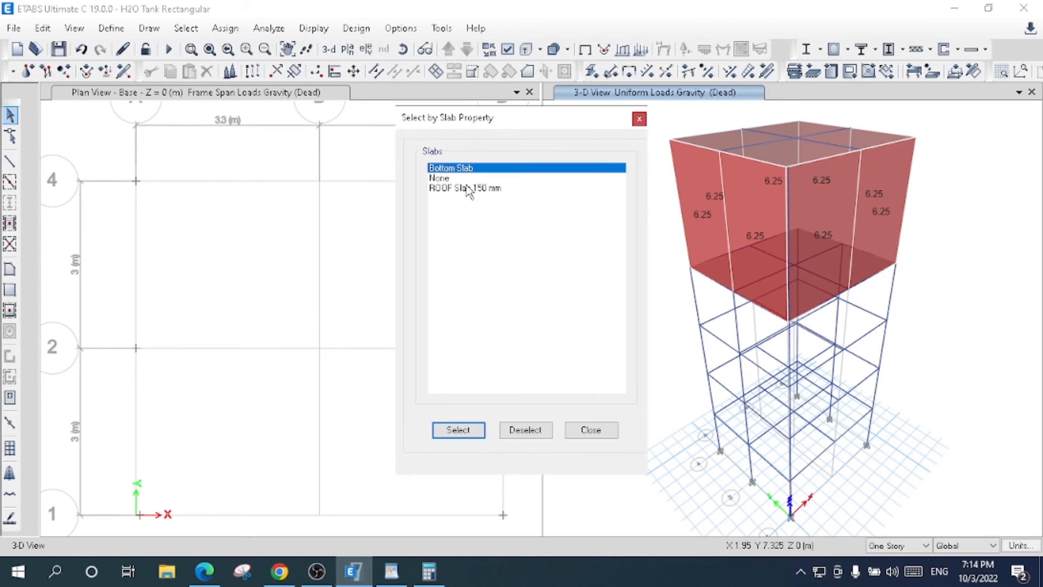
left_click(470, 430)
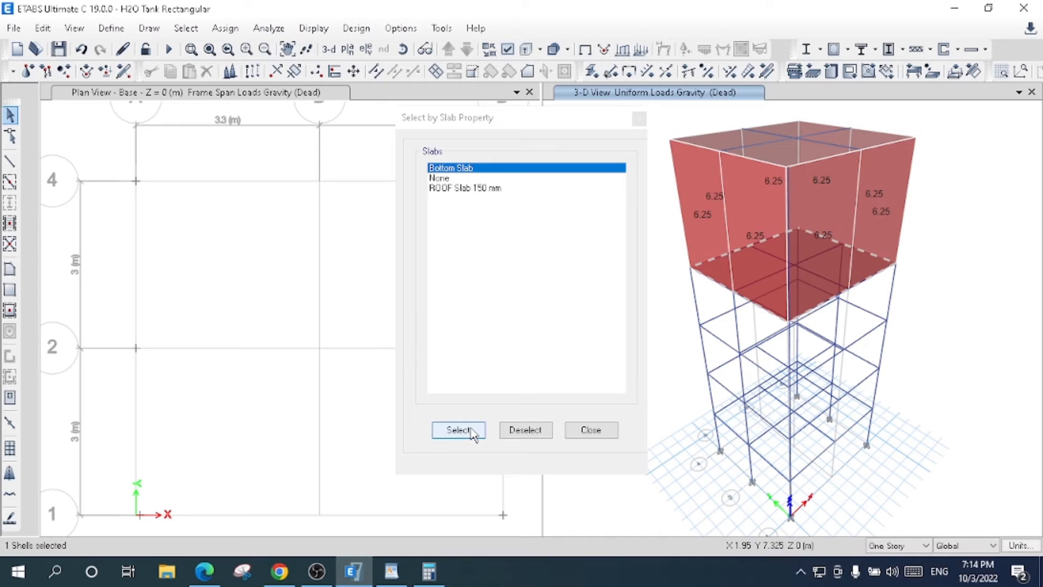
left_click(576, 434)
- Start a uniform shell load assignment for the selected bottom slab and look through the available load patterns
left_click(225, 27)
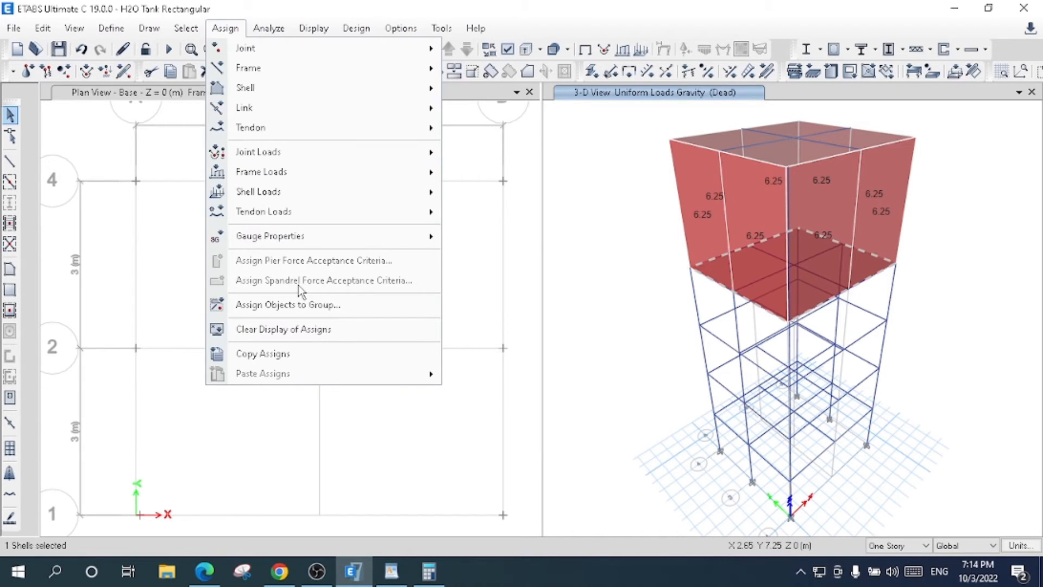
mouse_move(346, 193)
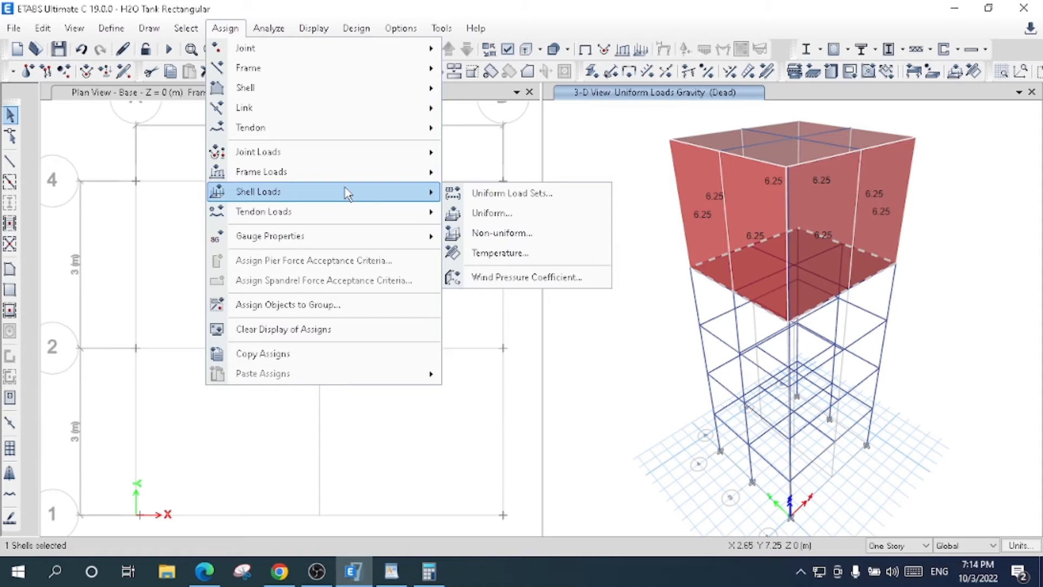
left_click(499, 217)
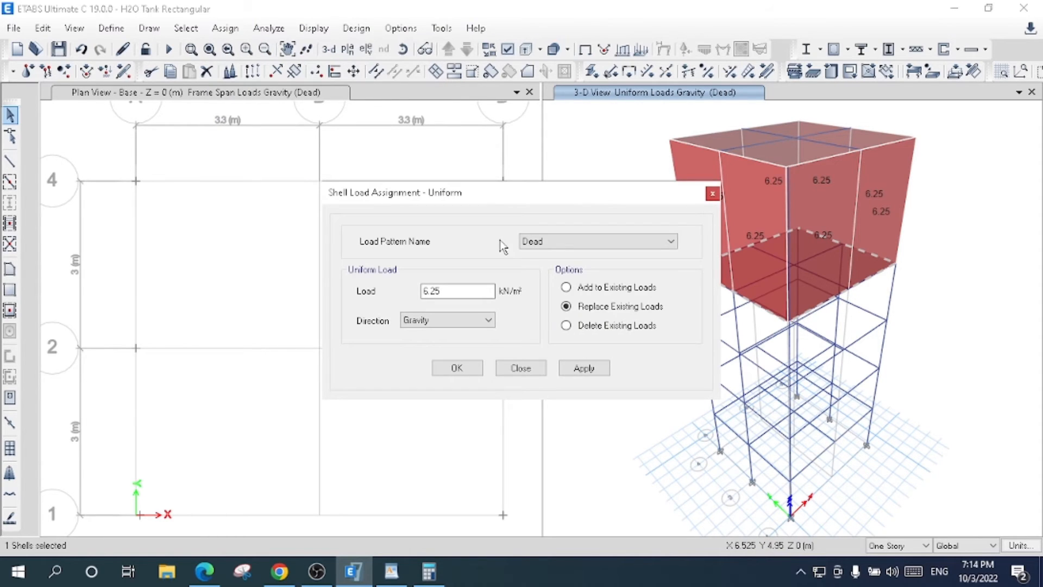
left_click(552, 244)
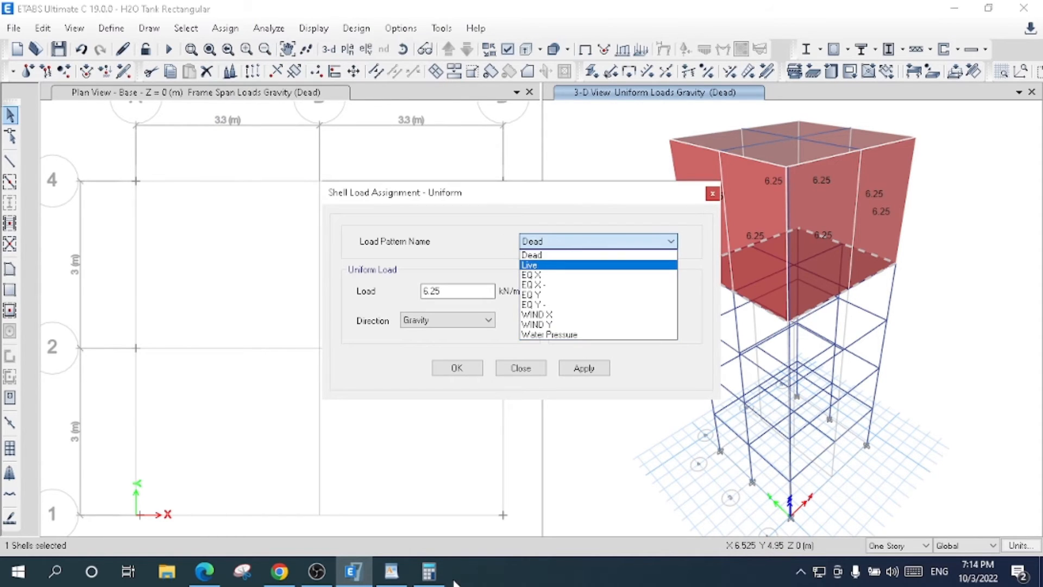
- Switch to the Windows Calculator and compute 0.3 × 25 for the bottom slab load per square metre
left_click(429, 570)
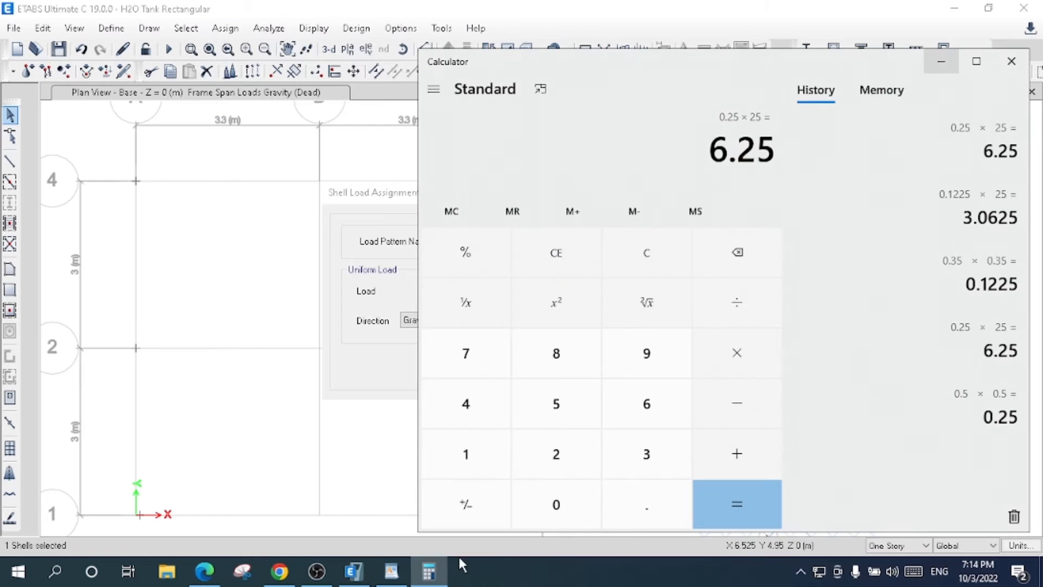
left_click(556, 503)
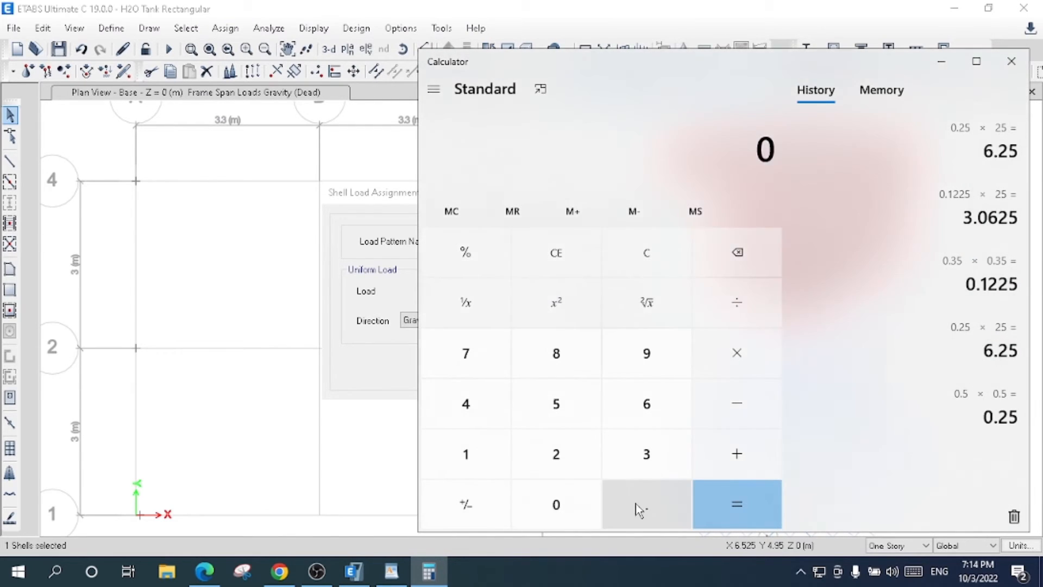
left_click(663, 504)
left_click(655, 459)
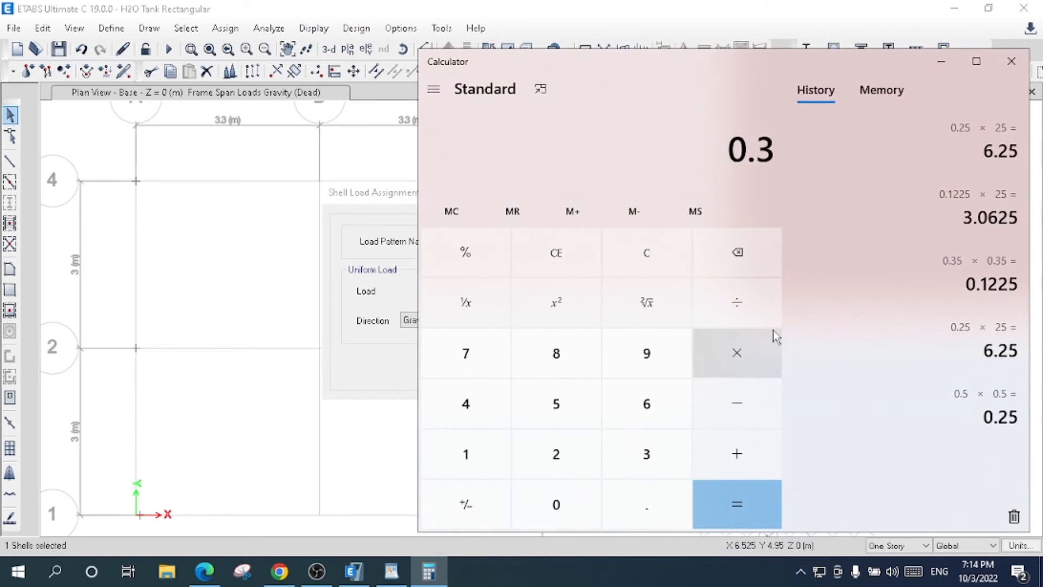
left_click(769, 340)
left_click(558, 449)
left_click(555, 402)
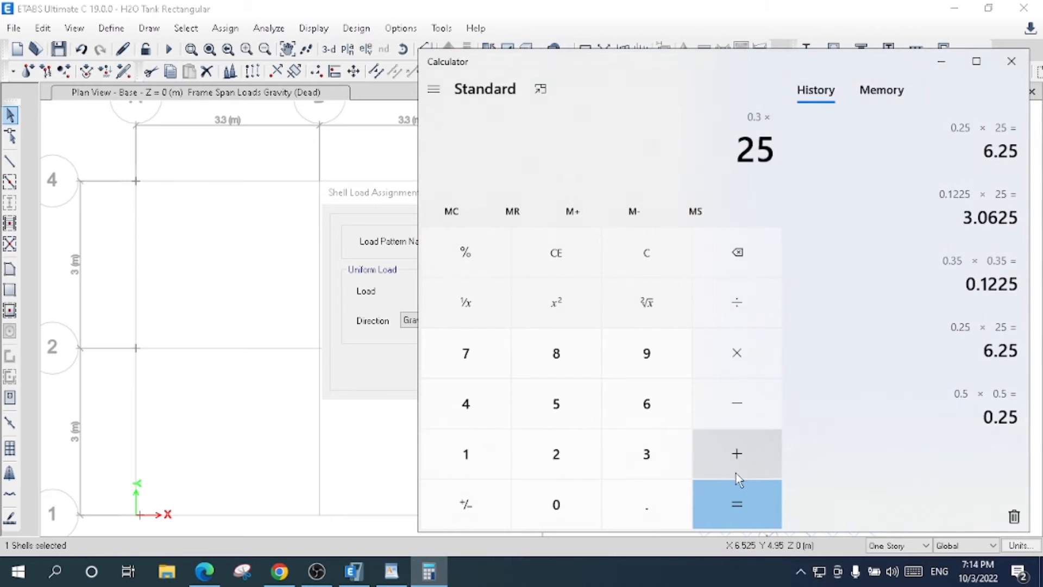
left_click(735, 502)
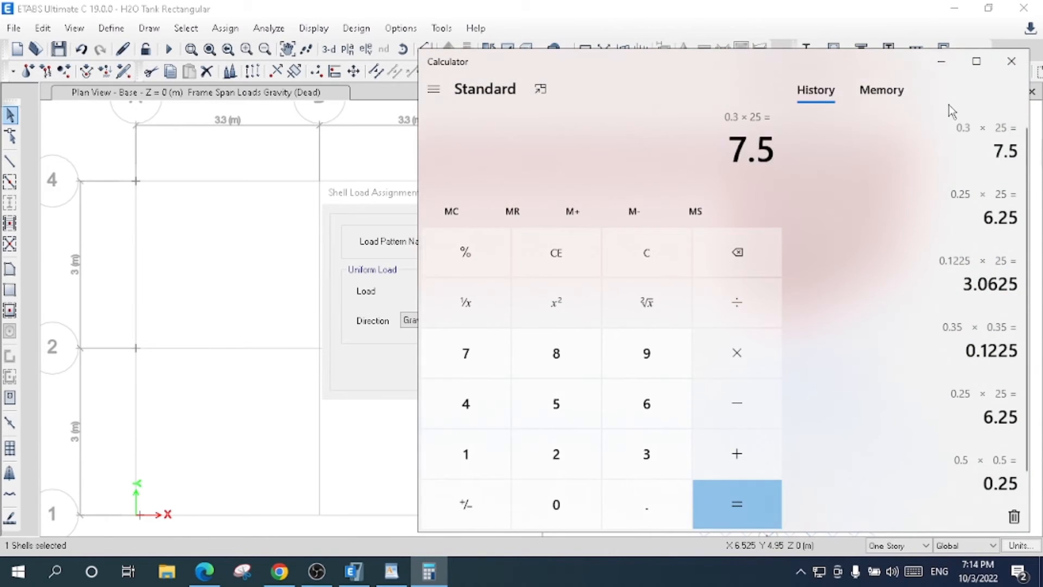
- Return to ETABS and assign a uniform Dead load of 7.5 kN/m² in the gravity direction to the bottom slab, adding to existing loads
left_click(942, 61)
double_click(432, 291)
type("7.5")
left_click(567, 287)
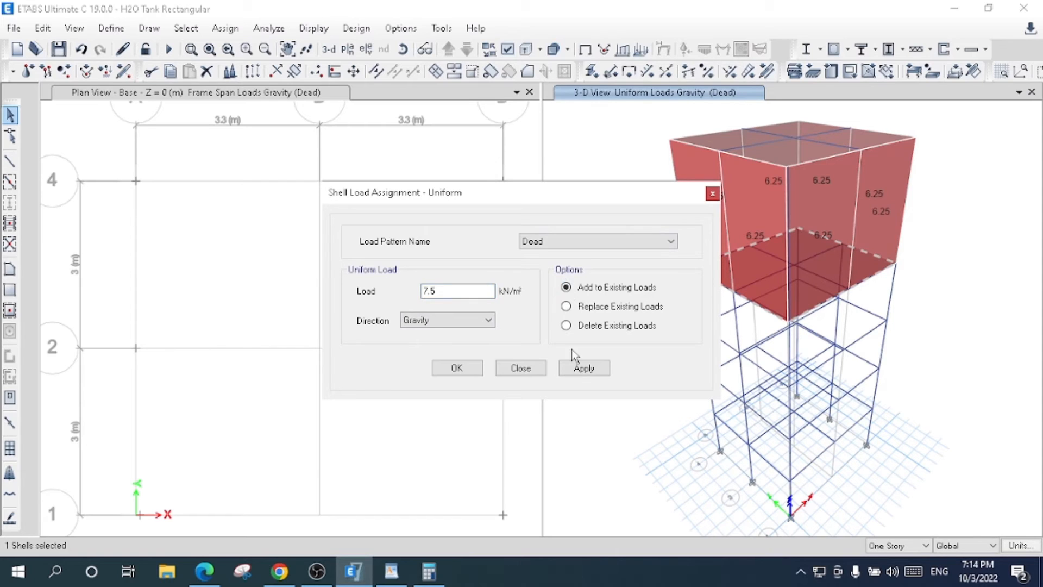
left_click(573, 367)
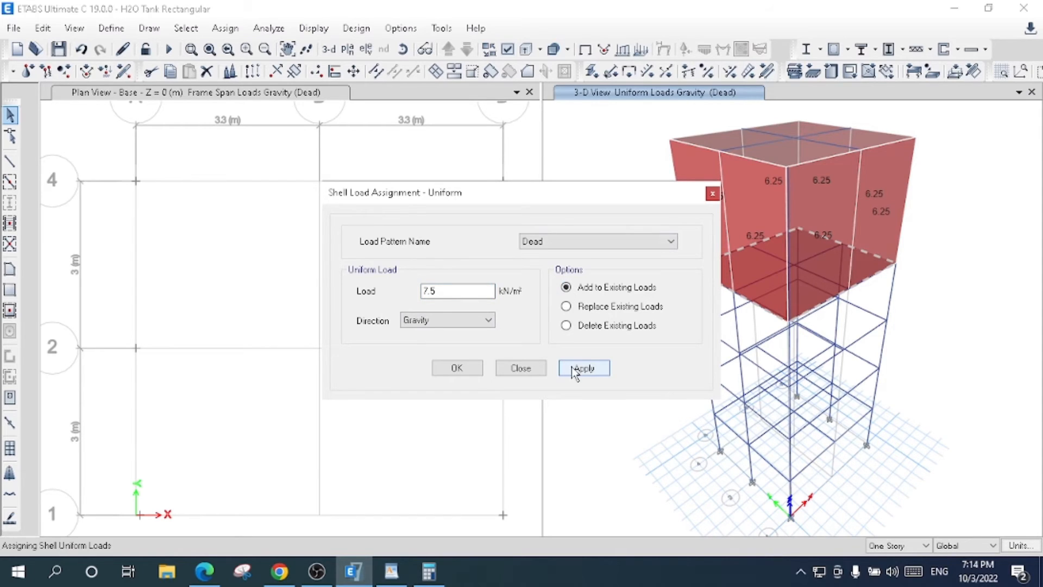
left_click(458, 368)
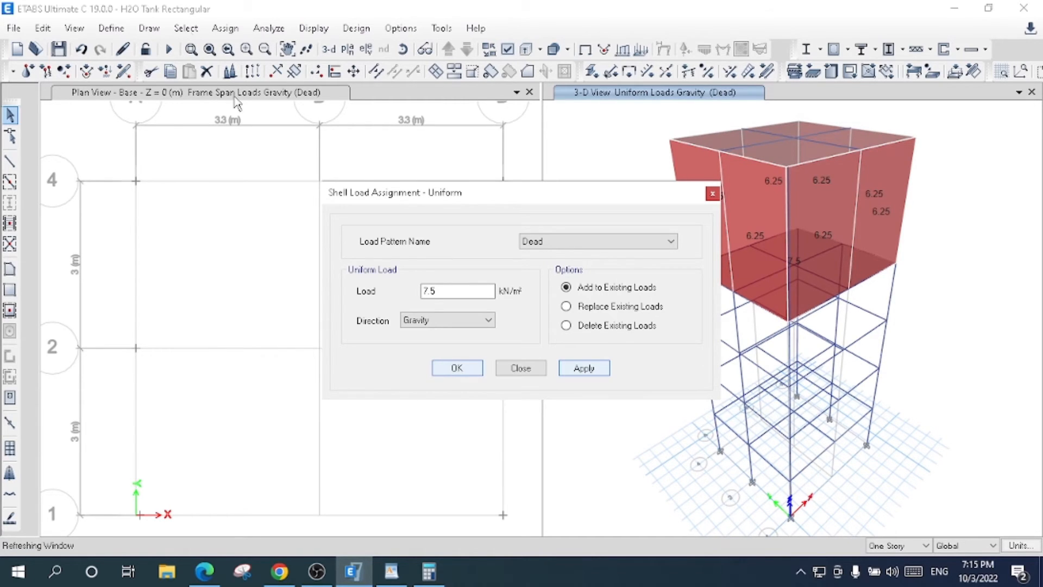
- Restore the previous bottom slab selection and add all walls to it by object type
left_click(186, 29)
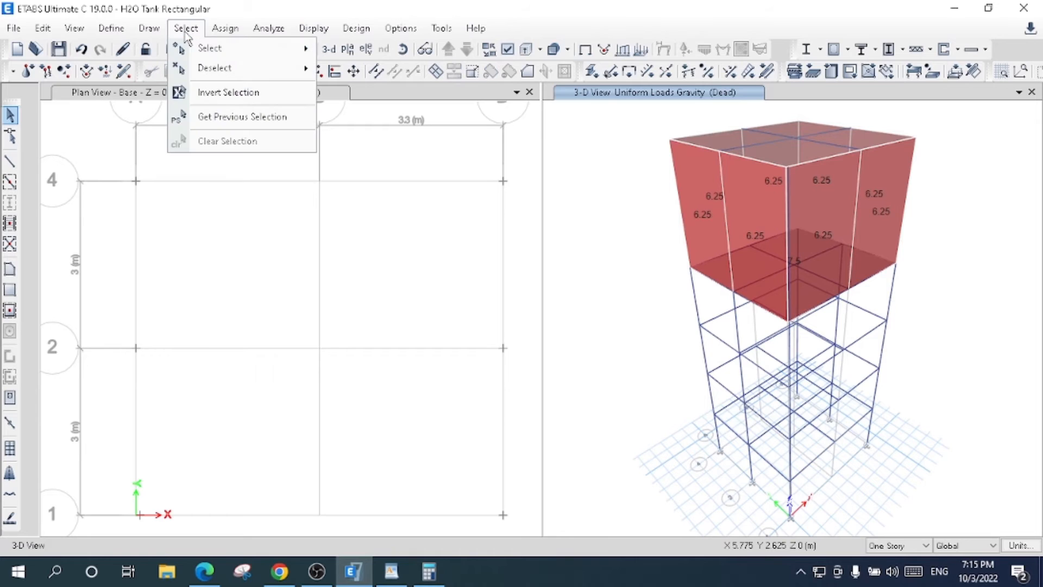
left_click(204, 116)
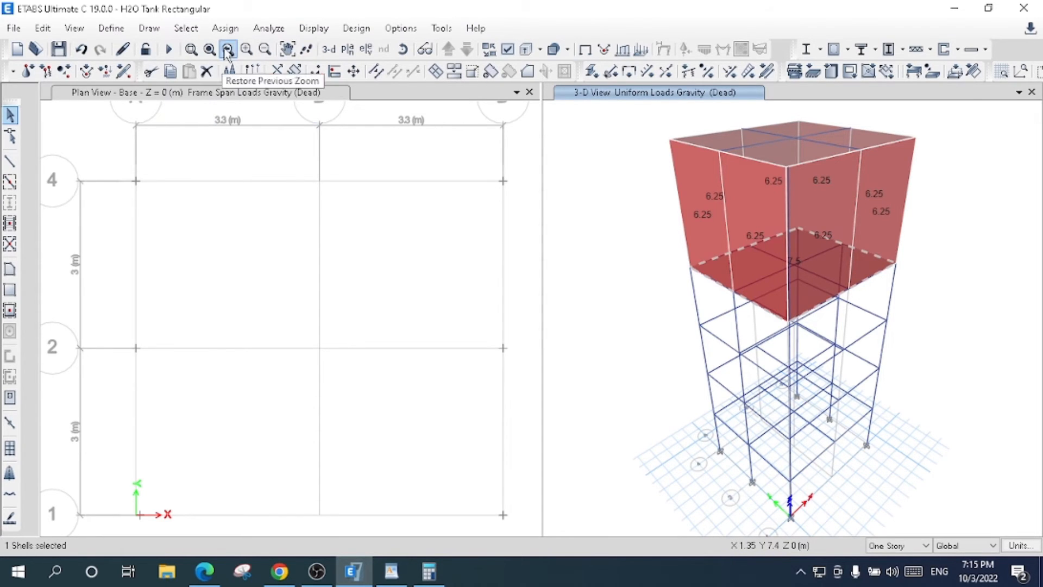
left_click(186, 27)
mouse_move(217, 48)
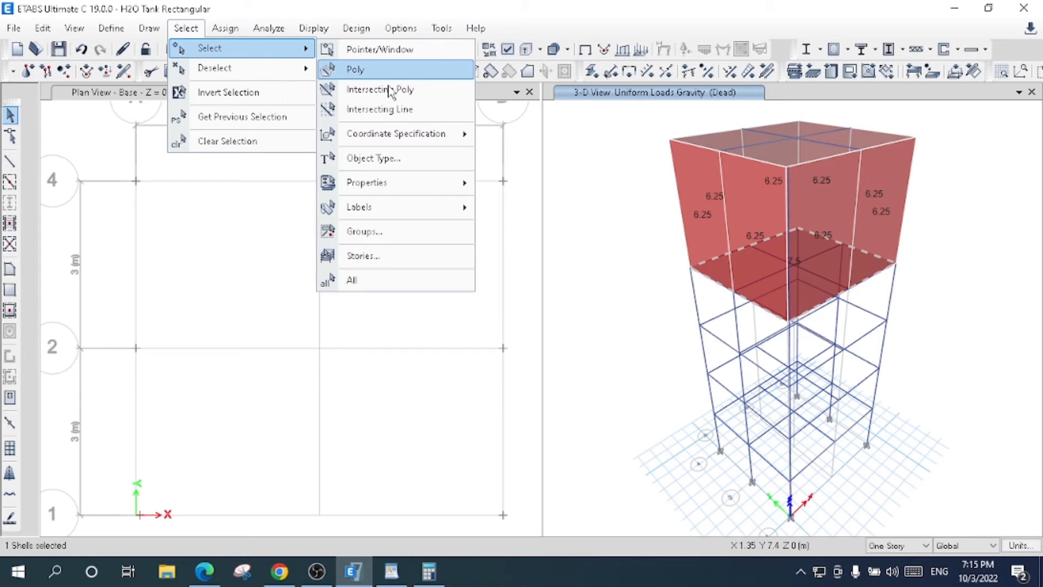
left_click(380, 158)
left_click(353, 210)
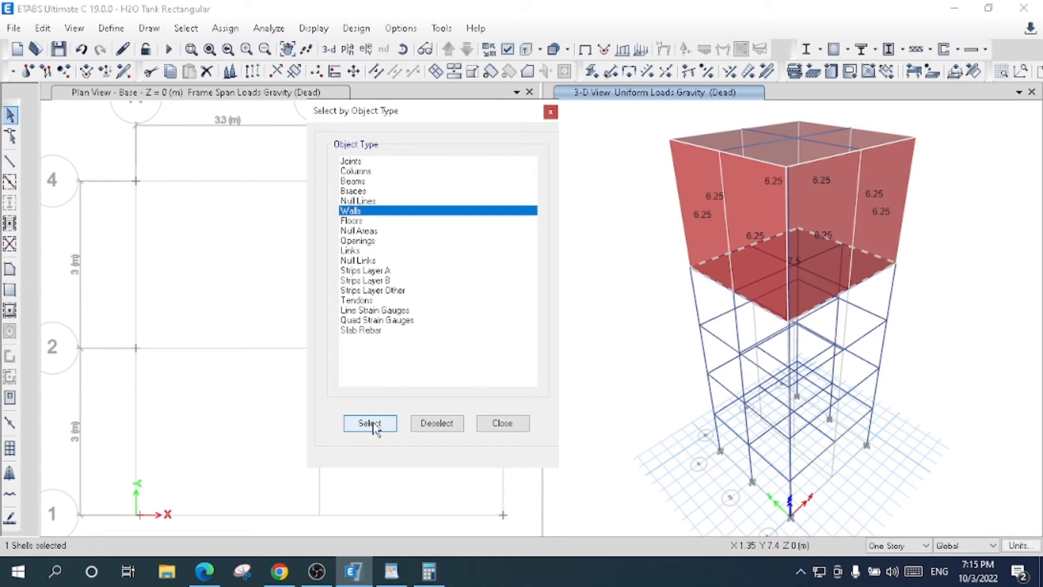
left_click(373, 424)
left_click(495, 424)
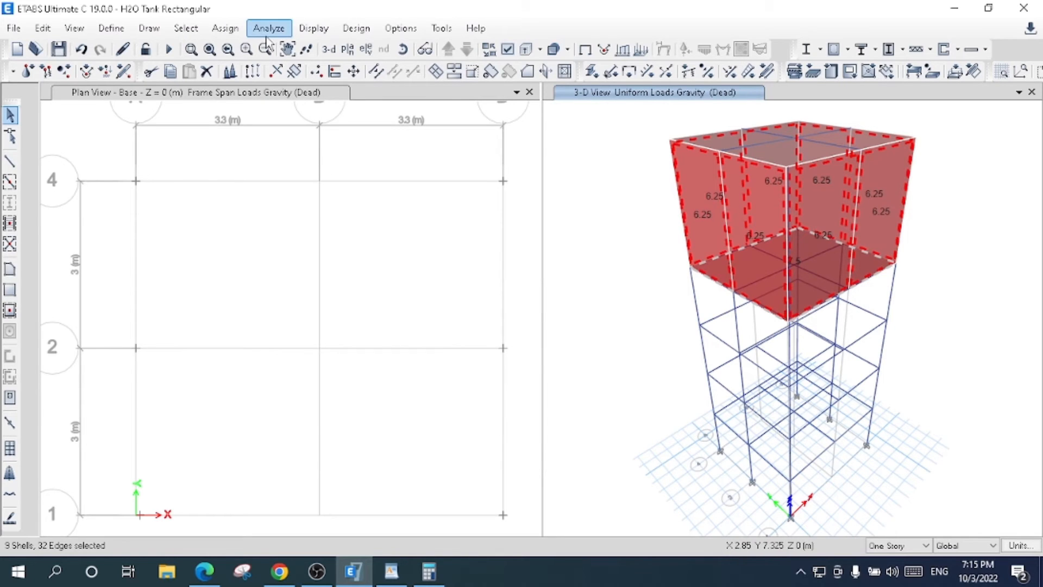
- Assign a uniform Water Pressure load of 5 kN/m² in the gravity direction to the selected walls and bottom slab, replacing existing loads
left_click(225, 28)
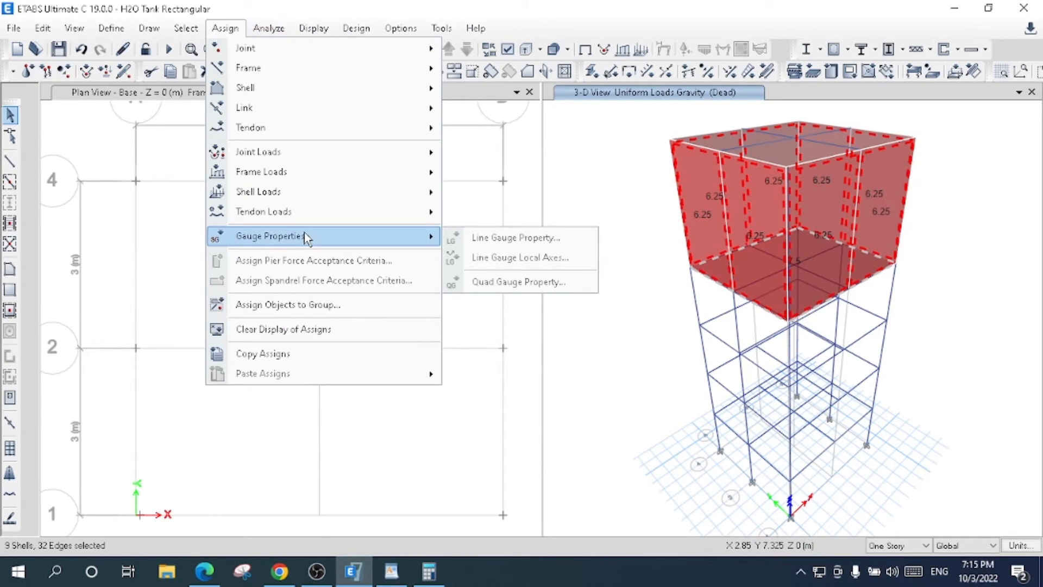
mouse_move(333, 179)
mouse_move(370, 197)
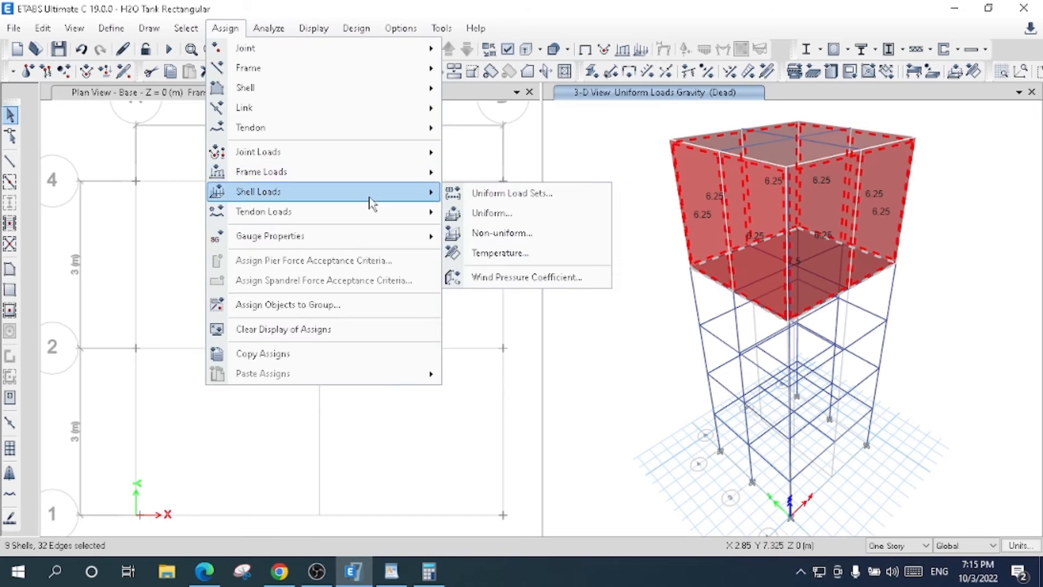
left_click(471, 213)
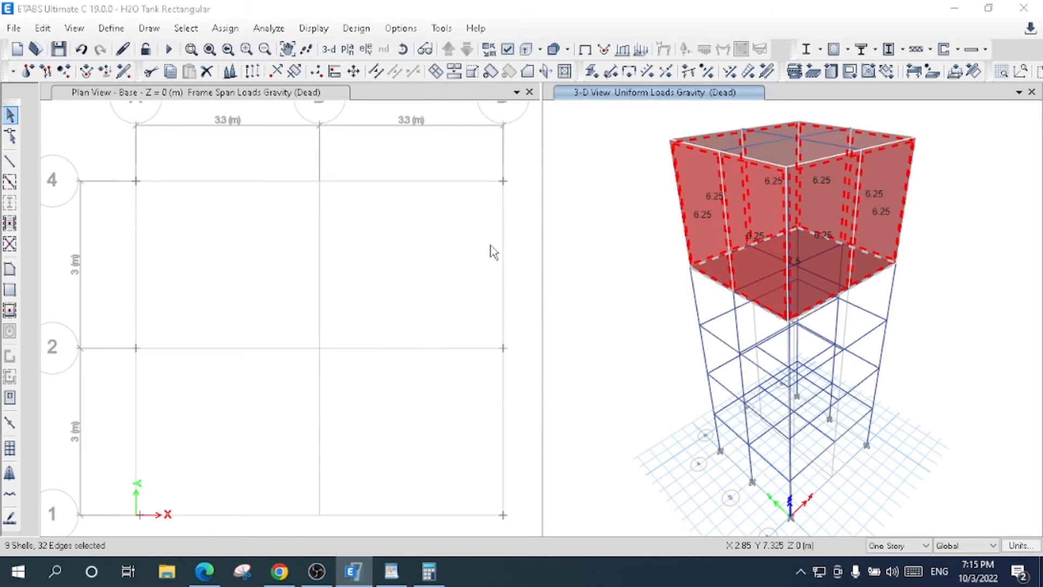
left_click(670, 241)
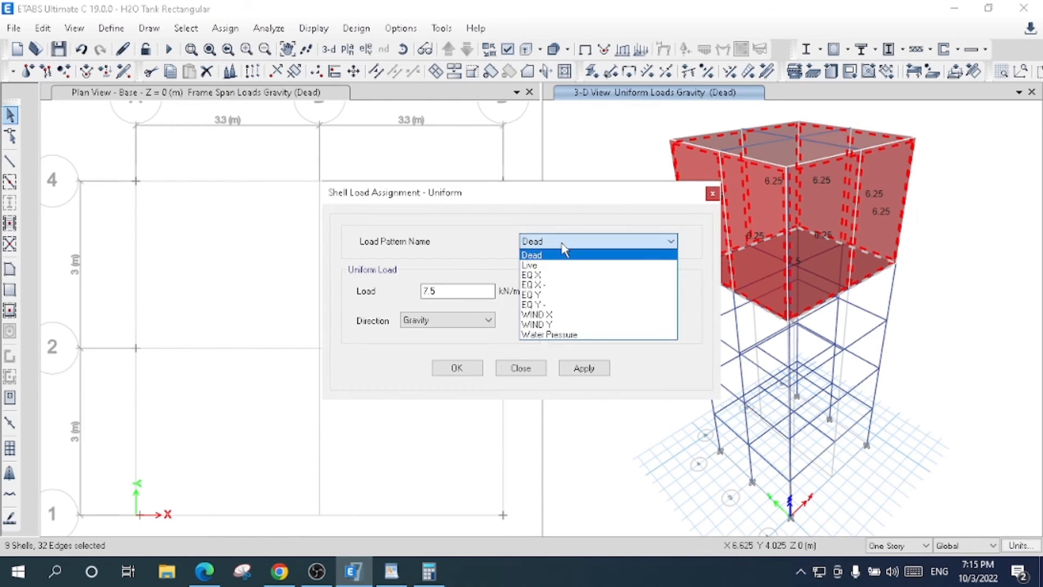
left_click(565, 334)
left_click_drag(469, 292, 382, 296)
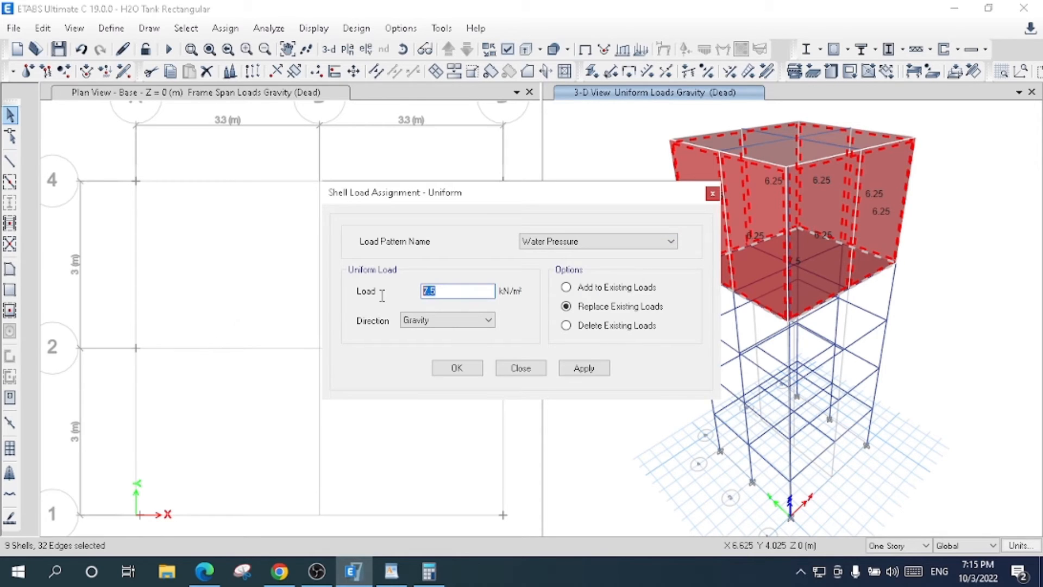
type("5")
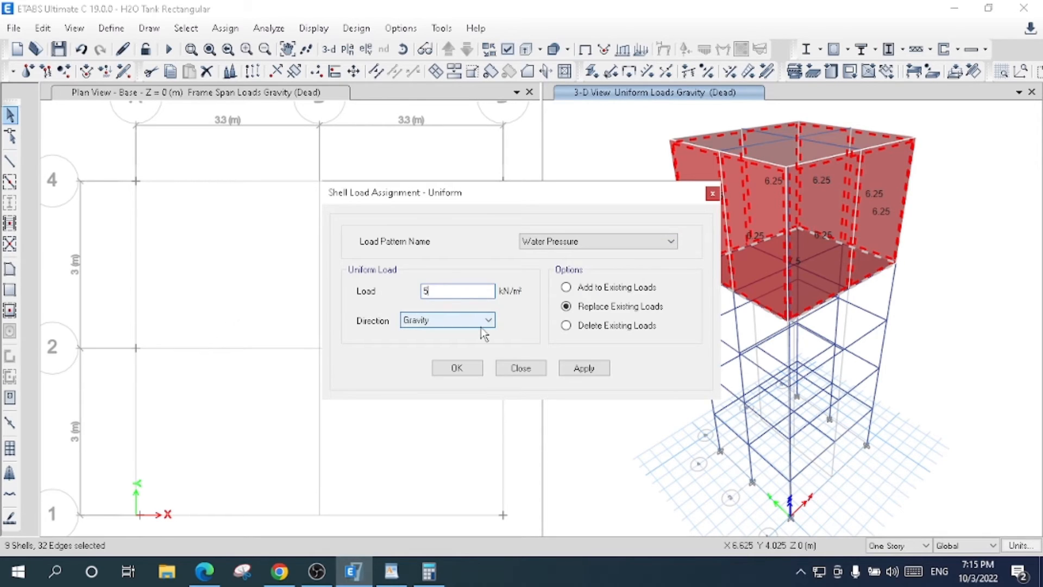
left_click(568, 367)
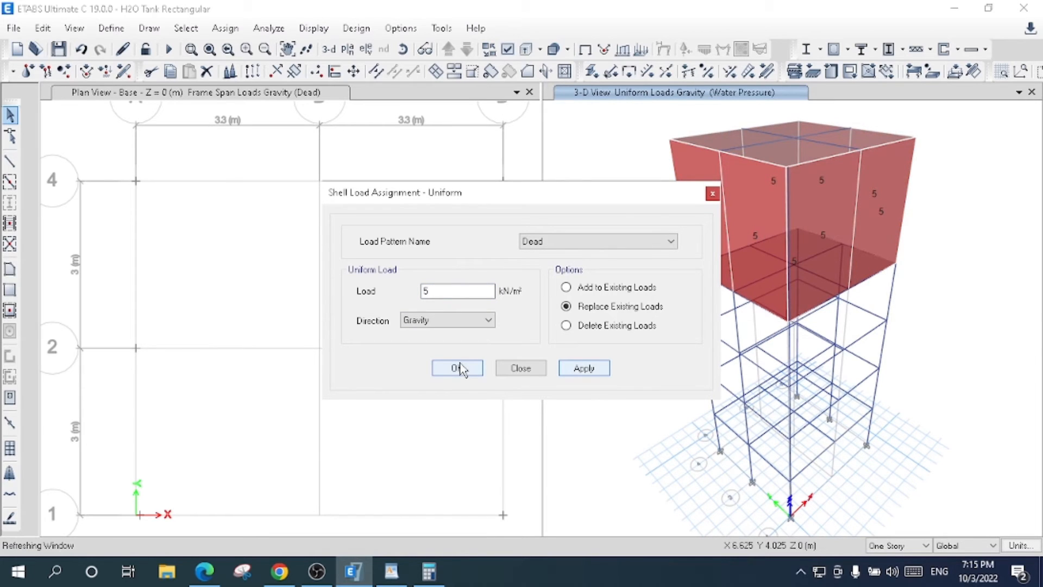
left_click(458, 368)
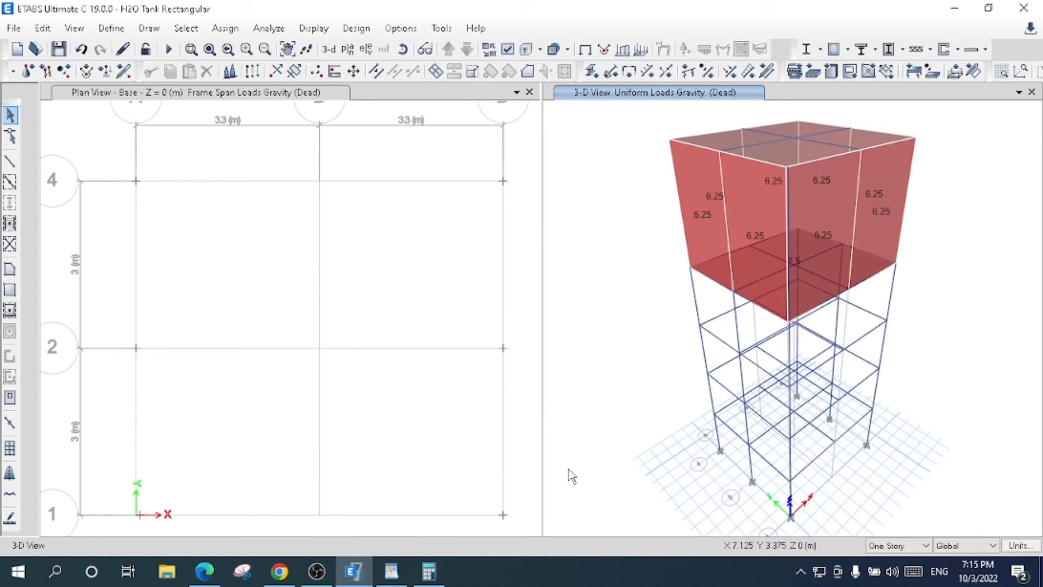
left_click(186, 28)
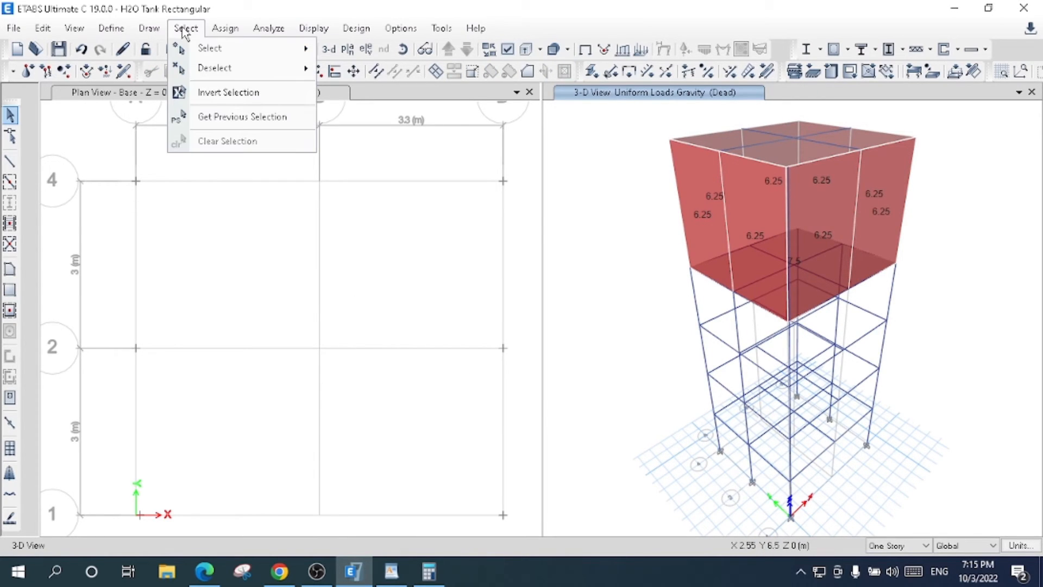
mouse_move(297, 77)
mouse_move(298, 50)
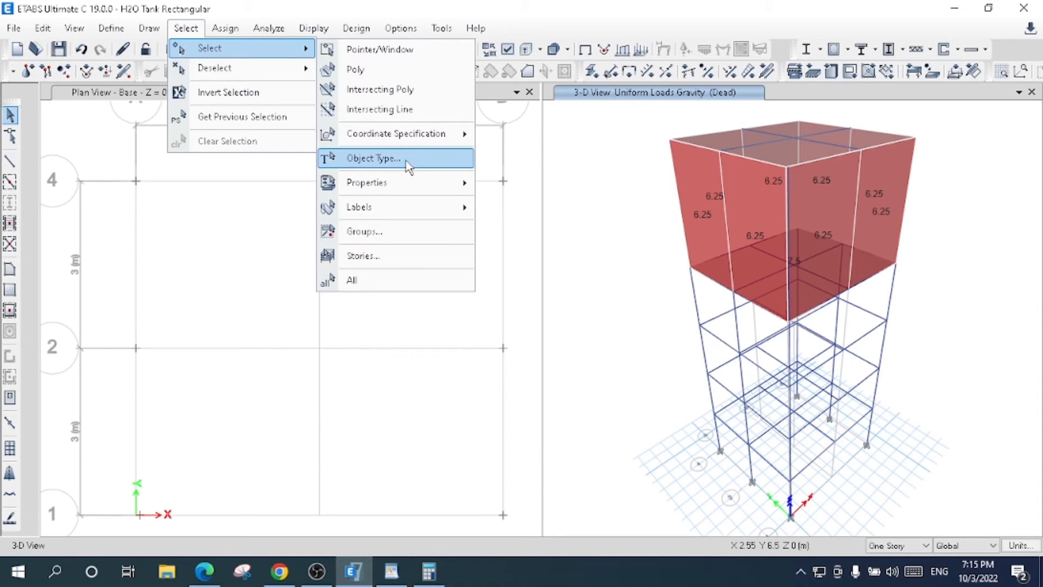
mouse_move(419, 186)
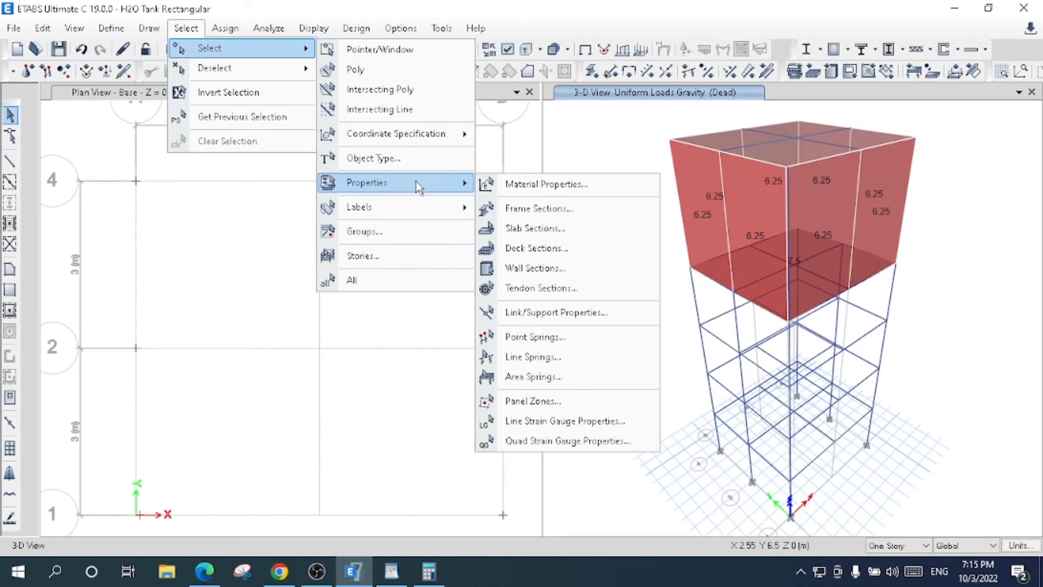
left_click(552, 230)
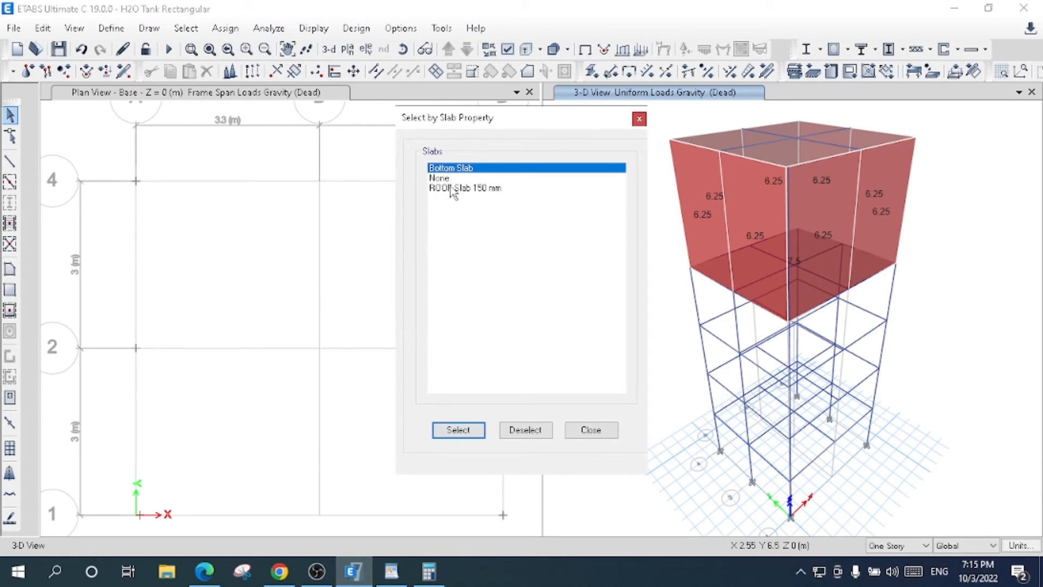
left_click(639, 119)
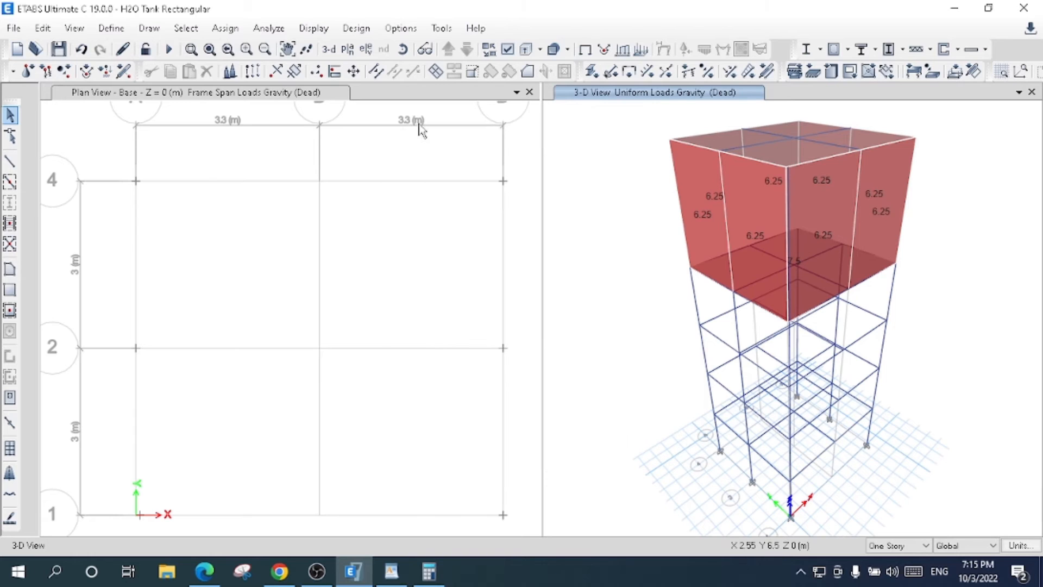
- Select all floor objects of the tank by the object type Floors
left_click(225, 28)
mouse_move(197, 32)
mouse_move(237, 70)
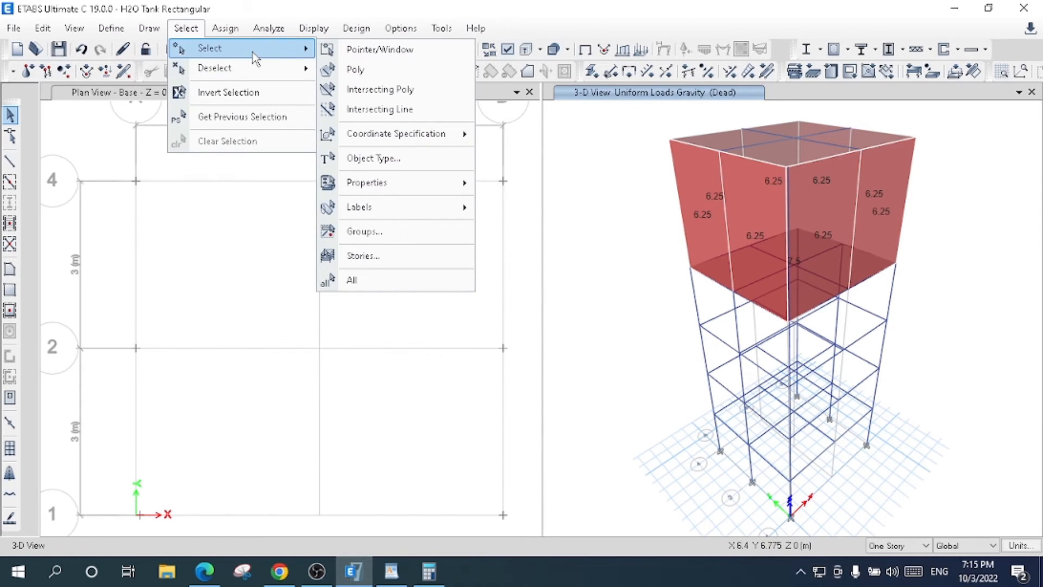
left_click(382, 159)
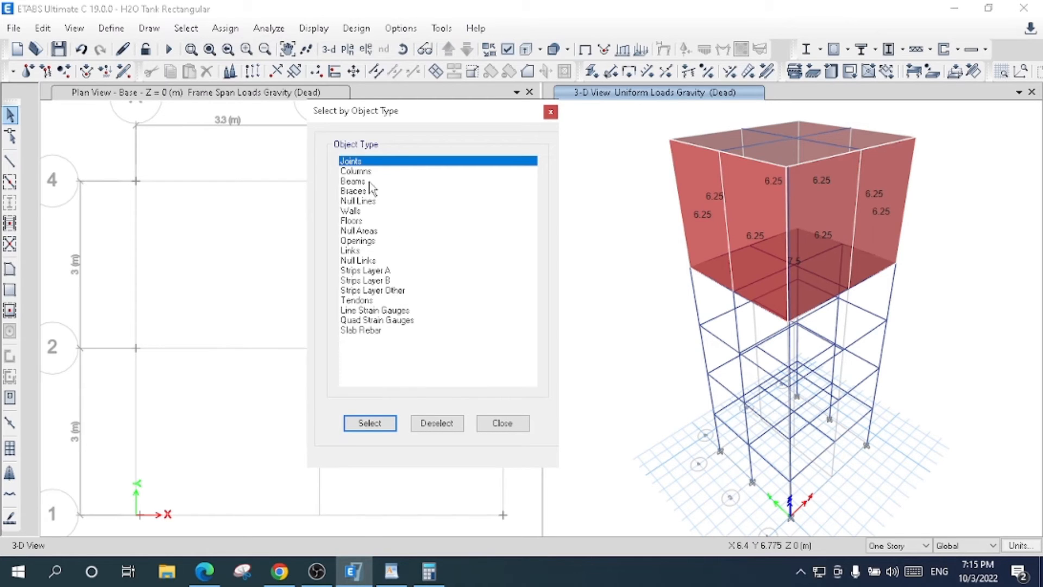
left_click(368, 220)
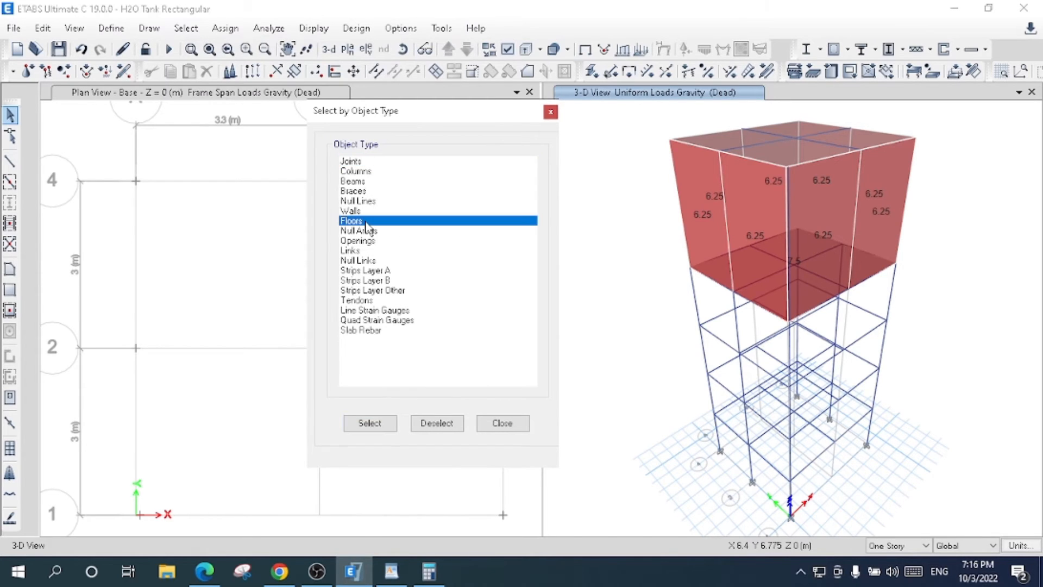
left_click(369, 424)
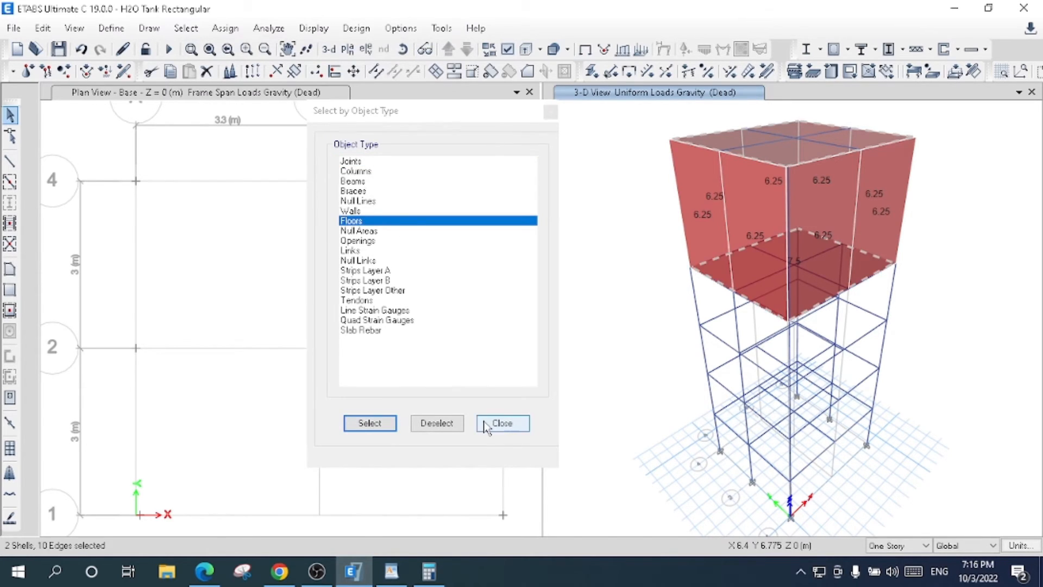
left_click(503, 422)
- Assign a uniform Live load of 1.46 kN/m² in the gravity direction to the selected floors, adding to existing loads
left_click(225, 28)
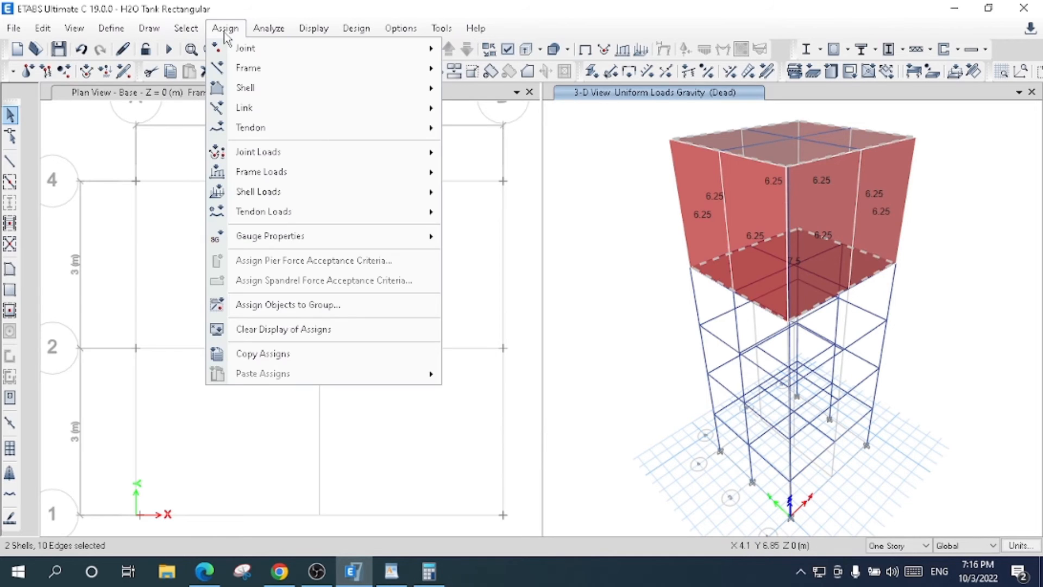
mouse_move(324, 191)
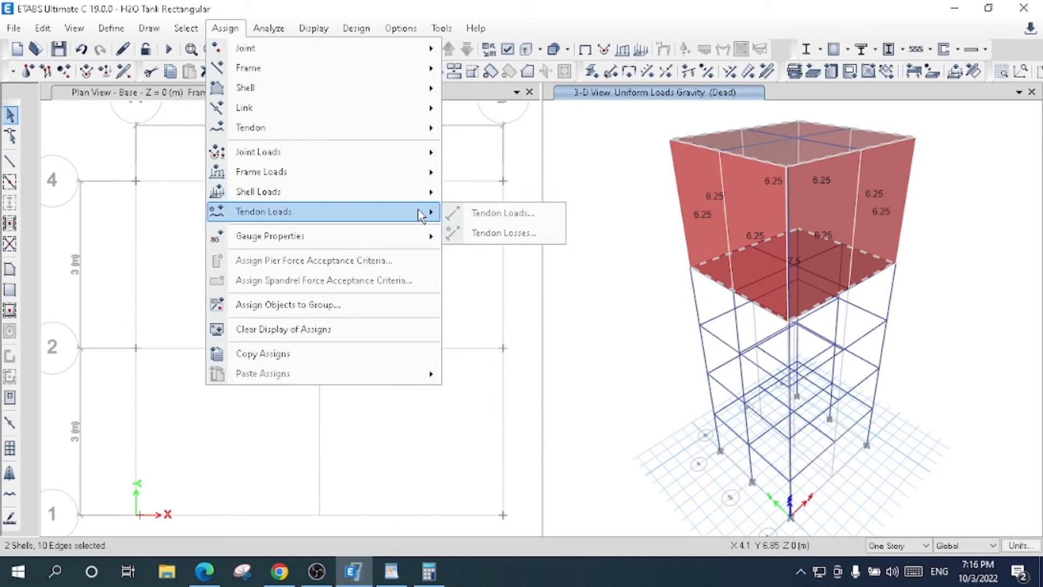
left_click(479, 221)
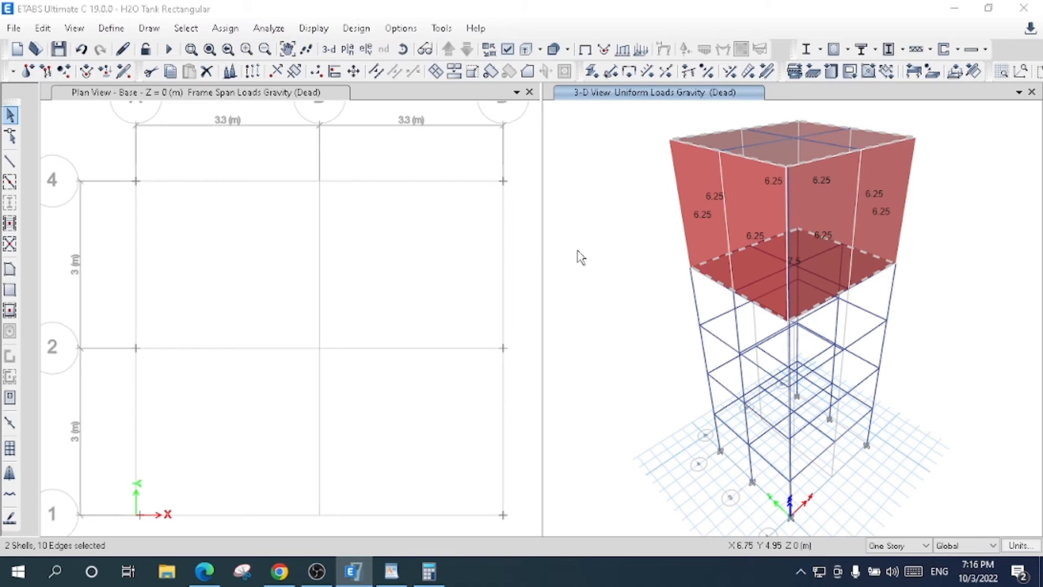
left_click(589, 240)
left_click(581, 265)
left_click_drag(455, 294, 401, 293)
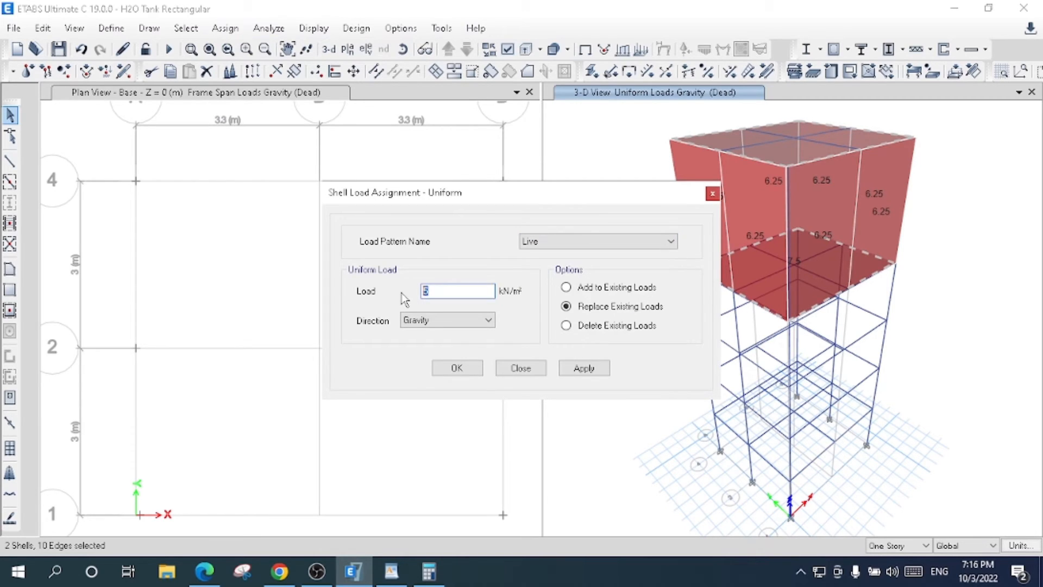
type("1.46")
left_click(580, 288)
left_click(581, 368)
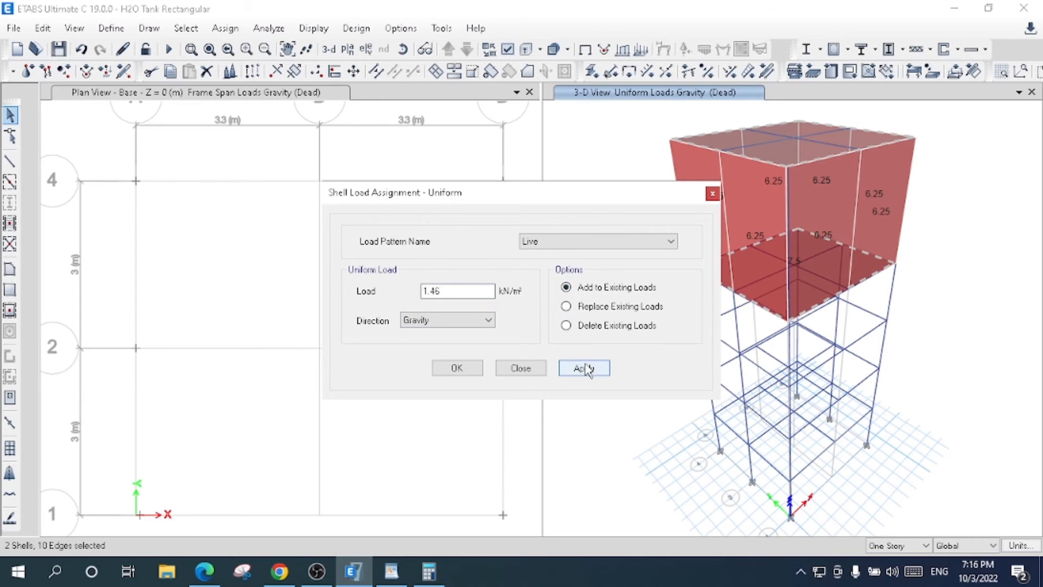
left_click(456, 370)
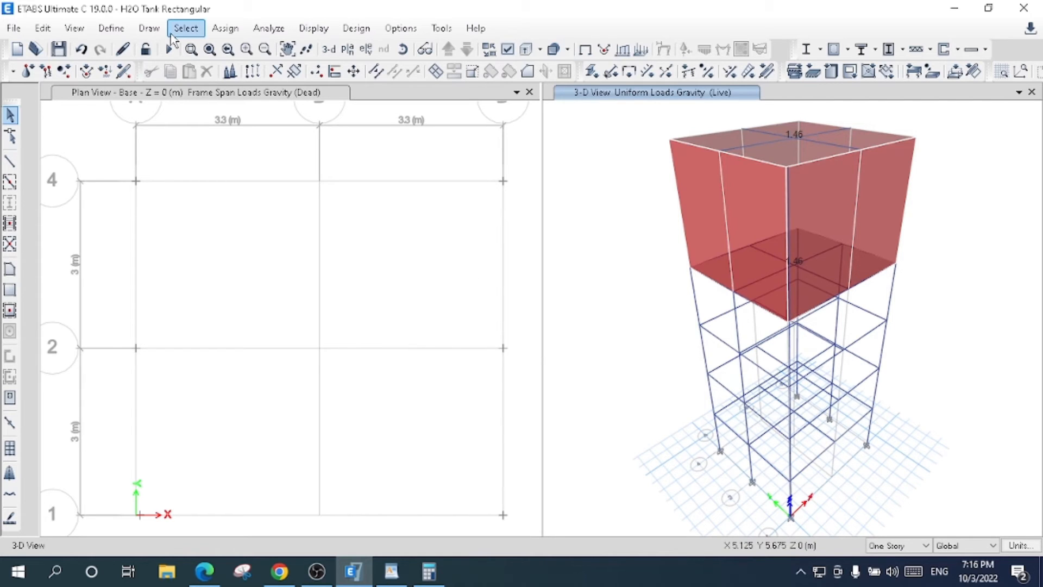
- Reselect the roof and bottom slabs by the object type Floors
left_click(186, 28)
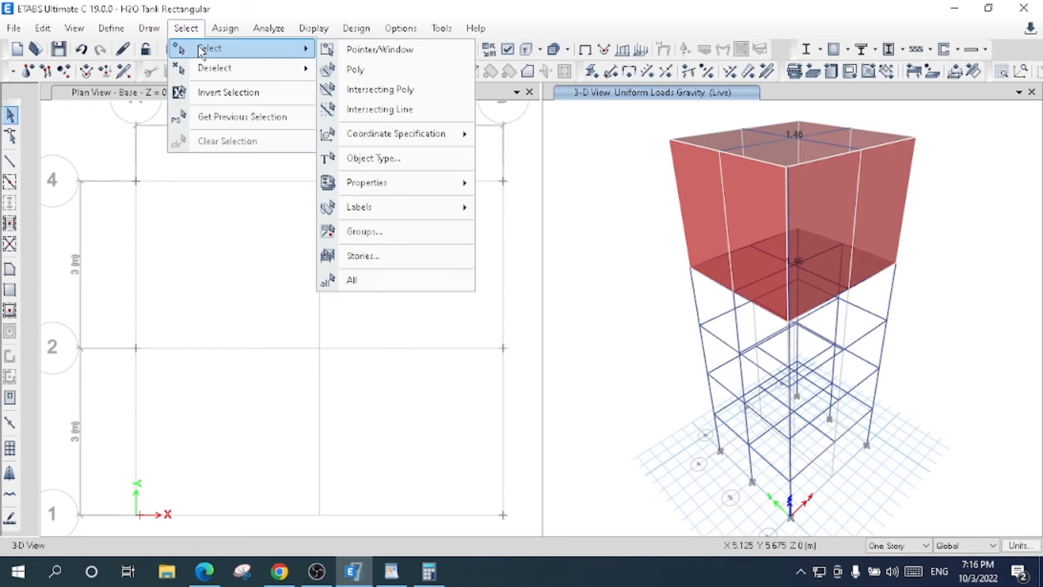
mouse_move(386, 182)
left_click(374, 158)
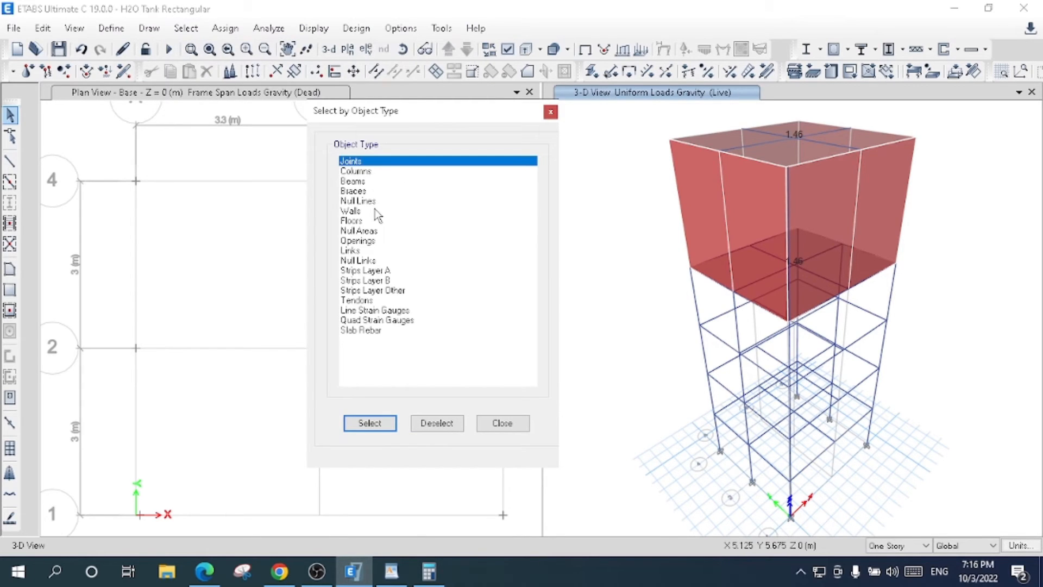
left_click(368, 222)
left_click(370, 422)
left_click(503, 425)
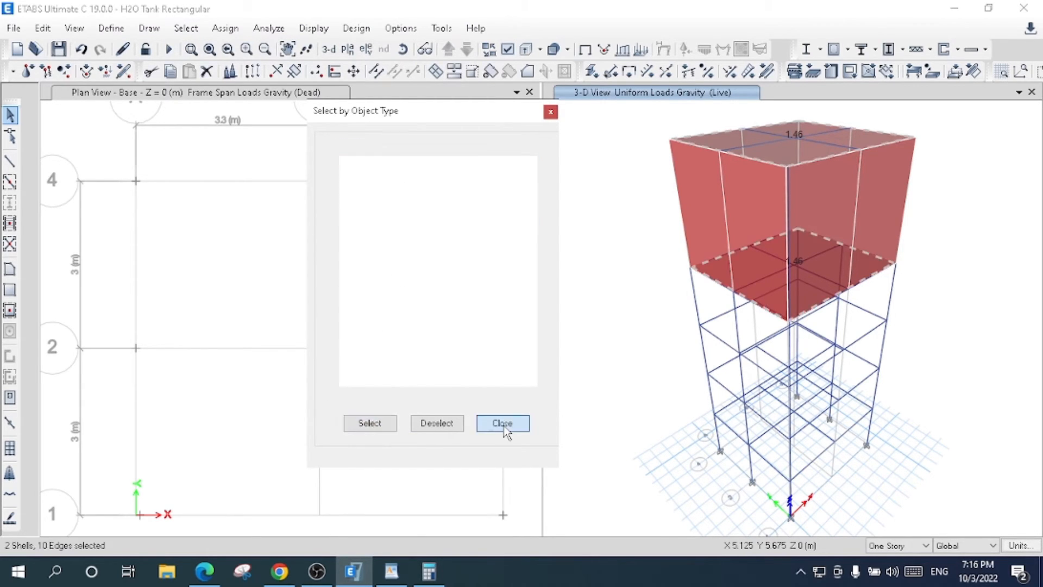
- Assign diaphragm D1 to the selected roof and bottom slabs
left_click(226, 31)
mouse_move(256, 74)
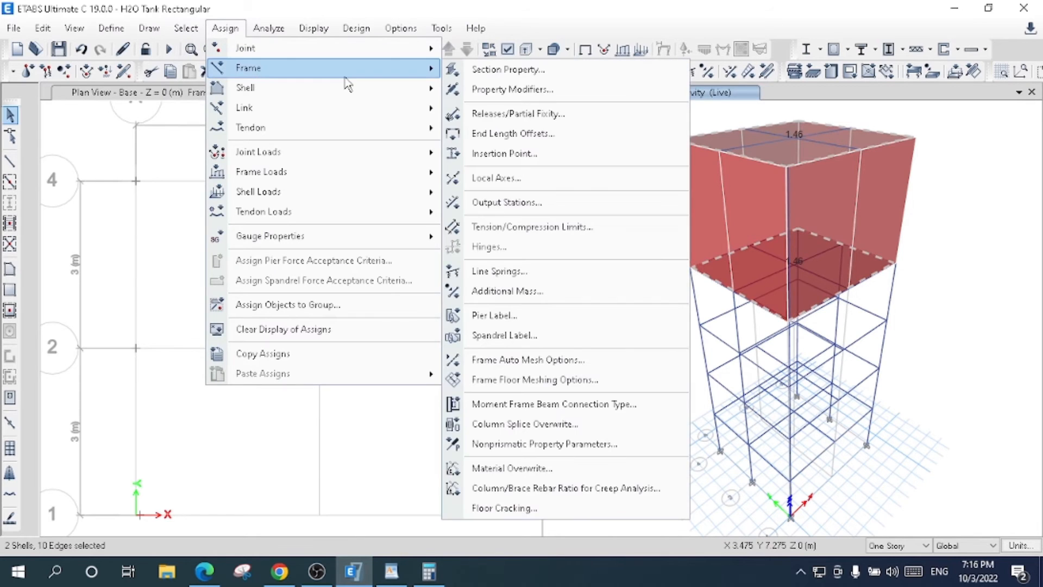
mouse_move(352, 90)
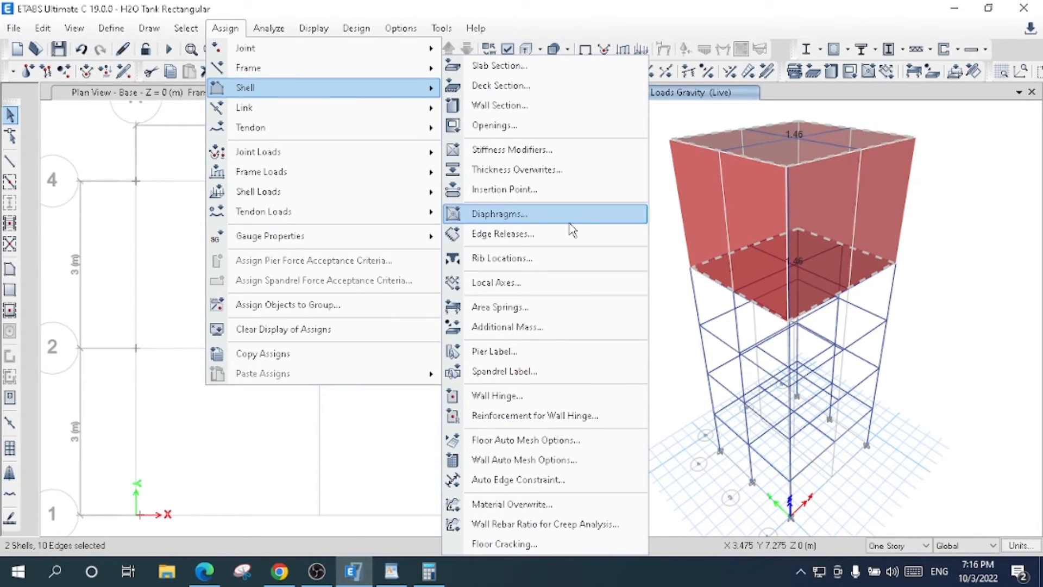
left_click(499, 213)
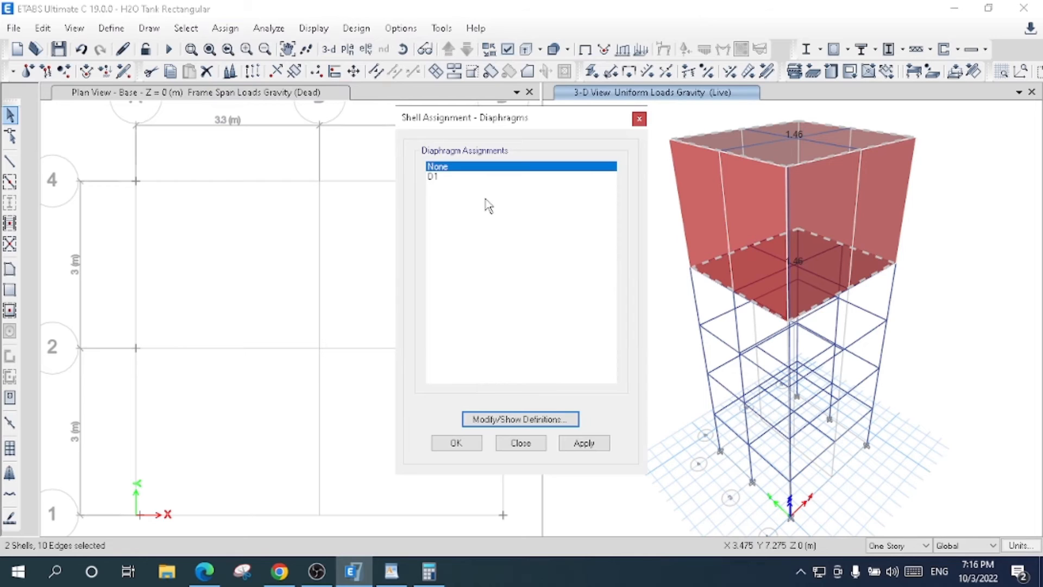
left_click(456, 177)
left_click(580, 444)
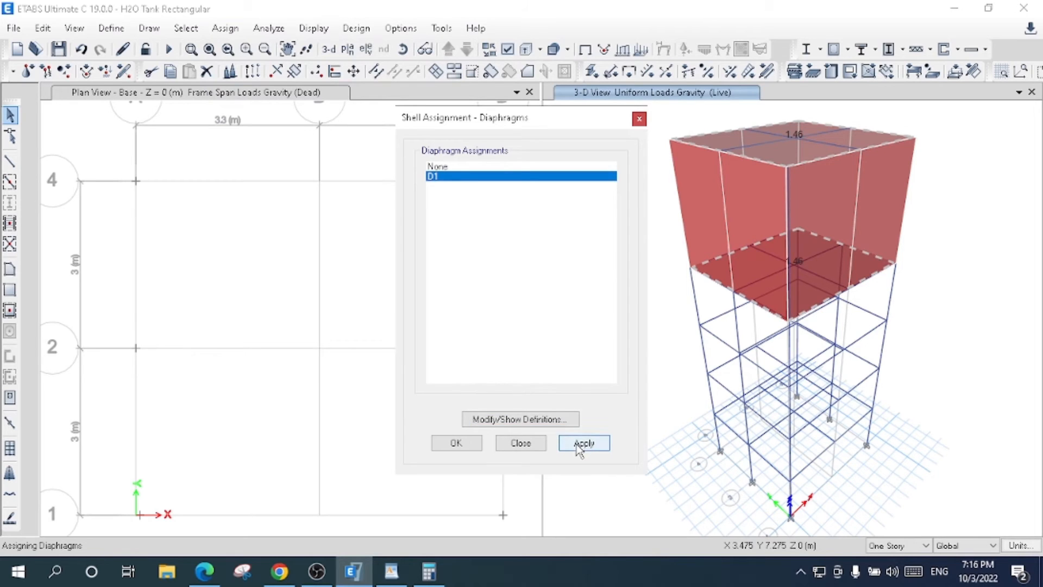
- Confirm the D1 diaphragm assignment of the slabs and rotate the 3-D view slightly to check it
left_click(456, 441)
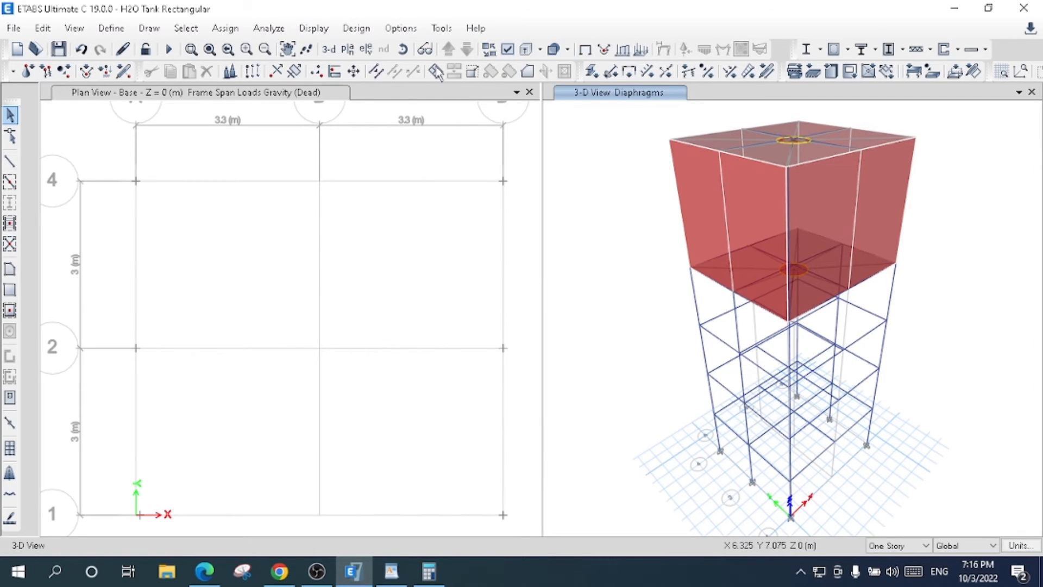
left_click(402, 49)
mouse_move(657, 245)
left_mouse_down()
mouse_move(720, 272)
mouse_move(732, 262)
mouse_move(864, 271)
mouse_move(884, 208)
mouse_move(727, 248)
mouse_move(682, 235)
mouse_move(723, 213)
mouse_move(875, 213)
mouse_move(693, 222)
mouse_move(664, 243)
left_mouse_up()
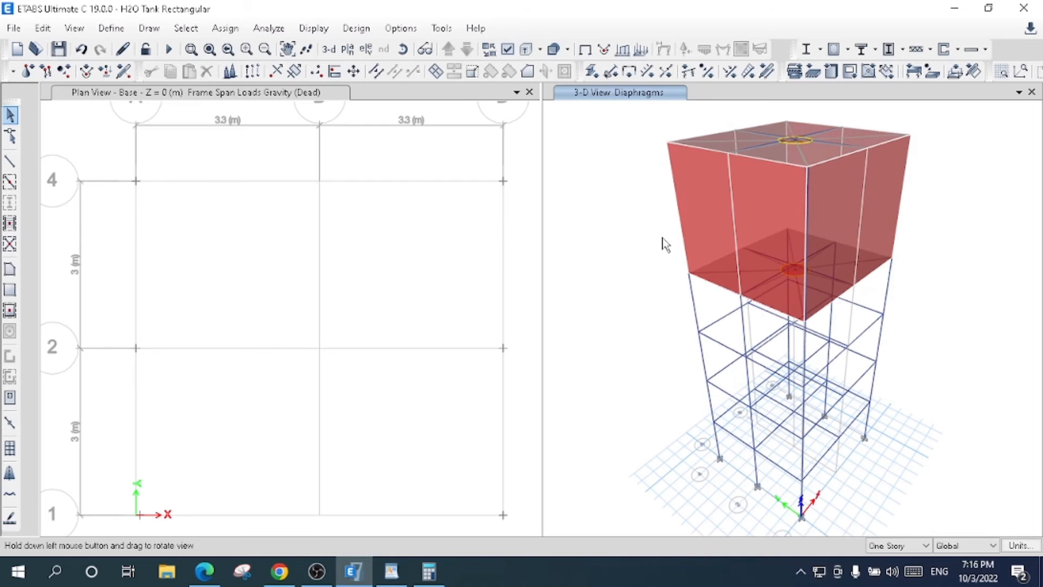
- Bring the plan view up to Story4 and inspect the assignments and loads of its bottom slab
left_click(242, 101)
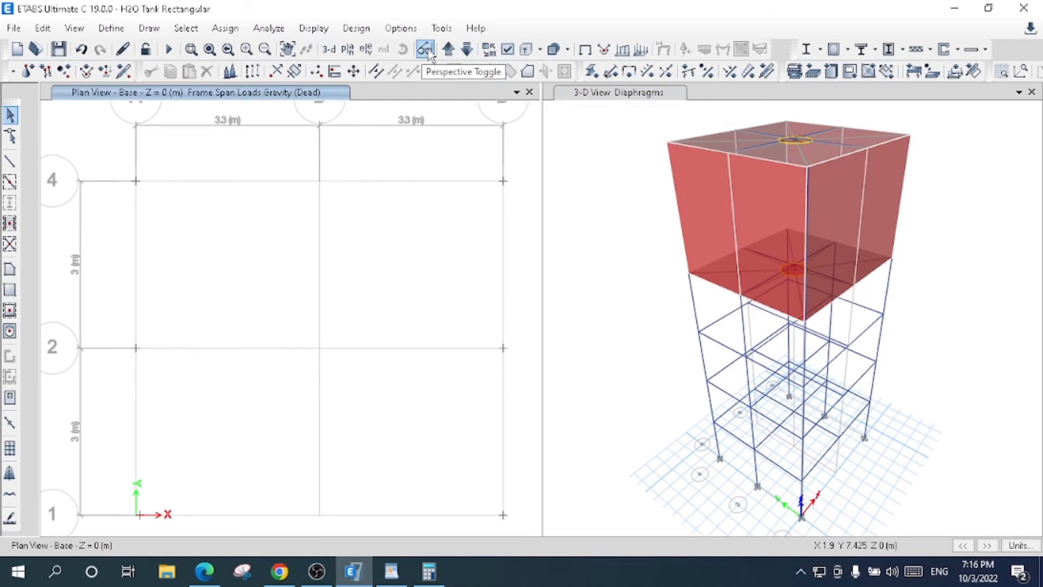
left_click(448, 50)
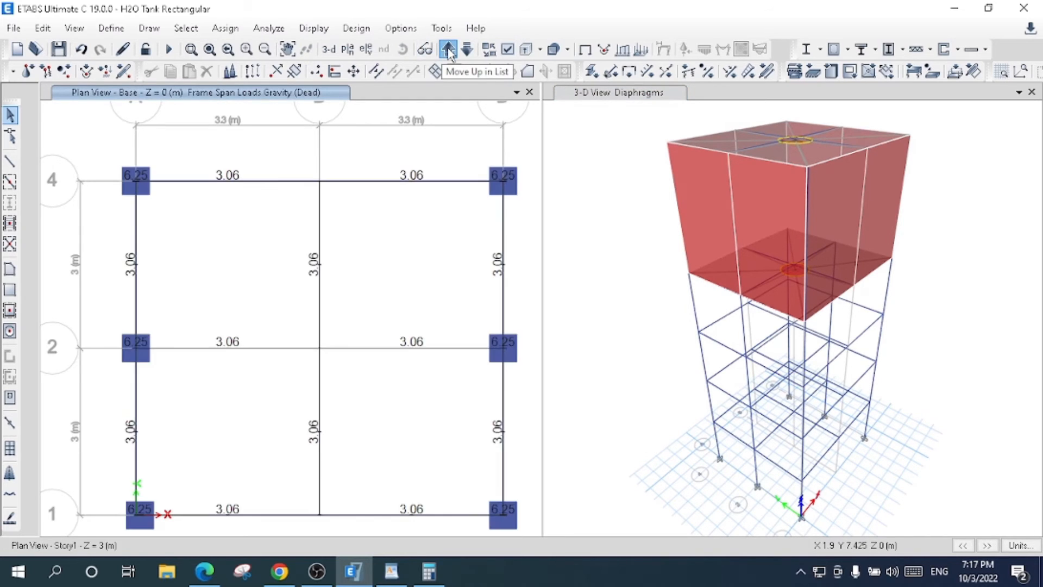
left_click(448, 50)
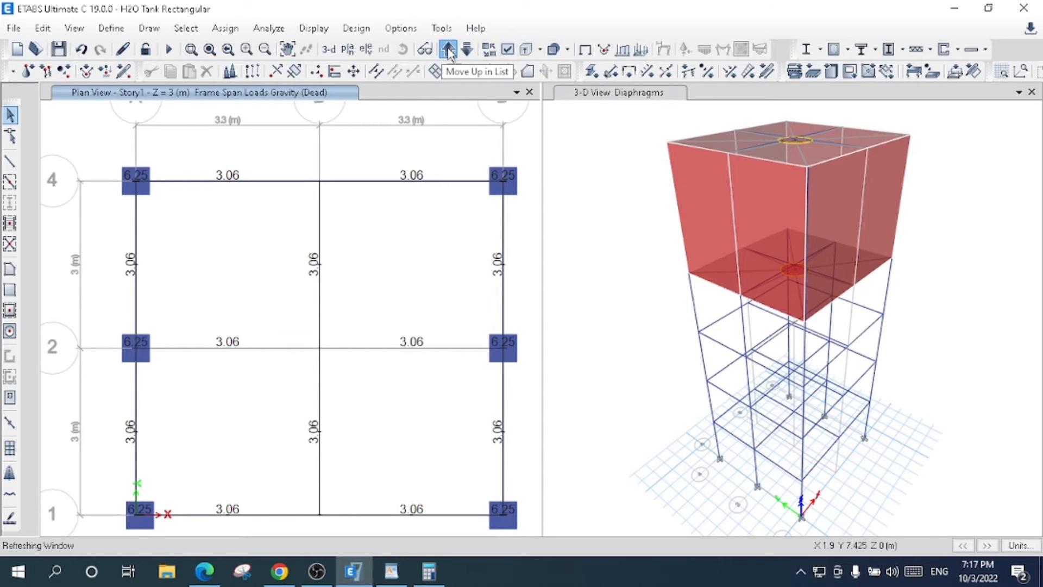
left_click(448, 50)
left_click(448, 50)
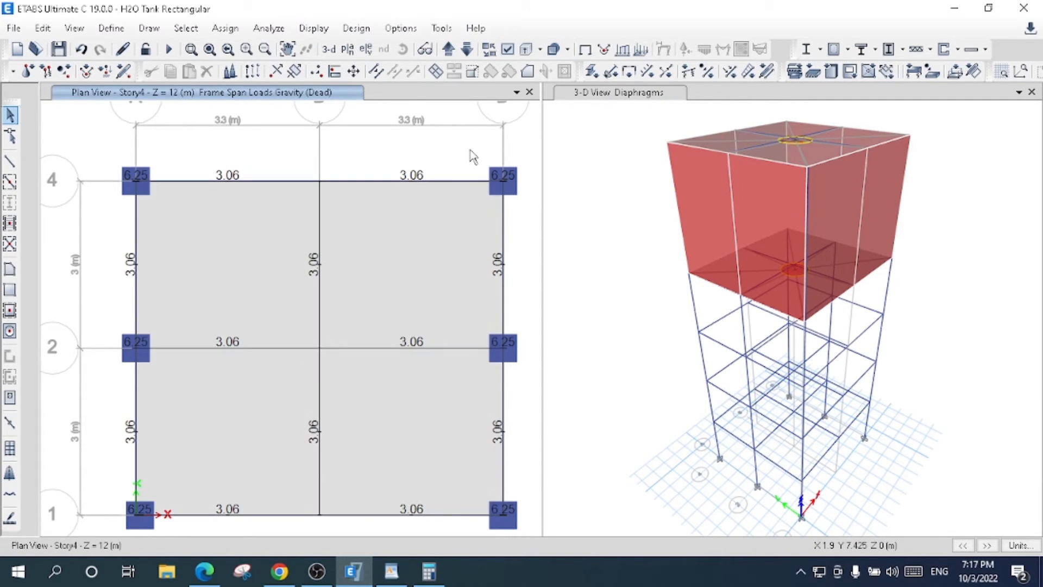
left_click(403, 237)
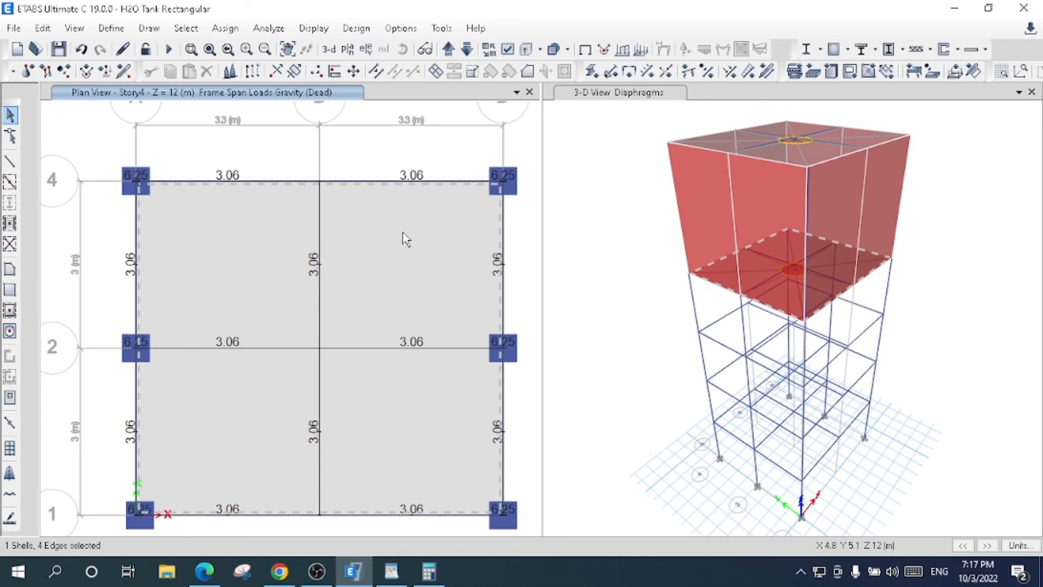
right_click(403, 237)
left_click(534, 150)
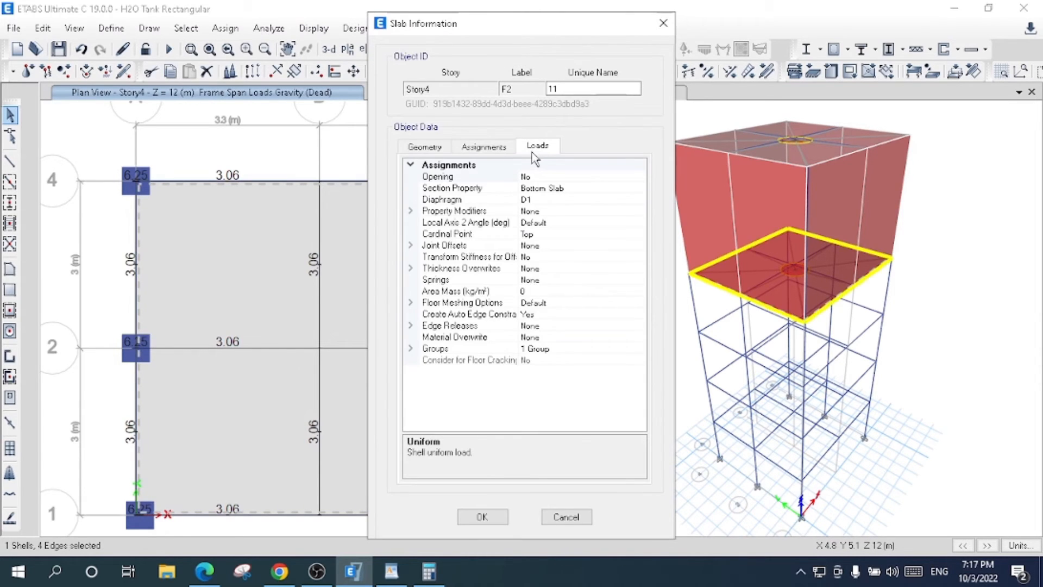
left_click(664, 25)
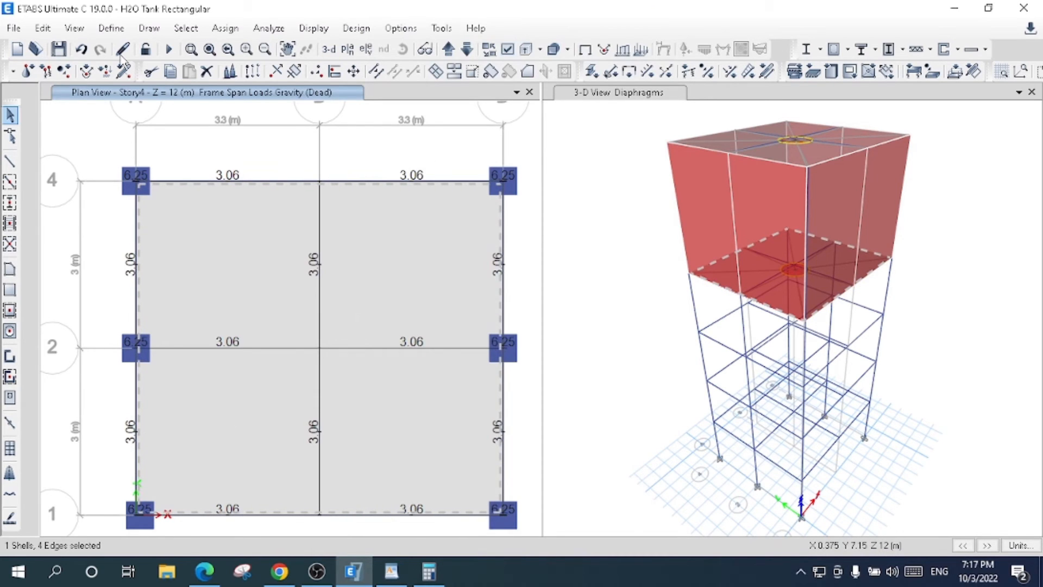
left_click(111, 29)
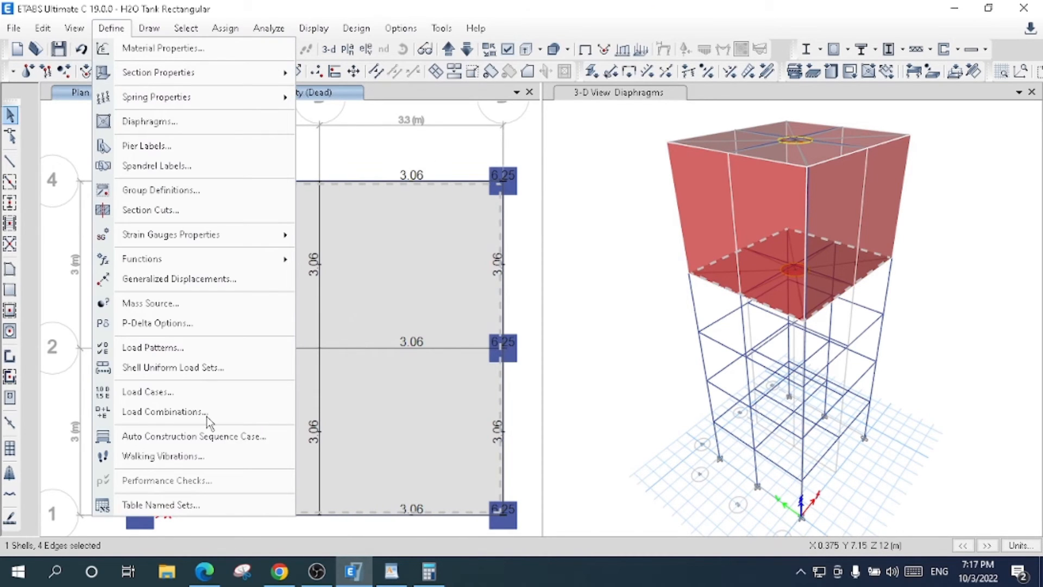
mouse_move(163, 72)
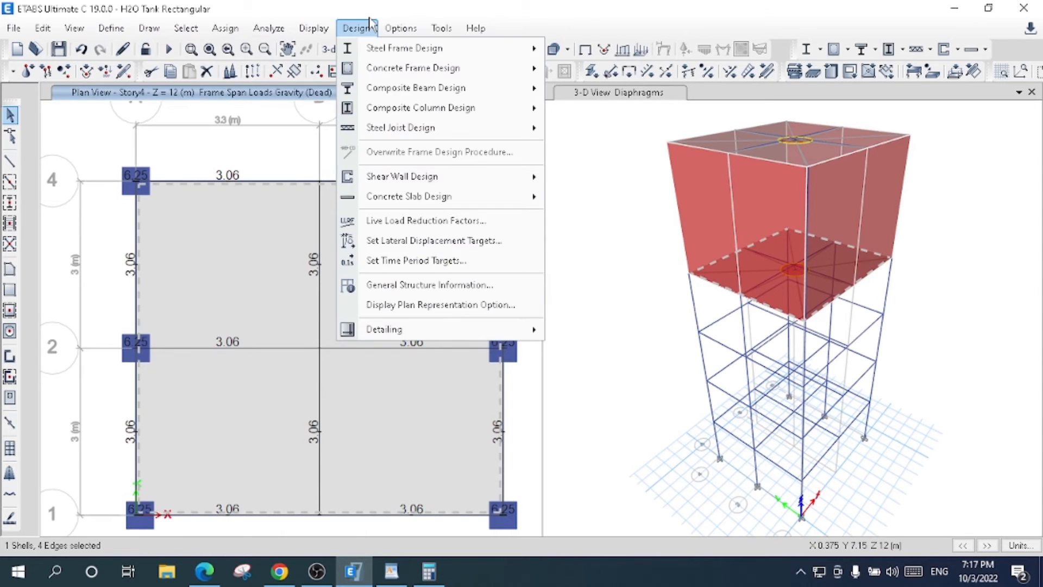
left_click(349, 101)
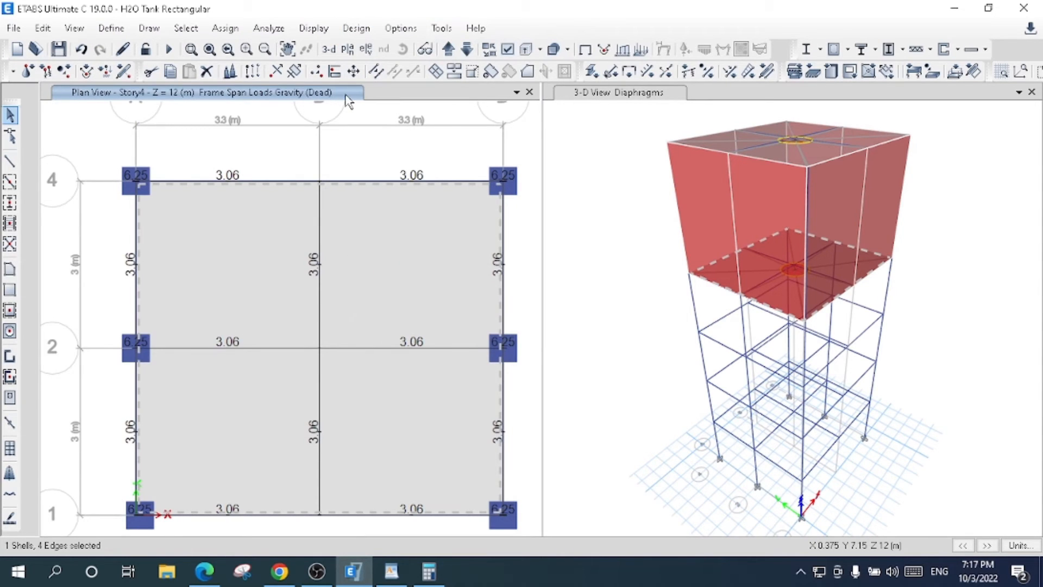
- Run the structural analysis and animate the tank's deformed shape under the Dead load
left_click(169, 51)
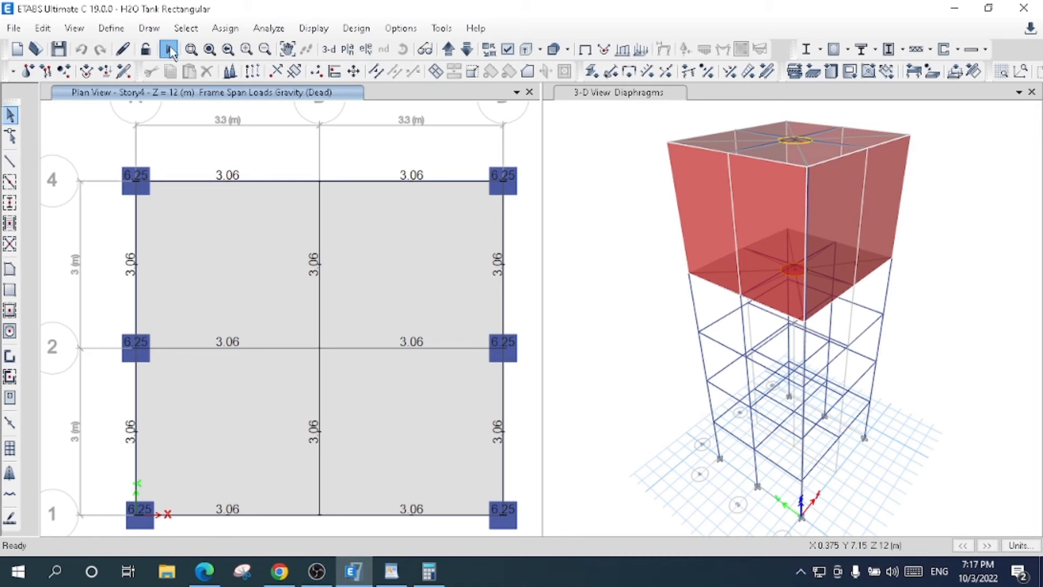
left_click(169, 49)
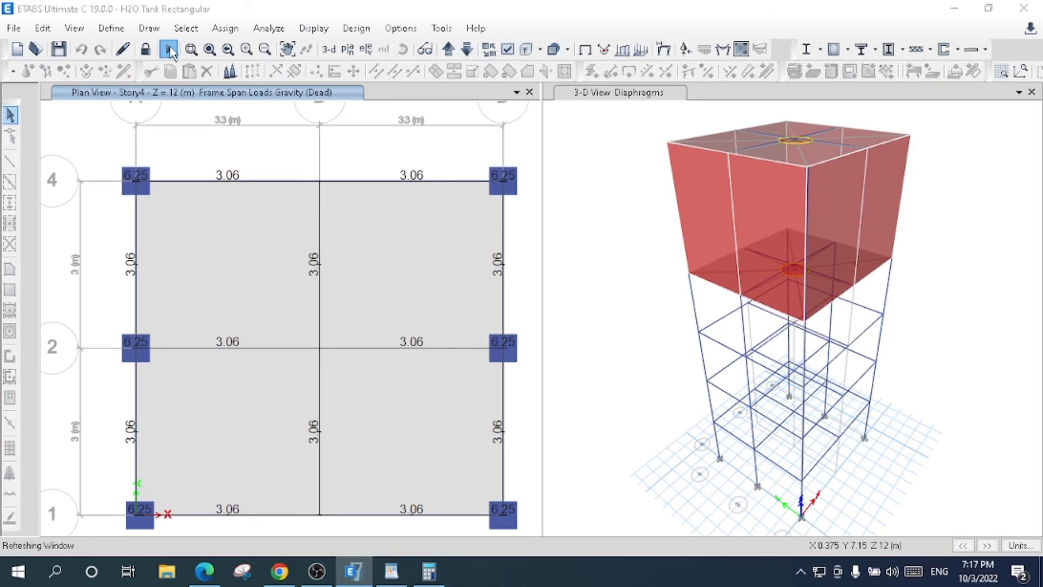
left_click(170, 50)
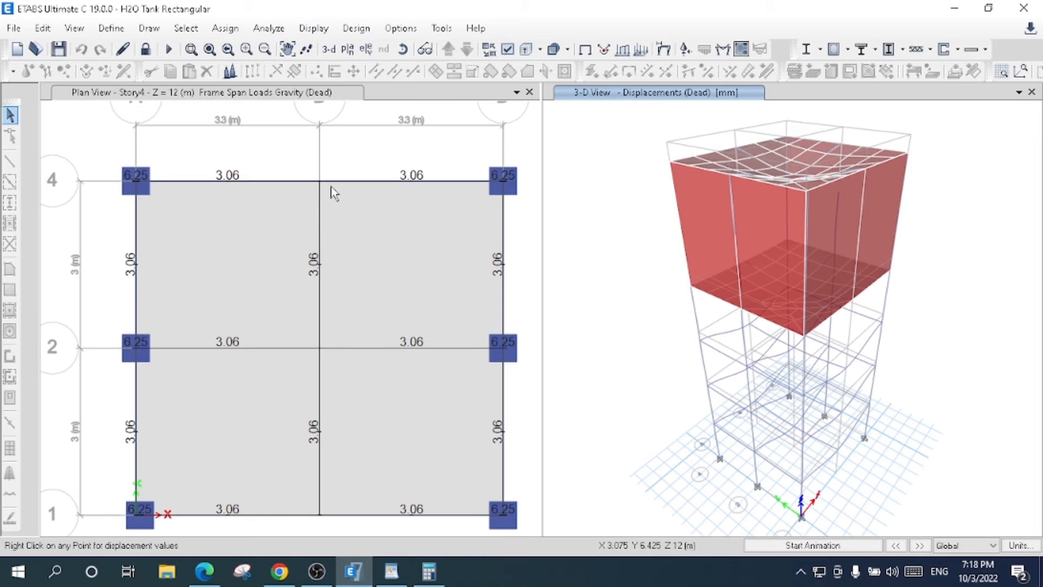
left_click(813, 546)
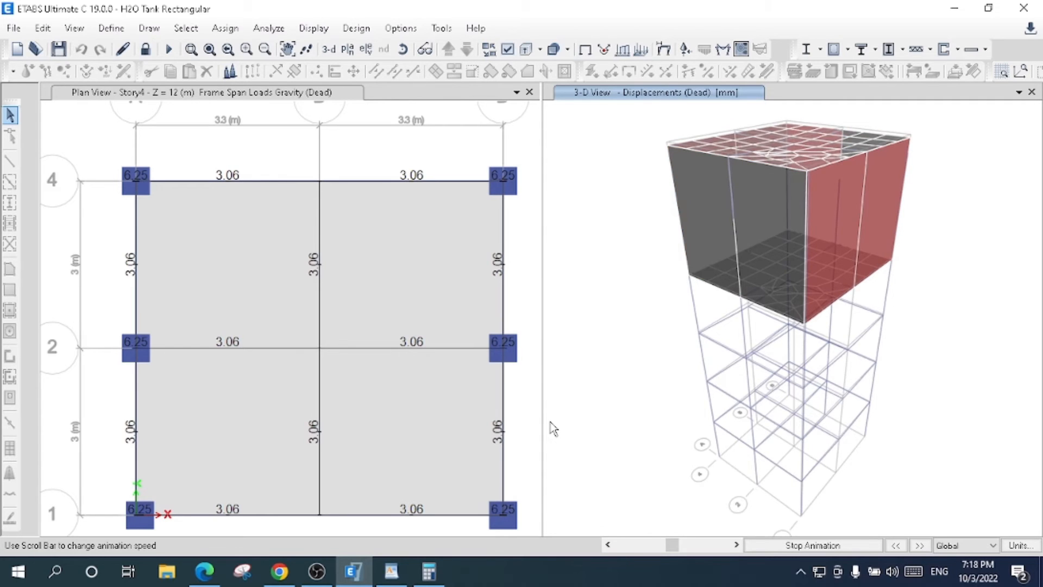
left_click(789, 545)
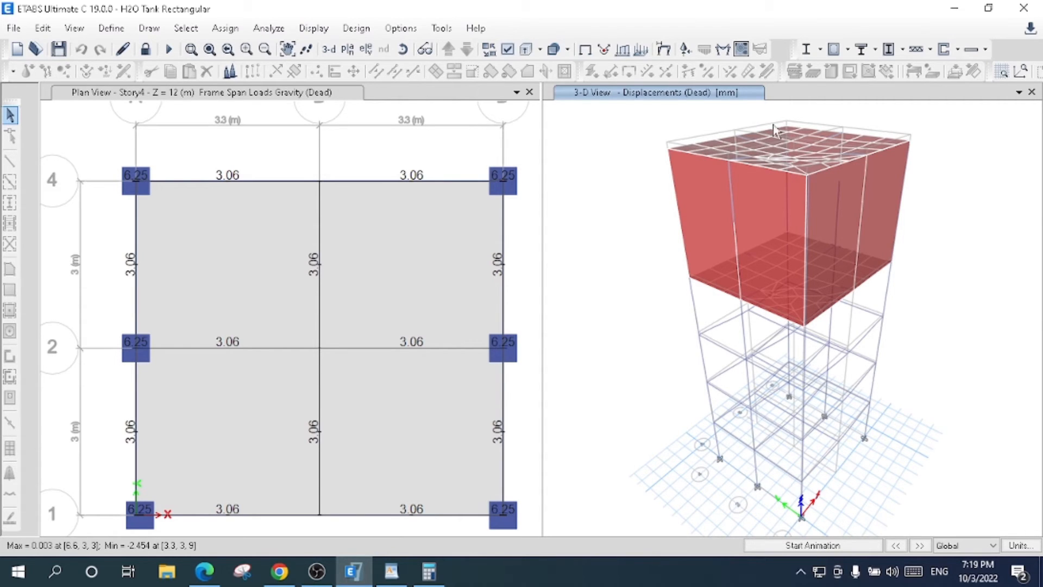
- Run the concrete frame design check, verify that all members passed and select the failed frames
left_click(848, 50)
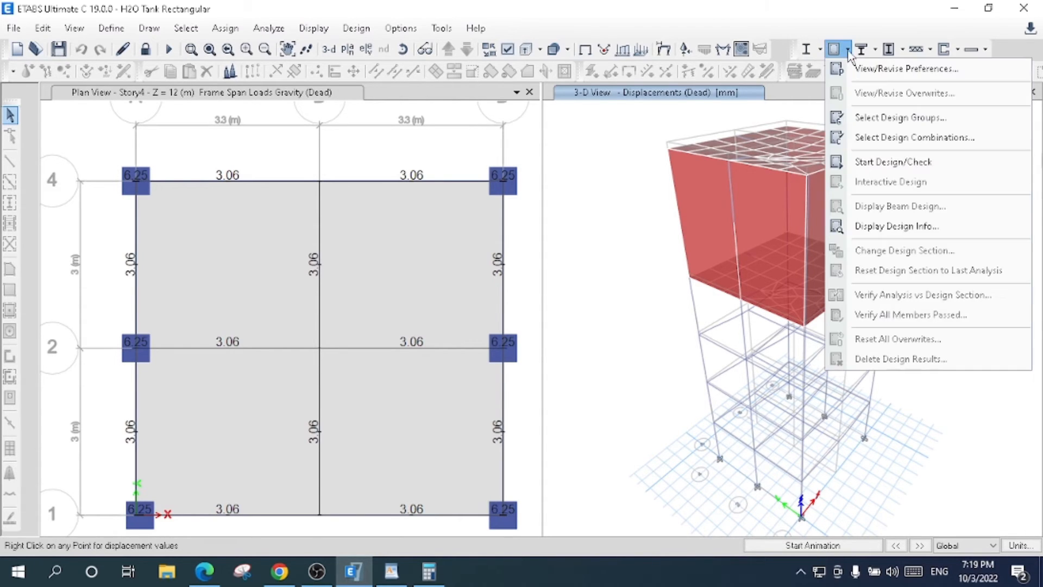
left_click(860, 166)
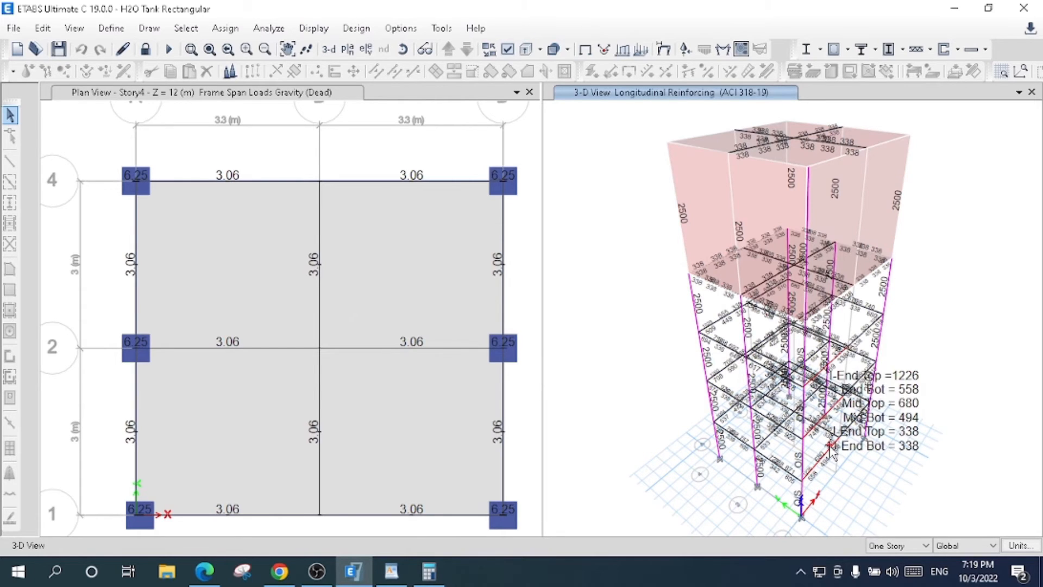
left_click(849, 50)
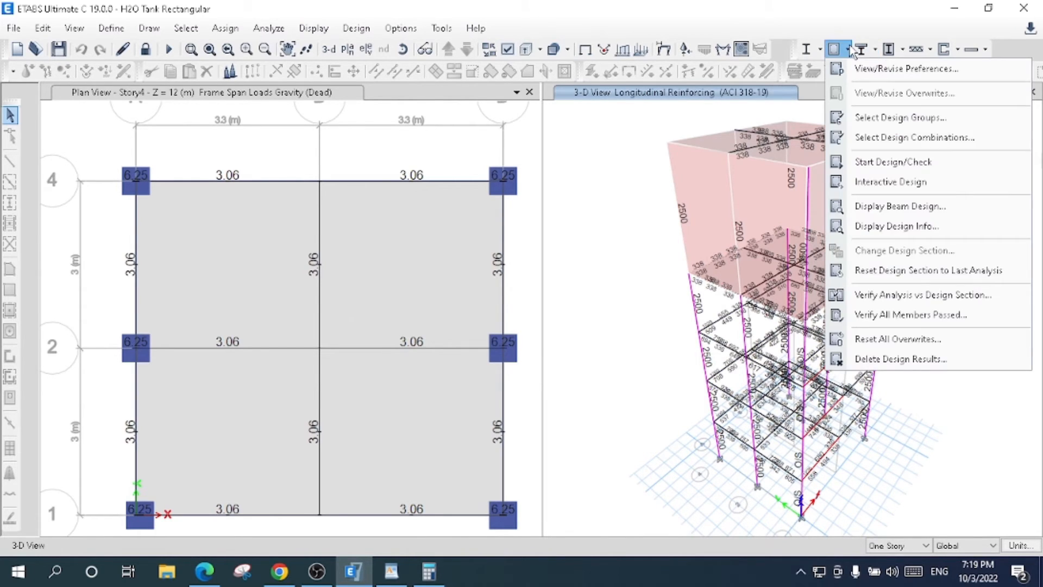
left_click(913, 317)
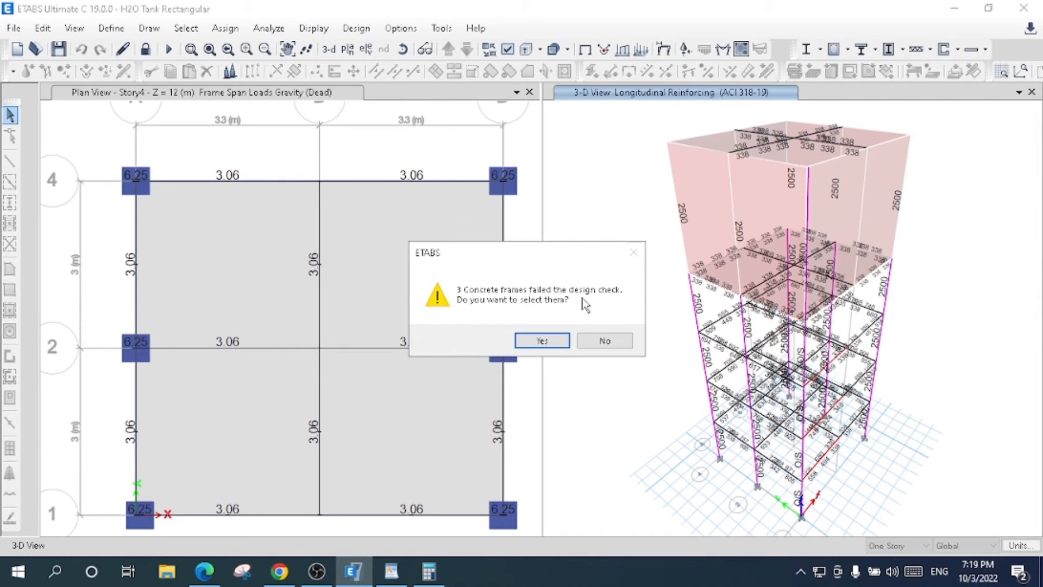
left_click(542, 340)
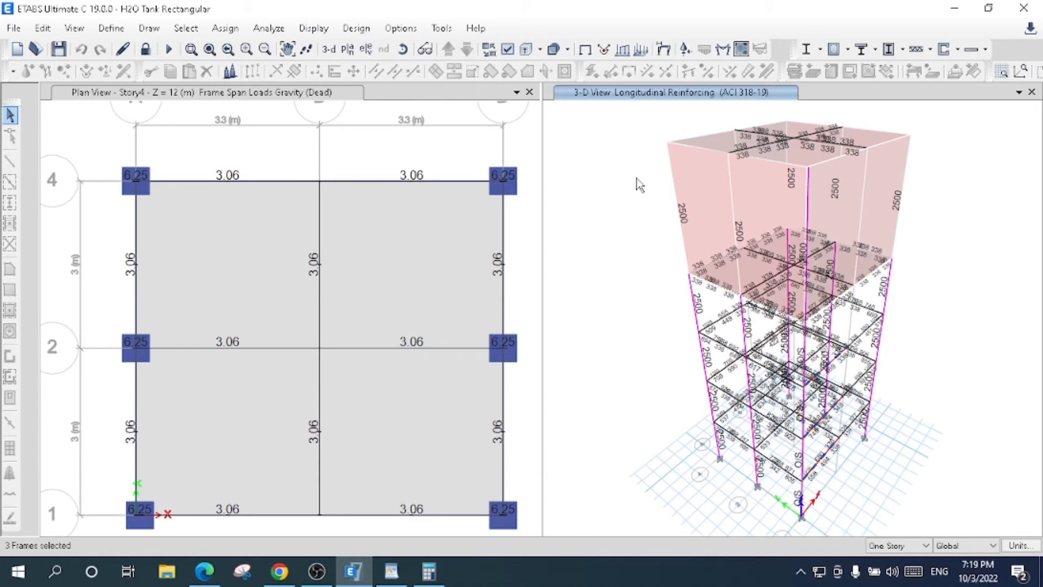
- Locate the selected failed beams in the 3-D view and review the ACI 318-19 design summary of one of them
scroll(852, 474, "up", 3)
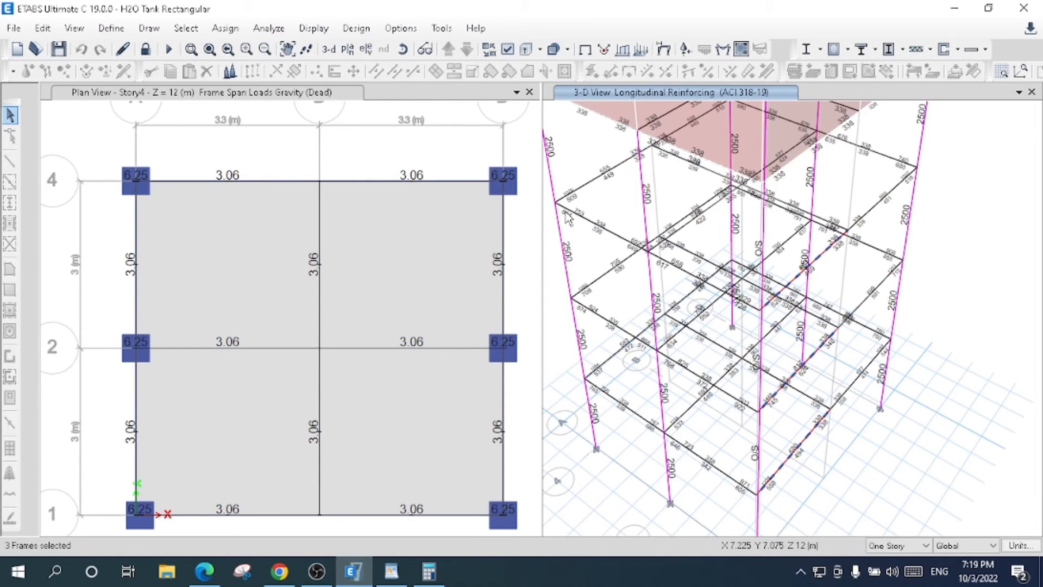
mouse_move(822, 400)
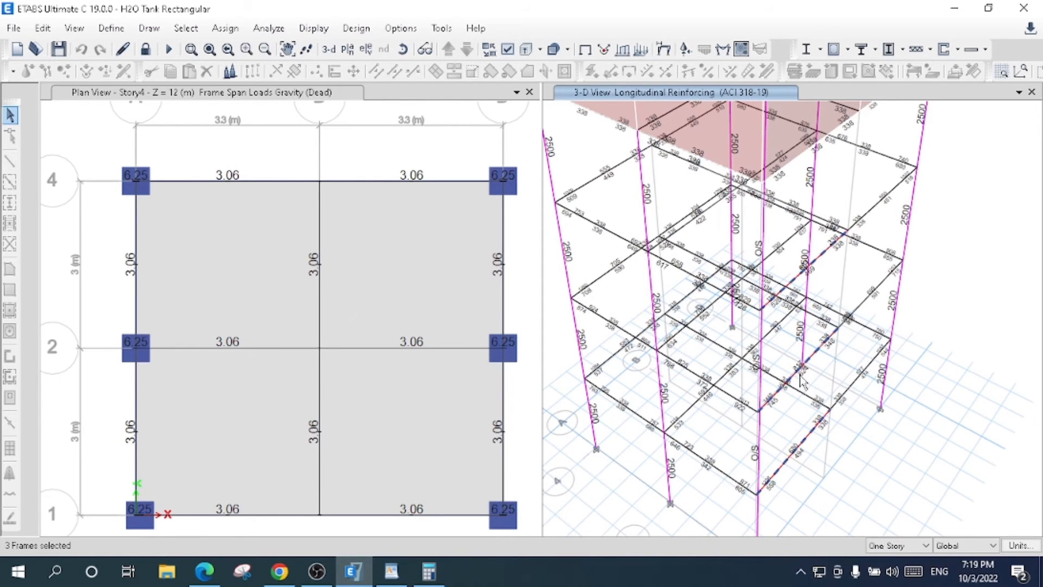
mouse_move(808, 265)
mouse_move(793, 290)
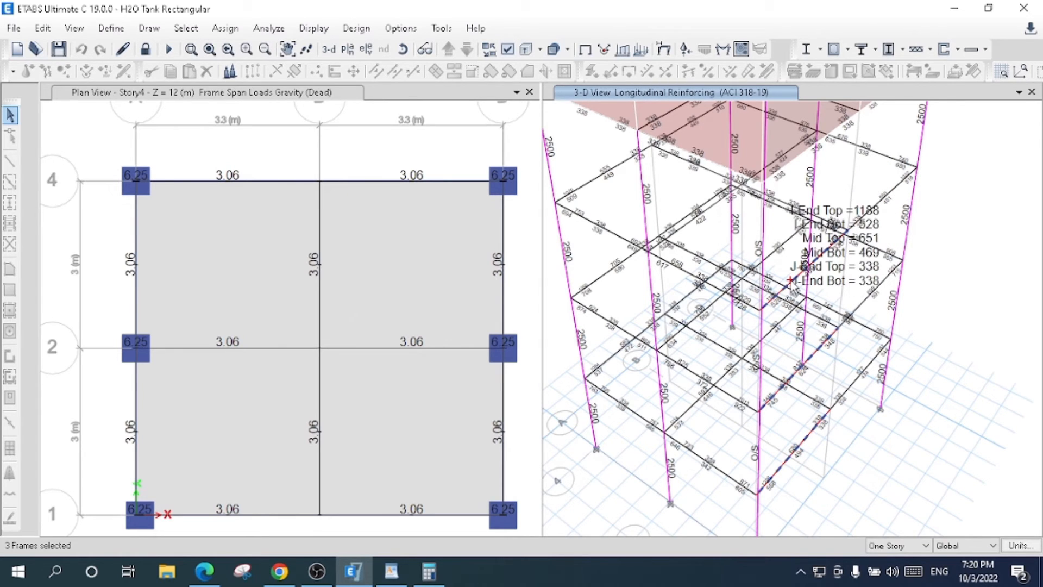
right_click(793, 287)
left_click(581, 414)
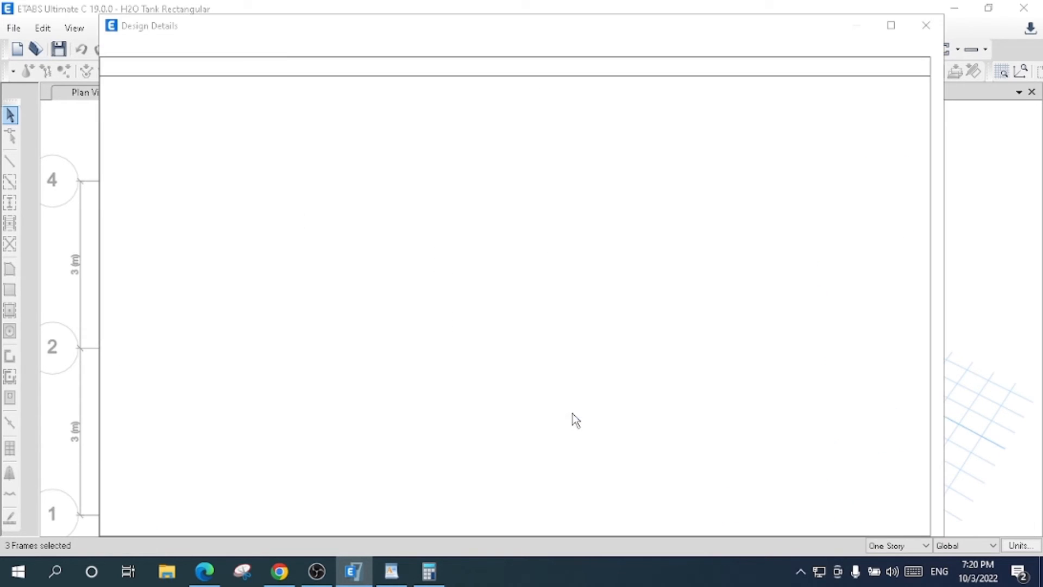
scroll(593, 338, "down", 15)
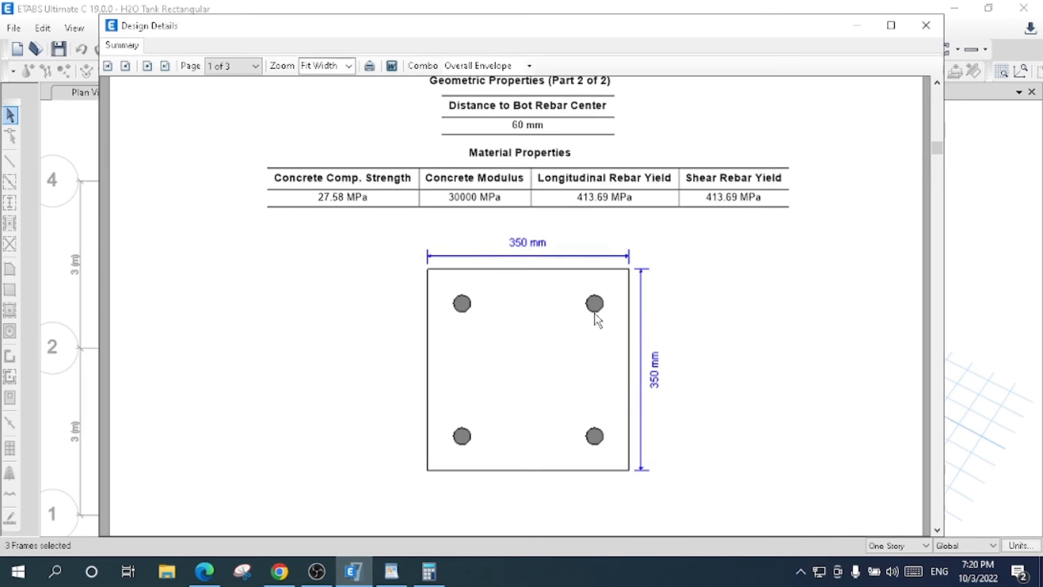
scroll(596, 319, "down", 12)
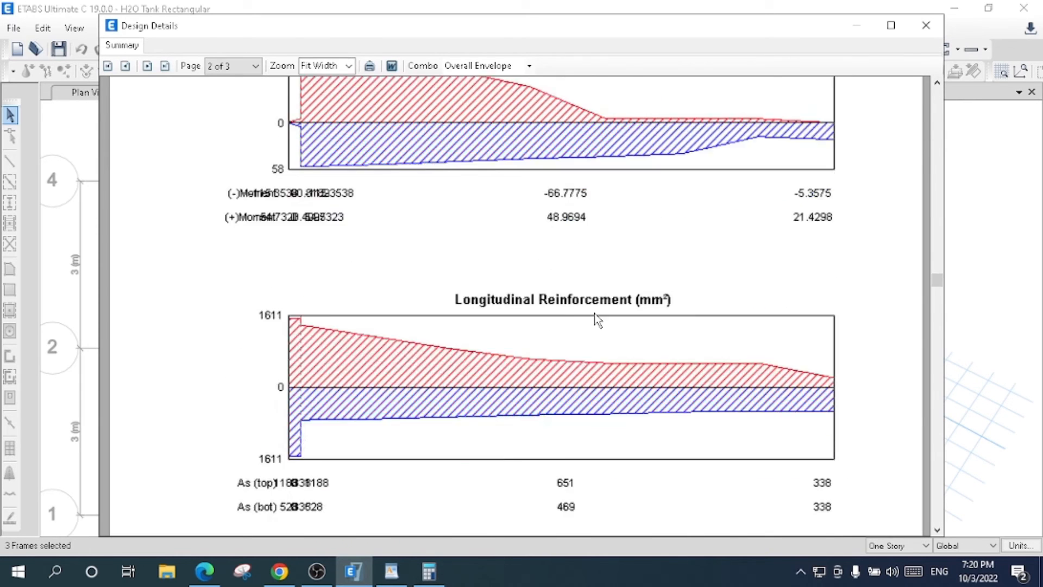
scroll(597, 325, "down", 10)
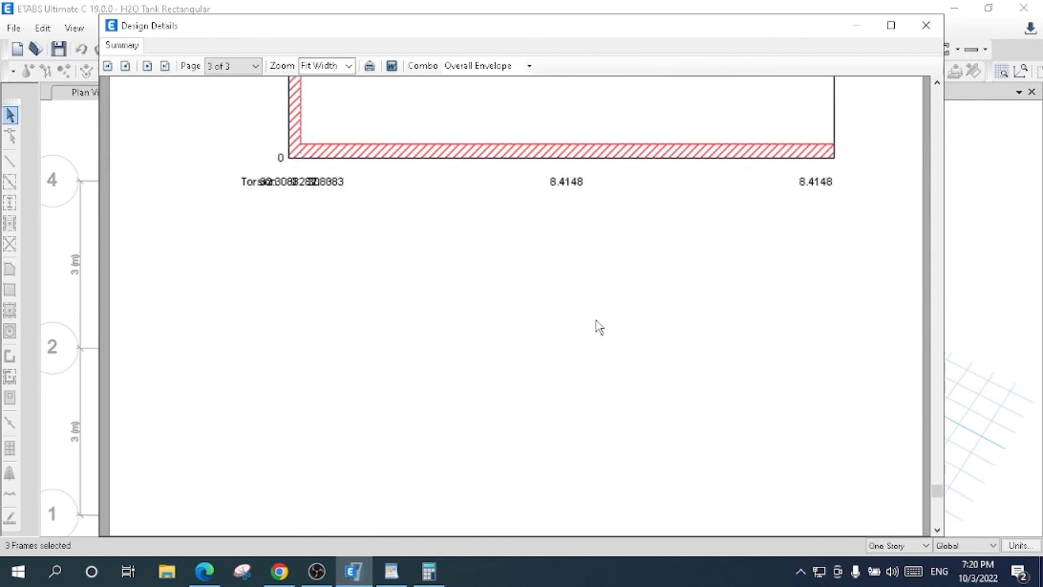
scroll(625, 329, "up", 3)
scroll(757, 344, "up", 5)
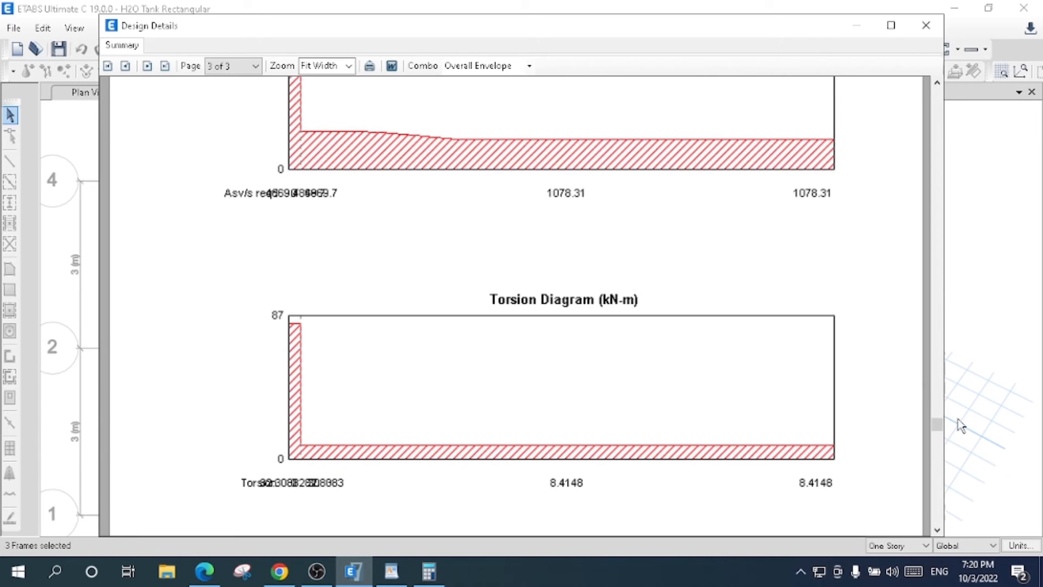
left_click_drag(936, 429, 940, 100)
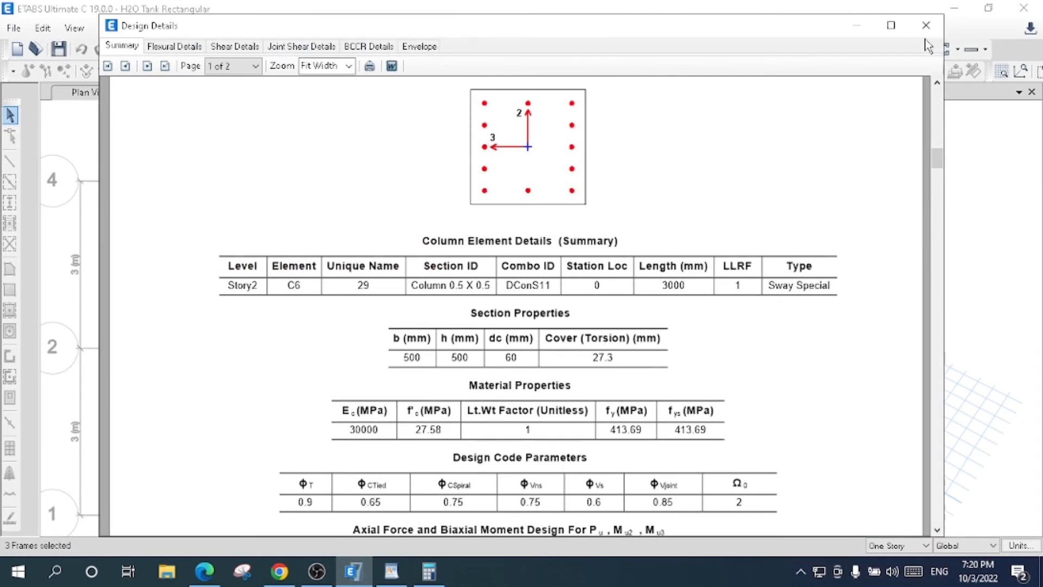
left_click(926, 26)
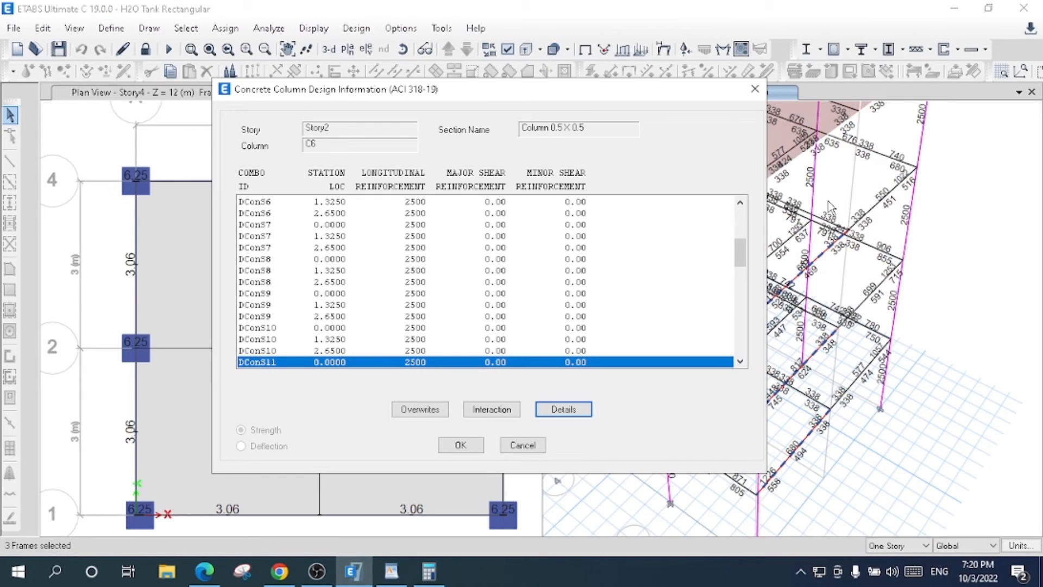
- Set the framing type of the selected failed frames to Sway Intermediate in the ACI 318-19 overwrites of Story2 column C6
left_click(434, 411)
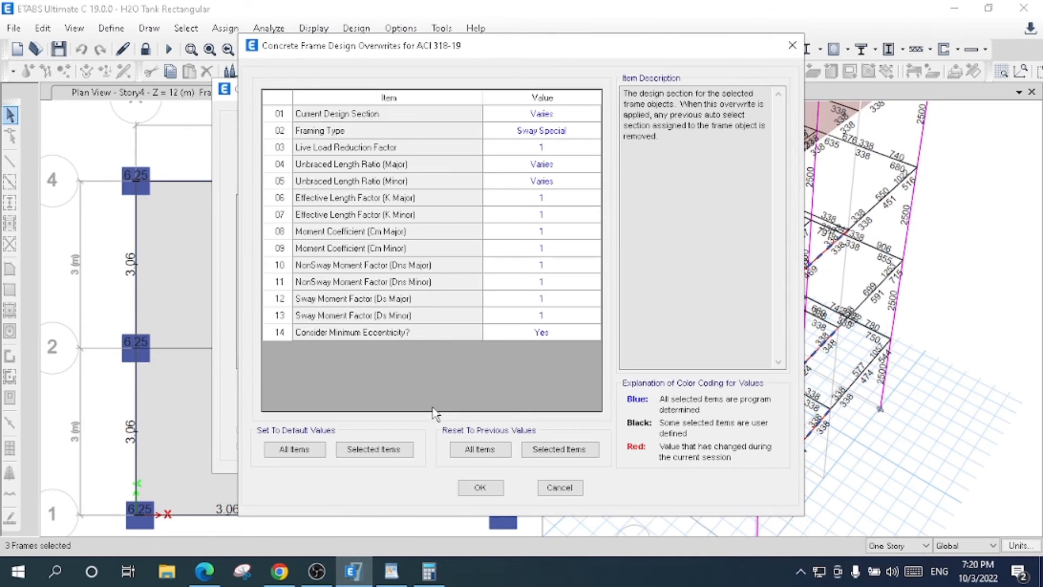
left_click(568, 134)
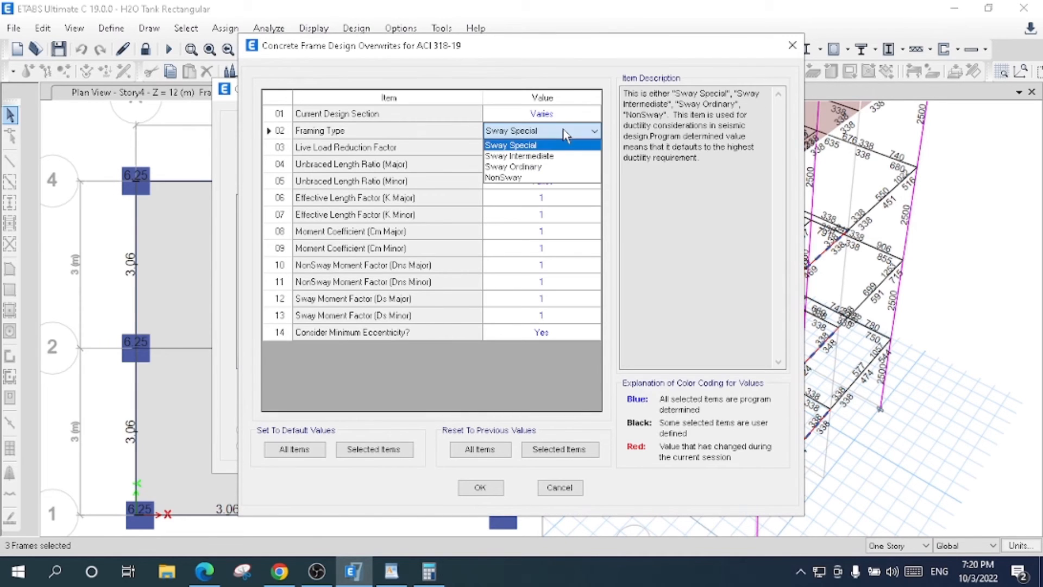
left_click(552, 158)
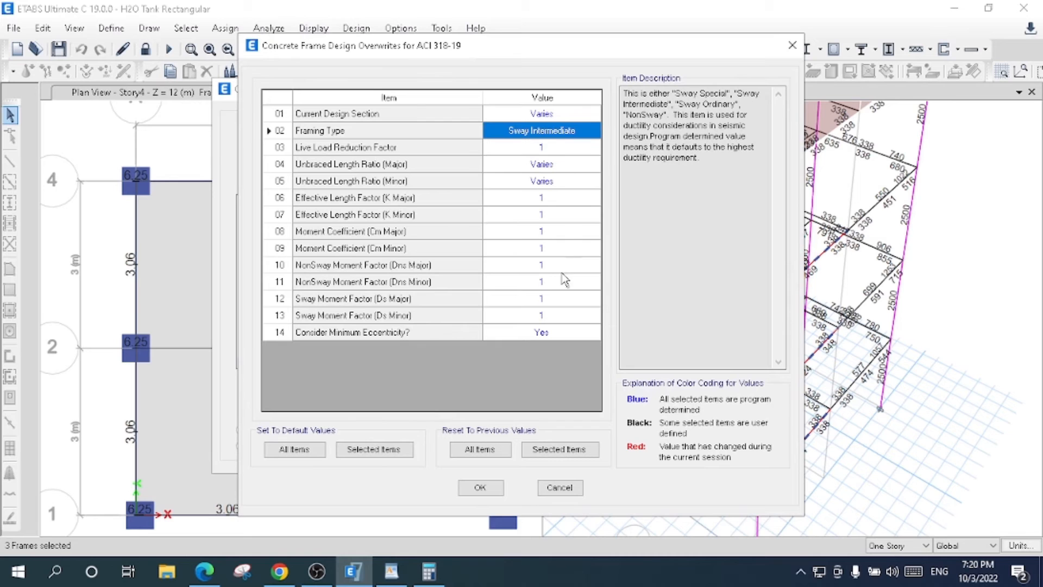
left_click(480, 488)
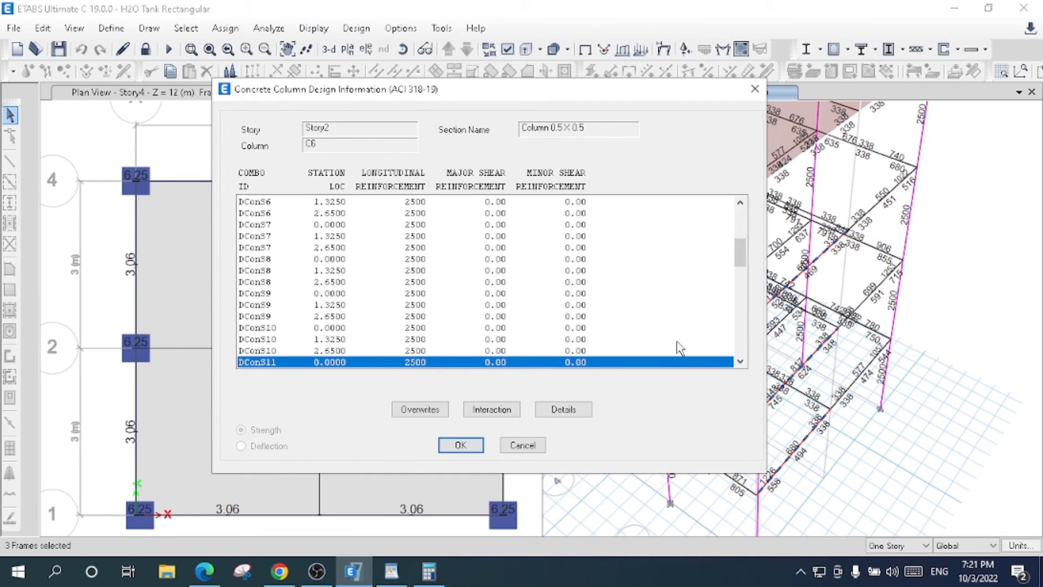
left_click(739, 362)
left_click(740, 361)
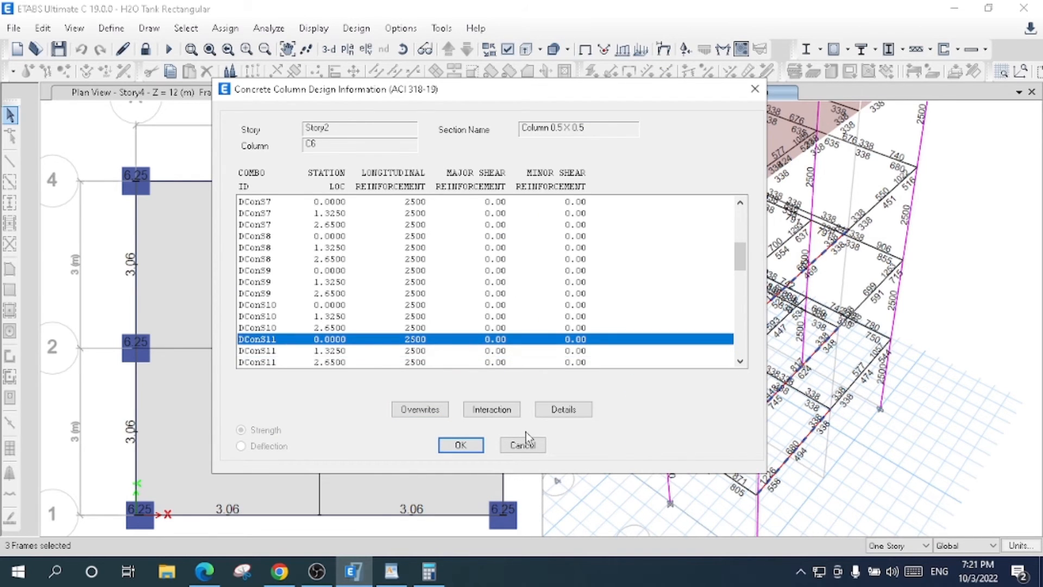
left_click(523, 445)
- Review the design information of Story2 beam B7 and check the framing type in its overwrites
left_click(813, 359)
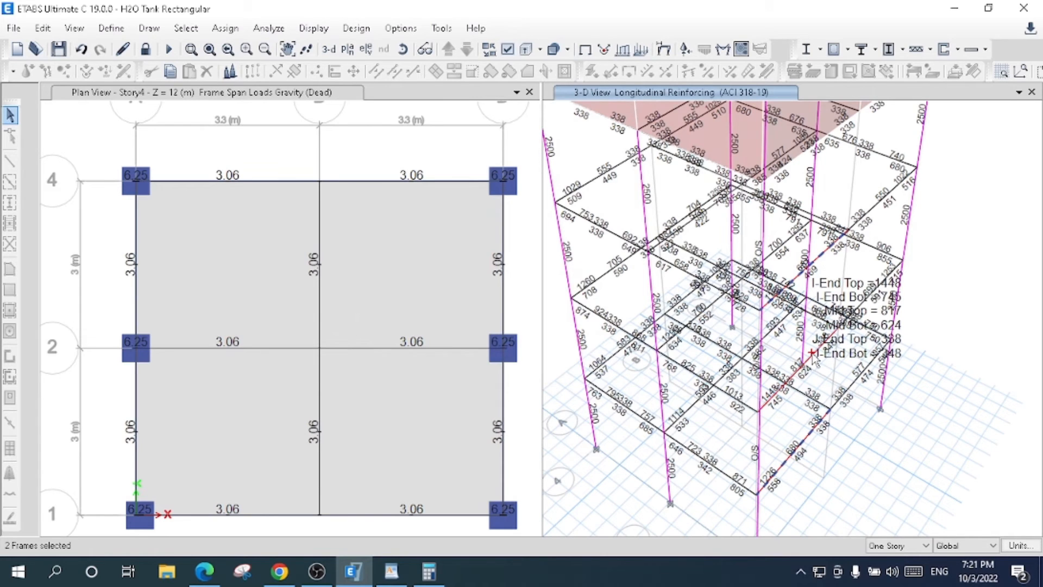
left_click(810, 354)
right_click(812, 360)
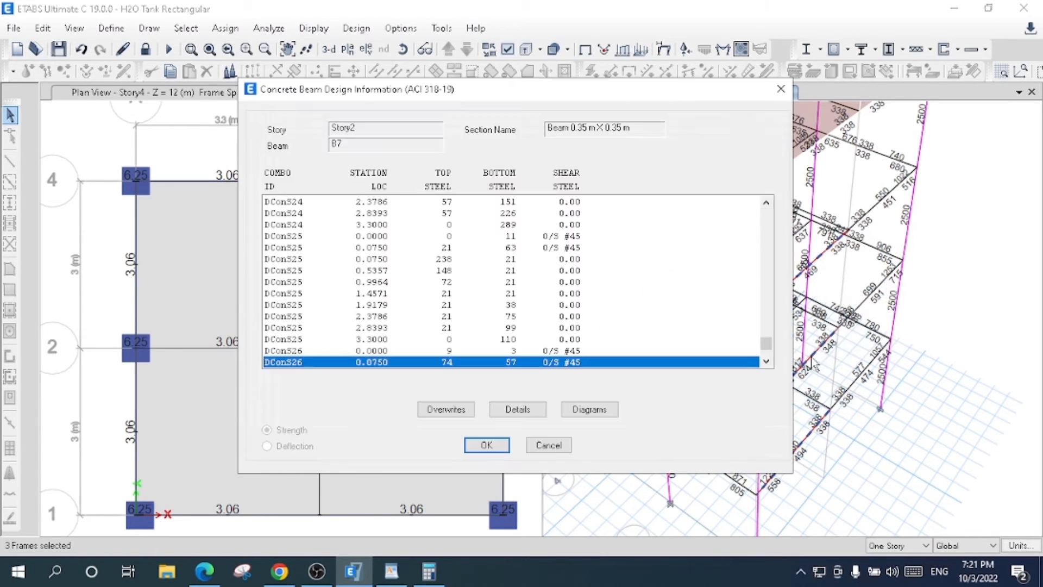
left_click(446, 409)
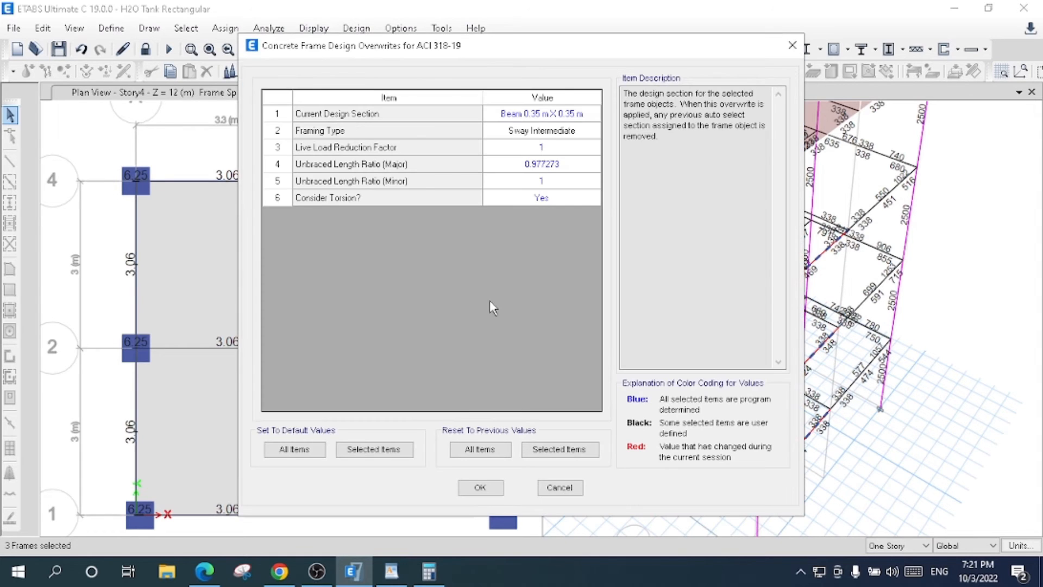
left_click(544, 131)
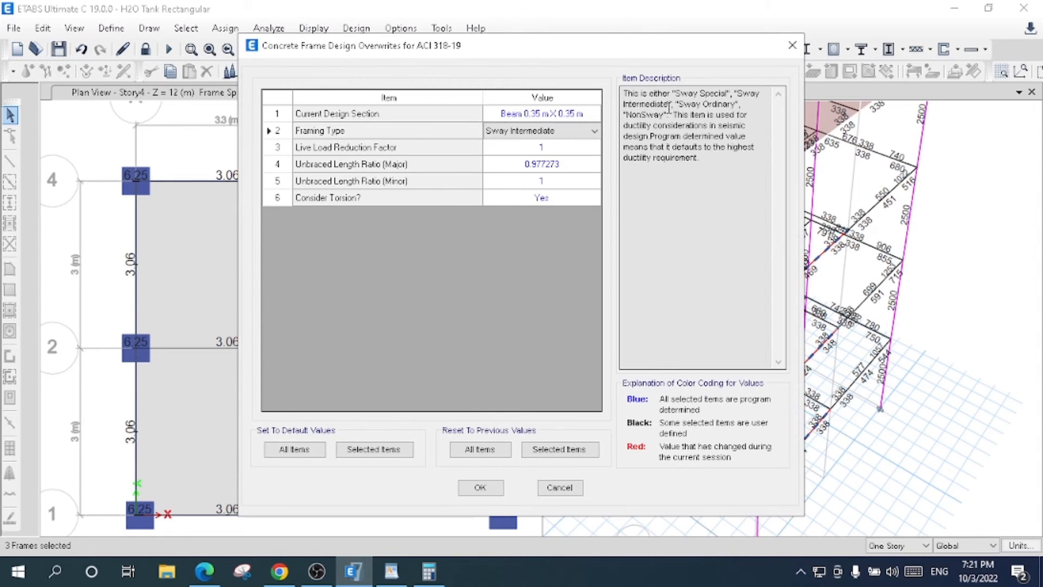
left_click(792, 47)
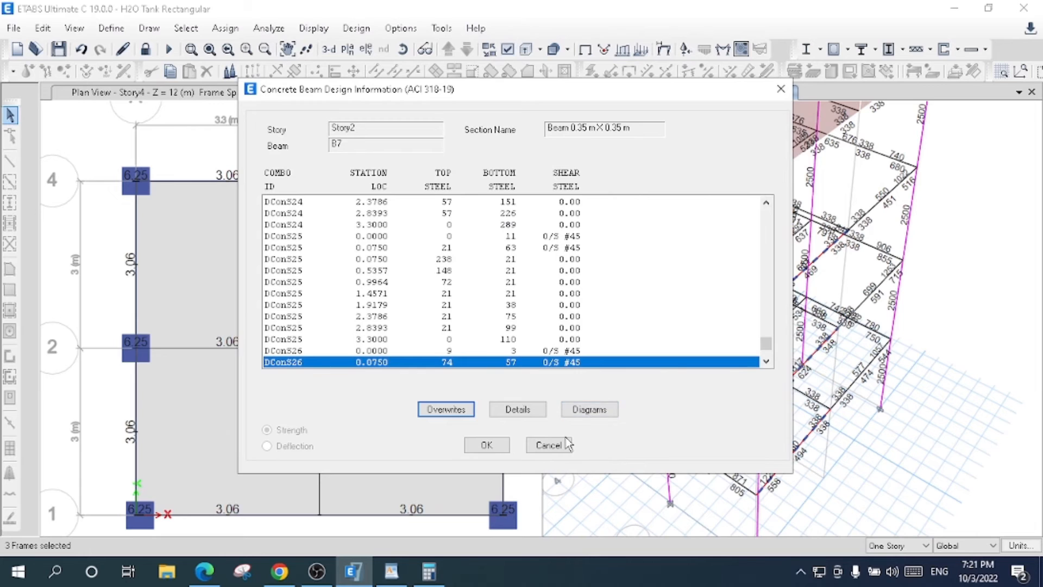
left_click(549, 445)
- Set the framing type of Story1 beam B7 to Sway Intermediate in its concrete frame design overwrites
mouse_move(819, 431)
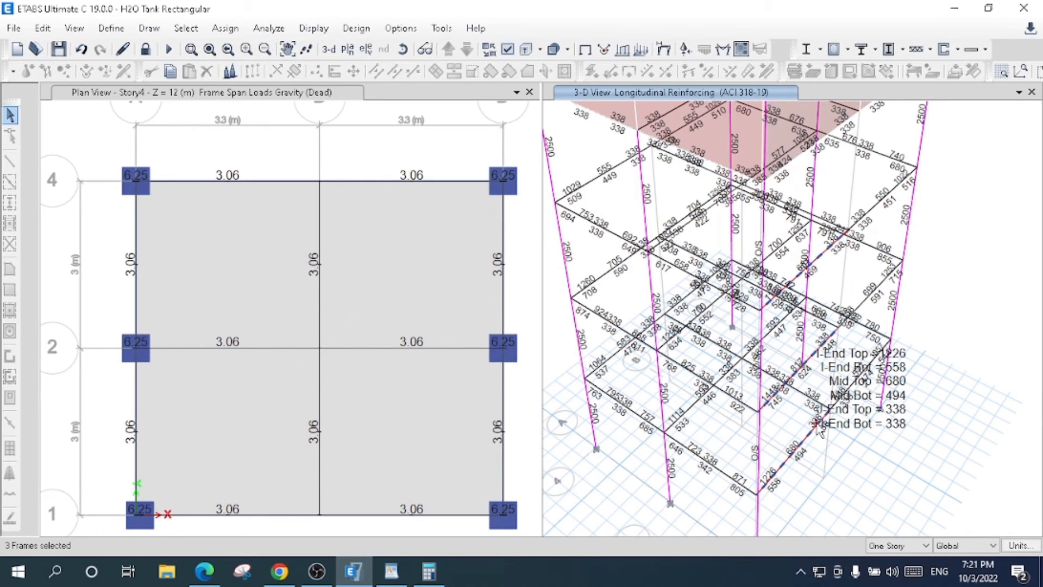
left_click(815, 429)
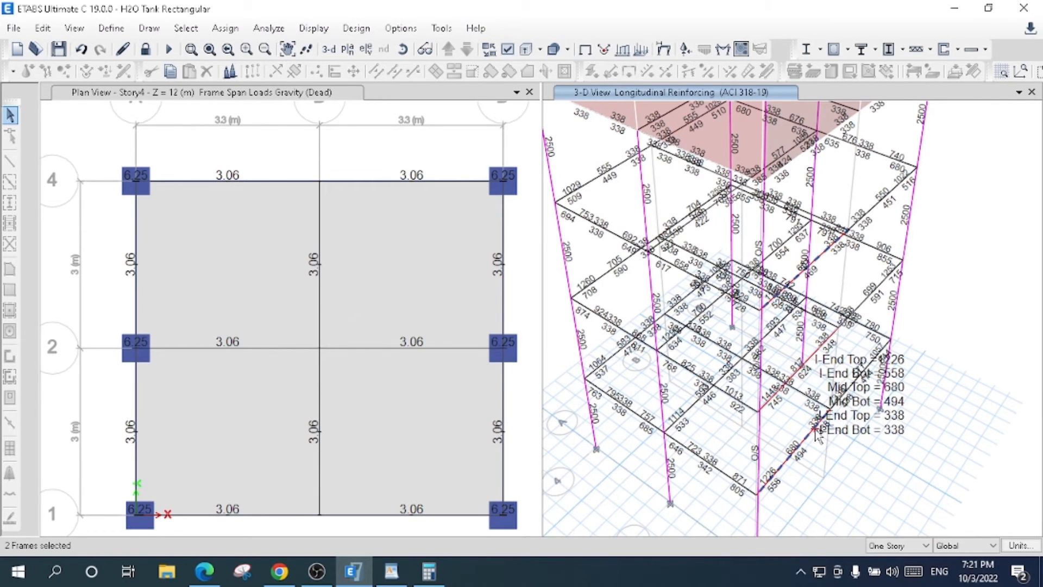
right_click(817, 434)
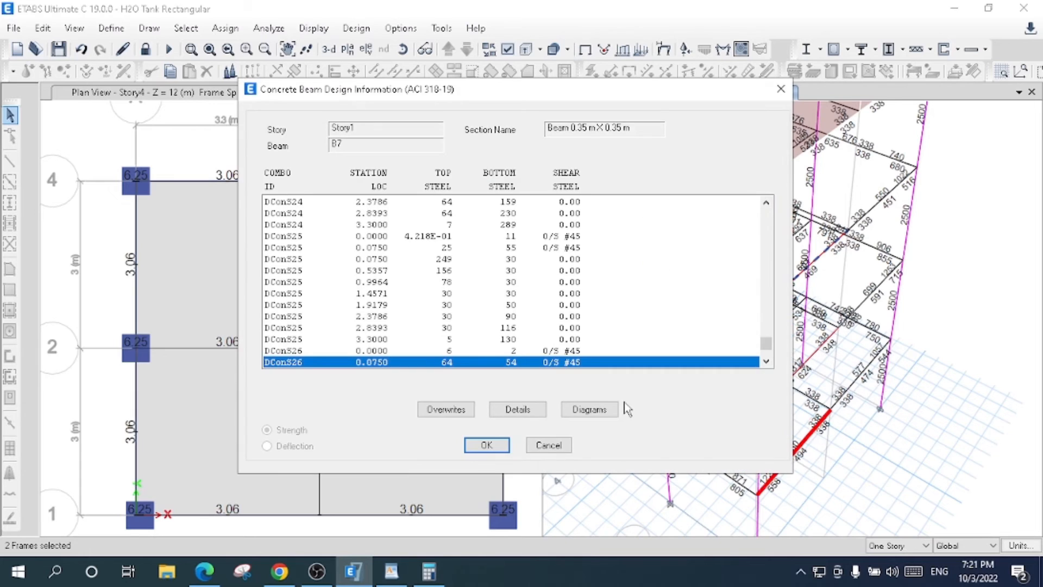
left_click(442, 411)
left_click(576, 130)
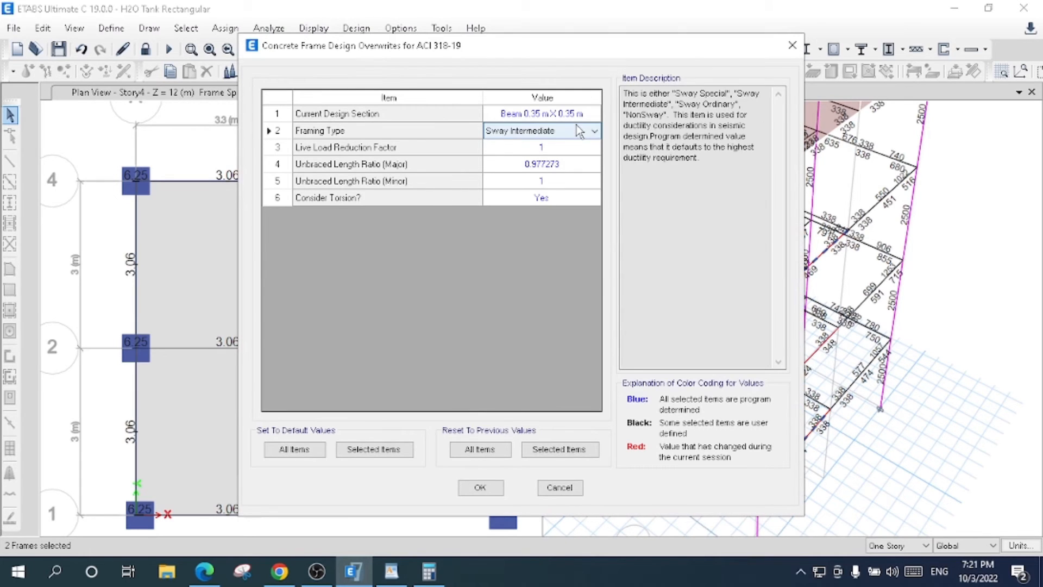
left_click(576, 131)
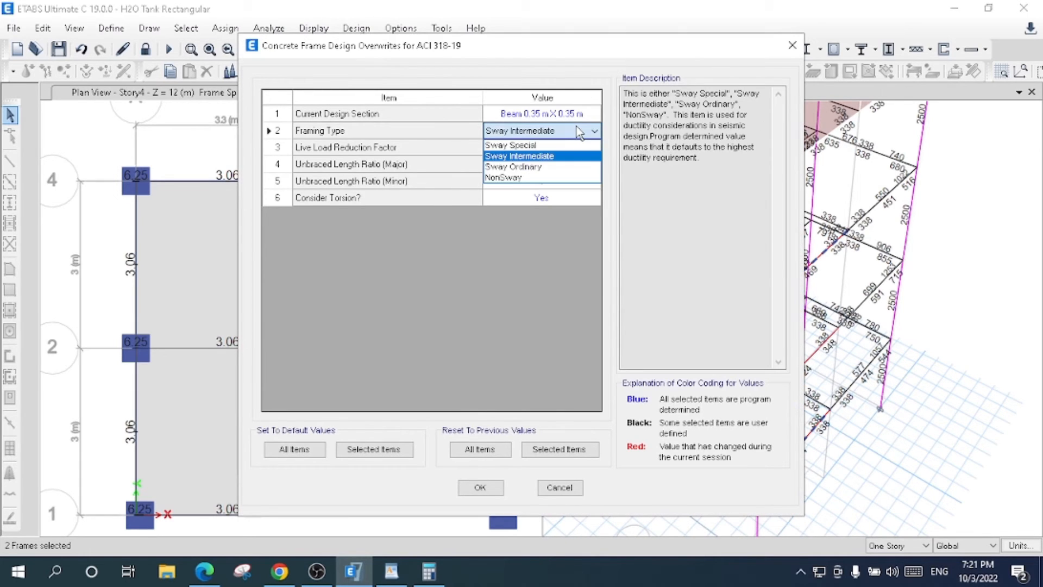
left_click(570, 156)
left_click(481, 487)
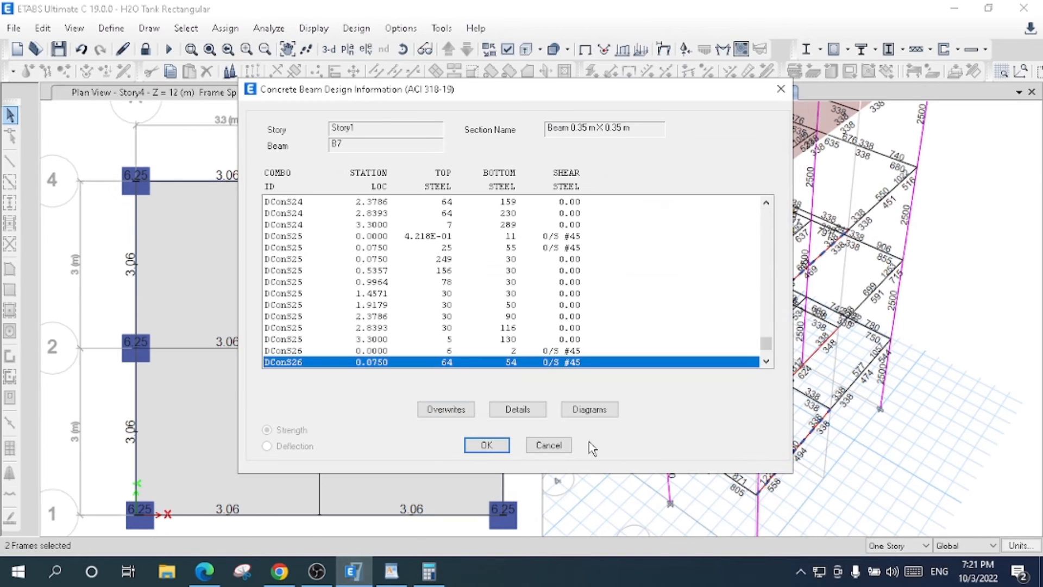
left_click(482, 443)
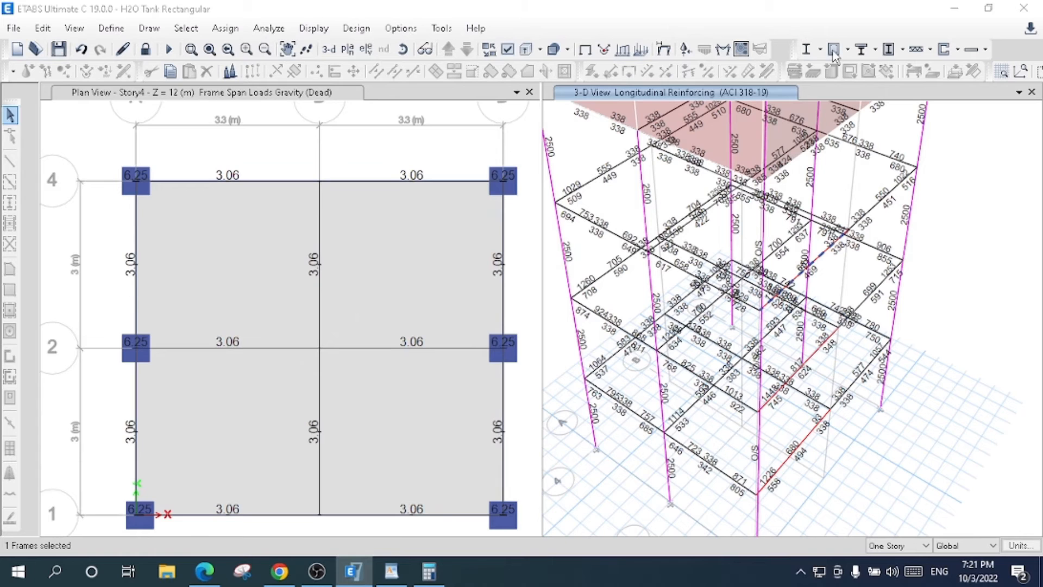
- Rerun the concrete frame design check and verify whether all members pass with the revised overwrites
left_click(834, 51)
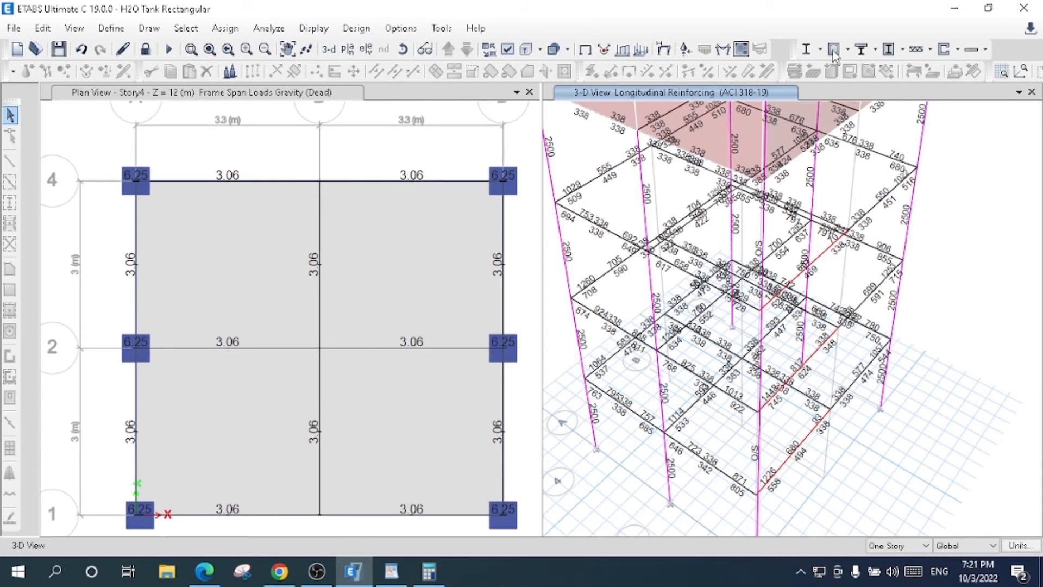
left_click(848, 49)
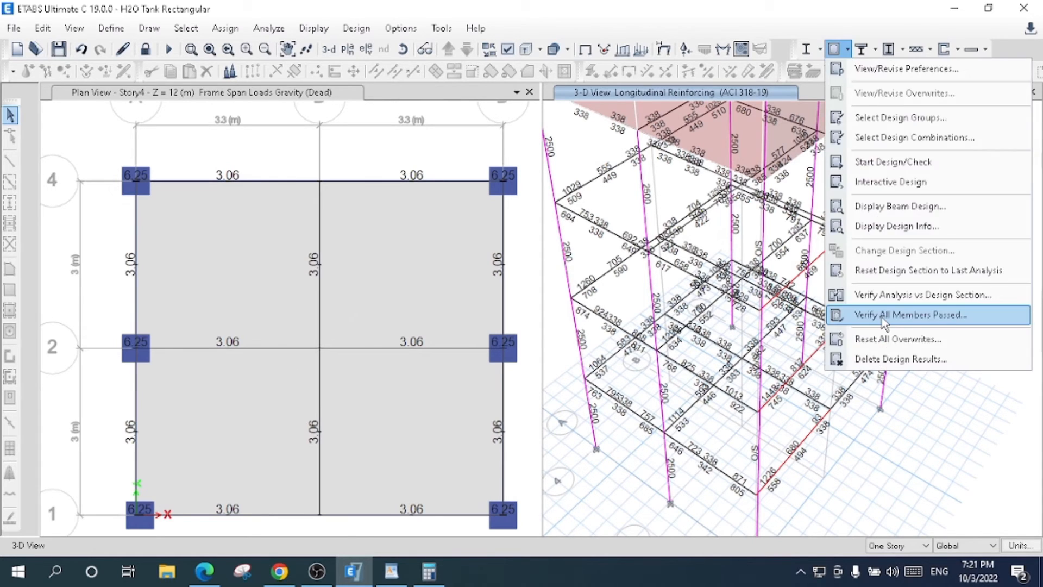
left_click(884, 321)
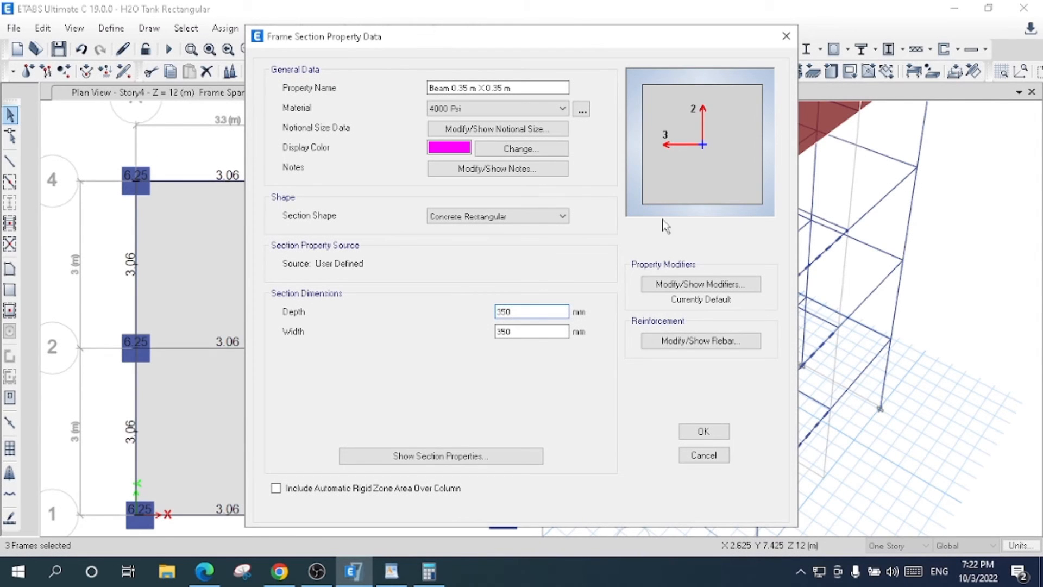
- Rename the 0.35 m beam section as Beam 0.4 m X 0.4 m and set its depth and width to 400 mm
left_click(469, 88)
key("BackSpace")
key("BackSpace")
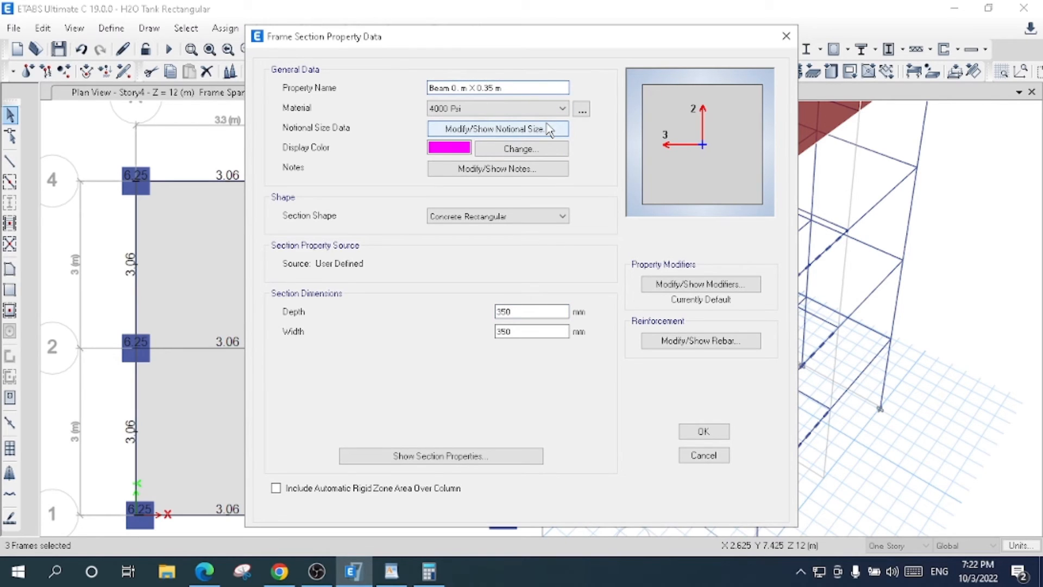
type("4")
key("BackSpace")
key("BackSpace")
type("4")
double_click(540, 311)
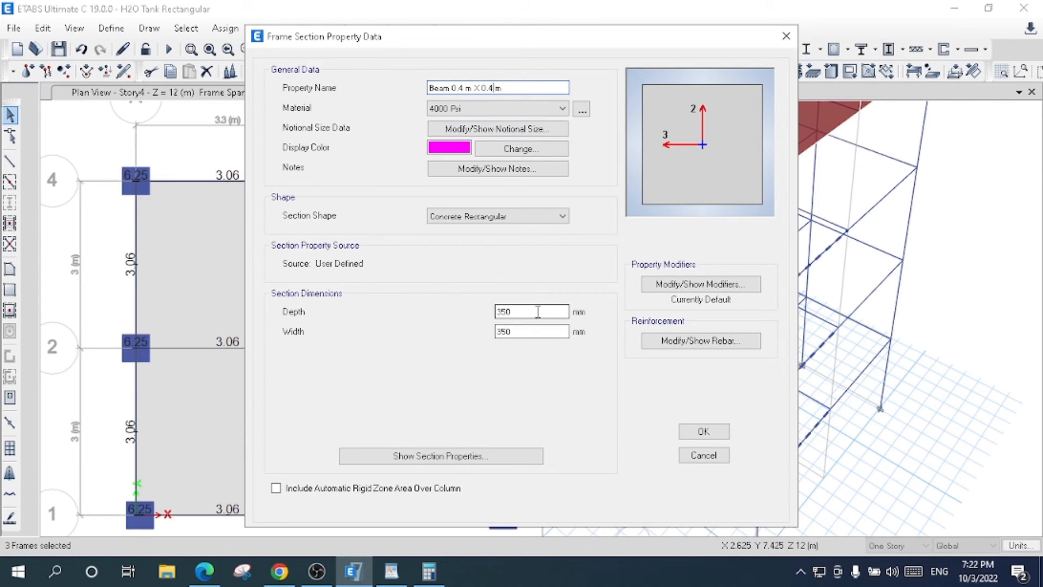
type("400")
double_click(539, 330)
type("400")
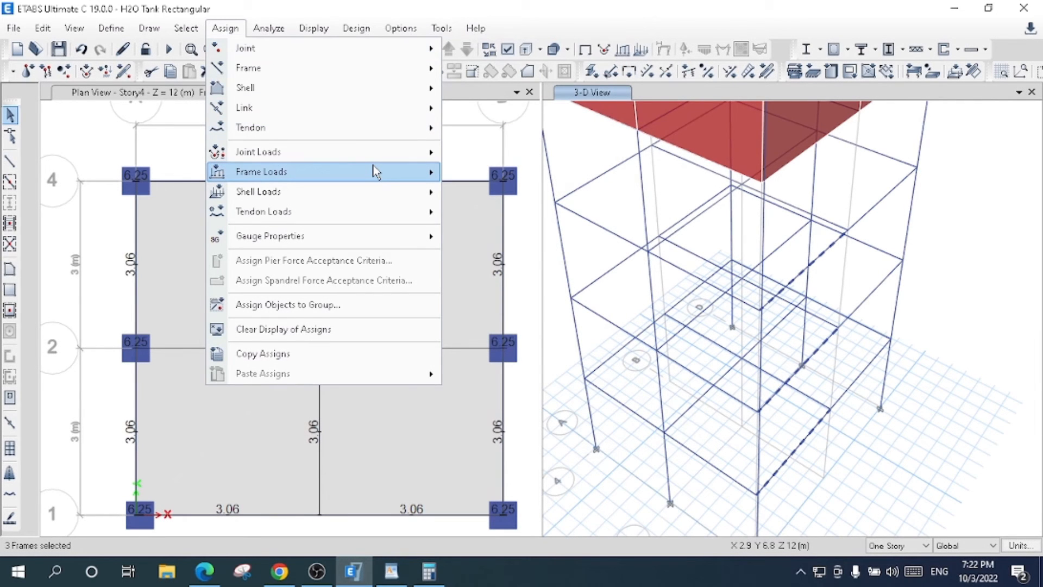
- Assign the Beam 0.4 m X 0.4 m section to the selected failed beams
mouse_move(375, 171)
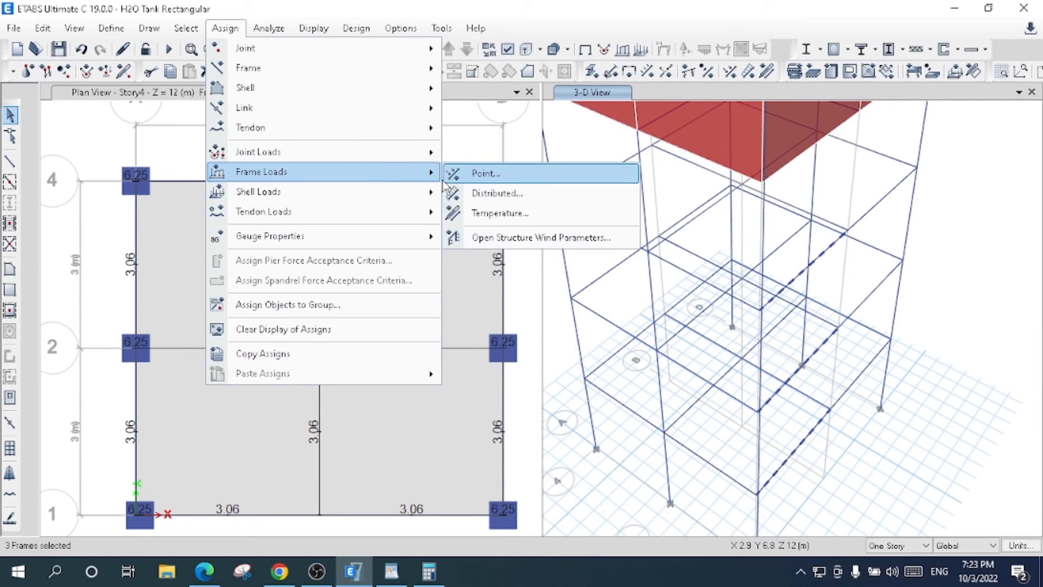
mouse_move(433, 73)
left_click(517, 86)
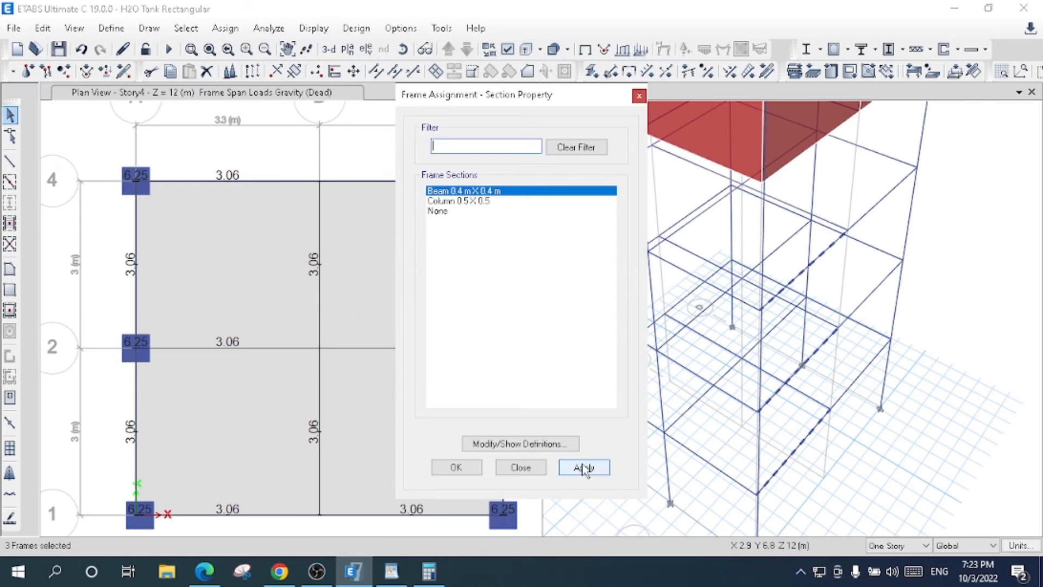
left_click(584, 468)
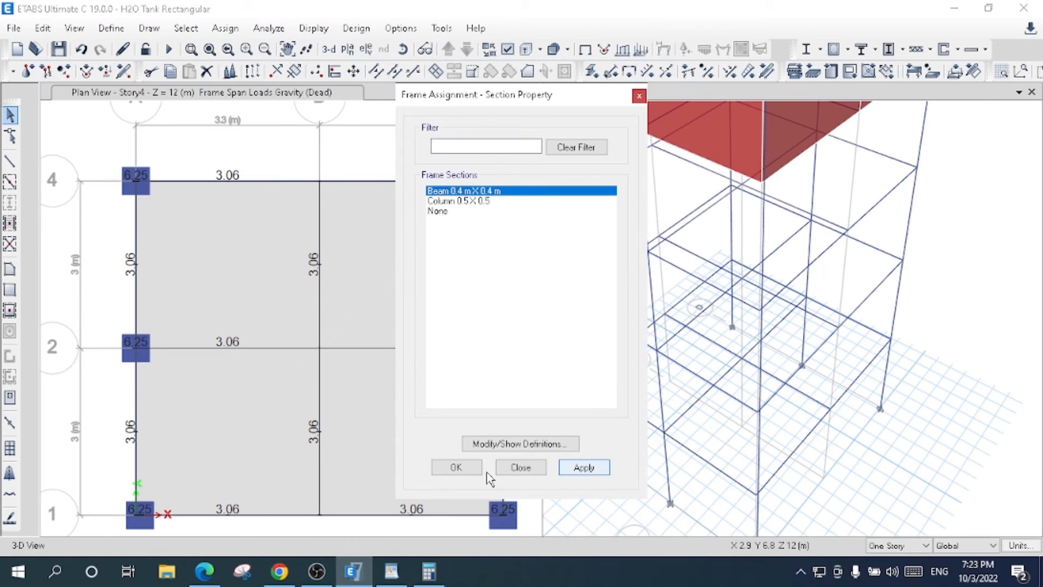
left_click(456, 469)
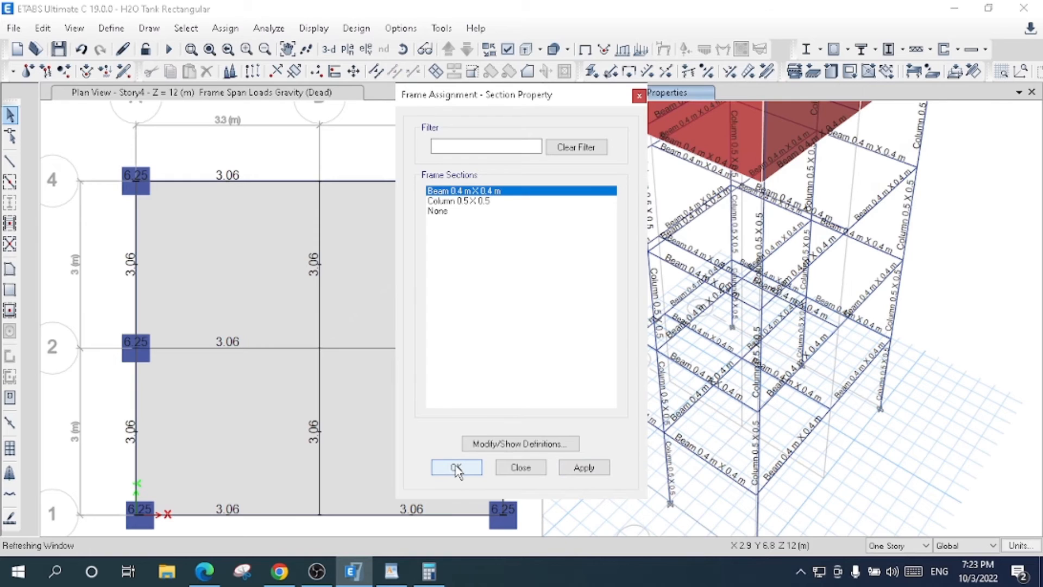
- Rerun the structural analysis and the concrete frame design check, and select the frames that fail it
left_click(169, 50)
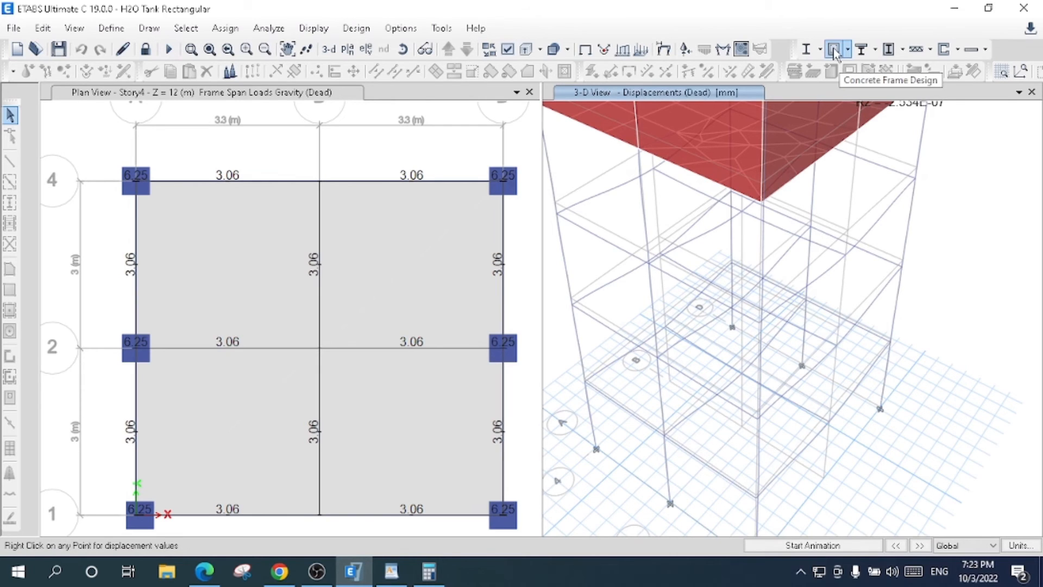
left_click(834, 50)
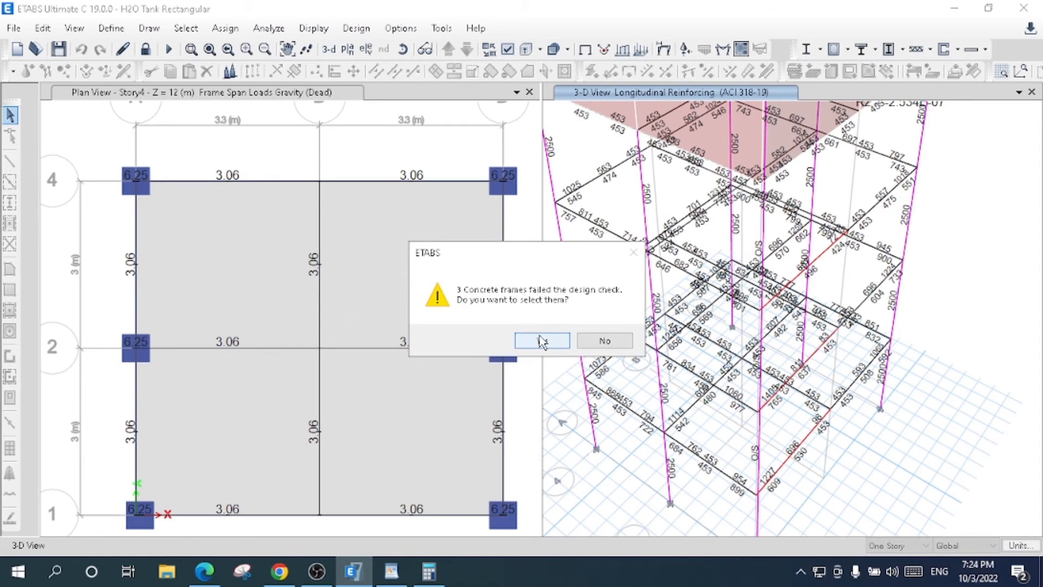
left_click(541, 341)
mouse_move(826, 260)
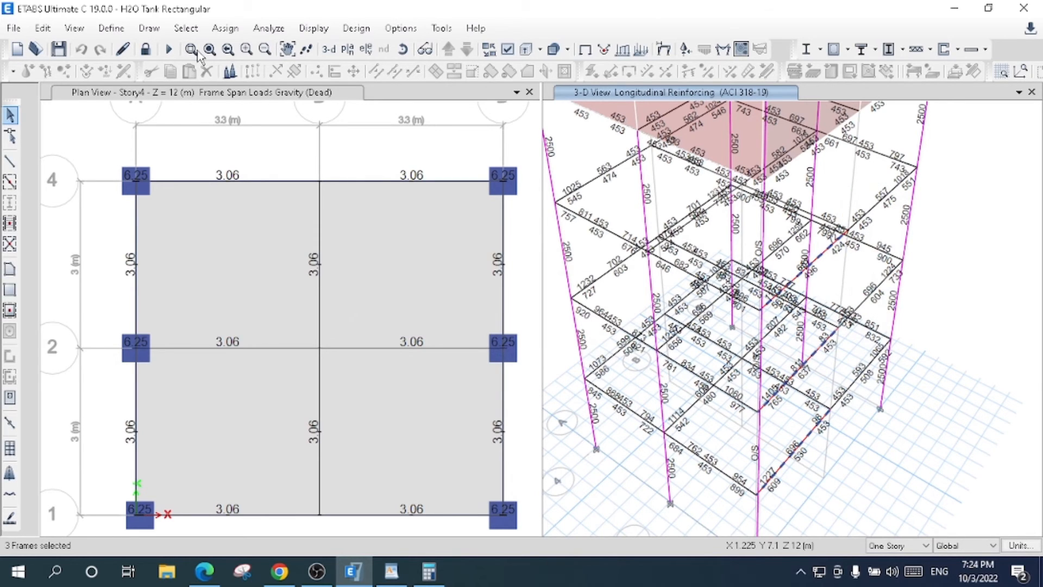
- Select all beams in the model by object type
left_click(180, 28)
mouse_move(228, 48)
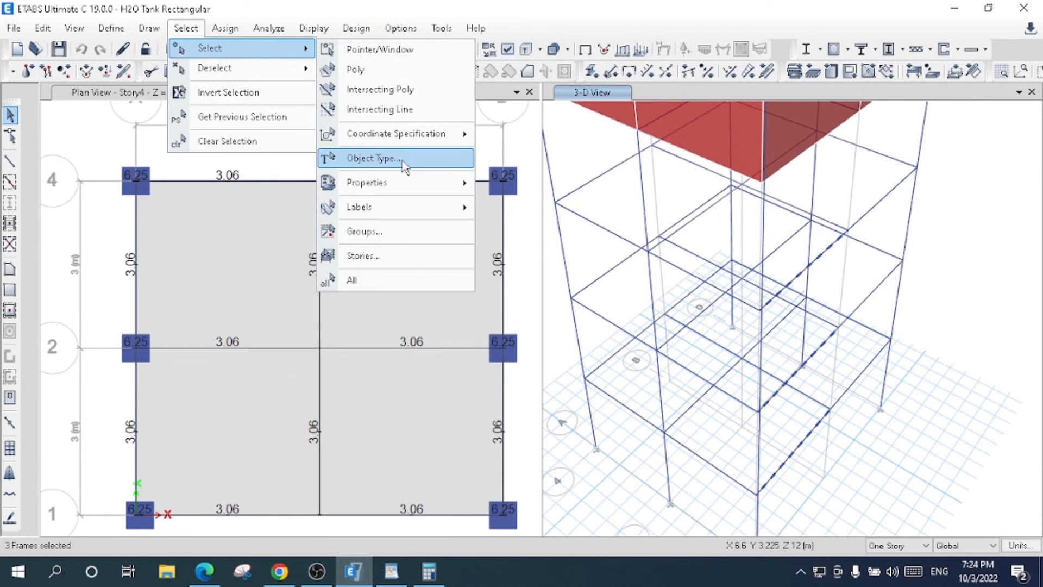
left_click(405, 166)
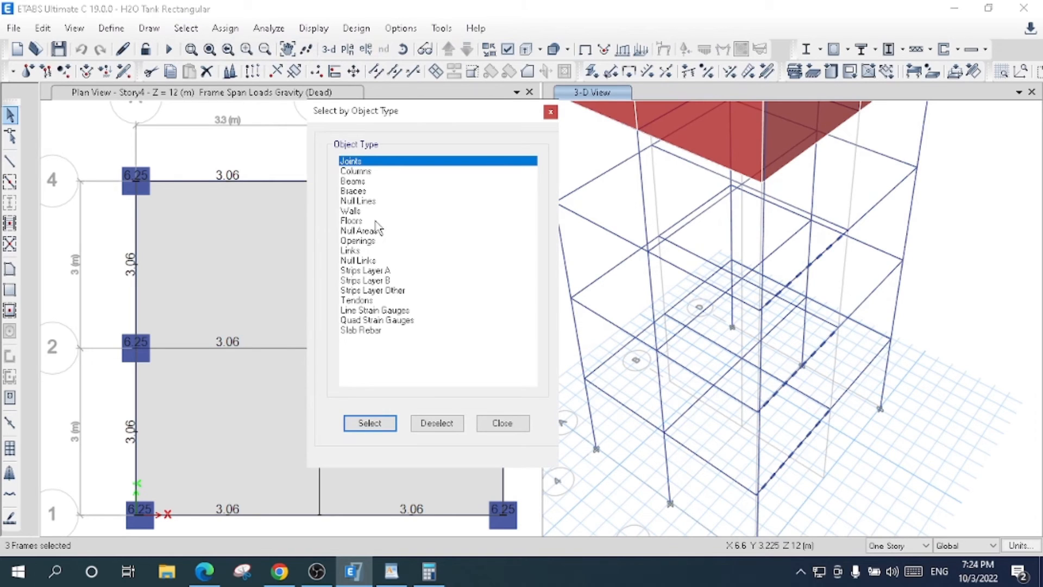
left_click(375, 181)
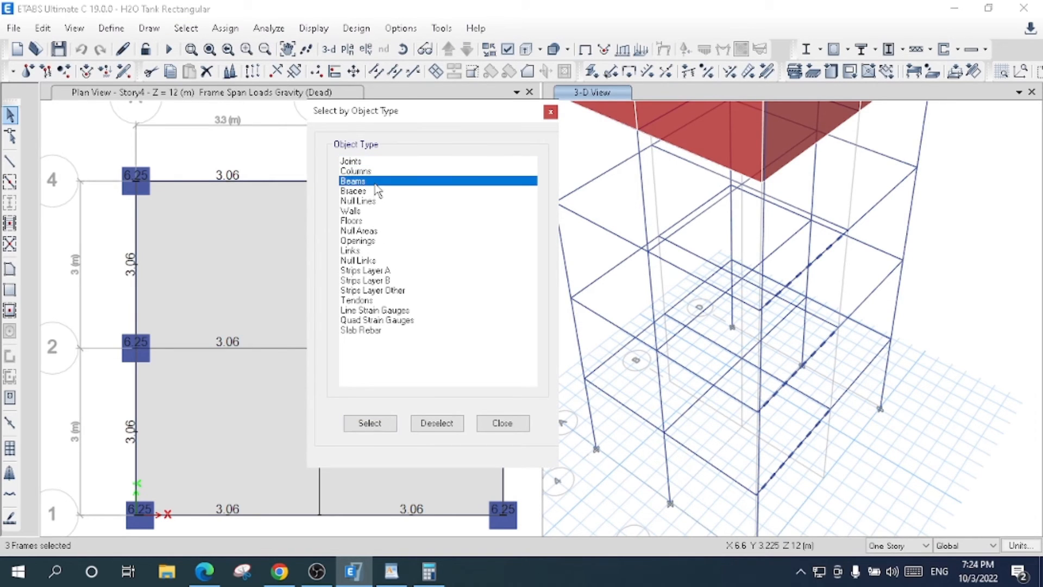
left_click(370, 423)
left_click(492, 423)
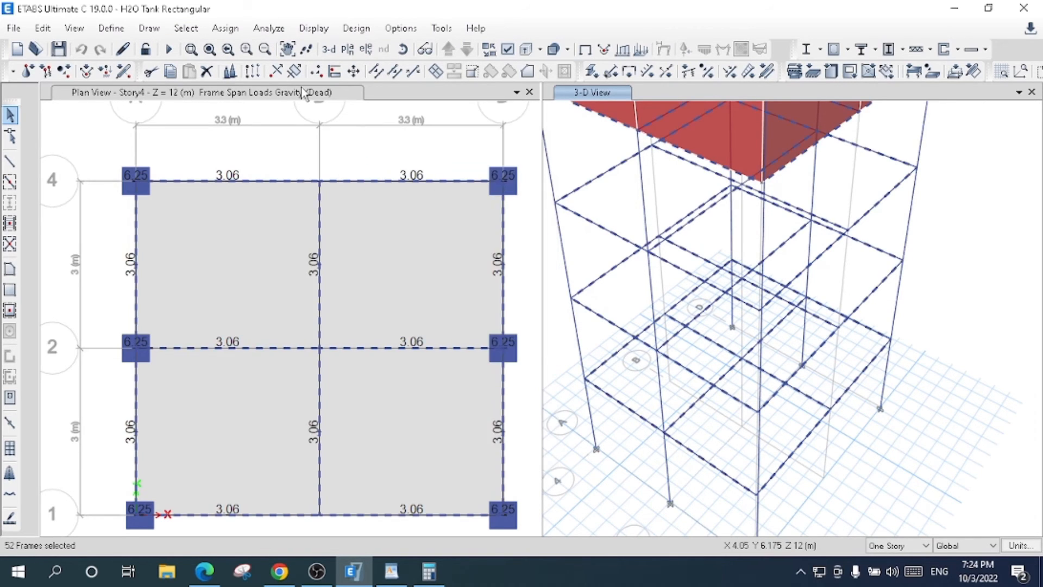
- Assign the Beam 0.4 m X 0.4 m section to all selected beams
left_click(225, 28)
mouse_move(356, 74)
left_click(500, 73)
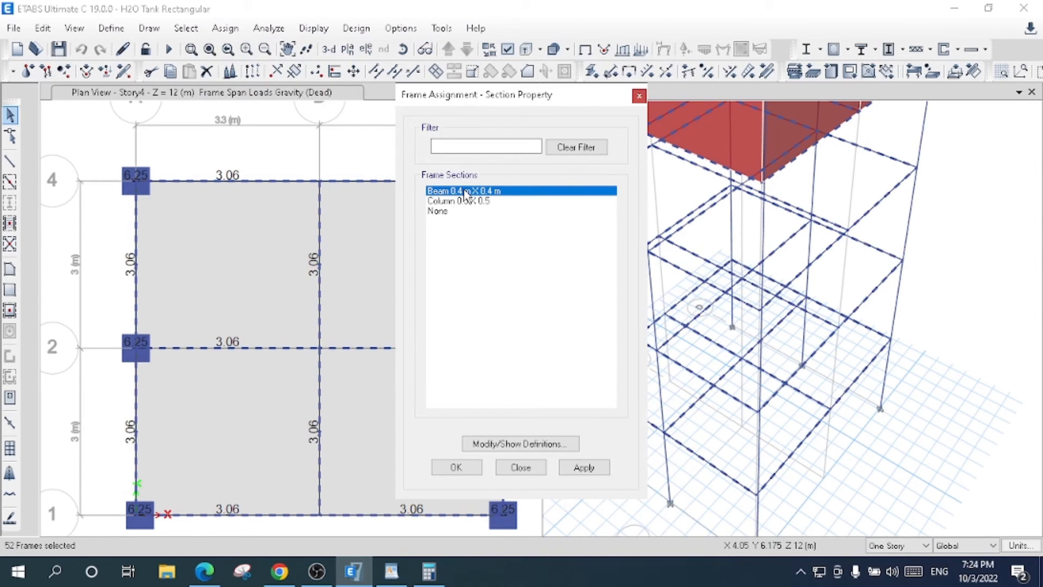
left_click(585, 467)
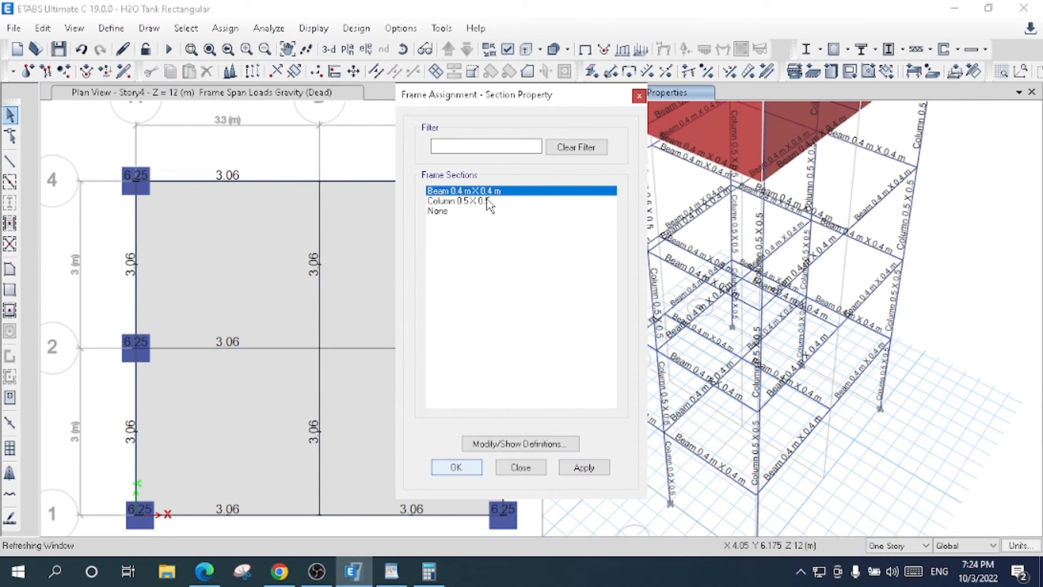
- Rerun the structural analysis and the concrete frame design check, verify all members, and select the frames that fail
key("Escape")
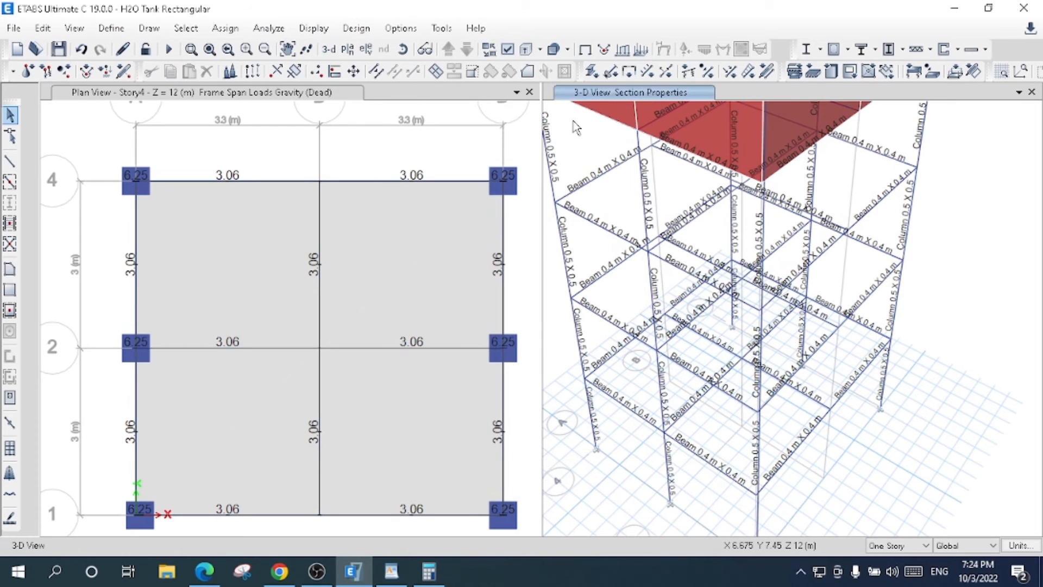
left_click(329, 50)
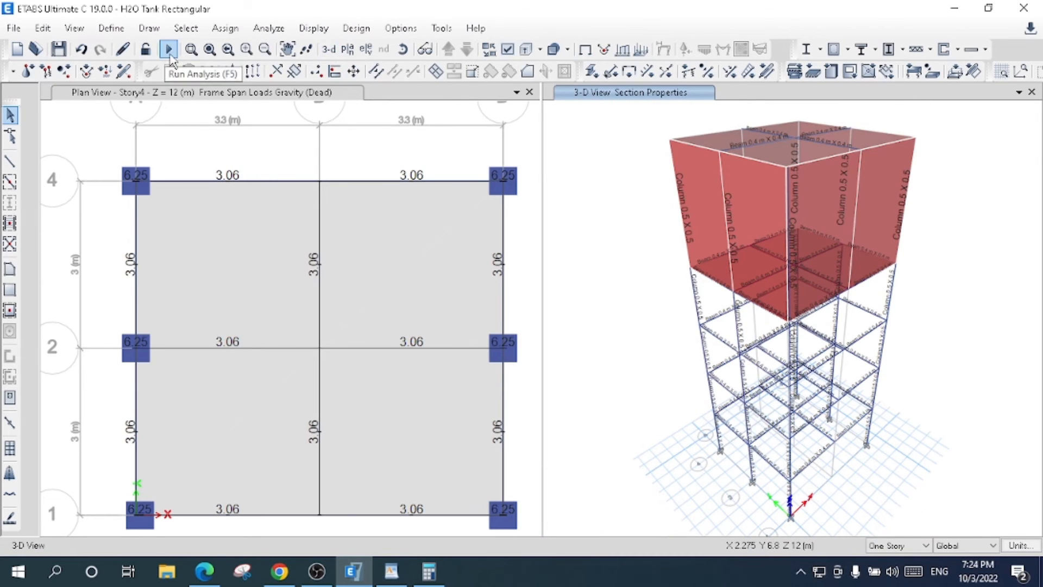
left_click(169, 50)
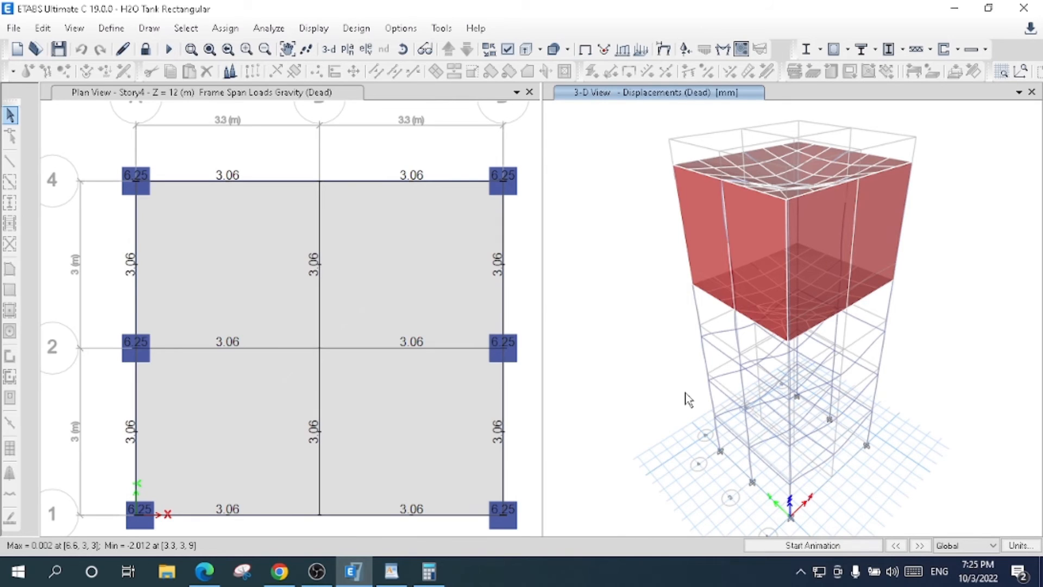
left_click(834, 50)
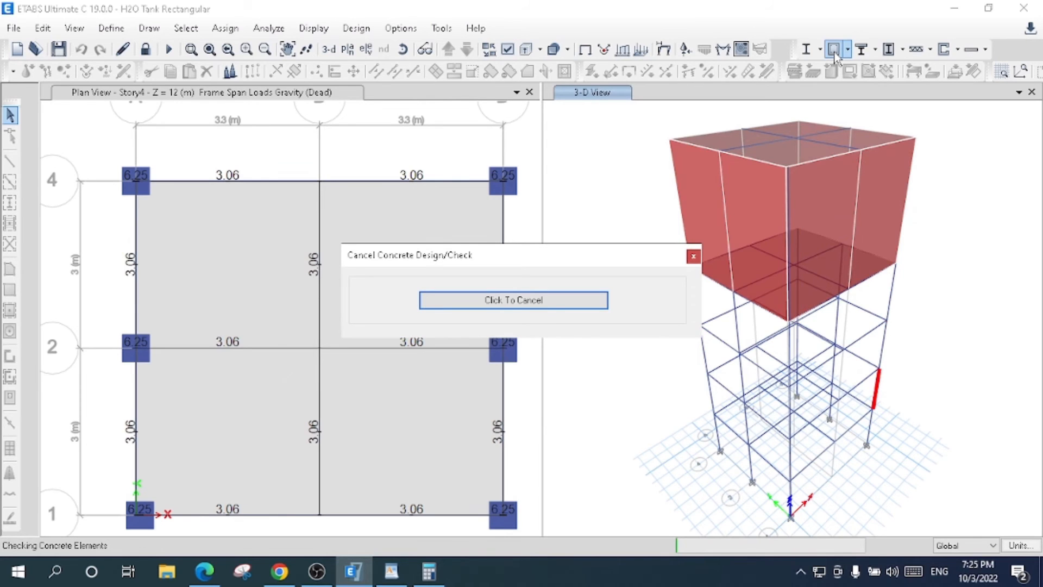
left_click(834, 50)
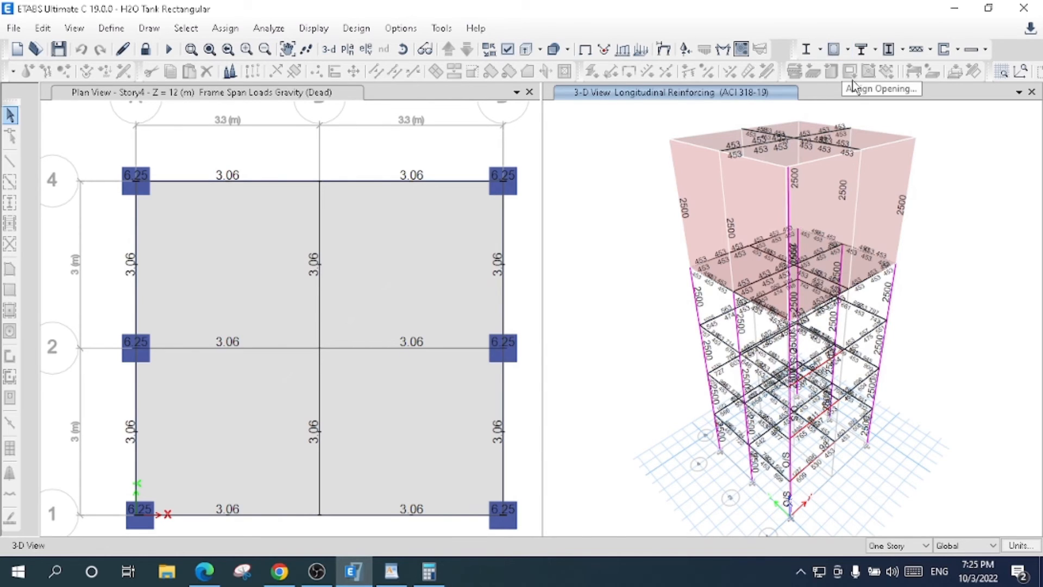
left_click(847, 49)
left_click(849, 49)
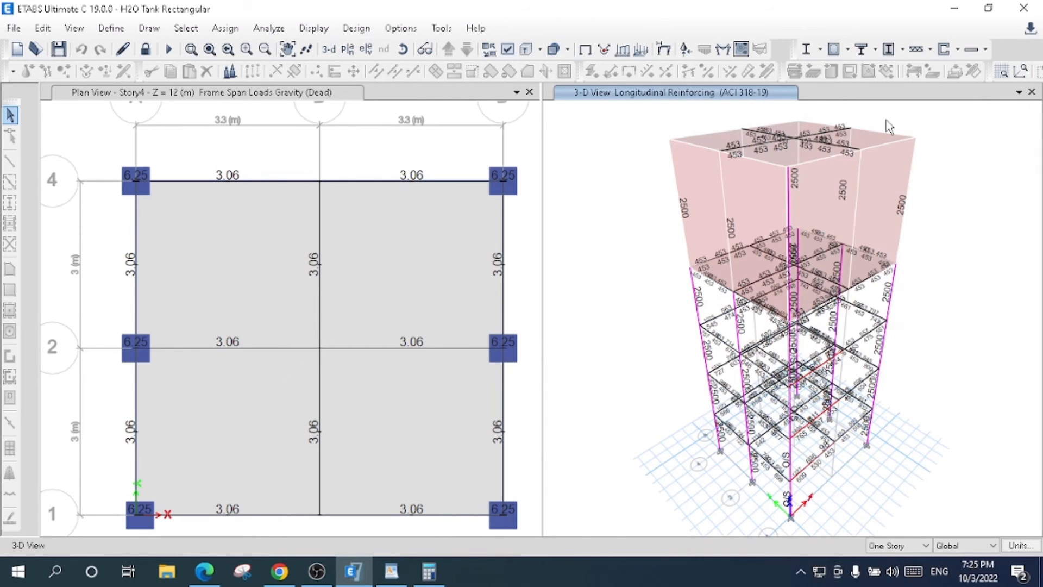
left_click(849, 50)
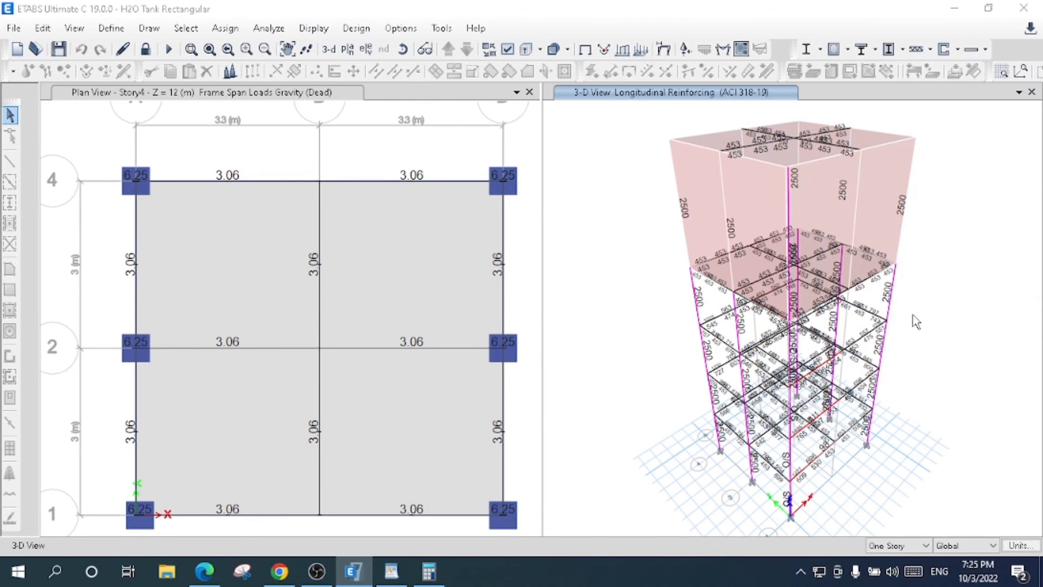
left_click(539, 340)
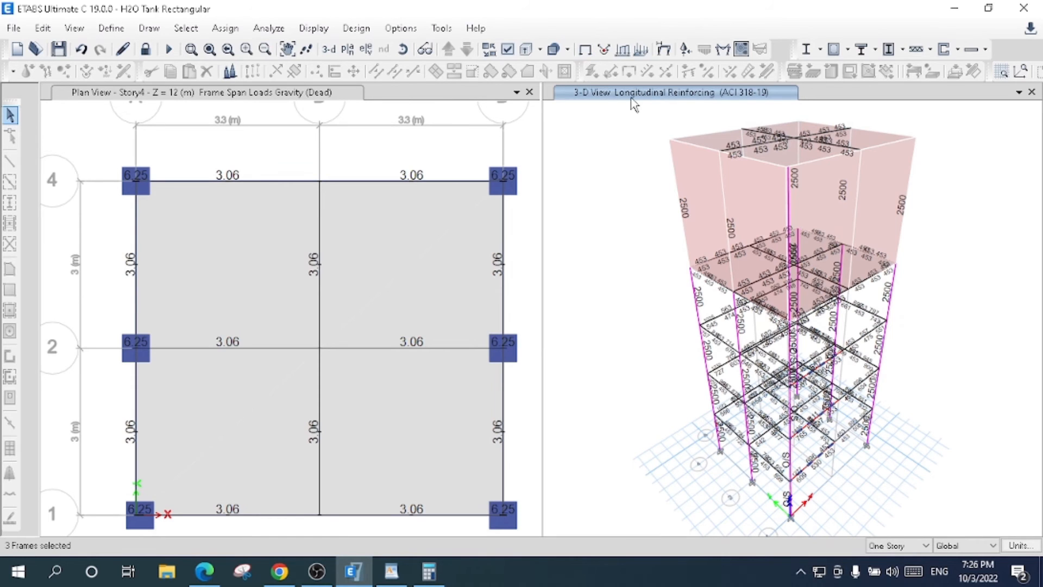
- Unlock the analyzed model and set the editing scope to All Stories
left_click(403, 48)
left_click_drag(943, 415, 819, 459)
left_click(147, 50)
left_click(542, 348)
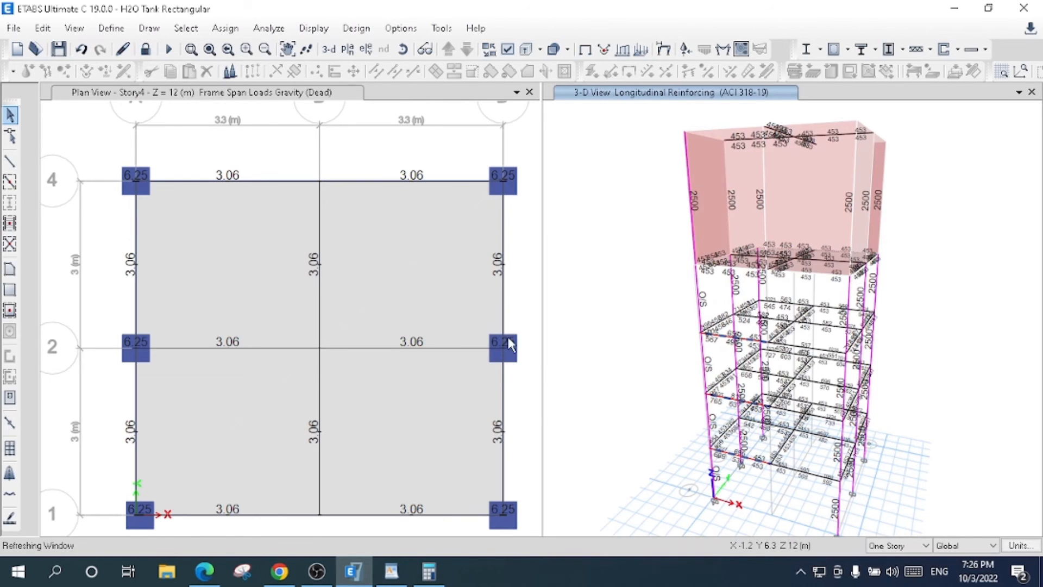
left_click(294, 180)
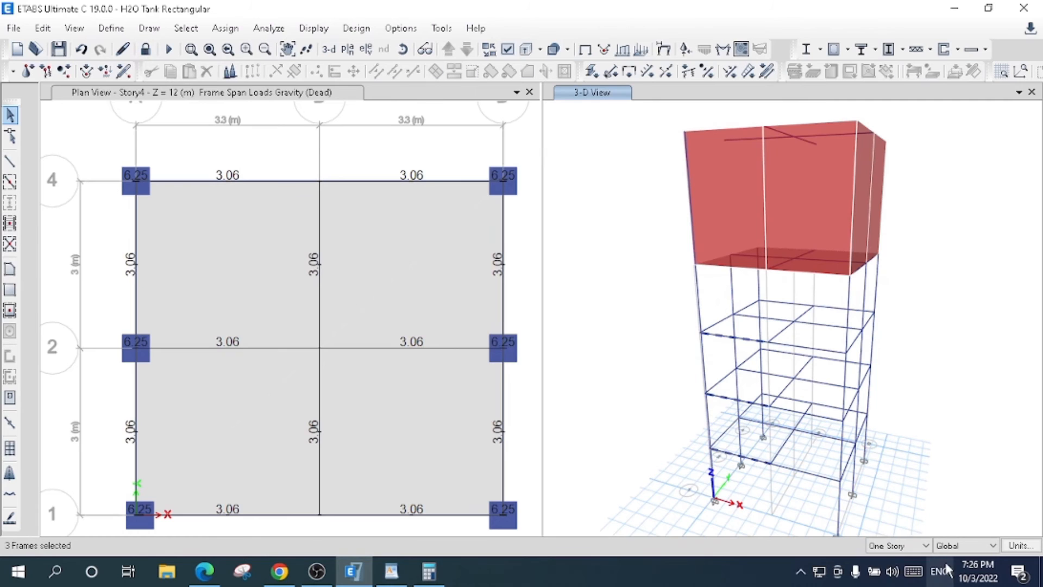
left_click(910, 545)
left_click(891, 570)
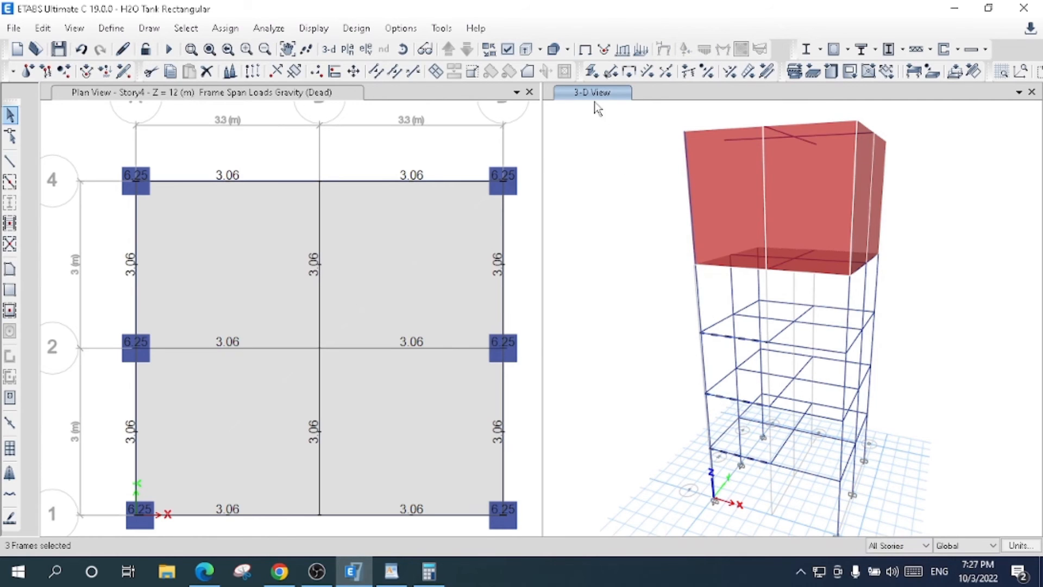
left_click(329, 49)
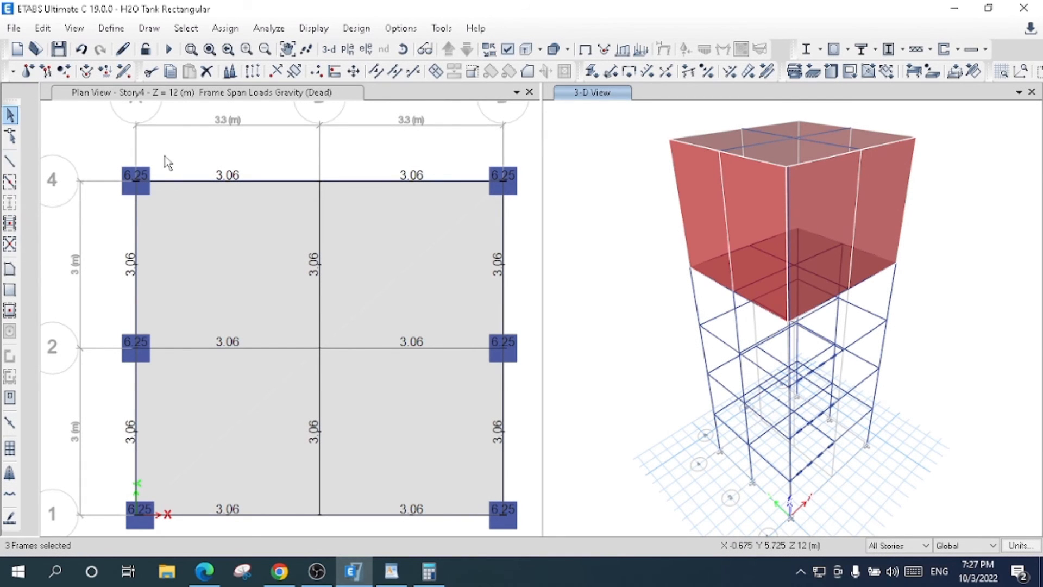
- Add Column 0.5 X 0.5 columns on all stories at grid points B-4 and B-1
left_click(234, 96)
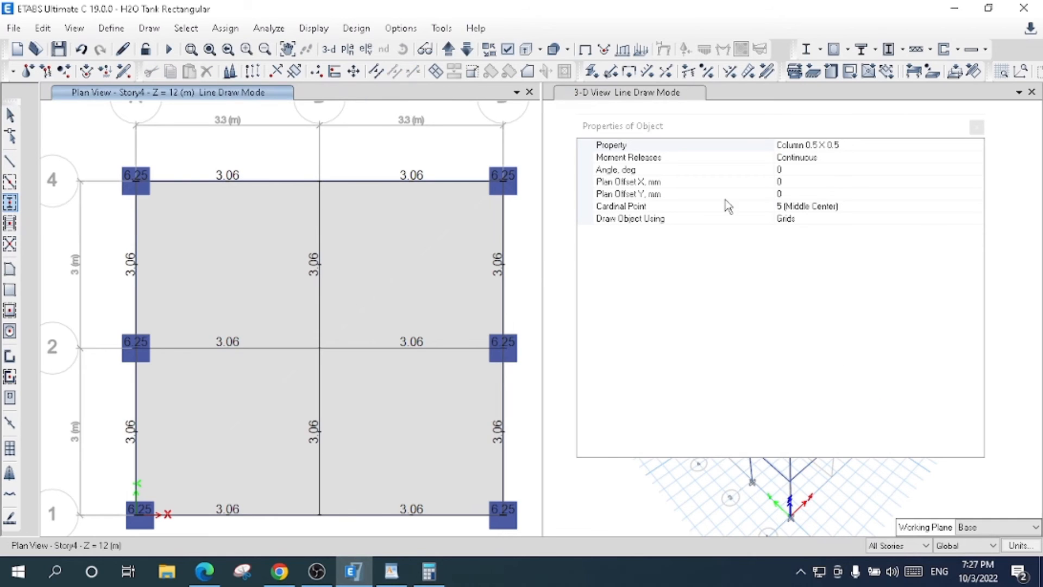
left_click(977, 128)
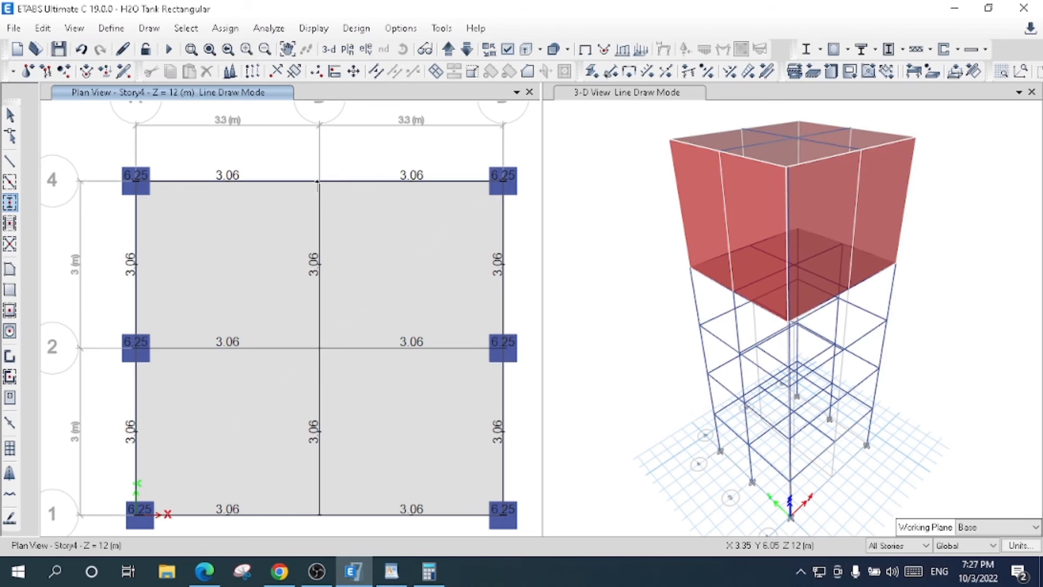
left_click(9, 204)
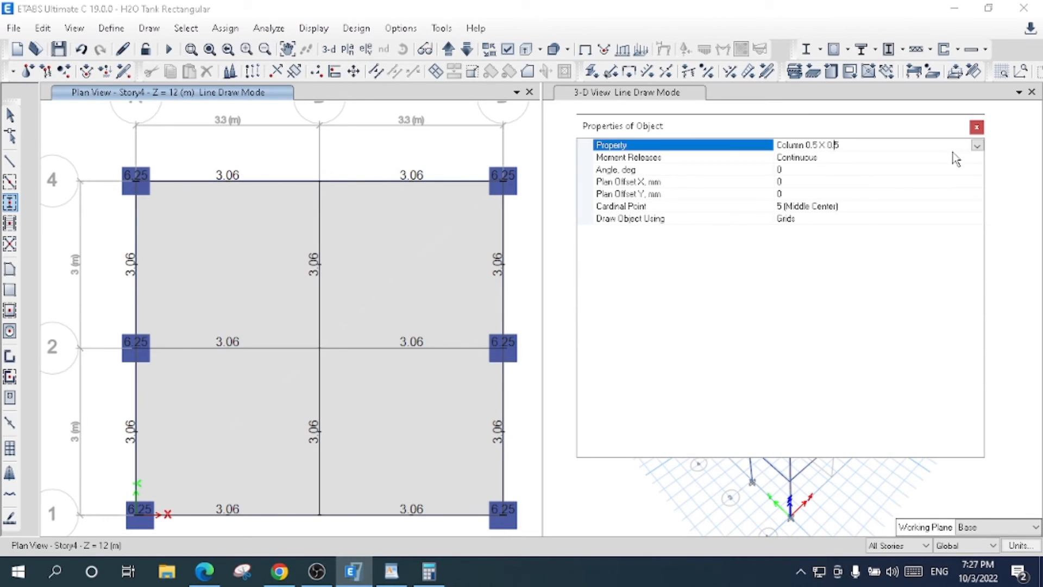
left_click(977, 145)
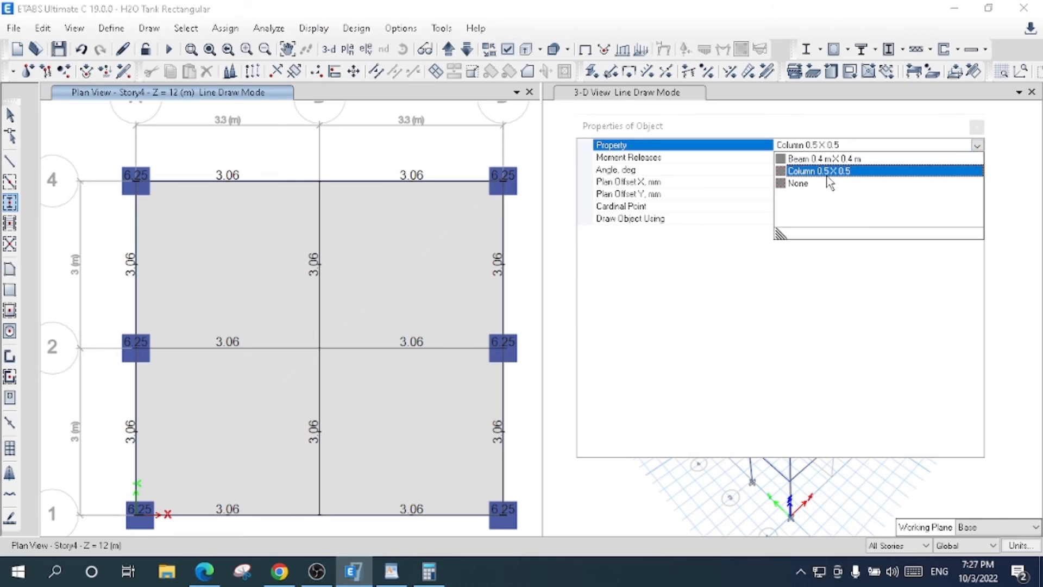
left_click(826, 172)
left_click(976, 127)
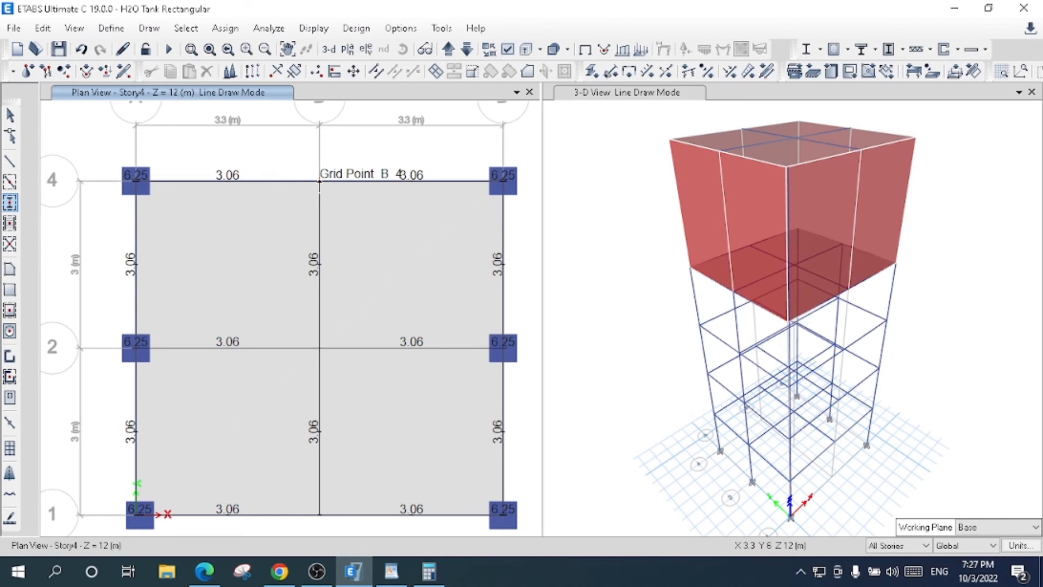
left_click(320, 182)
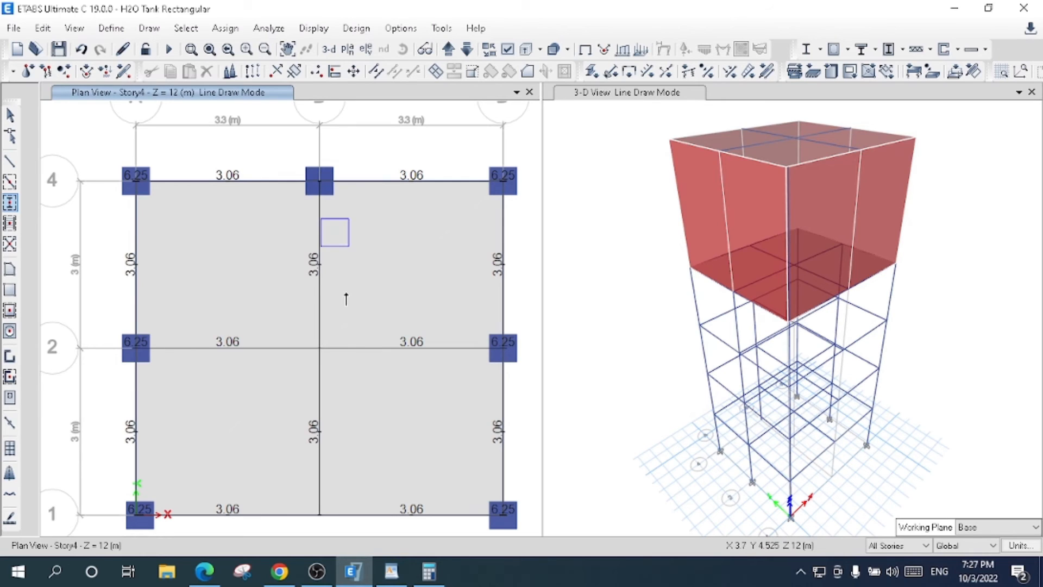
left_click(320, 514)
left_click(9, 115)
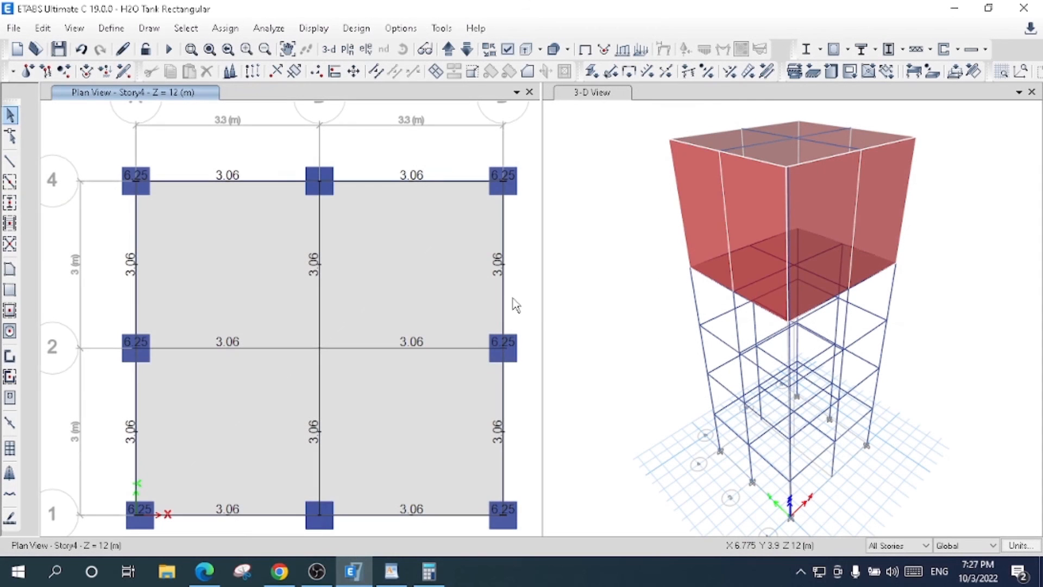
- Switch the plan view to the Base level
scroll(515, 305, "down", 4)
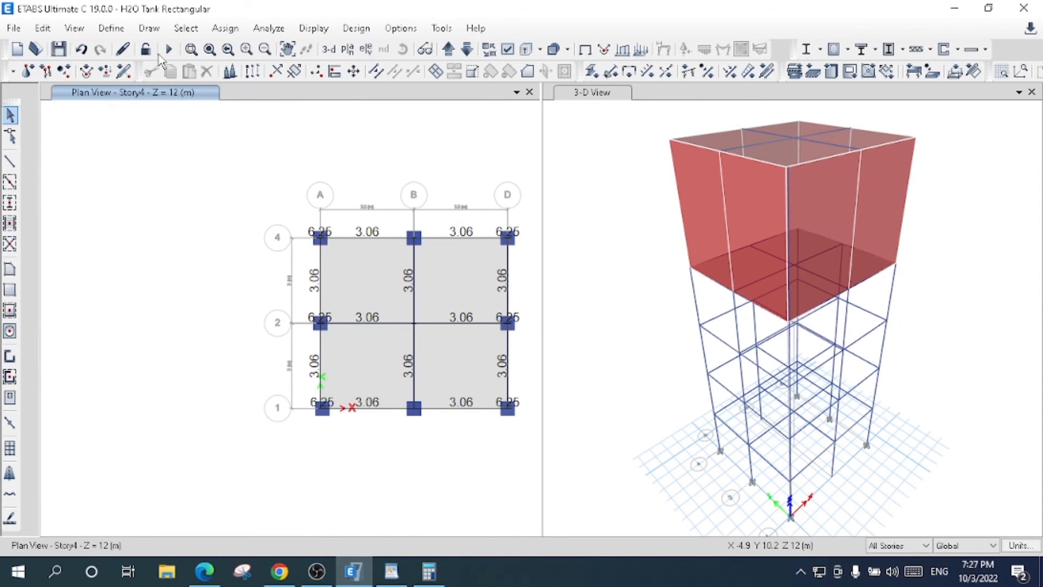
left_click(293, 57)
left_click_drag(462, 402, 390, 386)
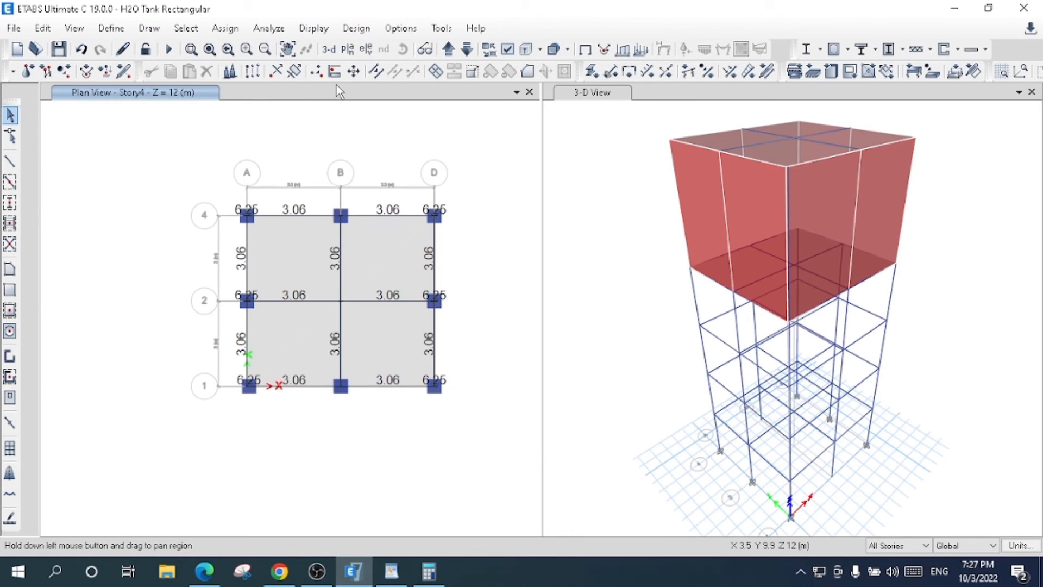
left_click(348, 50)
left_click(433, 287)
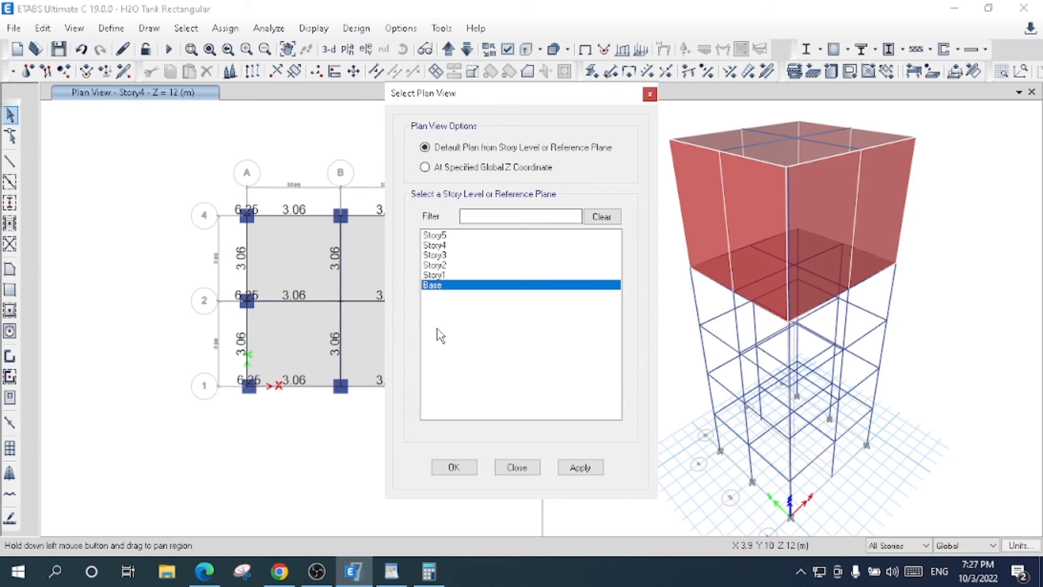
left_click(455, 466)
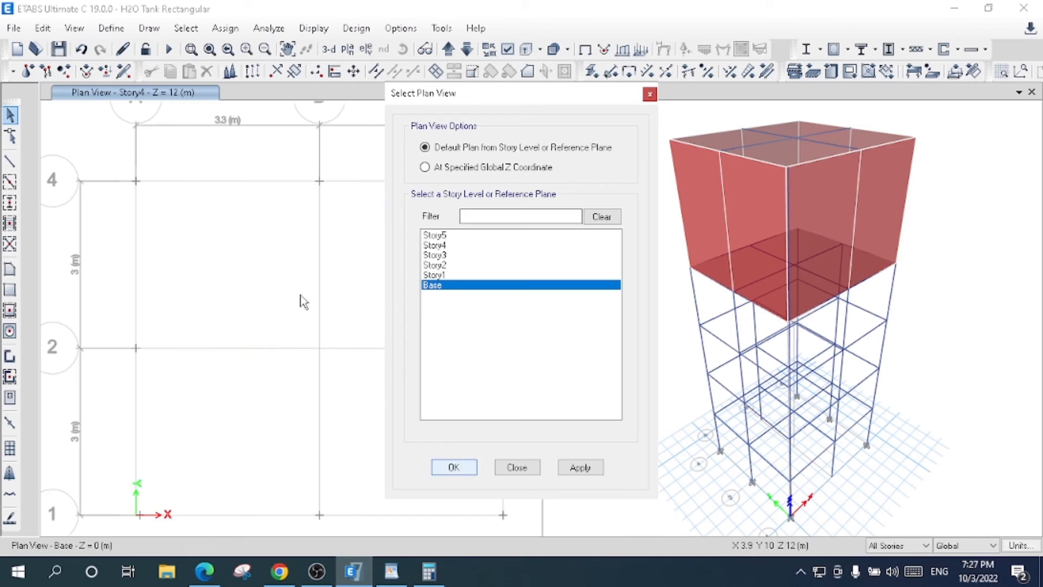
- Limit the scope to One Story, select all base joints, and assign fixed restraints in all translations and rotations
left_click(891, 546)
left_click(891, 558)
left_click_drag(99, 150, 549, 548)
left_click(231, 31)
left_click(217, 29)
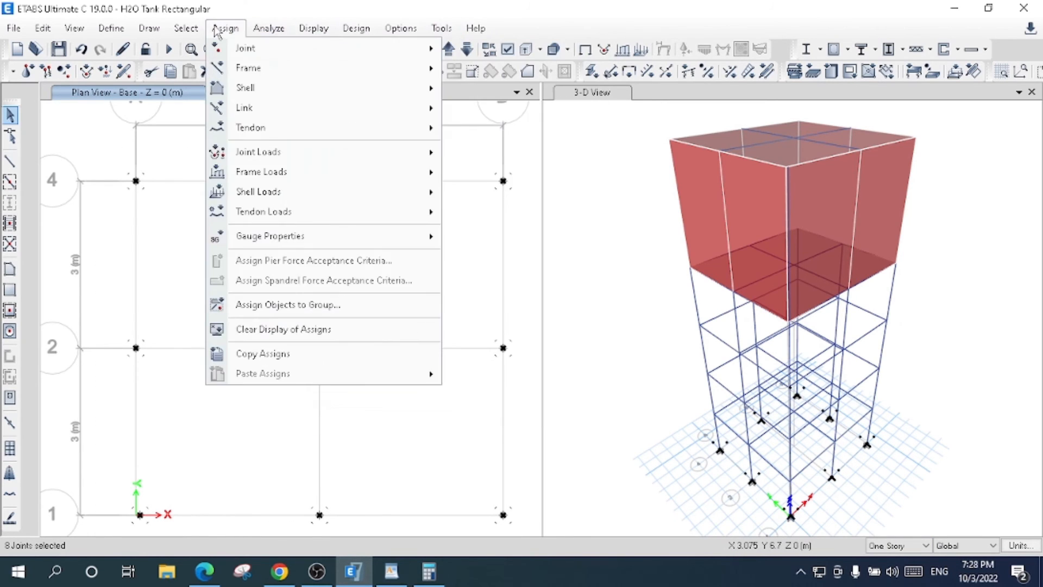
mouse_move(228, 48)
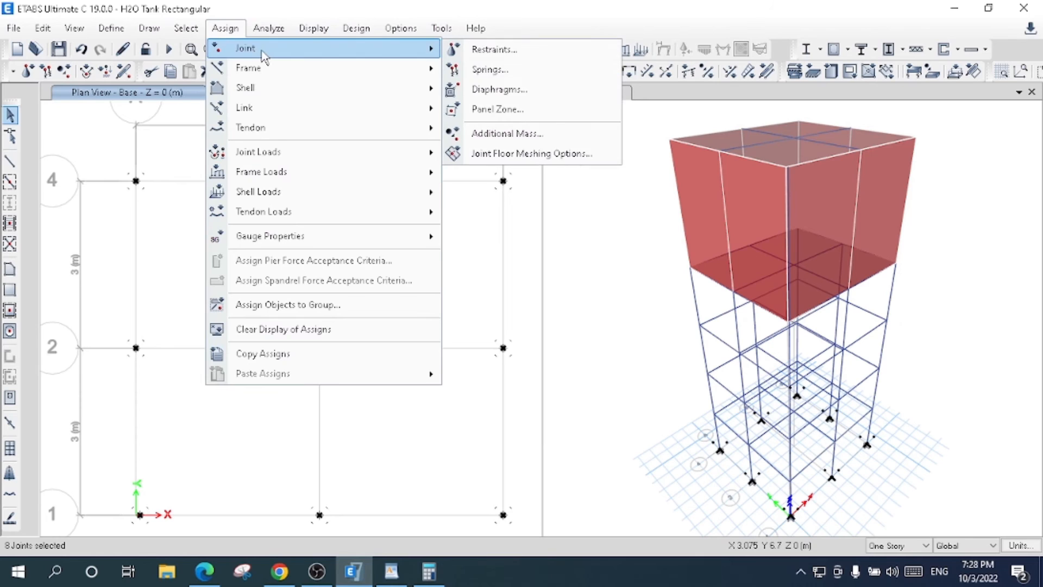
left_click(518, 48)
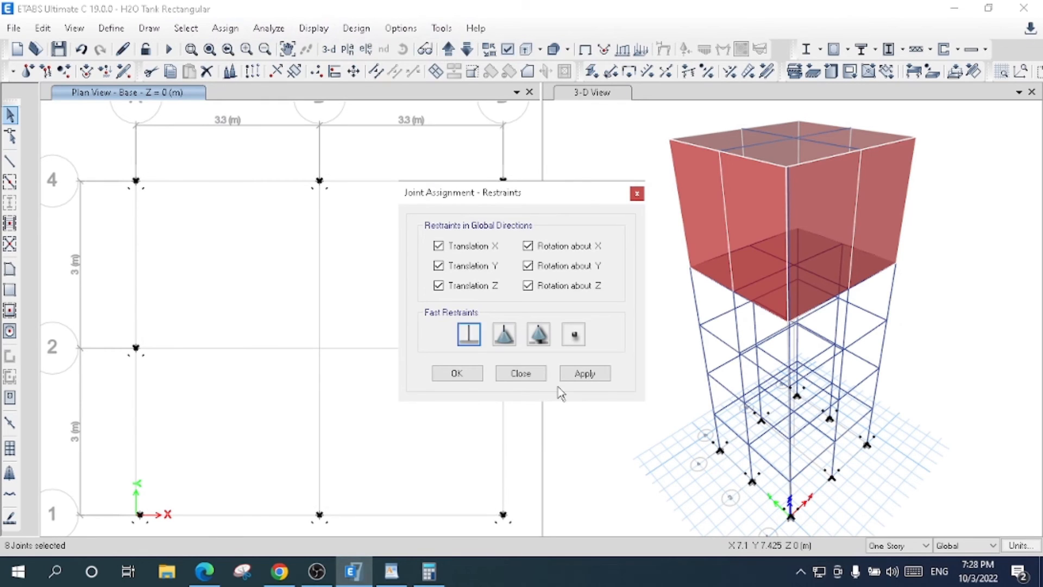
left_click(586, 375)
left_click(458, 374)
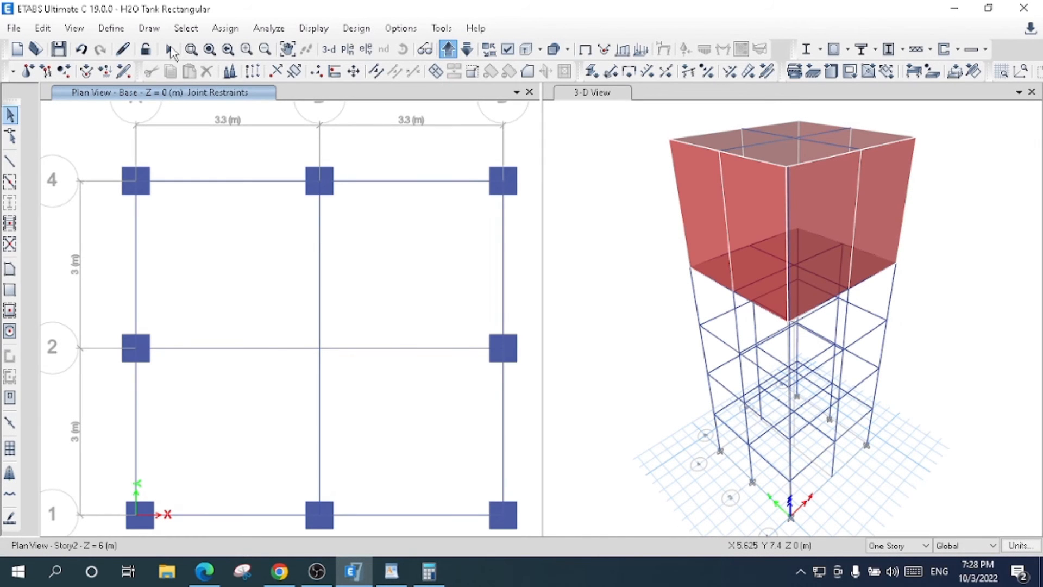
- Run the analysis and concrete frame design check with the added columns, and select the members that fail verification
left_click(170, 50)
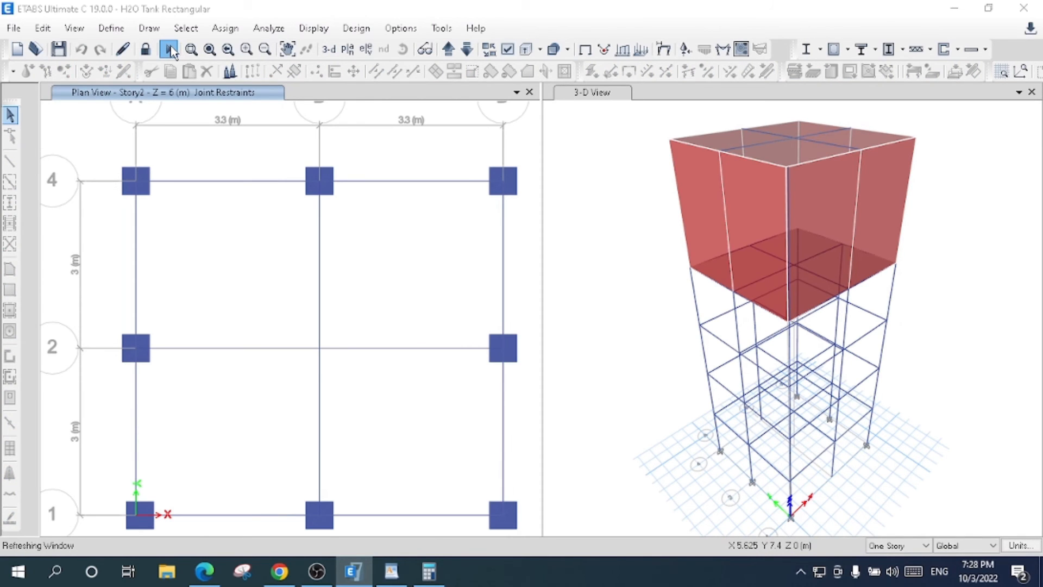
left_click(171, 50)
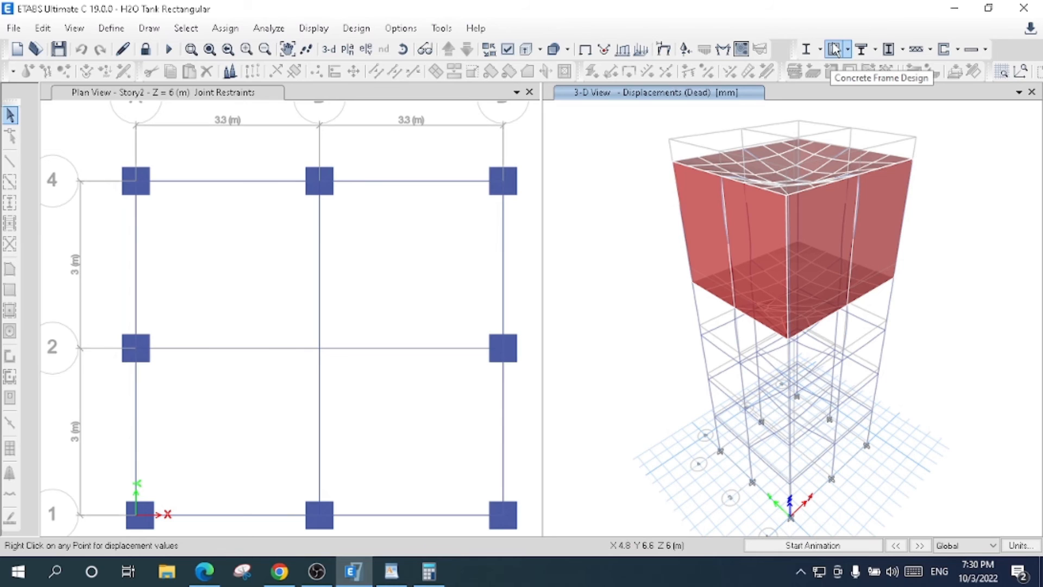
left_click(835, 49)
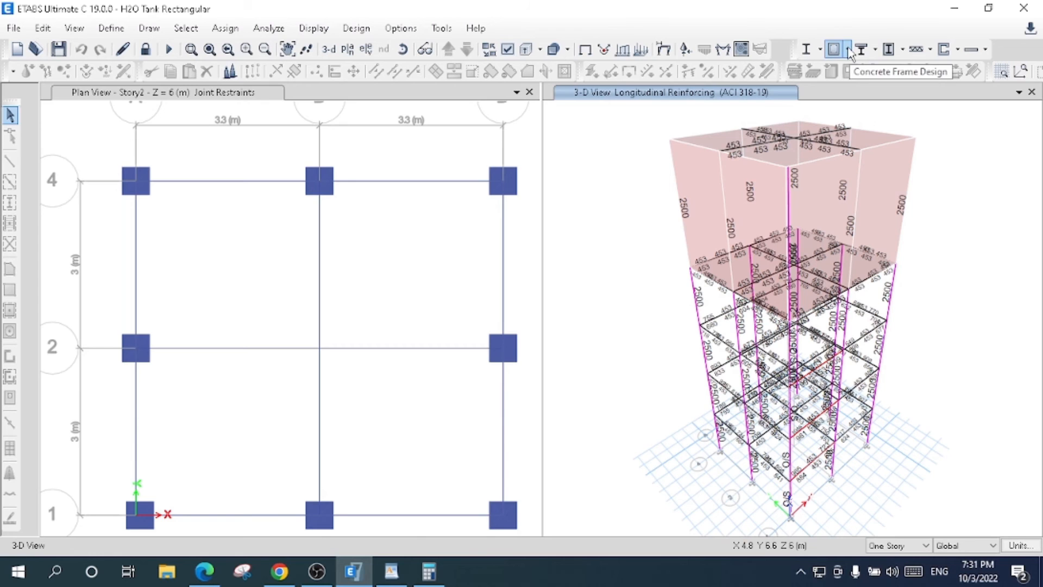
left_click(848, 50)
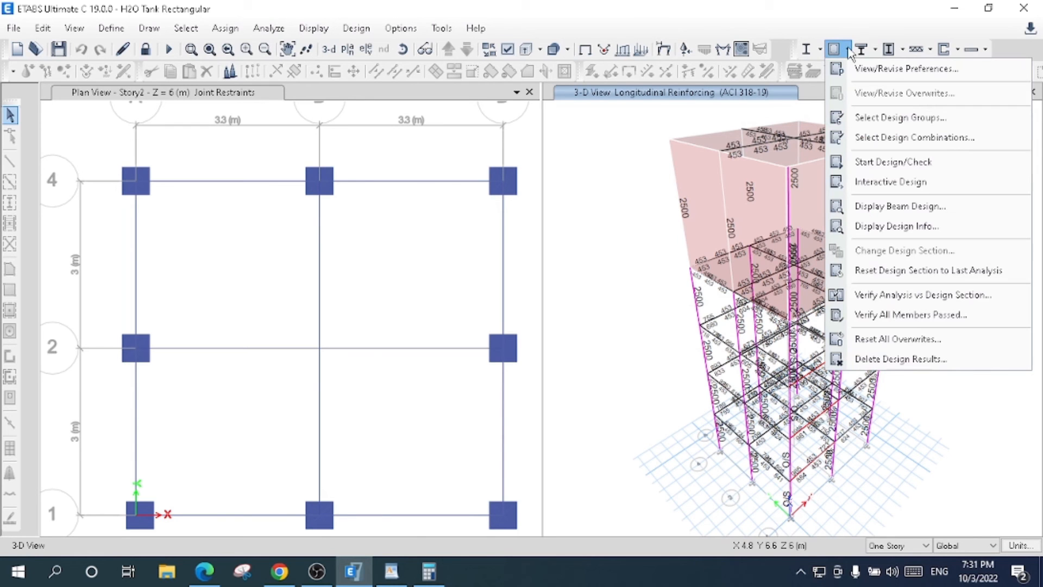
left_click(891, 315)
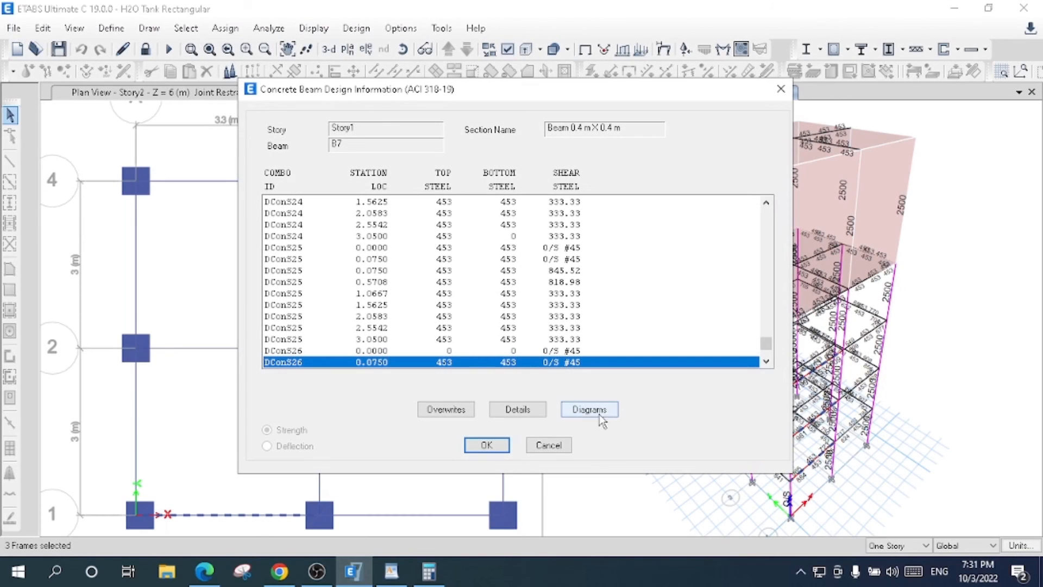
- Overwrite the framing type of Story1 beam B7 as Sway Intermediate and accept its design information
left_click(446, 409)
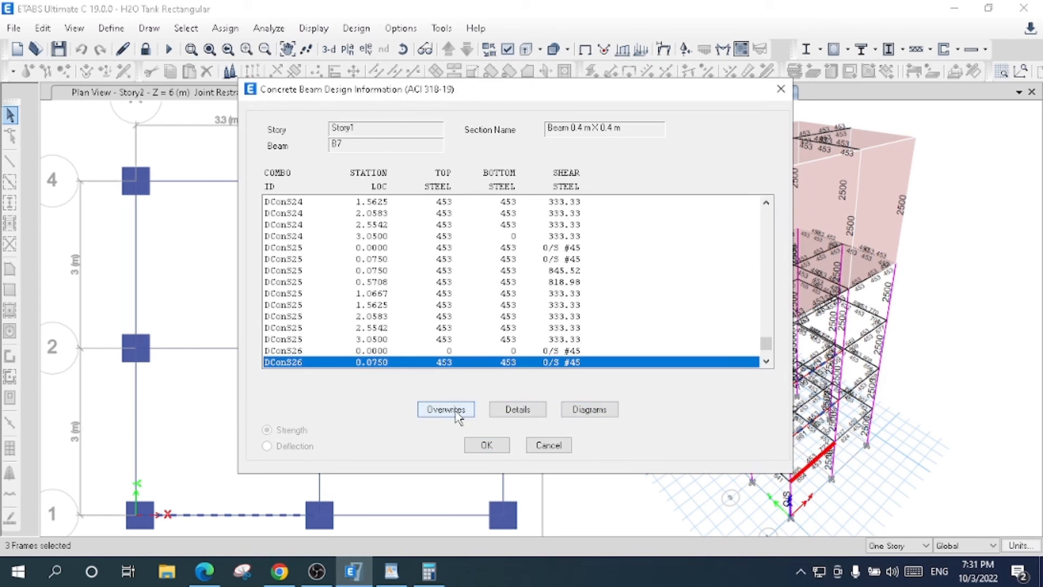
left_click(552, 133)
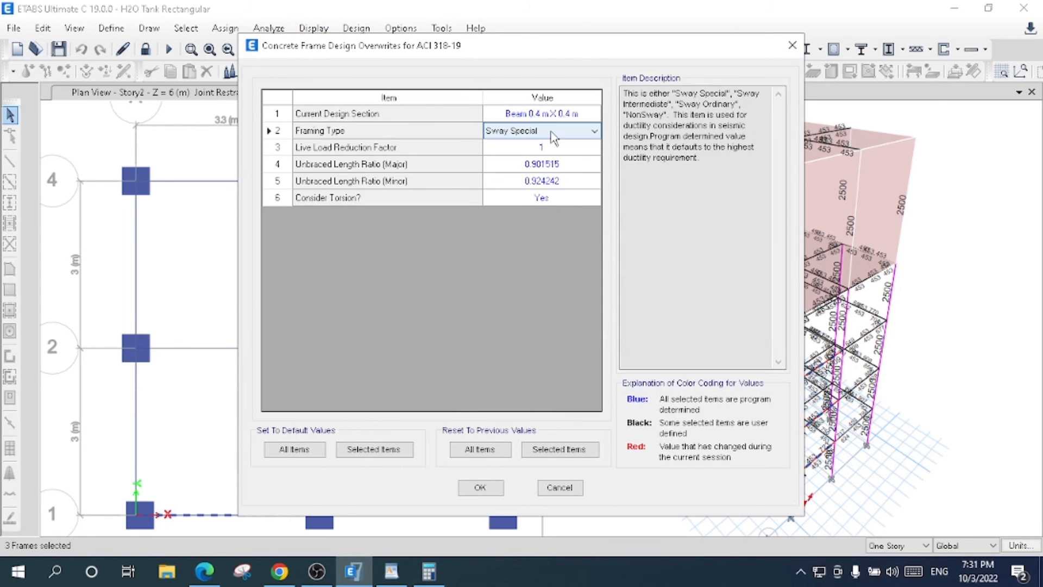
left_click(553, 137)
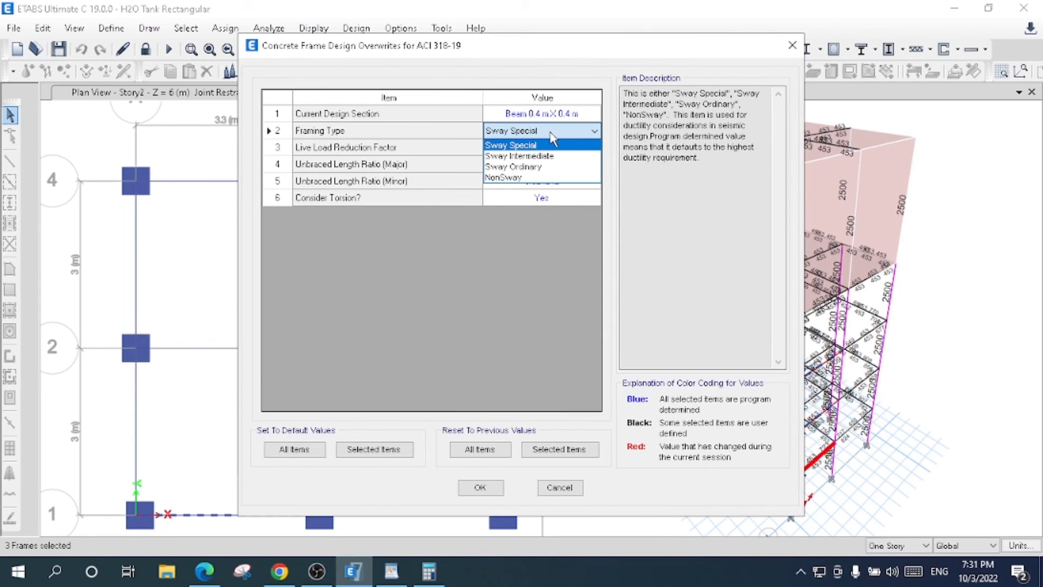
left_click(543, 156)
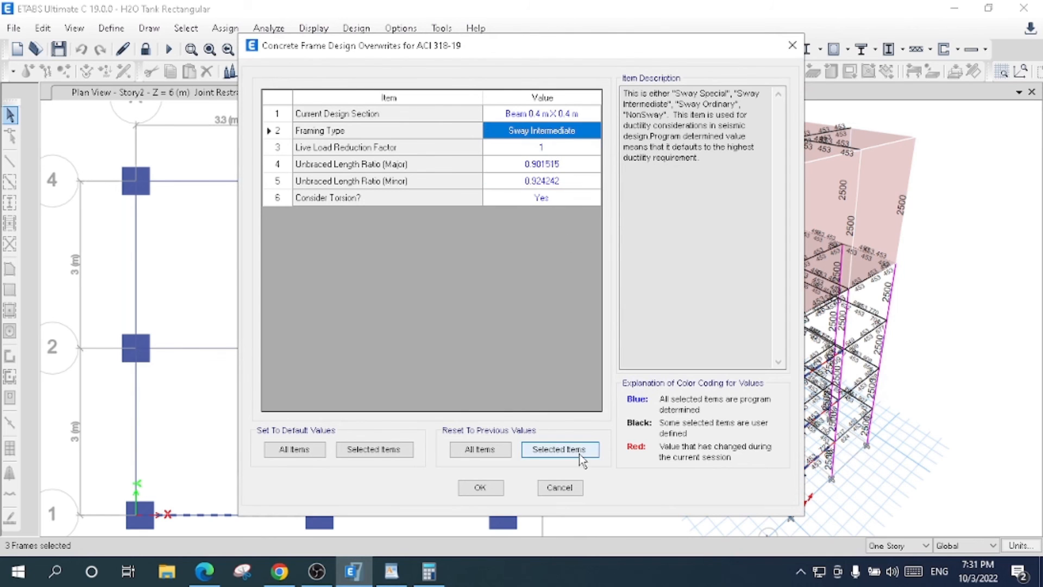
left_click(496, 488)
left_click(488, 444)
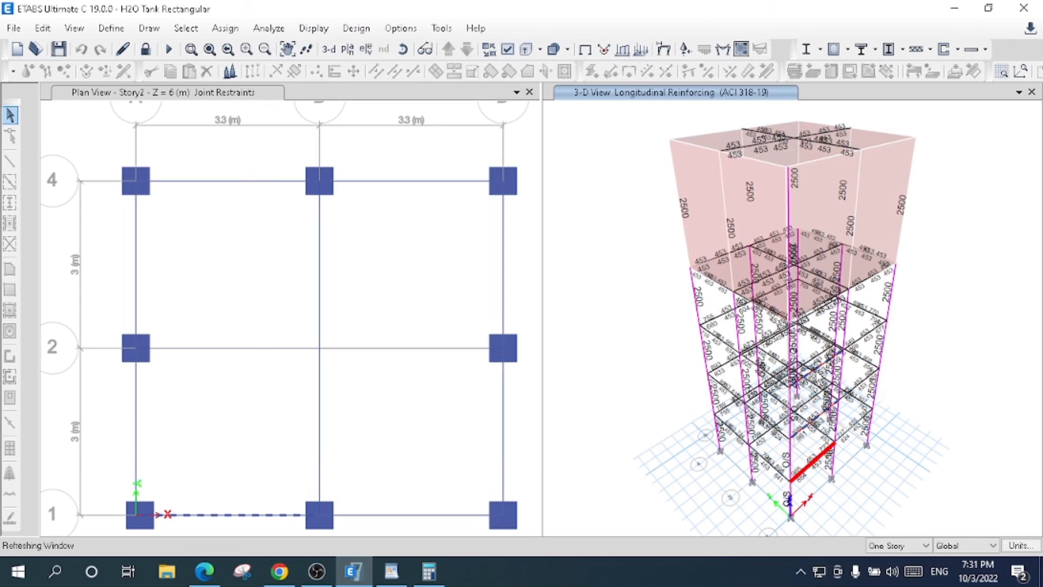
- Overwrite the framing type of Story1 beam B6 as Sway Intermediate and accept its design information
mouse_move(815, 372)
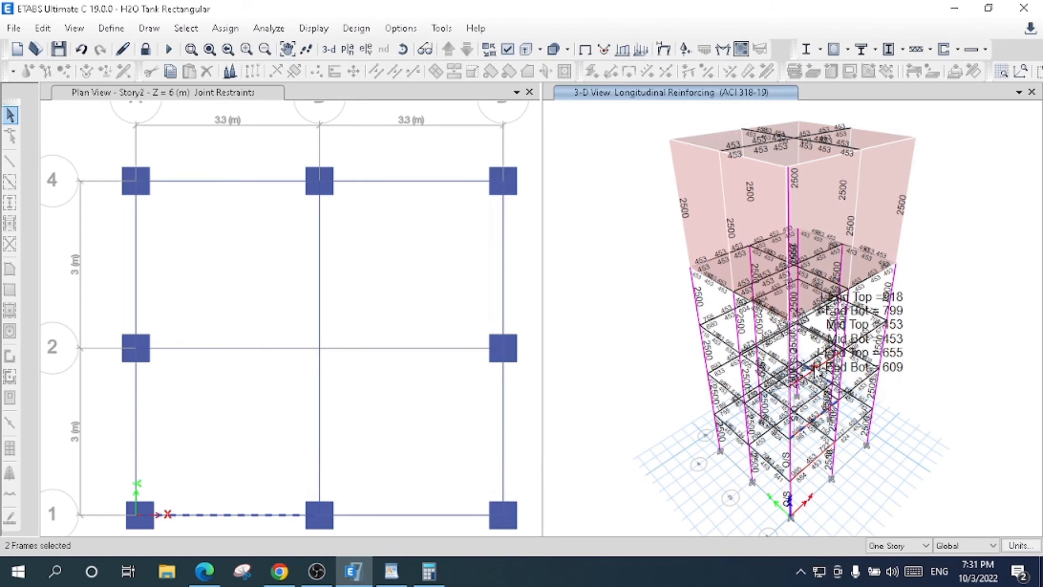
right_click(815, 371)
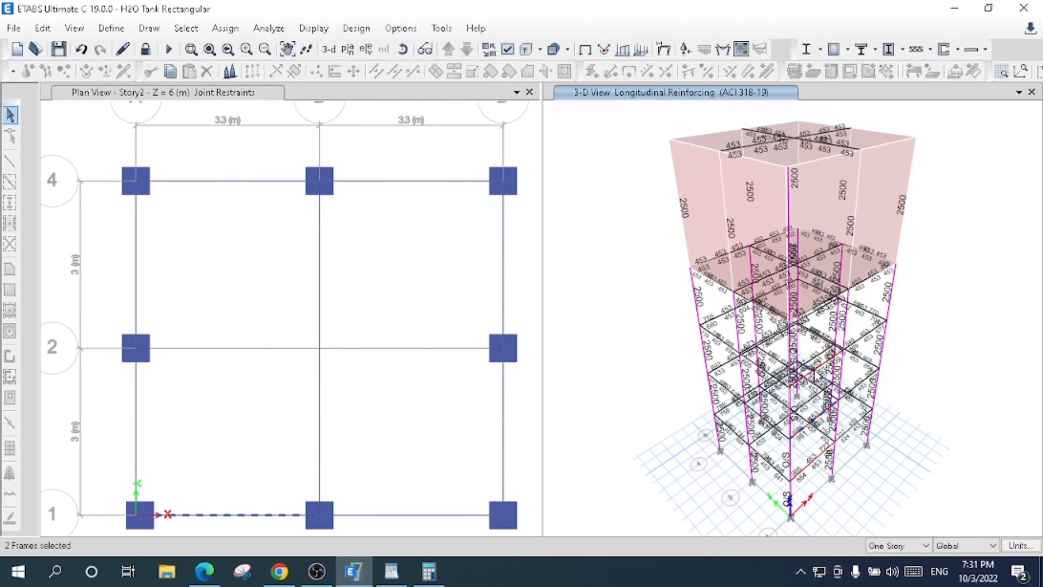
left_click(436, 414)
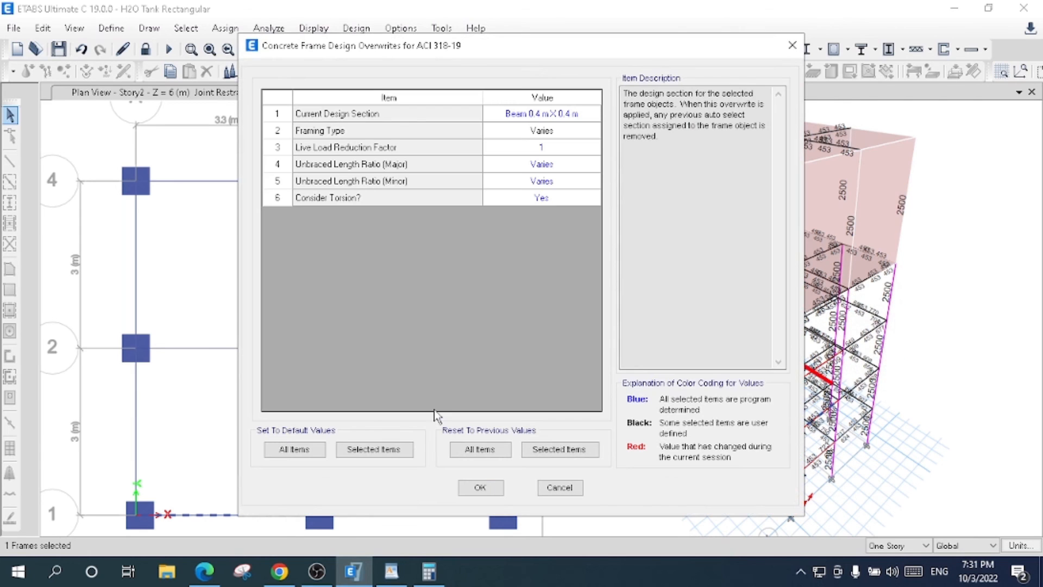
left_click(548, 132)
left_click(548, 131)
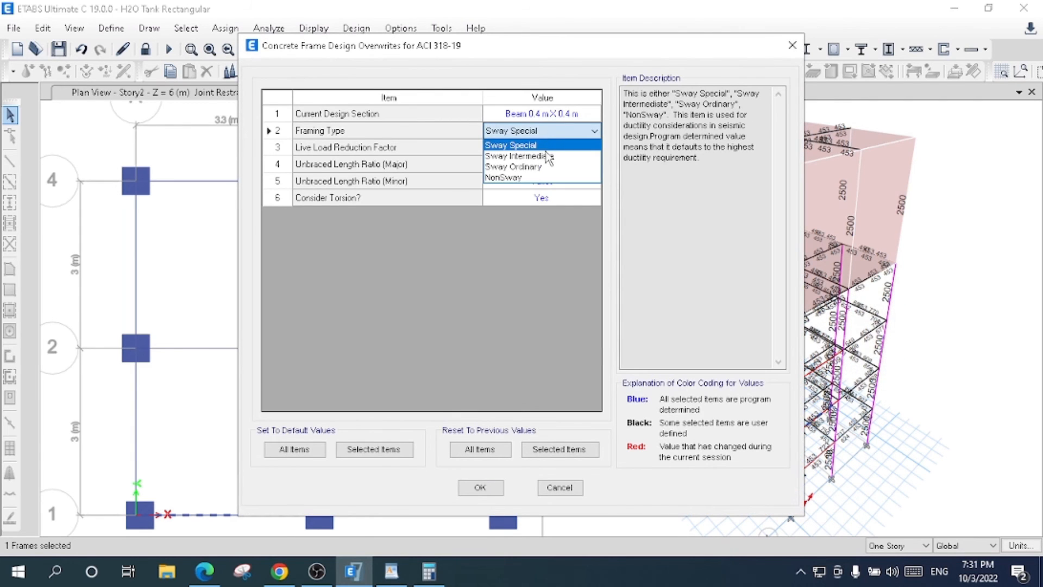
left_click(548, 156)
left_click(491, 478)
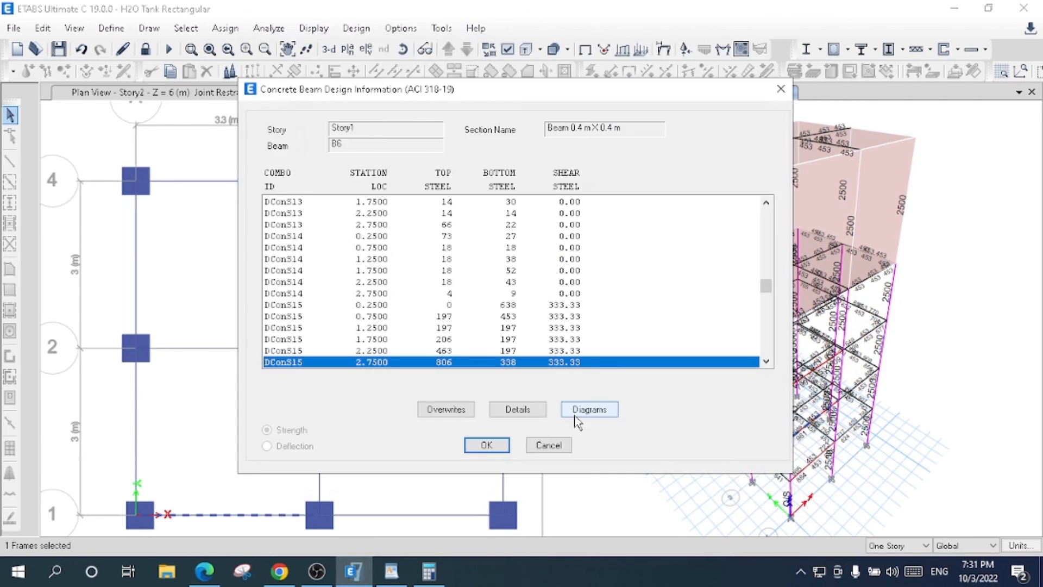
left_click(488, 444)
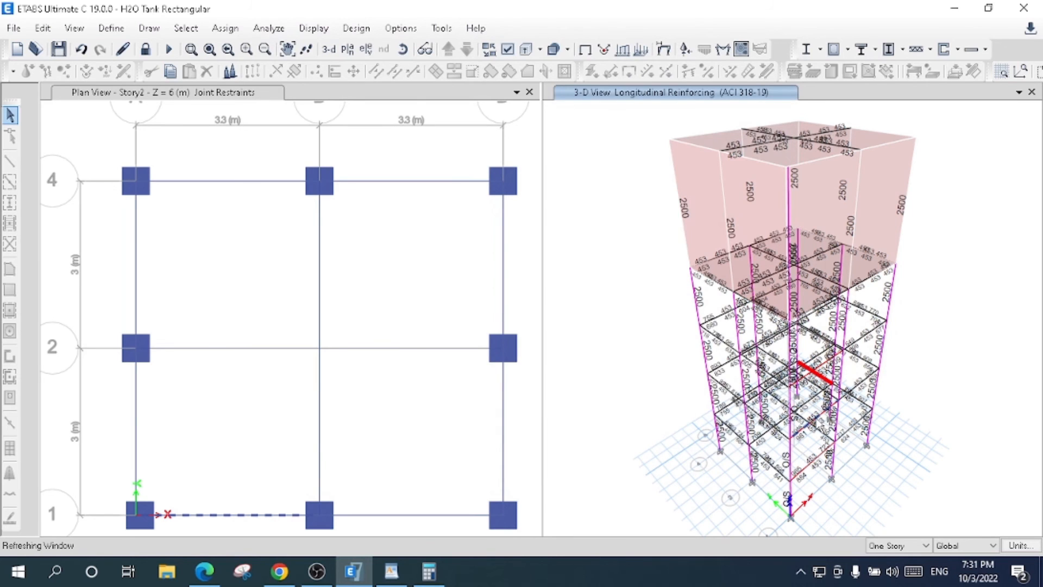
- Check the design information and framing type overwrite of Story3 beam B7
mouse_move(813, 372)
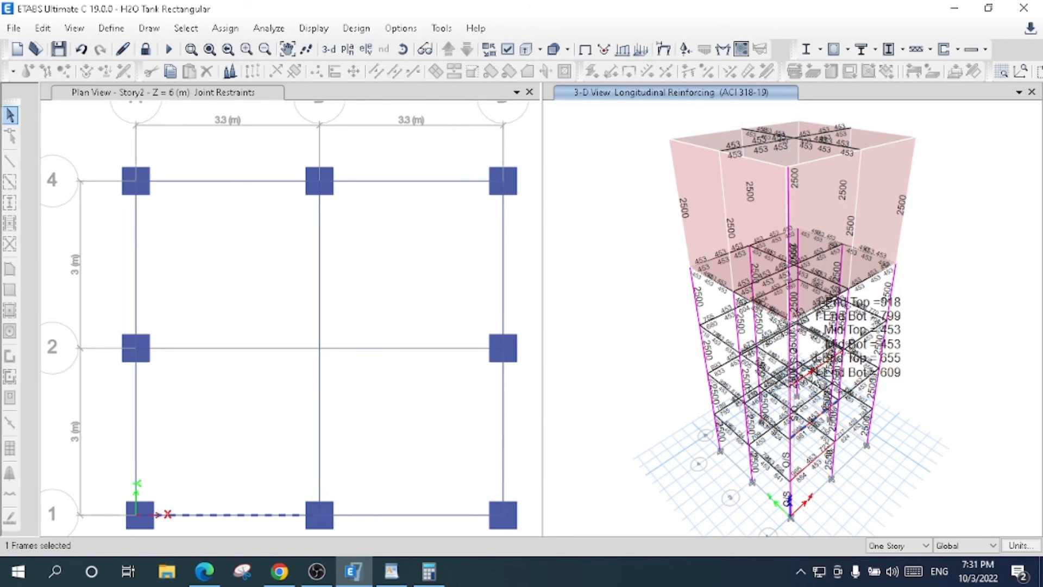
left_click(808, 375)
right_click(809, 374)
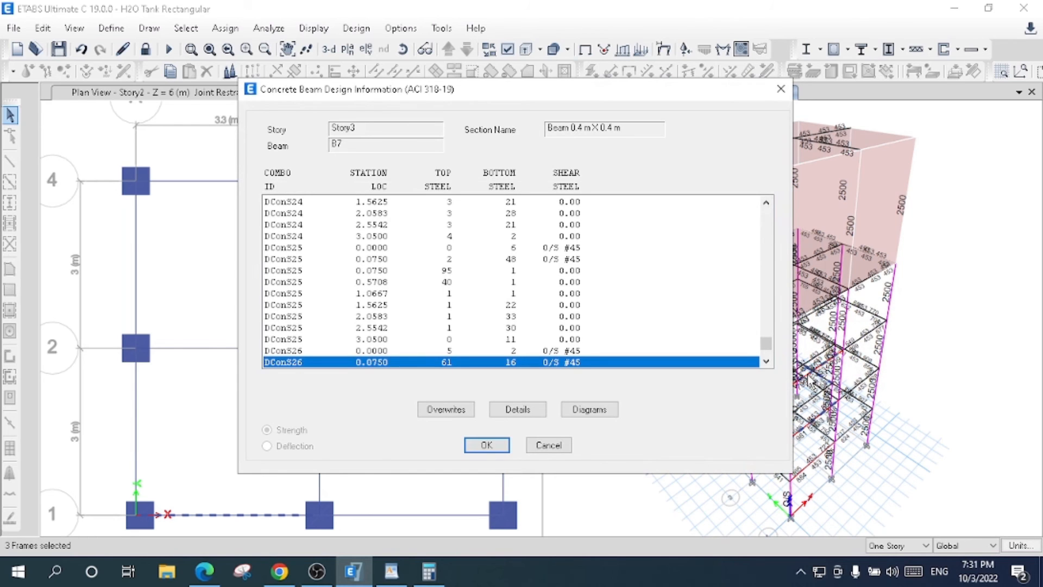
left_click(444, 409)
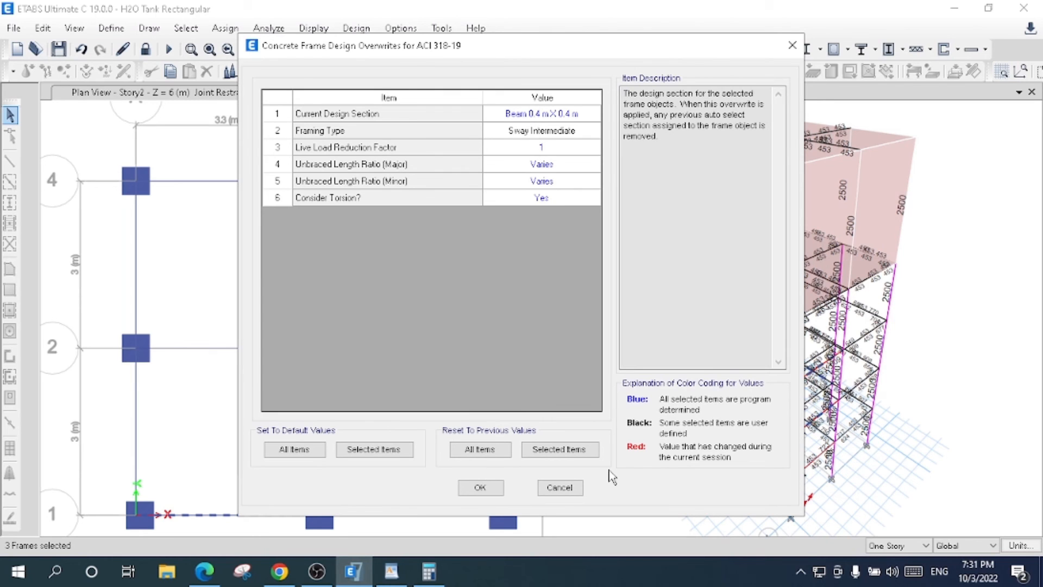
left_click(480, 488)
left_click(490, 443)
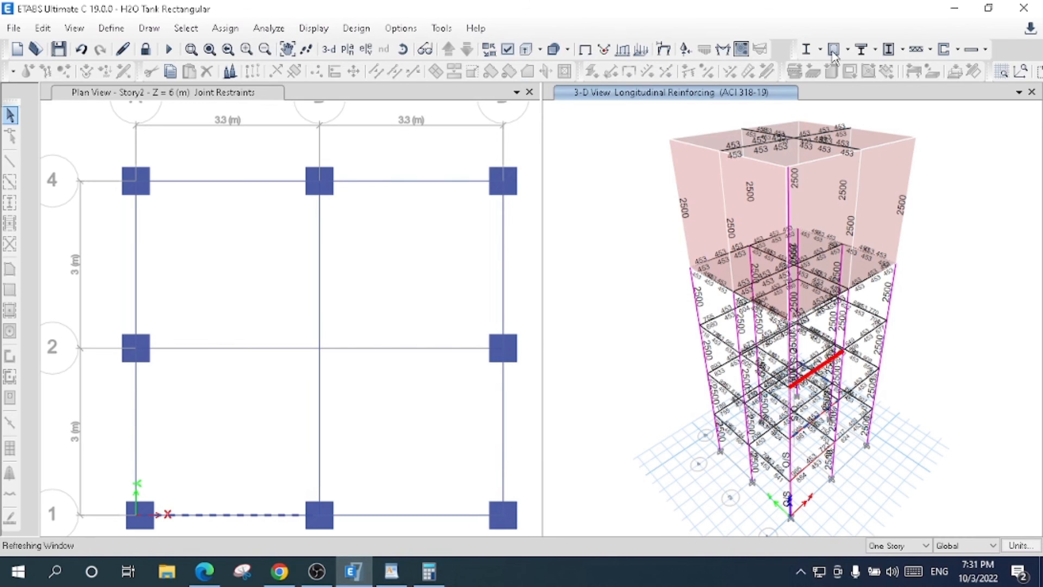
left_click(834, 52)
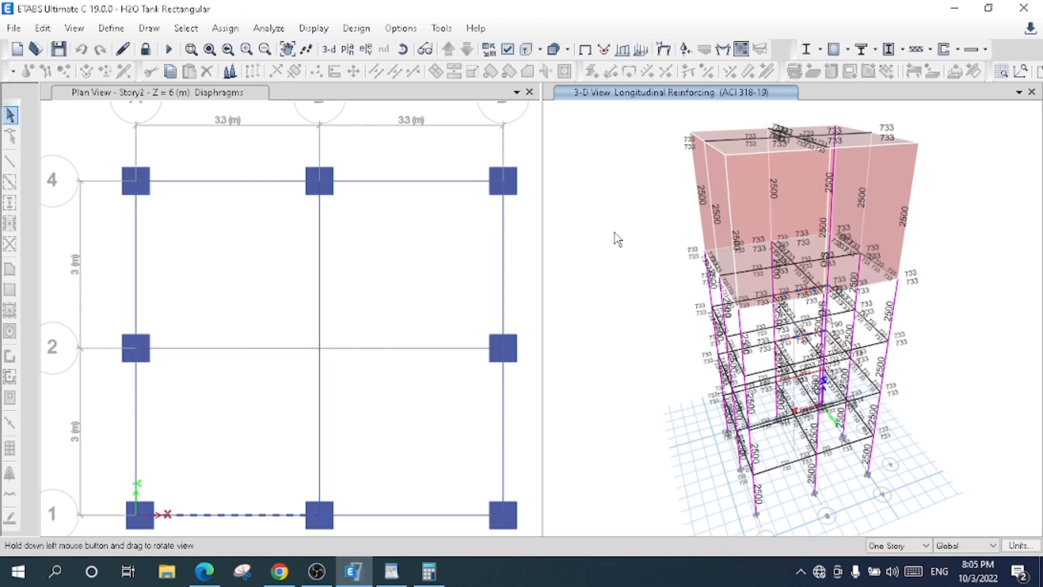
- Review the defined frame sections and the property data of section Beam 0.50 x 0.50 without changing them
left_click(100, 32)
mouse_move(149, 73)
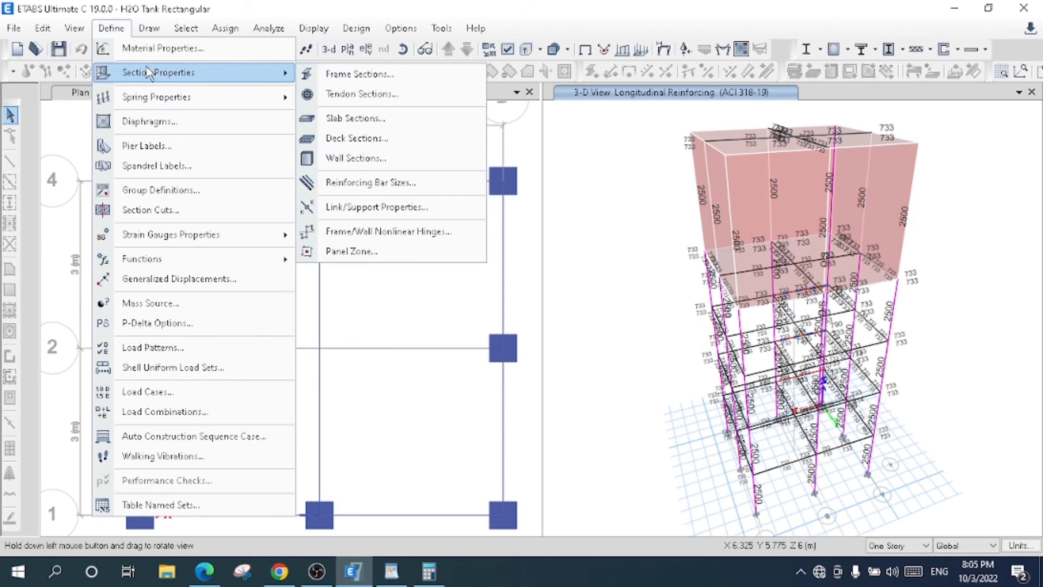
left_click(360, 76)
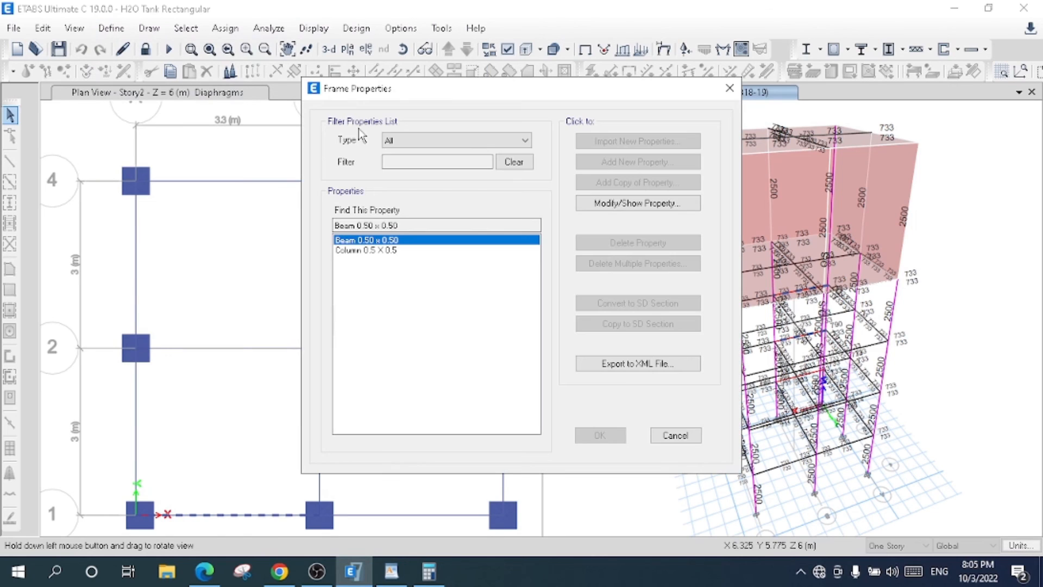
left_click(380, 251)
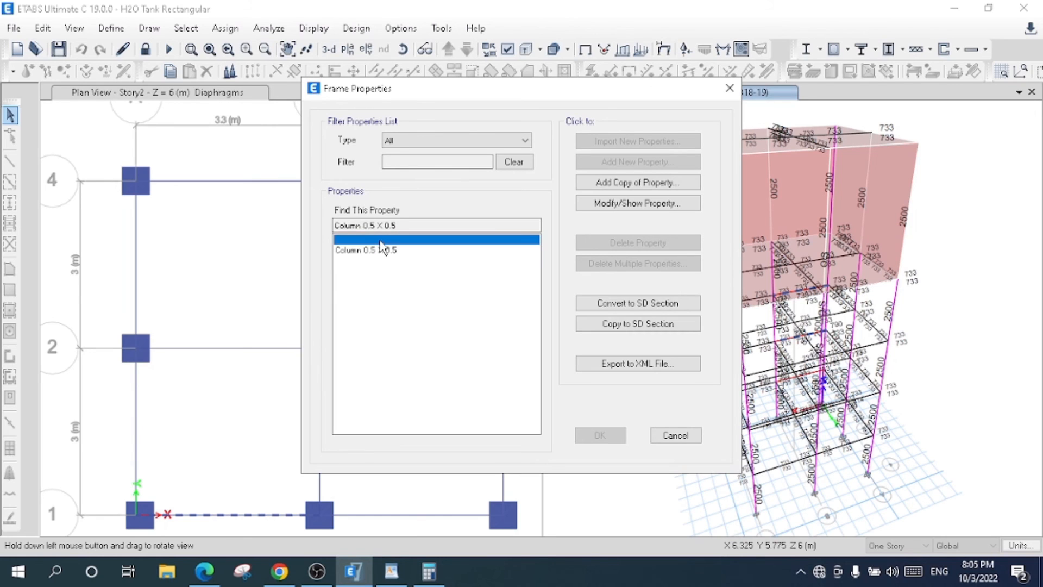
left_click(381, 241)
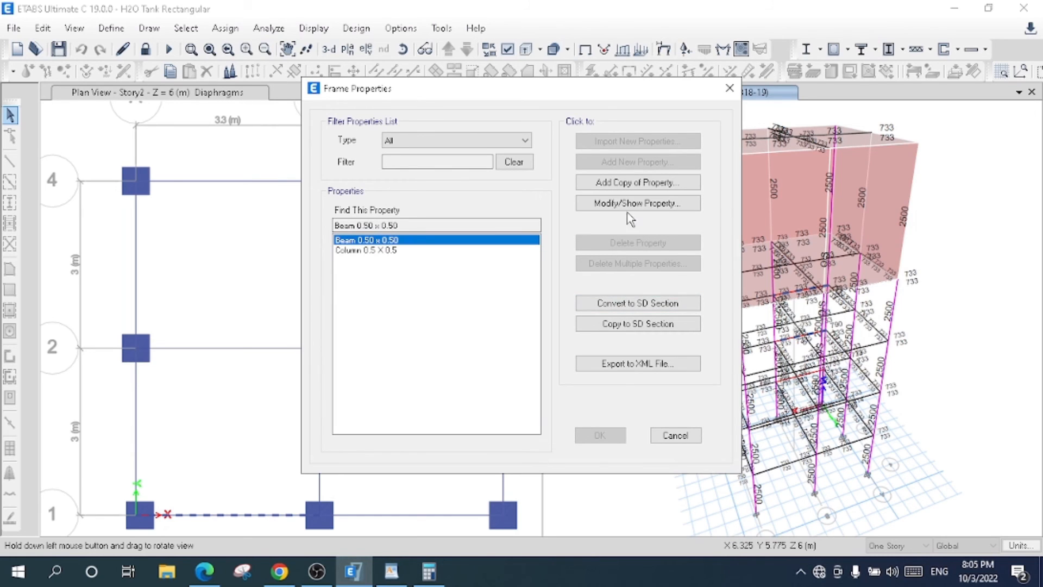
left_click(606, 215)
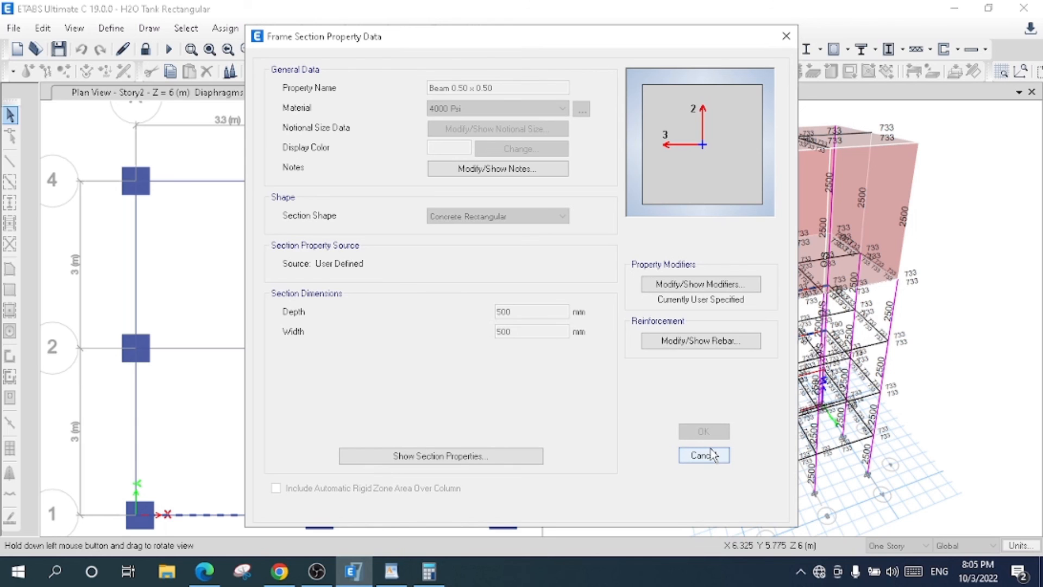
left_click(786, 36)
left_click(729, 89)
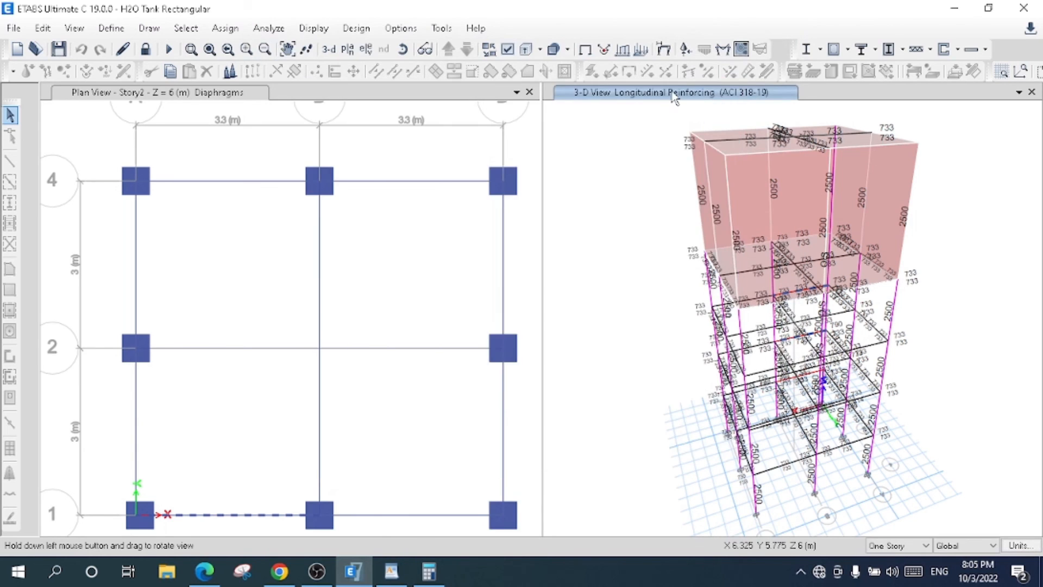
- Display the Shear 2-2 force diagram for the Dead load case on the frames in the default 3-D view
left_click(723, 49)
left_click(391, 223)
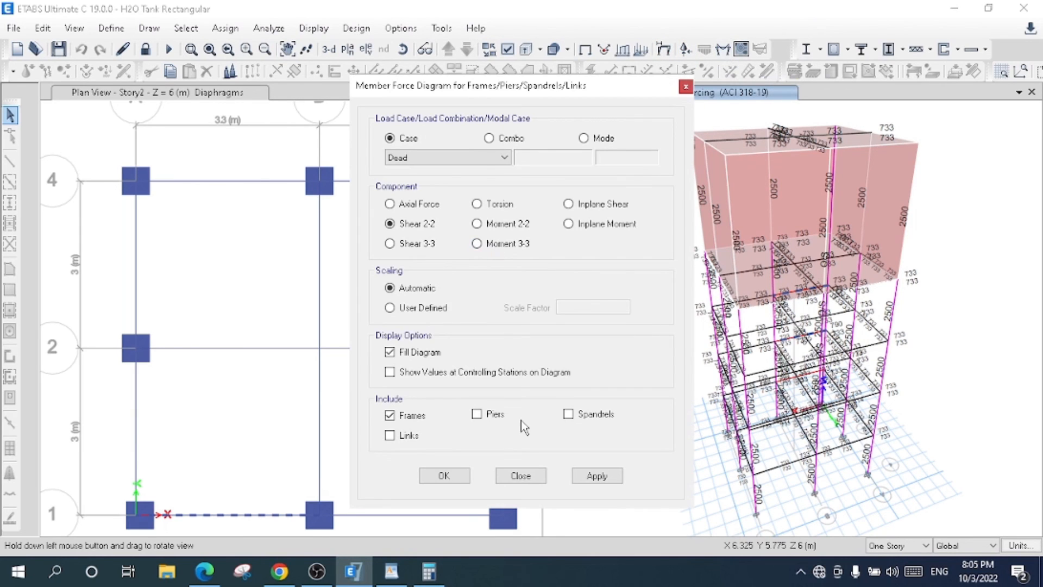
left_click(596, 476)
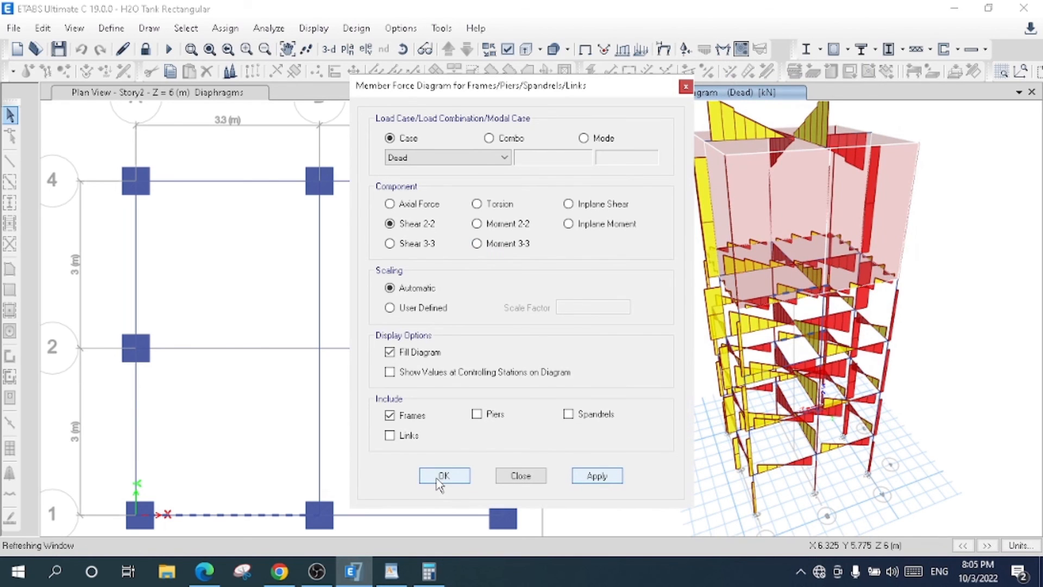
left_click(440, 477)
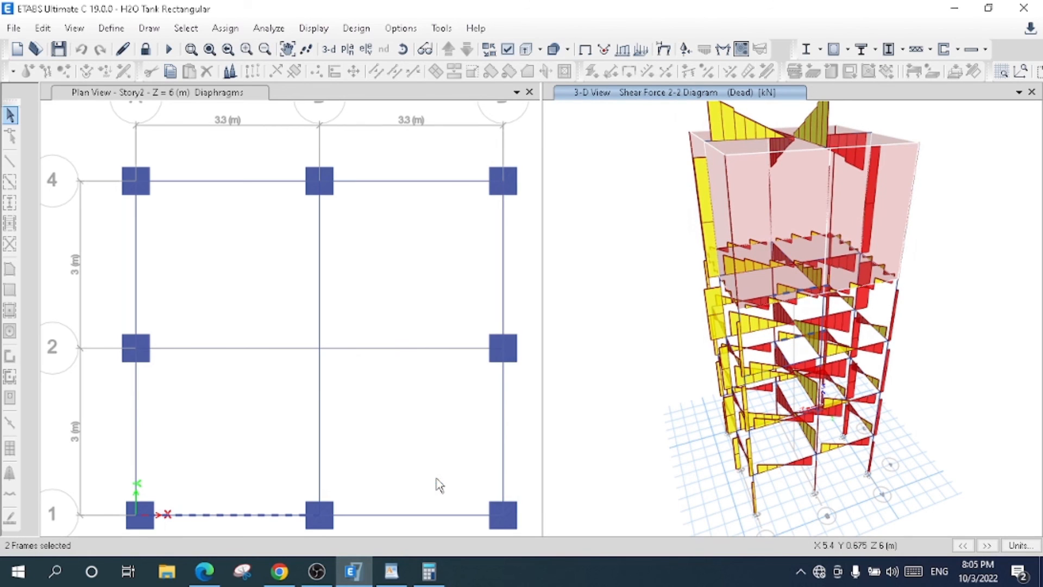
left_click(337, 52)
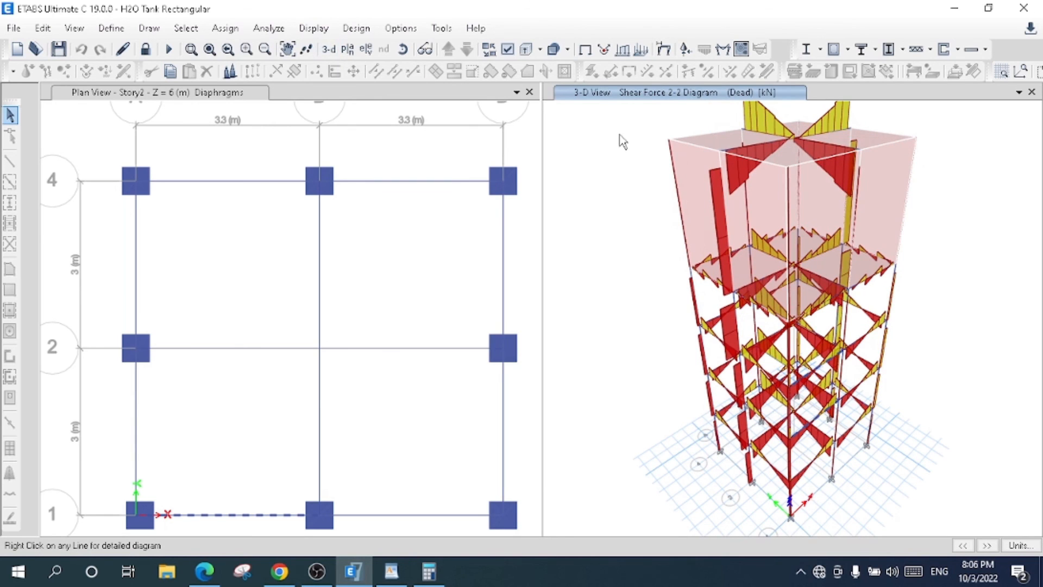
- Show values at controlling stations on the Dead load diagram and switch its component to Moment 3-3
left_click(722, 51)
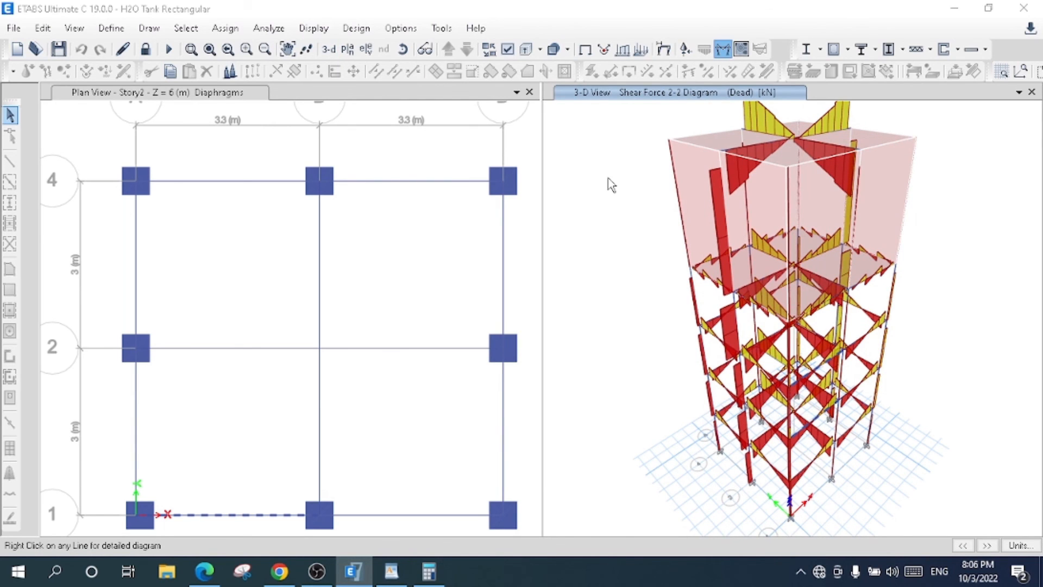
left_click(428, 375)
left_click(596, 477)
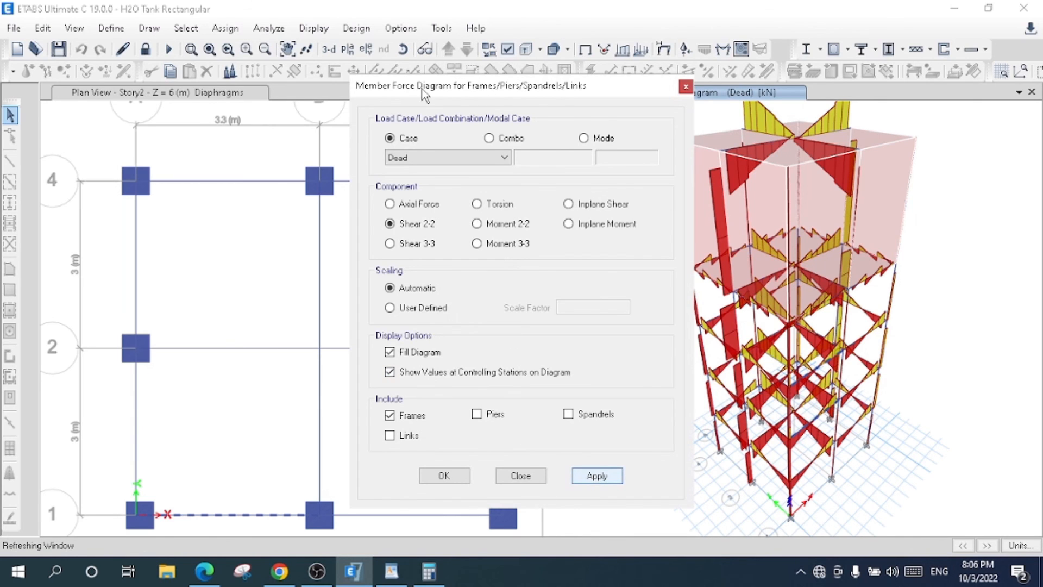
left_click_drag(423, 95, 377, 95)
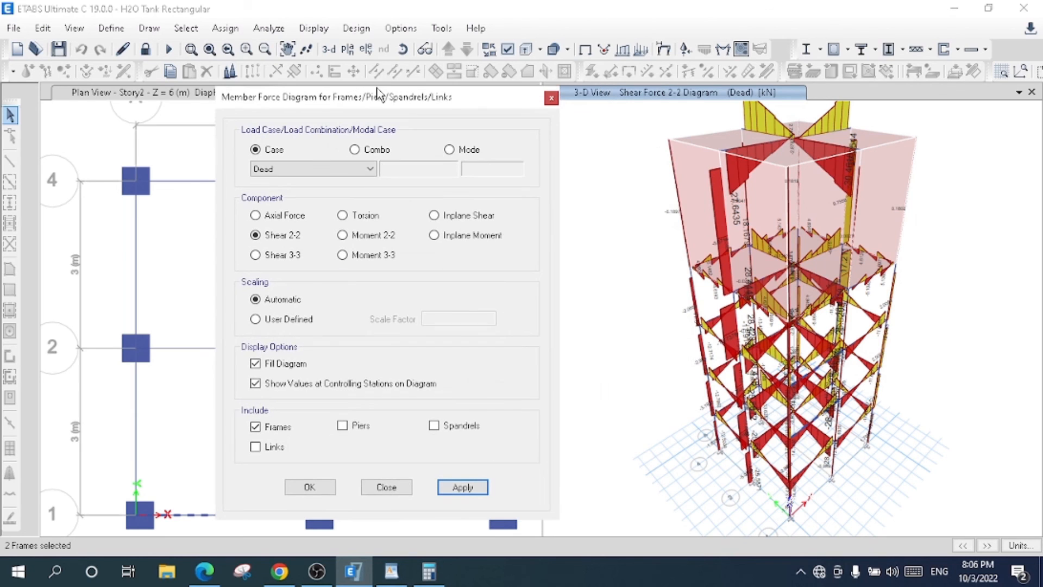
left_click(379, 256)
left_click(461, 487)
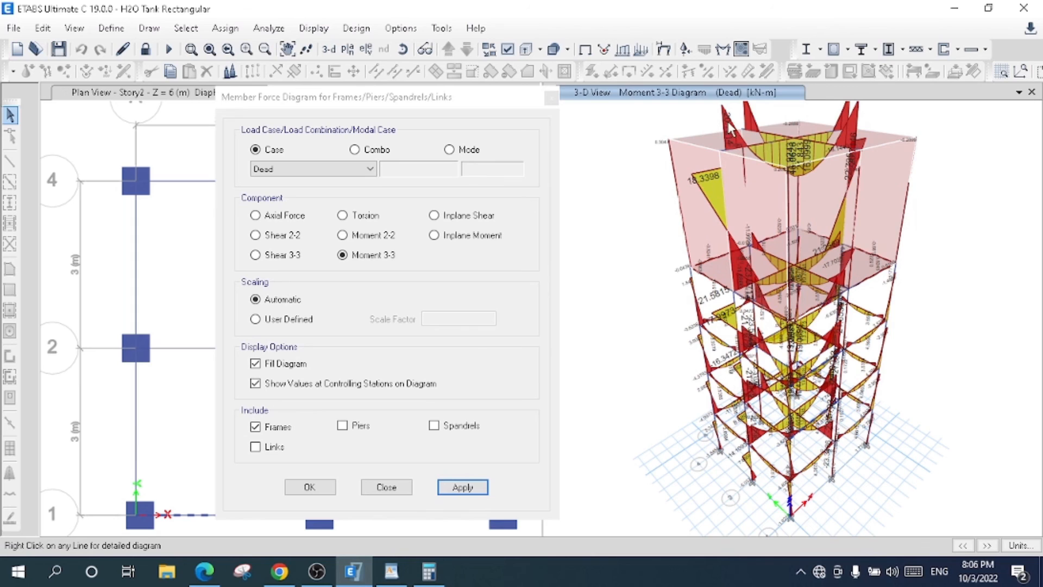
- Display the Moment 3-3 diagram for load combination DConS17
left_click(360, 152)
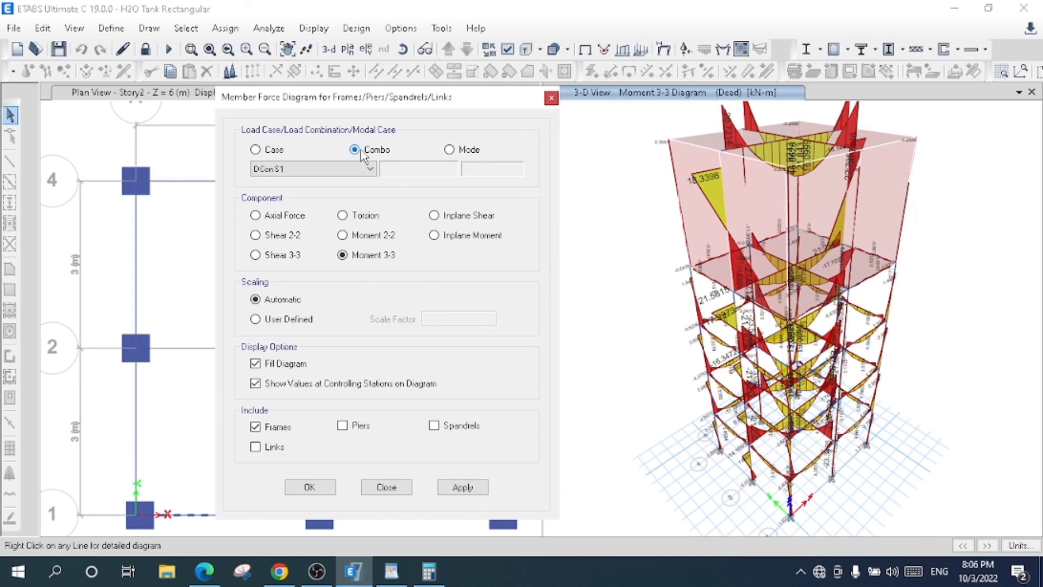
left_click(370, 168)
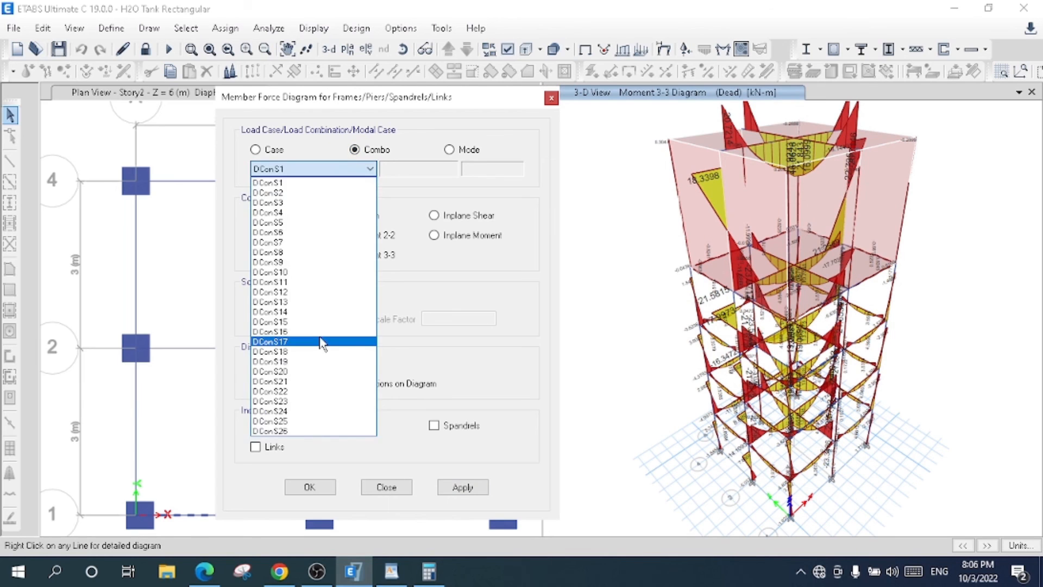
left_click(282, 345)
left_click(455, 491)
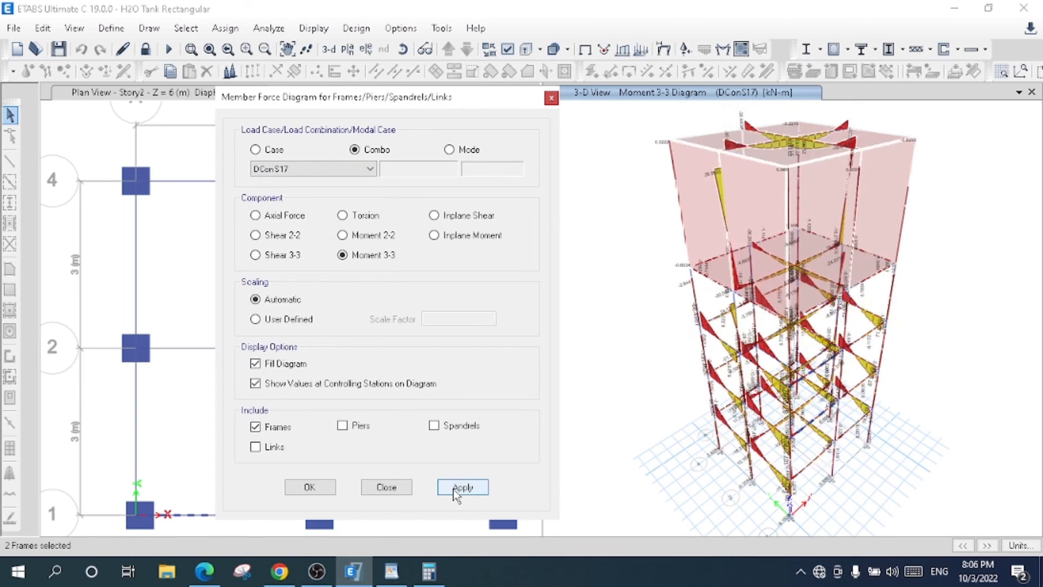
- Display the Moment 3-3 diagram for the EQ X load case
left_click(269, 149)
left_click(301, 169)
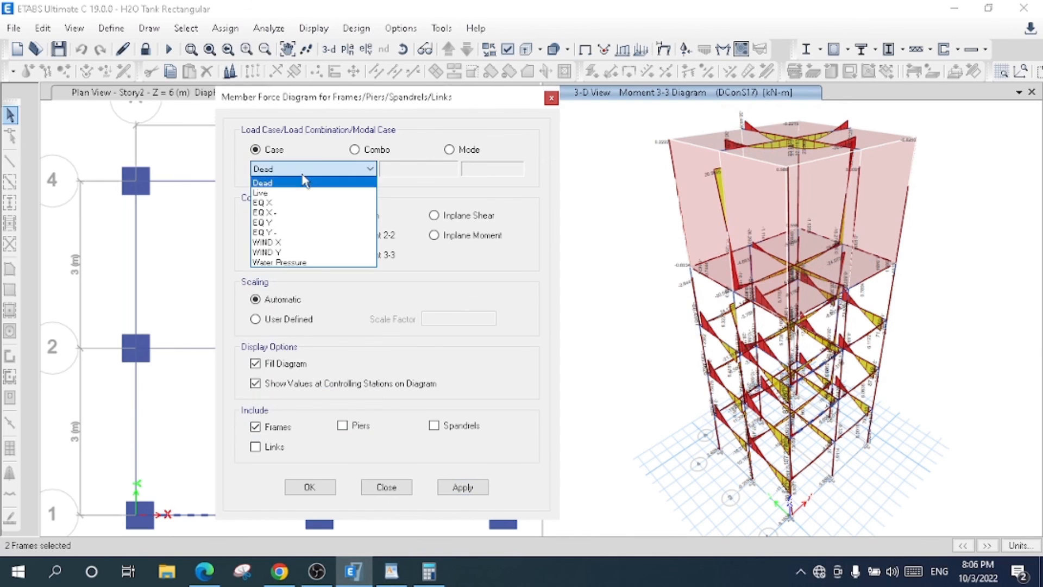
left_click(266, 202)
left_click(473, 486)
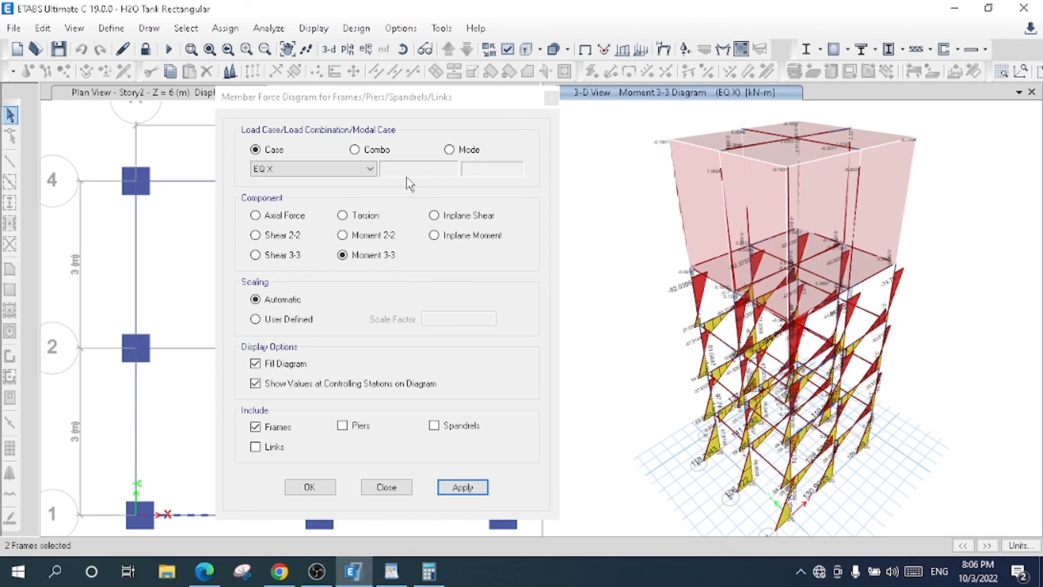
- Display the Moment 3-3 diagram for the Modal case at mode number 1, switch it to mode number 7, and close the diagram settings
left_click(449, 150)
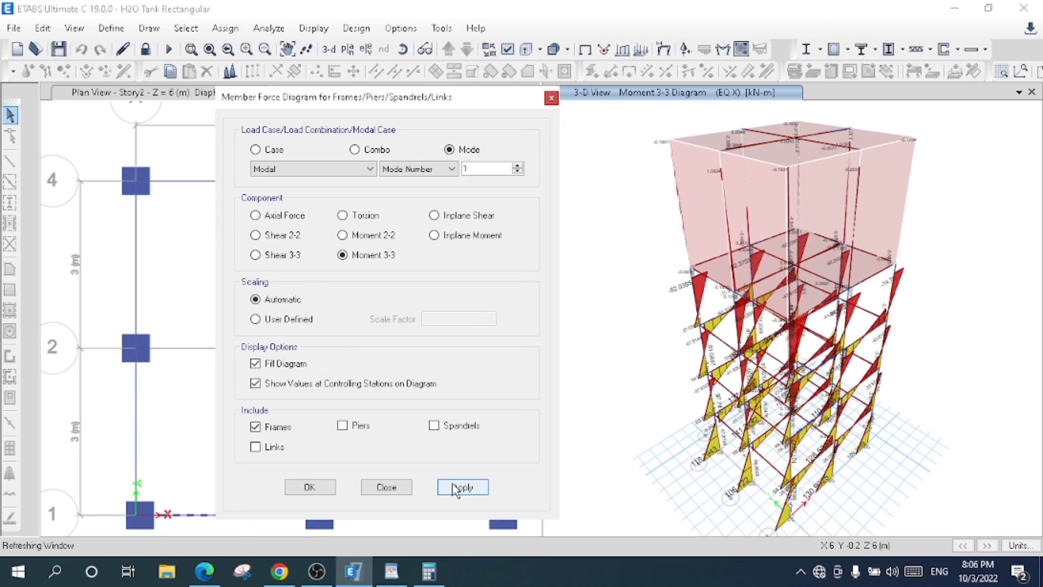
left_click(518, 166)
left_click(518, 167)
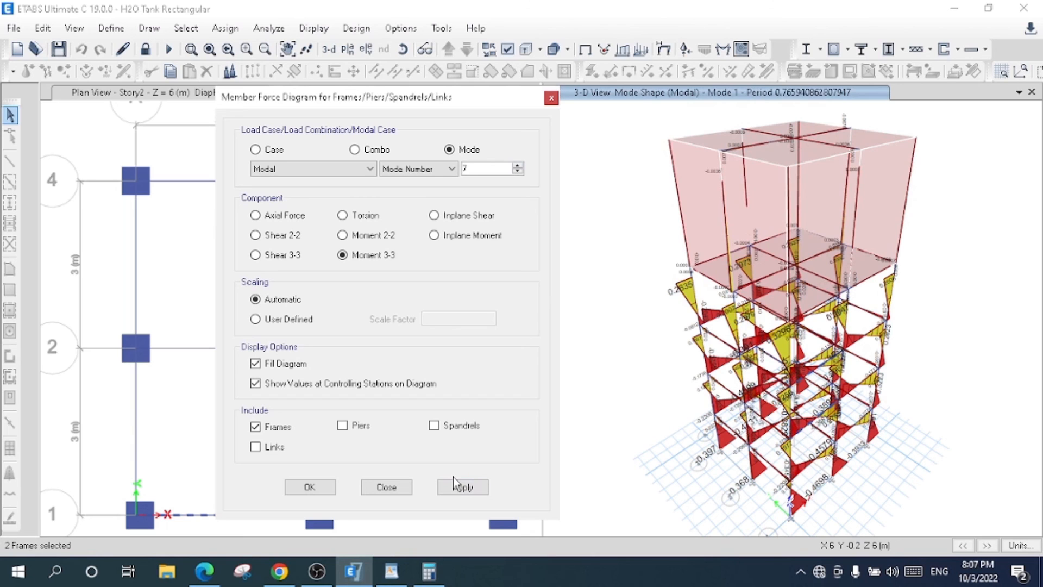
left_click(460, 489)
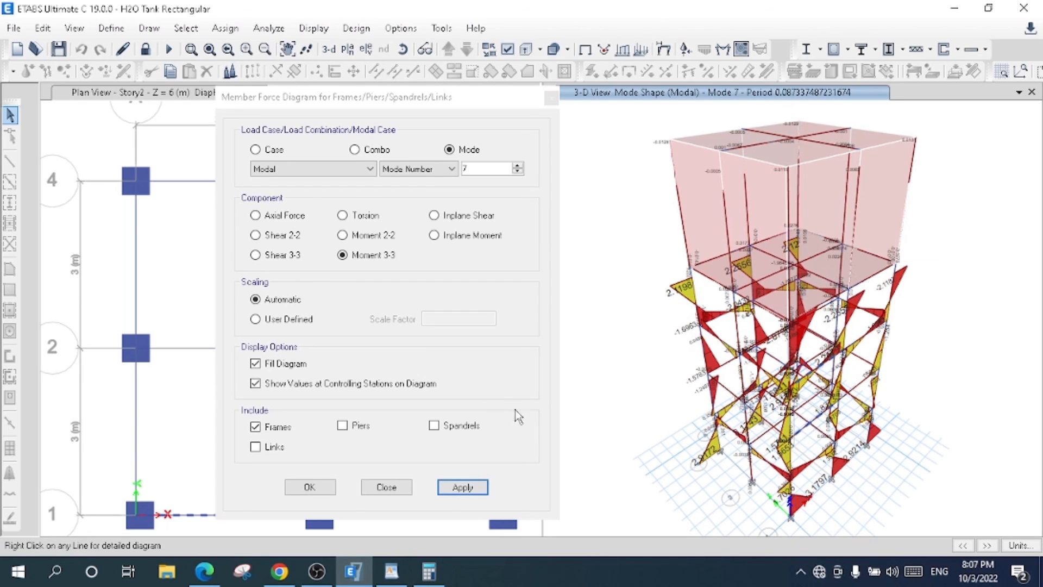
left_click(449, 407)
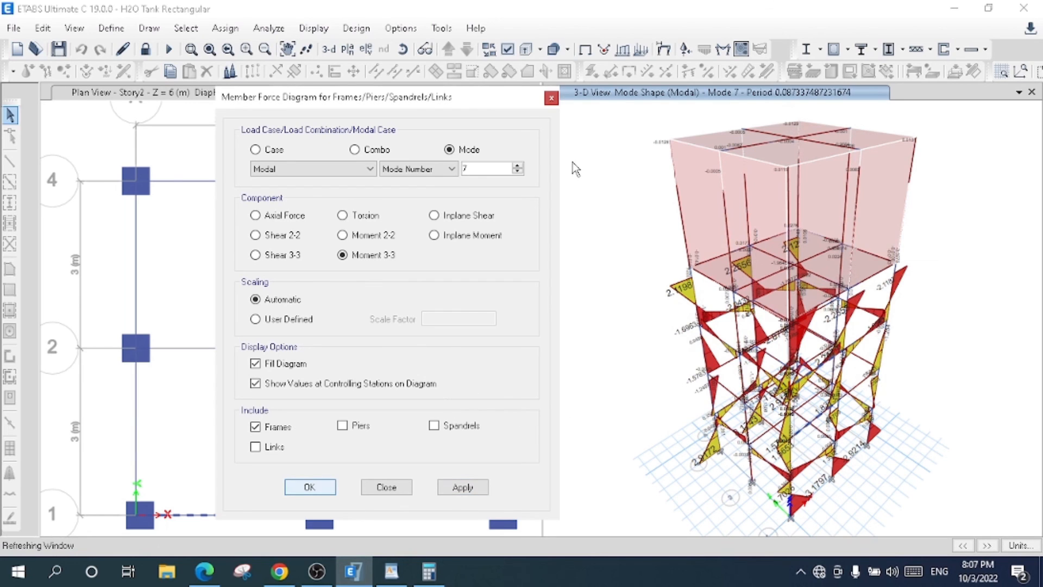
left_click(551, 98)
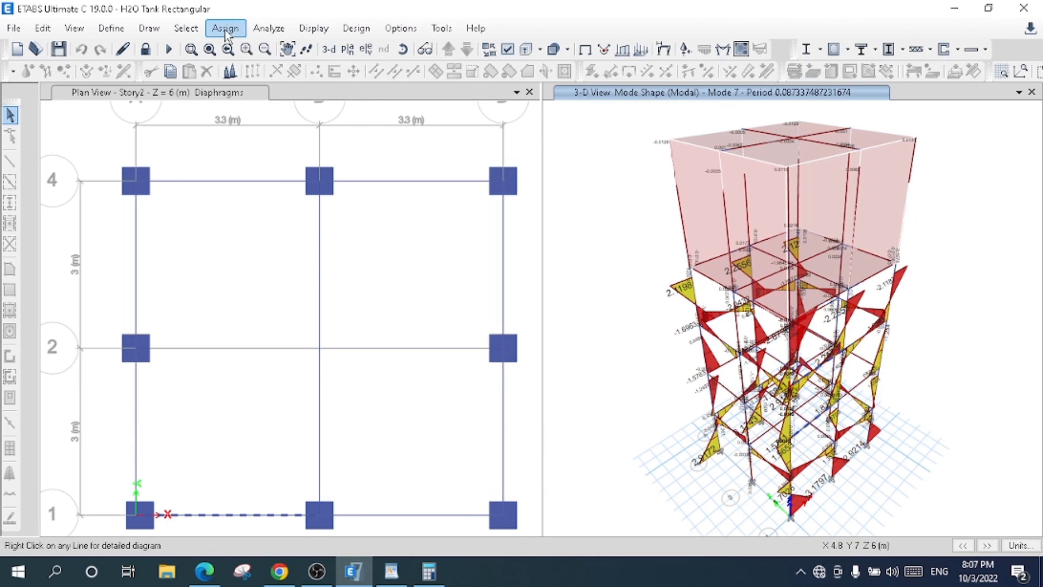
- Show the Base Reactions table from the Structure Output analysis results
left_click(308, 28)
left_click(352, 425)
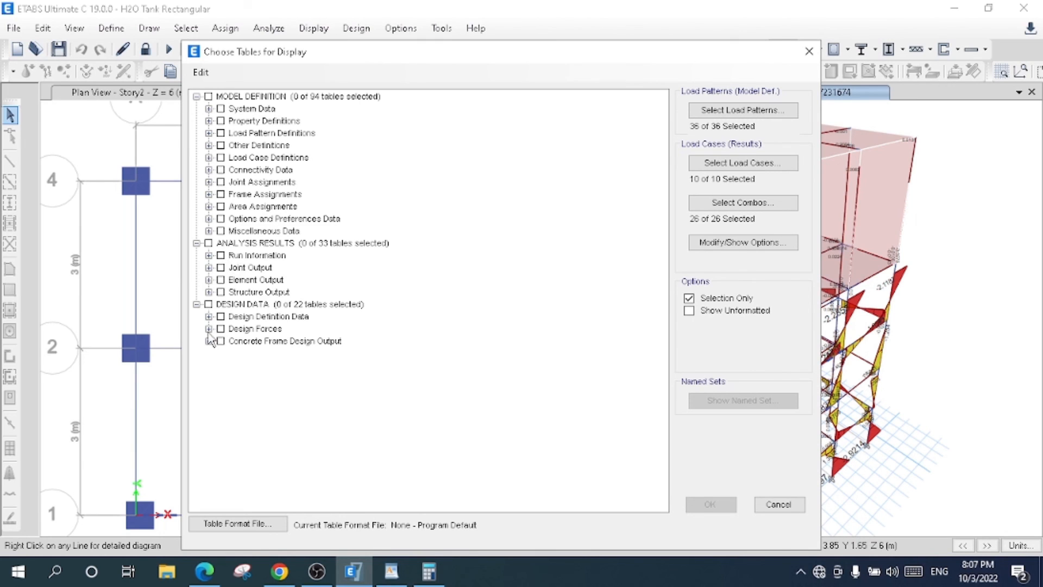
left_click(208, 330)
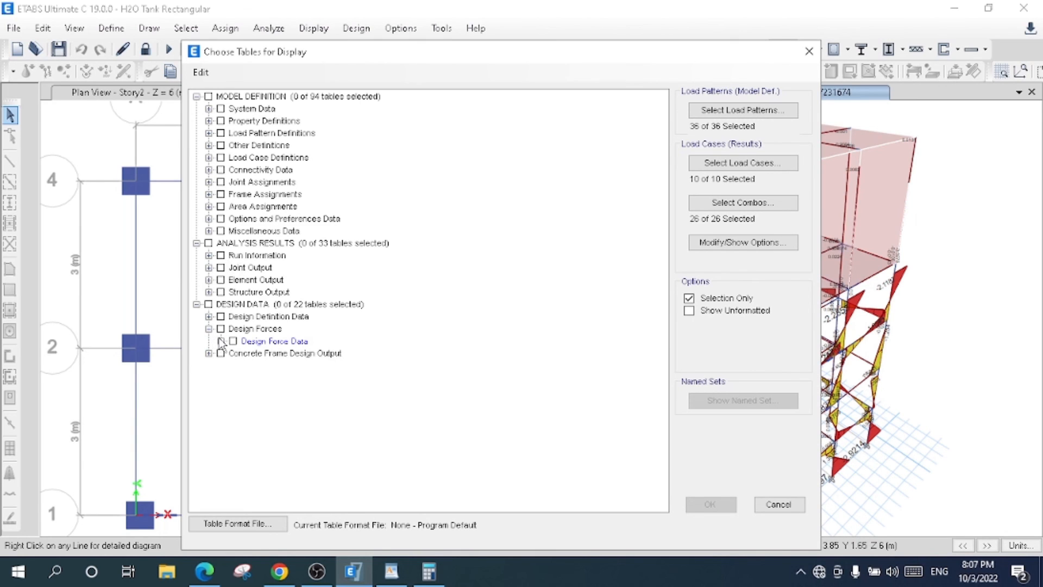
left_click(221, 341)
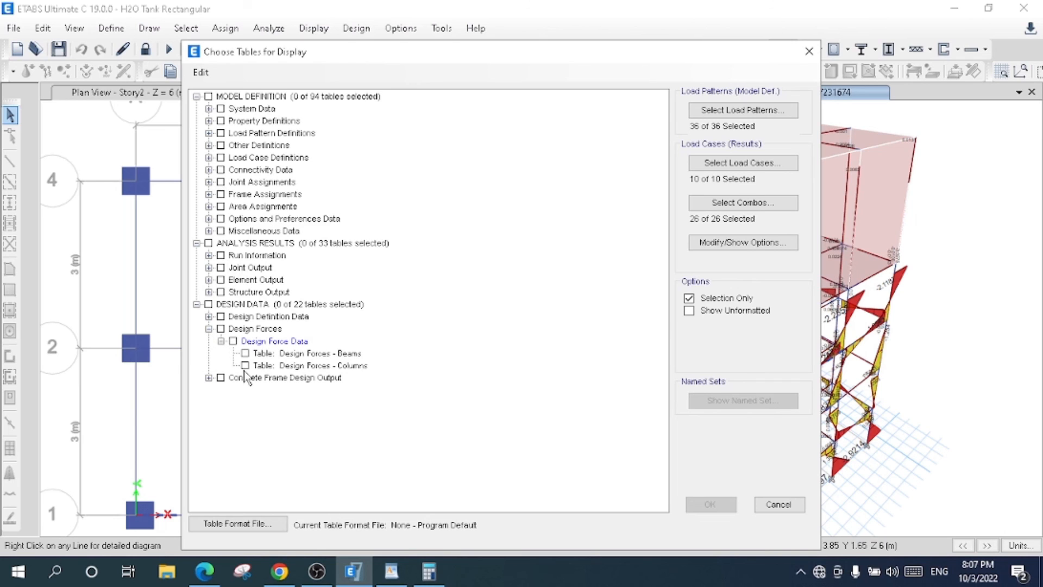
left_click(208, 316)
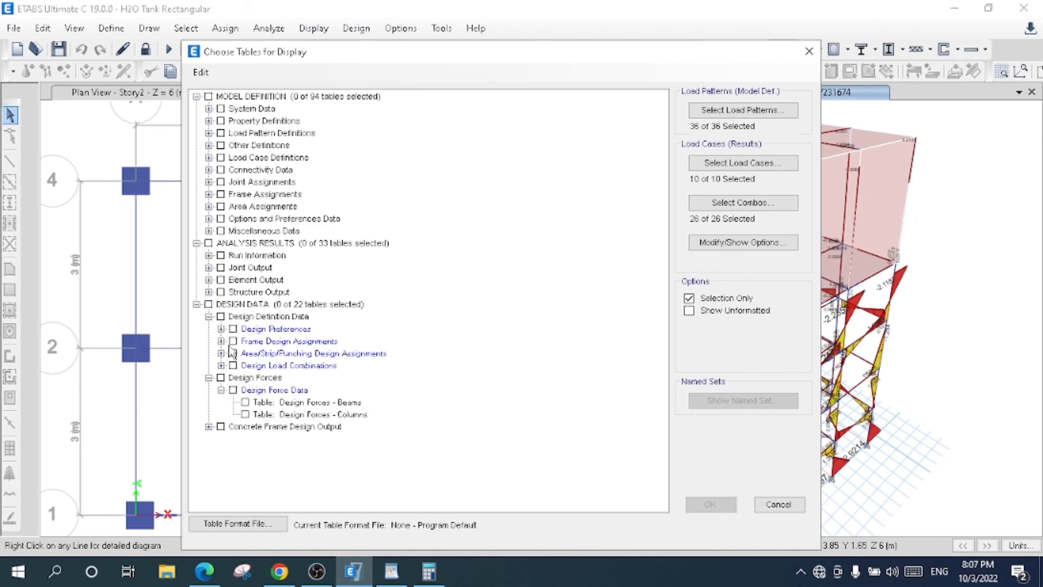
left_click(209, 292)
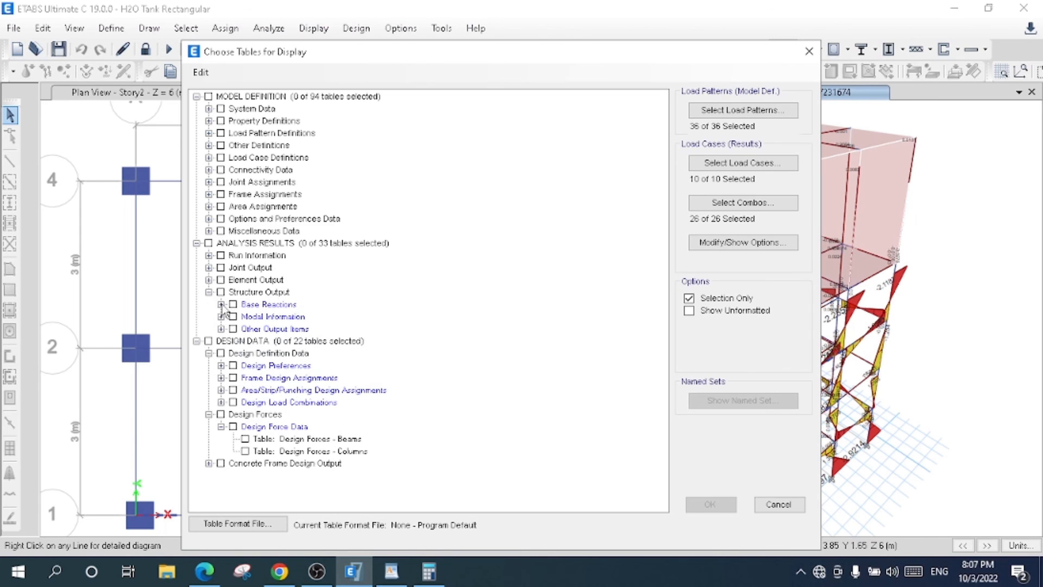
left_click(221, 304)
left_click(245, 316)
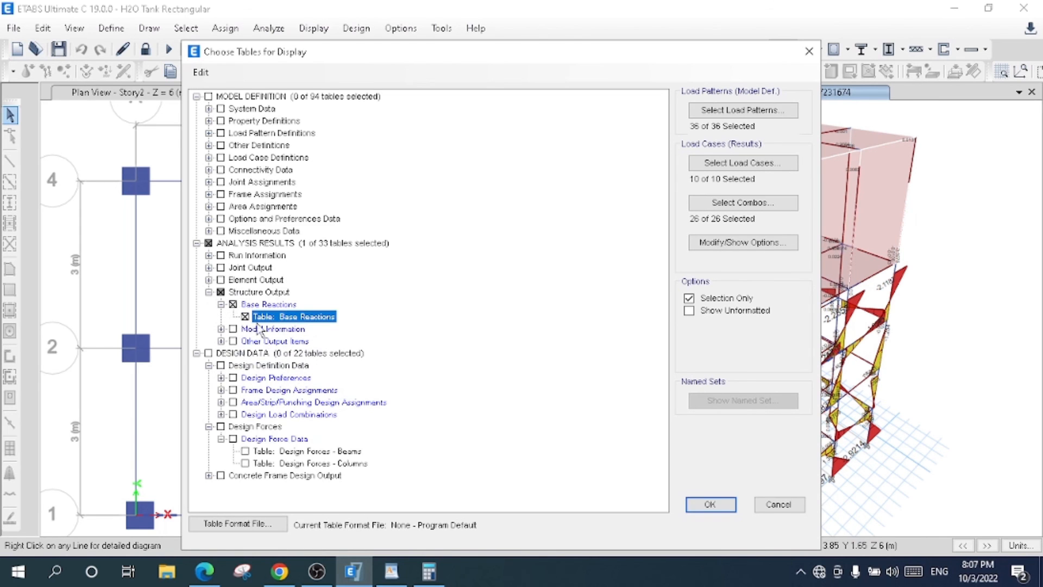
left_click(704, 504)
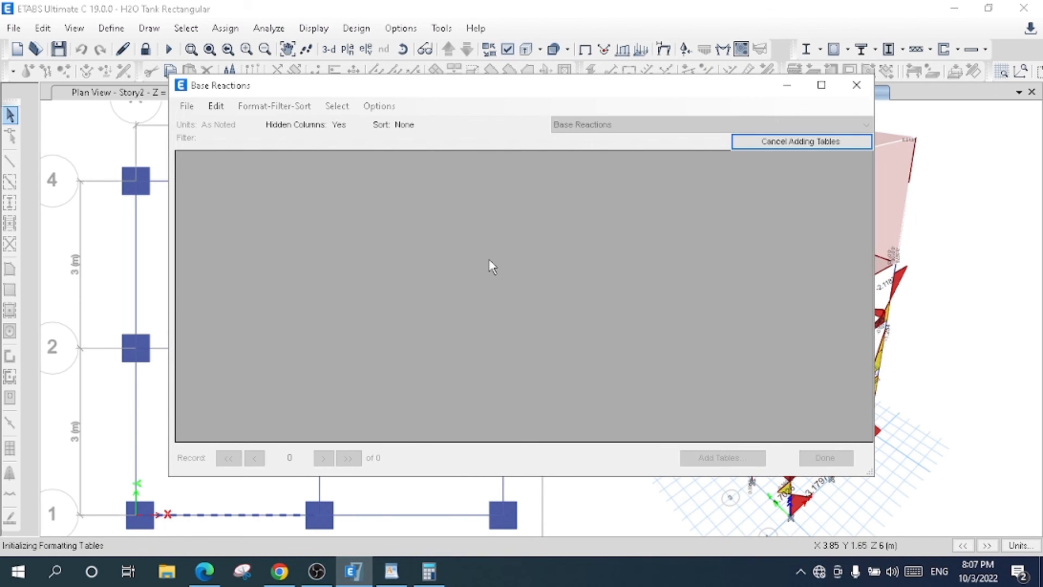
- Filter the Base Reactions table by Output Case to only EQ X and EQ Y
left_click(249, 172)
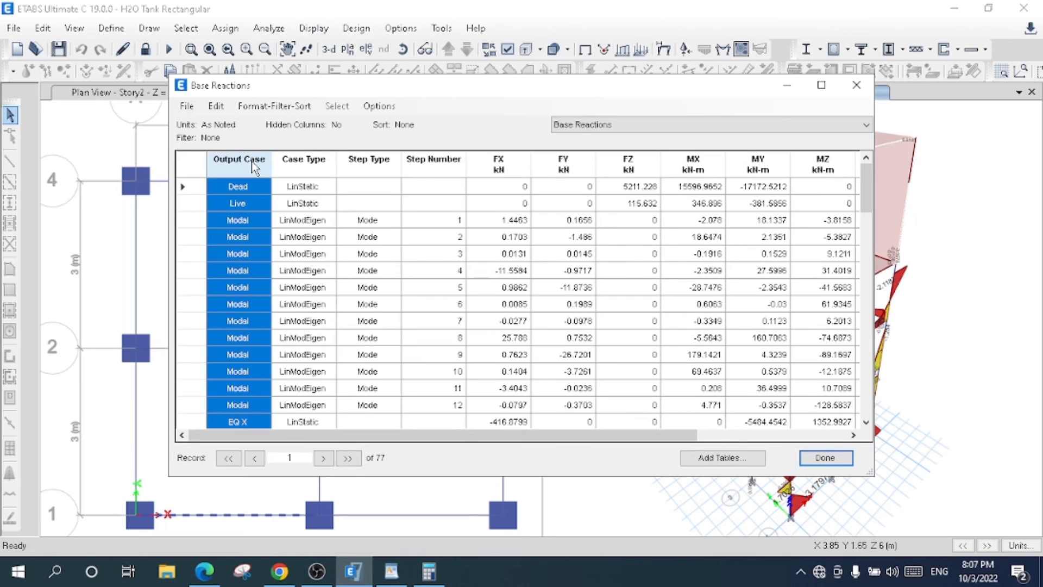
right_click(252, 161)
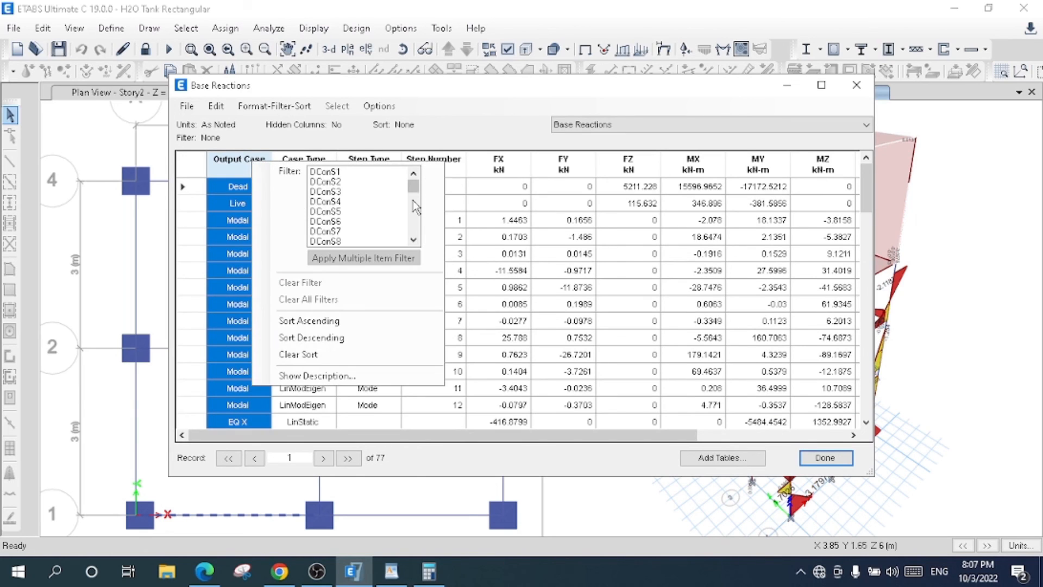
left_click_drag(413, 188, 414, 246)
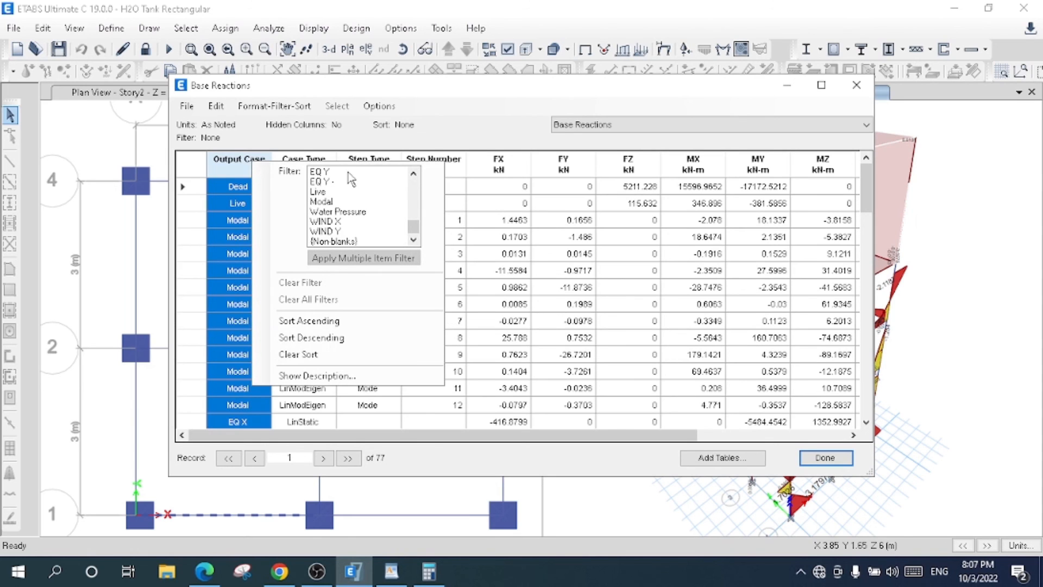
double_click(415, 174)
left_click(415, 175)
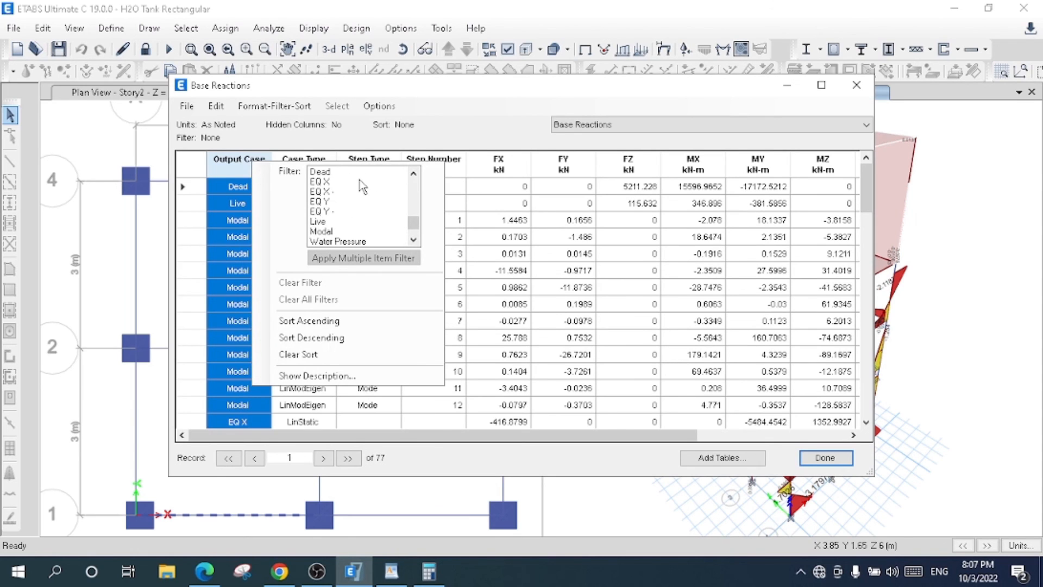
left_click(346, 182)
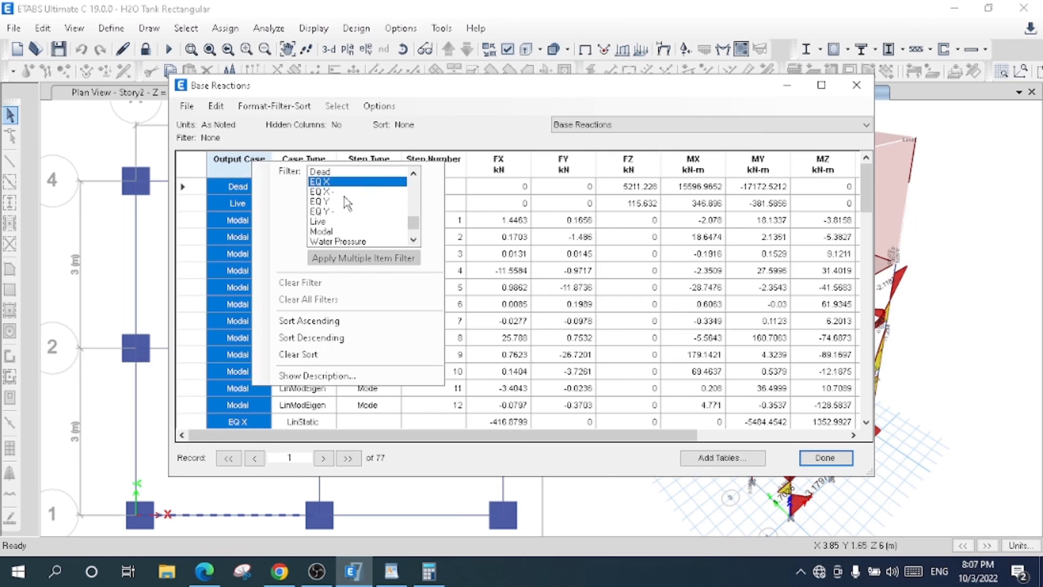
left_click(341, 202, "ctrl")
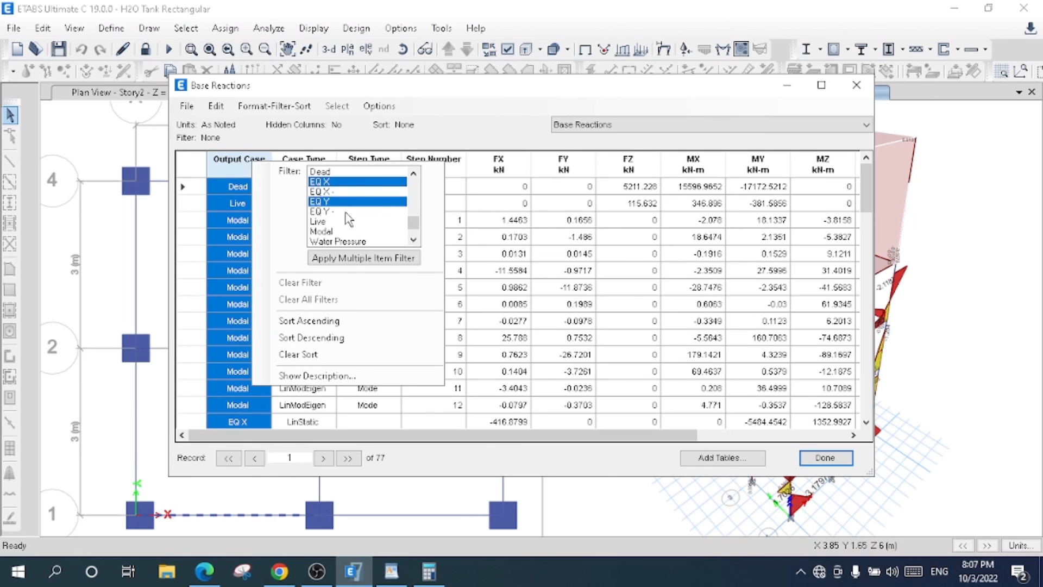
left_click(359, 259)
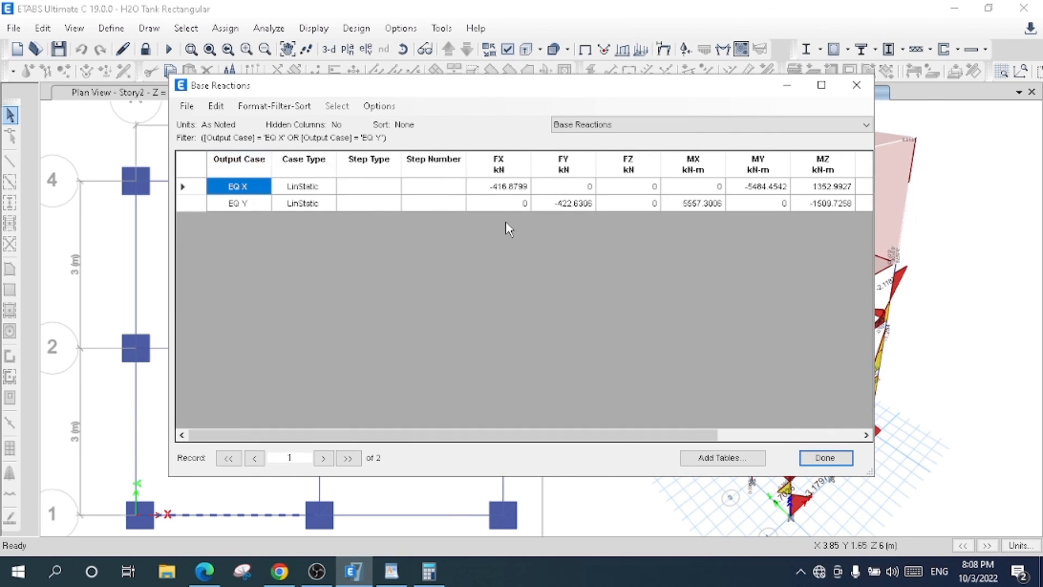
- Compare the FX base shear of EQ X with the FY base shear of EQ Y
left_click(505, 189)
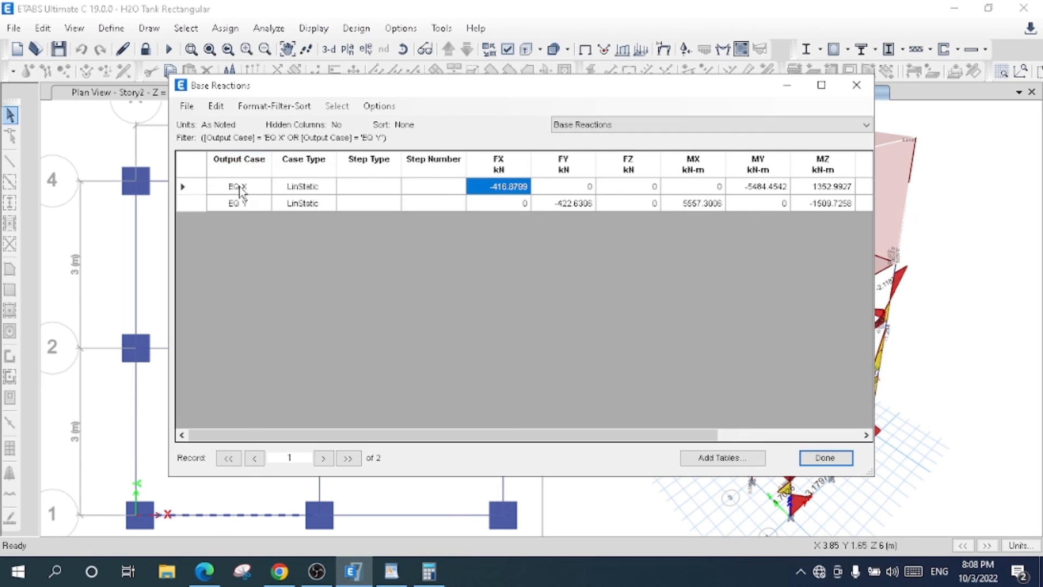
left_click(572, 205)
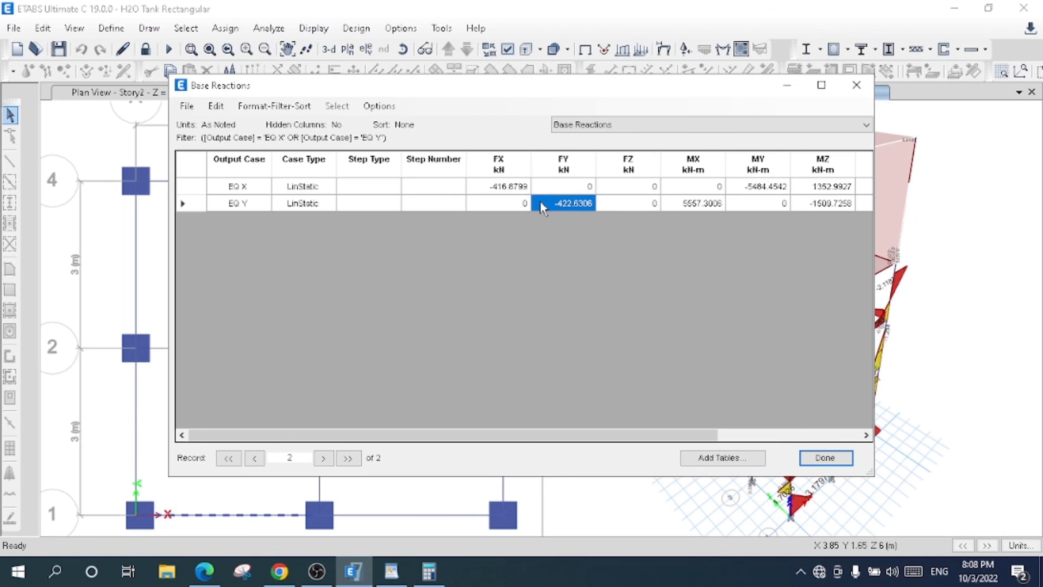
left_click(513, 190)
left_click(568, 208)
left_click(528, 190)
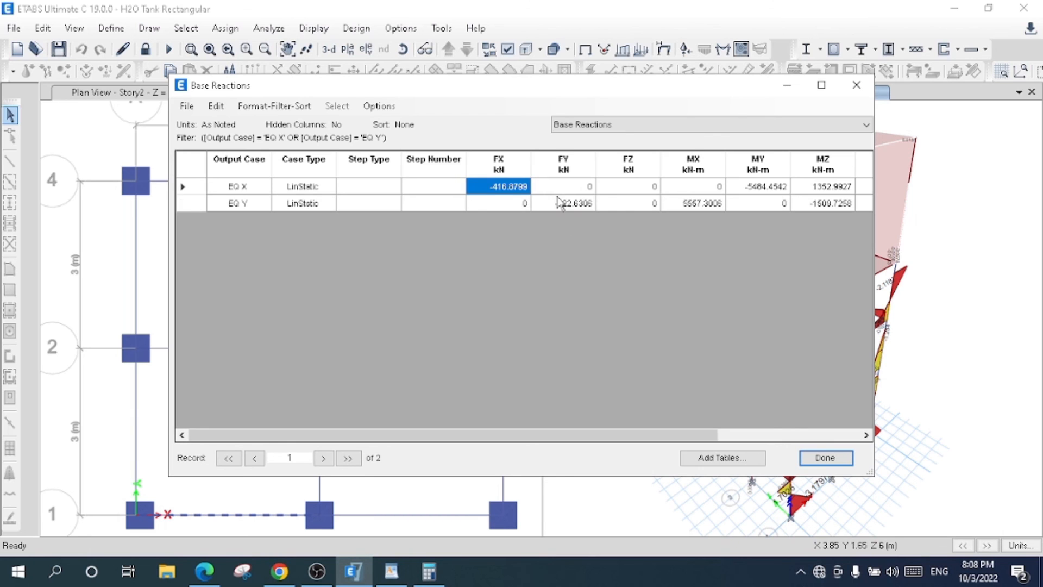
left_click(573, 206)
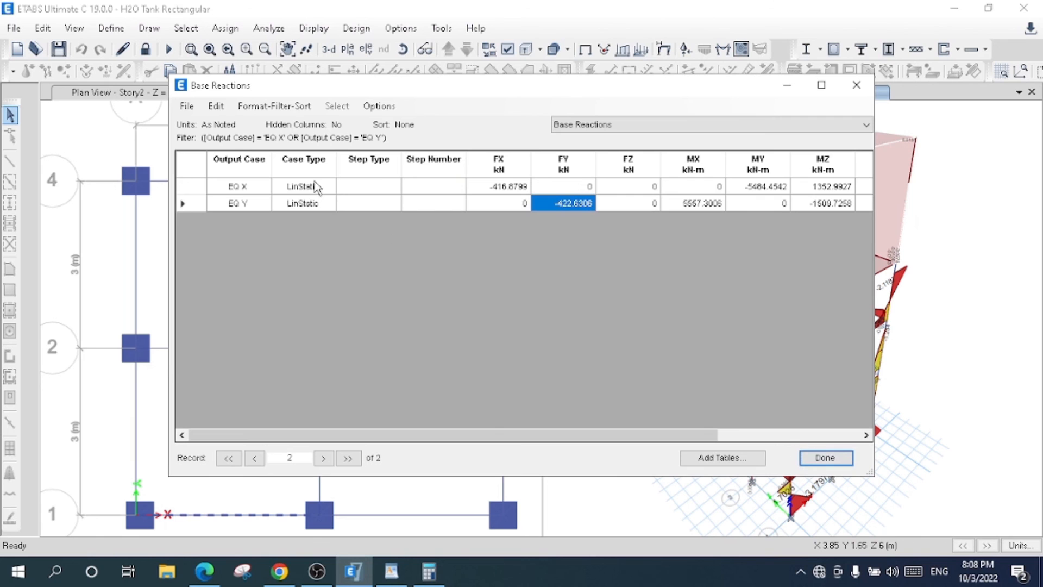
- Export the filtered Base Reactions table to Excel and close the table
left_click(187, 106)
mouse_move(198, 124)
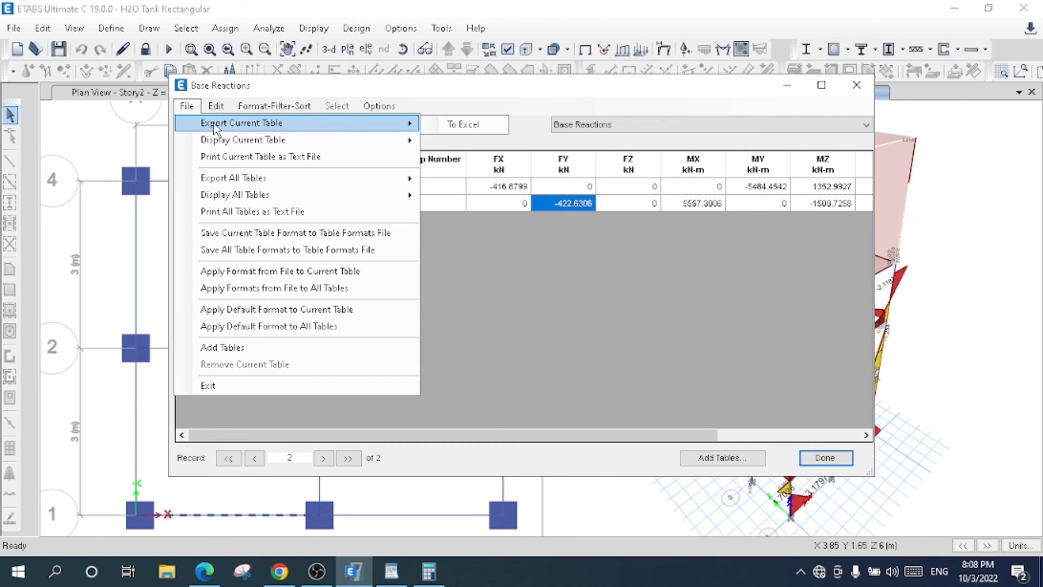
left_click(476, 127)
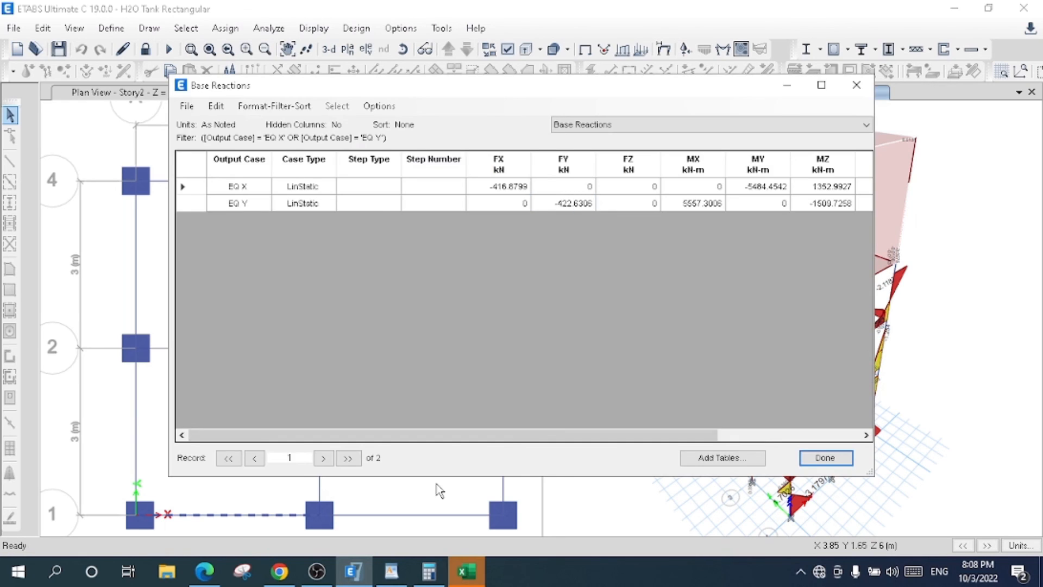
left_click(825, 458)
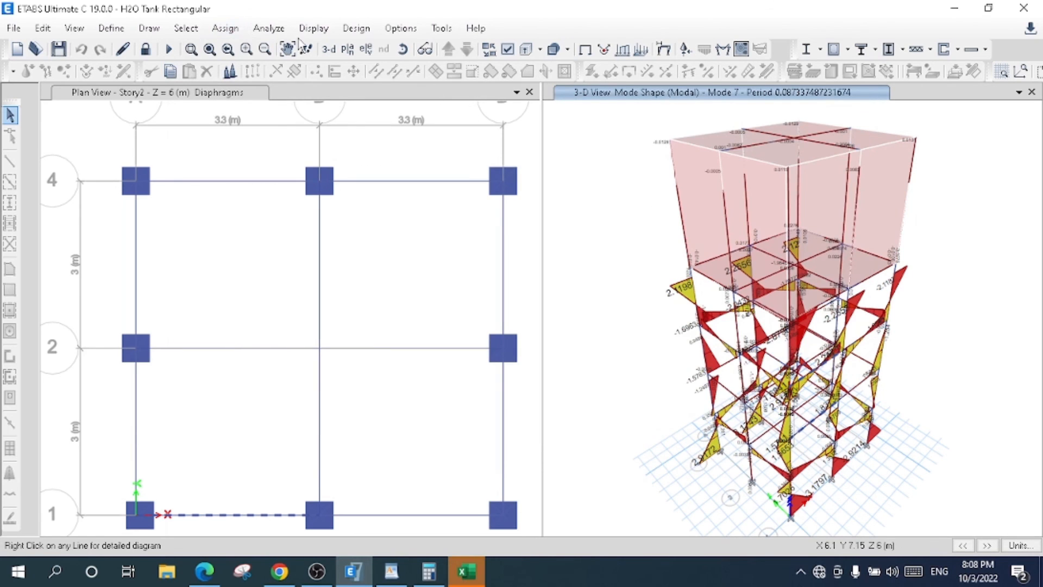
- Replace Base Reactions with Modal Periods And Frequencies in the table selection and show that table
left_click(313, 28)
left_click(367, 423)
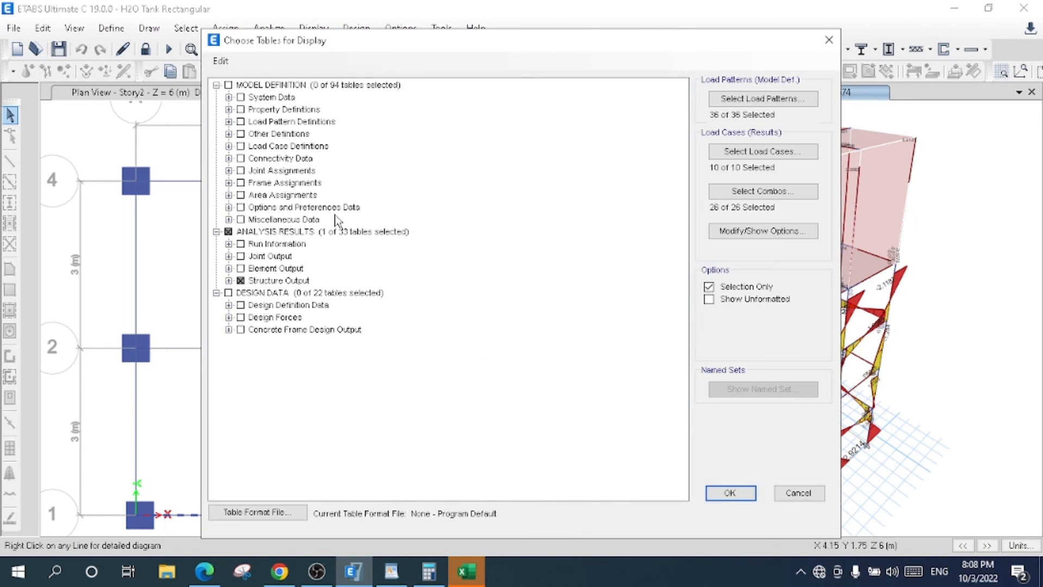
left_click(228, 280)
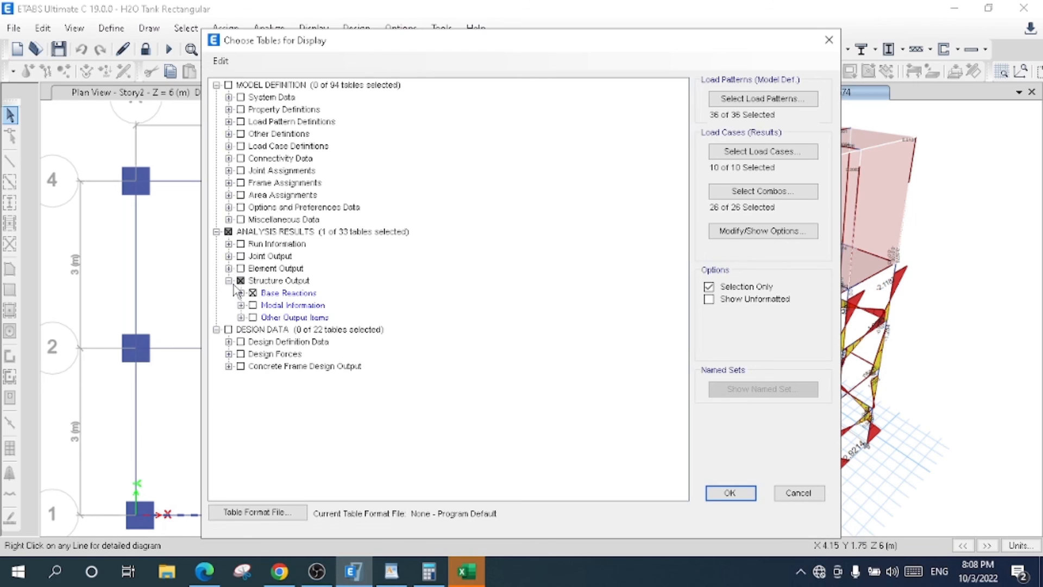
left_click(252, 293)
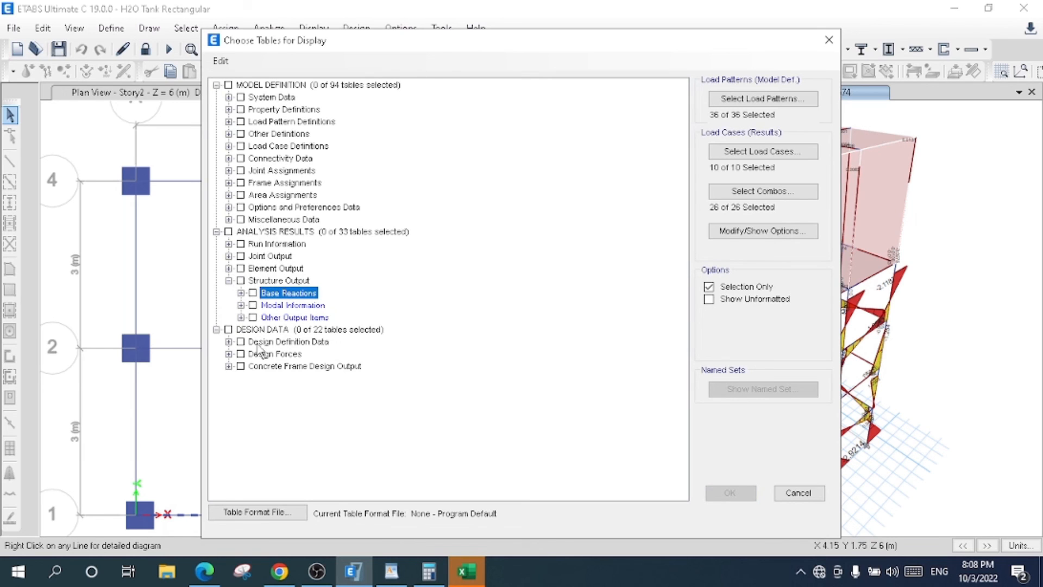
left_click(240, 306)
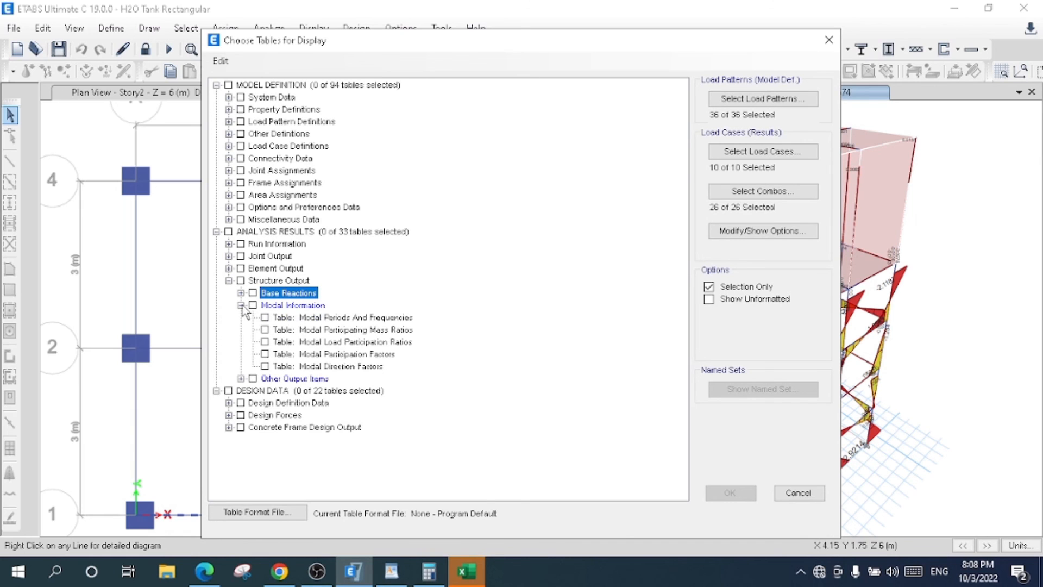
left_click(266, 318)
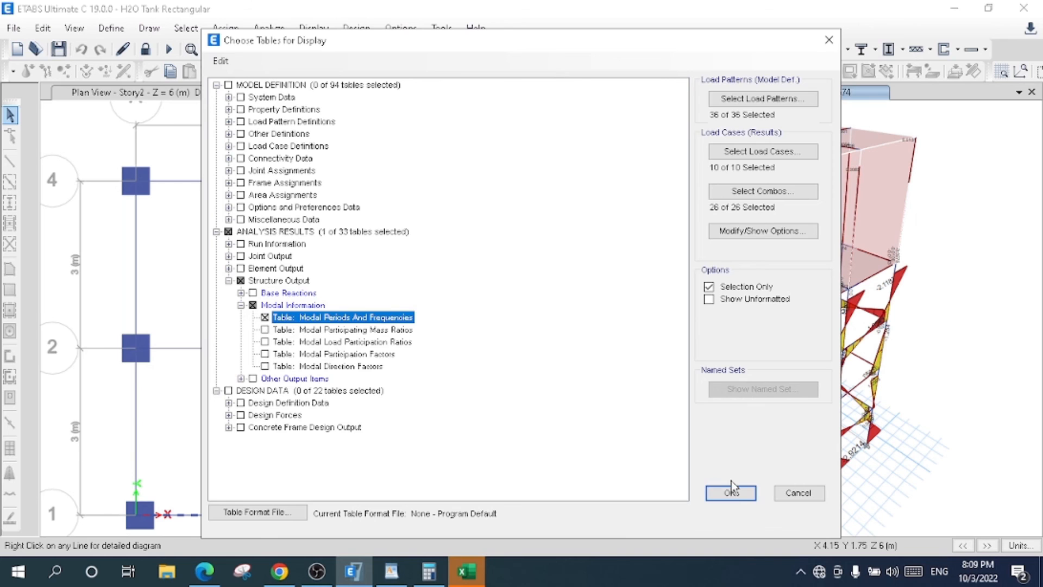
left_click(731, 491)
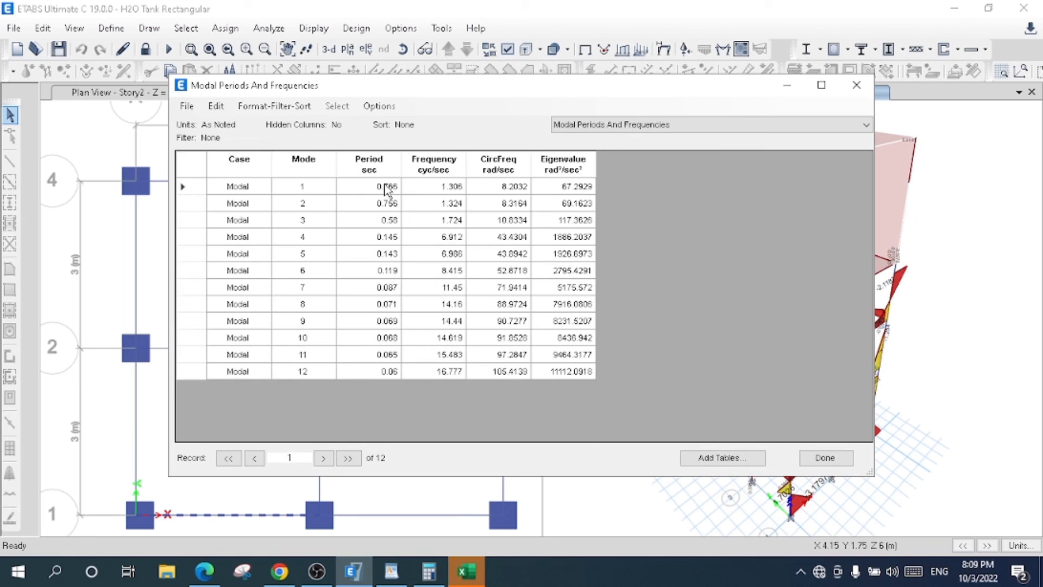
- Examine the Period and Frequency columns of the modal results and close the table
left_click_drag(386, 189, 386, 305)
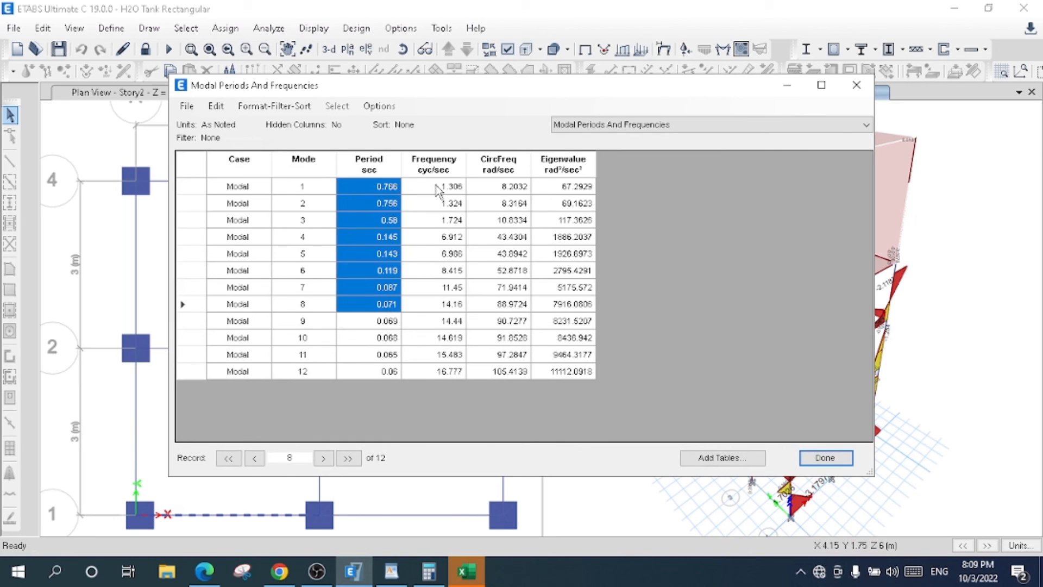
left_click(439, 356)
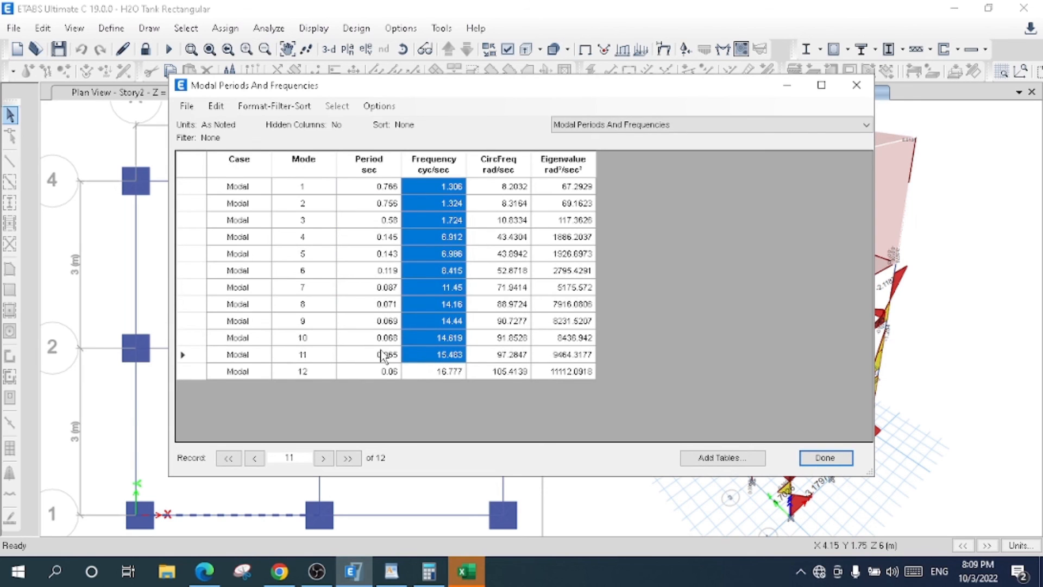
left_click(825, 458)
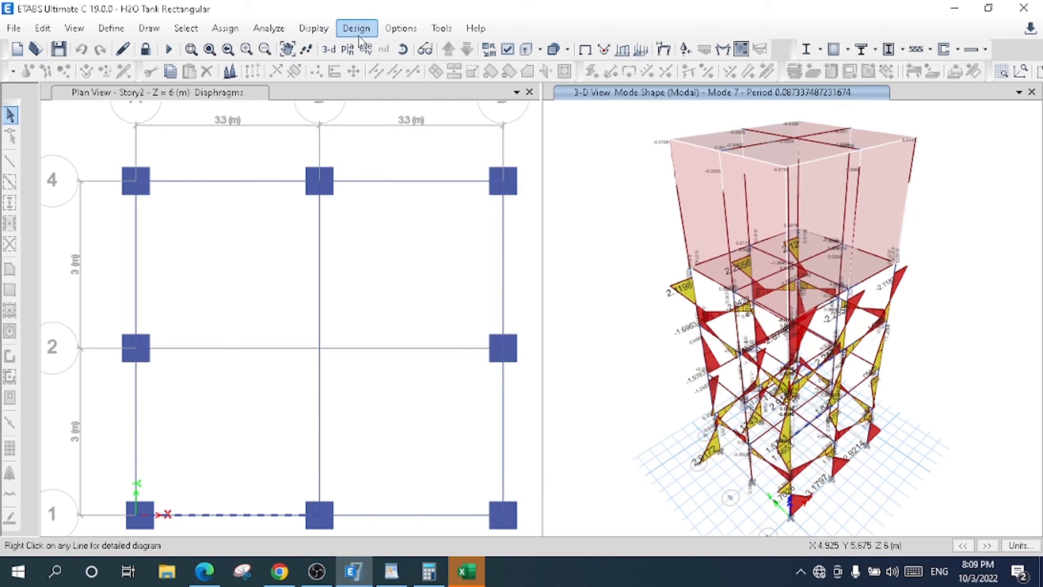
left_click(313, 29)
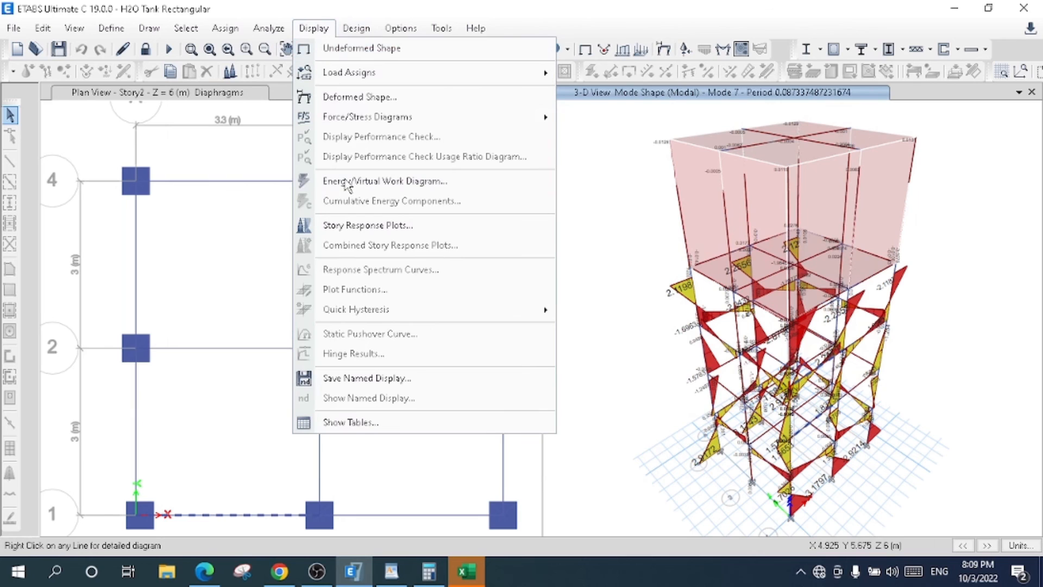
left_click(362, 424)
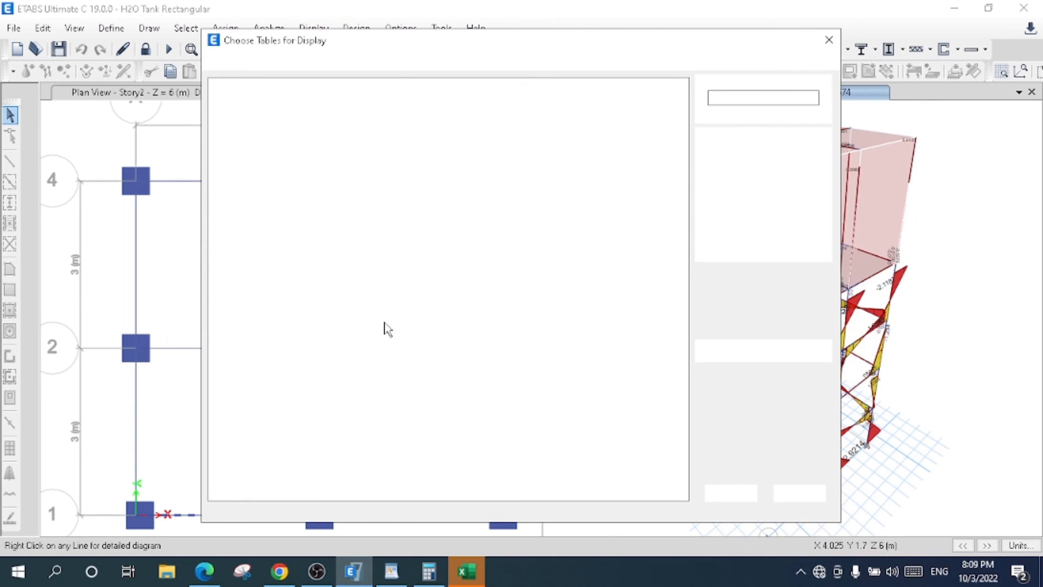
left_click(730, 492)
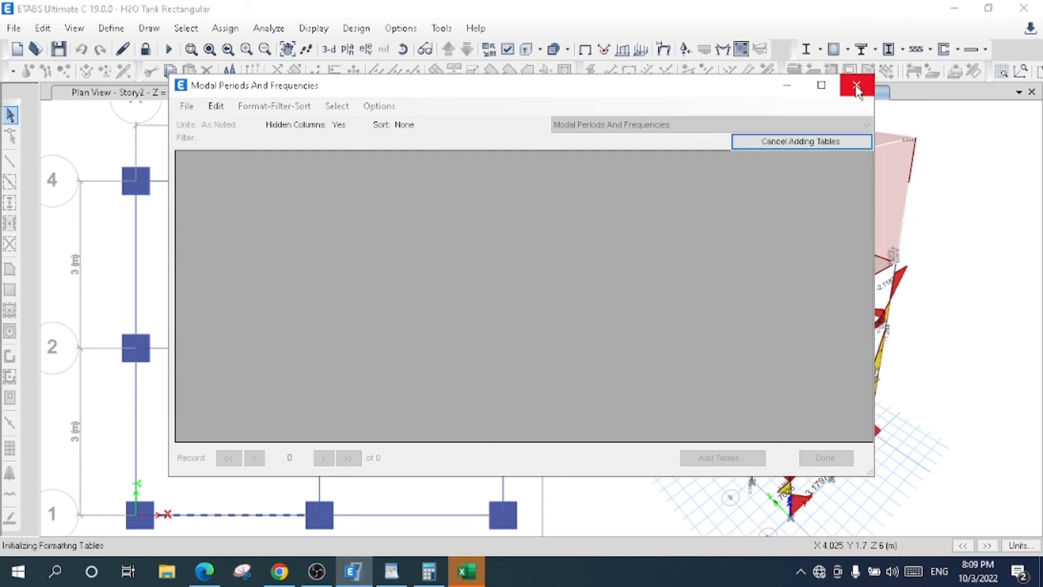
left_click(857, 87)
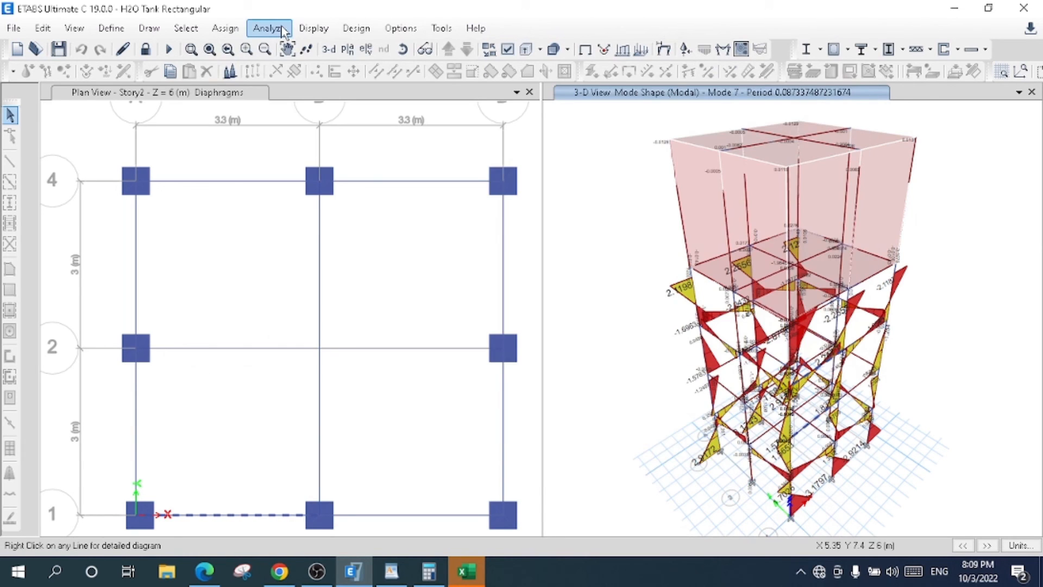
- Open the story response plot and show the maximum story displacement for load case EQ X
left_click(321, 29)
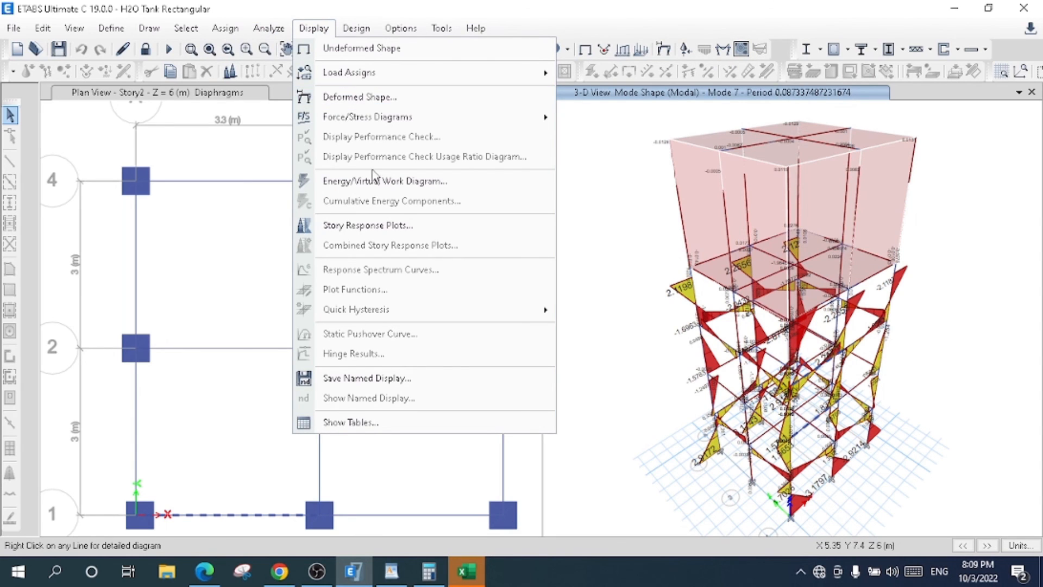
left_click(381, 225)
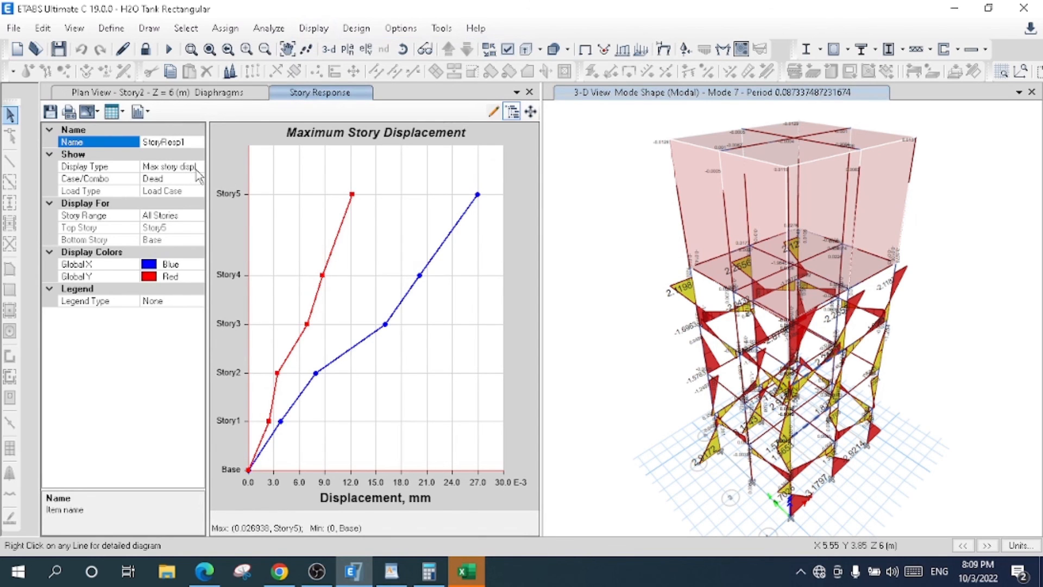
left_click(184, 183)
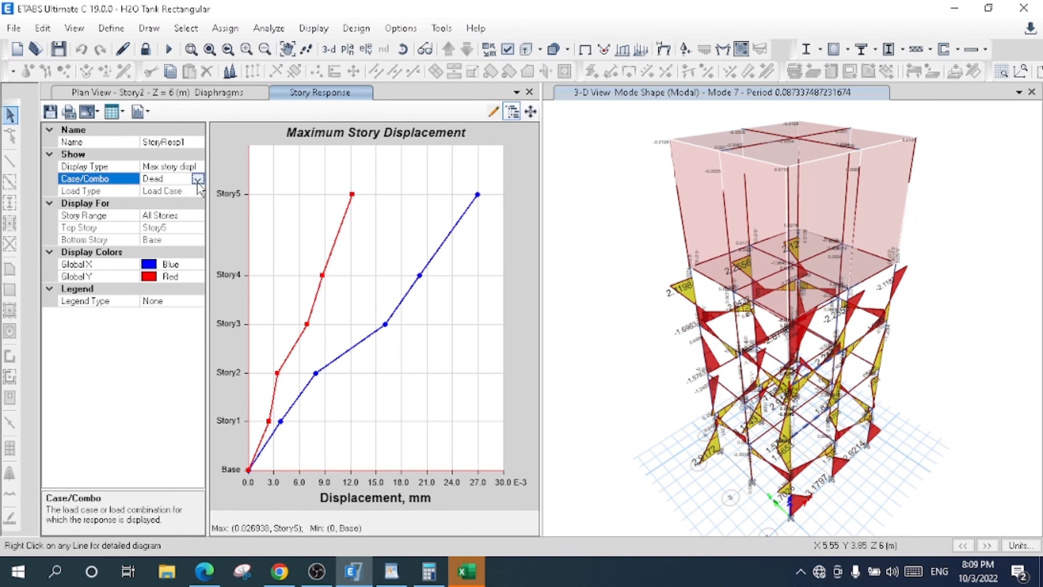
left_click(198, 180)
scroll(169, 284, "down", 2)
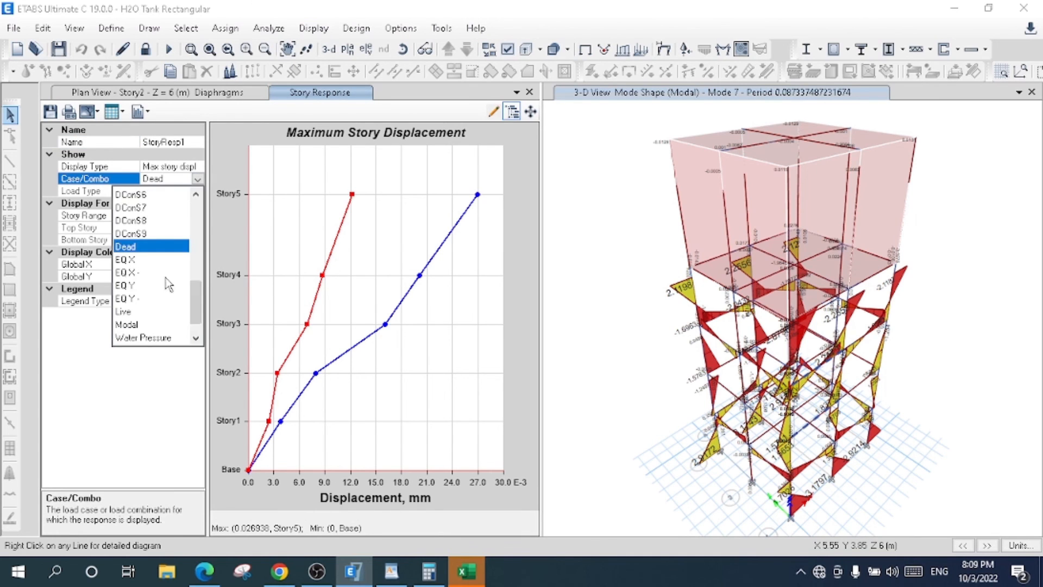
left_click(166, 260)
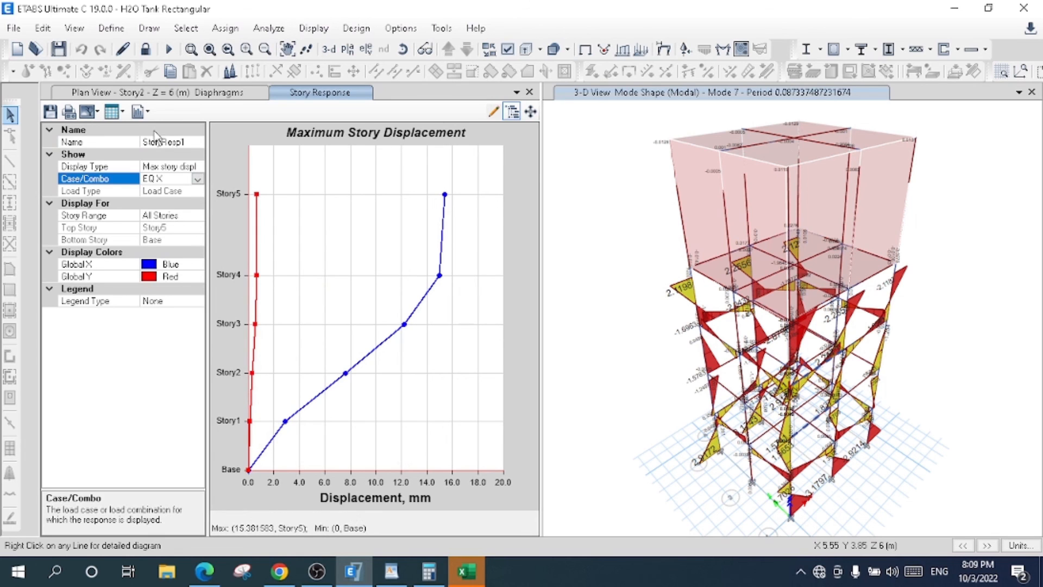
- Show the EQ X story displacements as a table, review the X and Y values per story, and close it
left_click(122, 111)
left_click(140, 132)
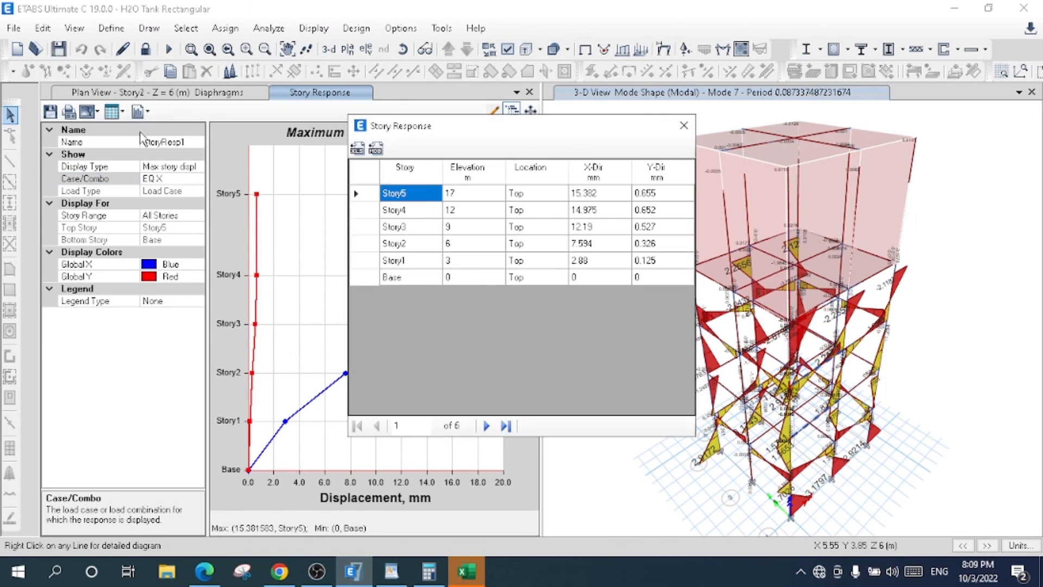
left_click_drag(469, 134, 557, 138)
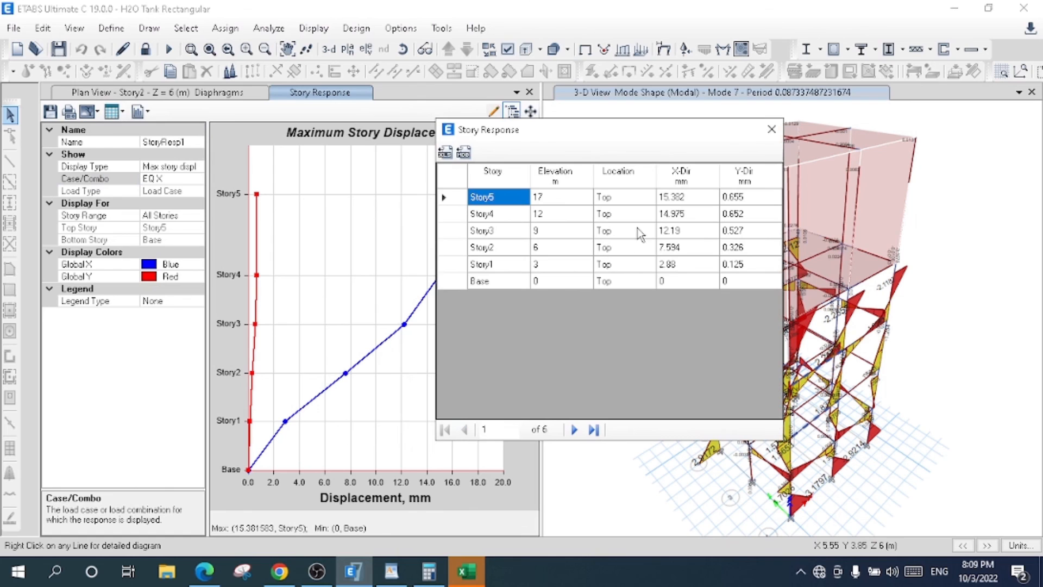
left_click_drag(634, 134, 686, 129)
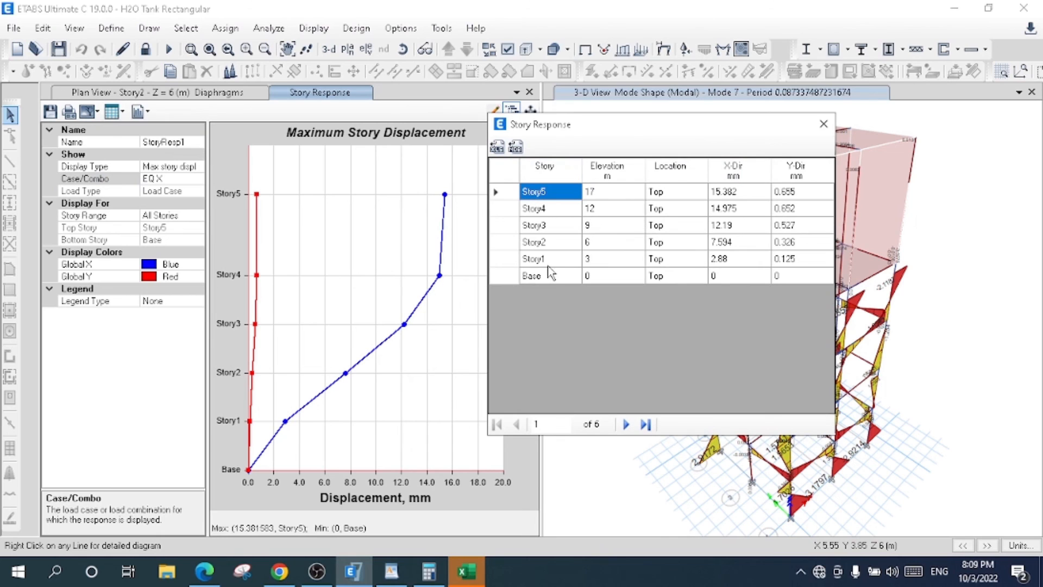
left_click(823, 124)
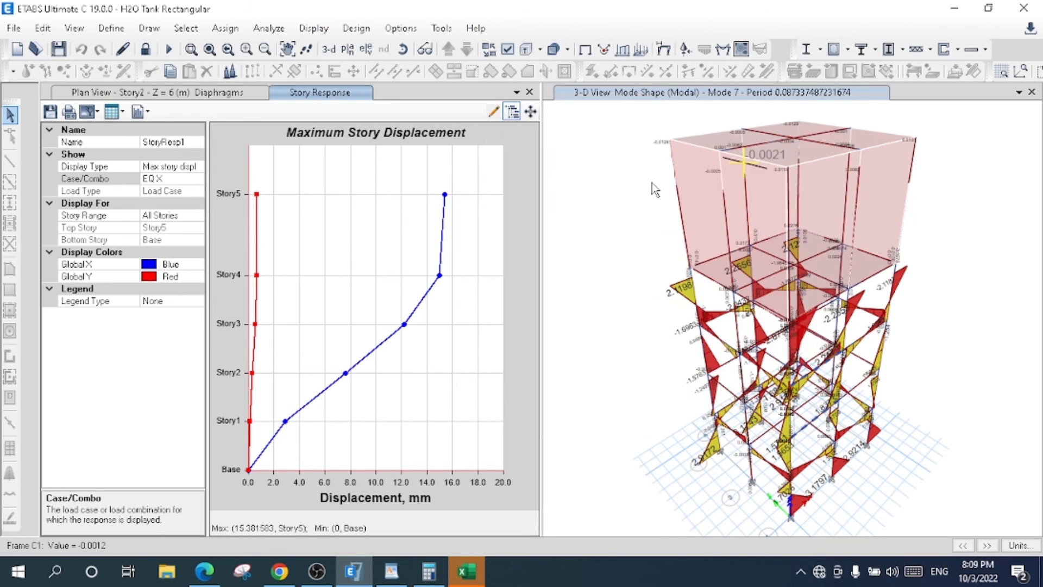
- Switch the maximum story displacement plot to load case EQ Y
left_click(163, 178)
left_click(198, 180)
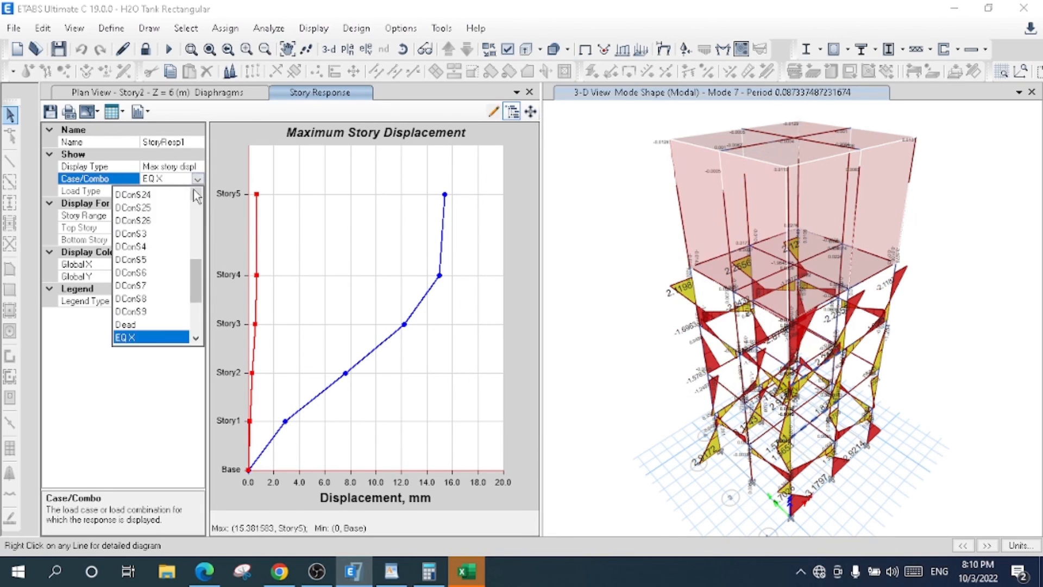
left_click(195, 338)
scroll(154, 332, "down", 2)
left_click(142, 336)
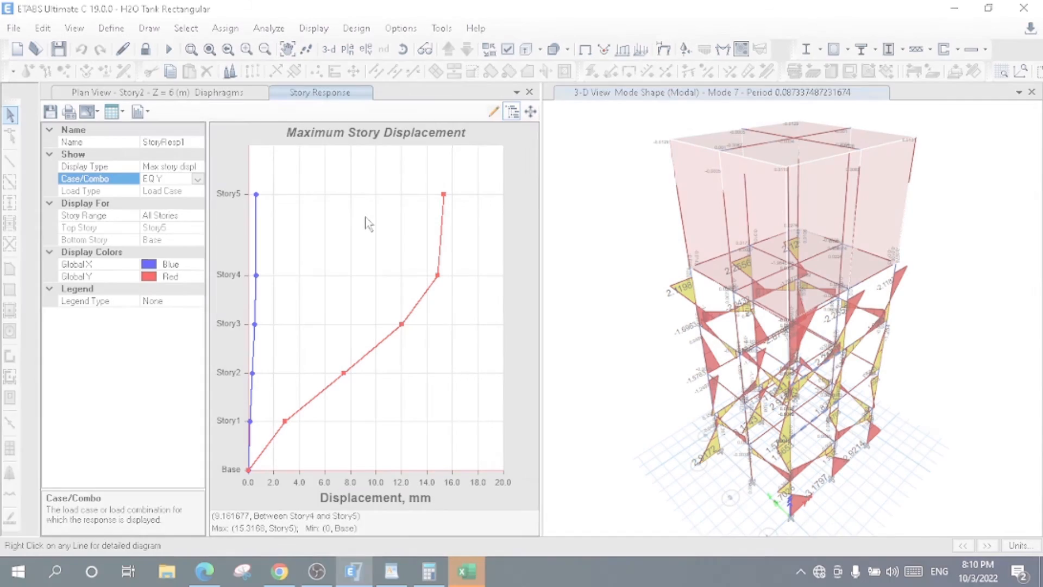
- Plot the story shears and the story stiffness for EQ Y
left_click(199, 167)
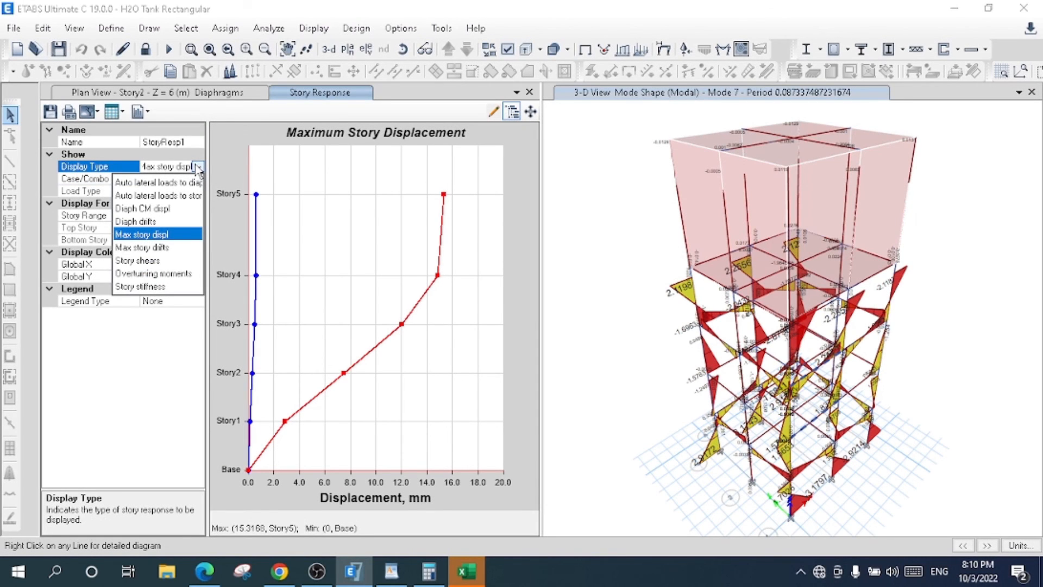
left_click(159, 261)
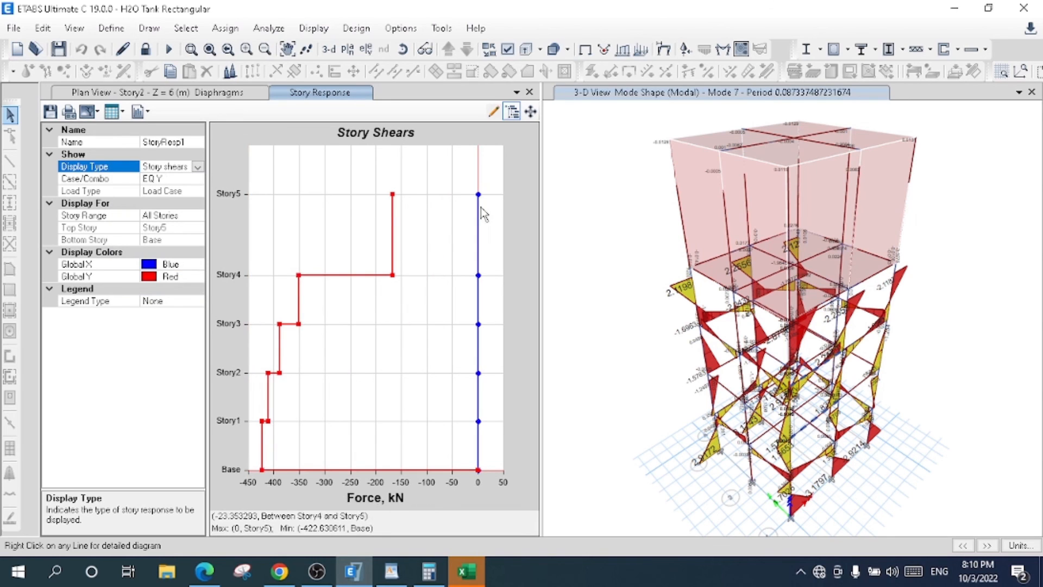
left_click(198, 167)
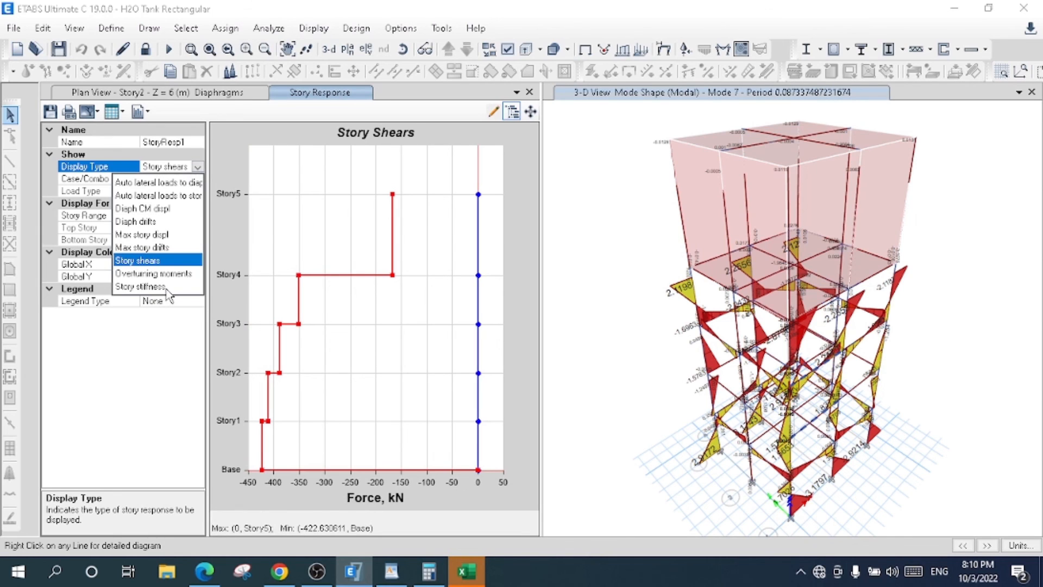
left_click(166, 289)
- Plot the maximum story displacement and the maximum story drifts for EQ Y, and close the story response plot
left_click(197, 167)
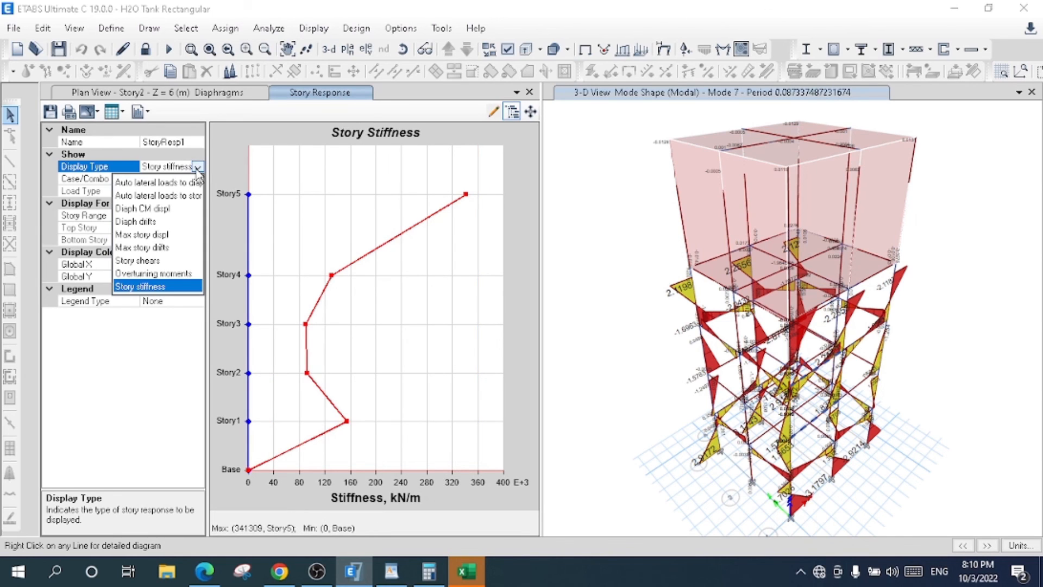
left_click(174, 237)
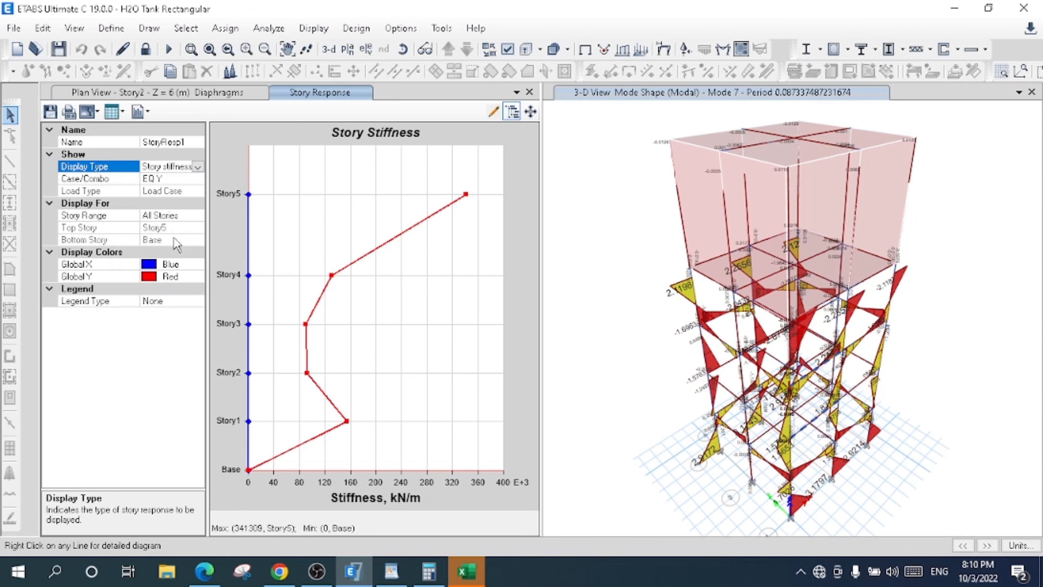
left_click(200, 170)
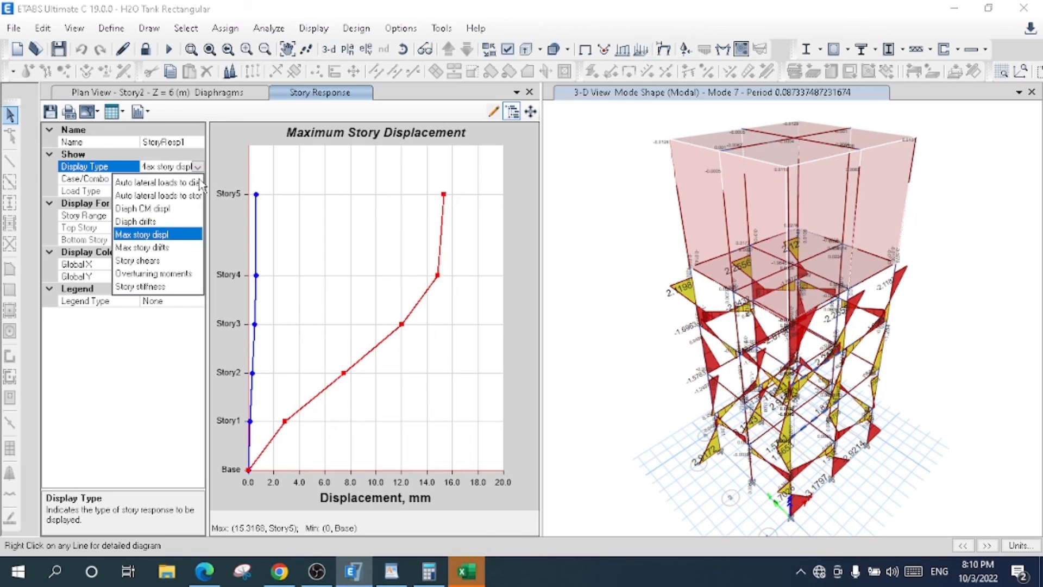
left_click(169, 247)
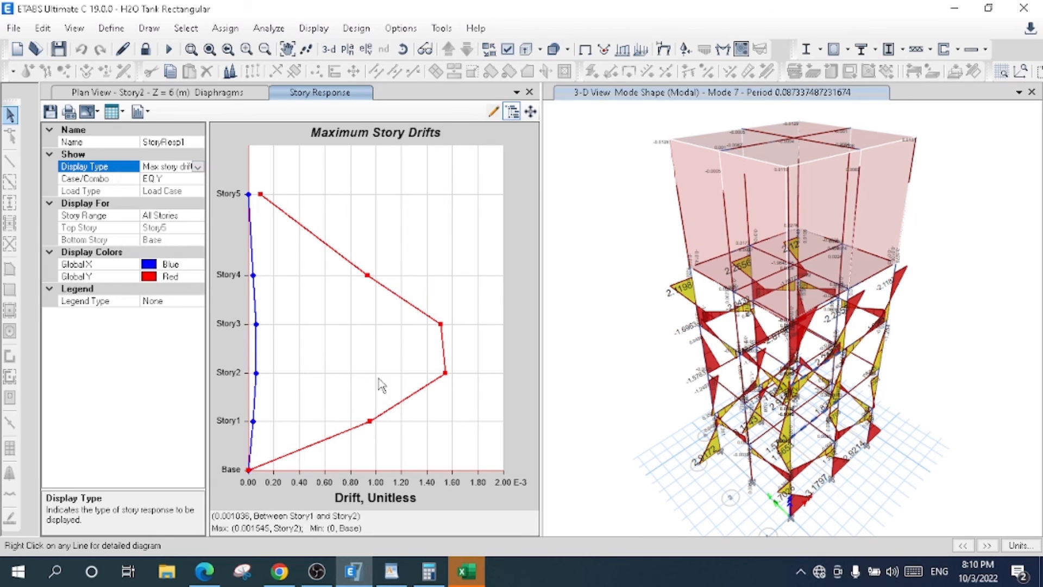
left_click(529, 91)
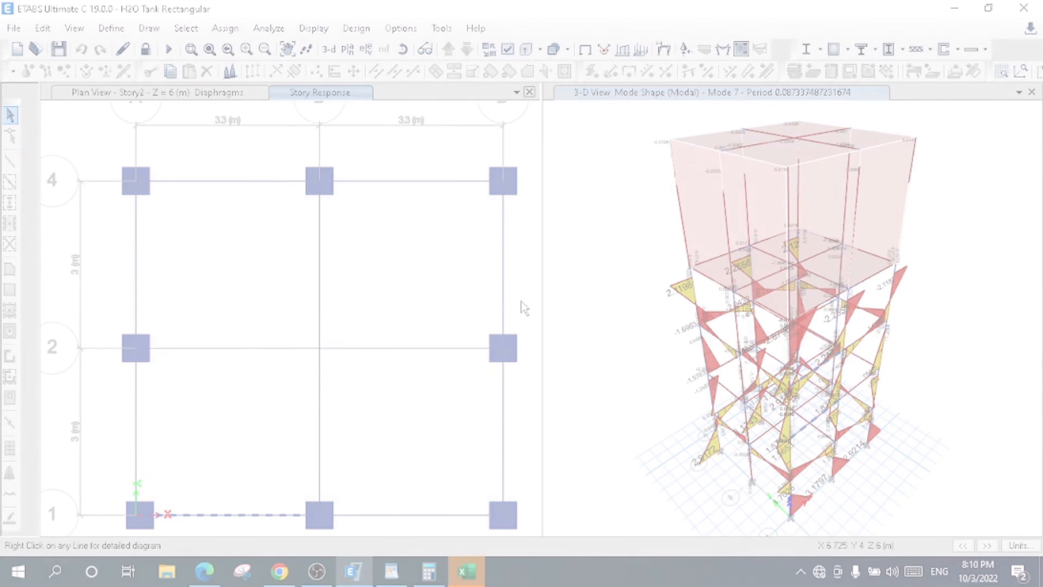